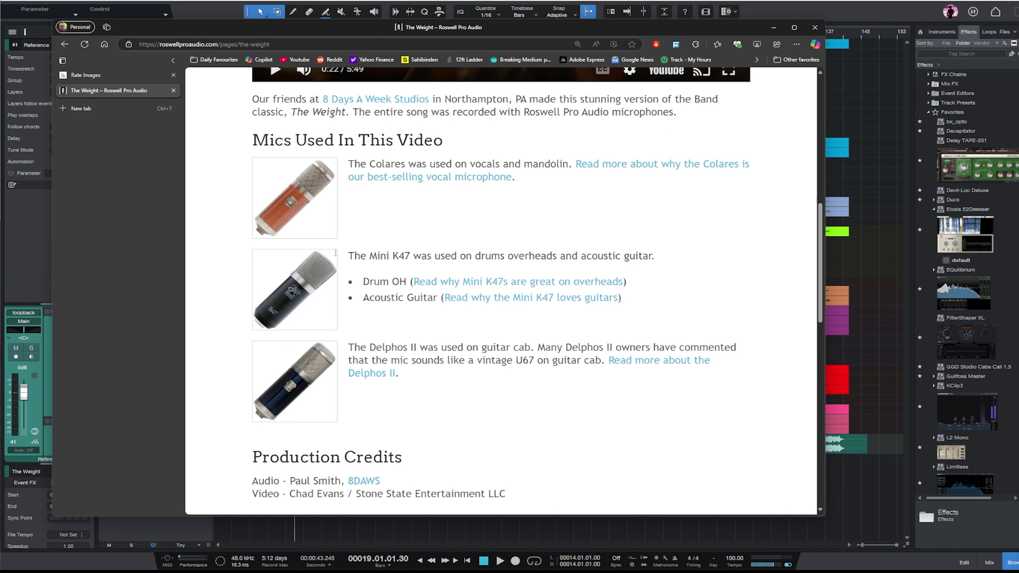
- Review the song page's credits and multitrack download section, and mute the Reference track in the Studio One session
scroll(718, 203, down, 6)
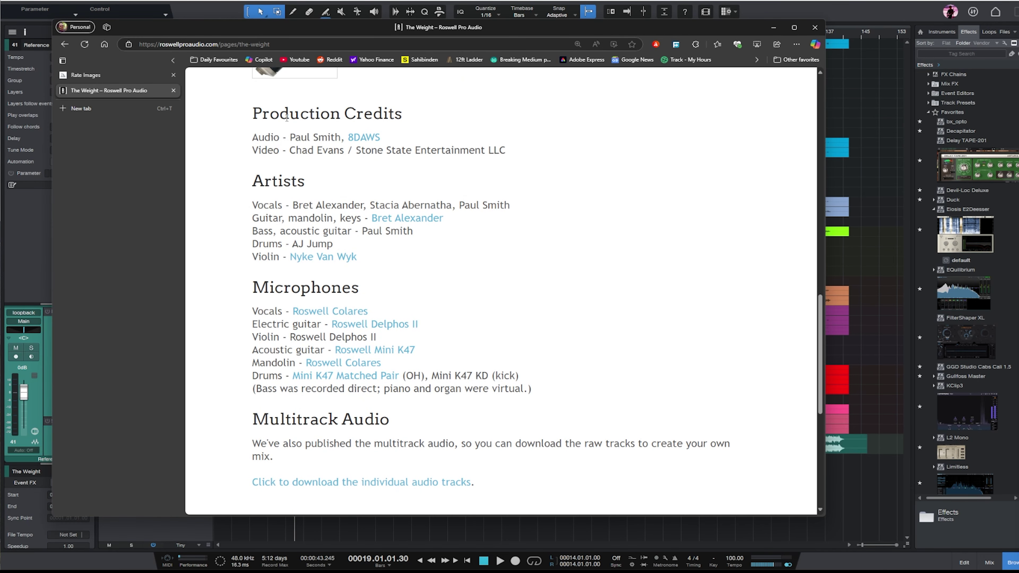
scroll(734, 291, down, 2)
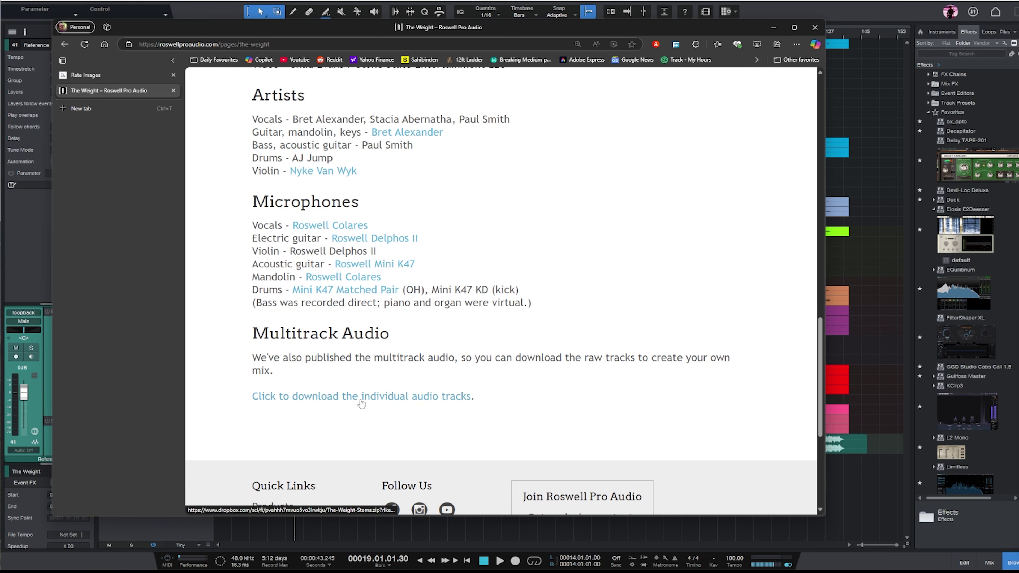
click(773, 28)
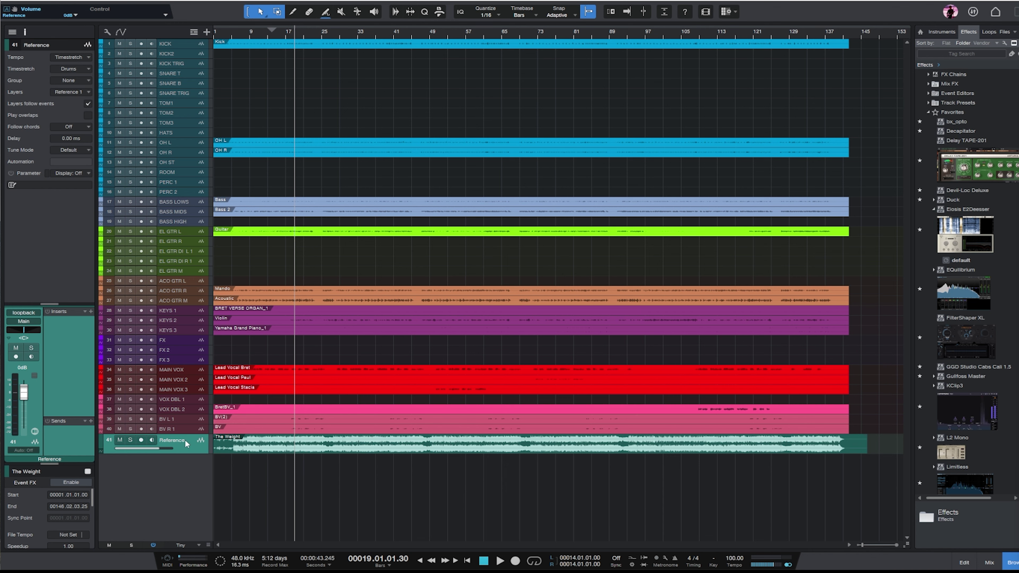
click(119, 440)
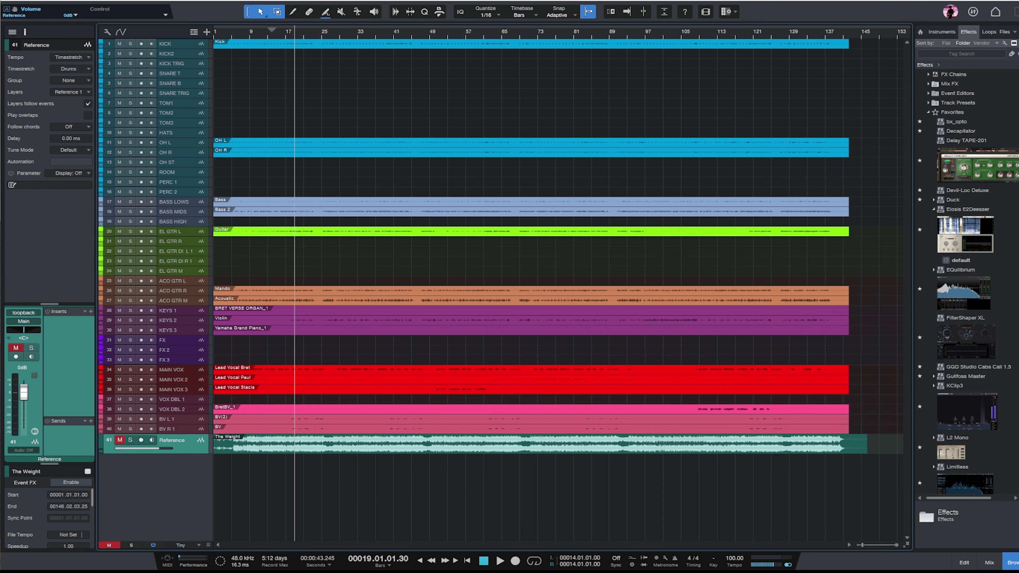
- Switch to the browser, look over the video heading The Weight page, and return to the Studio One session
key(alt+Tab)
scroll(677, 206, up, 15)
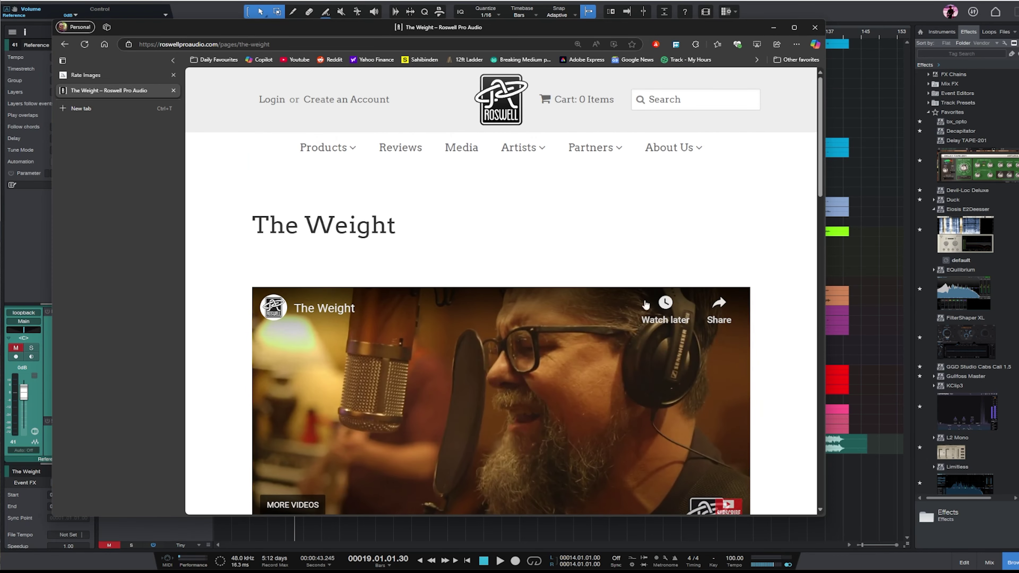
scroll(645, 303, down, 3)
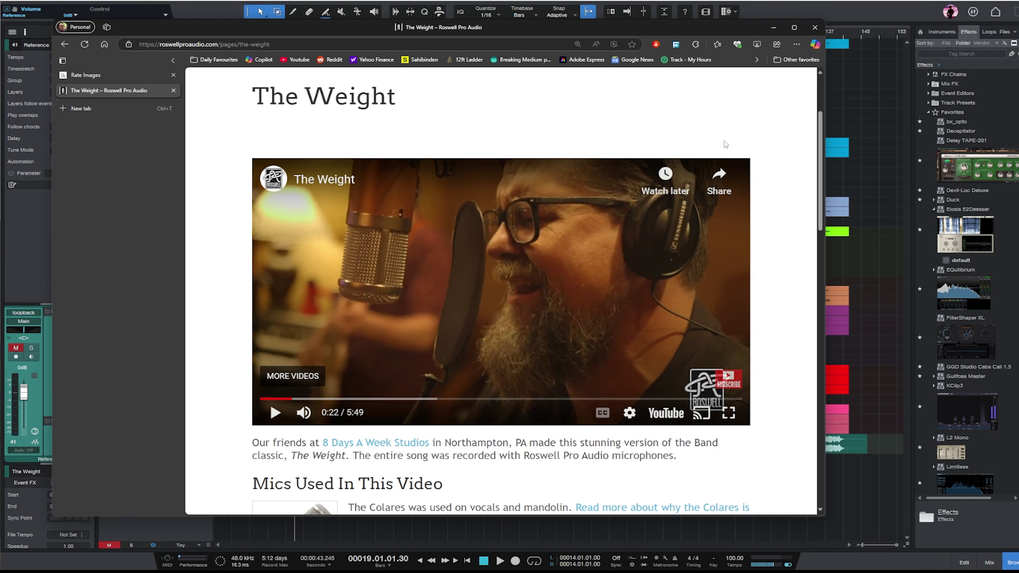
click(775, 29)
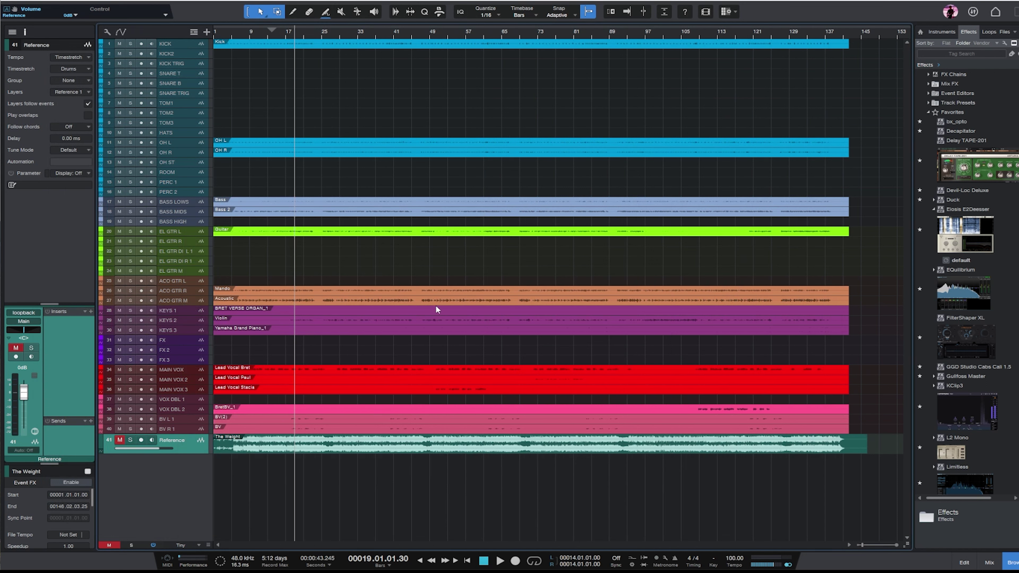
- Delete the empty FX, FX 2 and FX 3 tracks
click(169, 341)
shift+click(180, 360)
key(Delete)
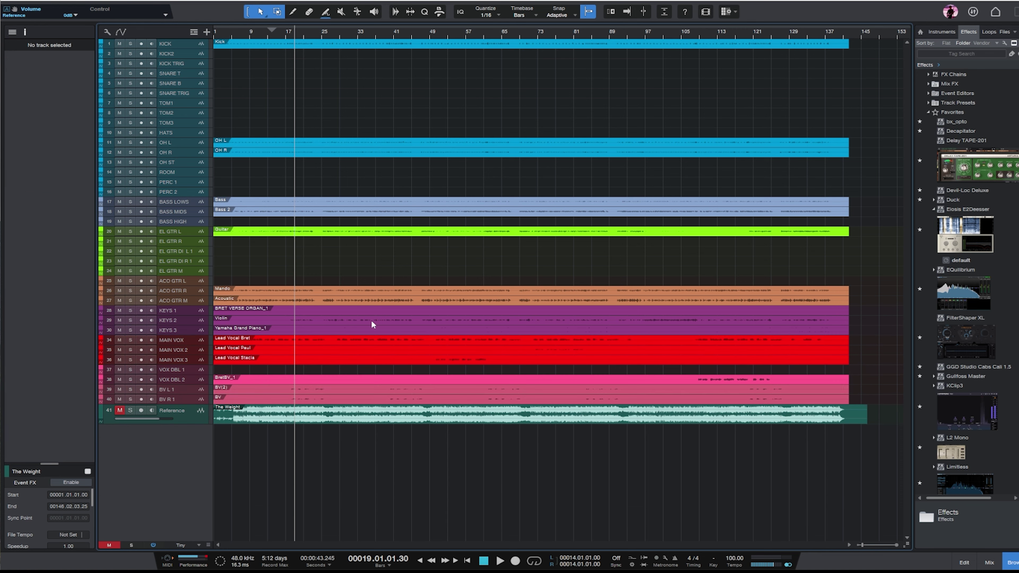
- Move the Guitar clip from the EL GTR L track to the EL GTR M track
click(189, 244)
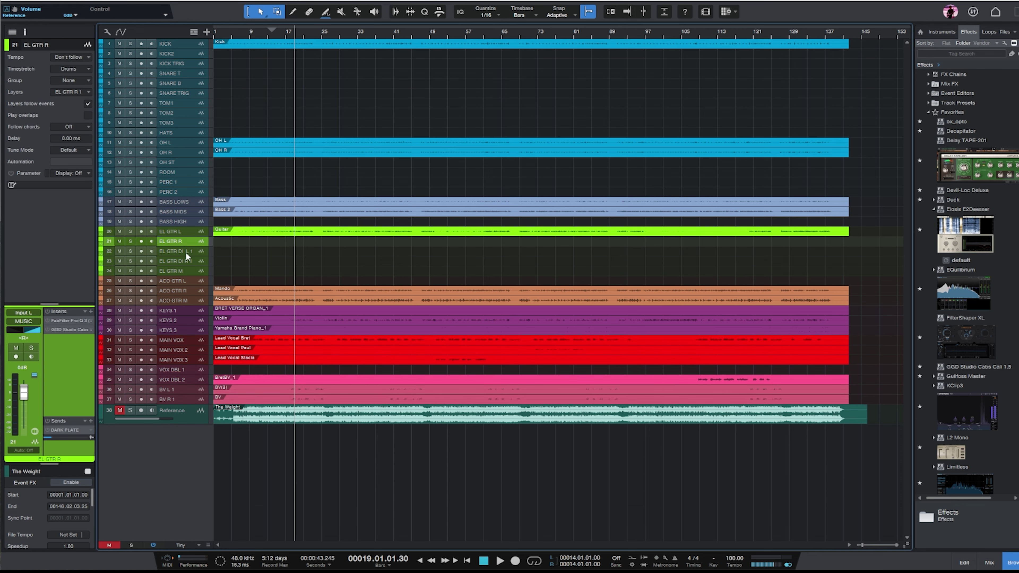
shift+click(188, 270)
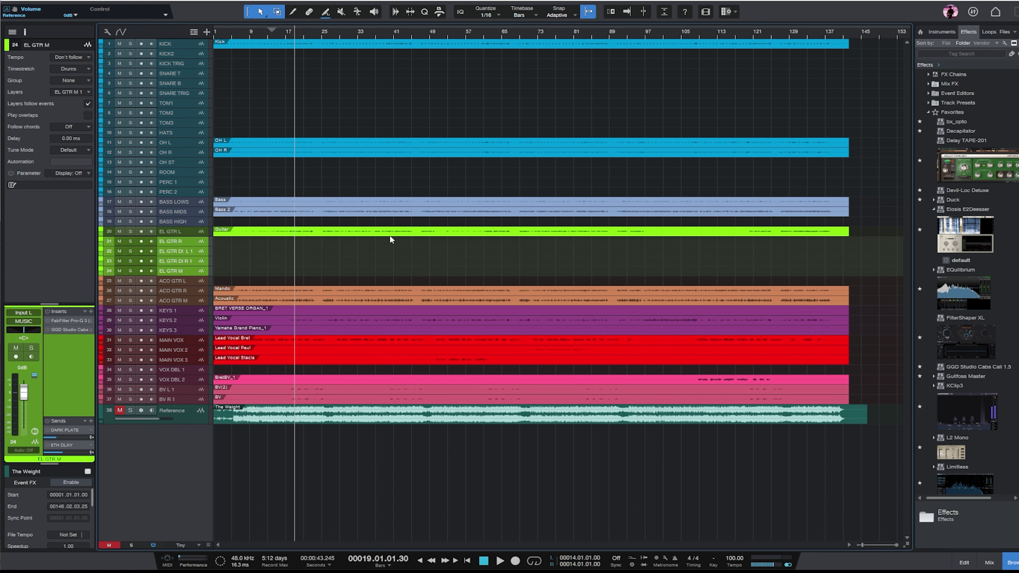
click(168, 243)
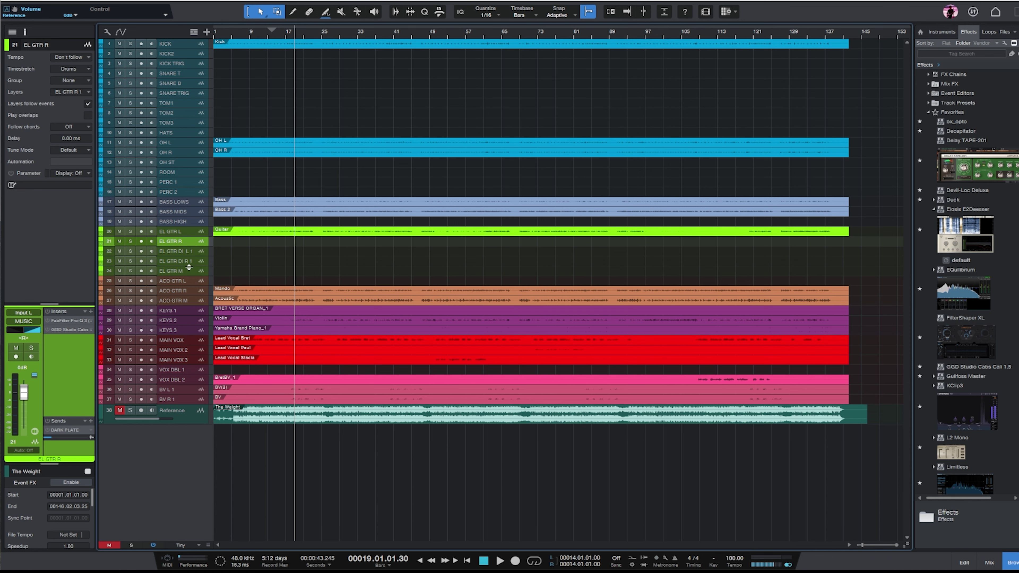
drag(318, 234, 310, 271)
- Delete the empty EL GTR L, EL GTR R, EL GTR DI L 1 and EL GTR DI R 1 tracks
click(190, 262)
shift+click(190, 231)
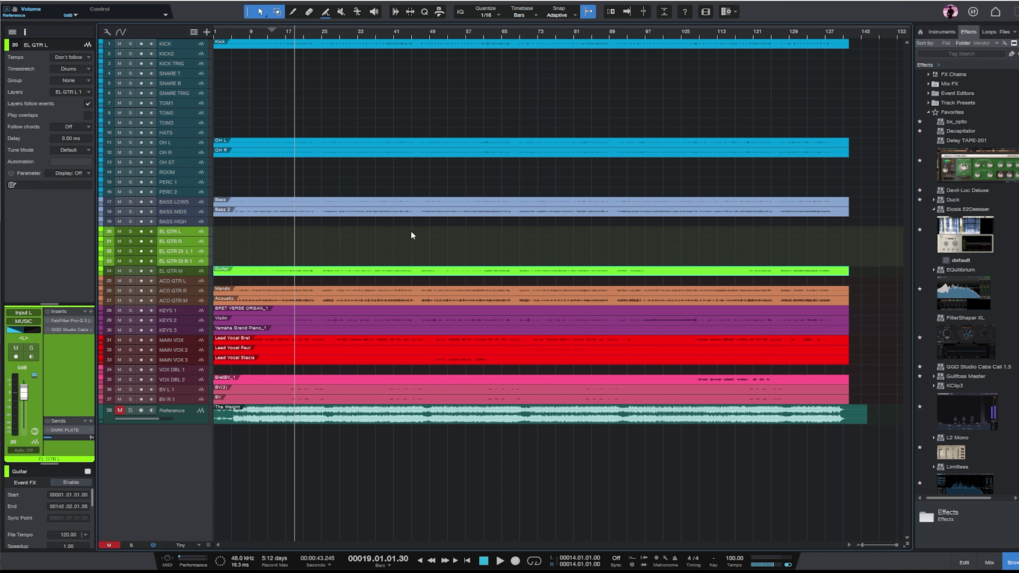
key(Delete)
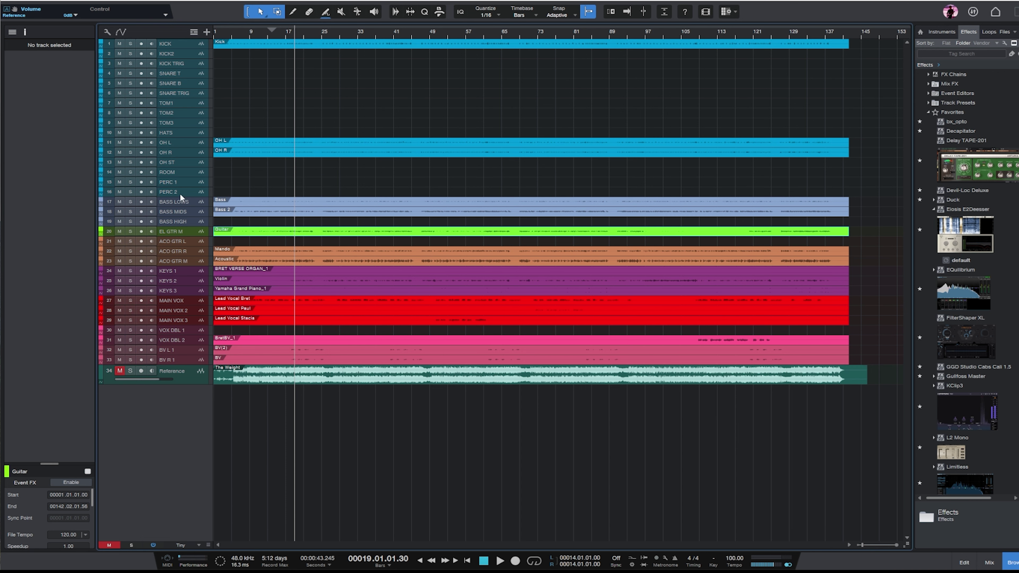
- Delete the empty OH ST, ROOM, PERC 1 and PERC 2 tracks
click(178, 162)
shift+click(180, 191)
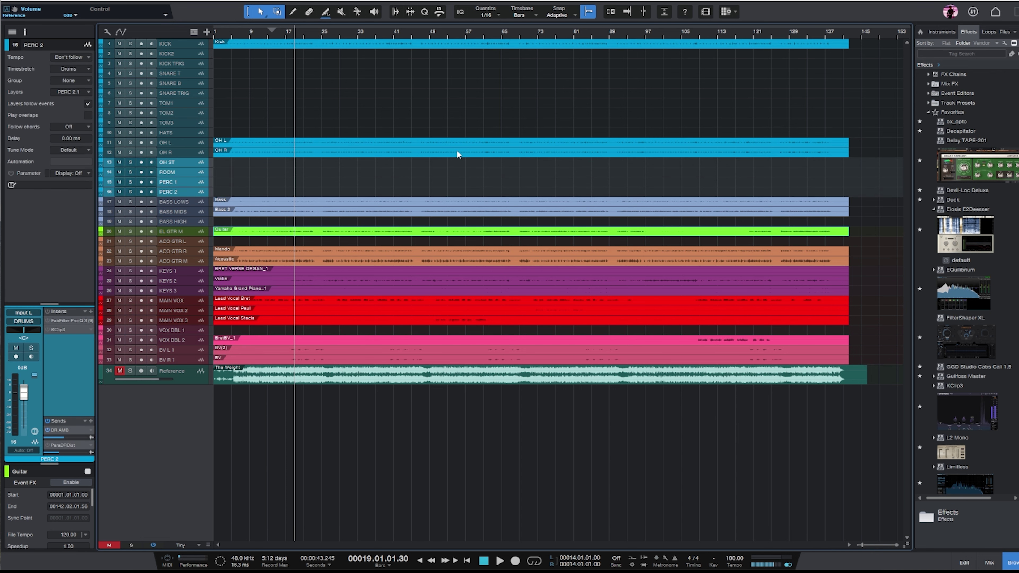
key(Delete)
- Select the HATS track and set the arrangement's track height to Normal
click(189, 132)
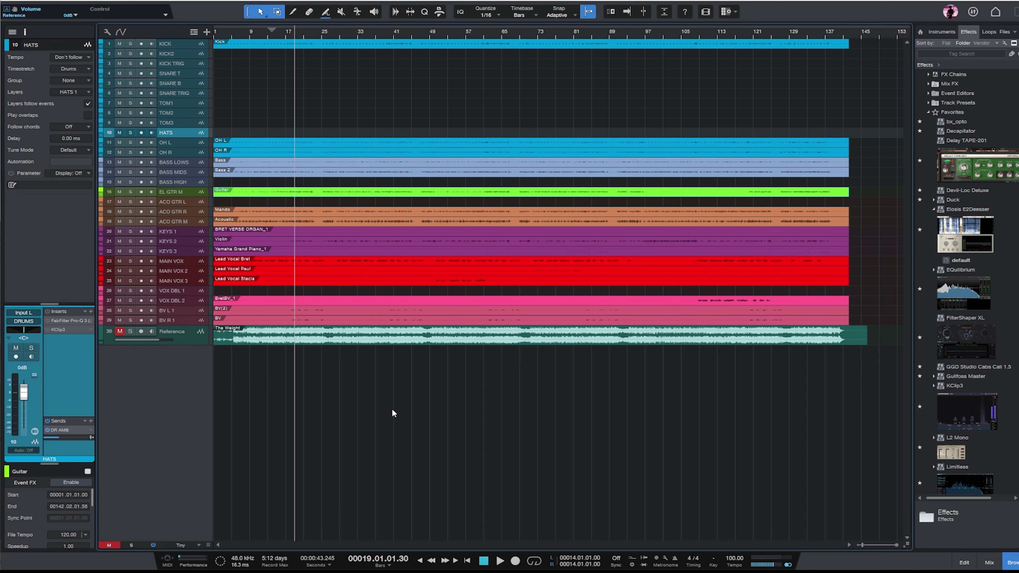
click(181, 546)
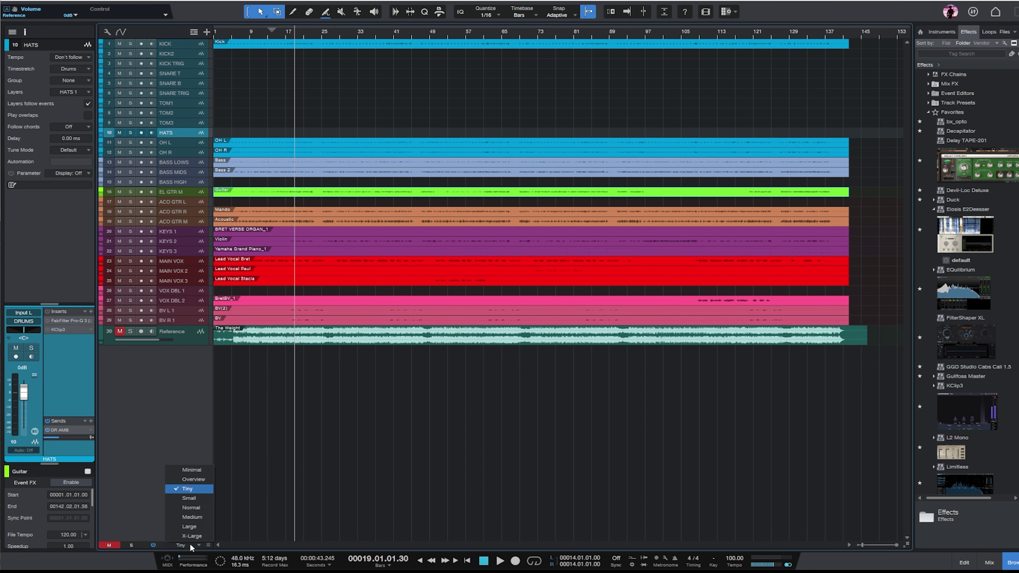
click(200, 509)
scroll(682, 207, up, 5)
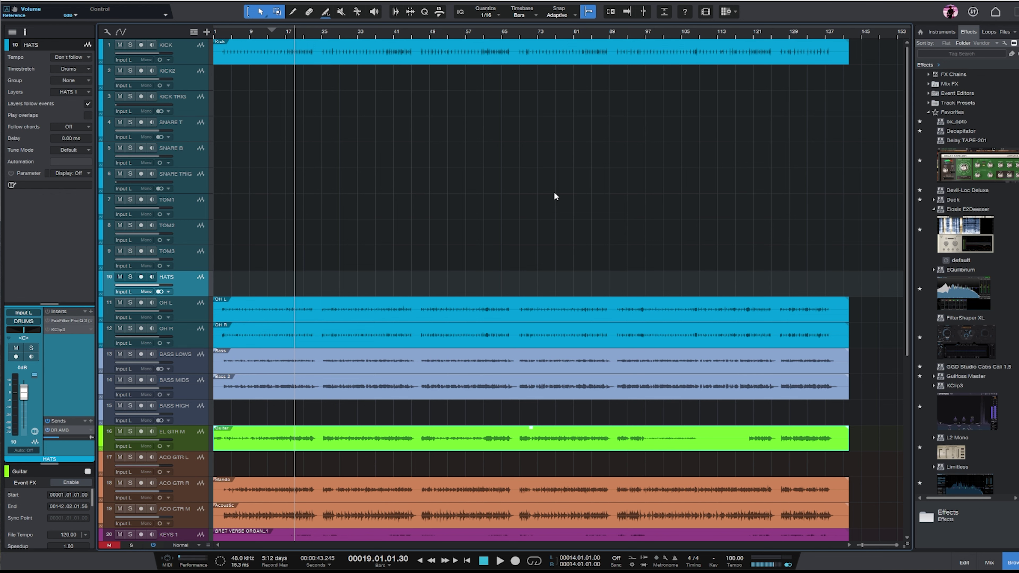
- Look through the whole arrangement from the drum tracks to the Reference track to examine the recorded parts
scroll(574, 192, down, 2)
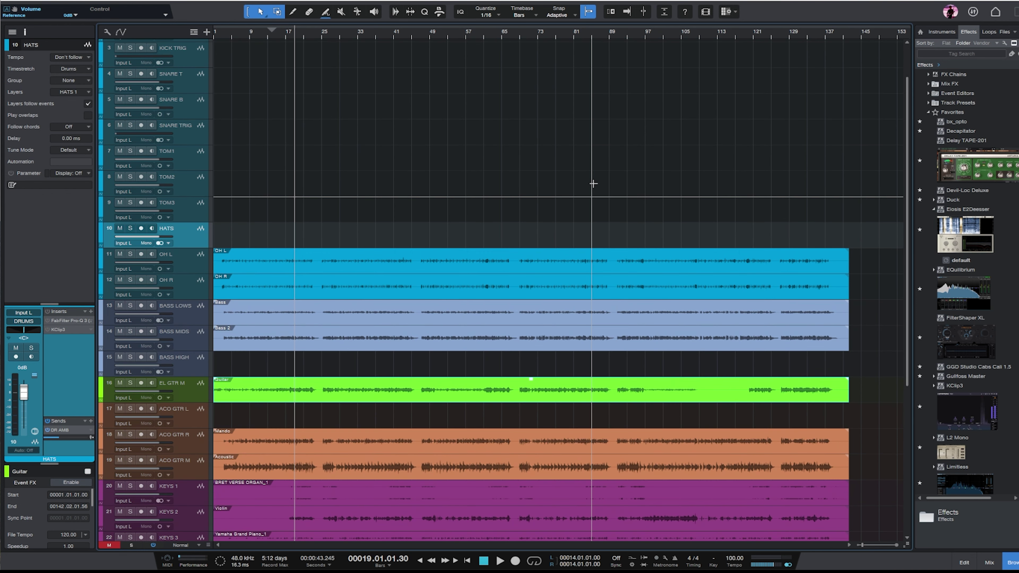
scroll(607, 171, down, 1)
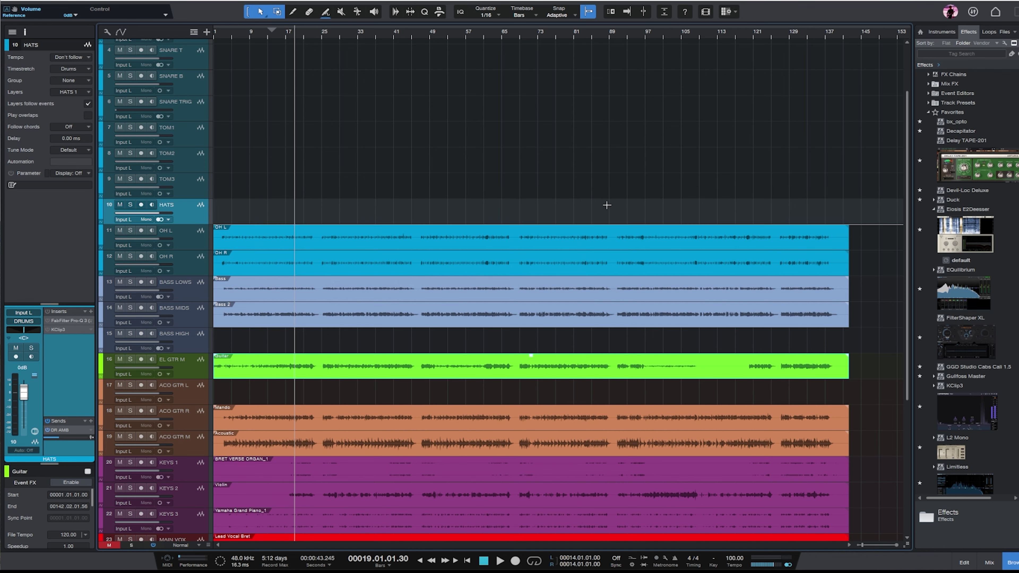
scroll(583, 186, down, 3)
scroll(553, 227, down, 4)
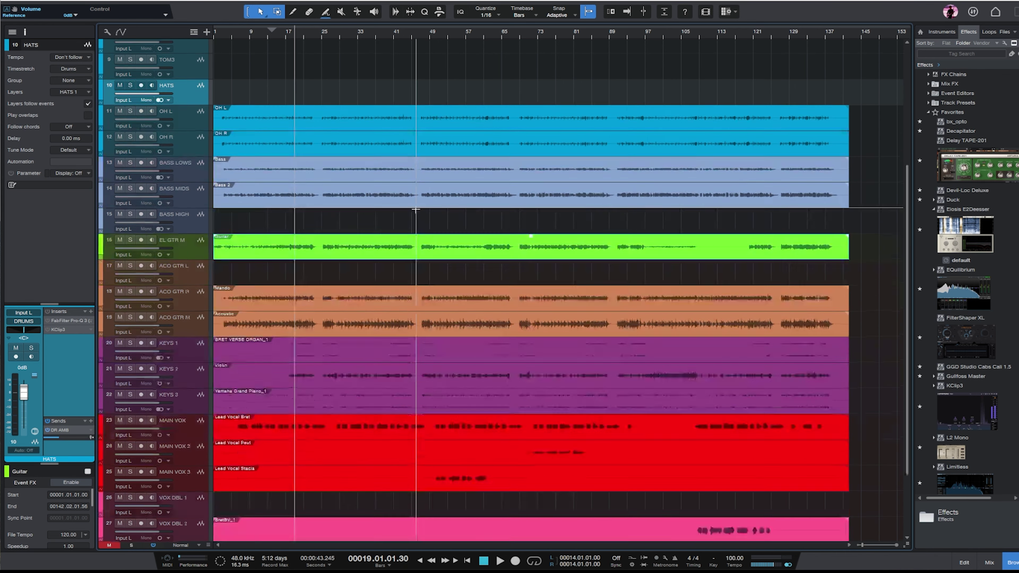
scroll(505, 277, up, 8)
scroll(505, 269, up, 2)
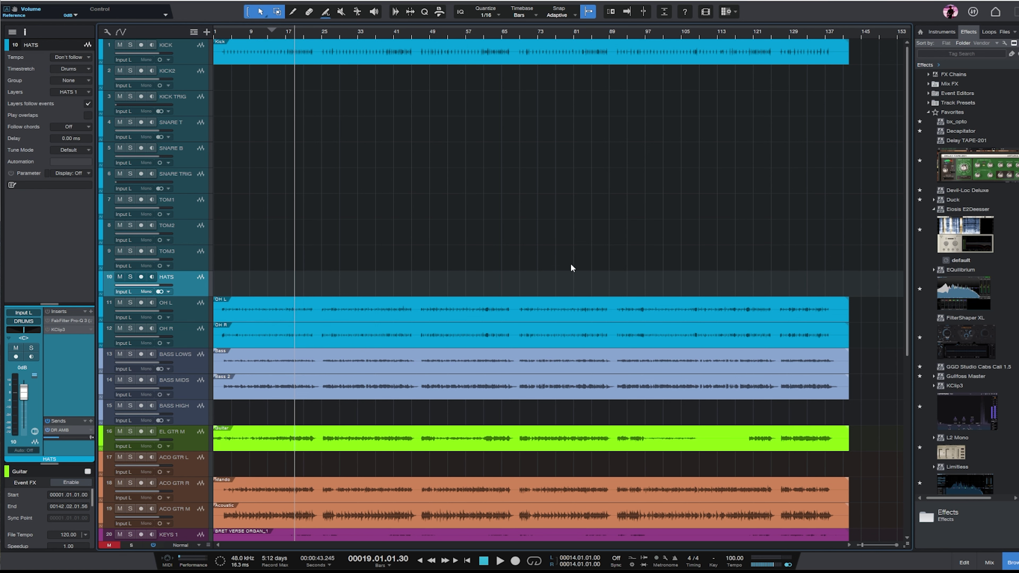
scroll(581, 232, down, 1)
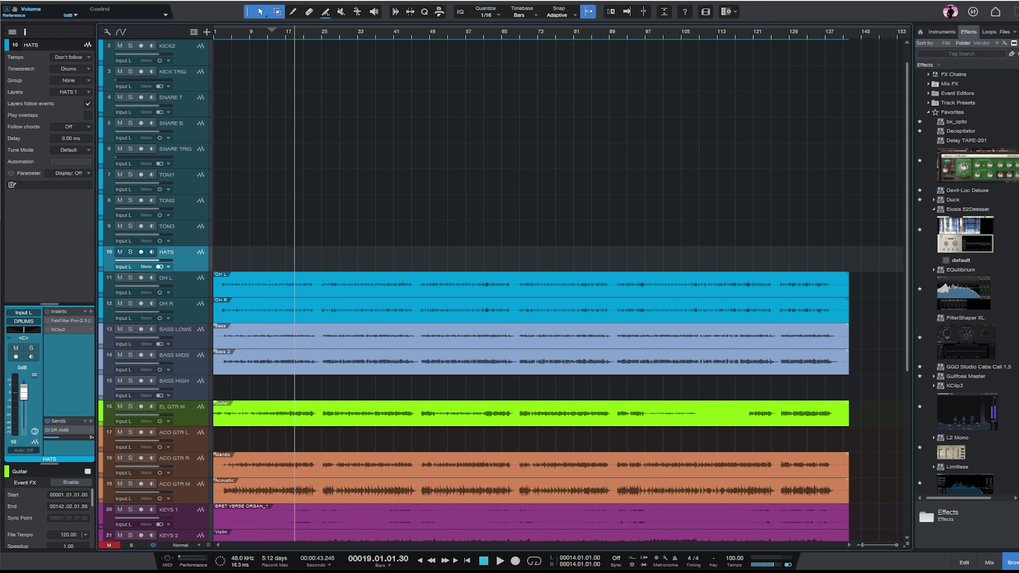
scroll(582, 252, down, 10)
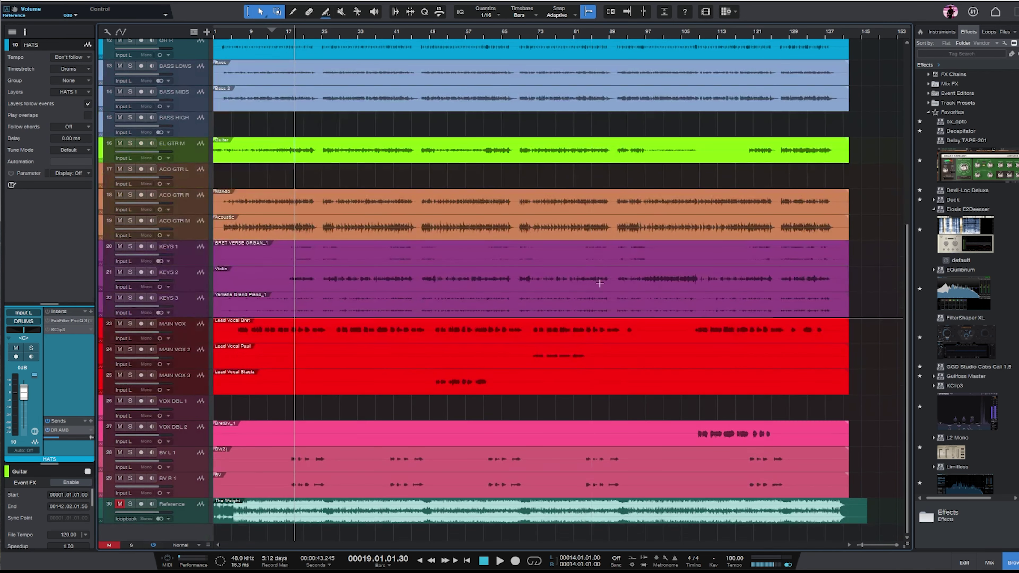
scroll(591, 281, up, 11)
scroll(593, 289, up, 1)
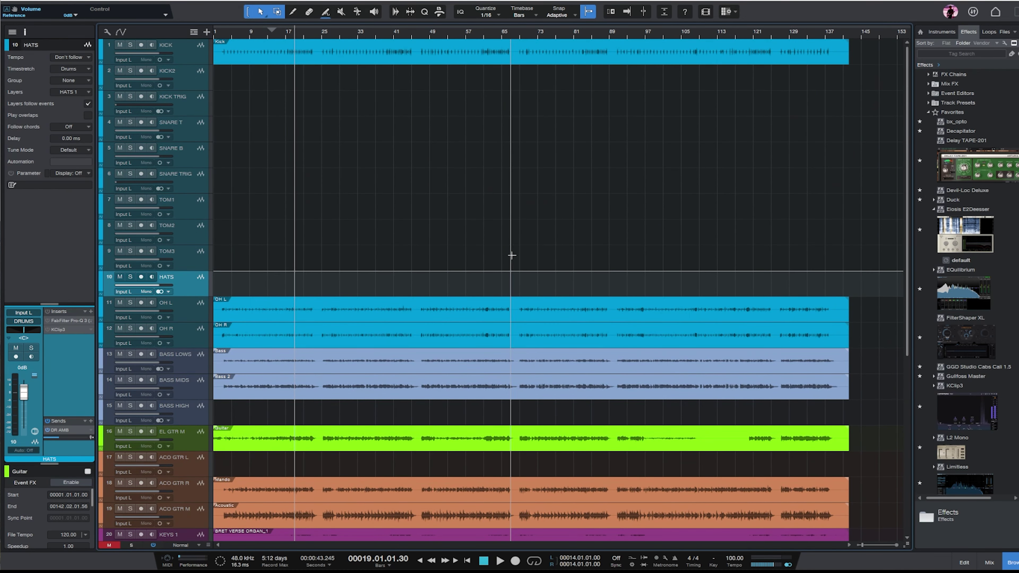
- Enlarge the Reference track's height to show its waveform in detail
scroll(684, 179, down, 10)
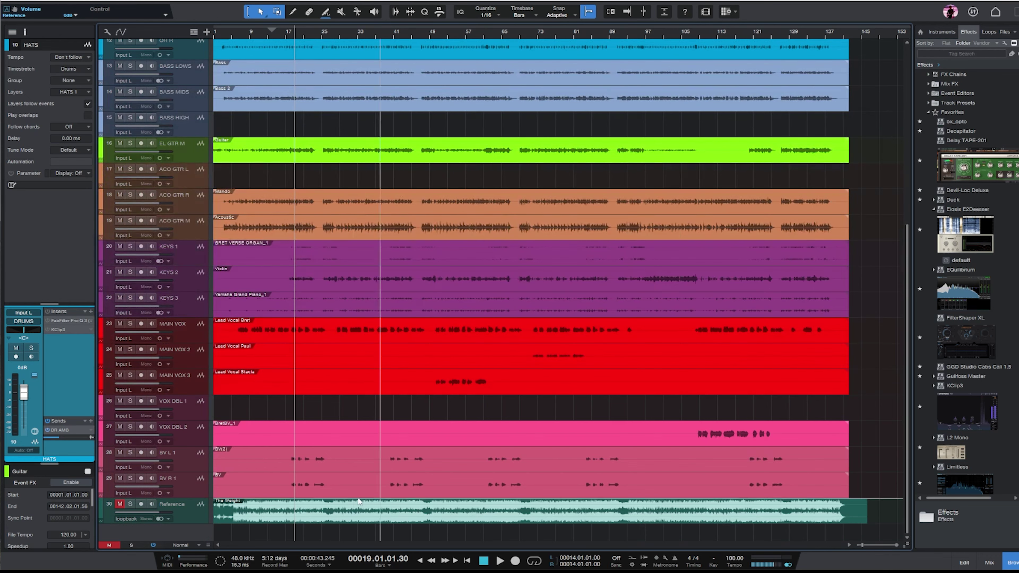
click(188, 514)
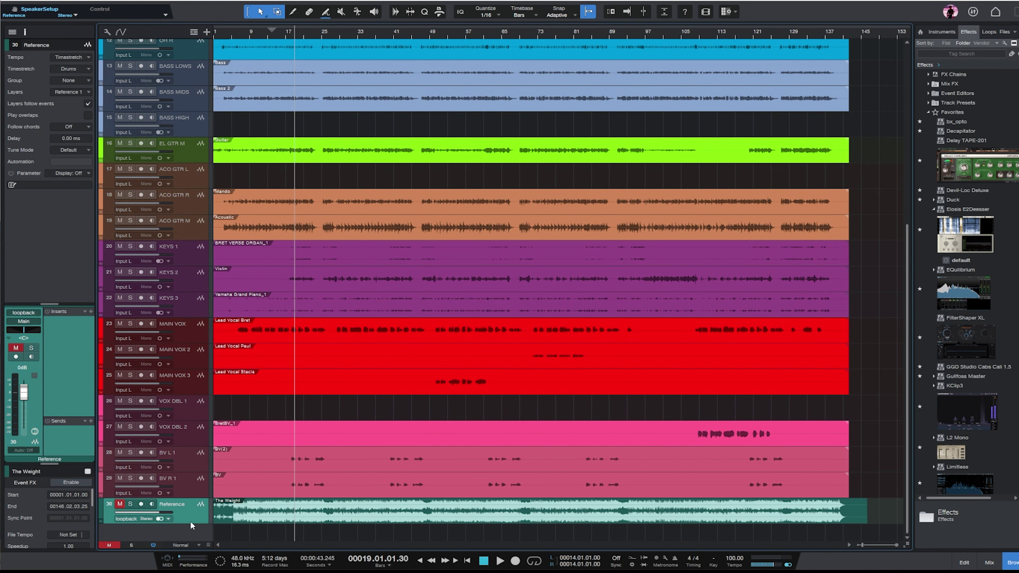
drag(191, 522, 191, 537)
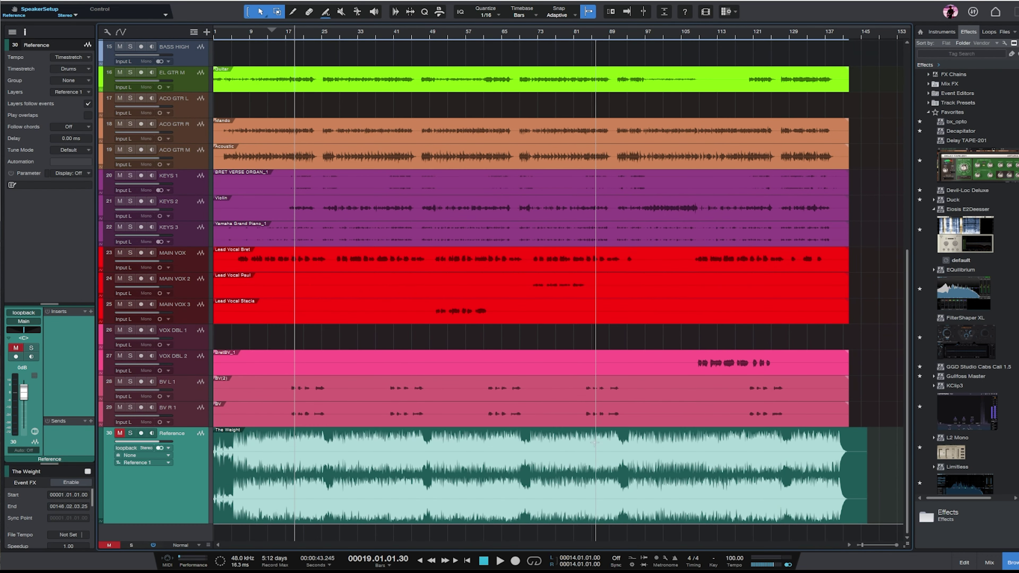
- Switch to the browser to check the song page's video and microphone descriptions, and return to Studio One
key(alt+Tab)
scroll(626, 250, up, 3)
scroll(449, 213, down, 5)
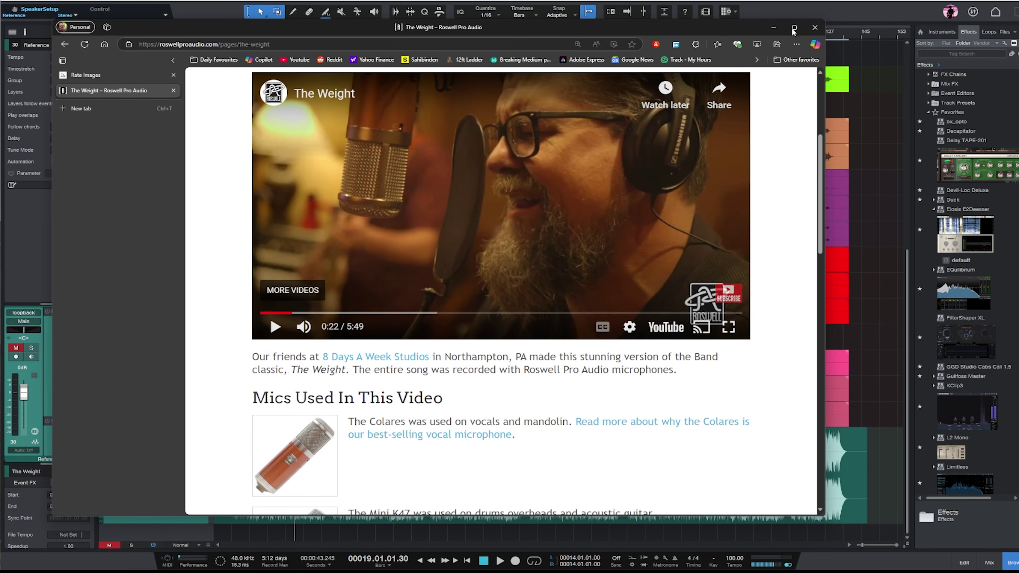
click(774, 27)
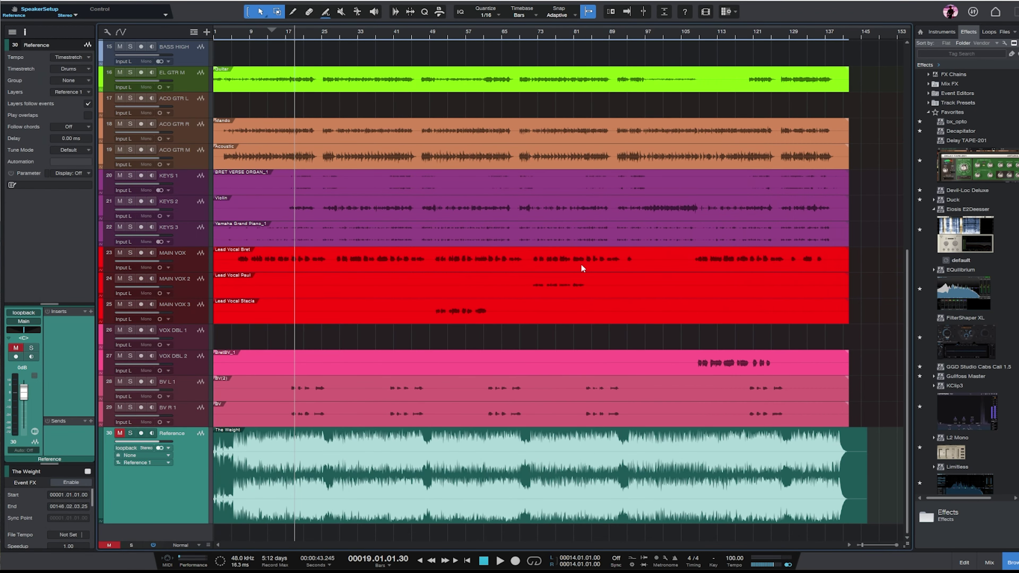
- Delete the KICK2 track and the empty drum tracks from SNARE T through HATS, keeping KICK TRIG
scroll(581, 265, up, 10)
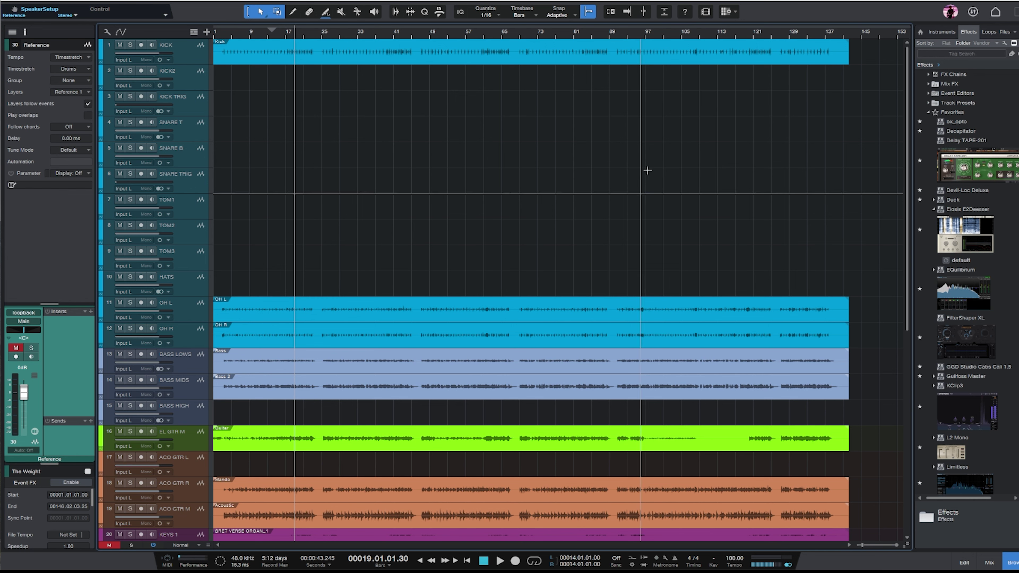
click(209, 56)
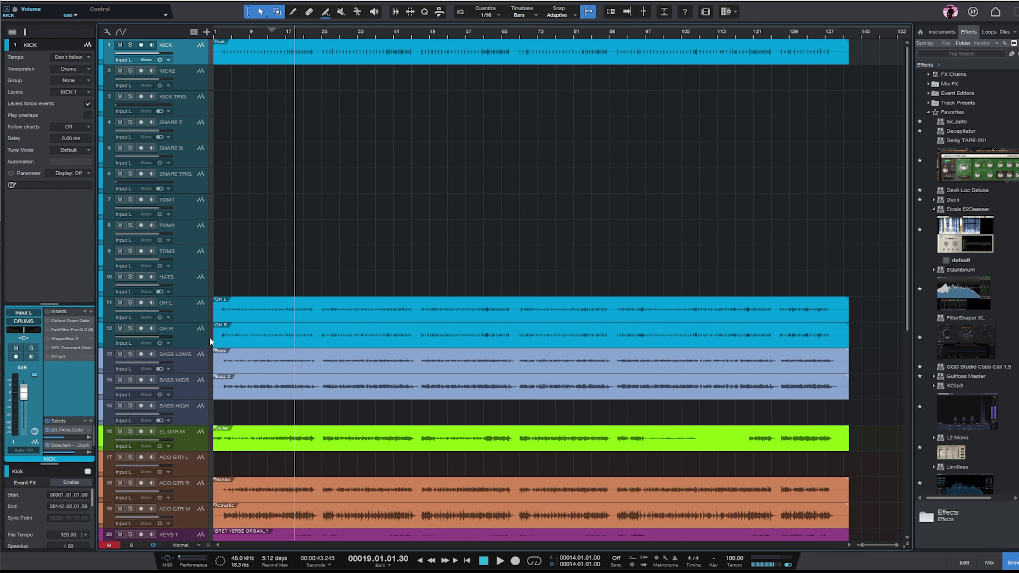
shift+click(202, 328)
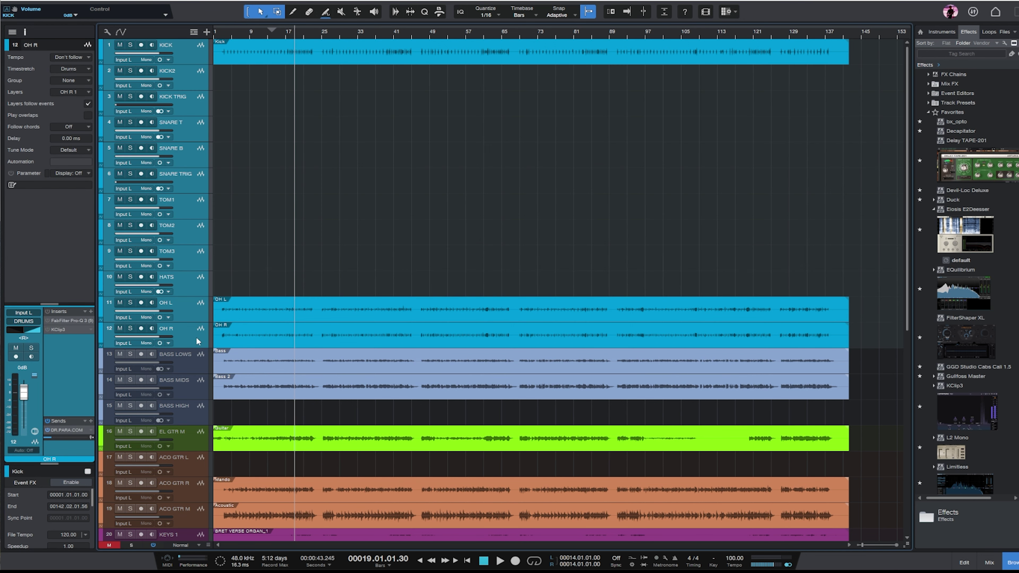
click(193, 283)
shift+click(190, 130)
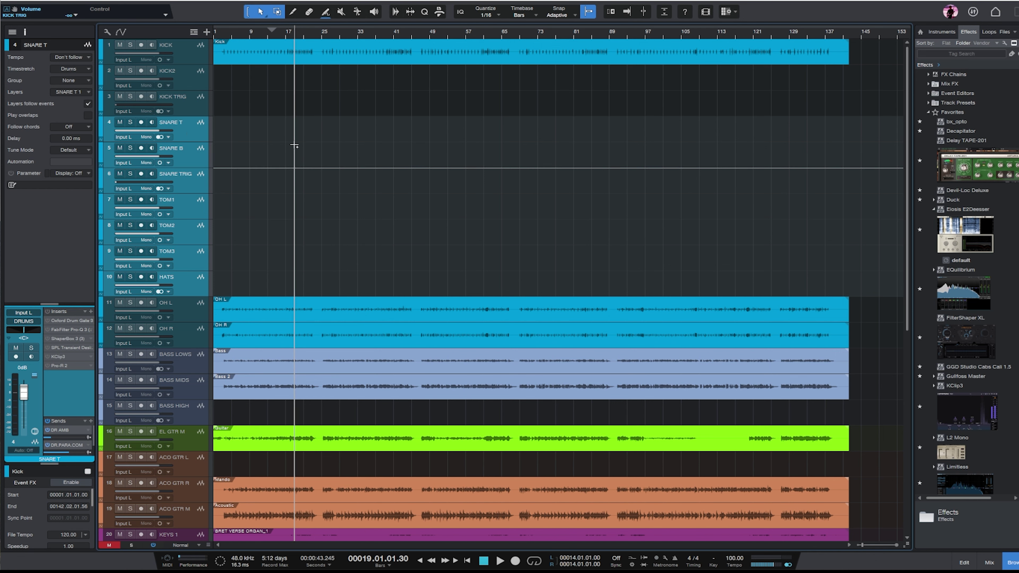
key(Delete)
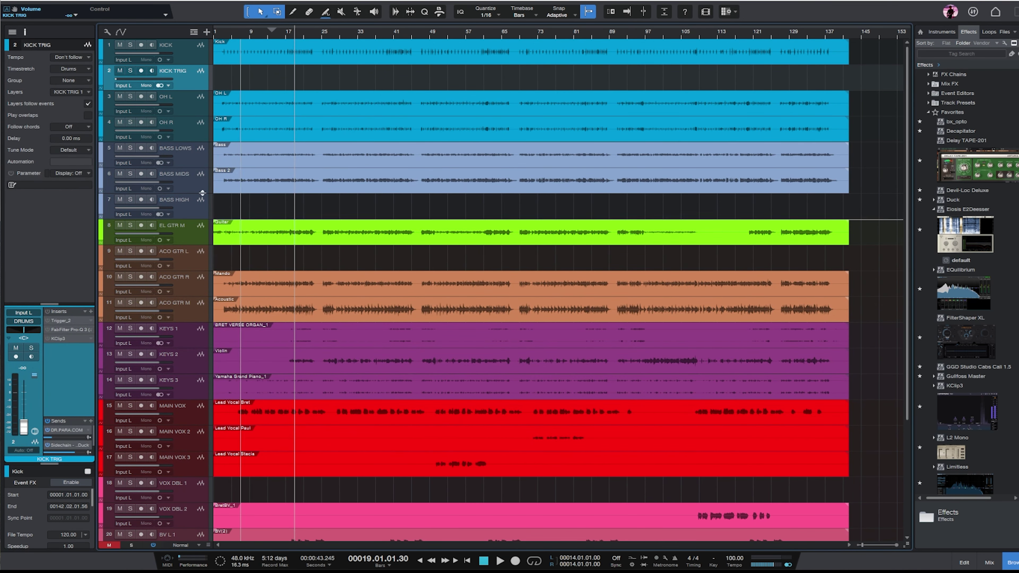
- Raise the clip gain of the lead vocal clip on the MAIN VOX 2 track
click(169, 163)
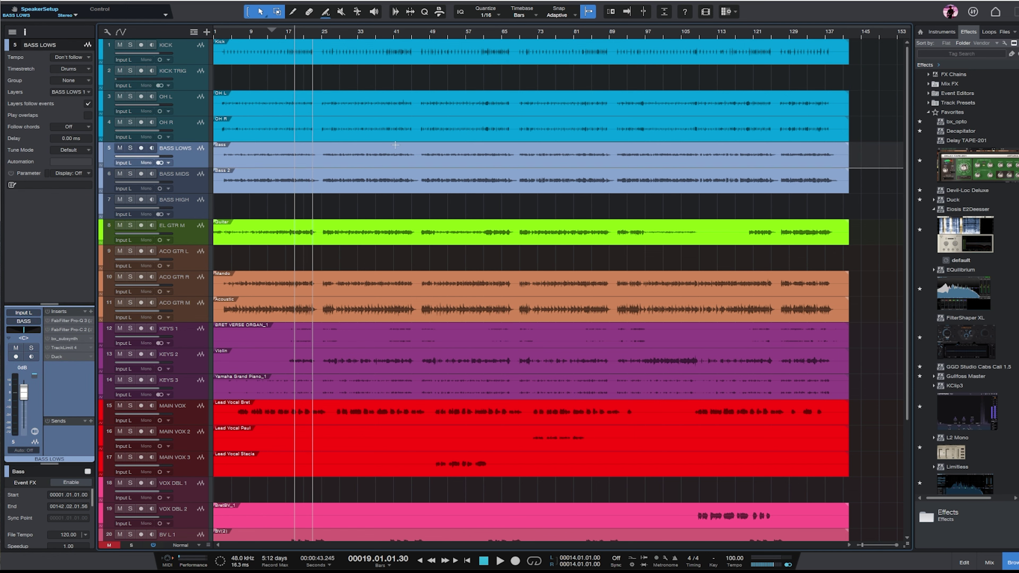
scroll(518, 229, down, 6)
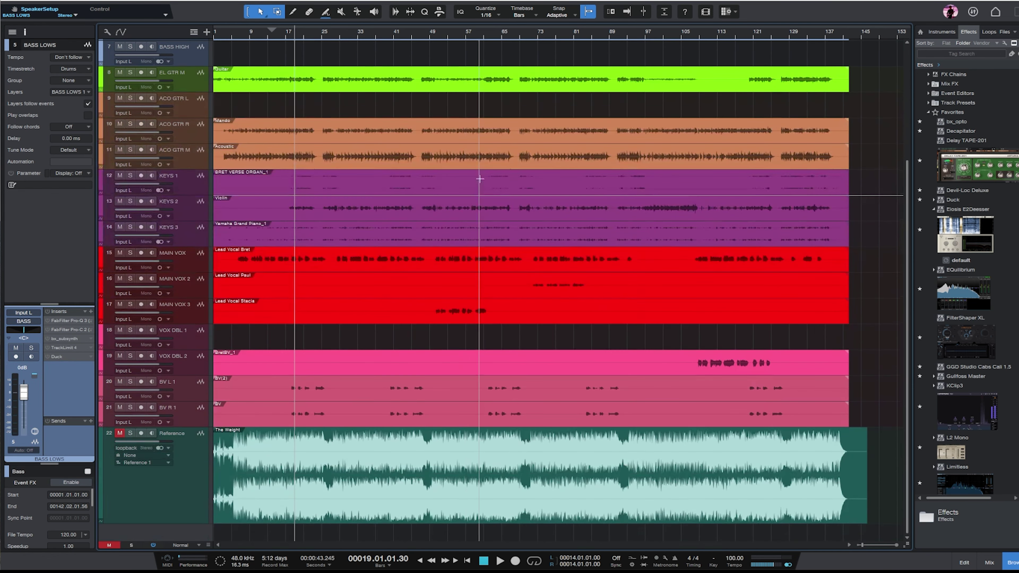
scroll(574, 324, up, 6)
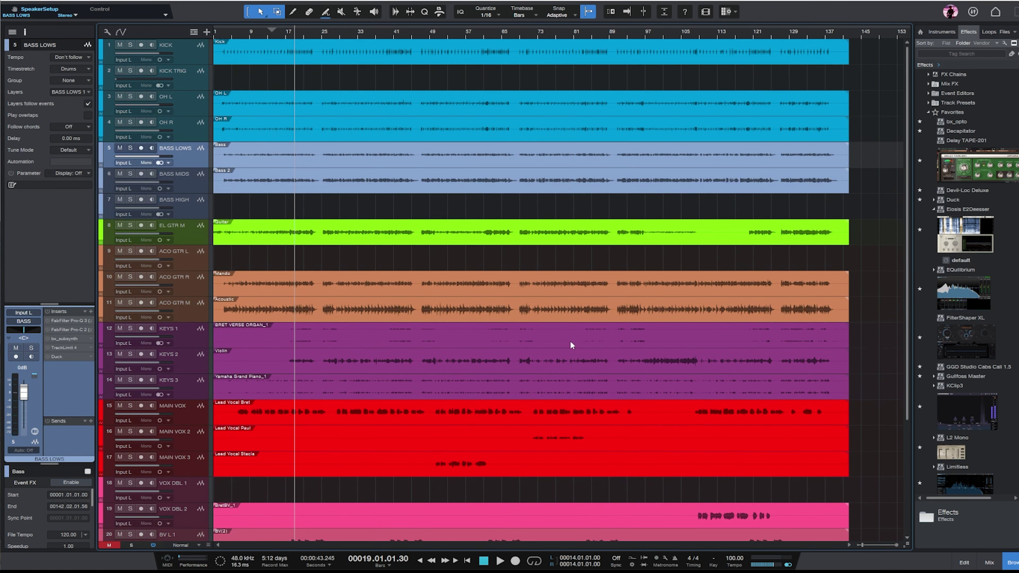
scroll(569, 340, down, 4)
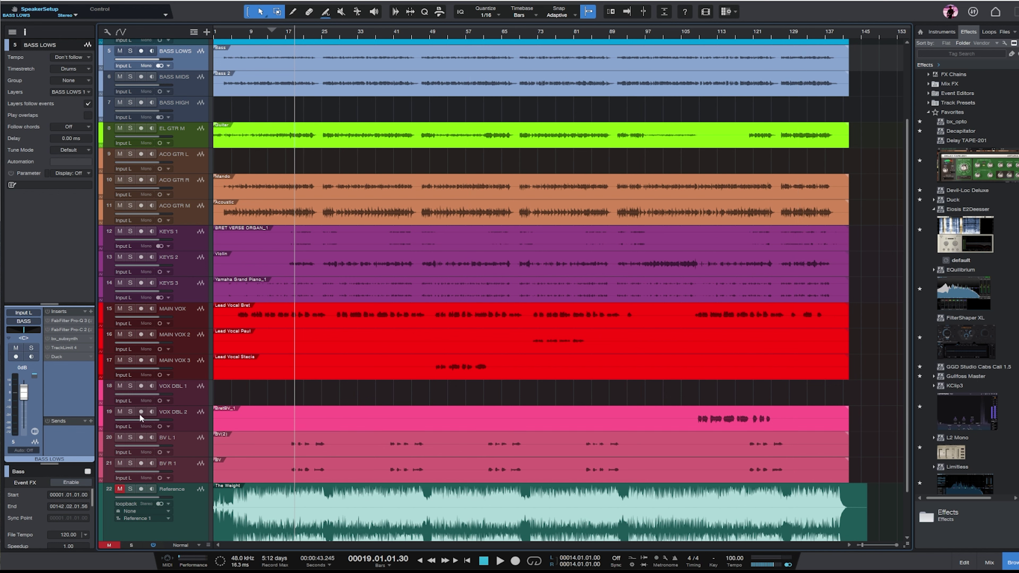
click(590, 409)
click(744, 418)
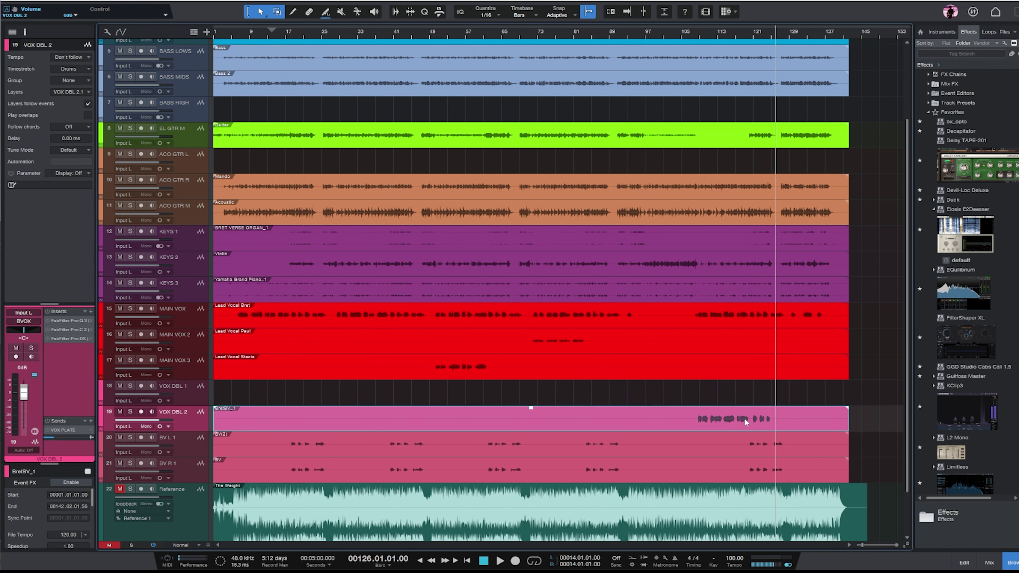
click(531, 334)
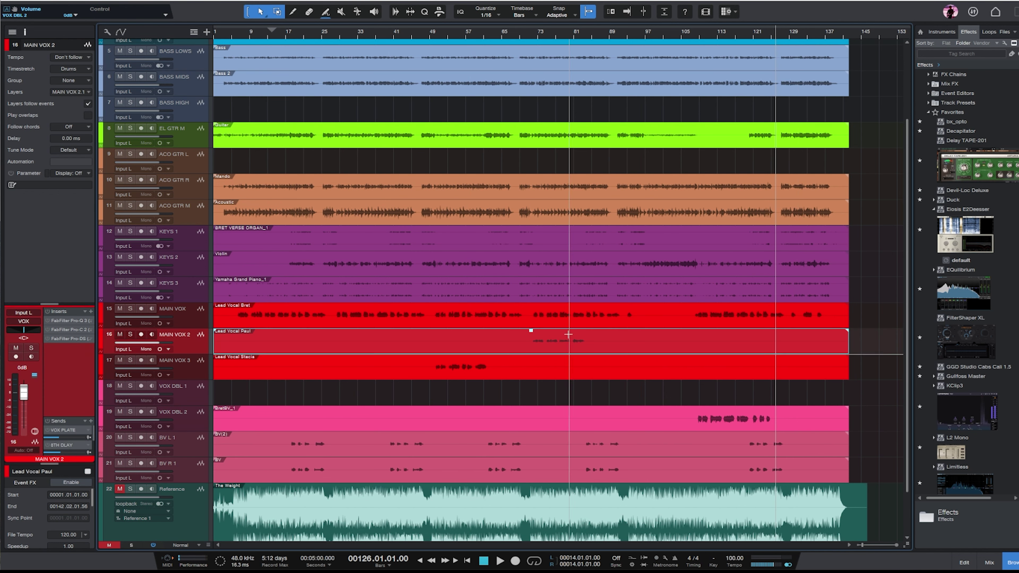
drag(531, 334, 523, 313)
- Raise the clip gain of the organ clip on KEYS 1 and the grand piano clip on KEYS 3
click(455, 242)
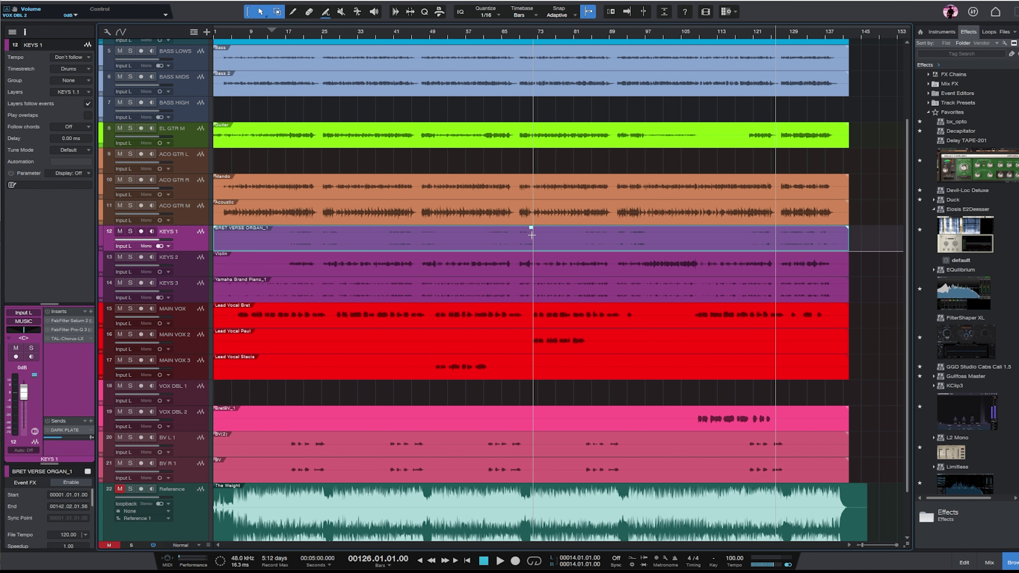
drag(531, 231, 530, 184)
click(534, 286)
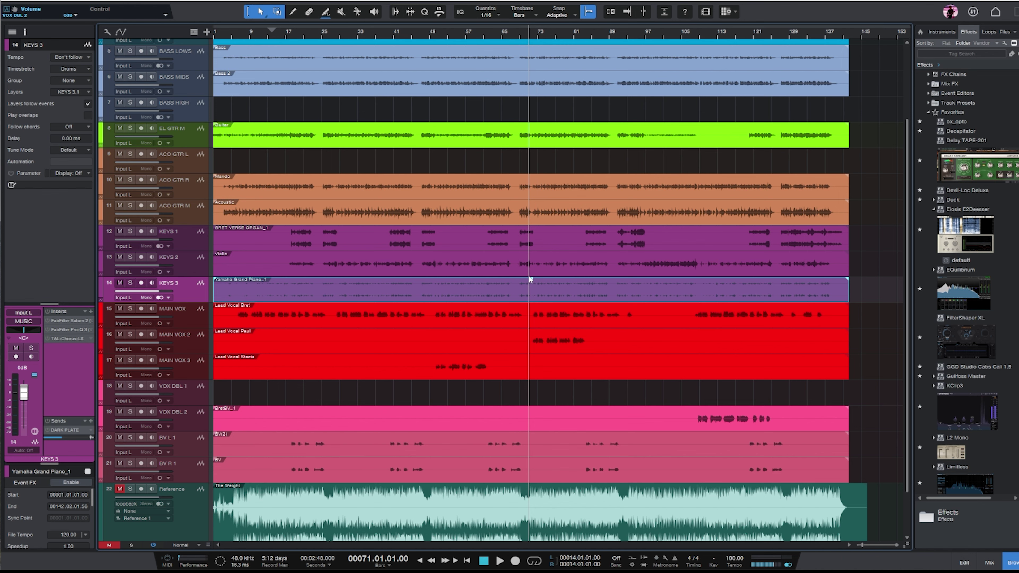
drag(530, 278, 532, 262)
- Raise the clip gain of the Bass clip on the BASS LOWS track
scroll(490, 164, up, 3)
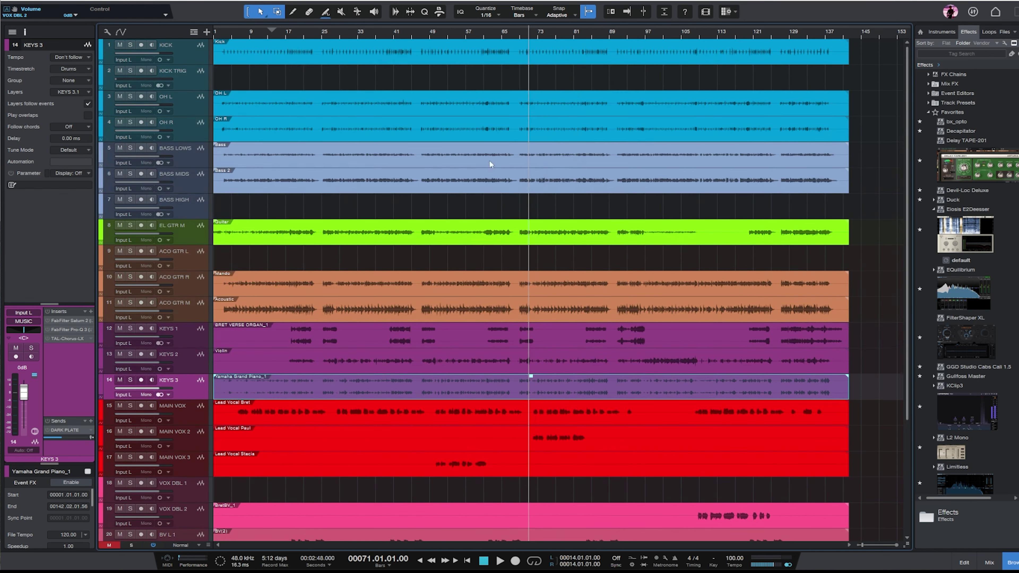
click(516, 165)
mouse_move(530, 144)
mouse_down()
mouse_move(525, 113)
mouse_move(526, 126)
mouse_up()
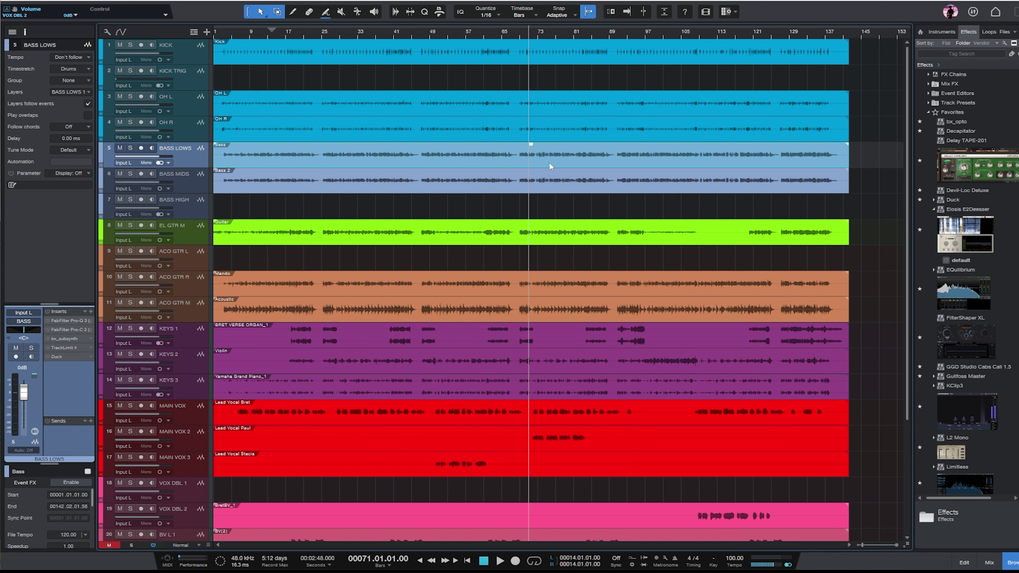
- Select the clips on KICK, OH L and OH R and raise their gain together
click(862, 106)
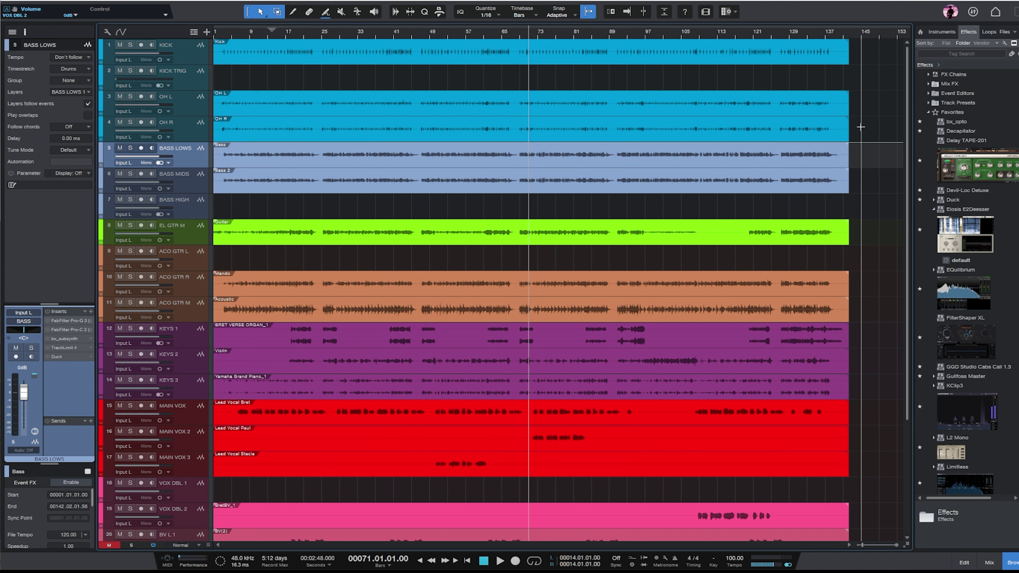
drag(861, 143, 535, 17)
click(872, 131)
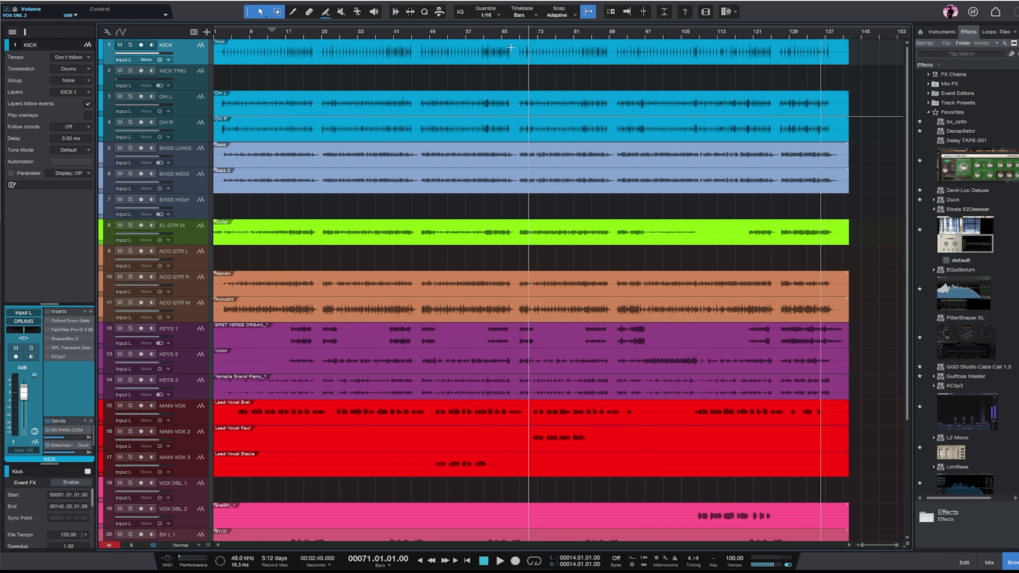
- Solo the drum tracks from KICK through OH R and play them back from bar 35
click(367, 34)
shift+click(204, 136)
key(s)
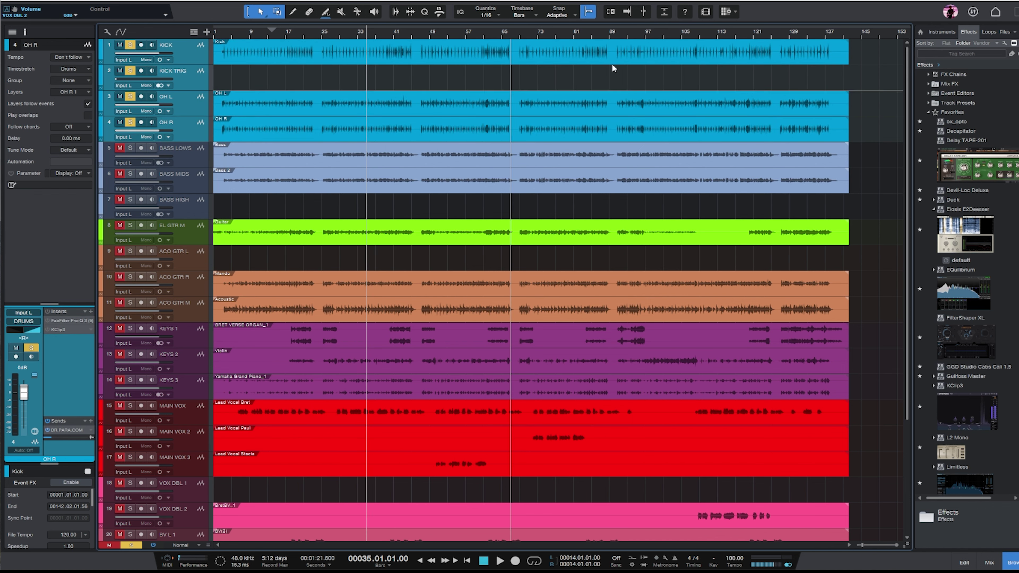
key(space)
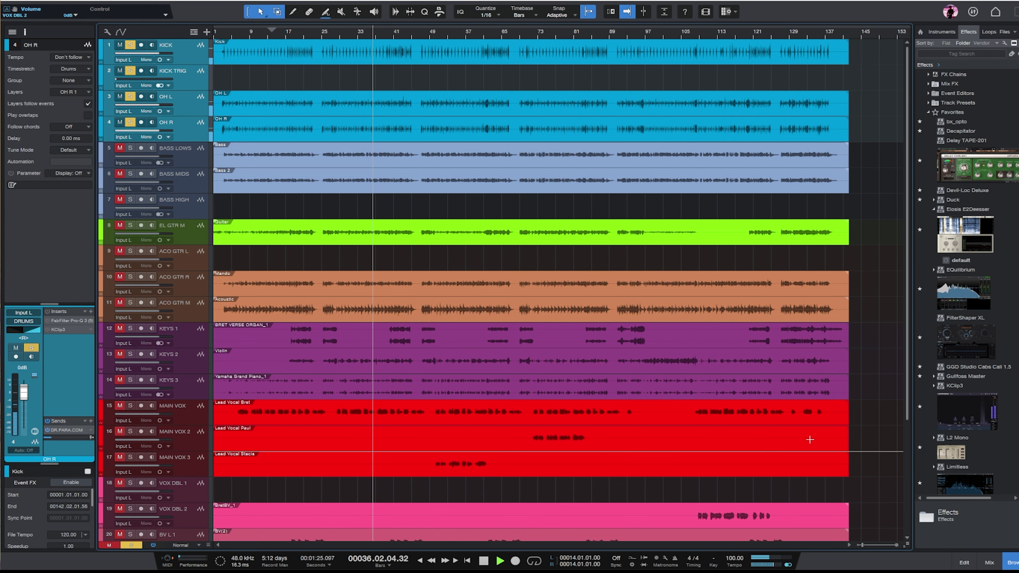
- Set the Listen Bus level to -0.4 dB and lower the OH L and OH R faders together to -3.8 dB
click(987, 563)
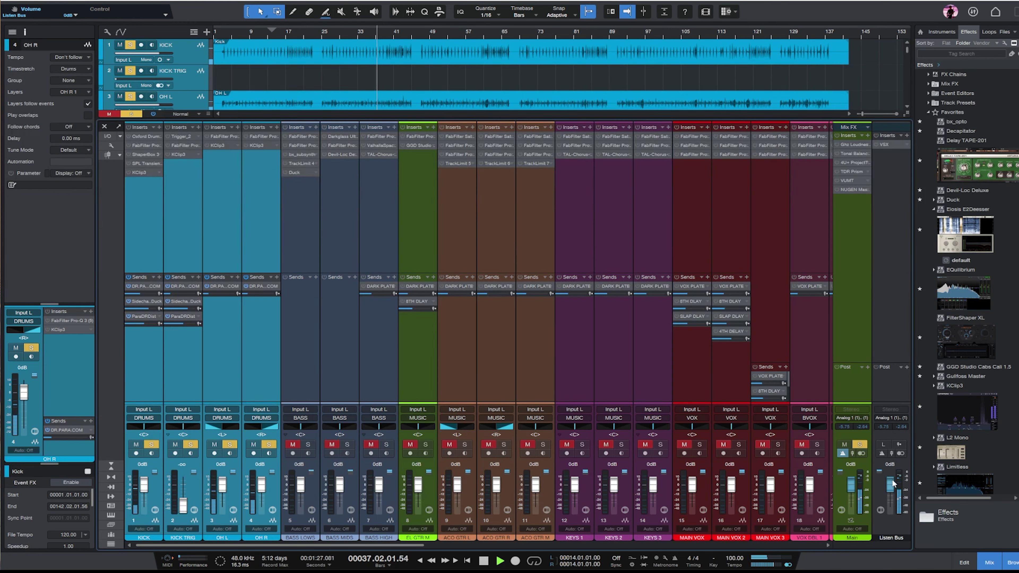
click(989, 563)
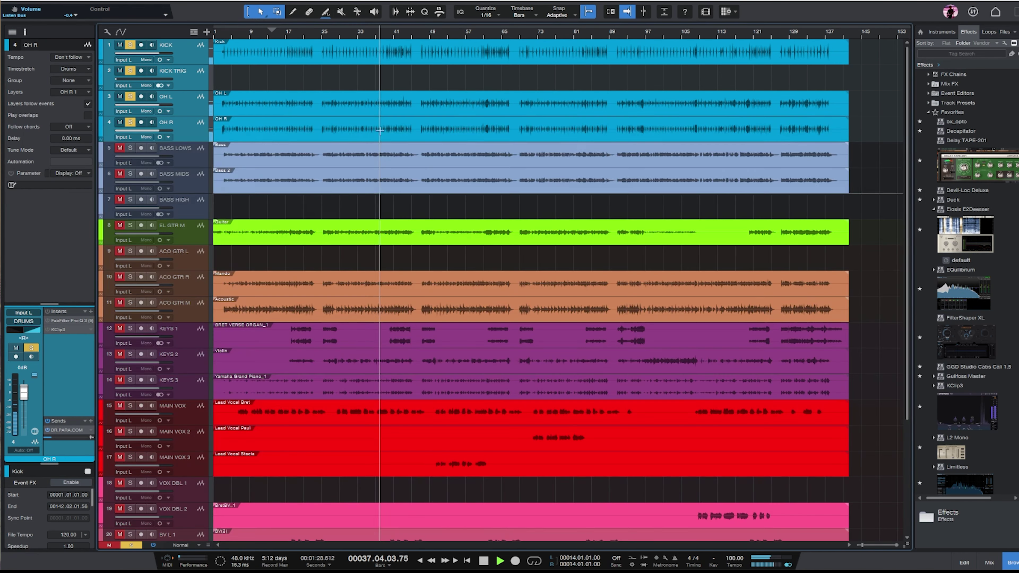
click(203, 55)
click(198, 97)
shift+click(189, 124)
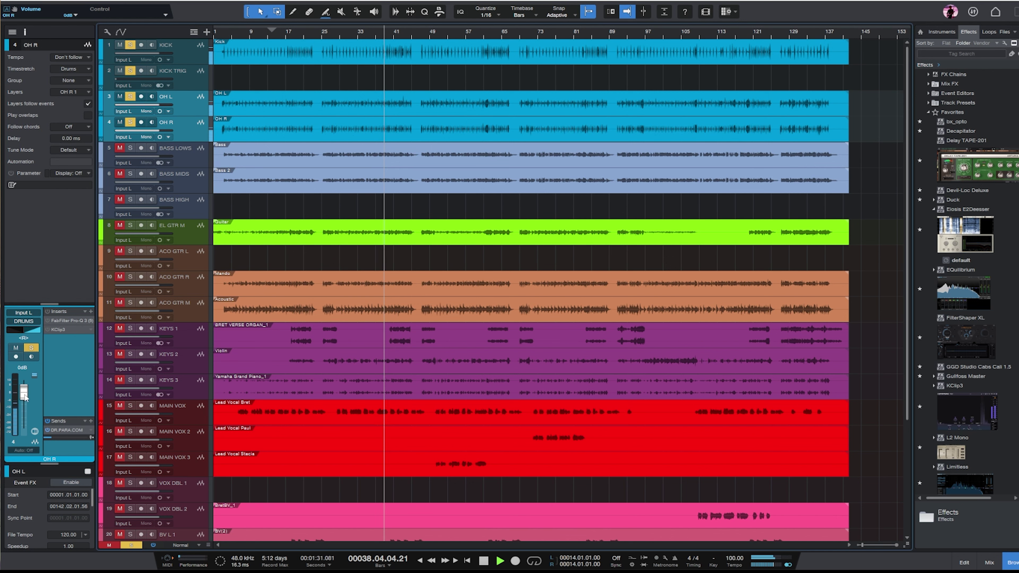
drag(23, 395, 24, 397)
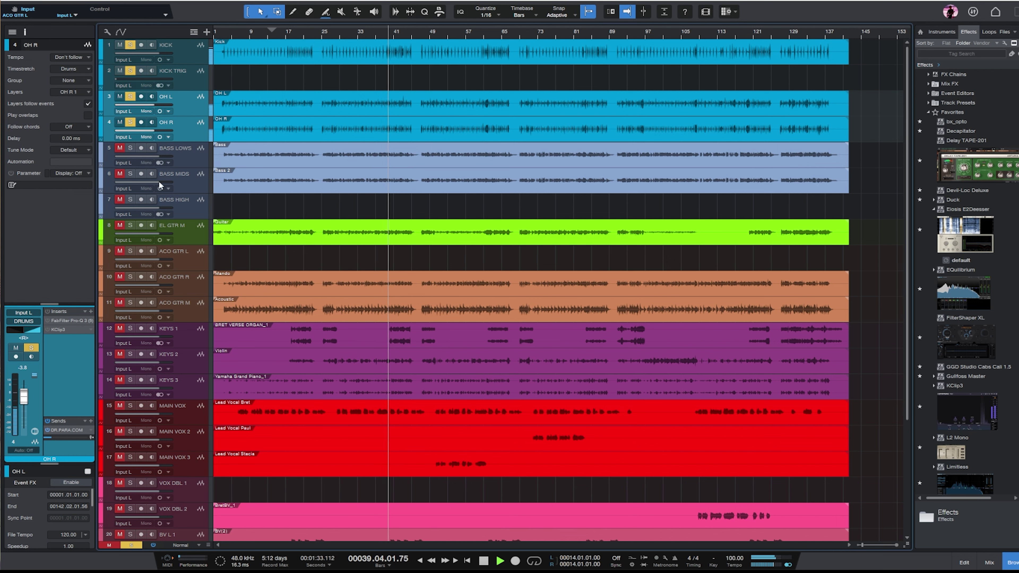
- Clear all solos, play back with only the KICK track soloed, and enlarge that track's height
click(205, 47)
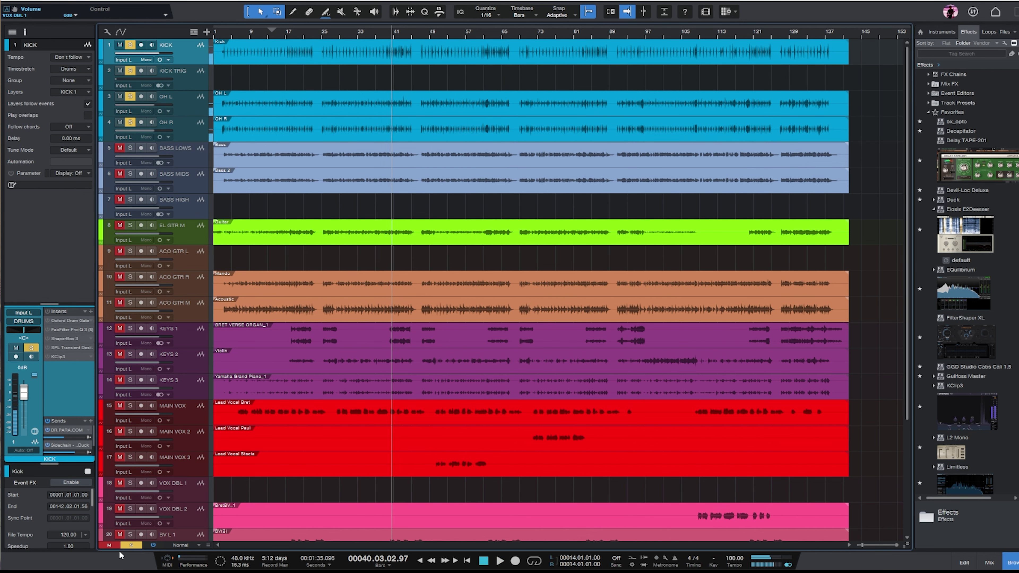
click(131, 545)
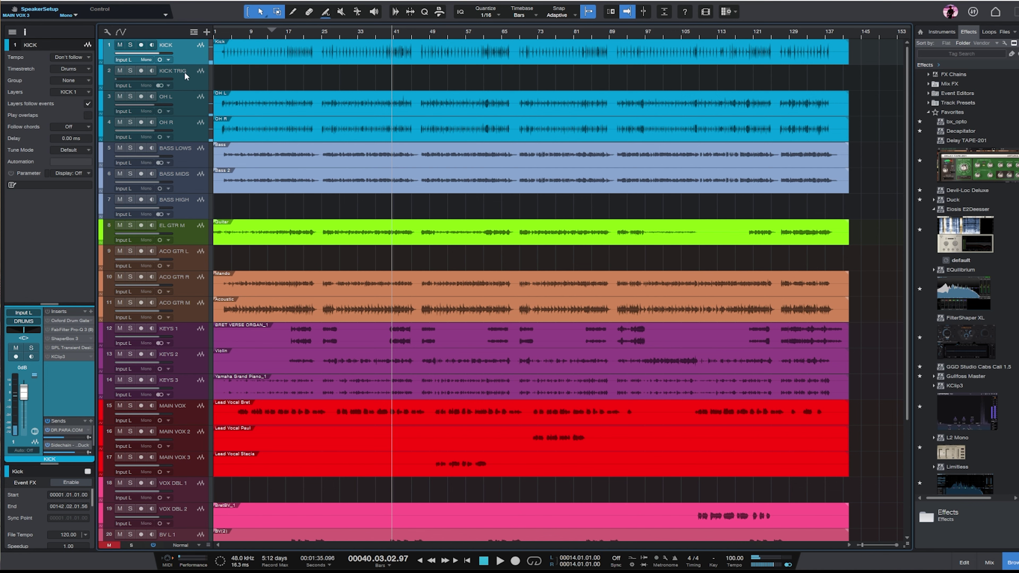
key(s)
key(space)
drag(200, 65, 201, 114)
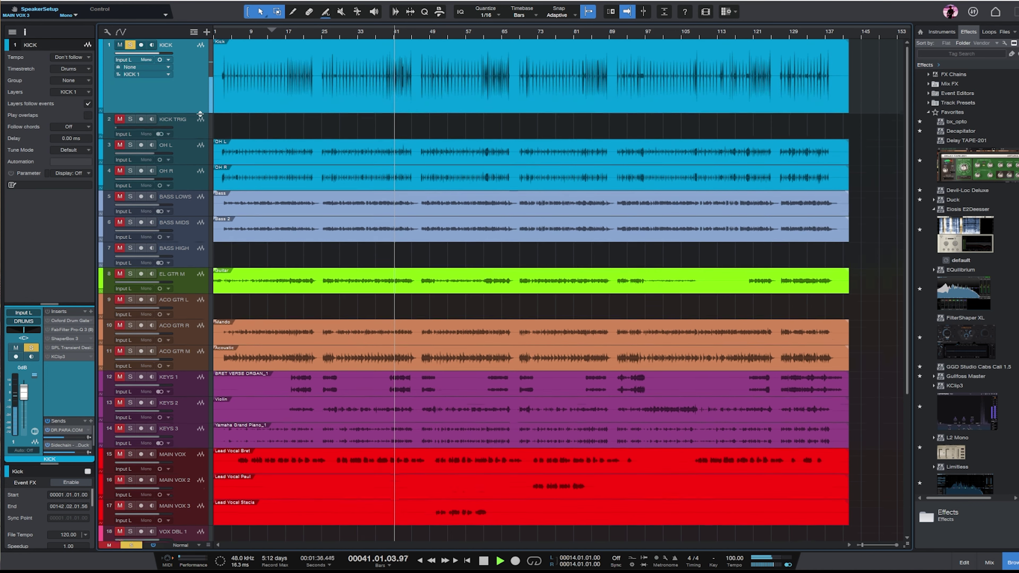
- Stop playback and lower the Drums Depth effect channel to -5.8 dB and the Music Depth effect channel to -6.3 dB in the mixer
click(989, 562)
scroll(560, 499, right, 10)
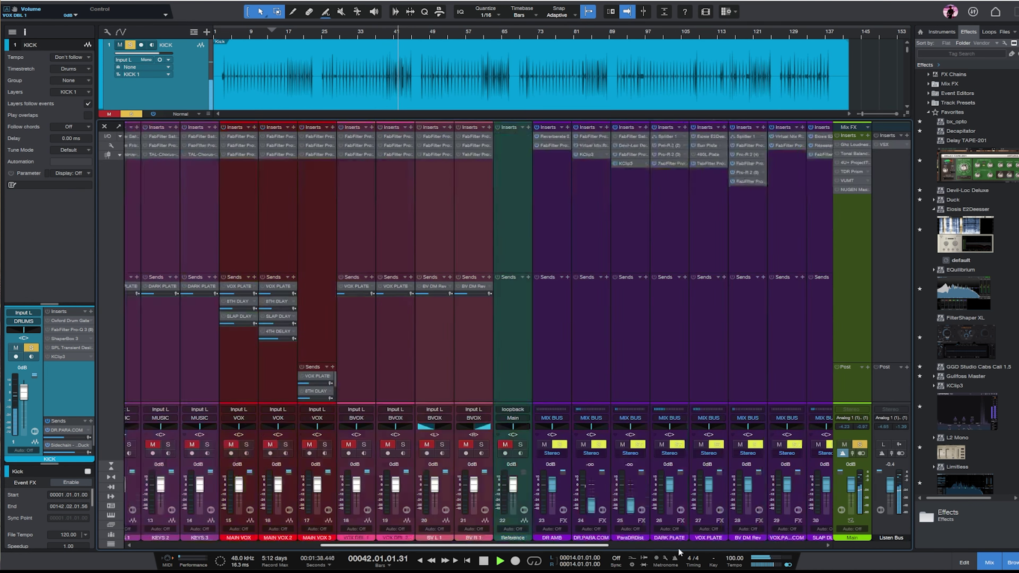
key(space)
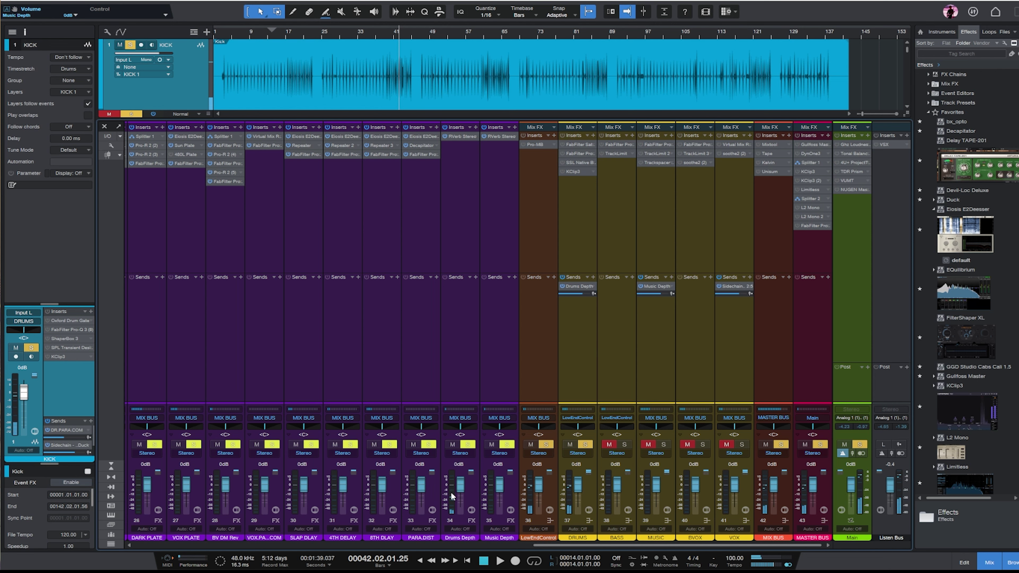
drag(457, 487, 501, 490)
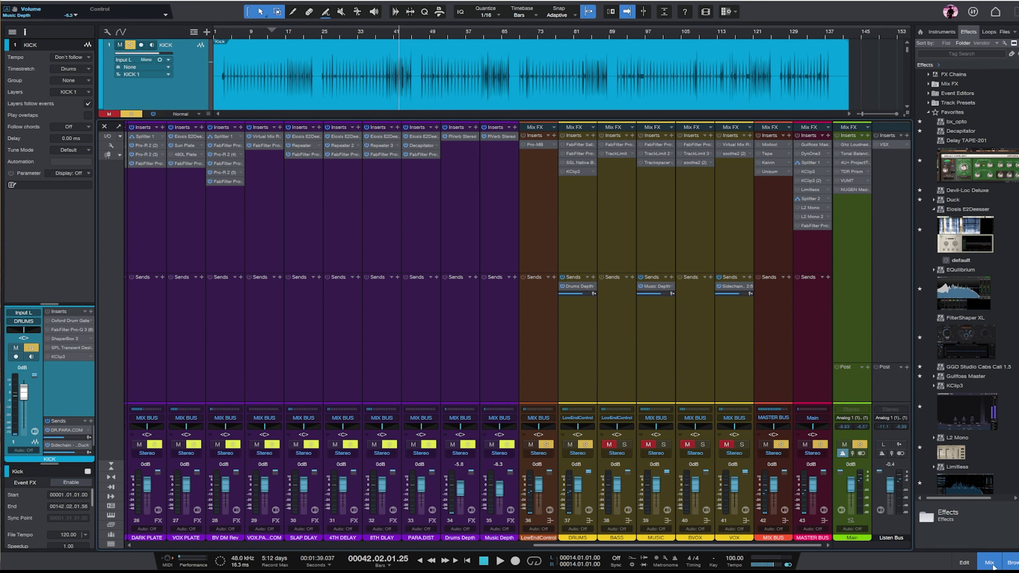
click(989, 562)
- During playback from bar 33, raise the low boost in the KICK track's FabFilter Pro-Q 3 and deepen the low-mid cut at about 137 Hz
click(353, 29)
key(space)
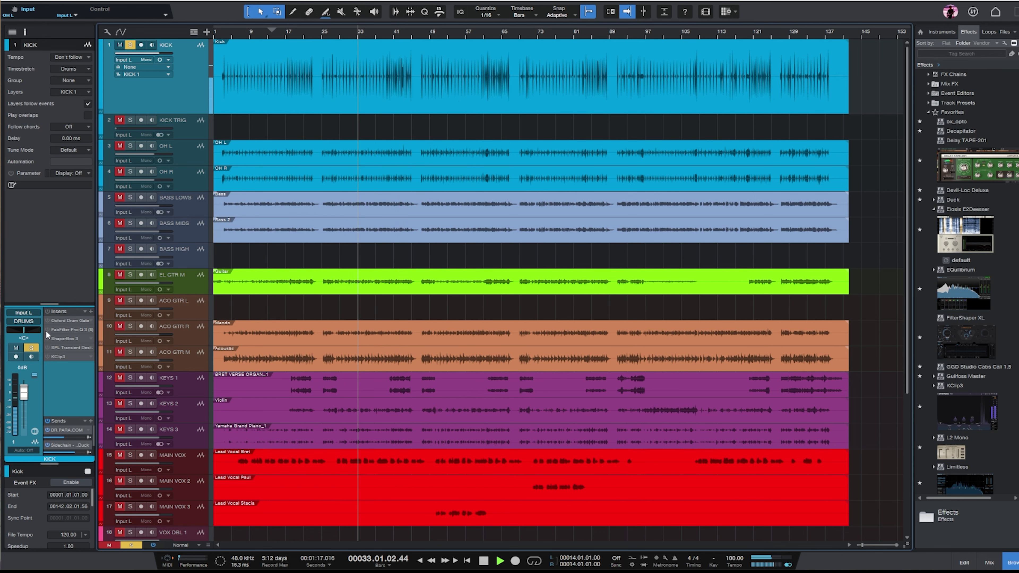
click(67, 330)
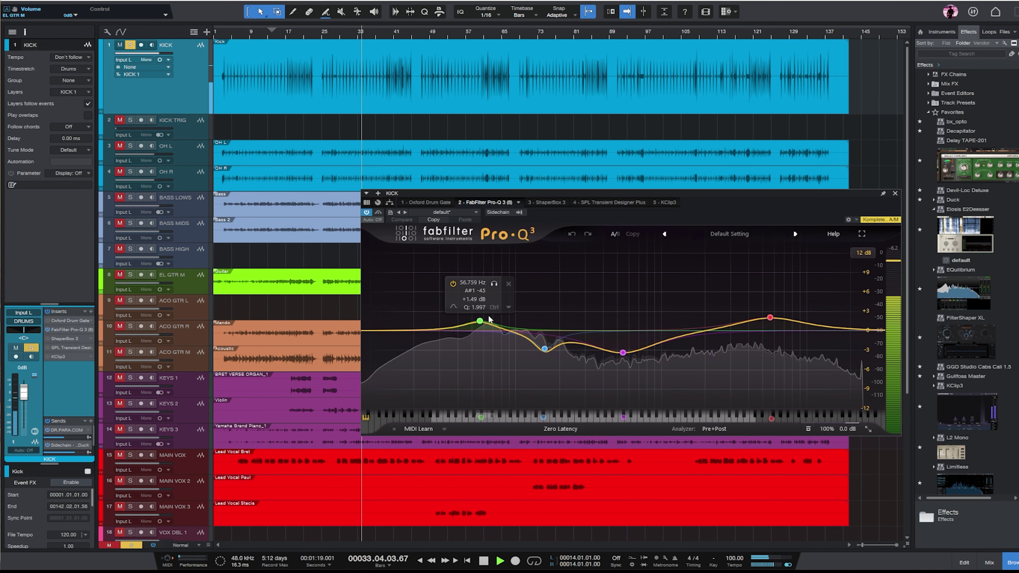
drag(478, 325, 480, 311)
mouse_move(545, 349)
mouse_down()
mouse_move(551, 363)
mouse_move(536, 365)
mouse_up()
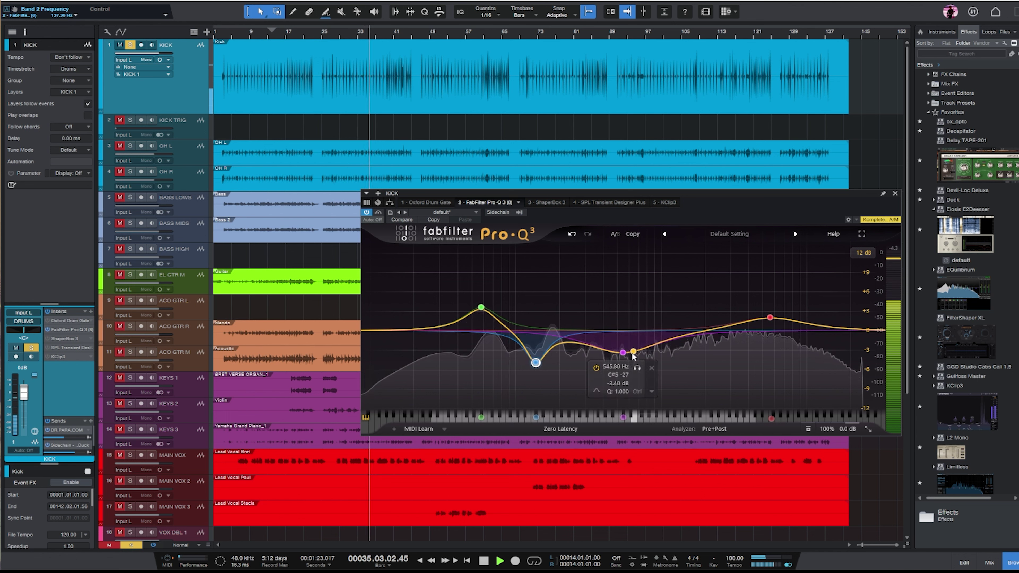
- Deepen the mid-frequency cut in the kick EQ and adjust its bandwidth
drag(620, 354, 617, 379)
click(644, 360)
scroll(618, 378, down, 2)
- Move the kick EQ's high boost to about 6265 Hz and its low boost to about 68.8 Hz at +3.27 dB, and stop playback
drag(771, 318, 778, 319)
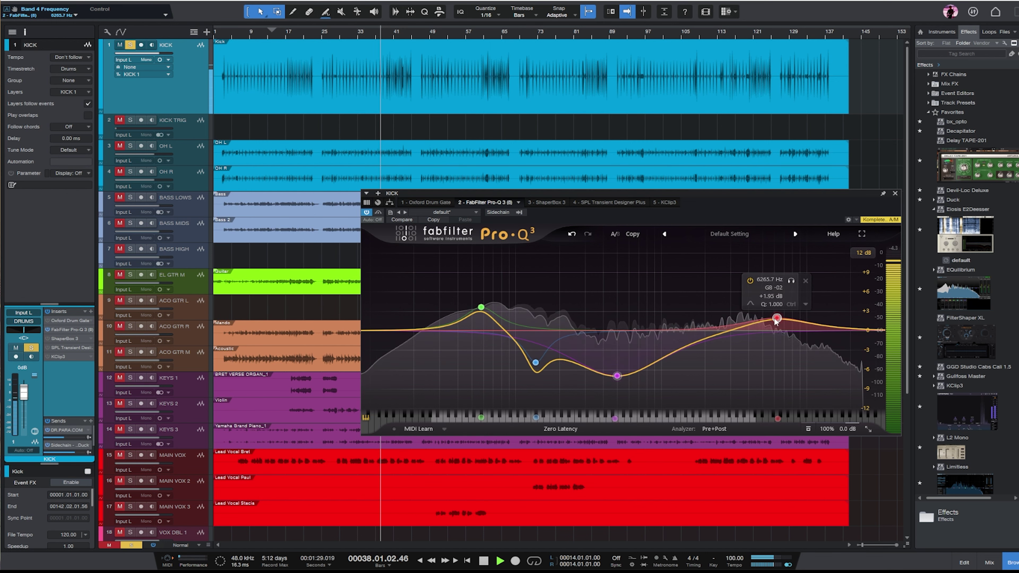
drag(481, 307, 492, 309)
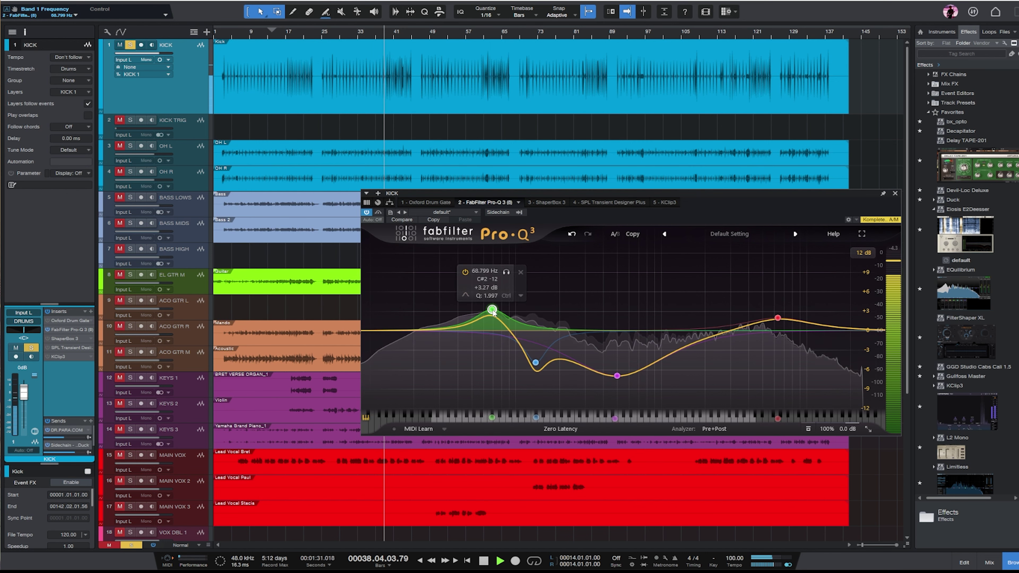
key(space)
- Check the kick's SPL Transient Designer, enable ShaperBox 3 with the Kick Gate preset, and audition it before closing the plug-in window
click(597, 204)
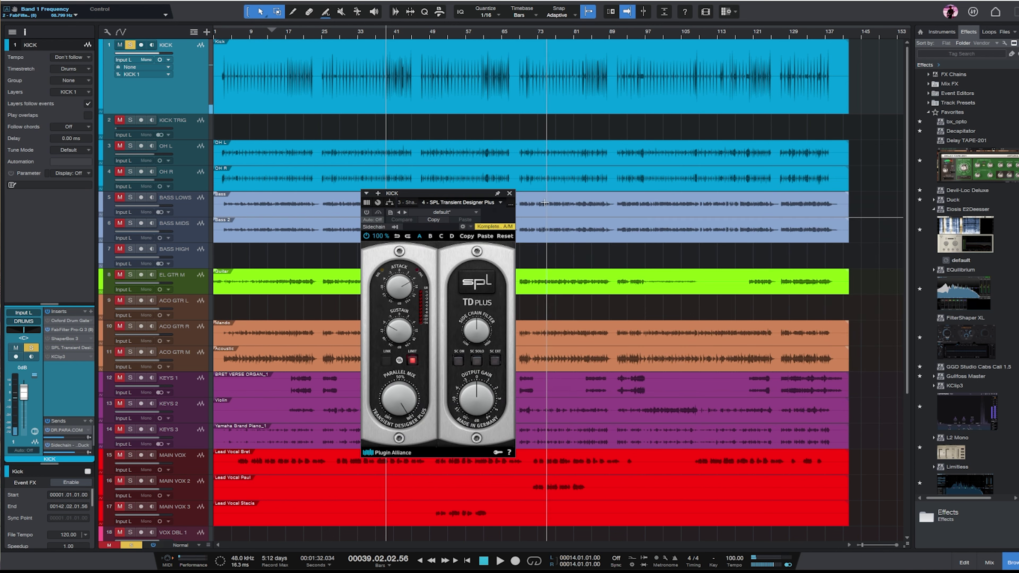
click(407, 203)
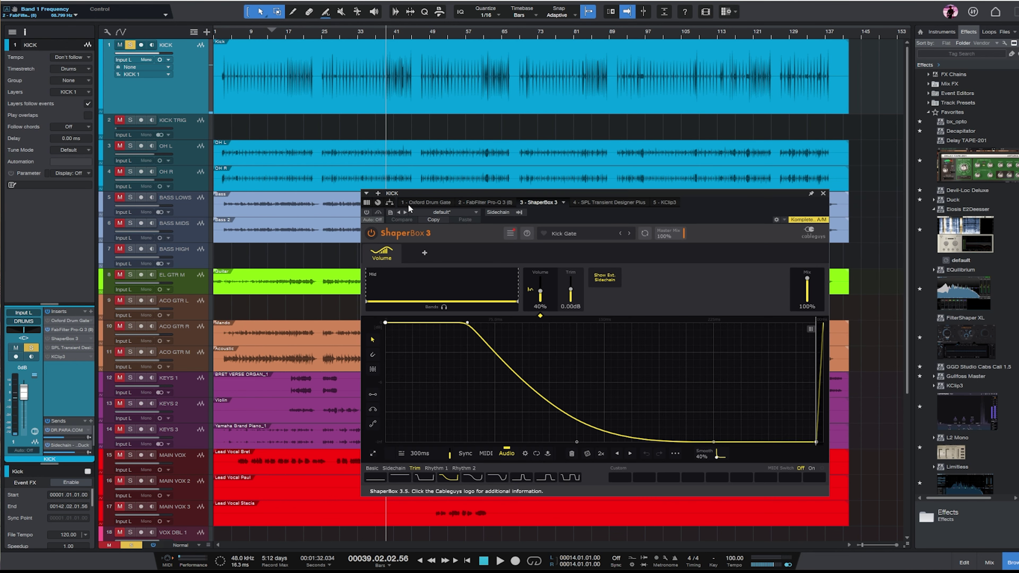
key(space)
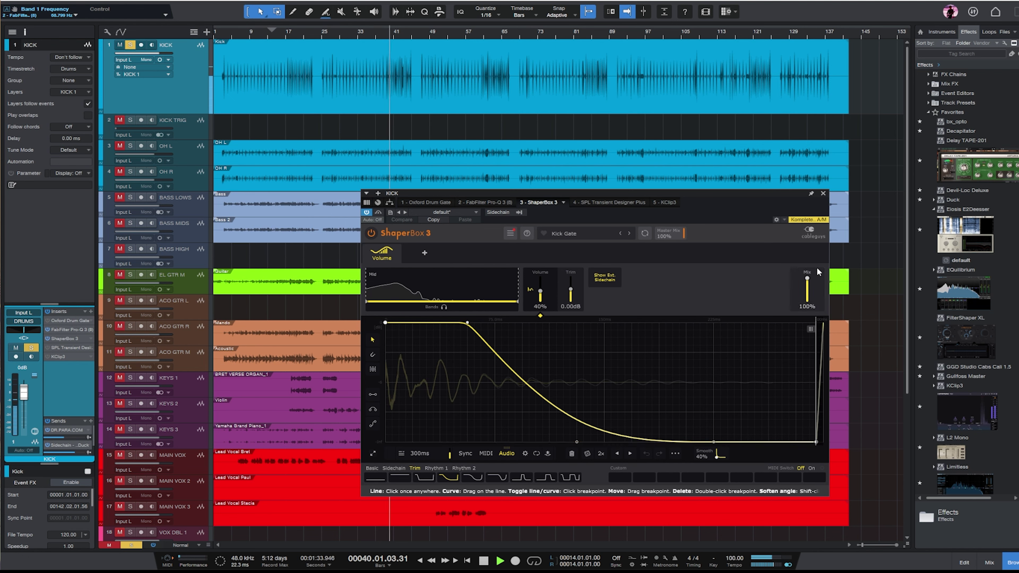
click(823, 193)
key(space)
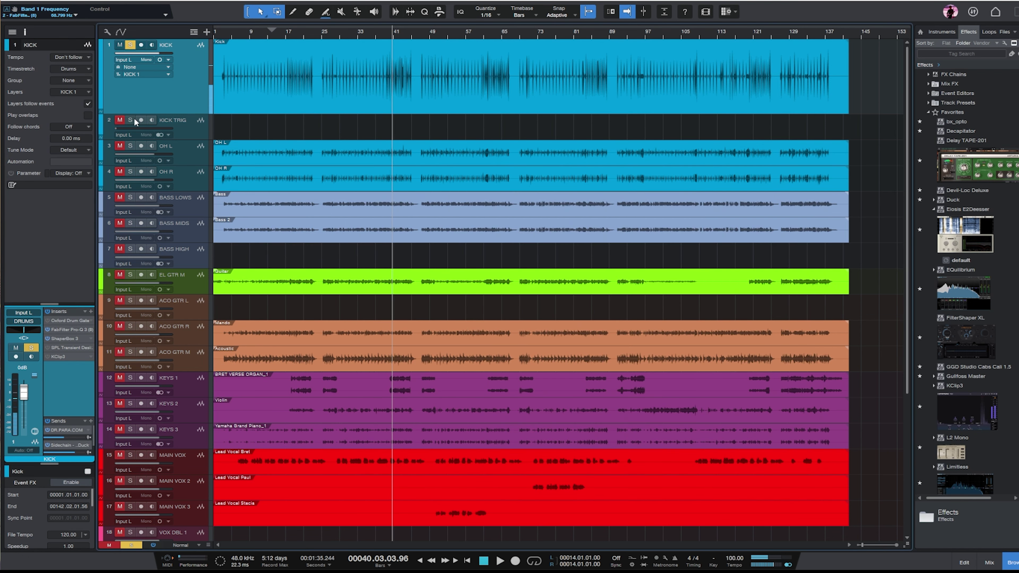
- Copy the Kick clip onto the KICK TRIG track and set that track up soloed at 0 dB with a taller height
drag(376, 103, 358, 131)
drag(200, 143, 199, 208)
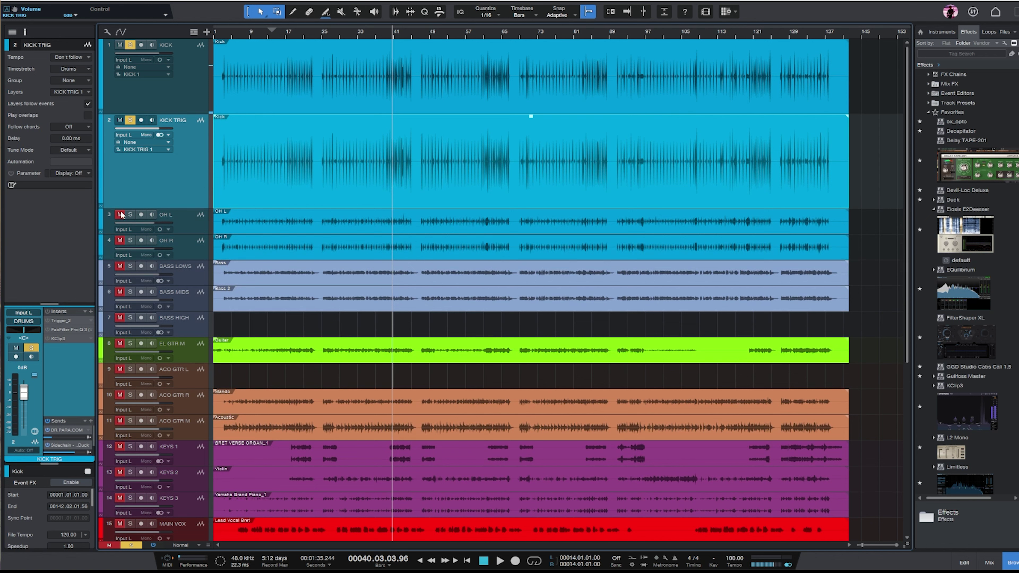
- Open Trigger 2 on KICK TRIG, set the Tama Kick Sub sample's level to 1.85 dB and audition it from near the song start
click(64, 339)
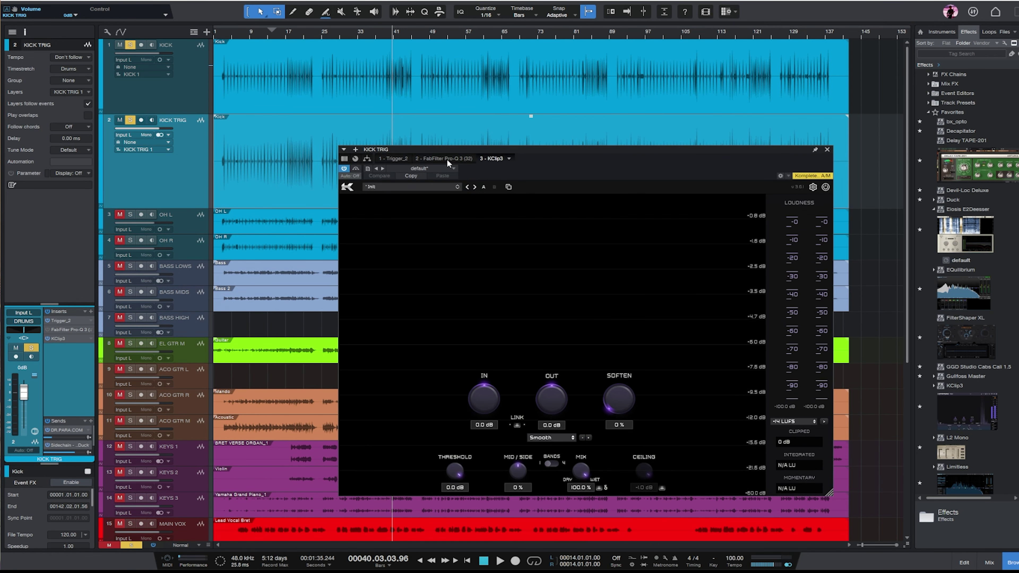
click(391, 159)
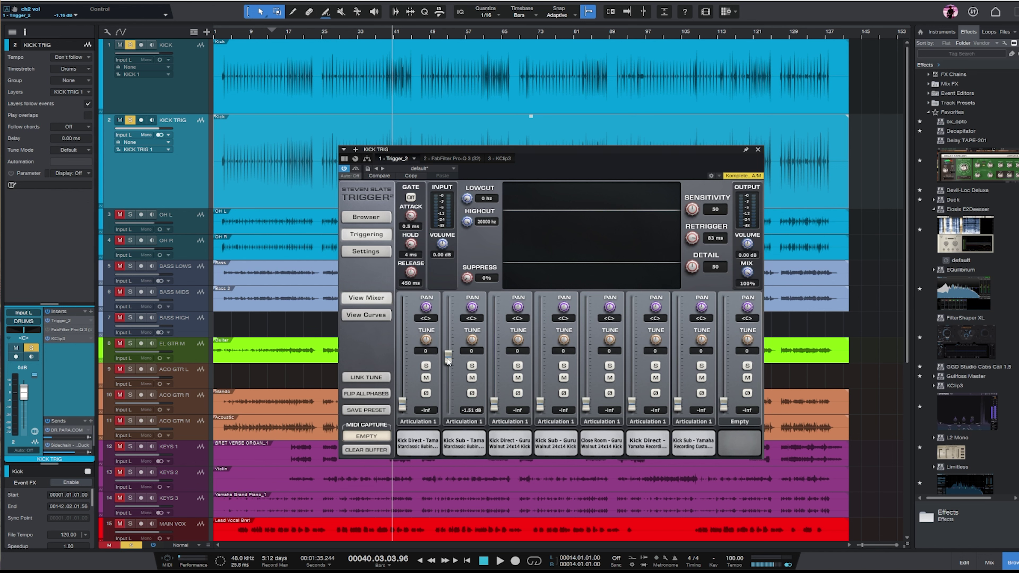
click(236, 39)
key(space)
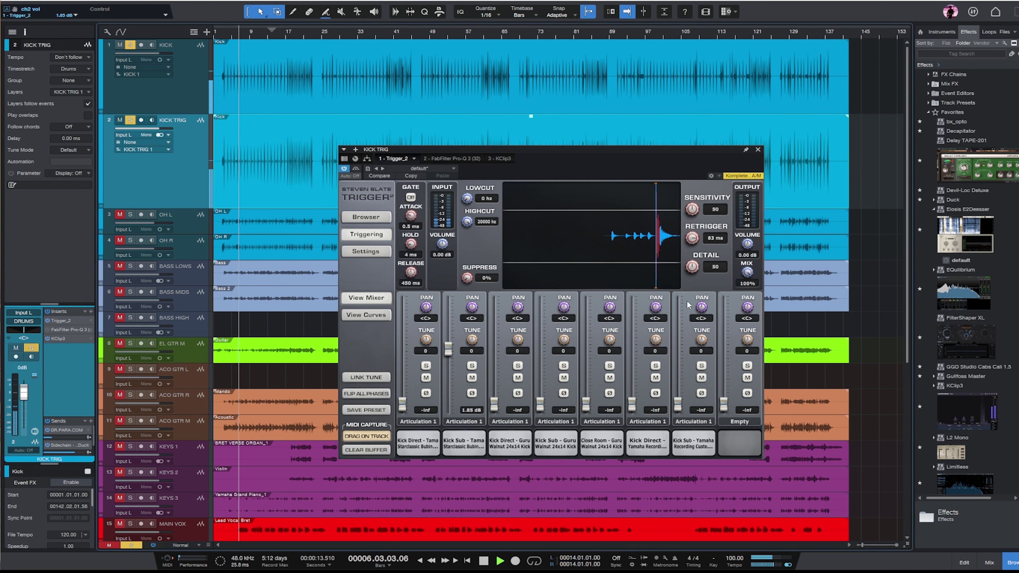
key(space)
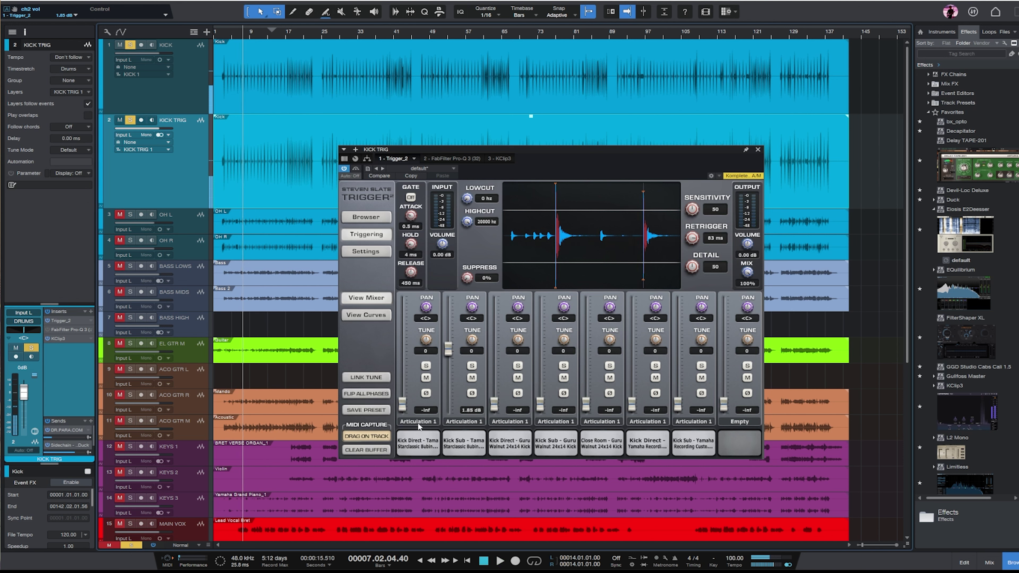
- Set the Tama Kick Sub sample's attack to 4 ms in Trigger 2 and play a single kick hit close up
click(385, 314)
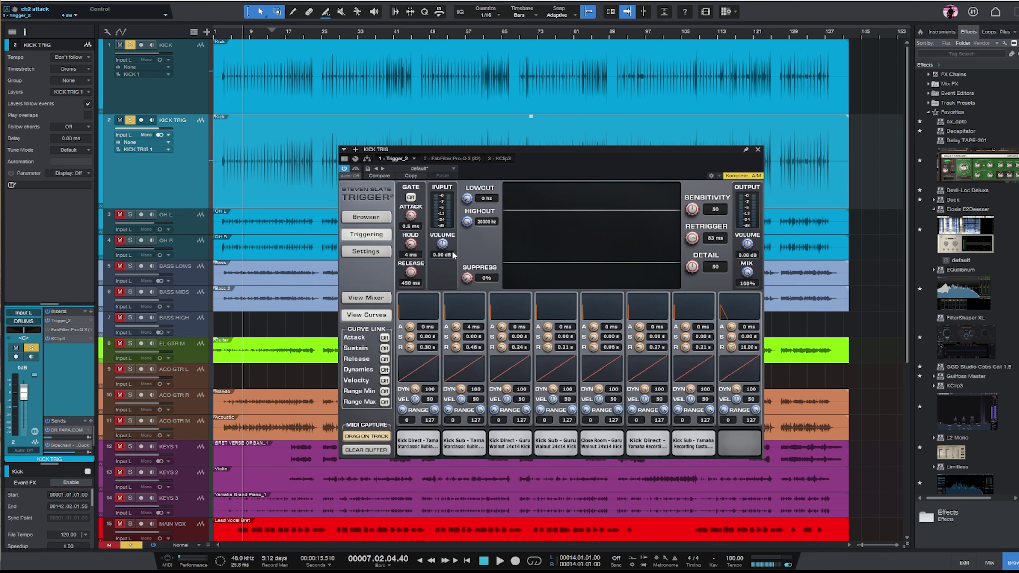
key(e)
key(e)
key(e)
key(e)
key(e)
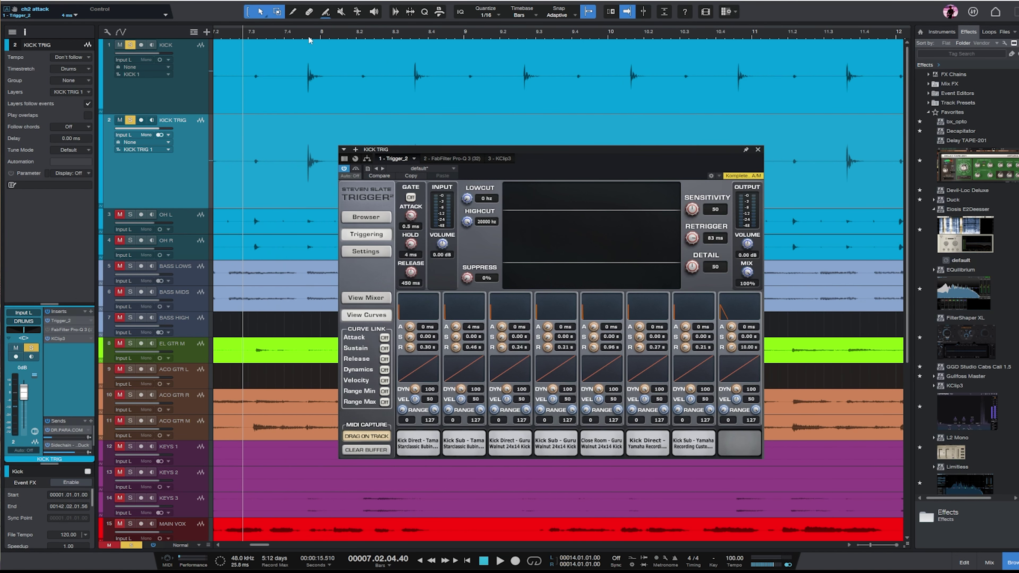
key(e)
key(e)
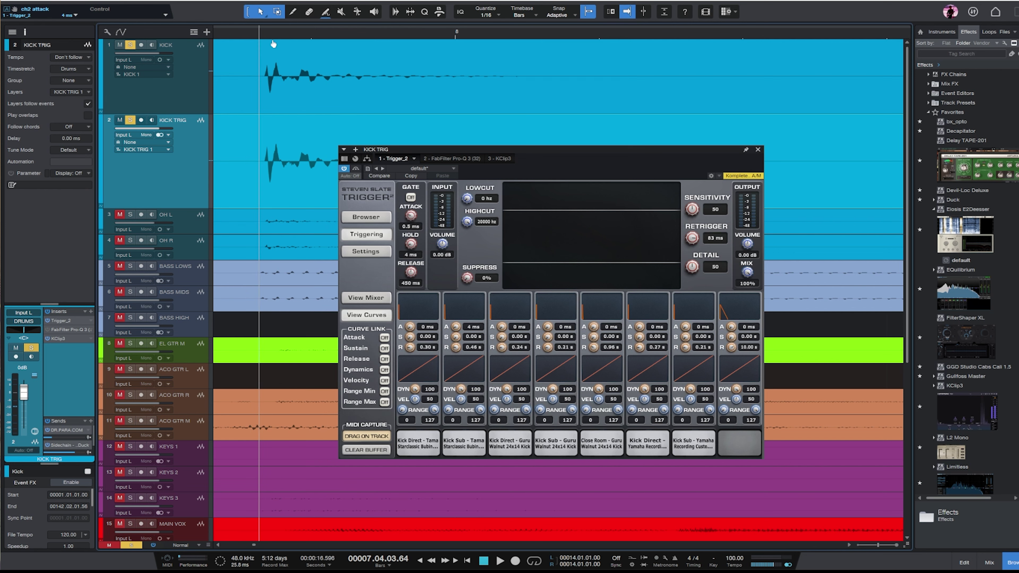
key(e)
key(space)
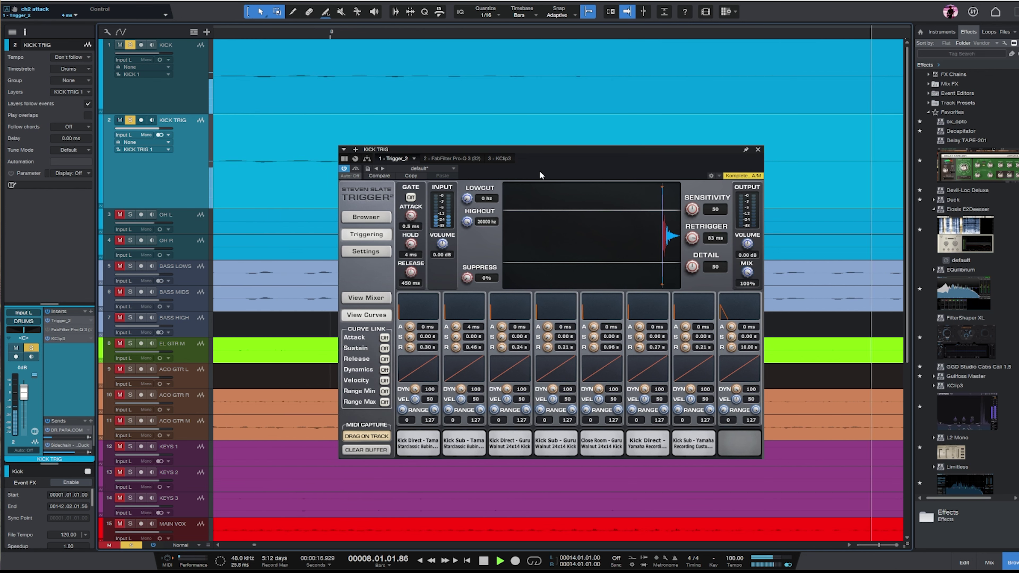
- Compare the Tama Kick Sub sample with inverted and normal phase during playback, keep normal phase and close Trigger 2
key(w)
key(w)
key(w)
key(w)
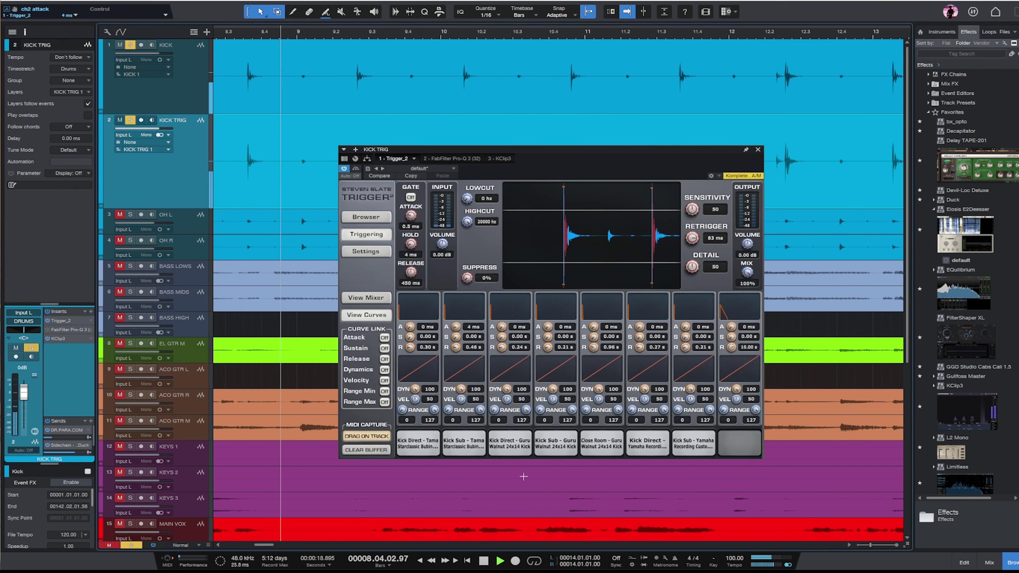
click(366, 297)
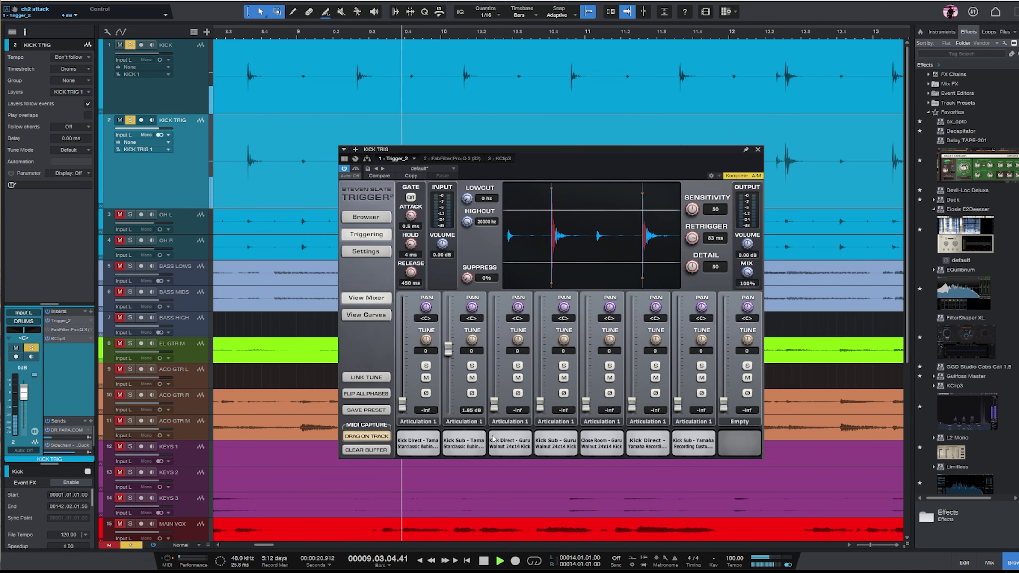
click(472, 394)
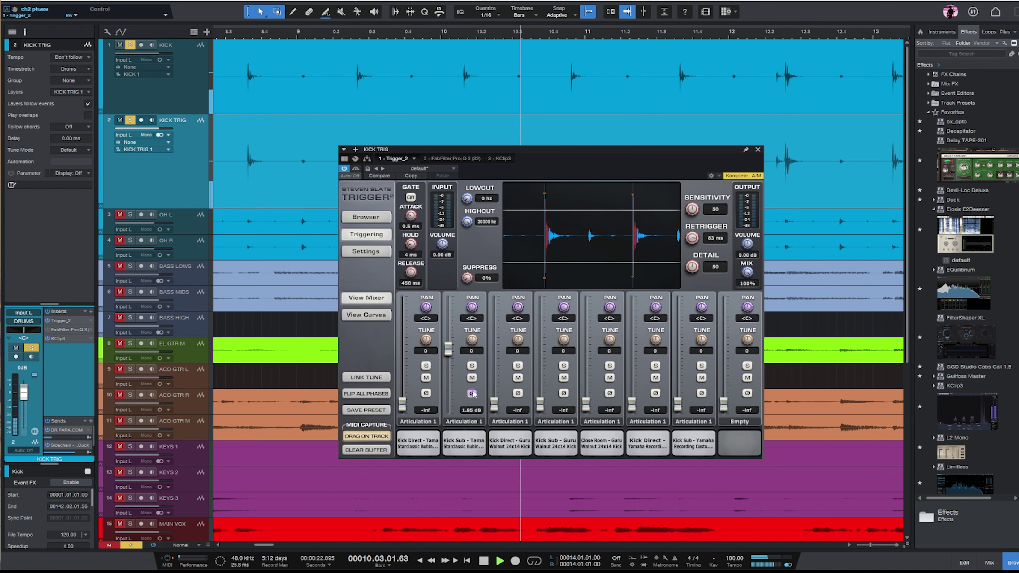
click(472, 394)
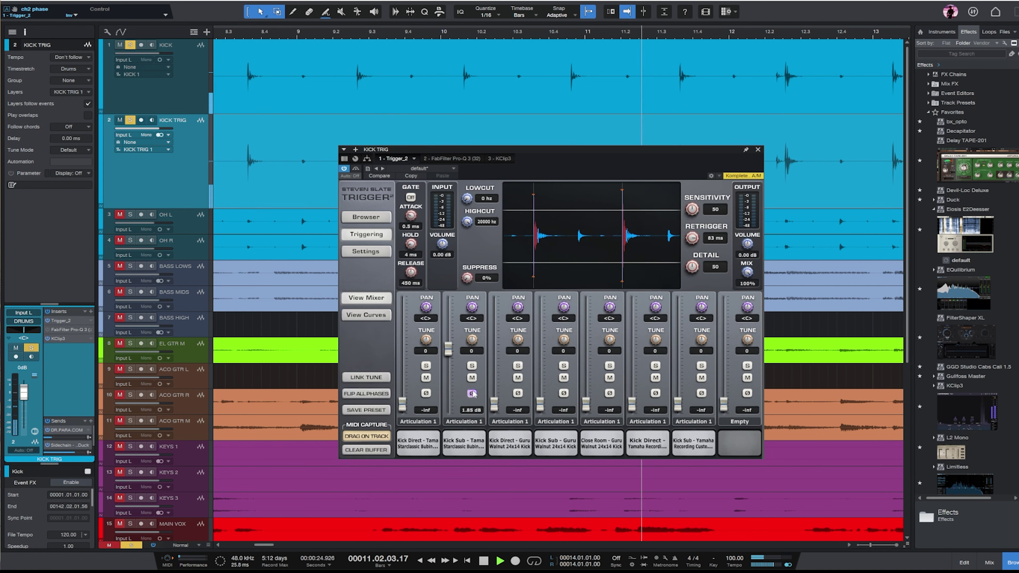
click(472, 394)
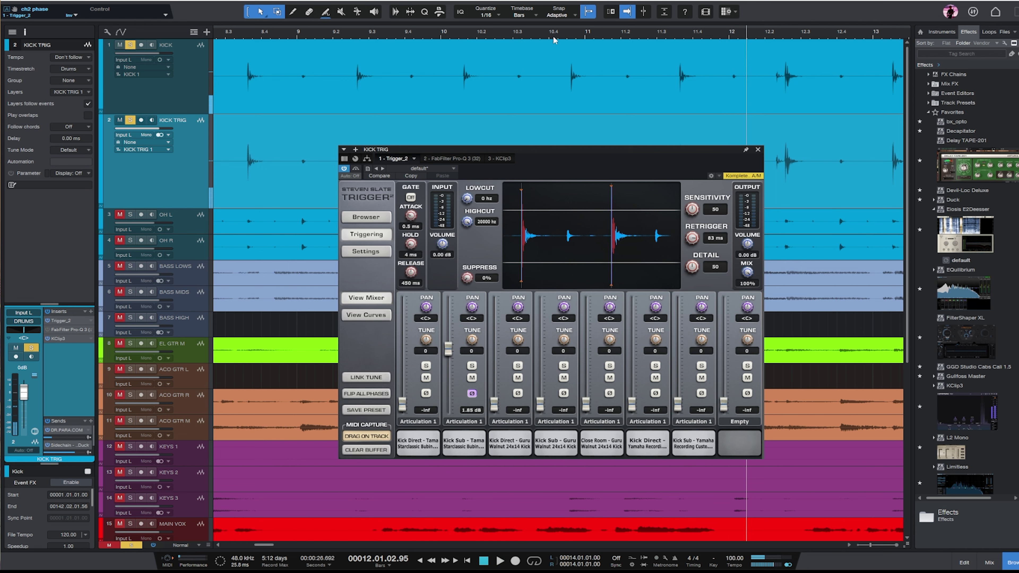
click(472, 394)
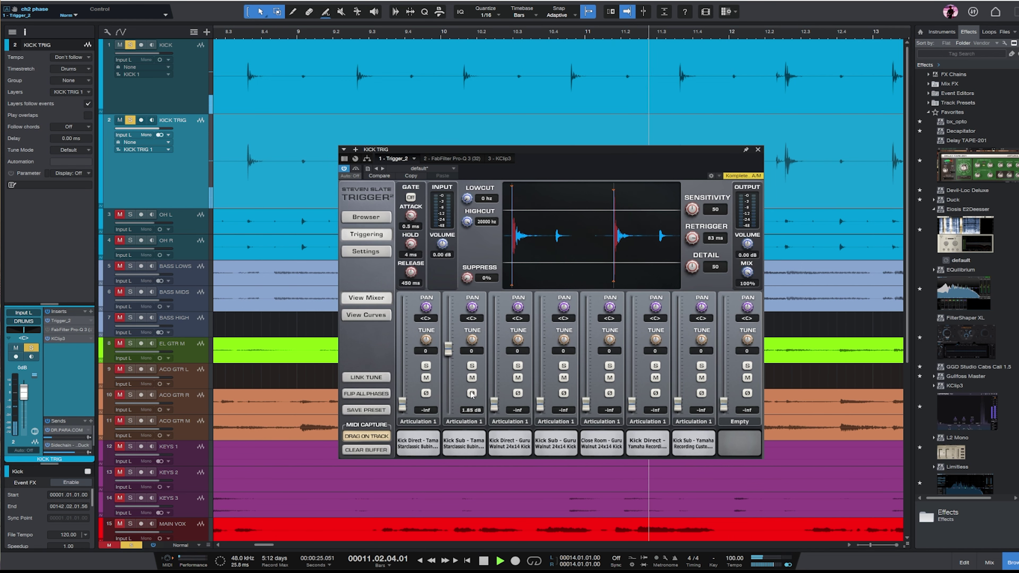
click(472, 394)
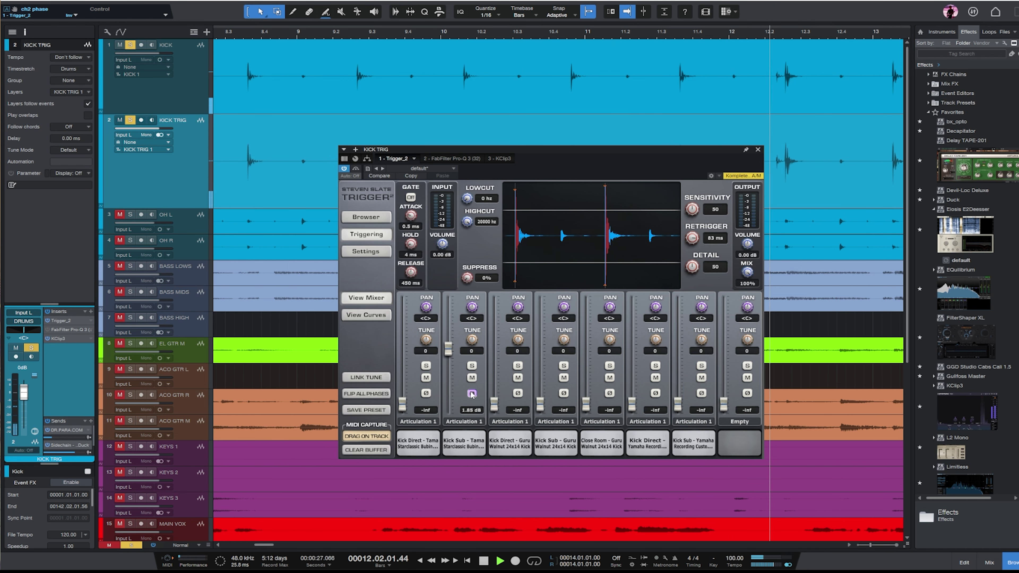
click(472, 394)
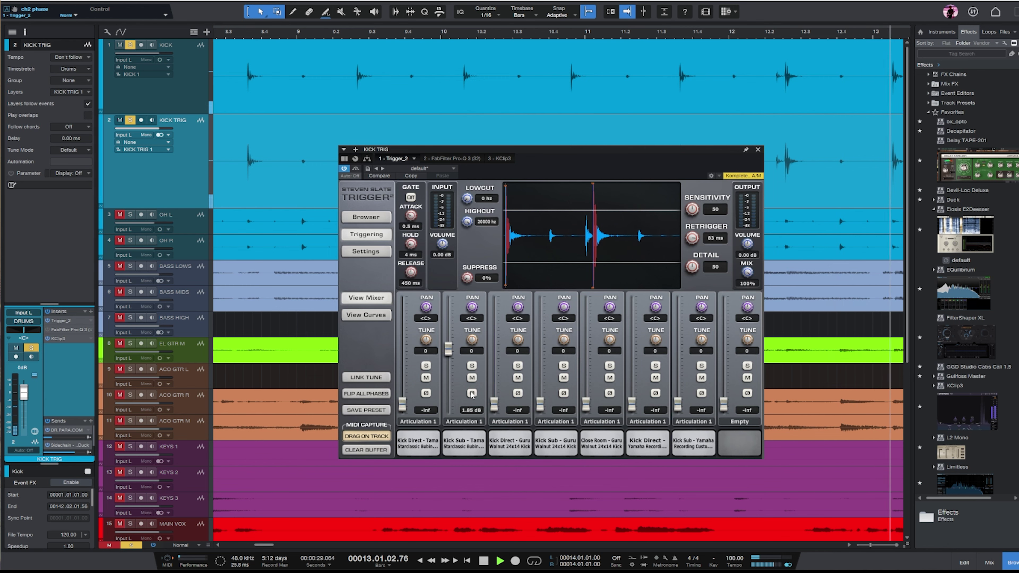
click(758, 149)
- Solo the OH L and OH R tracks and audition them together with the two kick tracks
key(w)
key(w)
key(w)
key(w)
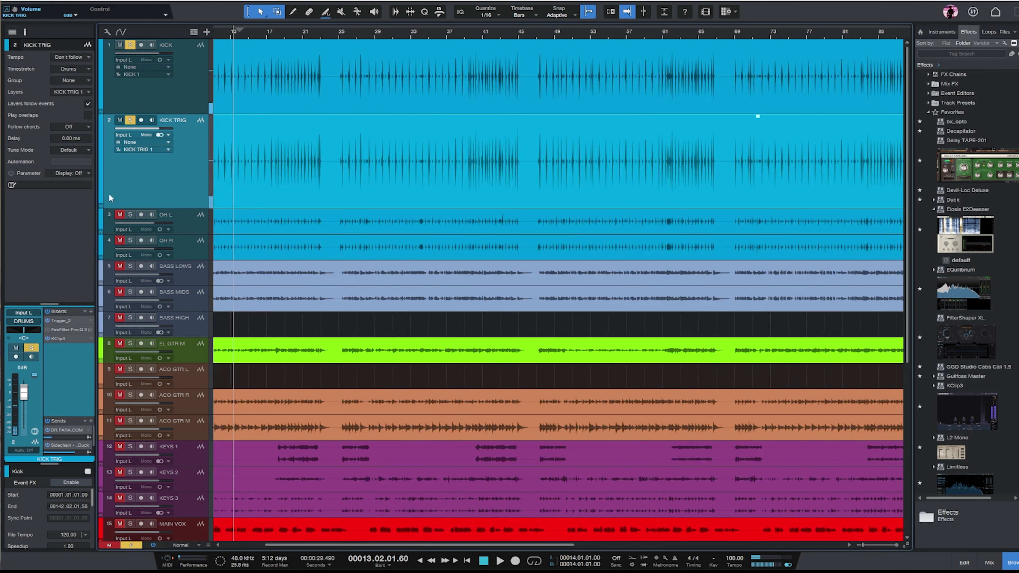
click(187, 230)
shift+click(198, 252)
key(s)
key(space)
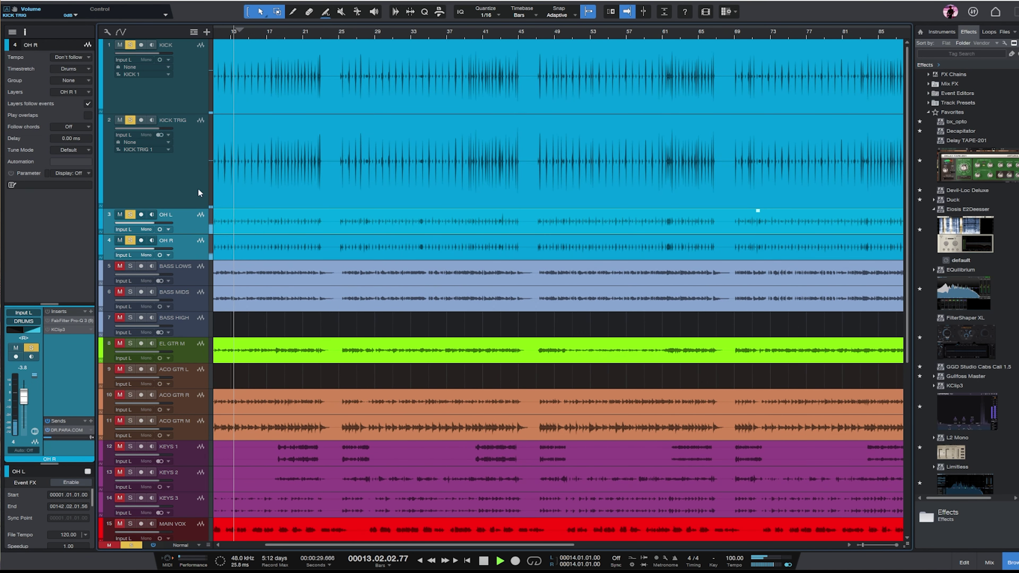
click(201, 256)
key(shift+Up)
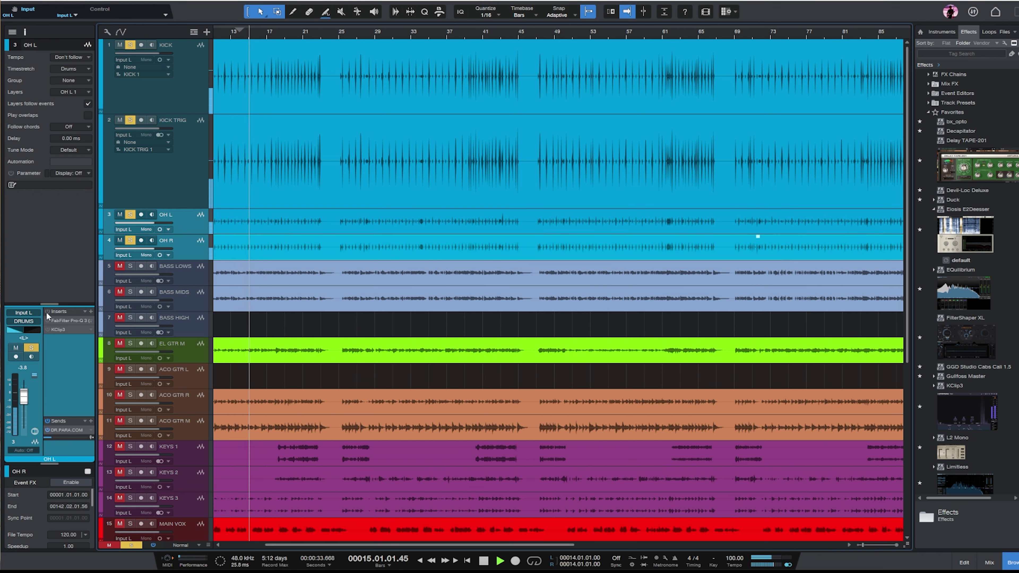
key(space)
- In OH L's Pro-Q 3, move the low shelf to about 45.6 Hz at -3.35 dB and add a +3.64 dB boost near 194 Hz
click(182, 227)
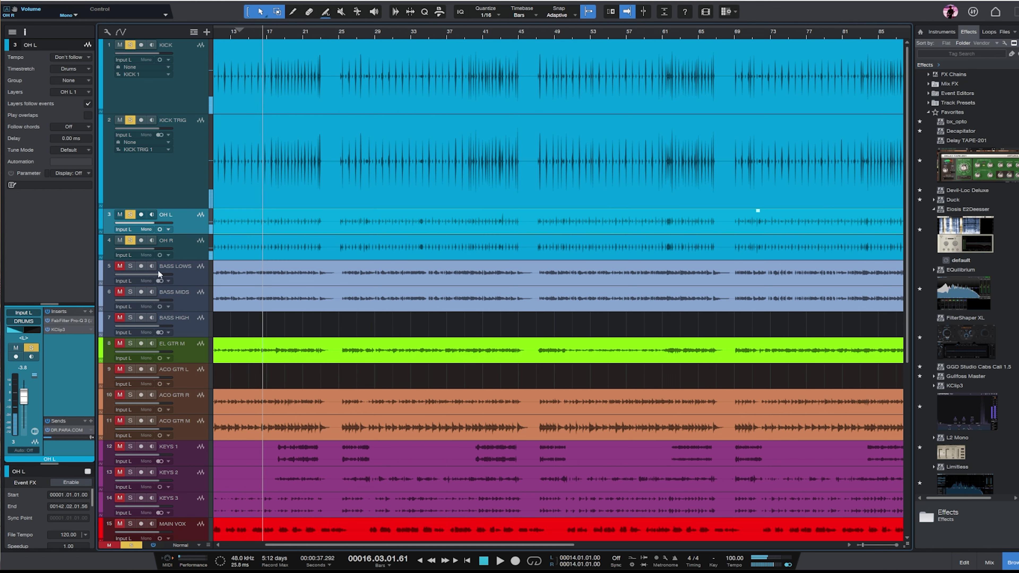
click(71, 320)
drag(947, 181, 528, 161)
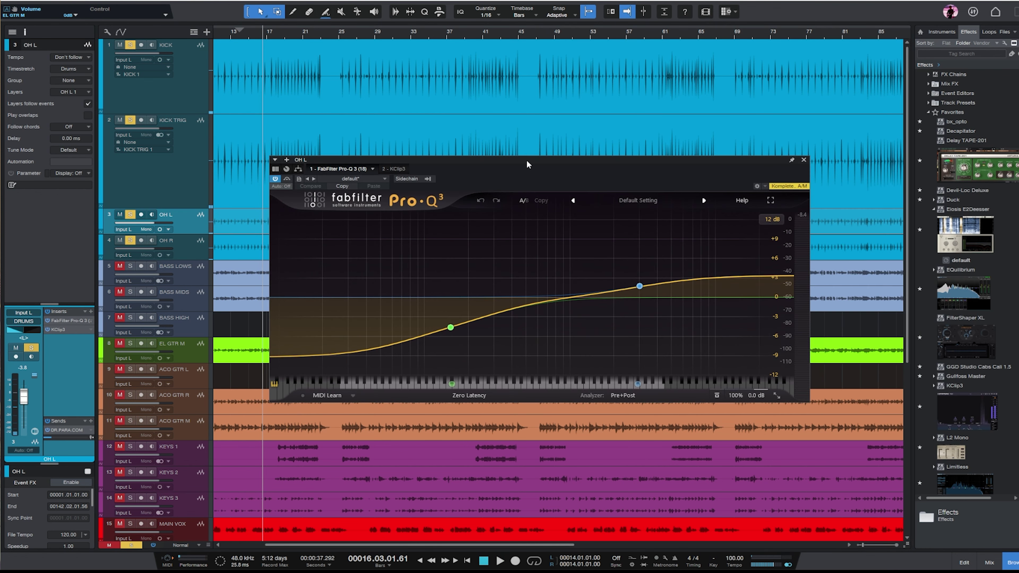
drag(450, 328, 375, 308)
click(506, 297)
drag(507, 297, 464, 275)
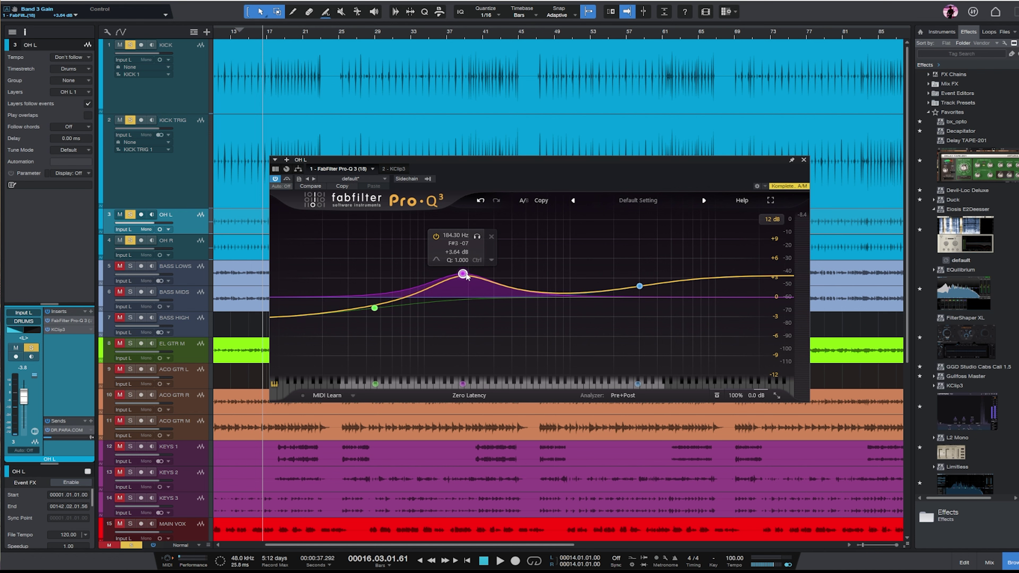
- Add a cut of about 3 dB near 576 Hz to OH L's EQ, close it and show the mixer console
click(540, 293)
drag(539, 292, 535, 318)
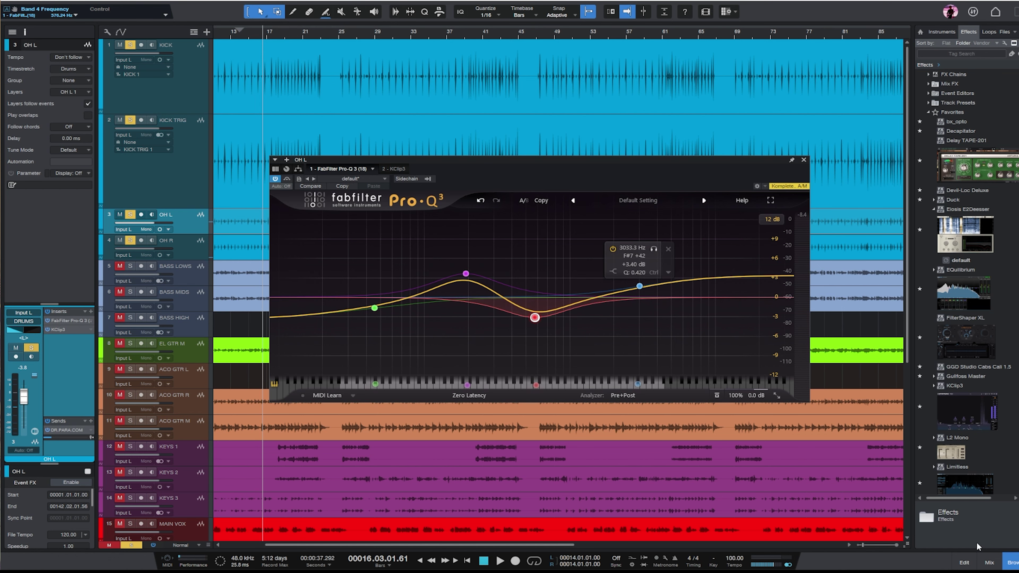
key(F3)
click(803, 160)
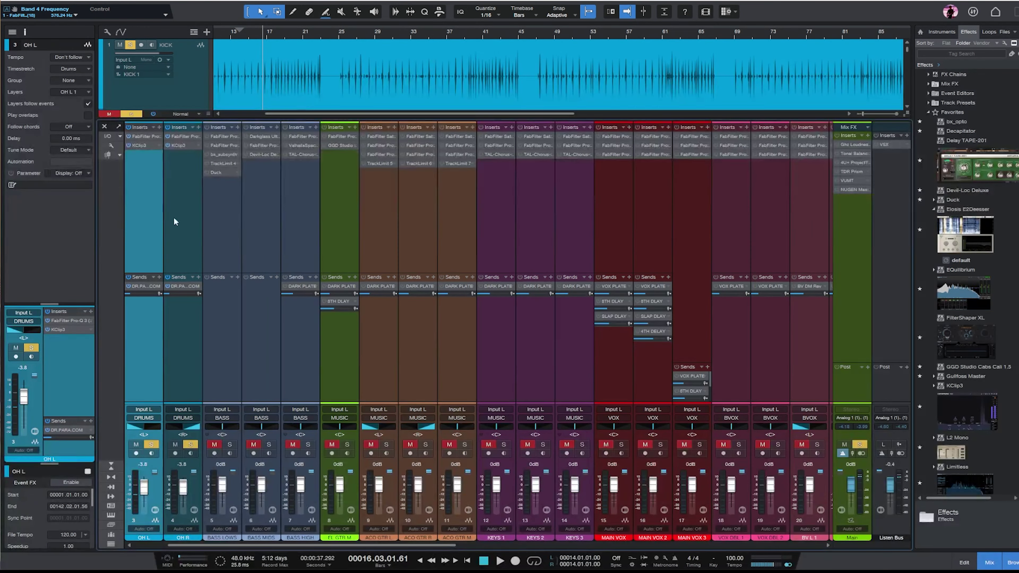
- Copy OH L's Pro-Q 3 settings to OH R in the mixer, open OH R's EQ and start playback
drag(408, 544, 276, 548)
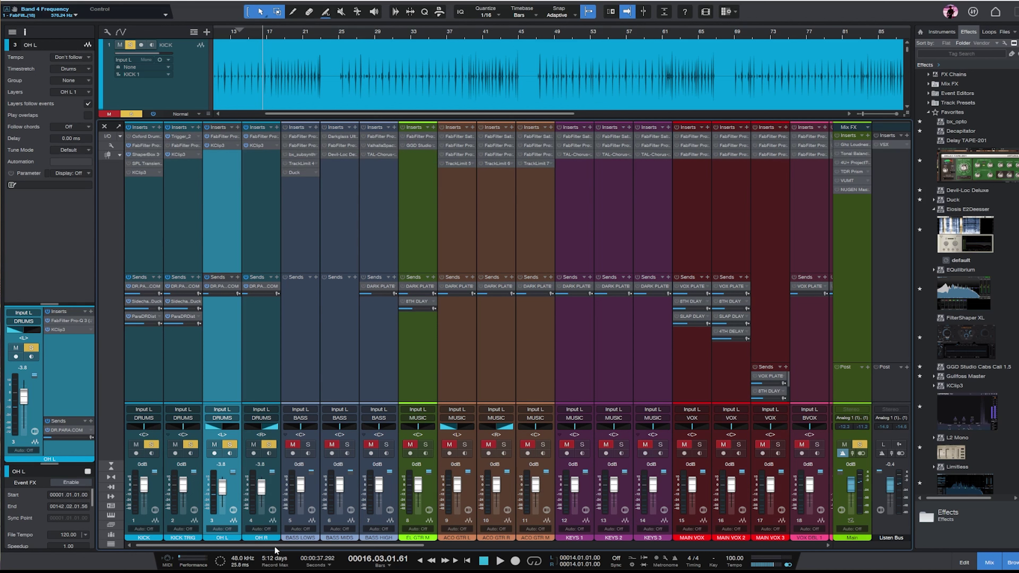
click(229, 161)
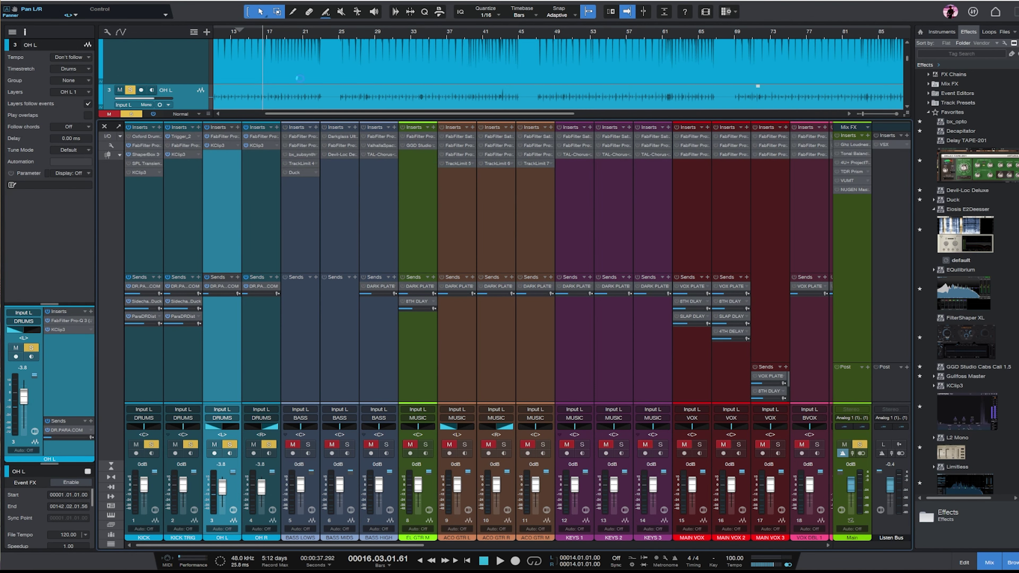
key(space)
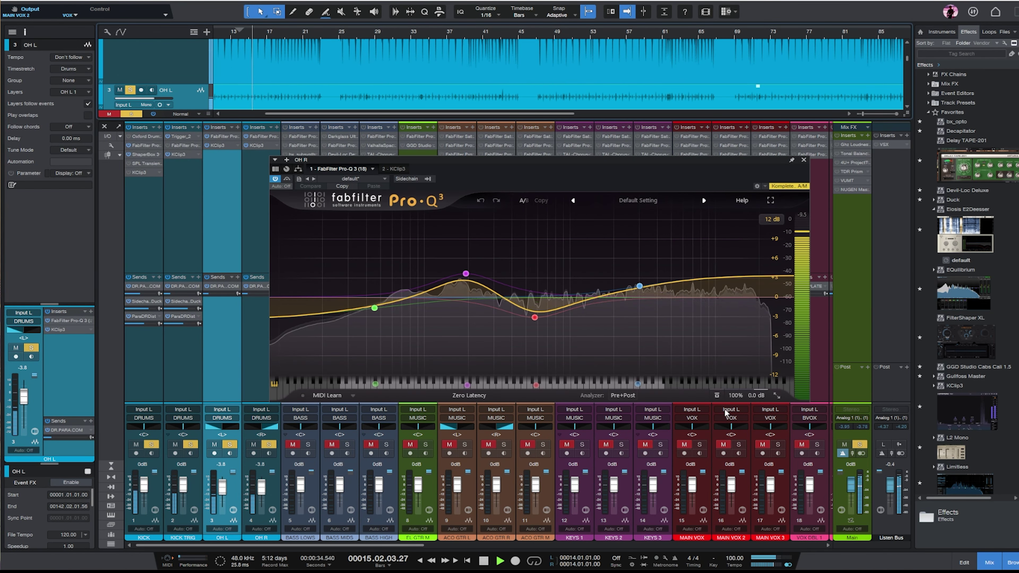
- Move the low shelf in OH R's EQ to about 88 Hz, deepen its cut and raise its Q
double_click(305, 315)
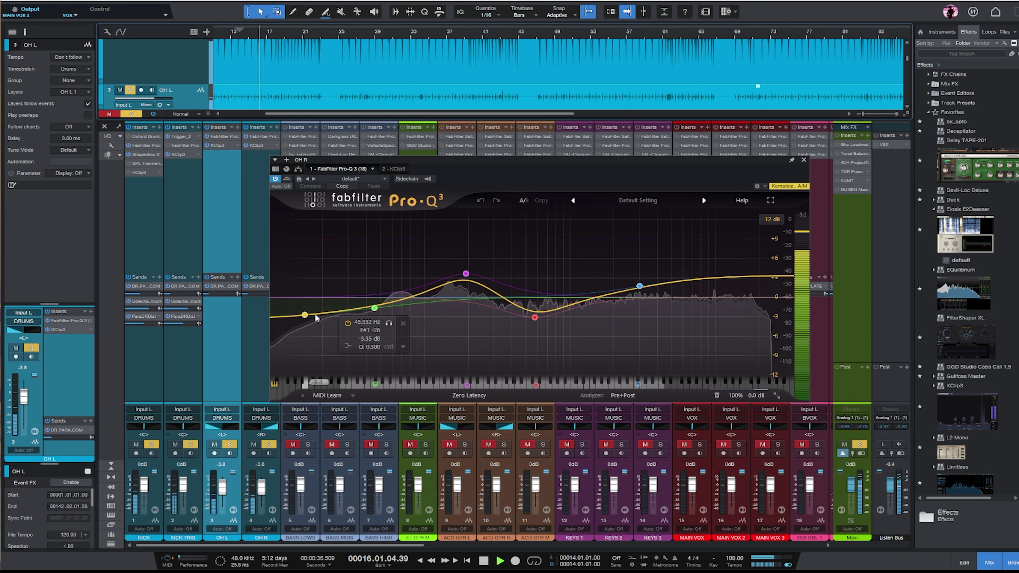
drag(316, 318, 416, 322)
scroll(403, 323, up, 5)
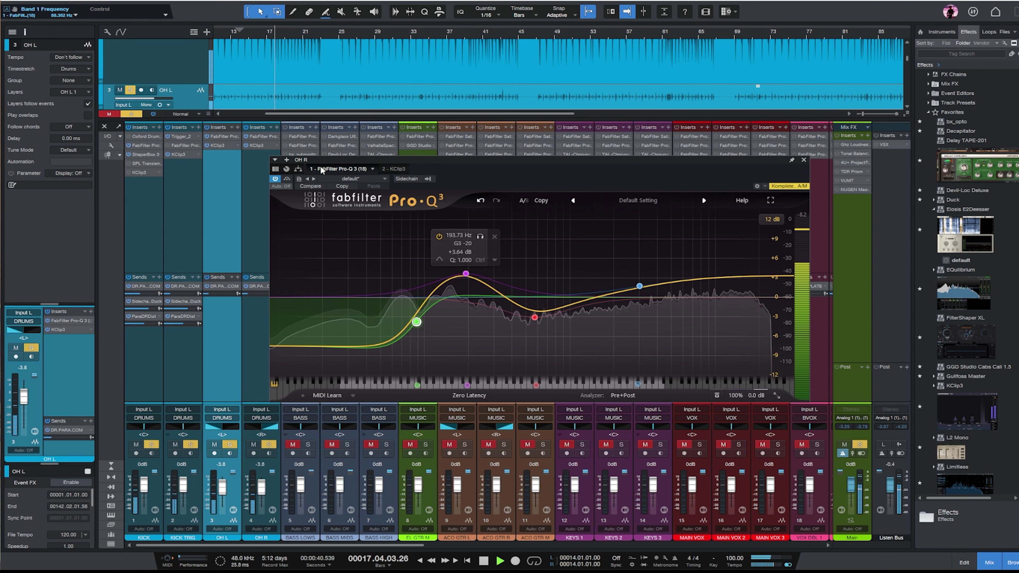
- Try a narrow -3.58 dB cut near 116 Hz without the 194 Hz boost, undo the latest OH R EQ changes and close it
drag(431, 296, 436, 321)
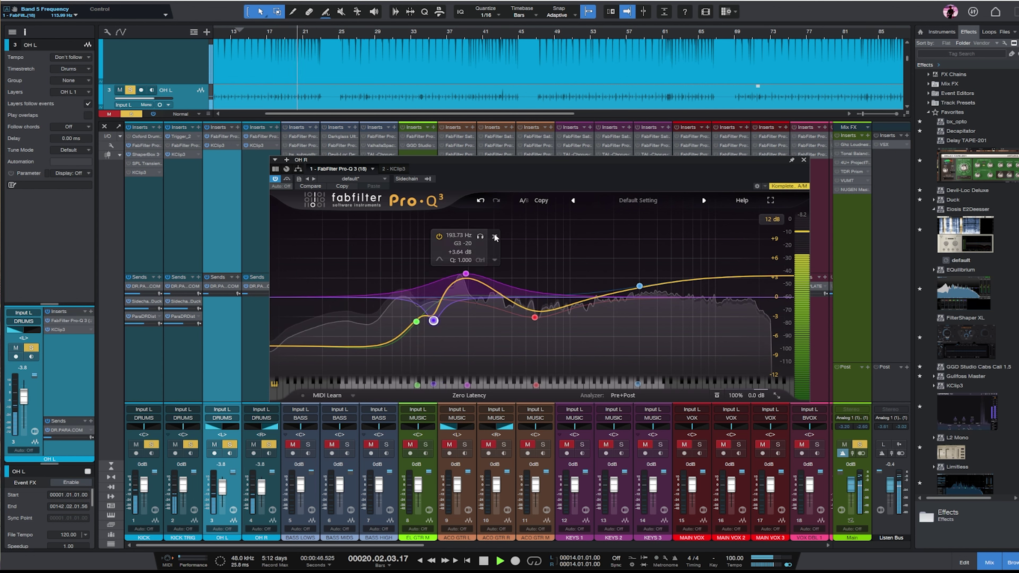
click(495, 237)
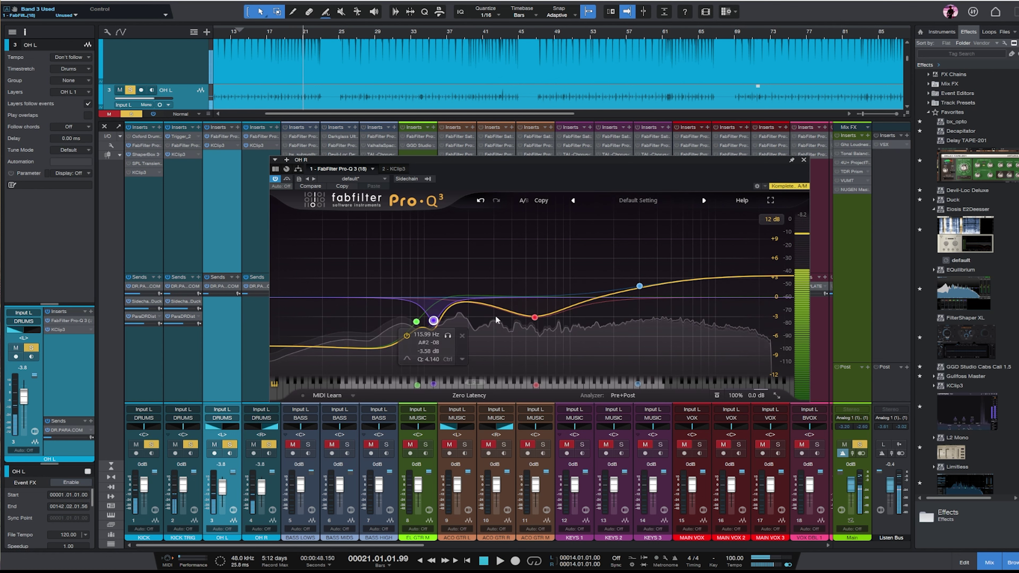
key(ctrl+z)
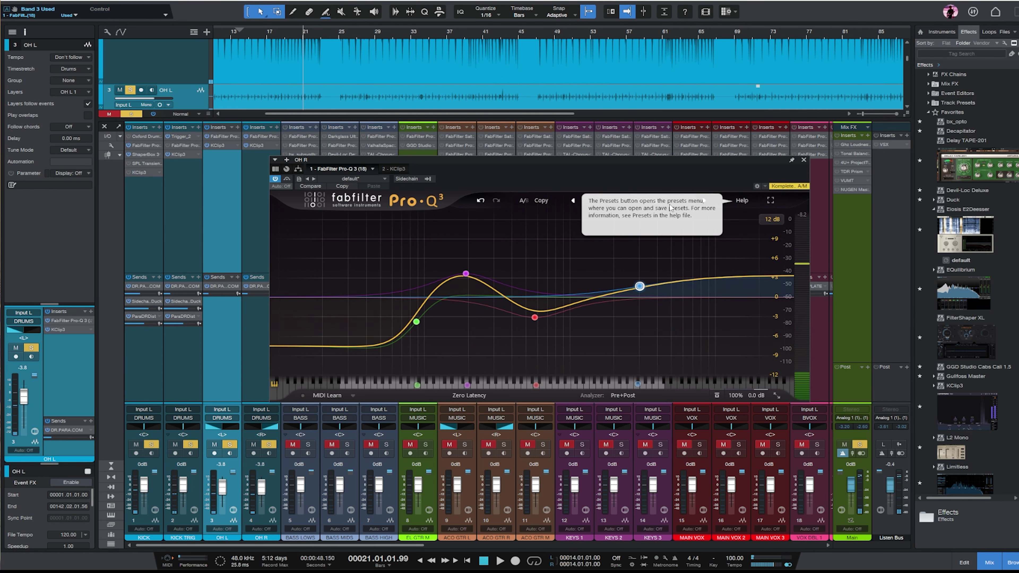
key(ctrl+z)
key(ctrl+z)
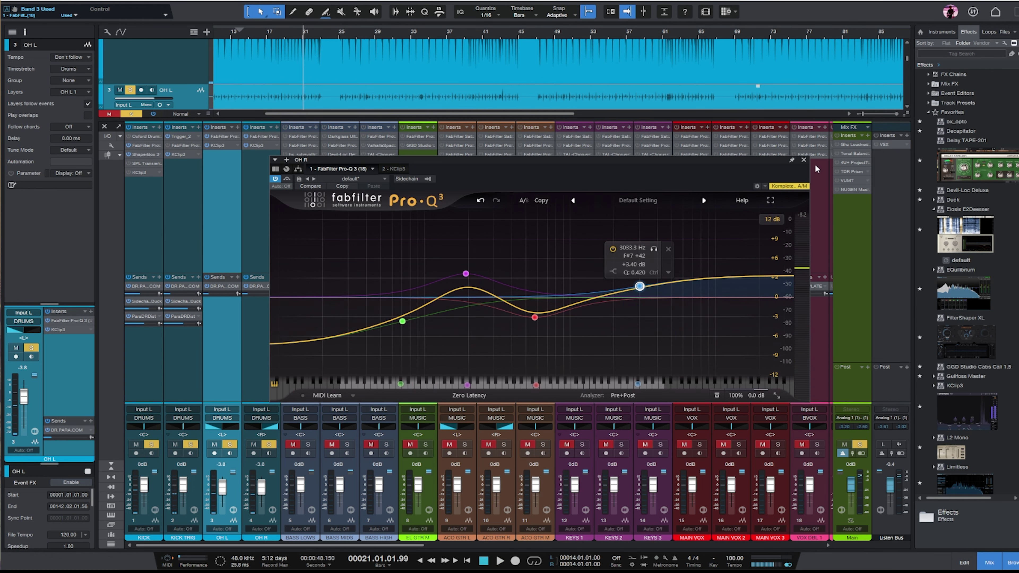
click(804, 160)
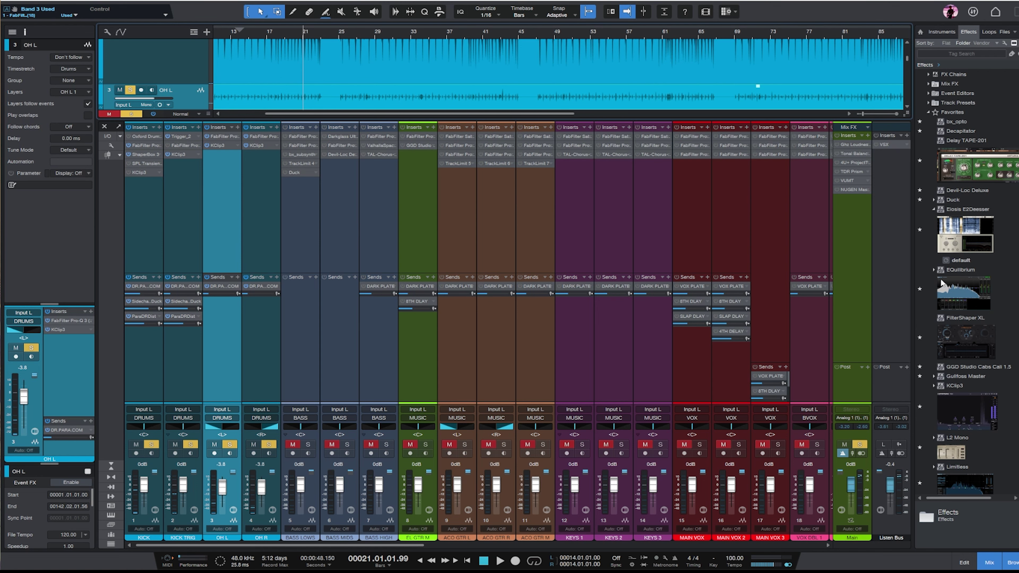
- Insert ShaperBox 3 on OH L, preview it from bar 16 and set its Mid/High split to about 103 Hz
scroll(940, 279, down, 12)
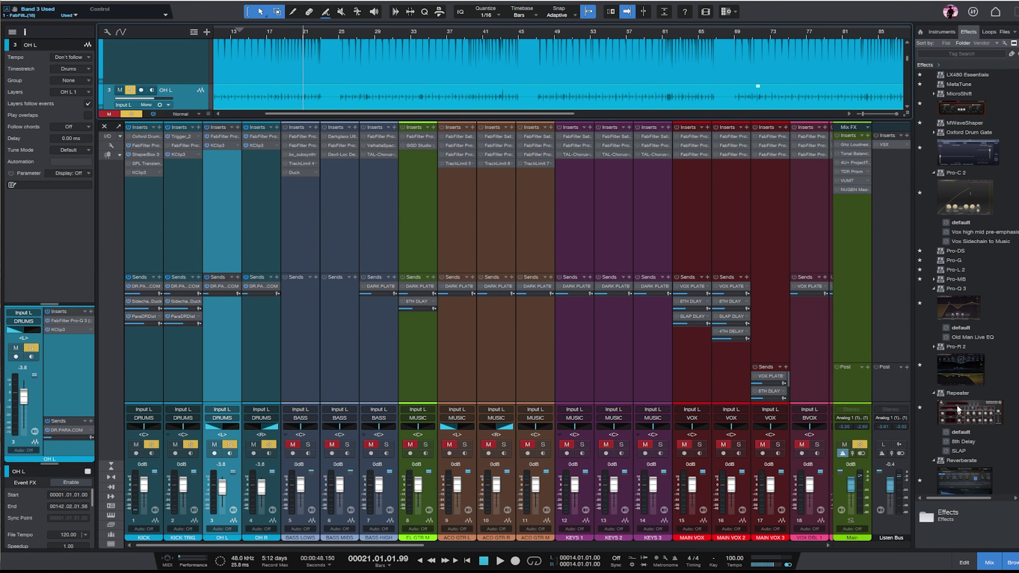
scroll(994, 370, down, 7)
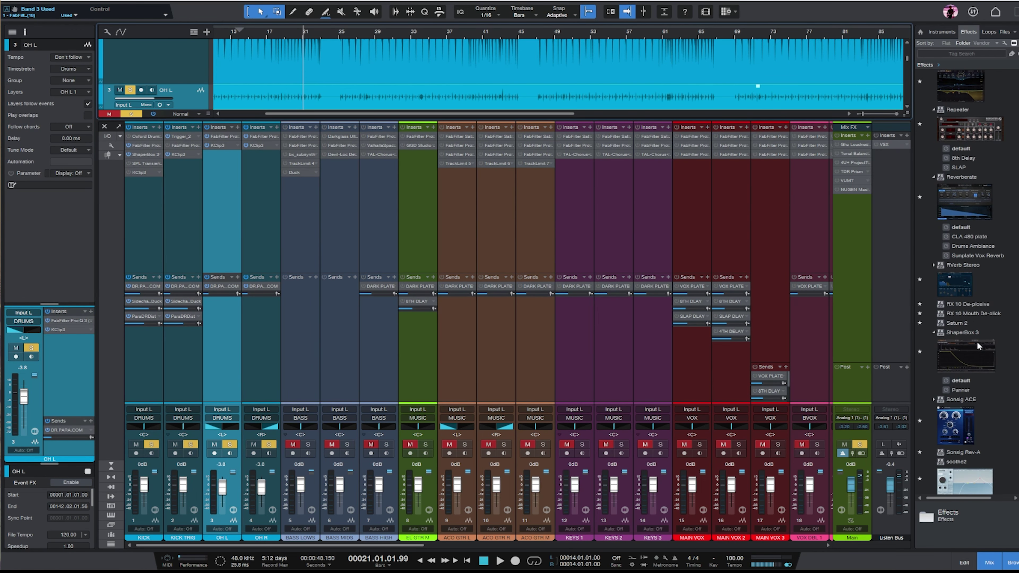
drag(976, 342, 223, 173)
click(261, 32)
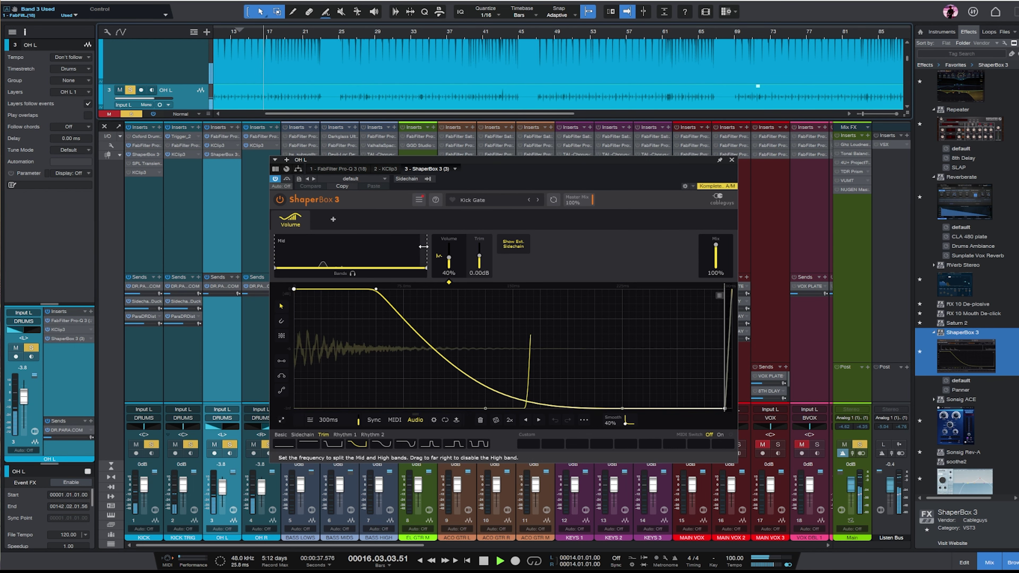
key(space)
drag(423, 247, 348, 249)
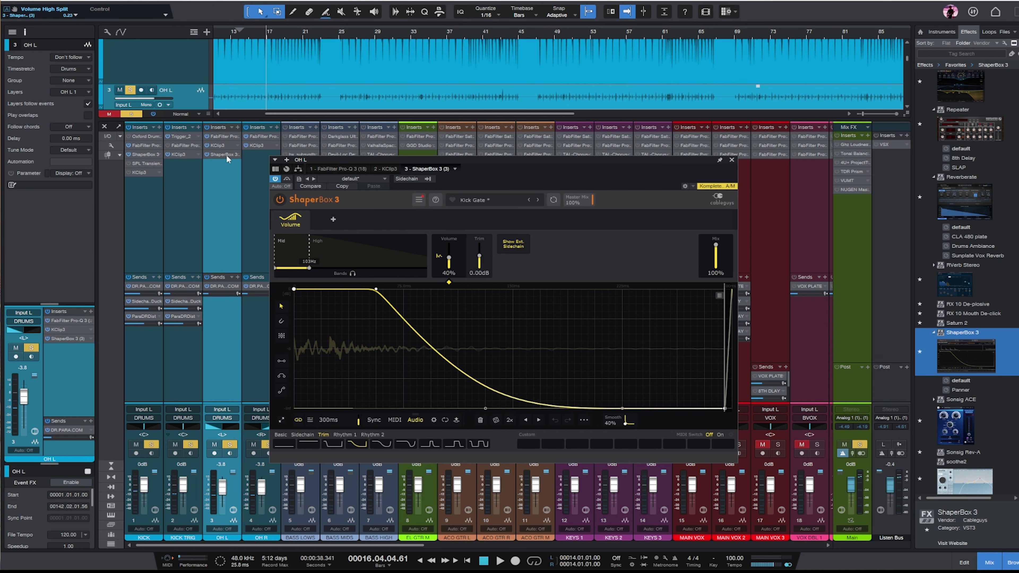
- Copy OH L's ShaperBox 3 to OH R, listen from bar 13 and close the plug-in
drag(226, 156, 260, 155)
click(511, 76)
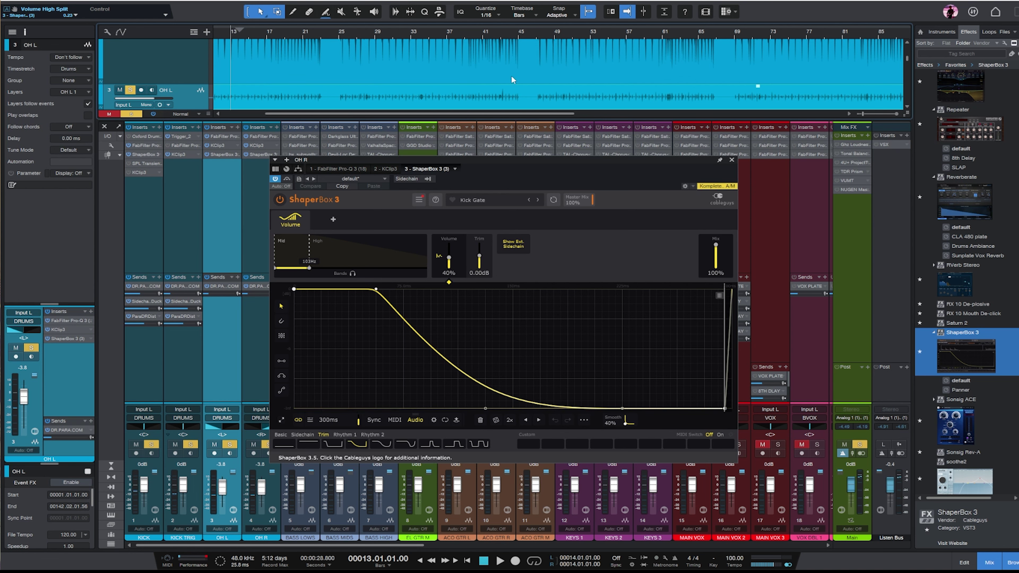
key(space)
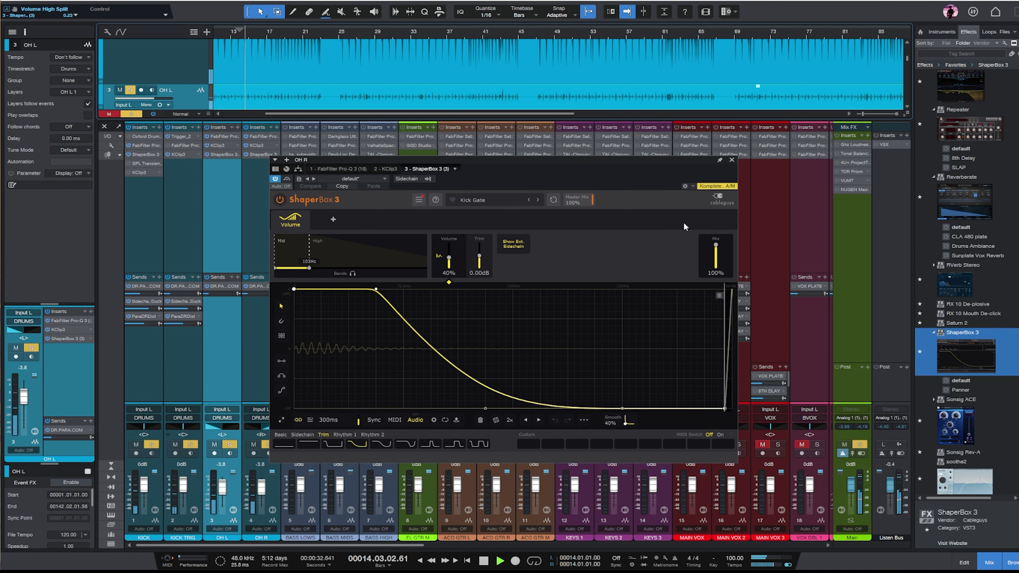
key(space)
click(732, 159)
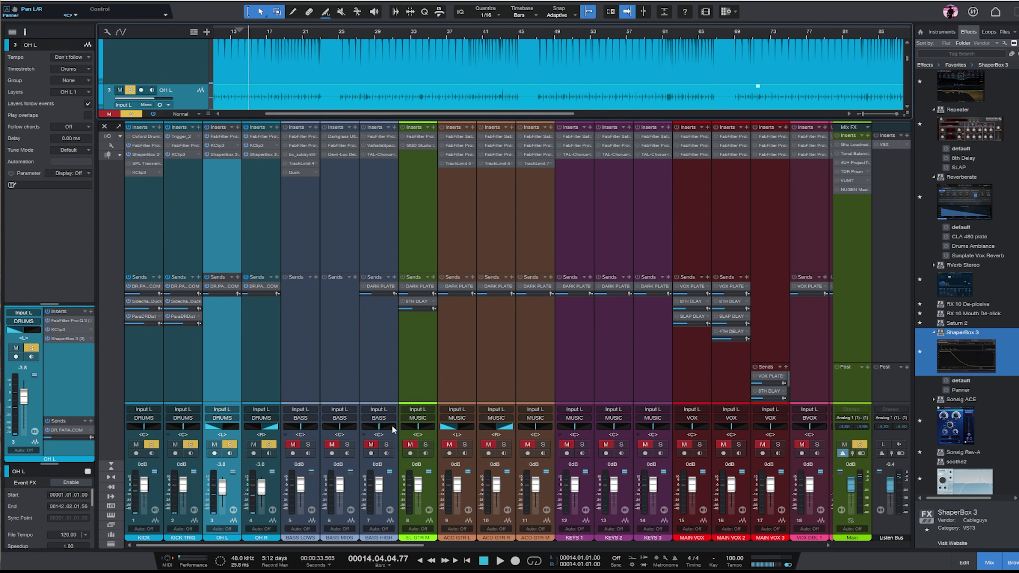
- Enable SSL Native Bus Compressor 2 and KClip3 on the DRUMS bus and start playback
click(983, 563)
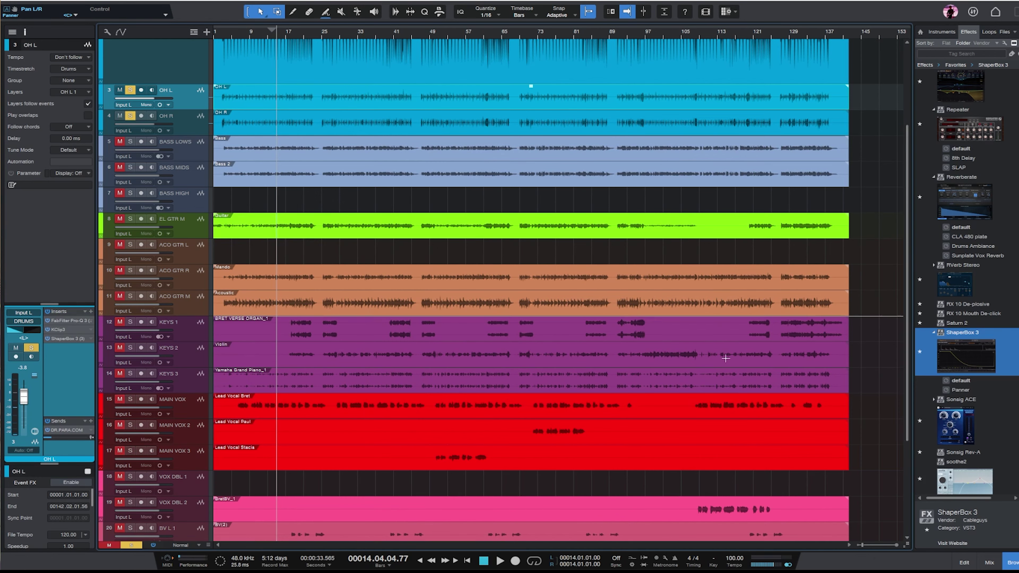
click(999, 563)
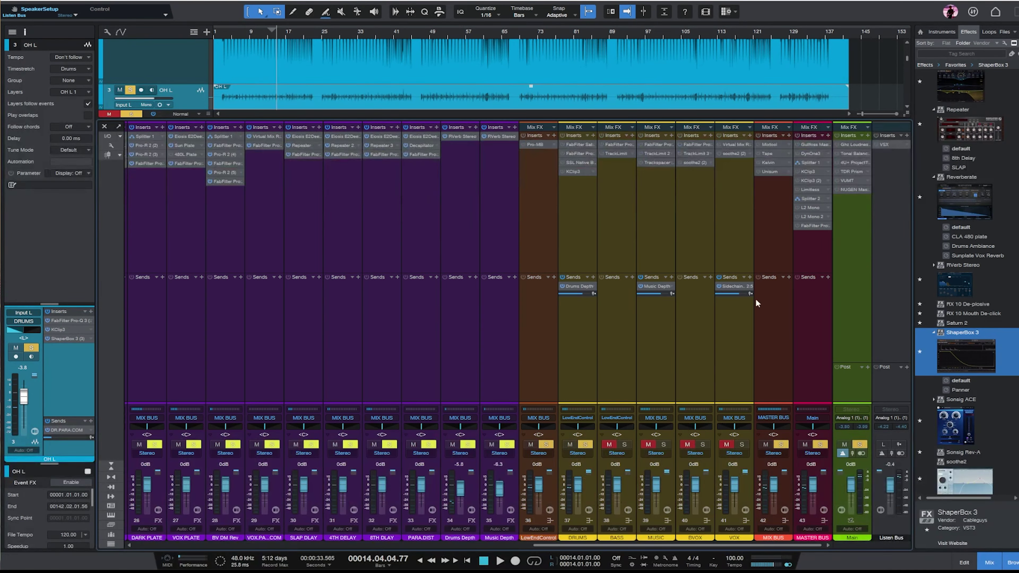
click(589, 199)
click(562, 172)
click(562, 163)
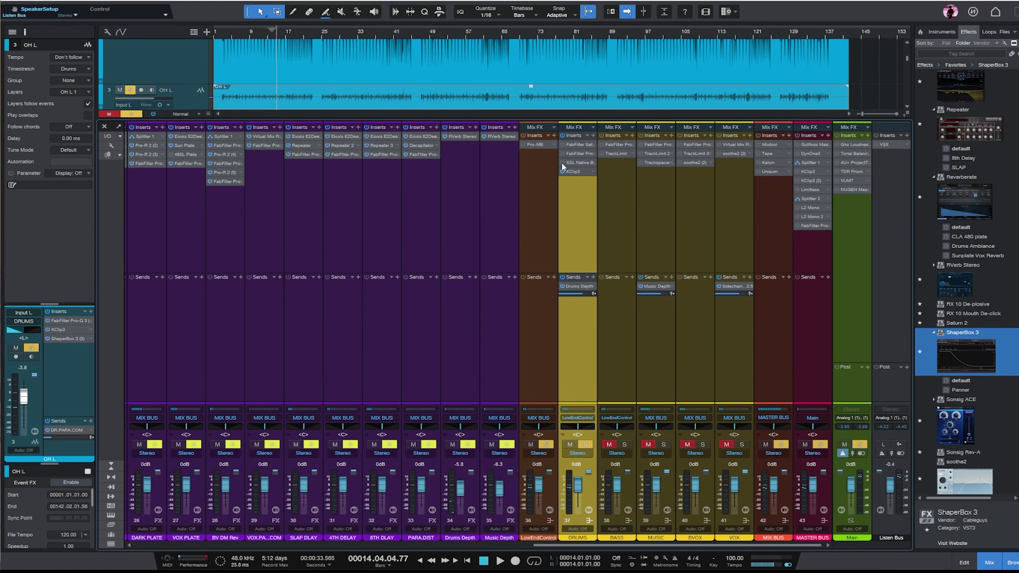
key(space)
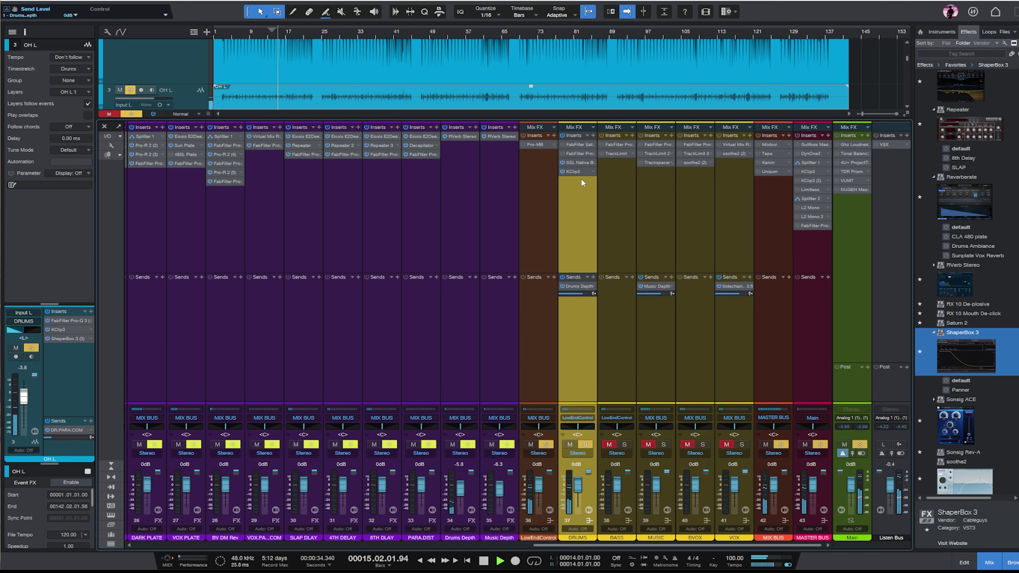
- Open the DRUMS bus's SSL Native Bus Compressor 2 and set its threshold to 7.4 dB
double_click(575, 172)
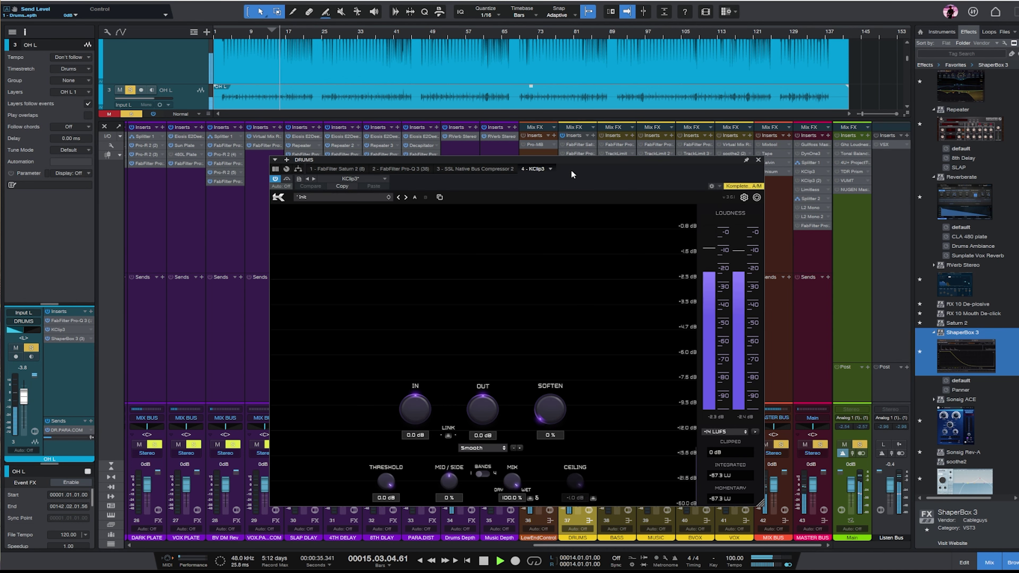
click(464, 169)
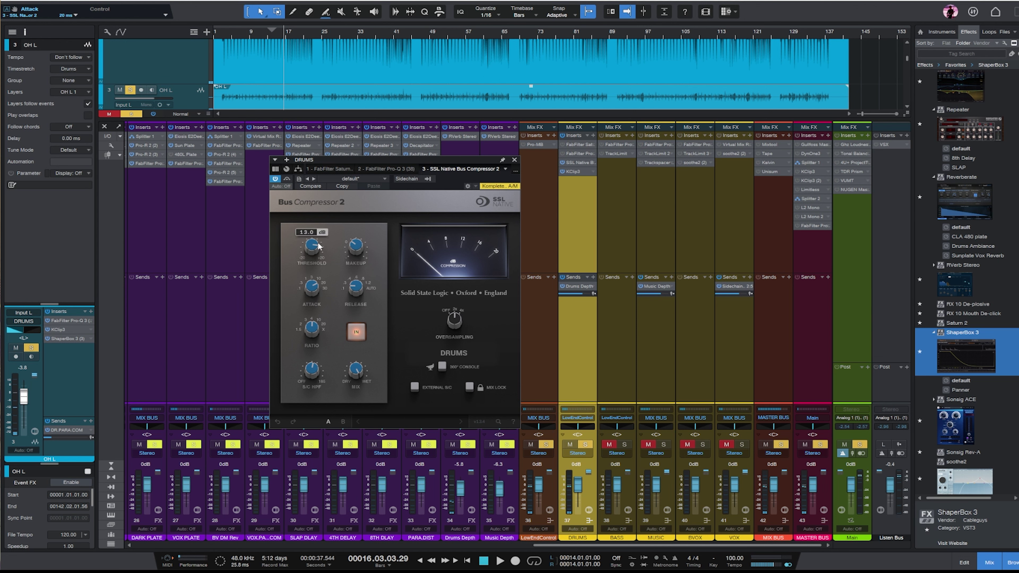
mouse_move(317, 243)
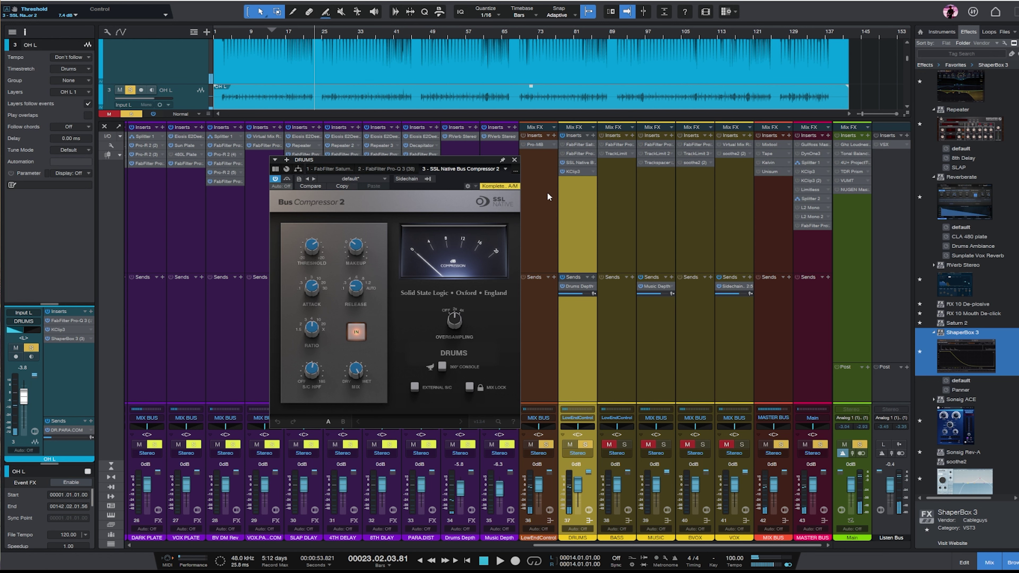
- Raise the input of the DRUMS bus's KClip3 to 5.1 dB during playback and close the plug-in
click(573, 171)
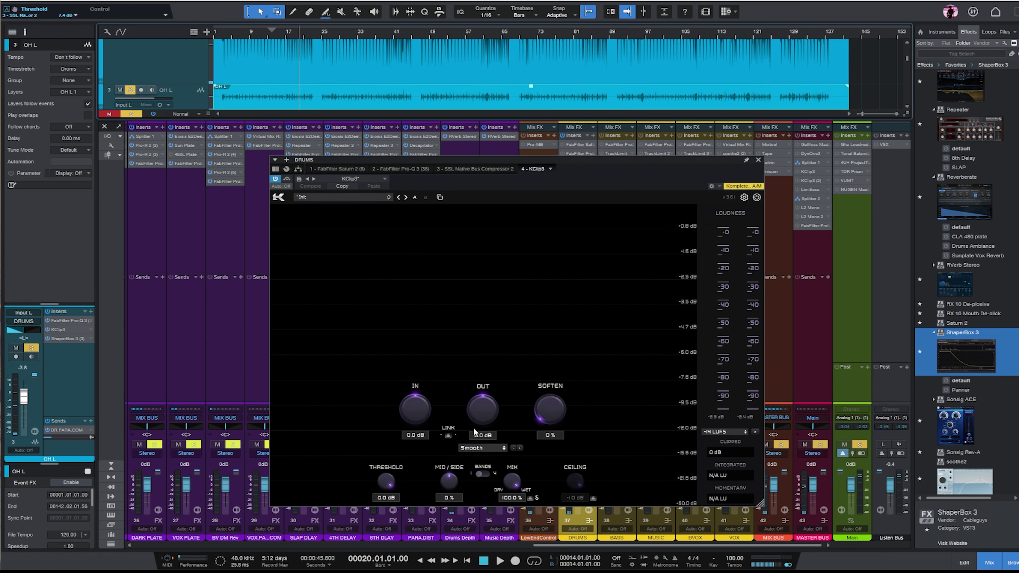
key(space)
scroll(415, 409, up, 5)
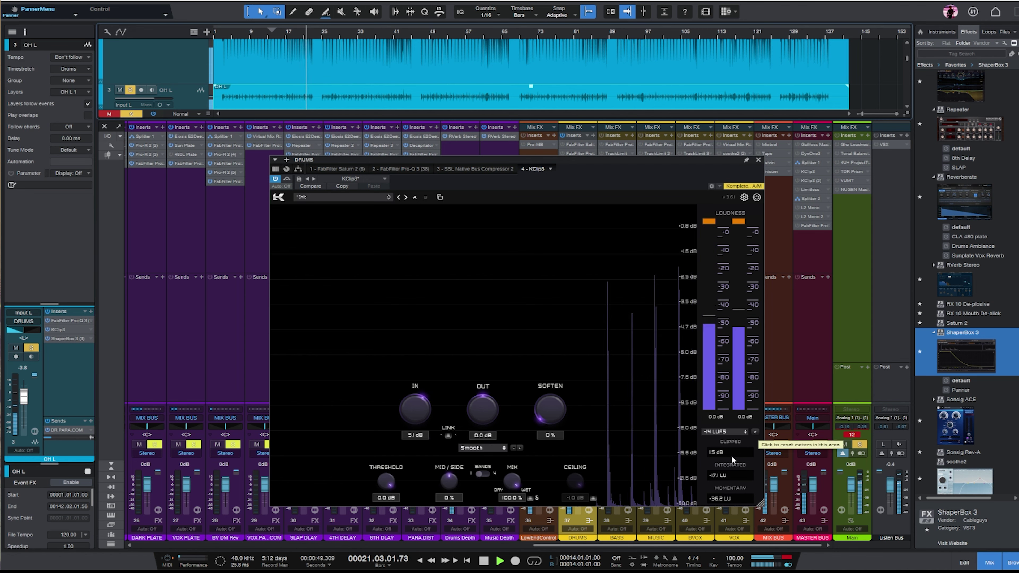
click(758, 162)
key(space)
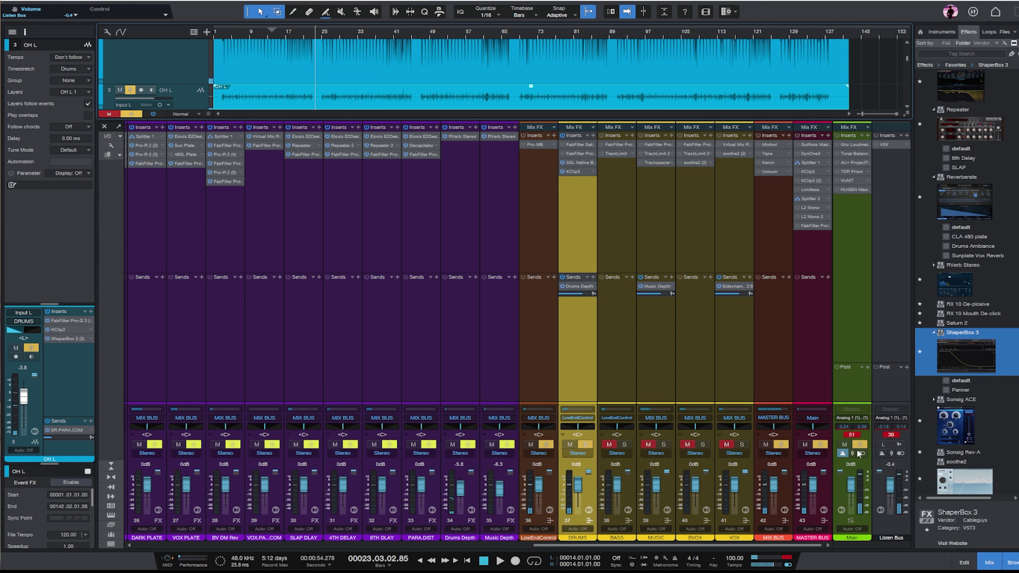
- Activate and open Pro-MB on the LowEndControl bus and play briefly from bar 19
click(860, 445)
click(534, 152)
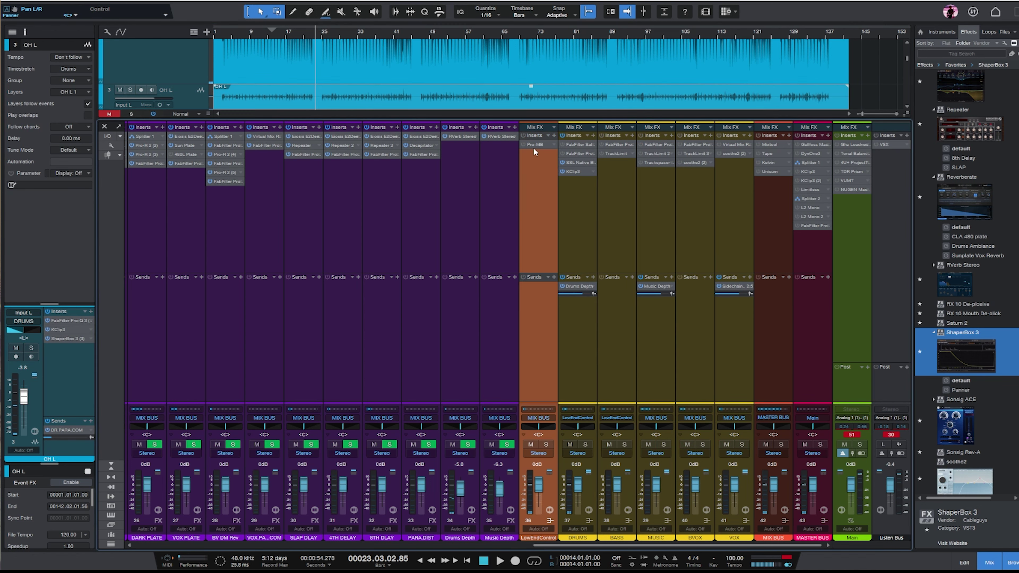
click(534, 144)
click(296, 37)
key(space)
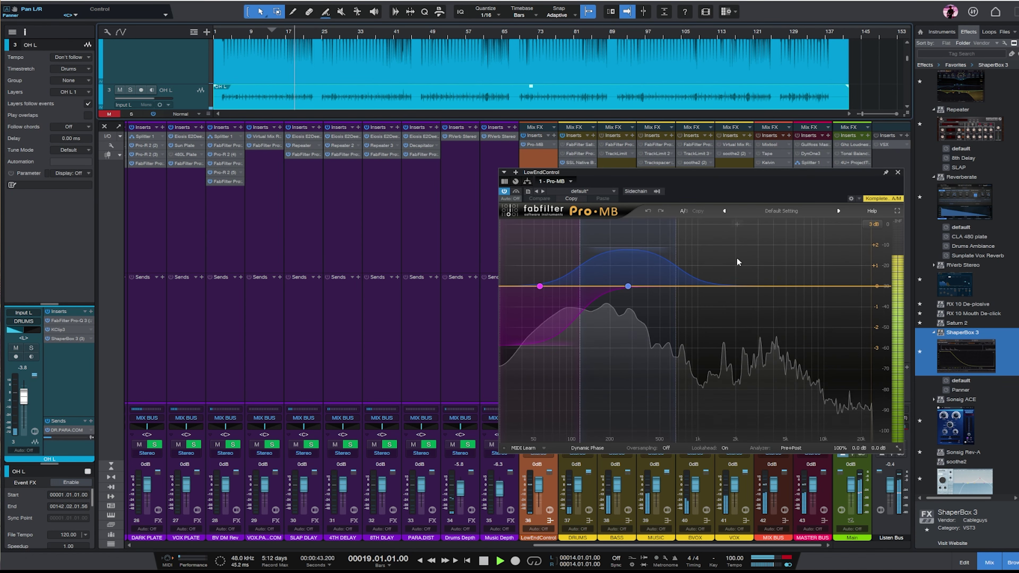
key(space)
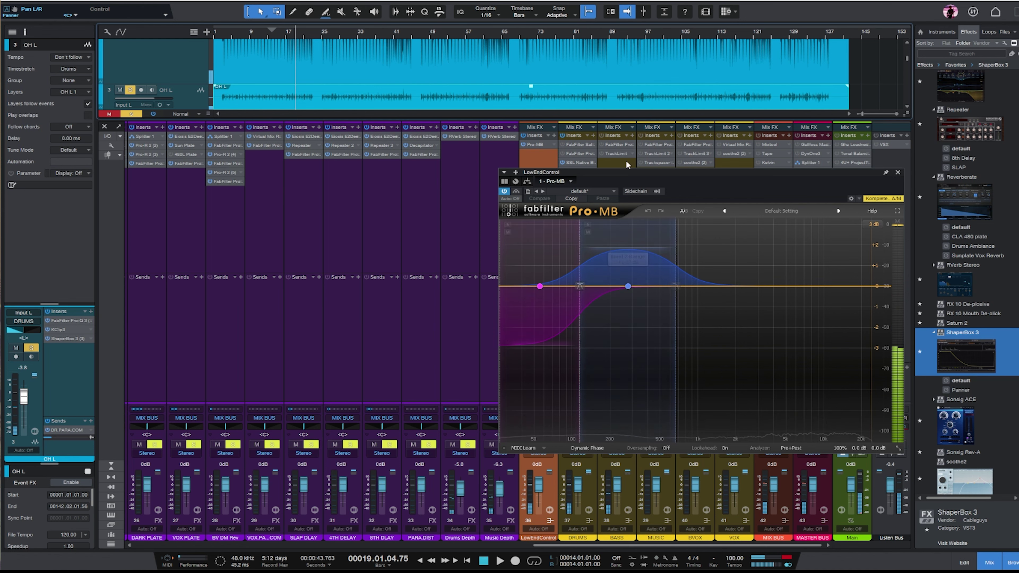
- Lower both crossovers of Pro-MB's second band to narrow it and adjust the band's release during playback
drag(660, 170, 501, 109)
key(space)
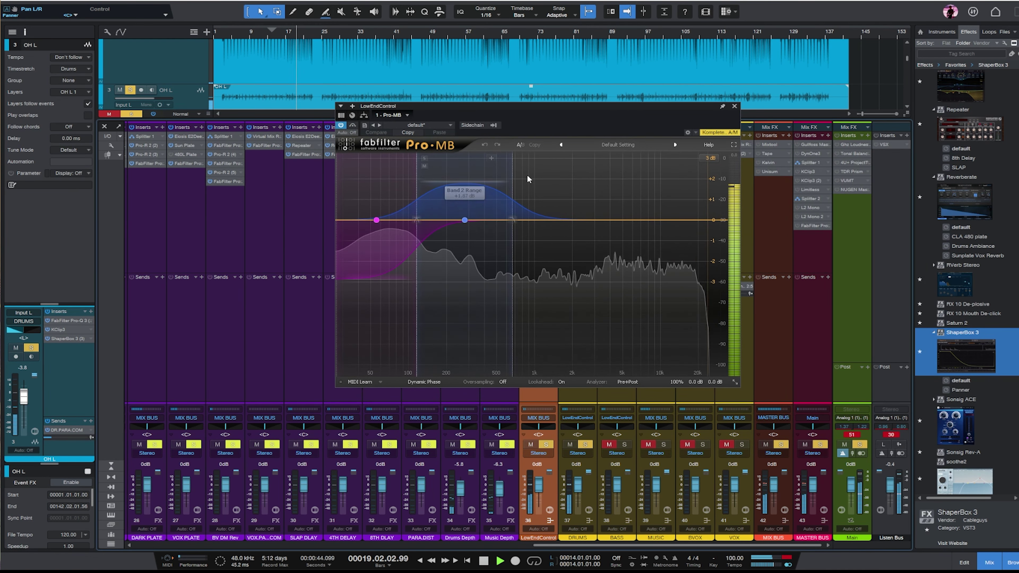
drag(512, 281, 464, 277)
drag(417, 176, 409, 185)
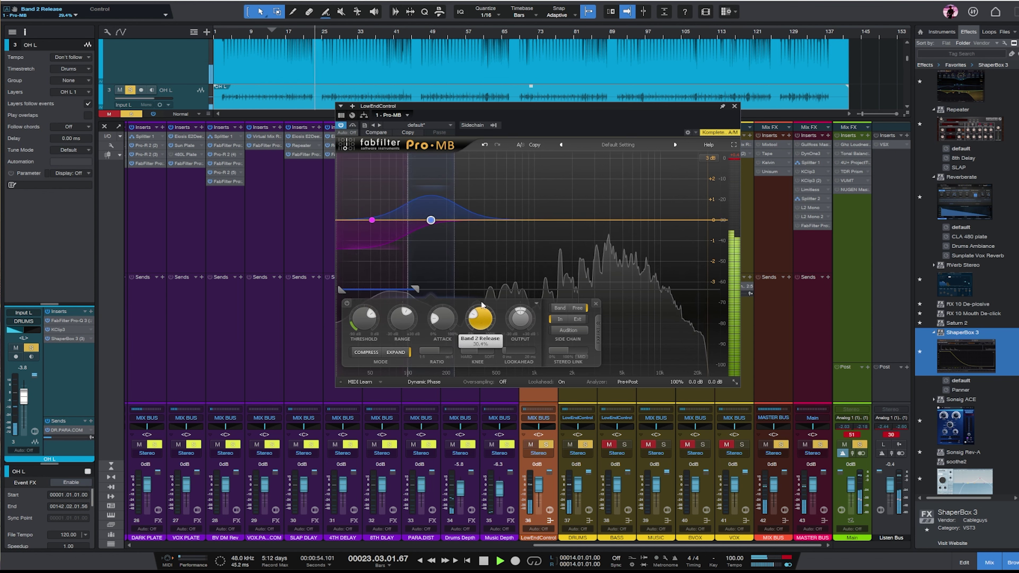
- Set the release of Pro-MB's first band to about 40%, replay from bar 14 and close the plug-in
click(373, 220)
drag(482, 320, 481, 298)
click(272, 30)
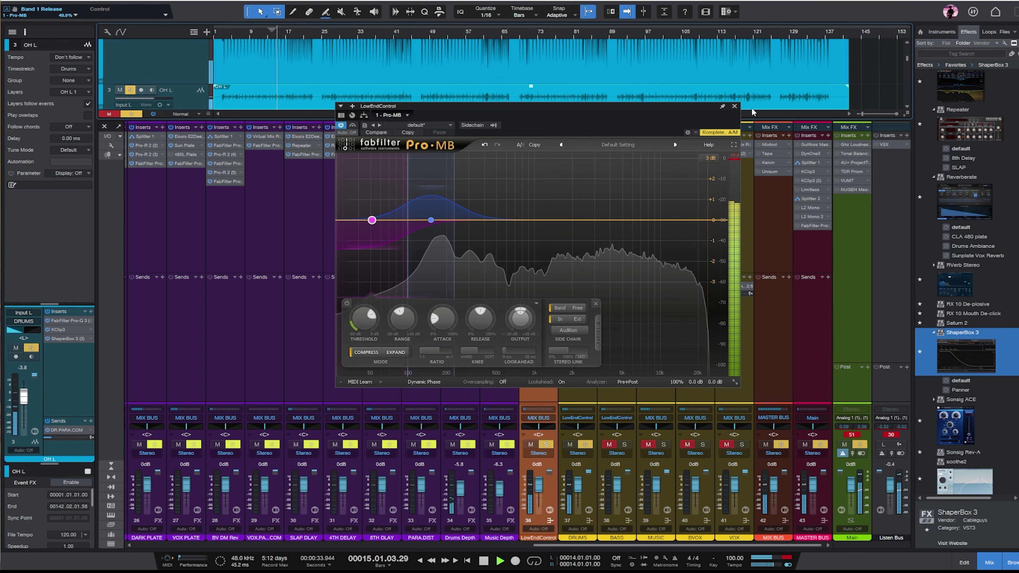
click(736, 106)
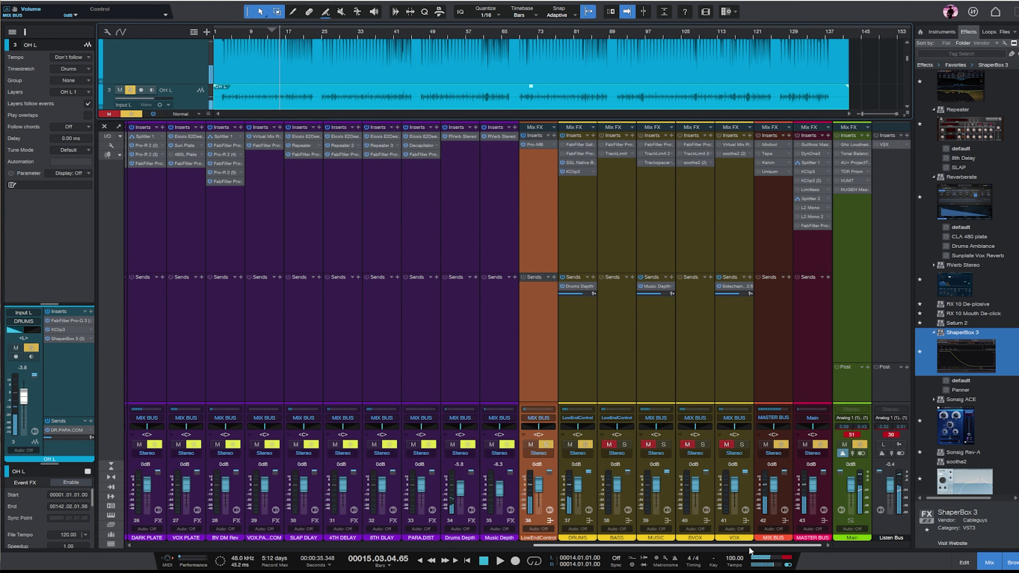
- Select BASS LOWS and BASS MIDS and enlarge both tracks in the arrangement
drag(751, 546, 278, 546)
click(309, 378)
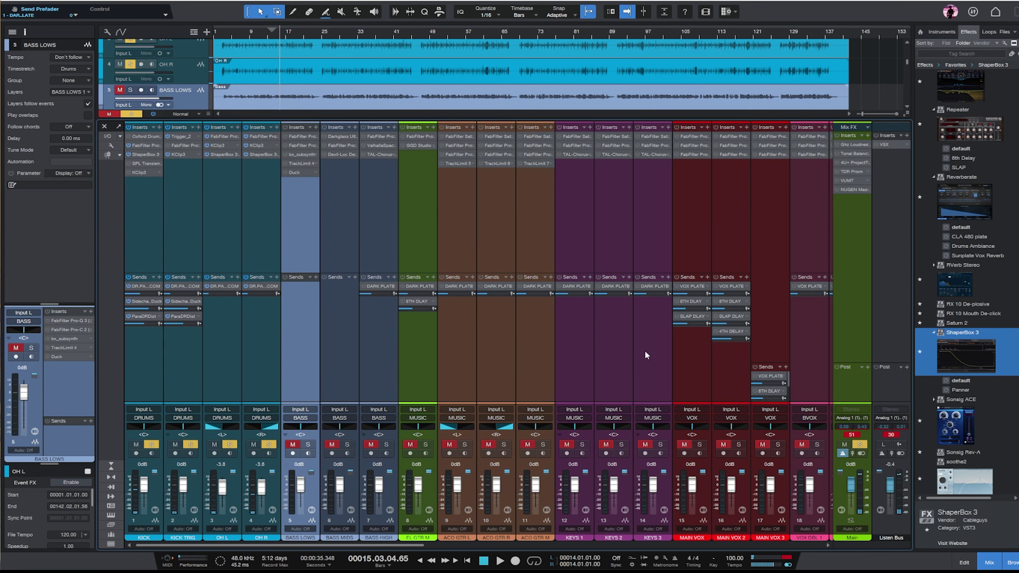
click(980, 568)
click(192, 129)
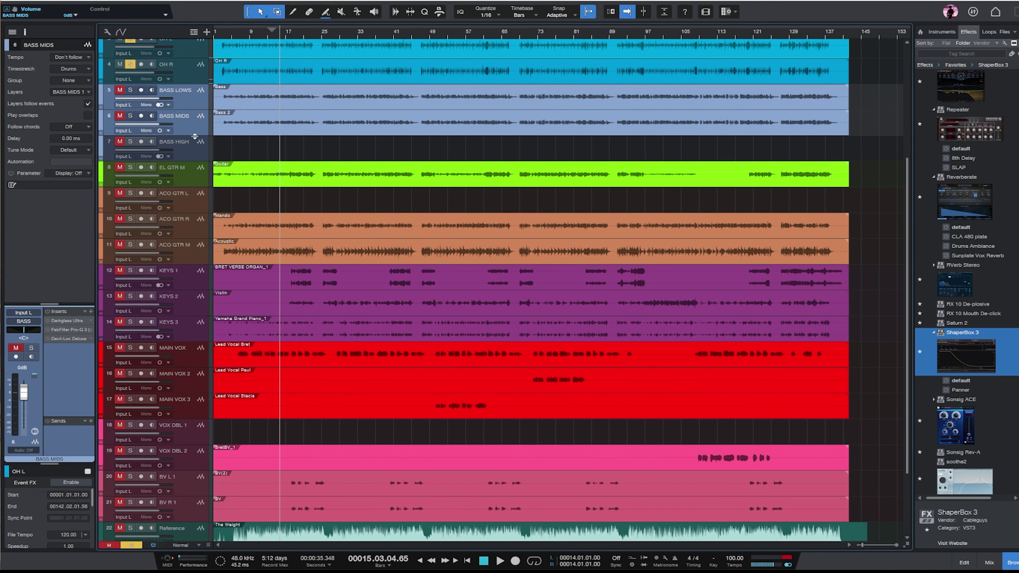
drag(198, 137, 198, 312)
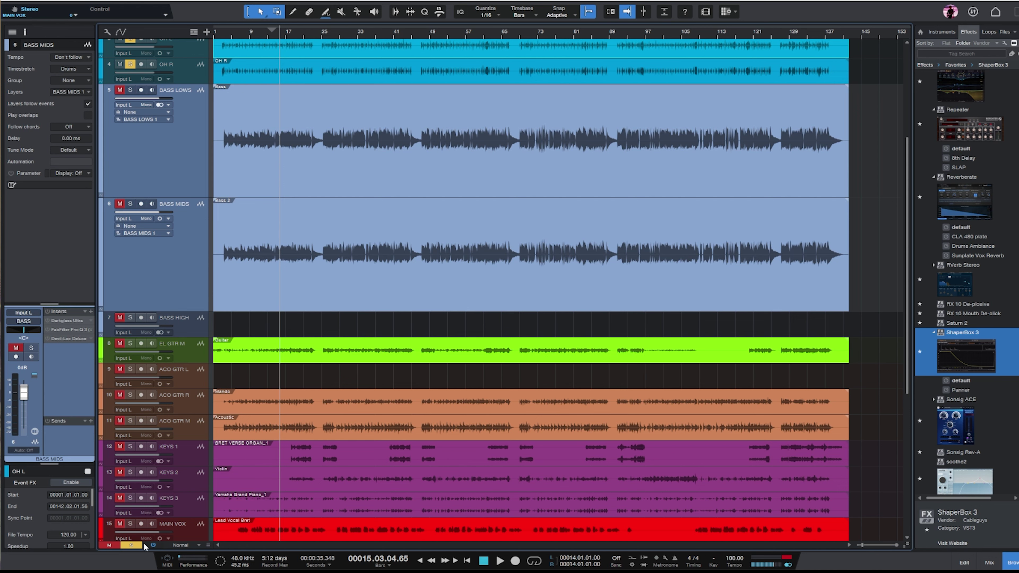
- Clear the drum solos, solo BASS LOWS and start playback
click(135, 545)
click(276, 176)
key(s)
key(space)
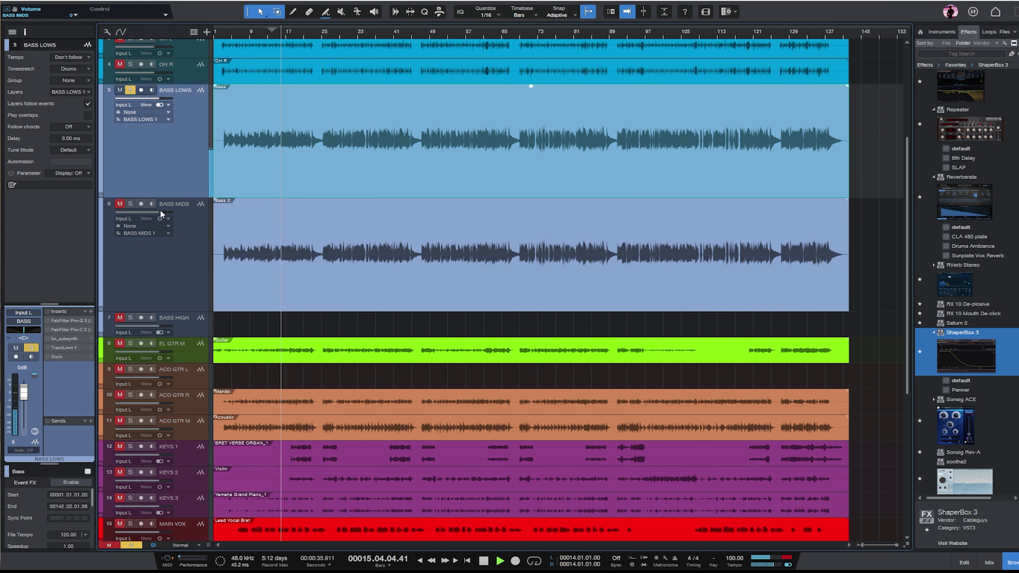
- Alternate the solo between BASS MIDS and BASS LOWS during playback to compare the two bass tracks
click(130, 204)
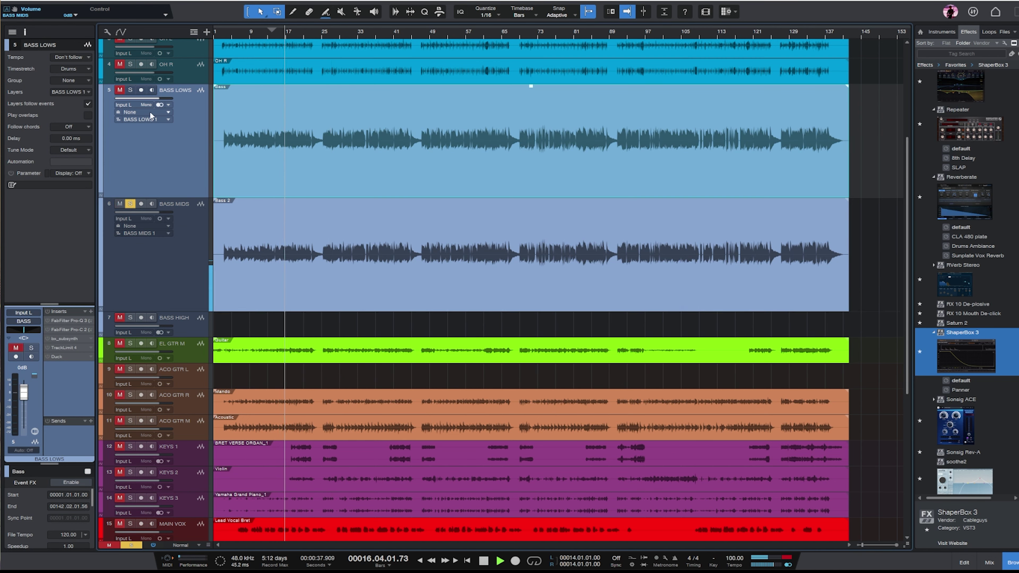
click(129, 90)
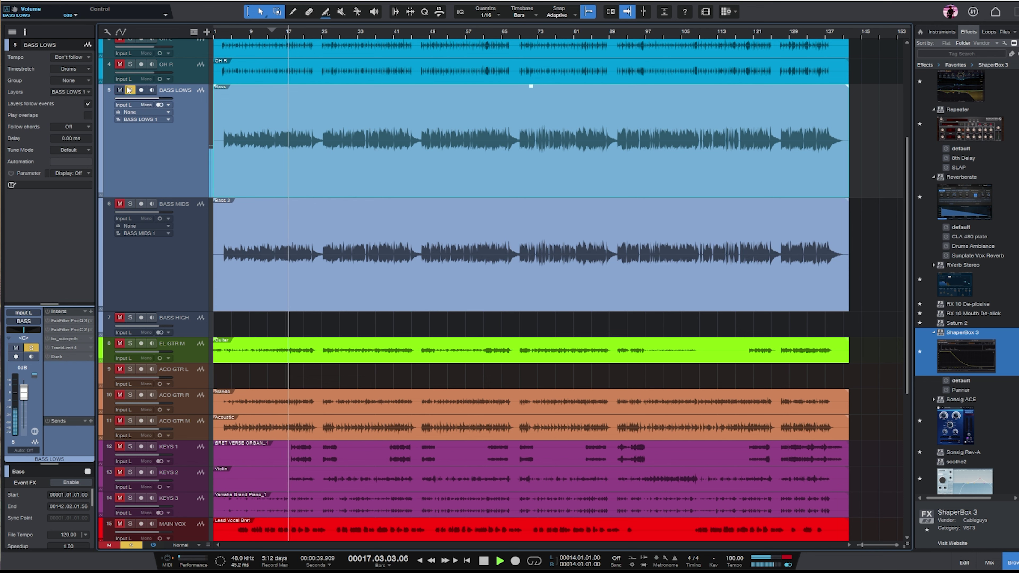
click(130, 204)
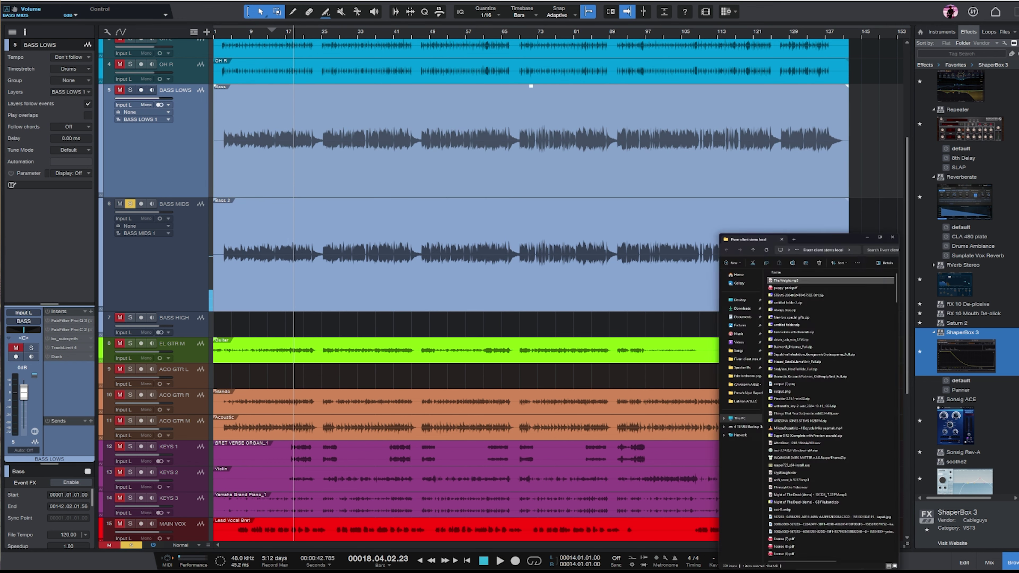
- Switch to the browser, check how the bass was recorded on The Weight page at Roswell Pro Audio, and return to the mix
click(275, 571)
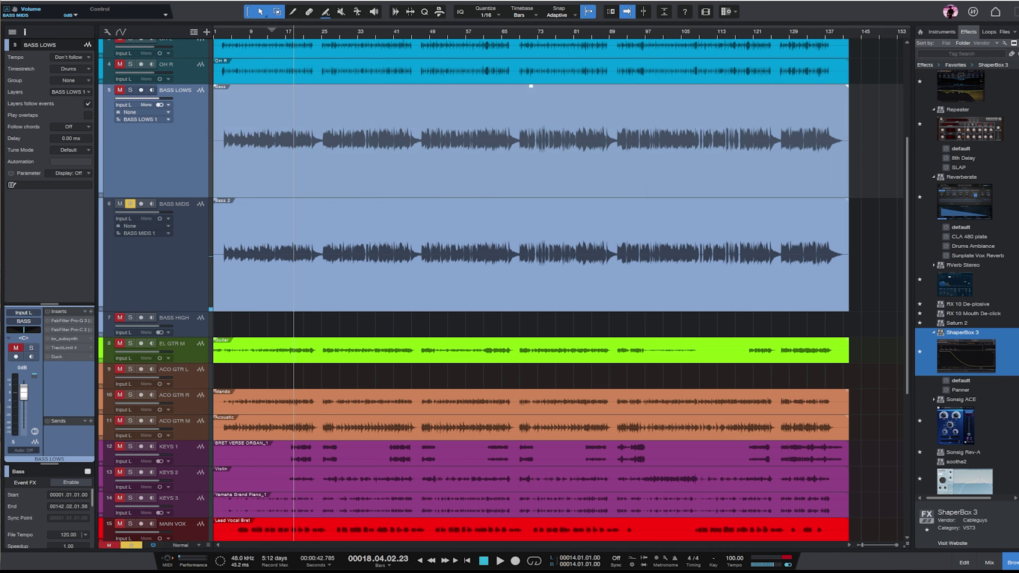
scroll(610, 299, down, 5)
scroll(609, 299, down, 6)
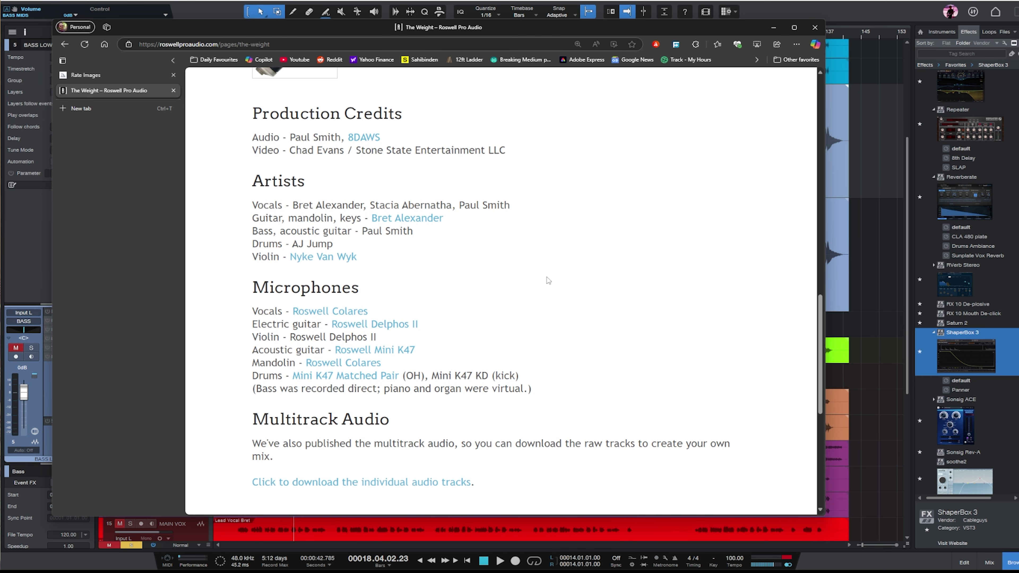
click(773, 28)
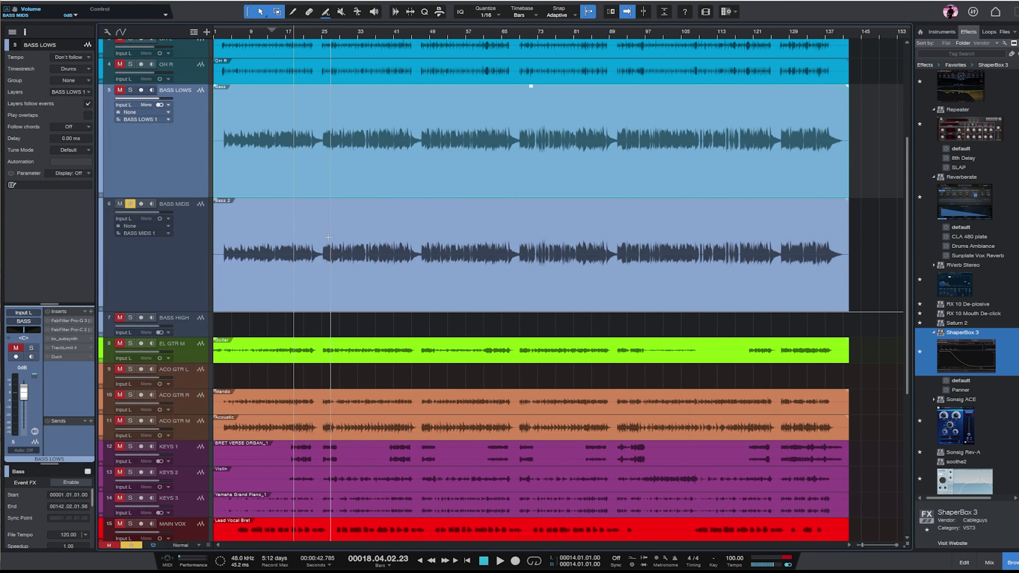
- Replace the clip on BASS LOWS with a copy of the Bass 2 clip from BASS MIDS and copy it to BASS HIGH too
drag(425, 36, 574, 171)
key(shift+z)
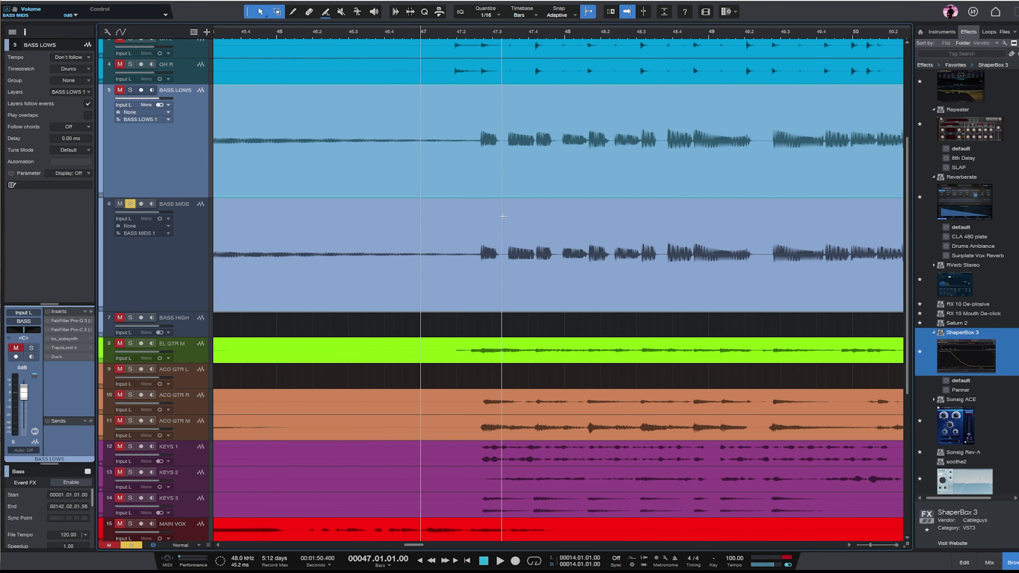
key(Delete)
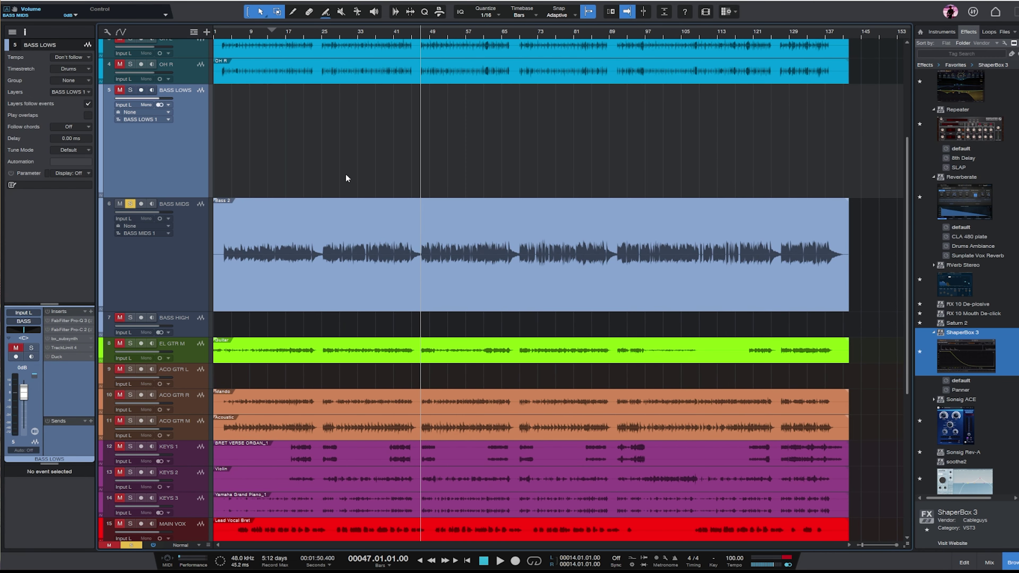
drag(344, 294, 278, 153)
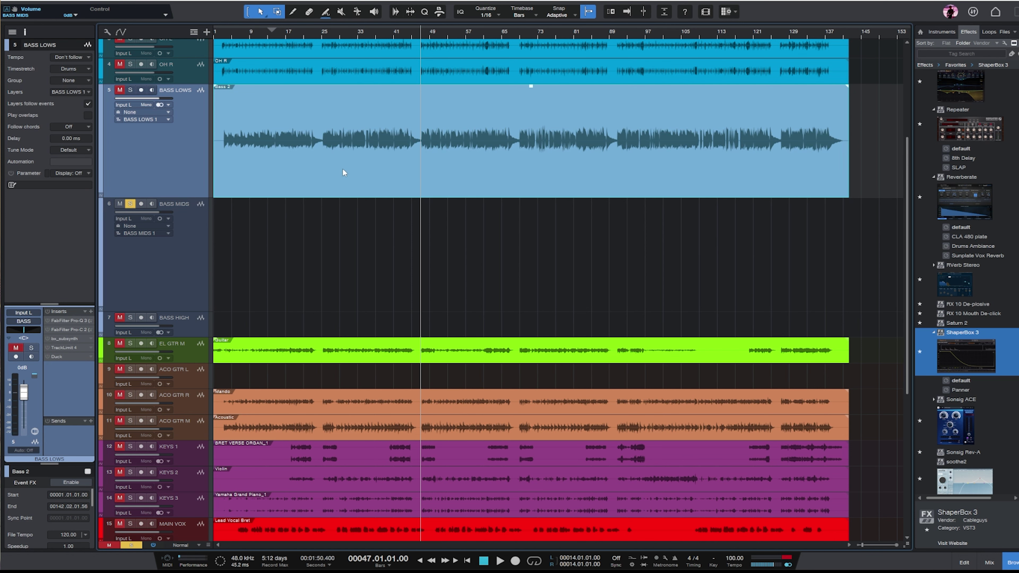
drag(320, 183, 303, 326)
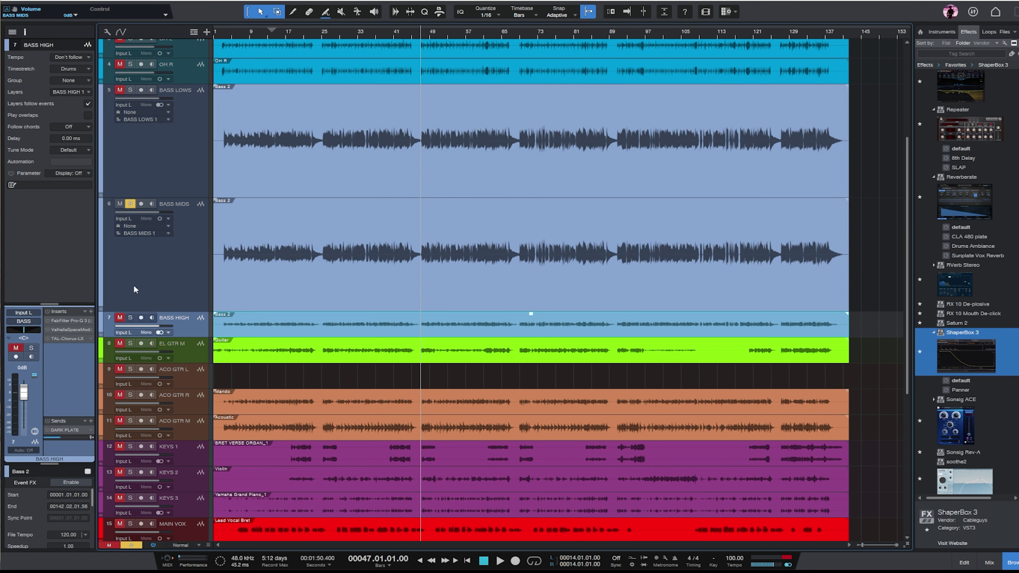
- Clear the solo on BASS MIDS, solo BASS LOWS and start playback from bar 47
key(Up)
key(Up)
click(131, 206)
key(s)
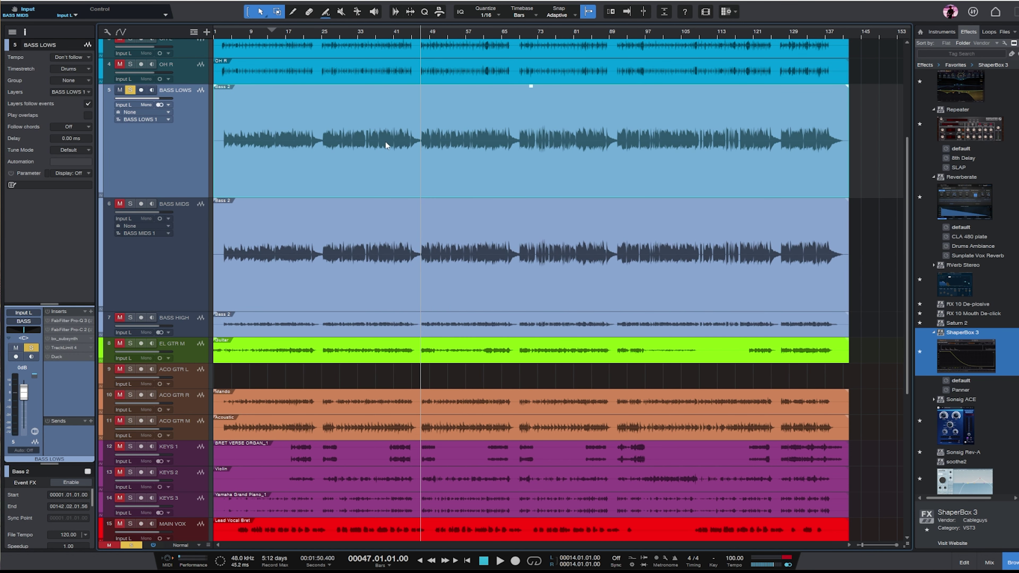
key(space)
key(space)
key(space)
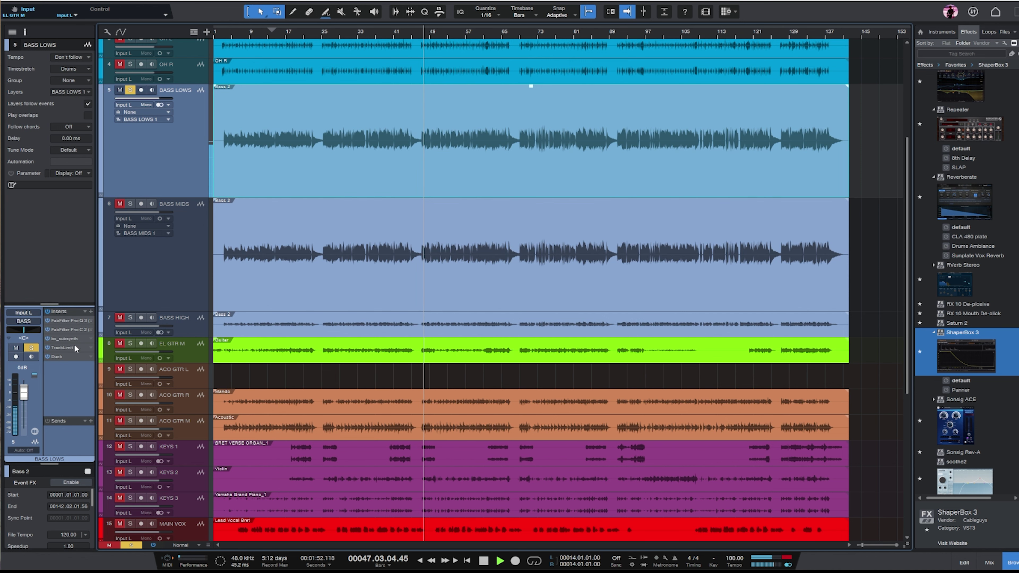
- Add a narrow Pro-Q 3 cut on BASS LOWS at about 138 Hz, about -8.1 dB, Q about 12.9, and stop playback
click(66, 322)
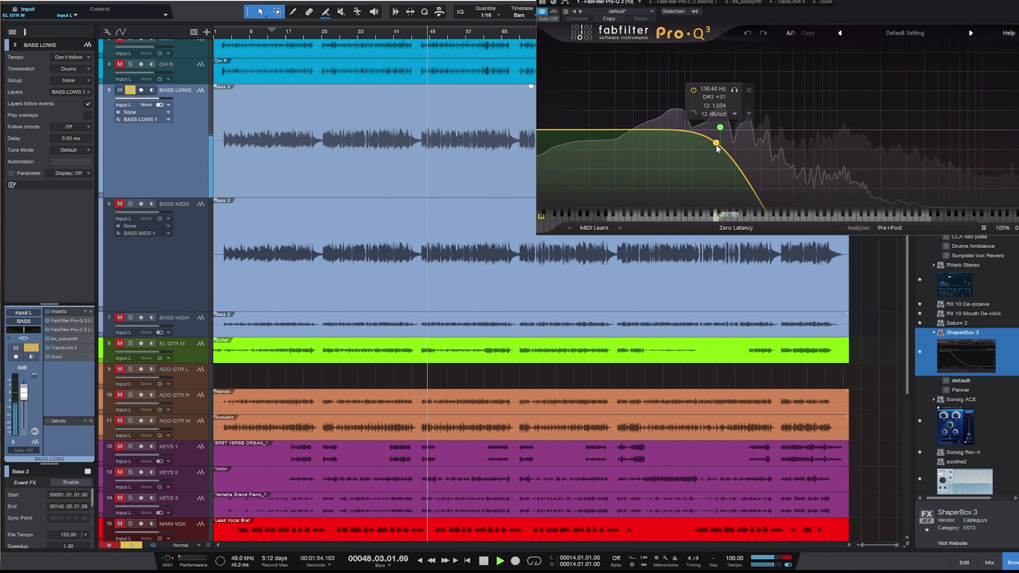
drag(716, 129, 718, 200)
scroll(716, 181, up, 5)
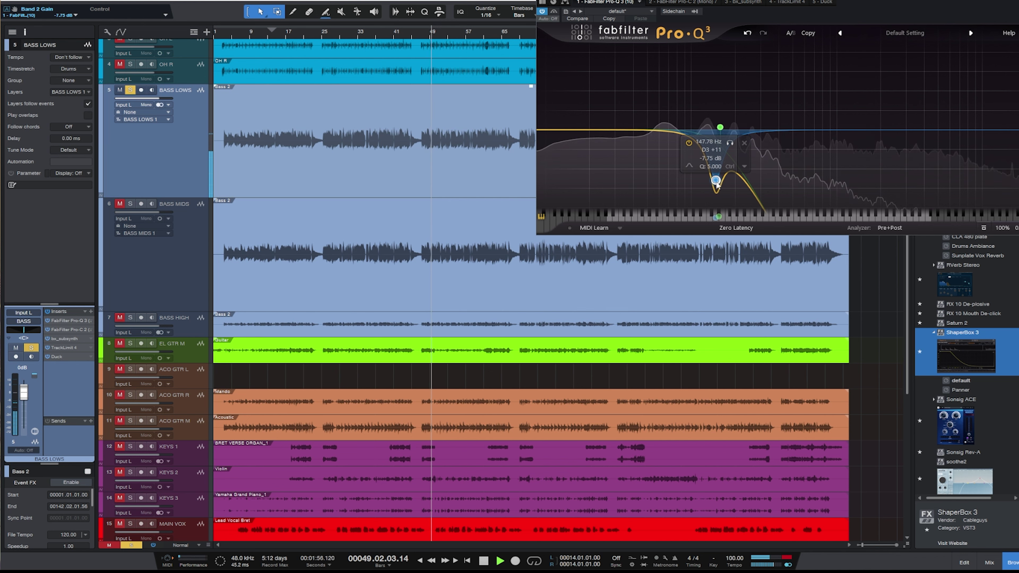
scroll(716, 181, down, 12)
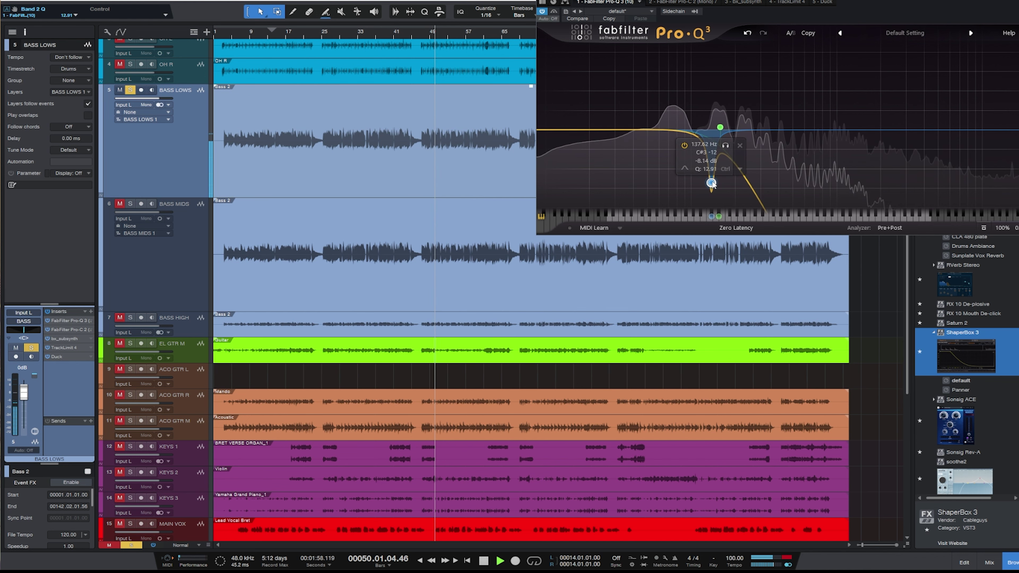
key(Escape)
key(space)
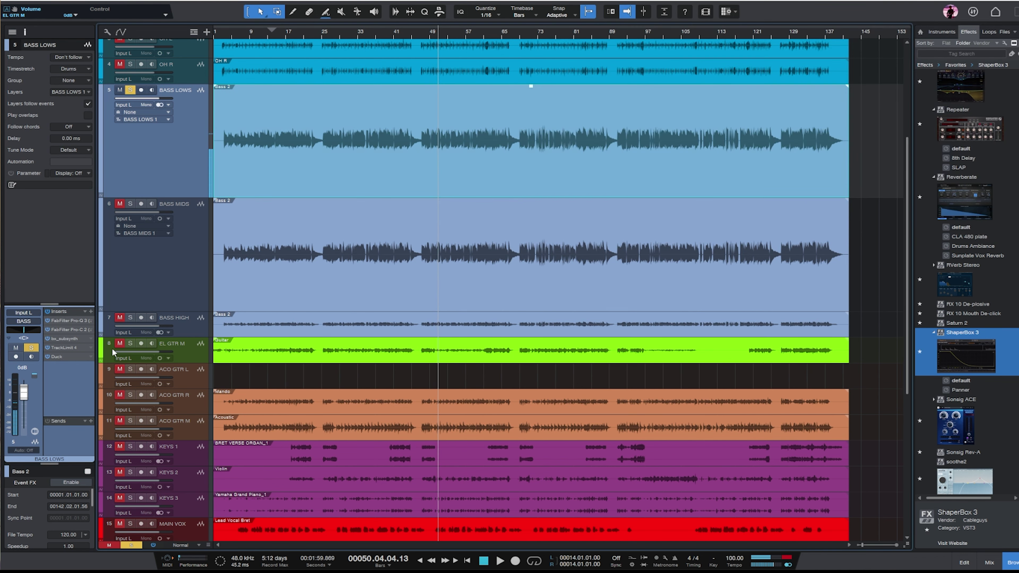
- Solo BASS MIDS alongside BASS LOWS and raise its Pro-Q 3 low cut to 201.81 Hz with a Q of 1.313 during playback
click(163, 275)
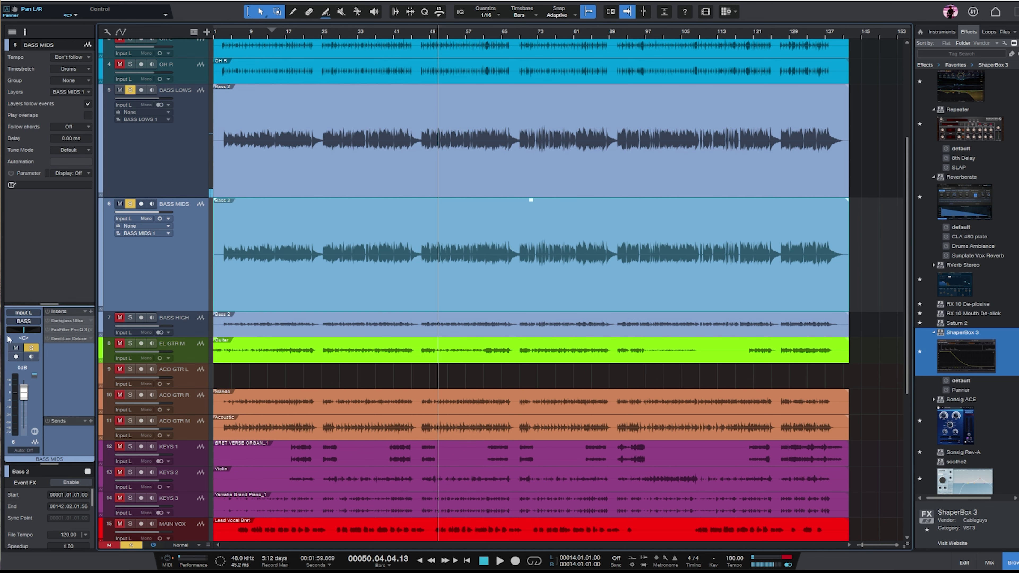
click(44, 330)
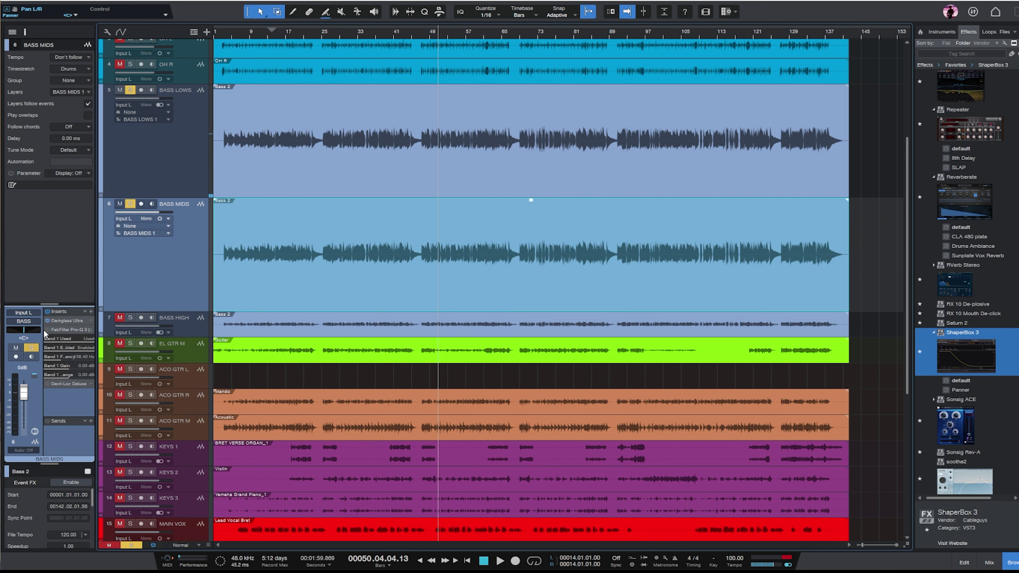
double_click(62, 329)
key(space)
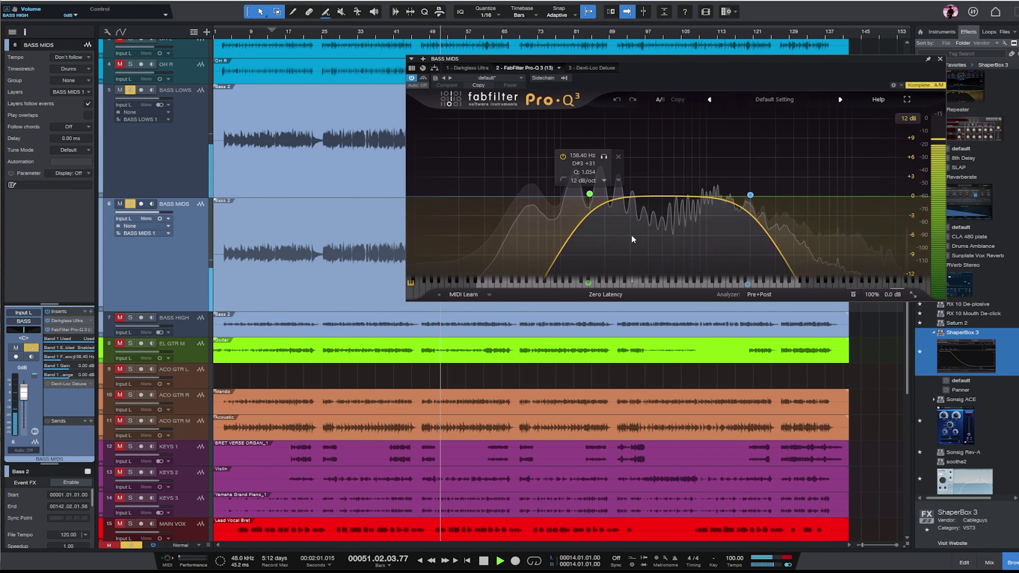
drag(590, 194, 605, 182)
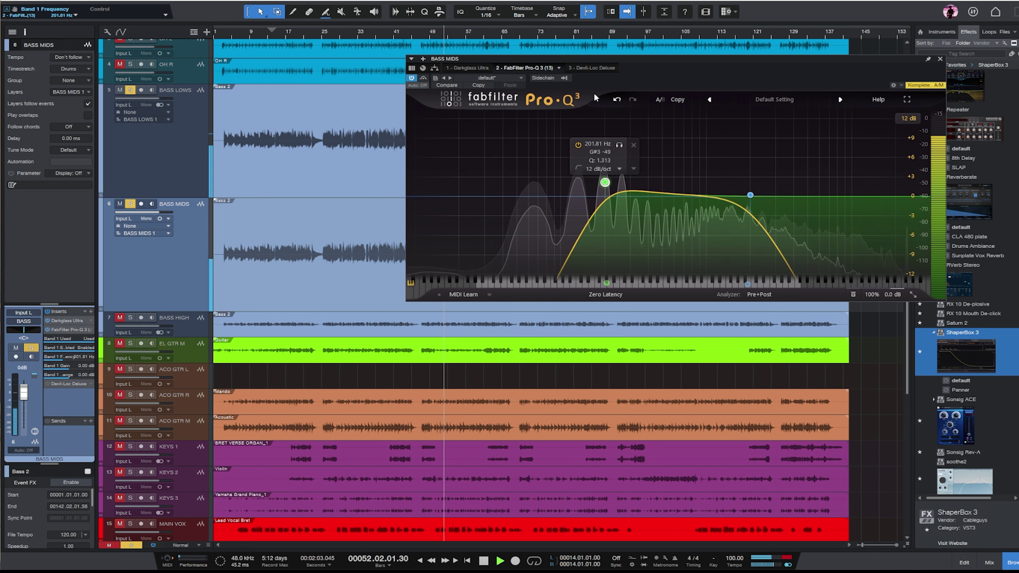
- Adjust Darkglass Ultra on BASS MIDS: raise Lo Mids, set Drive to 0.30, Treble to 0.27 and the low-mid switch to 1 kHz
click(471, 68)
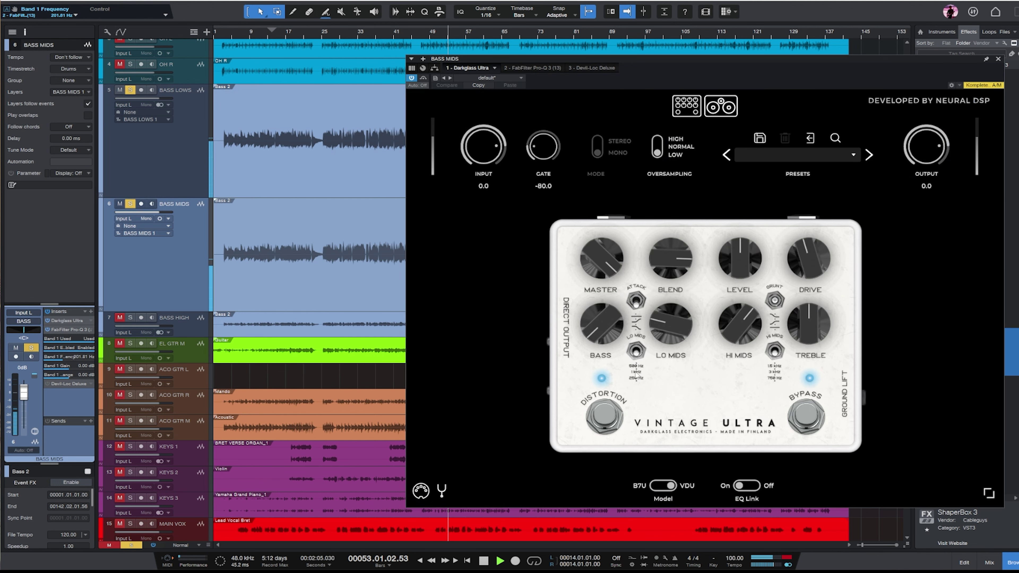
drag(670, 323, 671, 306)
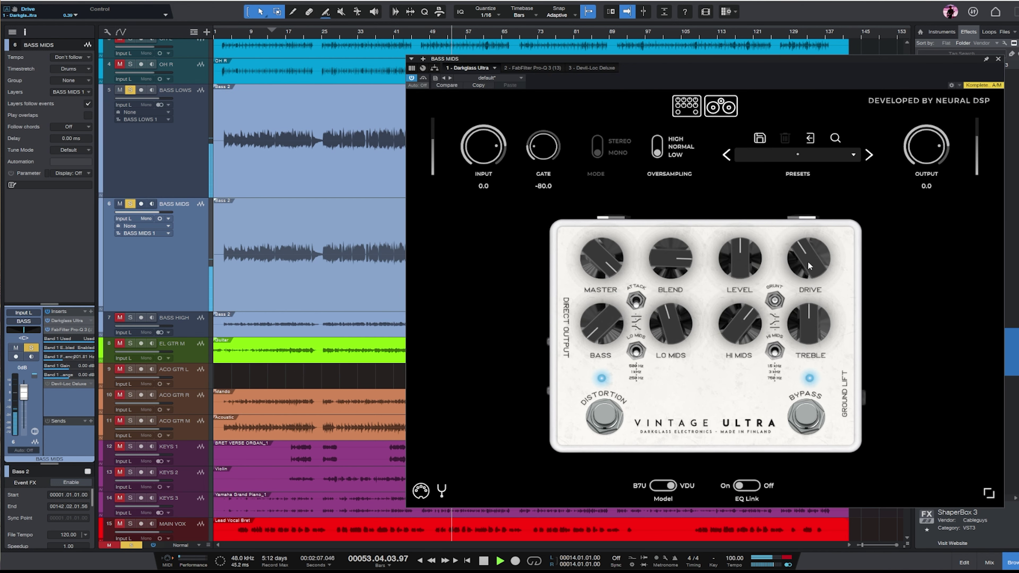
drag(808, 266, 782, 271)
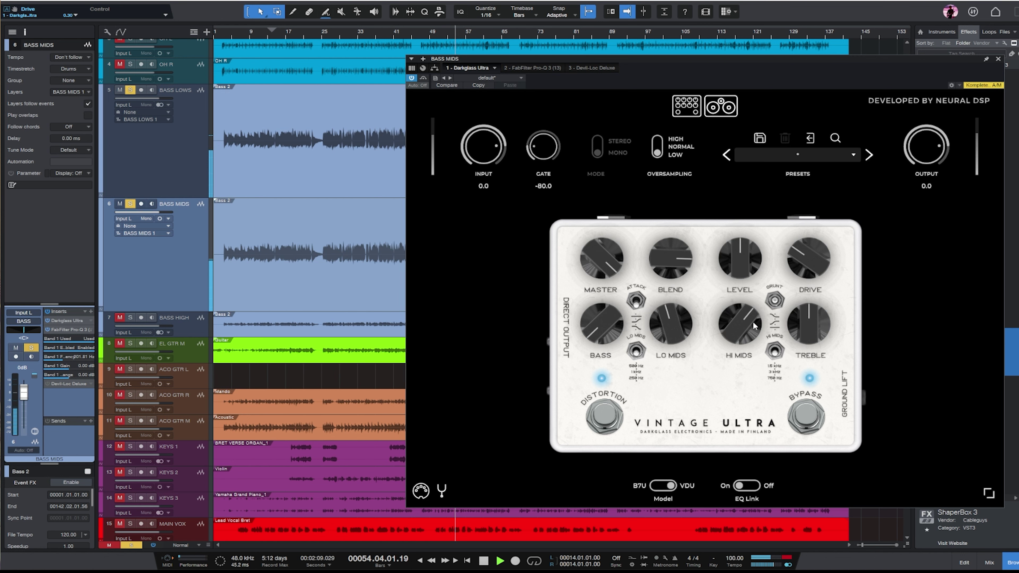
drag(753, 325, 779, 334)
click(775, 352)
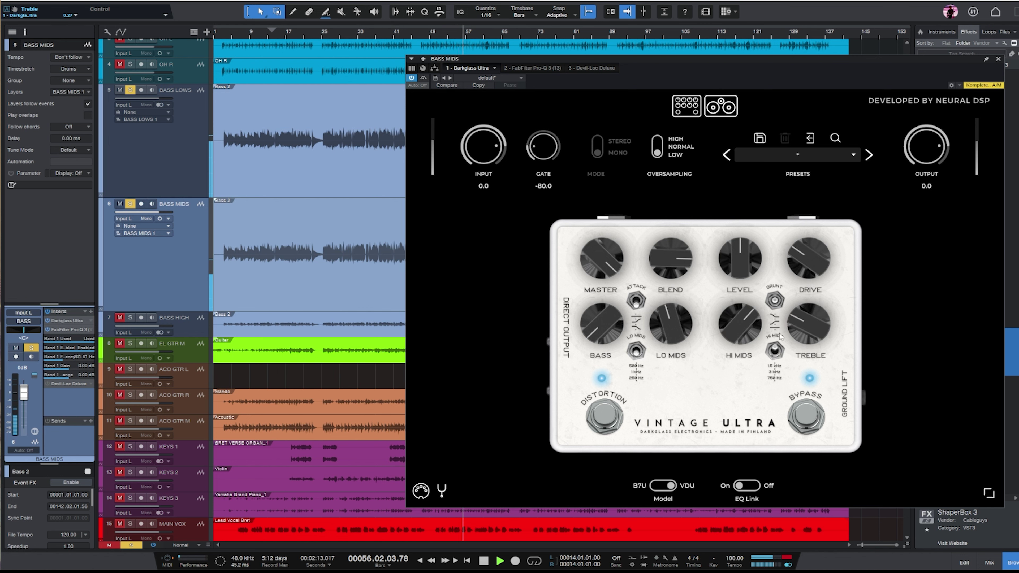
drag(694, 330, 676, 316)
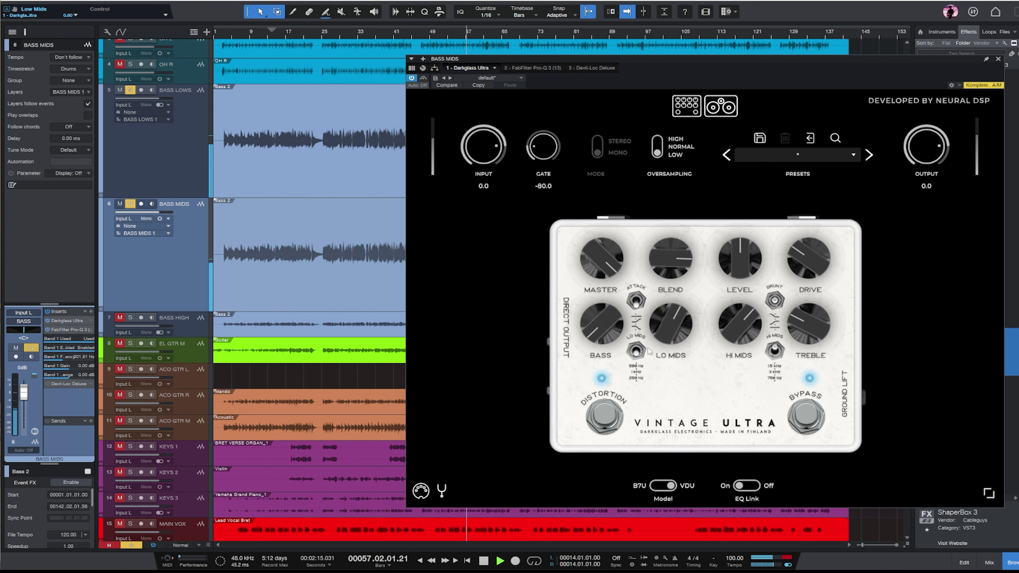
click(638, 350)
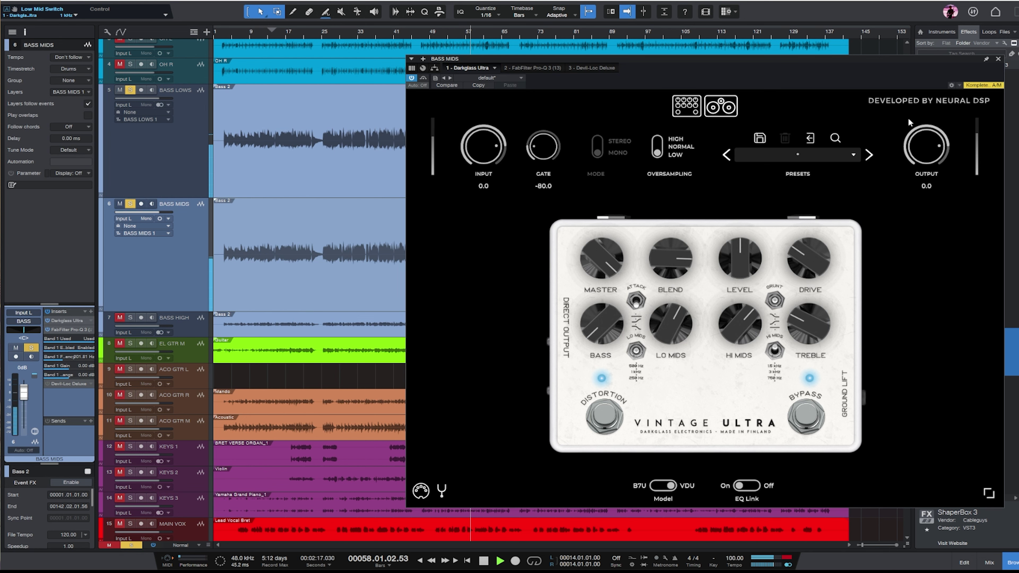
- Set the BASS MIDS Pro-Q 3 low cut to about 221 Hz and high cut to 2061.3 Hz with Q 1.555, and stop playback
click(533, 67)
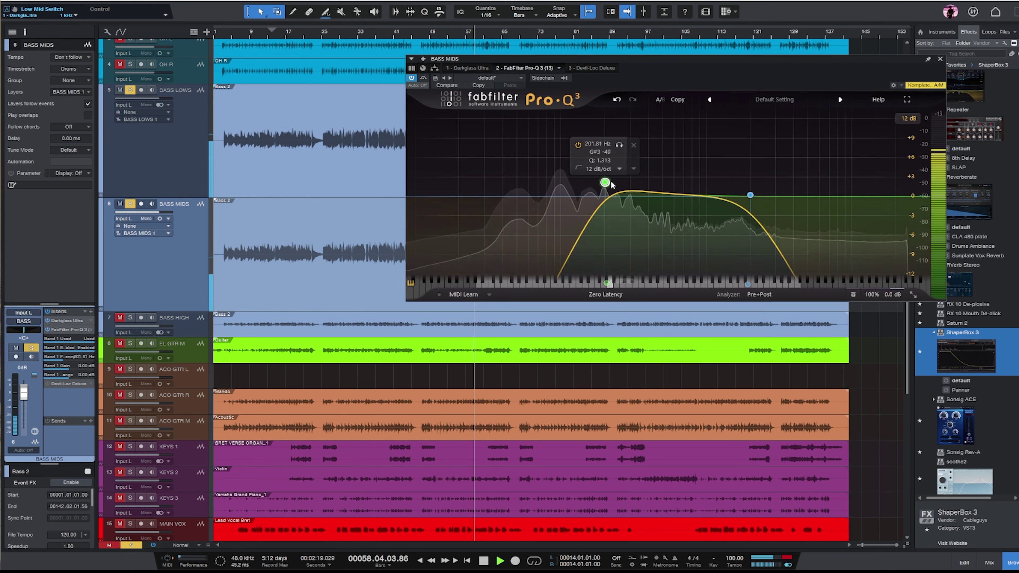
drag(603, 190, 610, 190)
drag(750, 196, 752, 173)
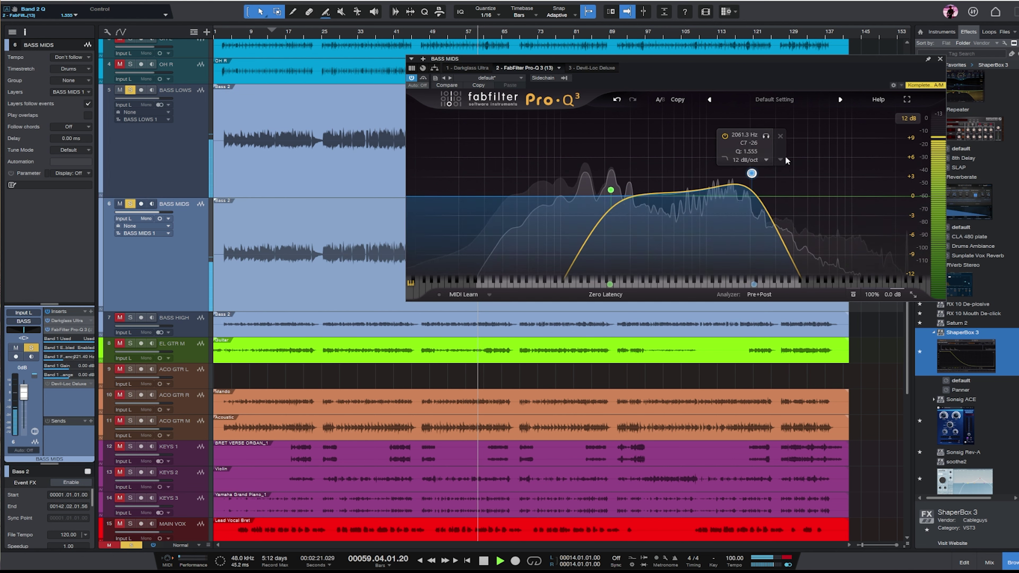
click(940, 58)
key(space)
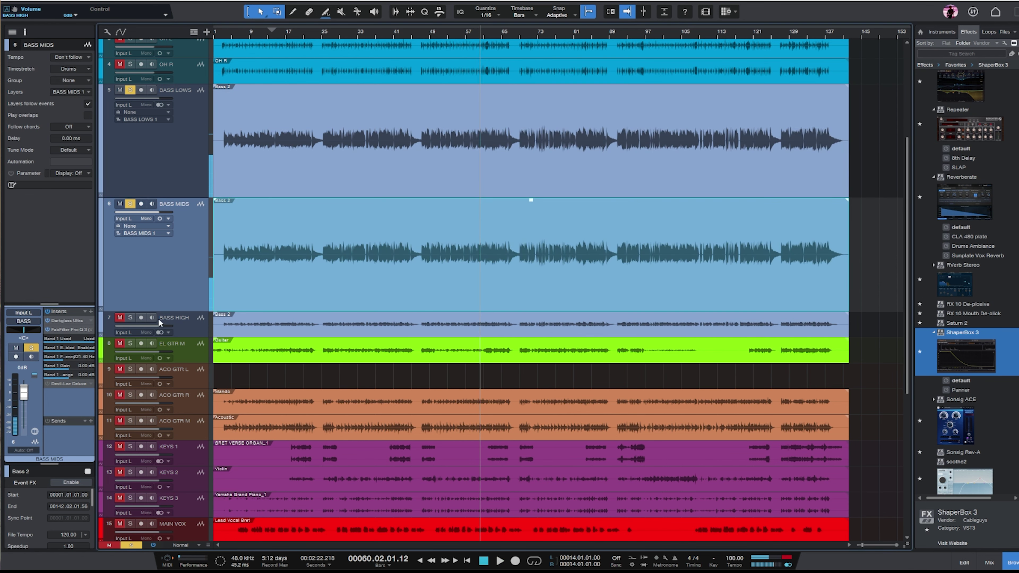
- Solo BASS HIGH, enlarge its track in the arrangement and place the playhead at bar 57
click(130, 317)
click(190, 328)
drag(191, 338, 190, 367)
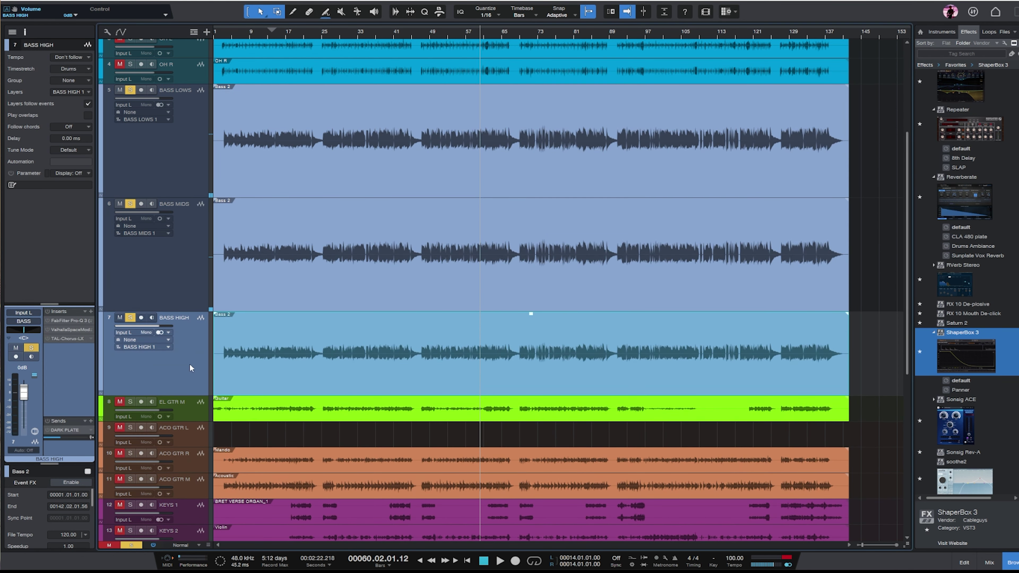
click(466, 32)
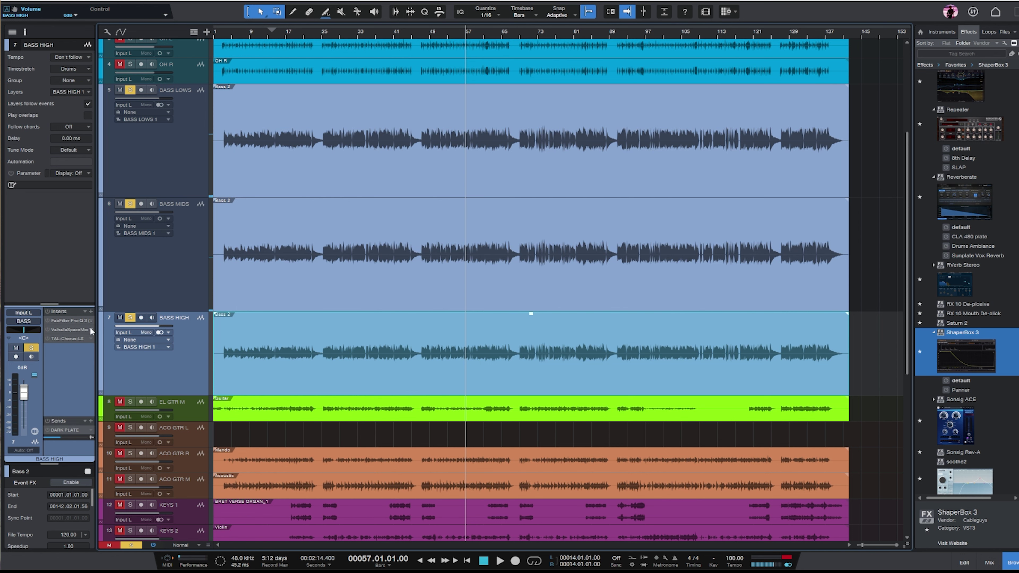
- Review the Pro-Q 3 and ValhallaSpaceModulator settings on BASS HIGH
click(68, 322)
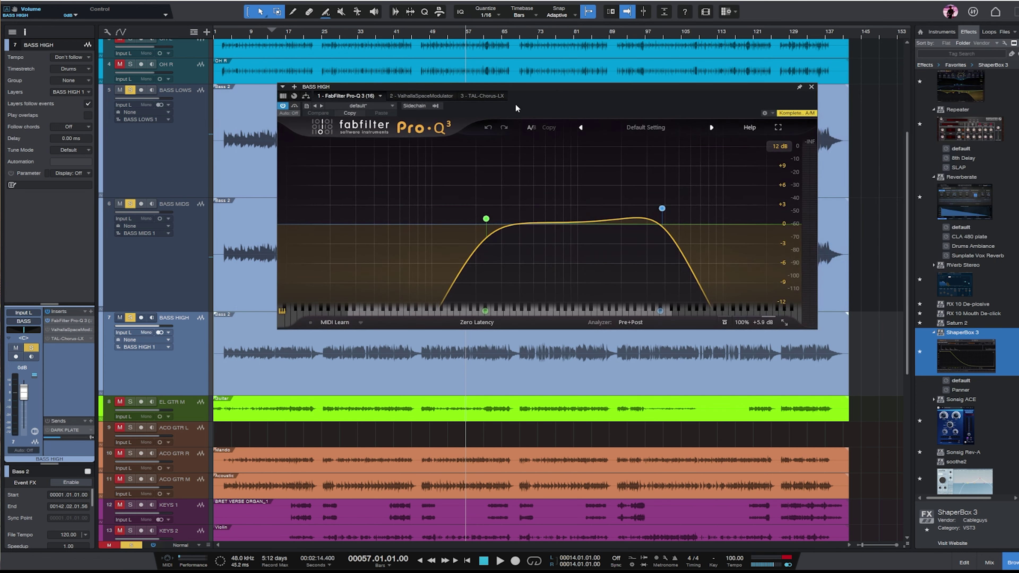
click(480, 97)
click(364, 98)
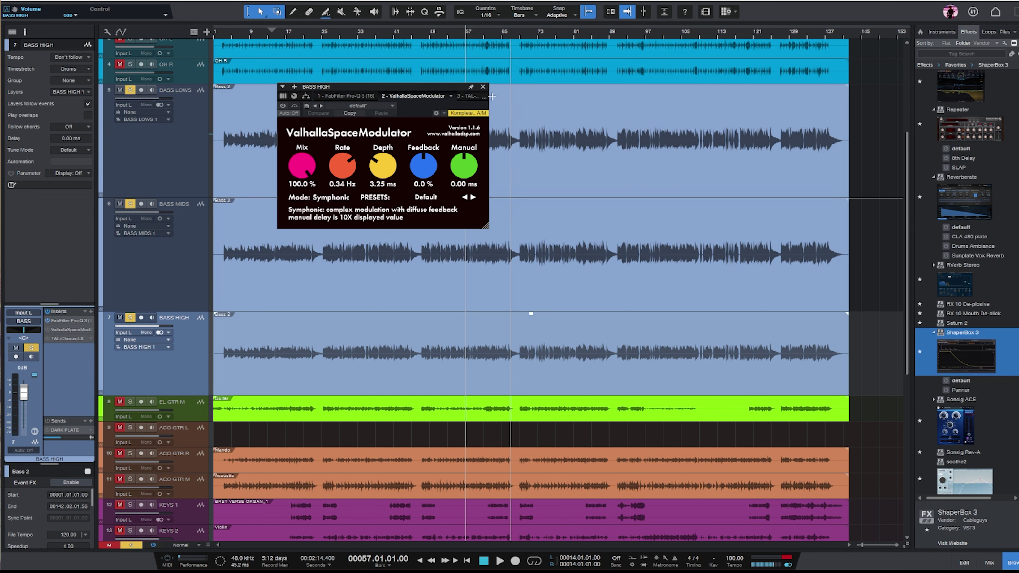
- Lower the BASS HIGH fader to just above -5 dB while the three bass tracks play, and close its effect window
key(space)
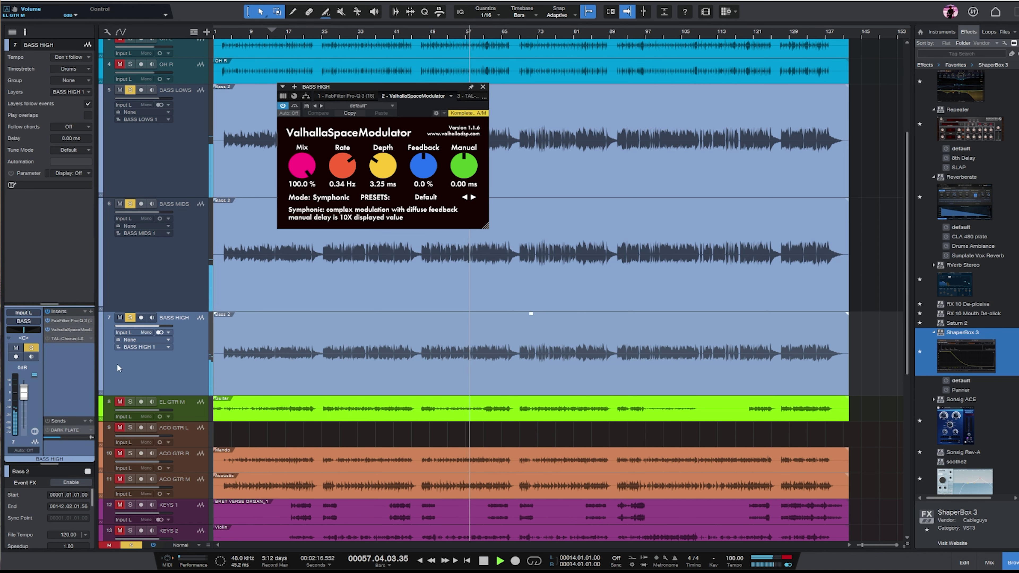
drag(24, 392, 25, 397)
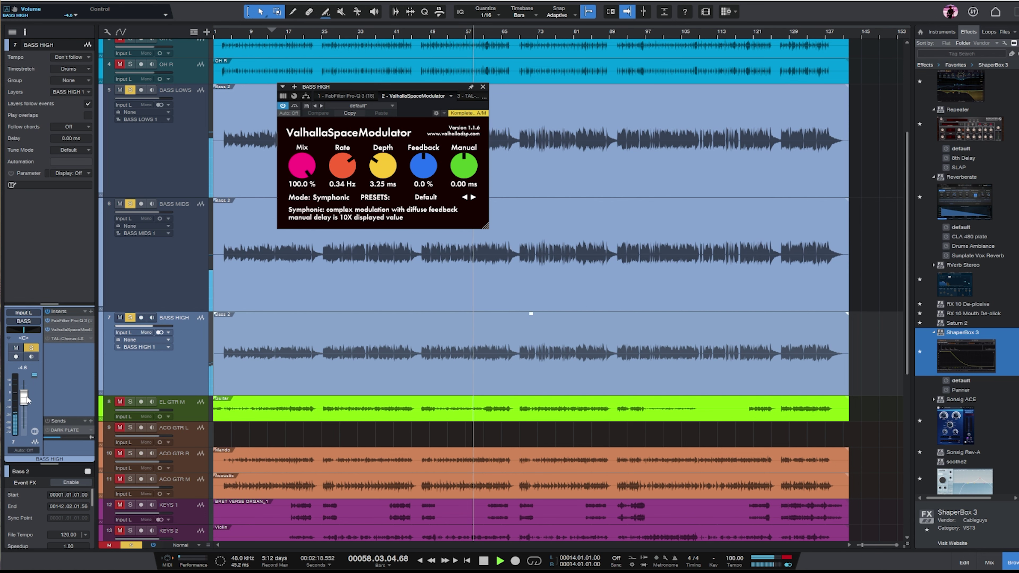
click(482, 87)
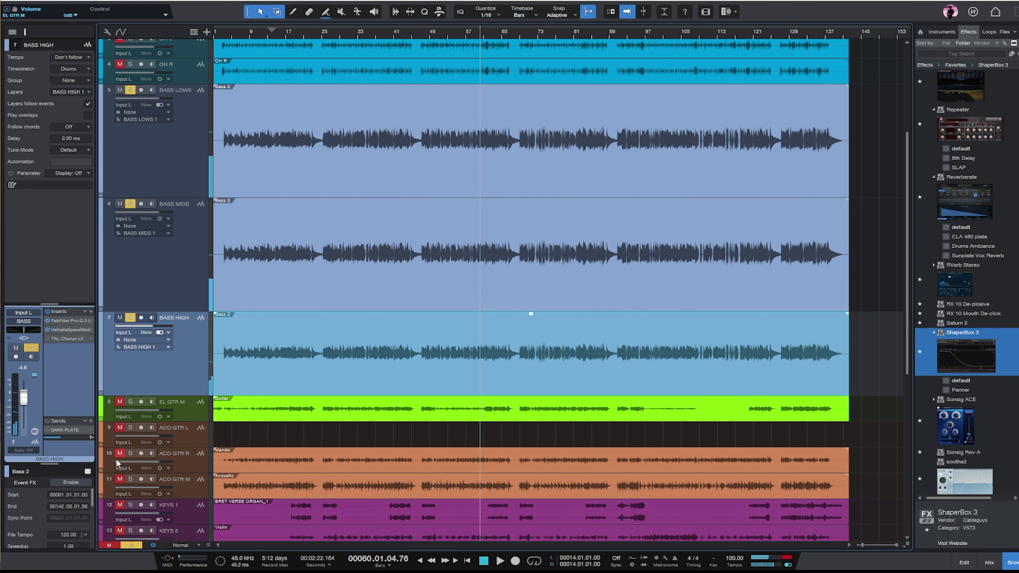
- Show the mixer and solo the DRUMS bus alongside the bass
key(F3)
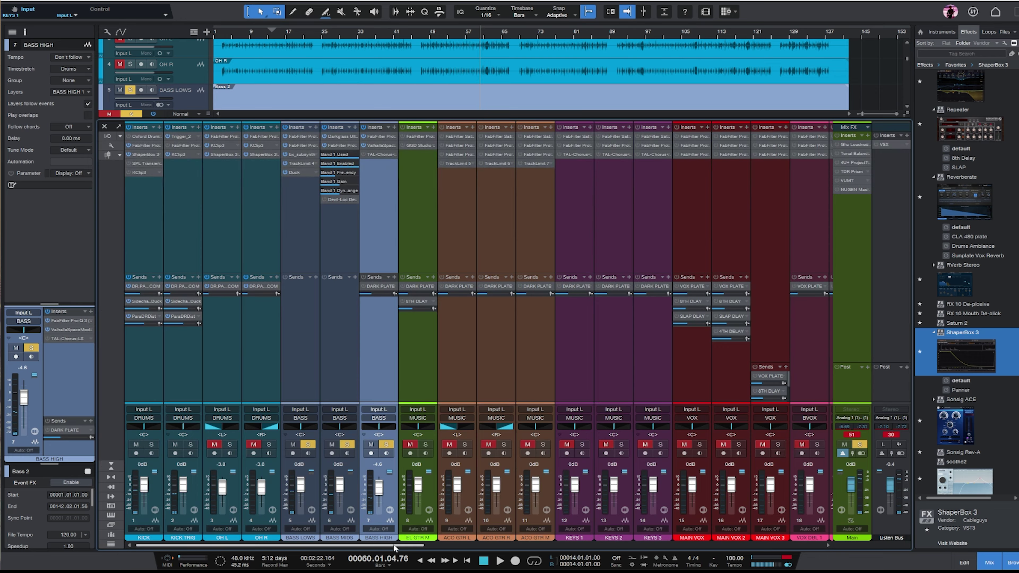
drag(394, 546, 791, 546)
click(585, 444)
- Lower the BASS bus fader to -1.3 dB during playback and open its Pro-Q 3
click(623, 136)
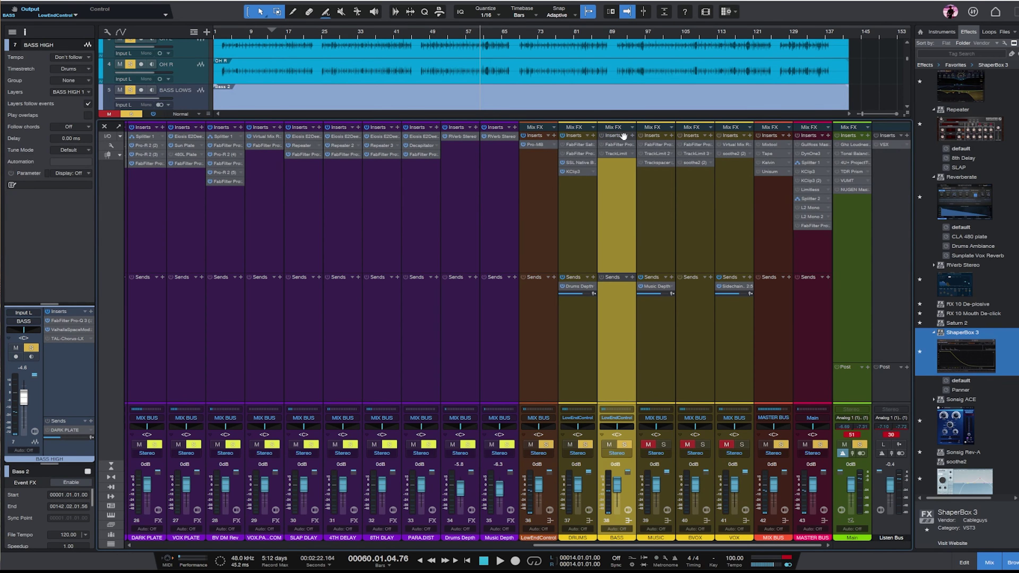
click(596, 137)
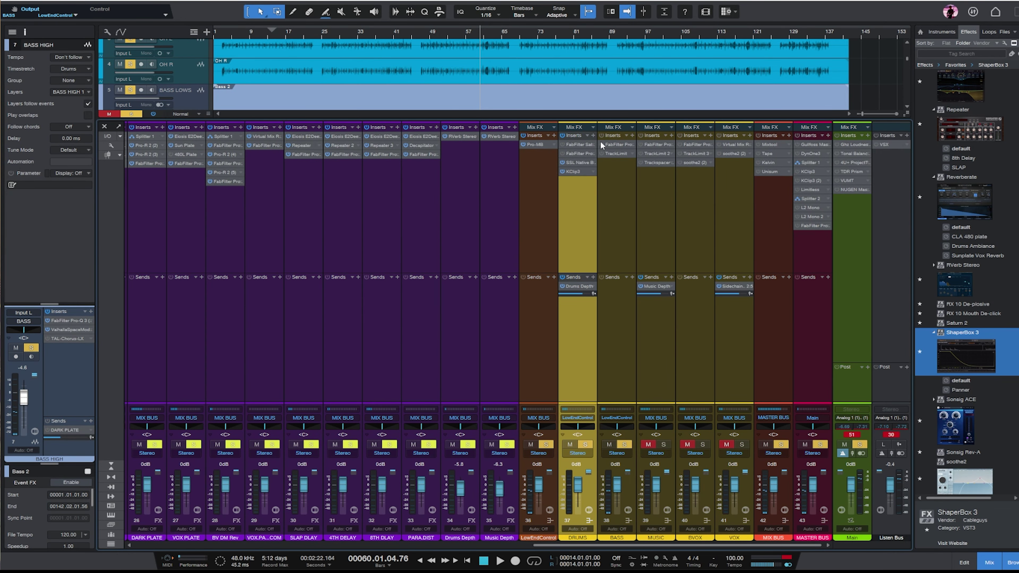
click(606, 158)
key(space)
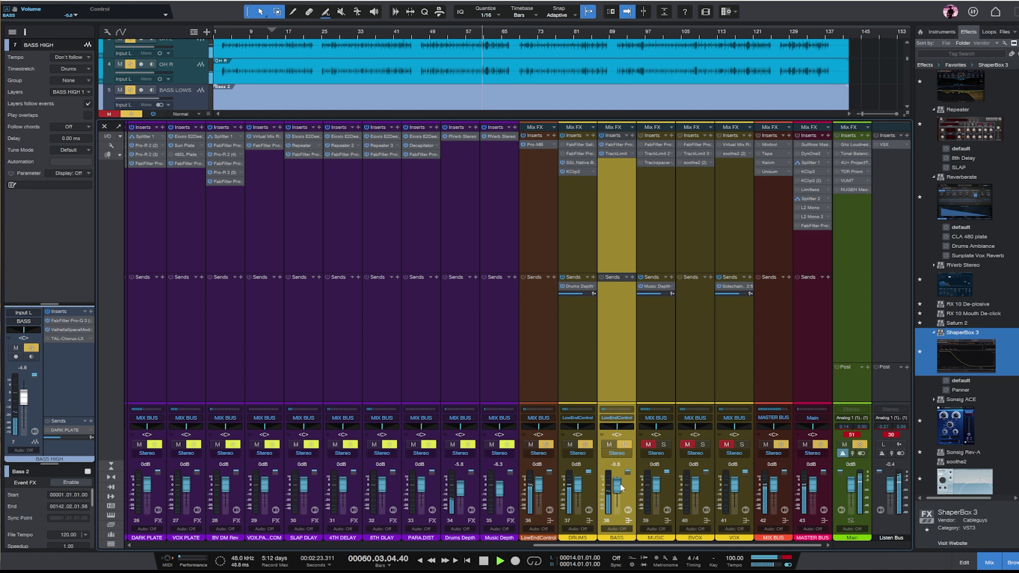
click(613, 144)
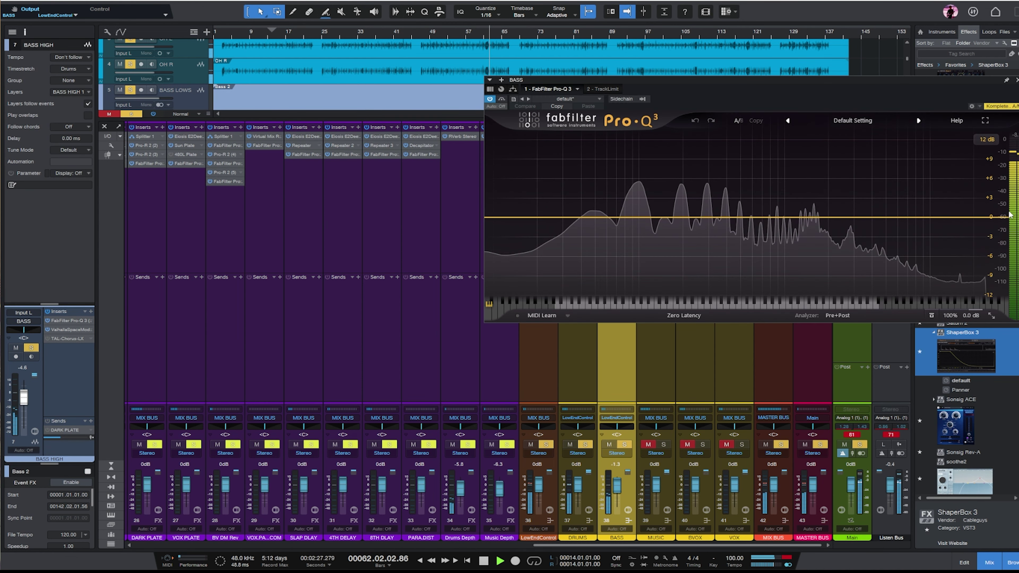
- Add a 6 dB/oct low-pass at about 2704 Hz and a 12 dB/oct high-pass at about 35 Hz, processed in Natural Phase
drag(980, 217, 848, 220)
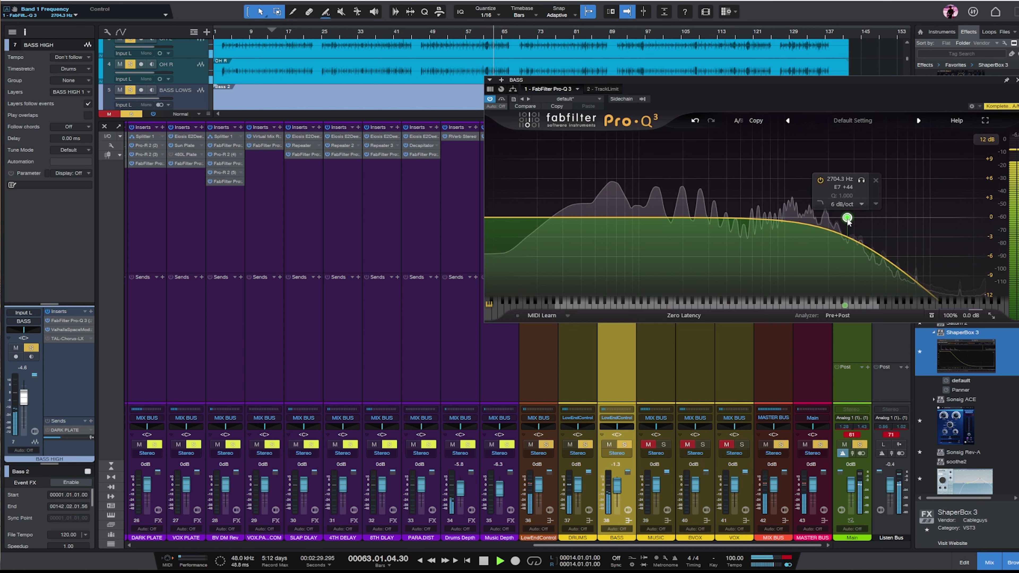
drag(502, 218, 573, 214)
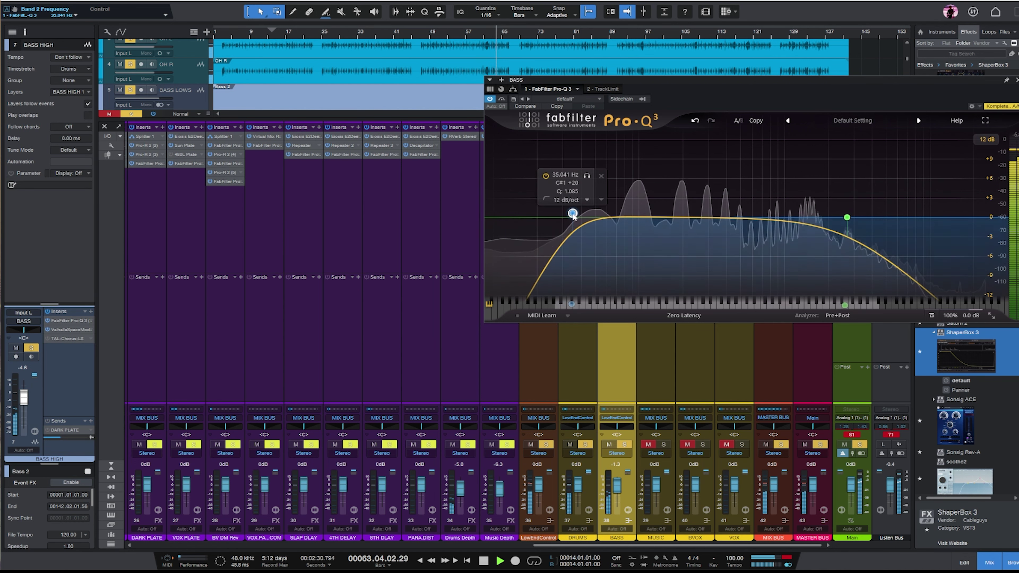
click(678, 314)
click(680, 334)
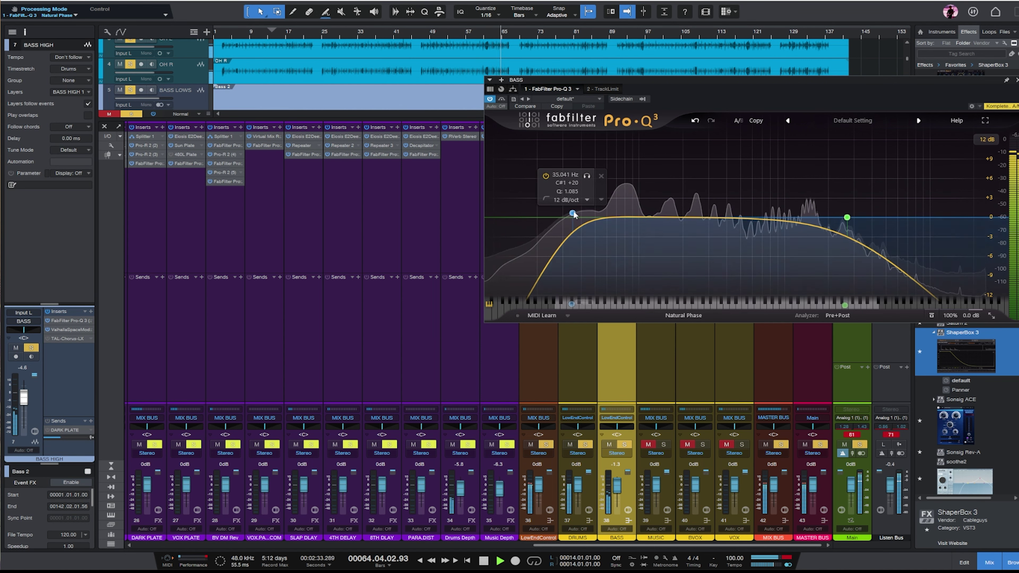
- Cut the BASS bus by about 2.3 dB near 186 Hz with a Q of about 2.5, and close the equalizer
mouse_move(682, 217)
mouse_down()
mouse_move(682, 176)
mouse_move(685, 240)
mouse_move(678, 232)
mouse_up()
scroll(677, 232, up, 5)
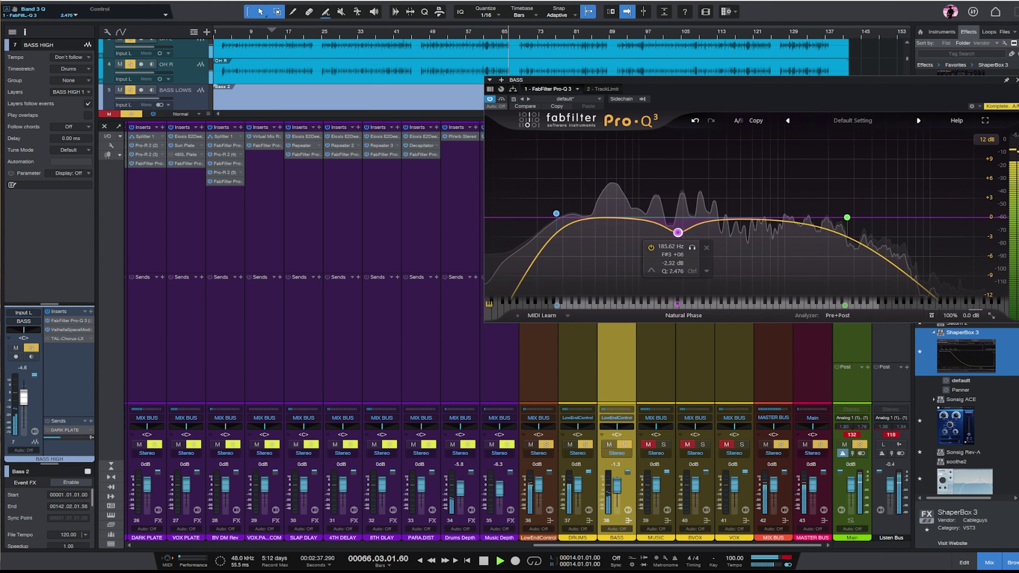
click(1017, 79)
- Lower the BASS HIGH fader to -7.5 dB and the BASS MIDS fader to -2.9 dB, and resume playback
drag(643, 544, 263, 553)
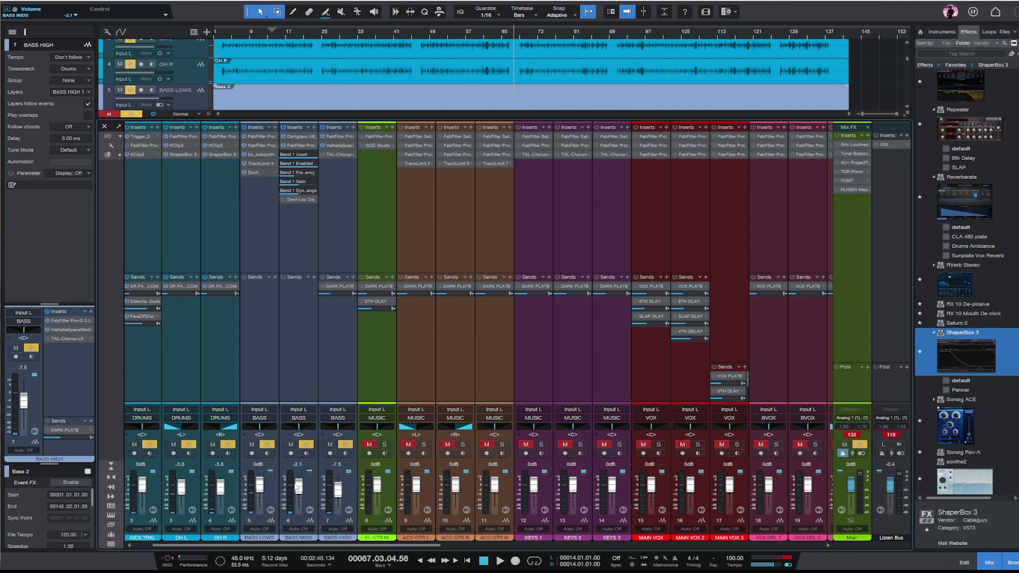
drag(297, 486, 297, 488)
key(space)
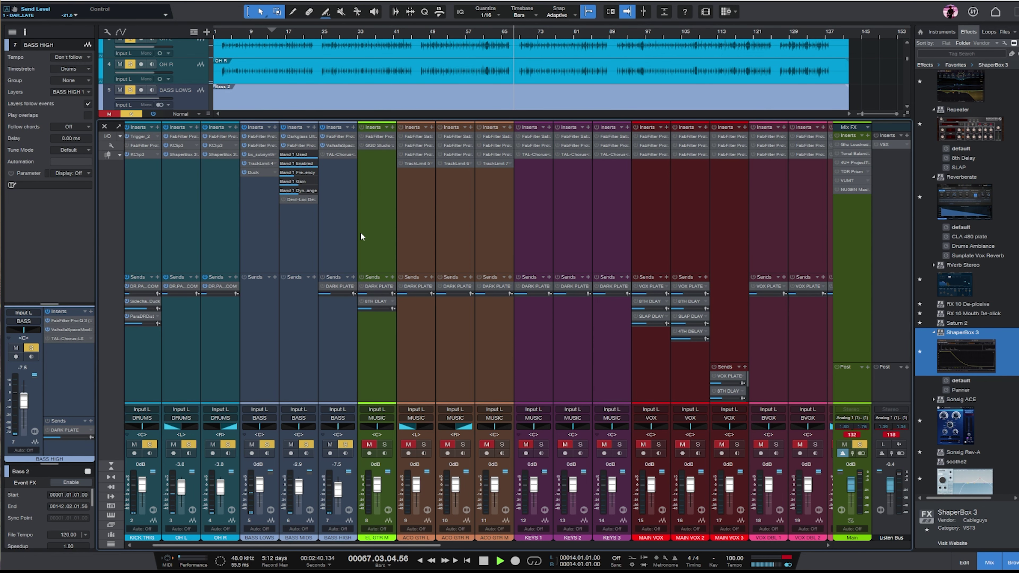
- Play from about bar 30, raise the BASS bus fader to +0.4 dB, and stop playback back at the track channels
click(344, 33)
drag(381, 544, 762, 545)
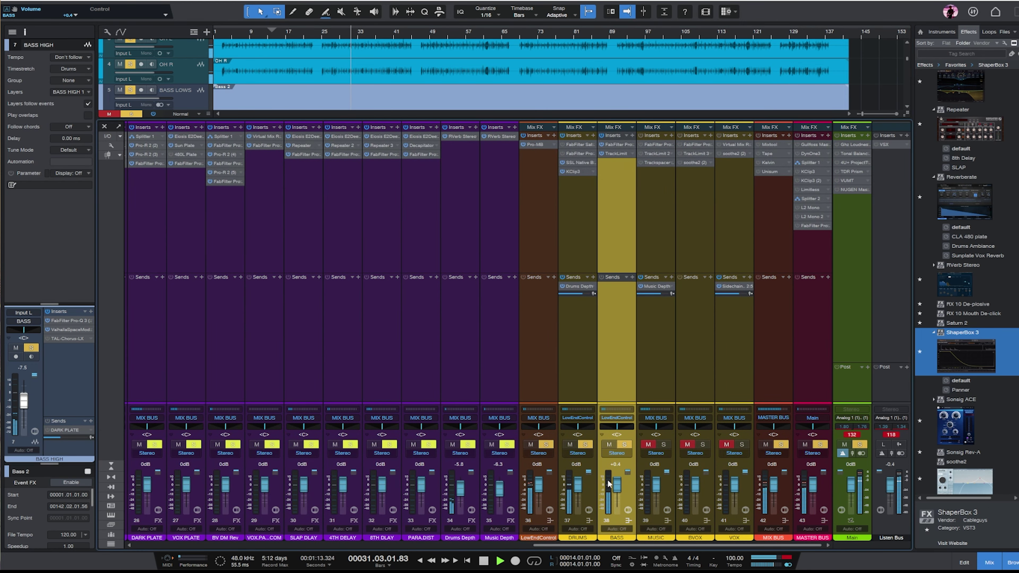
mouse_move(608, 481)
drag(699, 547, 302, 546)
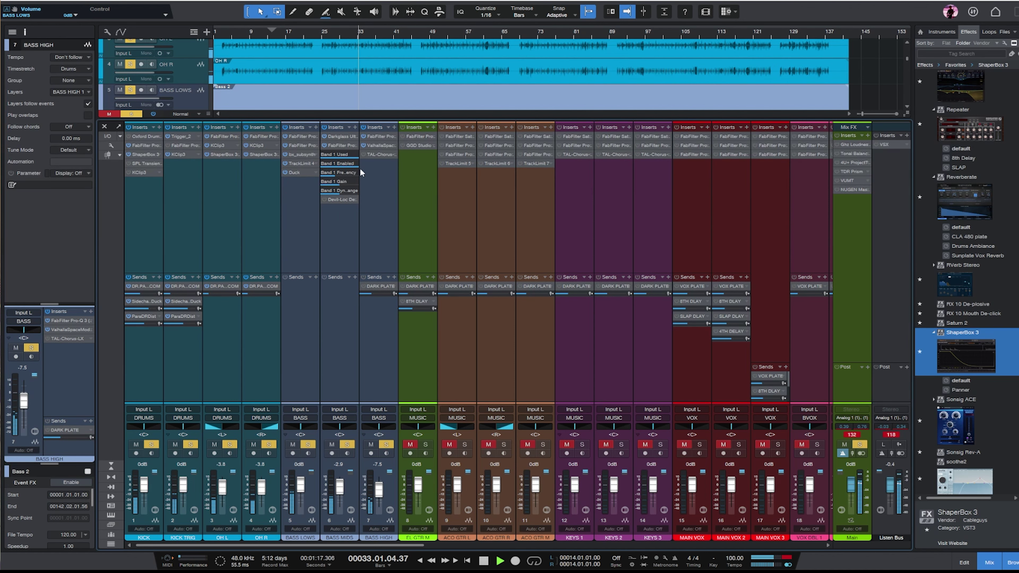
key(space)
- Hide the mixer to show the arrangement and clear all solos
click(859, 452)
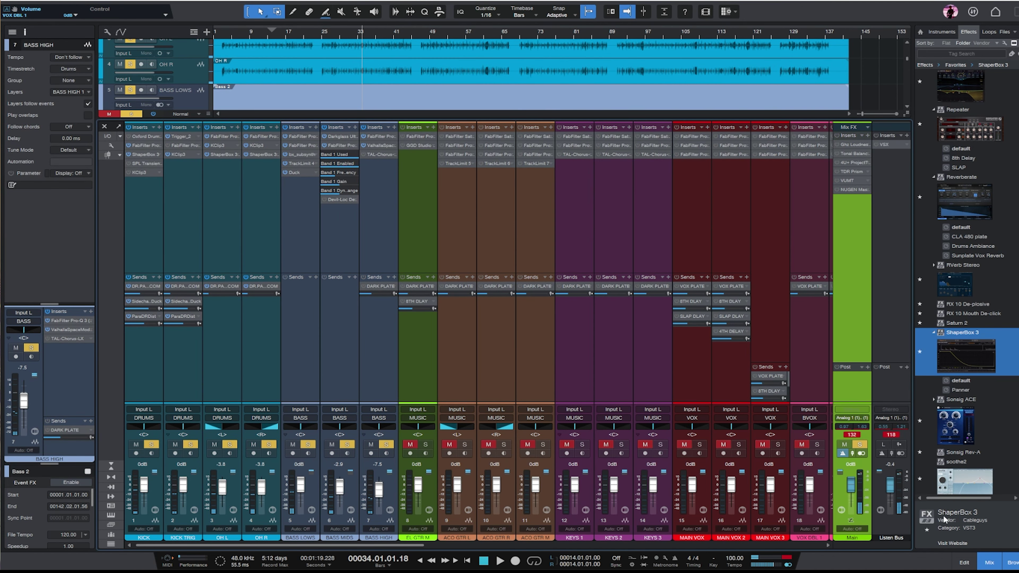
alt+click(308, 444)
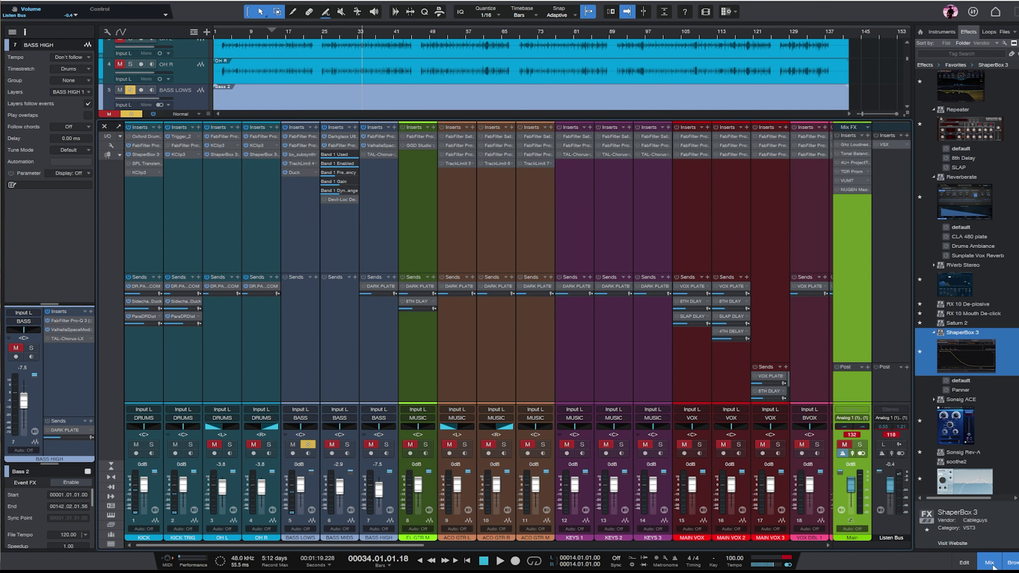
key(F3)
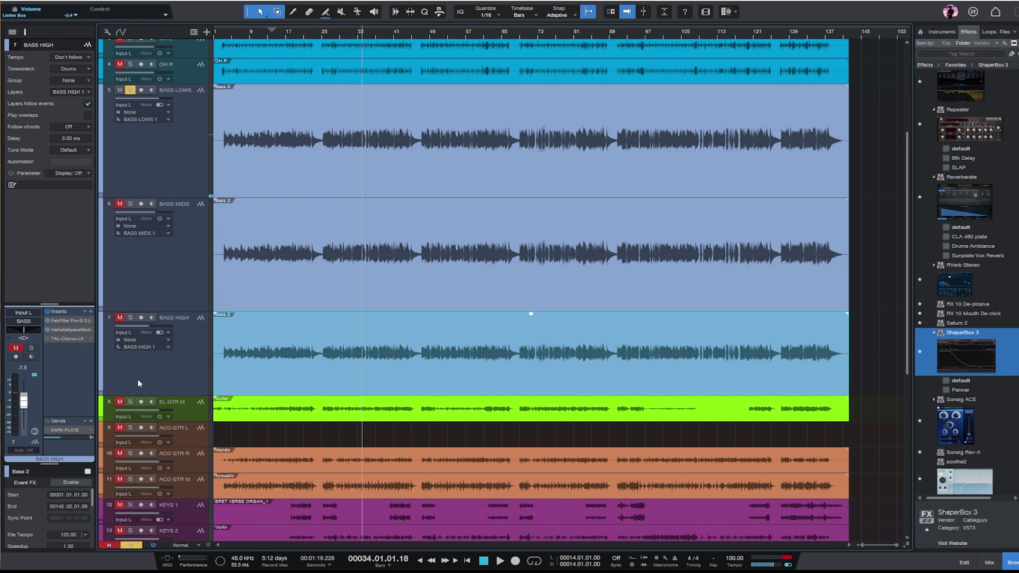
click(133, 545)
- Solo and play EL GTR M, and enlarge its track in the arrangement
click(183, 415)
key(s)
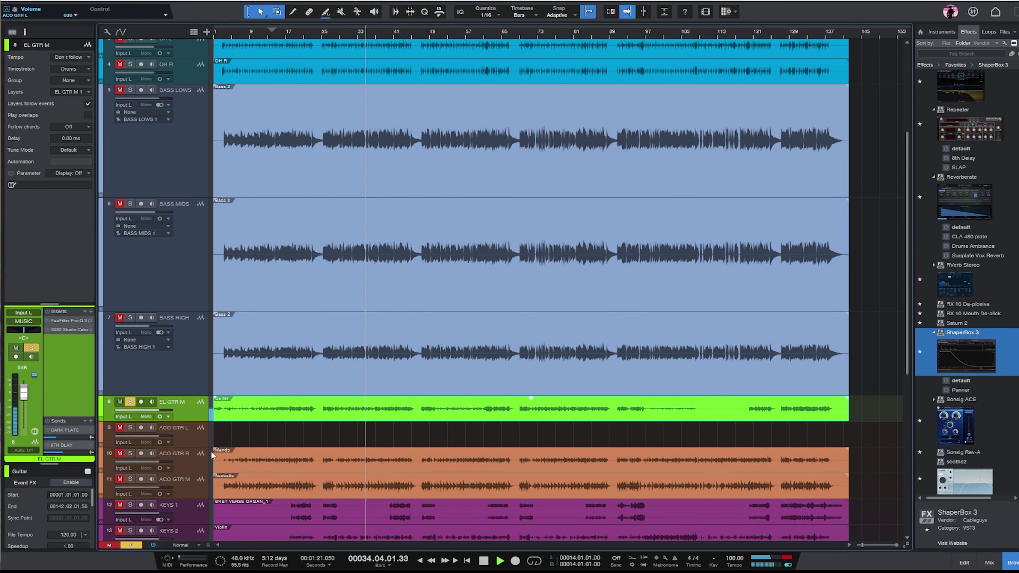
drag(195, 421, 195, 461)
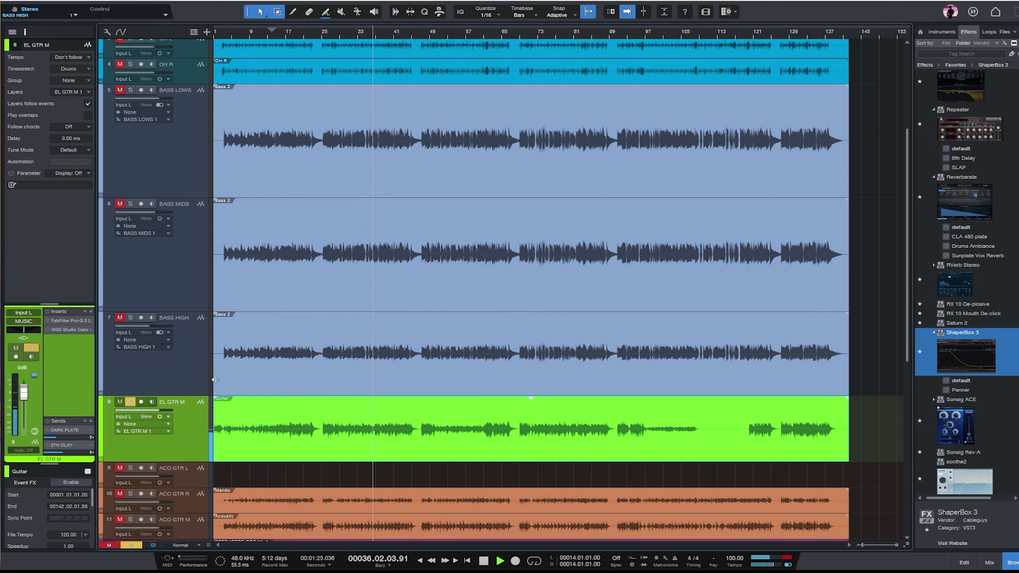
scroll(428, 343, down, 4)
key(space)
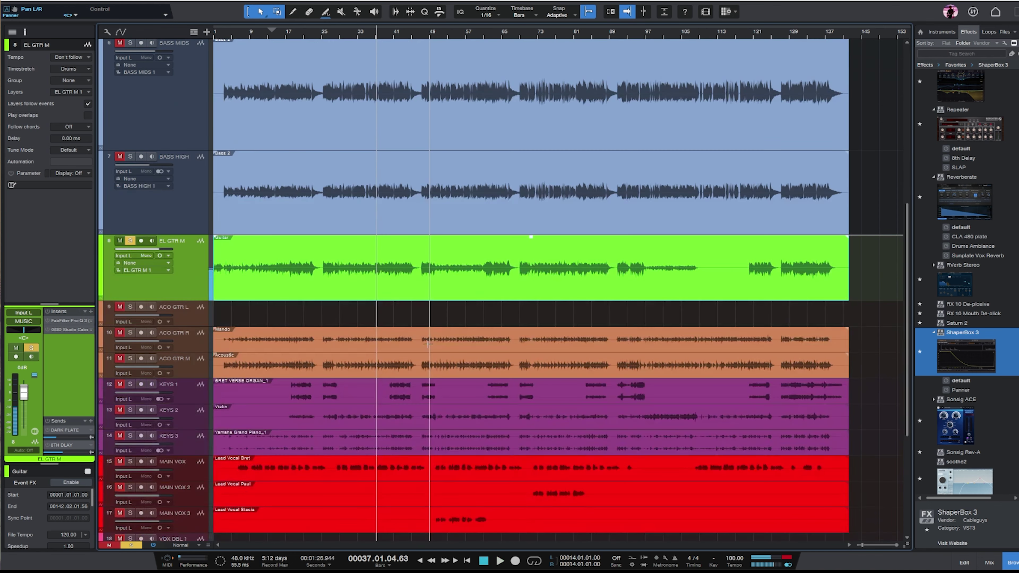
- Solo and play KEYS 3 in place of EL GTR M, and enlarge its track in the arrangement
scroll(428, 343, down, 1)
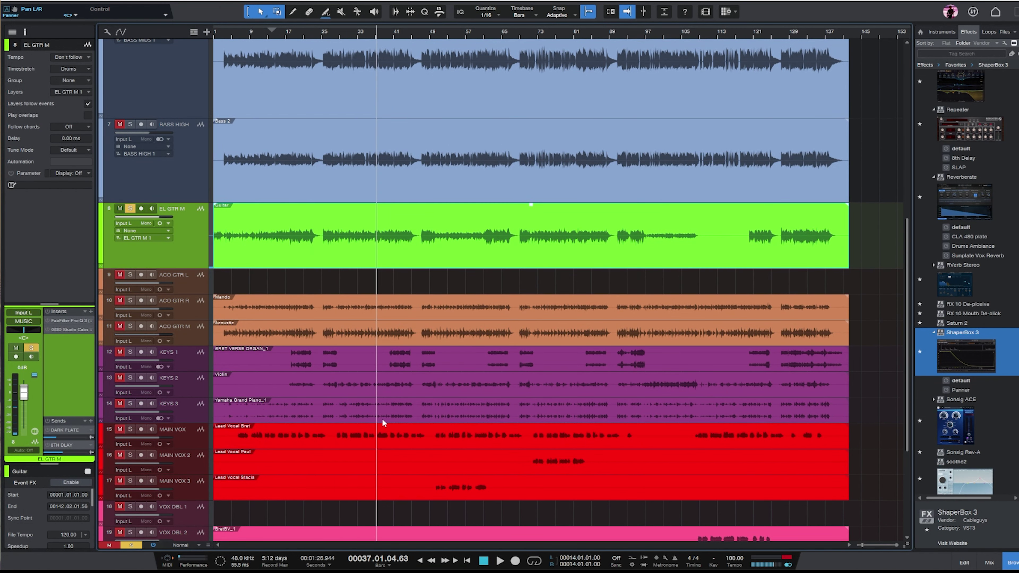
click(132, 404)
click(131, 209)
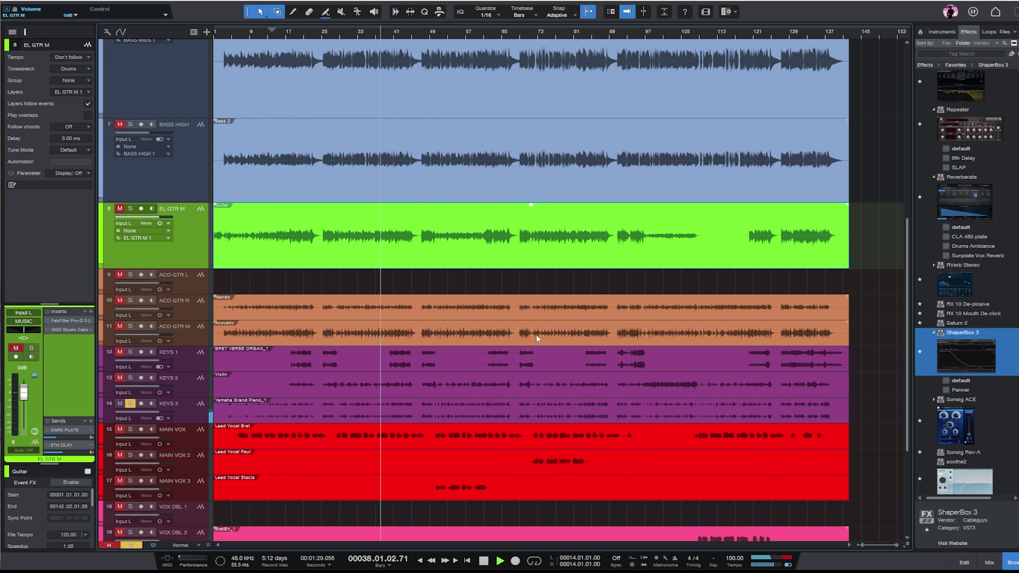
click(188, 411)
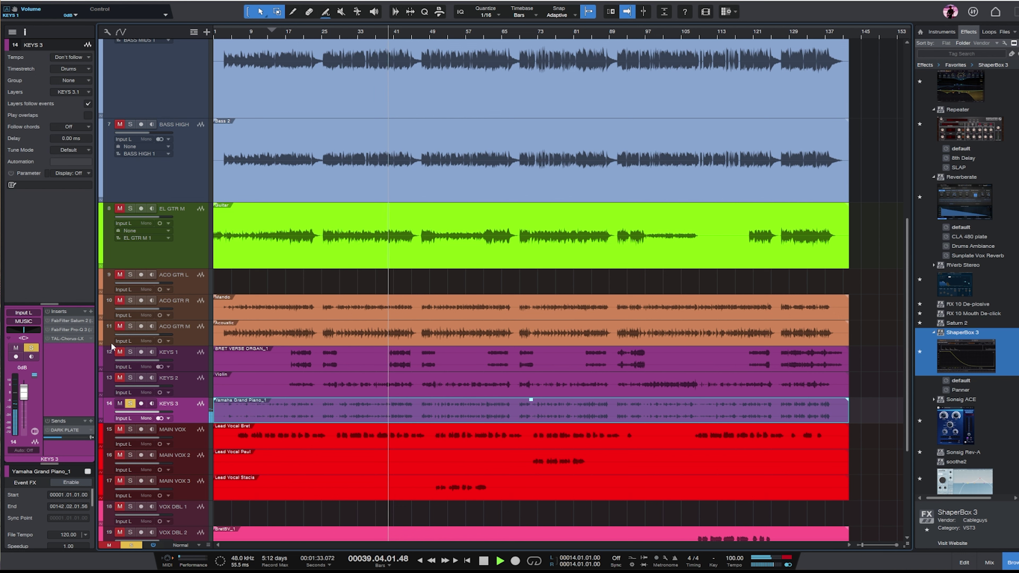
key(space)
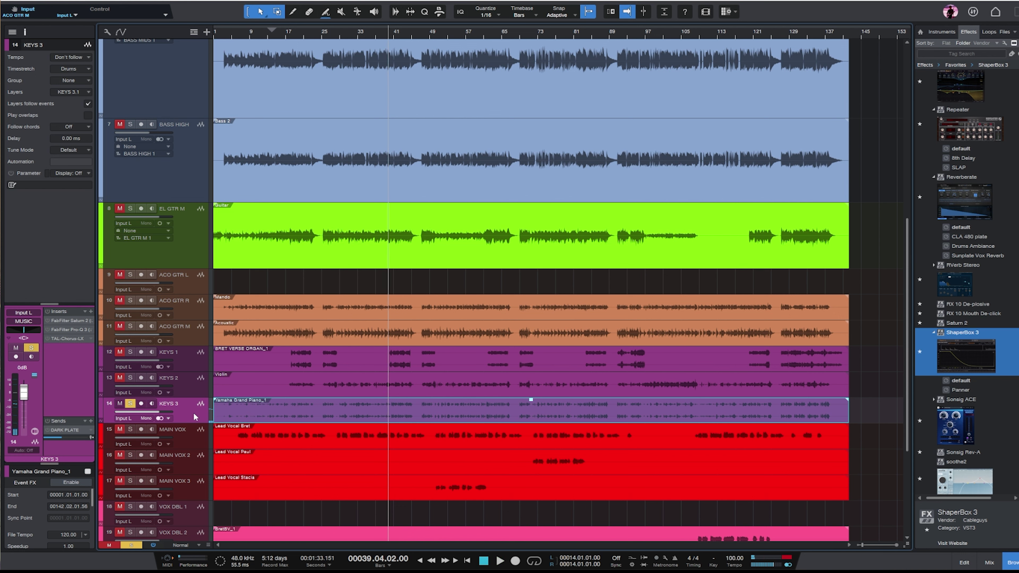
drag(195, 425, 193, 470)
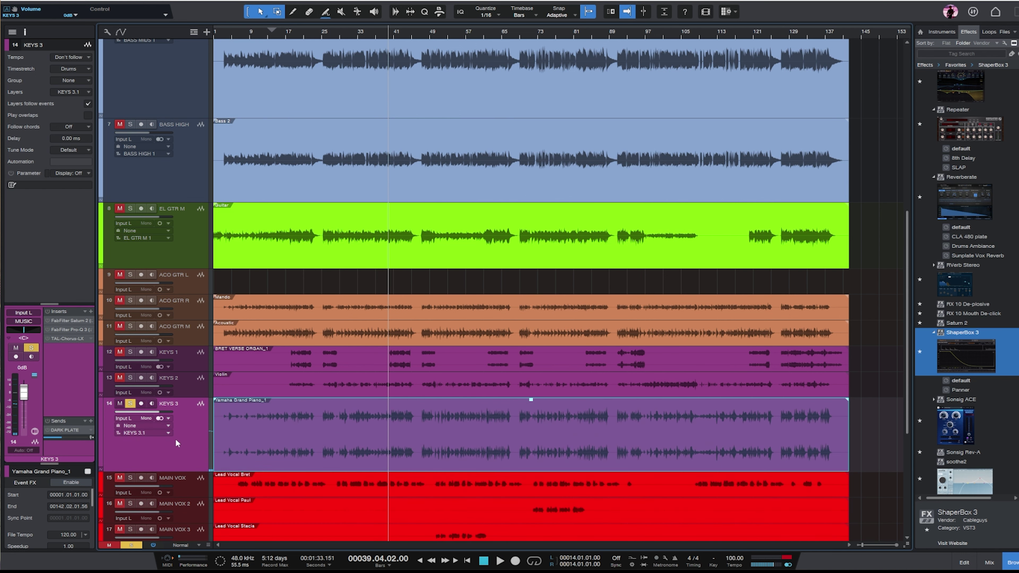
- Open Pro-Q 3 on KEYS 3 and shift both bands up to about 184 Hz for the high-pass and 701 Hz for the bell
click(66, 329)
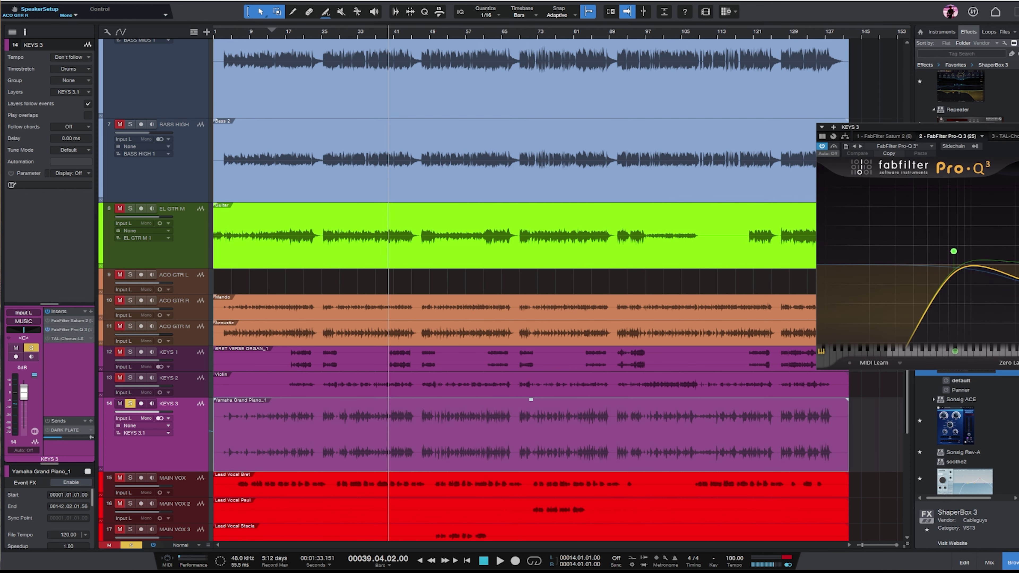
drag(1011, 127, 545, 122)
mouse_move(496, 249)
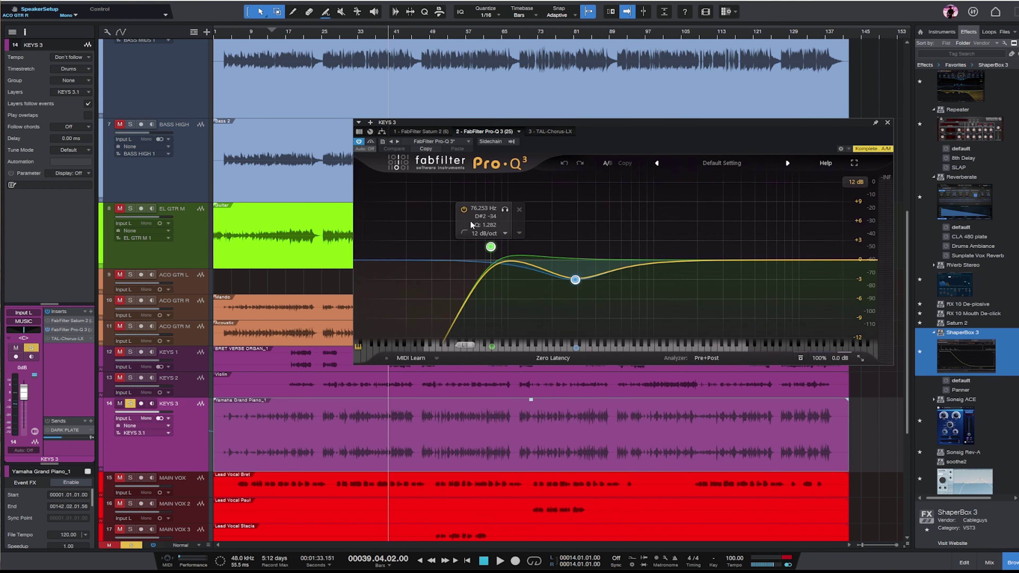
drag(496, 248, 551, 250)
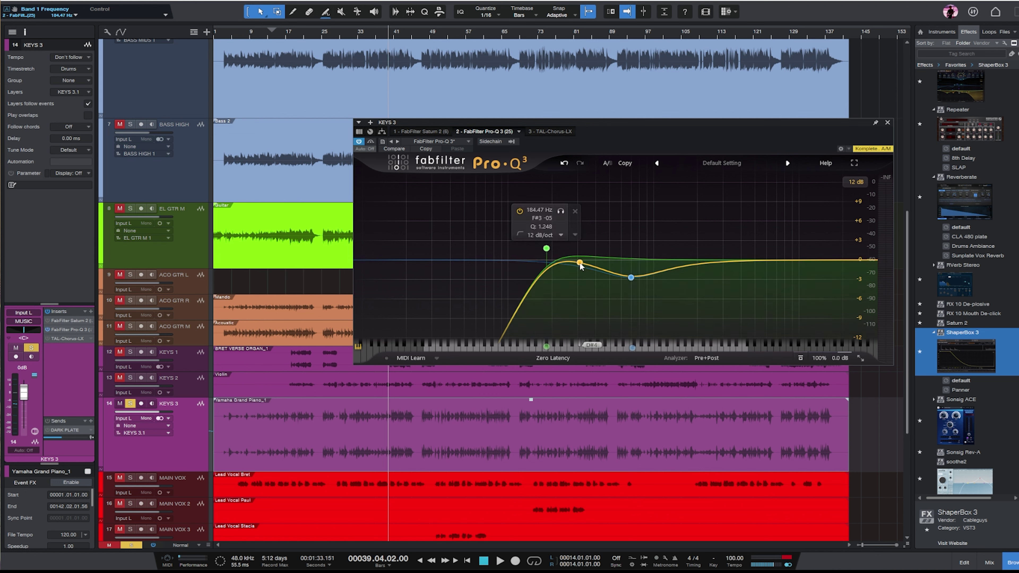
- Add a wide low-mid cut of about 2 dB between the two bands and slightly reduce the existing bell's cut during playback
click(570, 275)
scroll(570, 275, down, 3)
key(space)
mouse_move(631, 278)
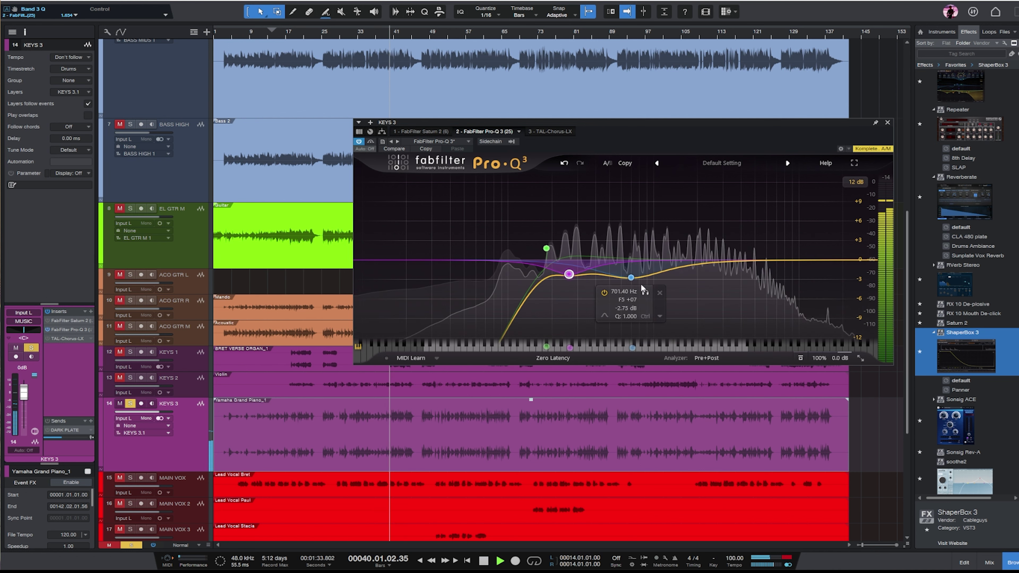
drag(631, 278, 625, 271)
- Cut KEYS 3 by about 1.5 dB near 1476 Hz with a Q of about 2.4, and close the equalizer
click(712, 263)
drag(711, 263, 678, 269)
scroll(678, 233, up, 4)
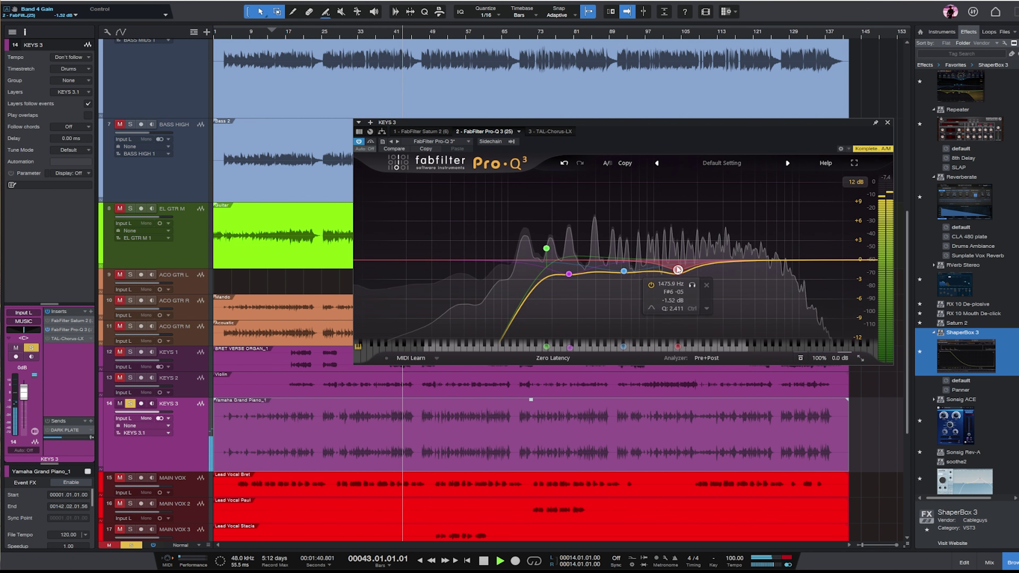
click(887, 122)
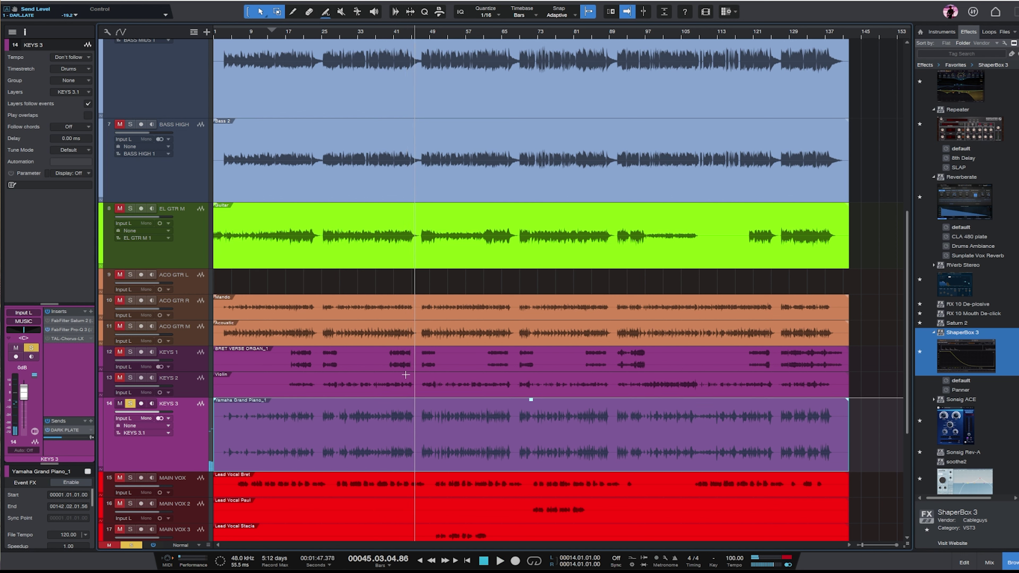
- Unsolo KEYS 3, move its track above EL GTR M and place the playhead at bar 29
click(127, 404)
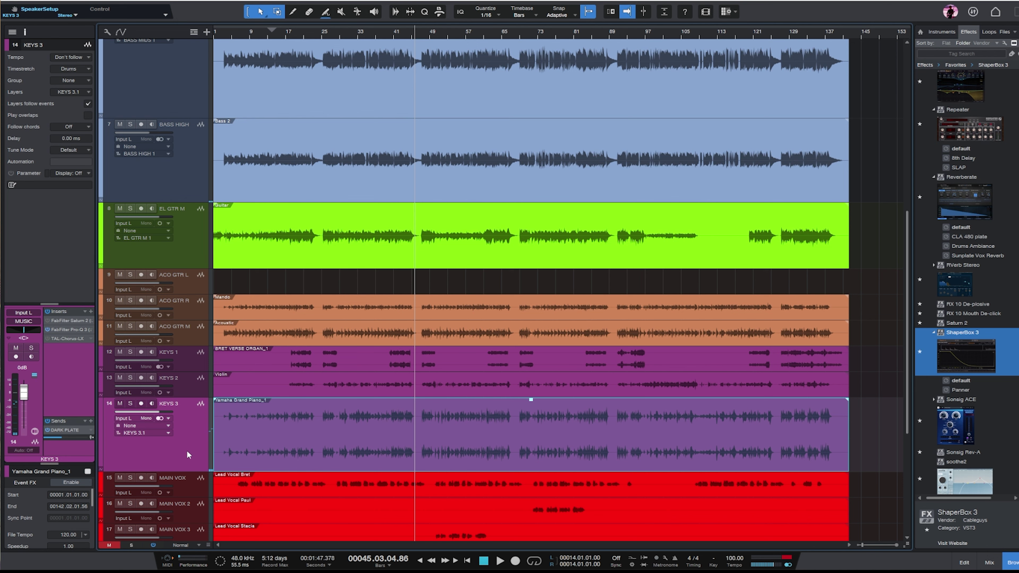
drag(195, 225, 457, 251)
click(181, 339)
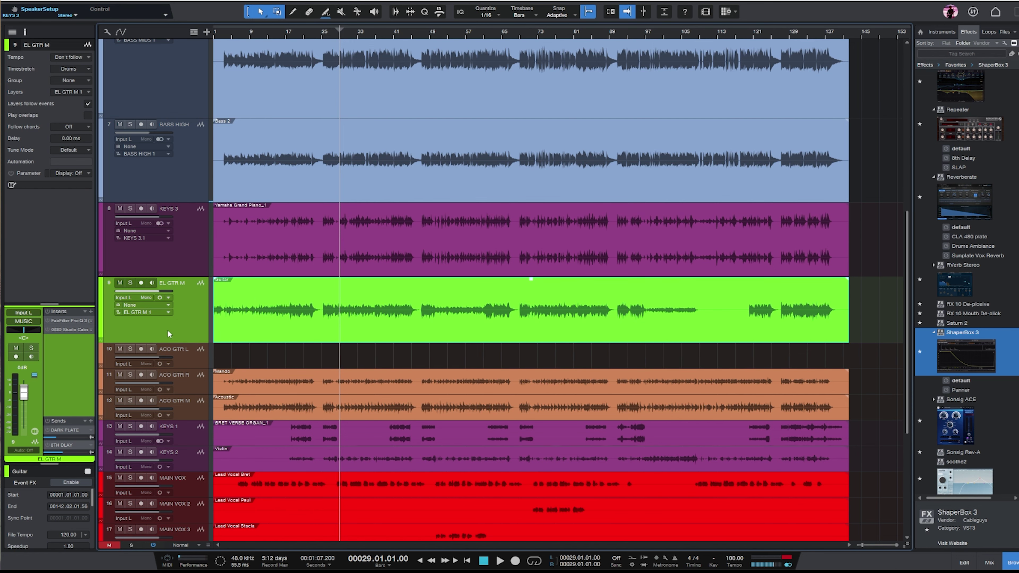
- Audition the soloed tracks from KICK through KEYS 3 starting at bar 29, and clear the solos
click(195, 250)
scroll(195, 250, up, 8)
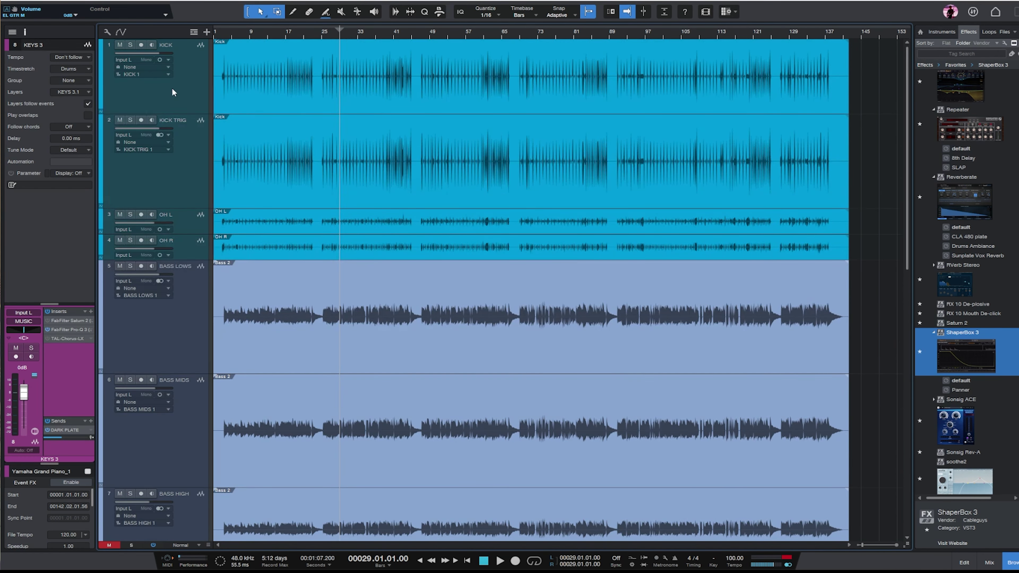
shift+click(174, 93)
key(s)
key(space)
scroll(549, 105, down, 9)
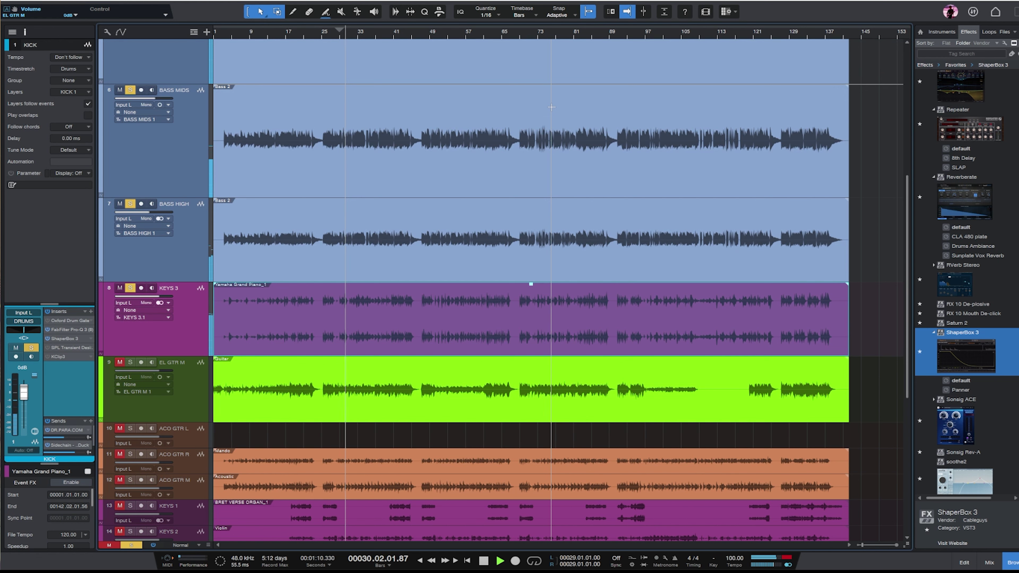
click(134, 296)
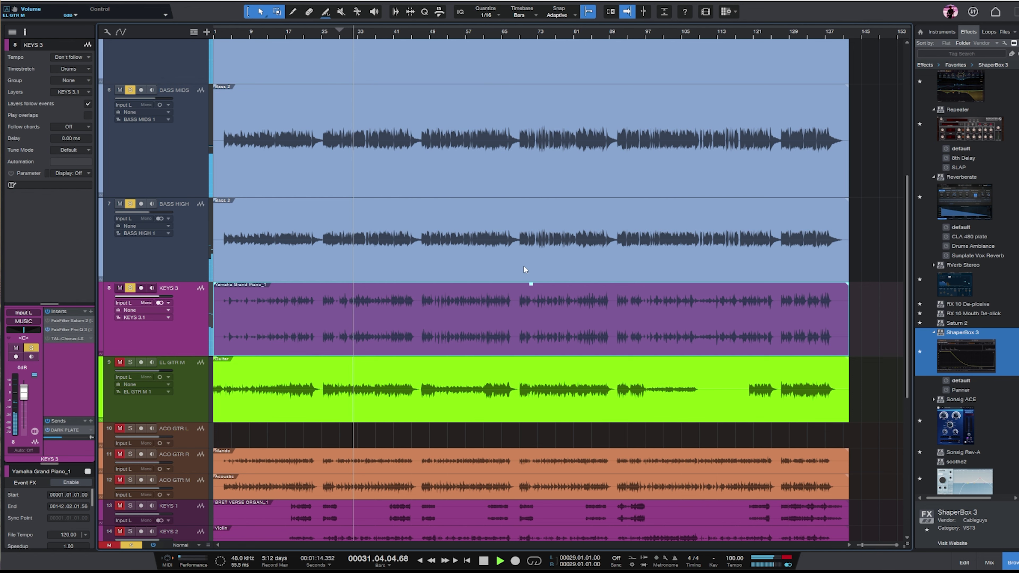
key(space)
click(131, 545)
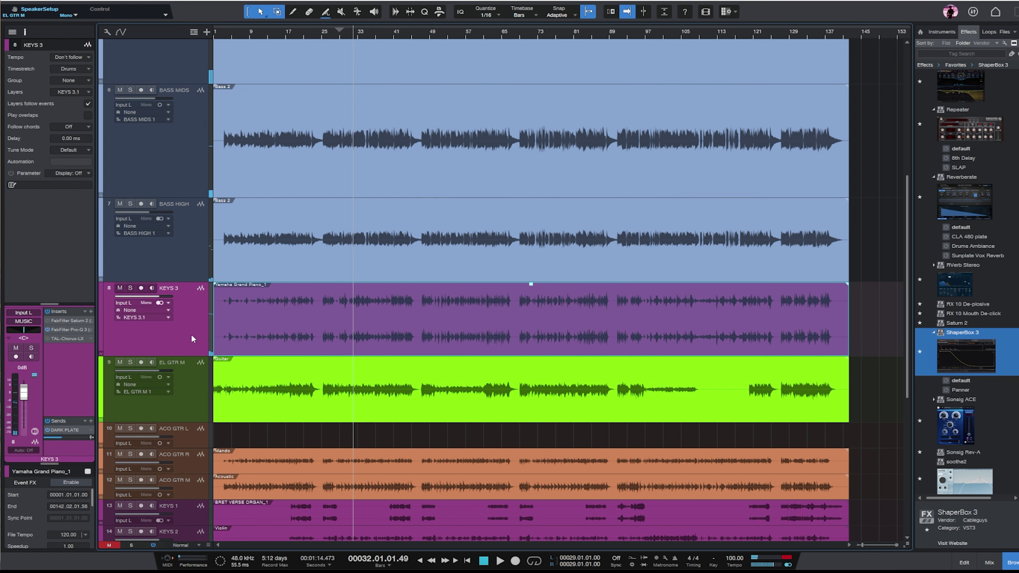
- Pan EL GTR M hard left and lower its level to -3.8 dB
click(225, 385)
scroll(235, 245, down, 2)
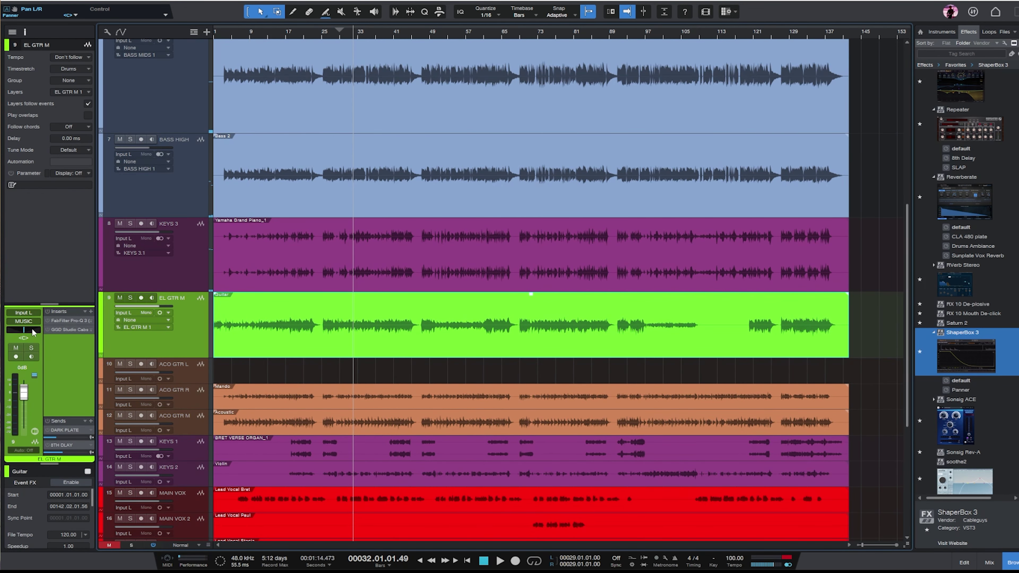
drag(33, 331, 10, 332)
- In EL GTR M's equalizer, raise the low cut to about 374 Hz and lower the high cut below 8.9 kHz, audition it soloed and close the equalizer
click(70, 321)
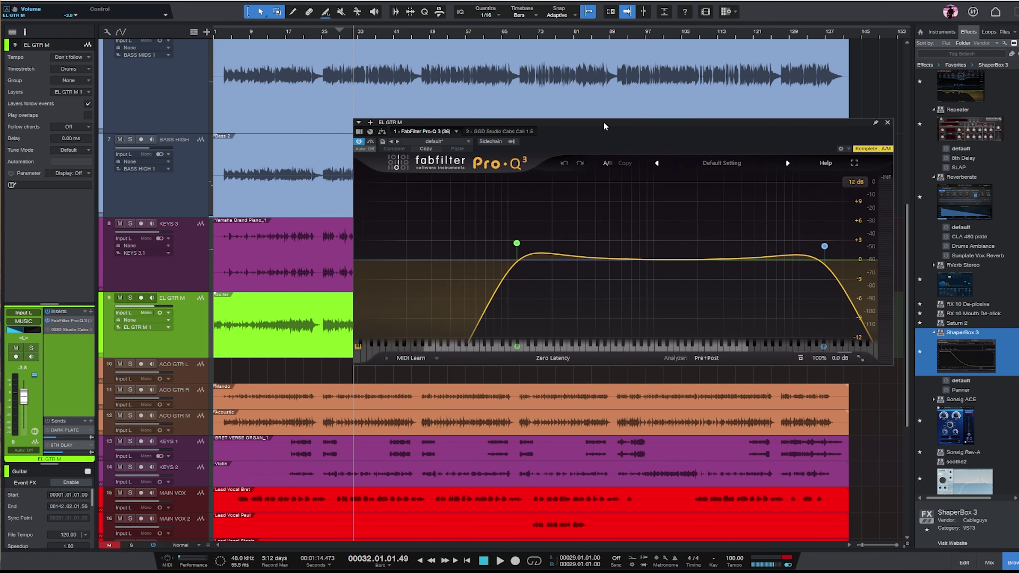
drag(367, 253, 471, 252)
drag(719, 250, 674, 251)
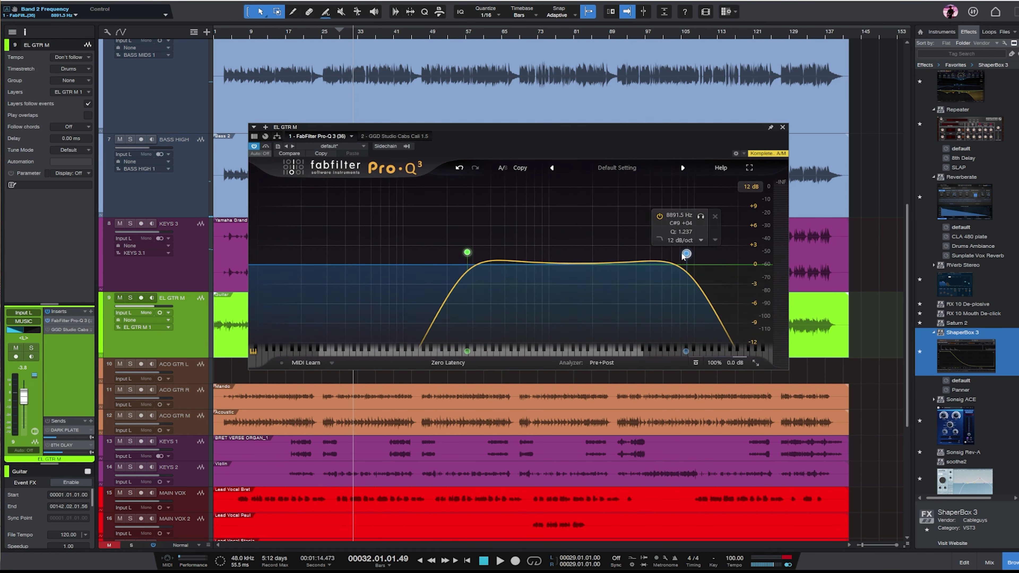
drag(465, 252, 486, 255)
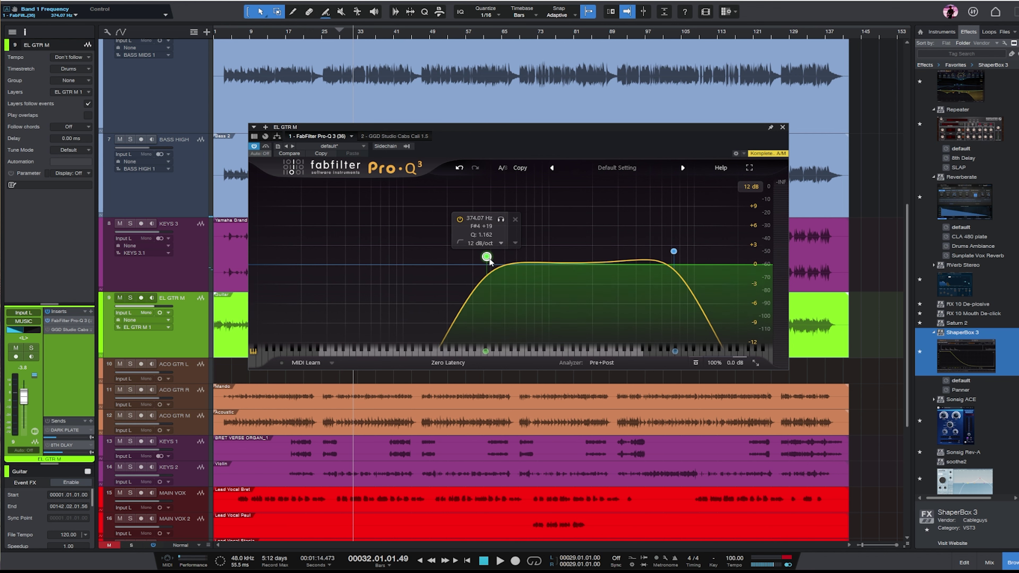
key(space)
key(s)
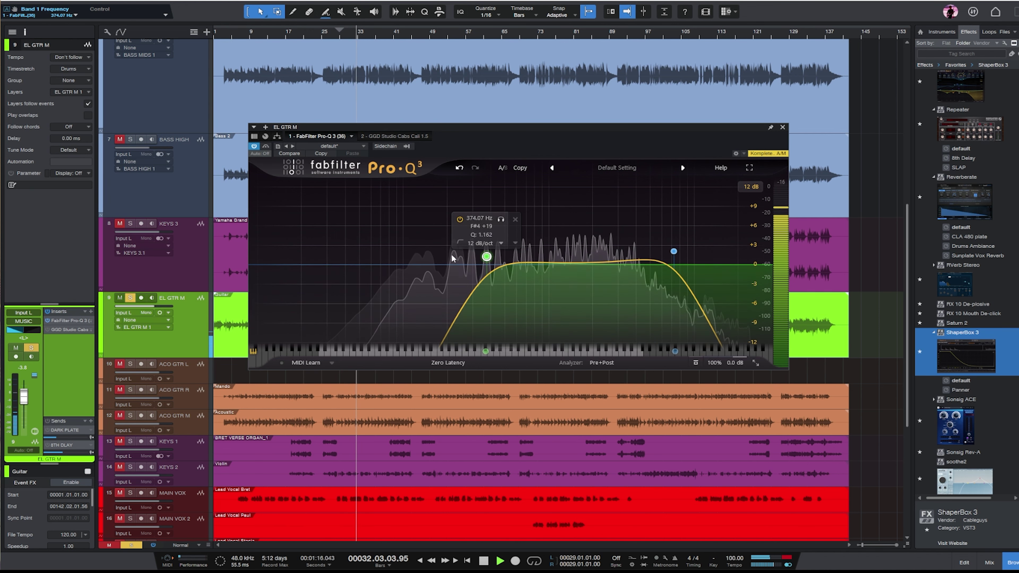
click(782, 127)
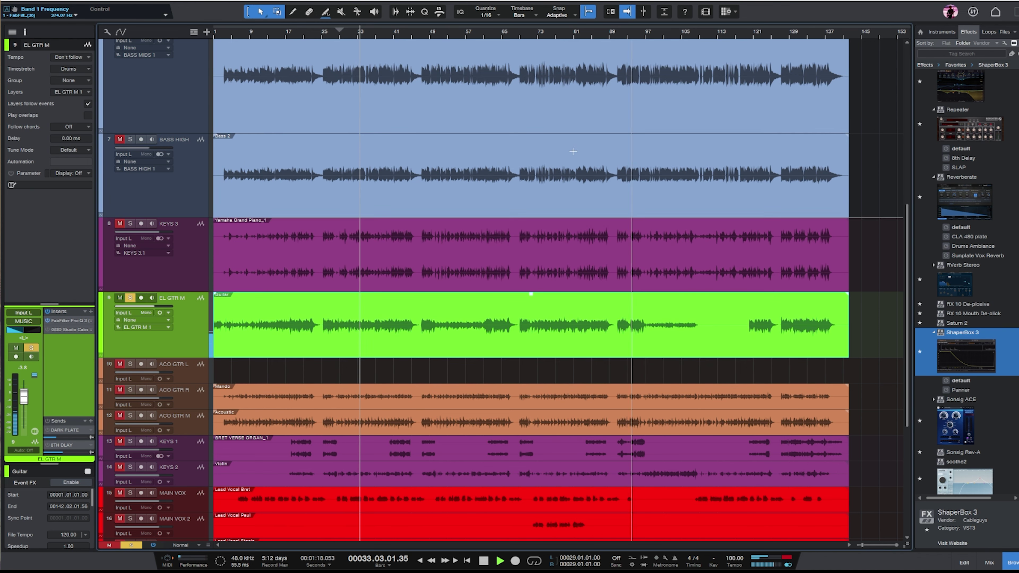
- Enable EL GTR M's DARK PLATE send at -29 dB, stop playback and clear the solo
click(50, 431)
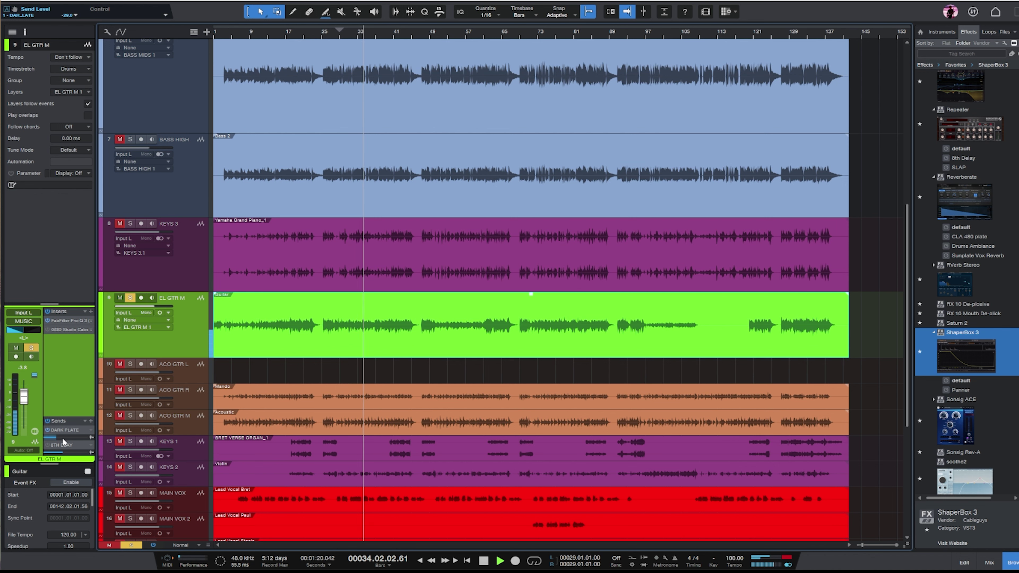
drag(57, 438, 73, 384)
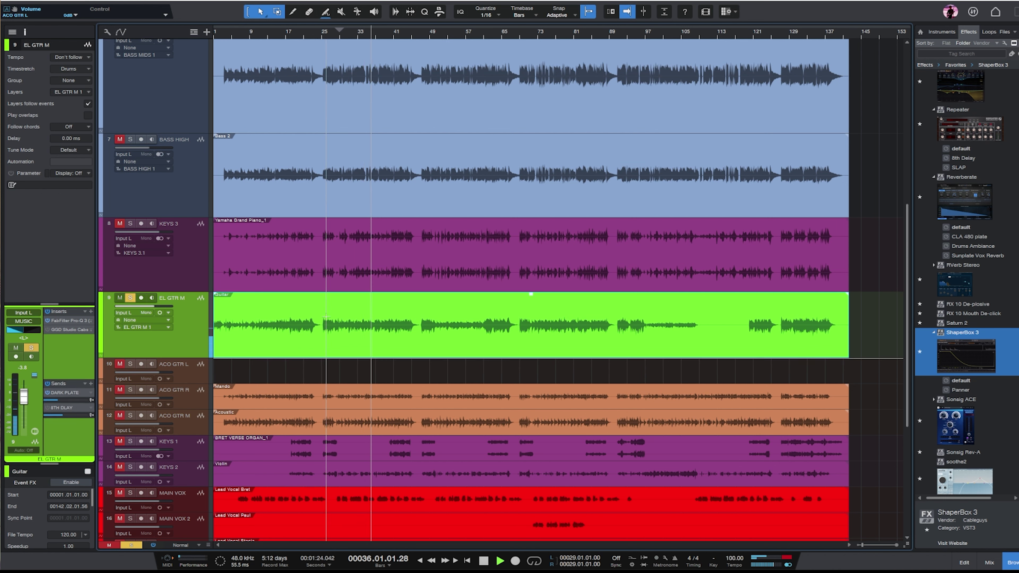
key(space)
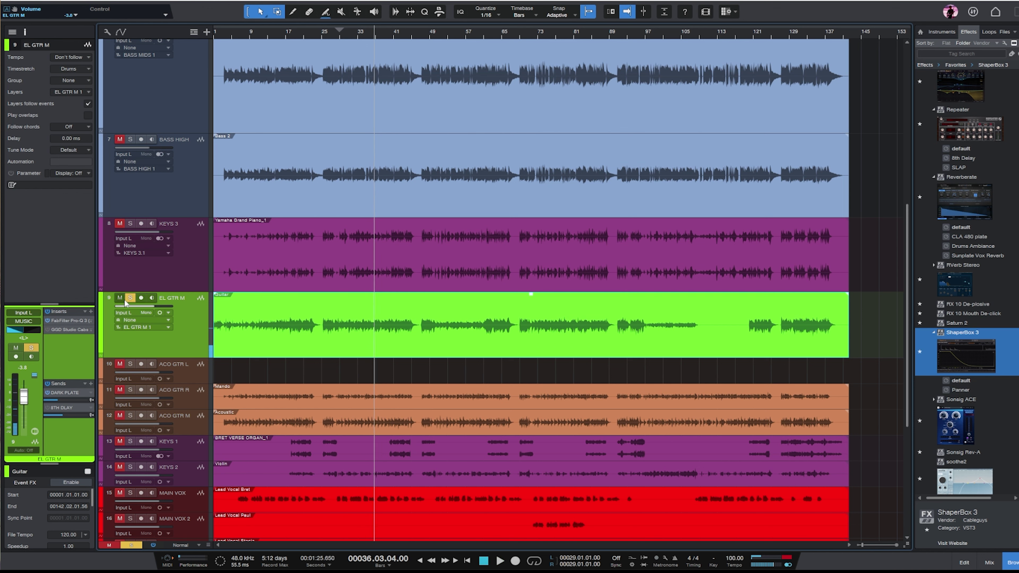
click(129, 299)
- Remove the empty ACO GTR L track
click(184, 399)
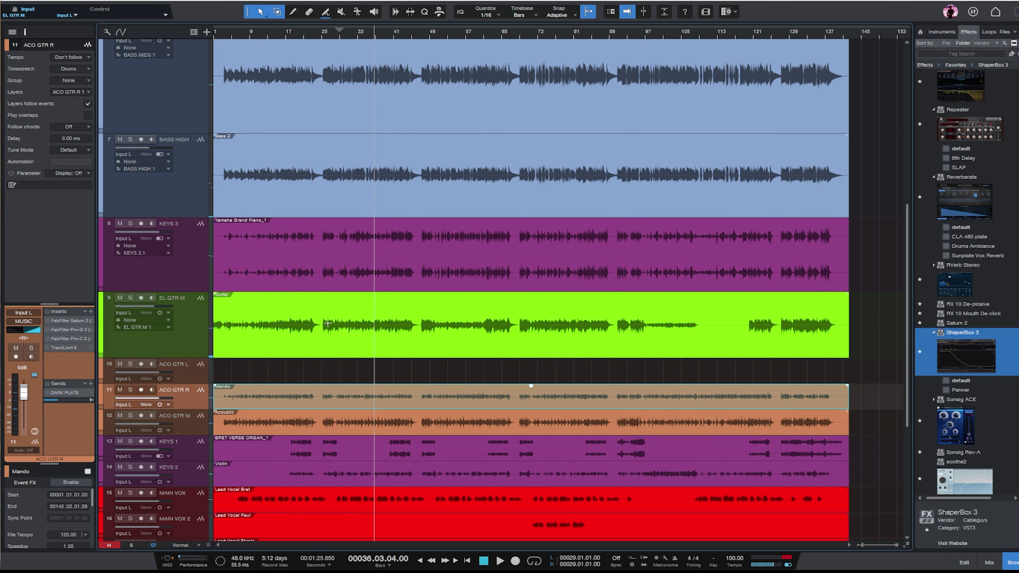
click(197, 357)
click(195, 367)
key(shift+t)
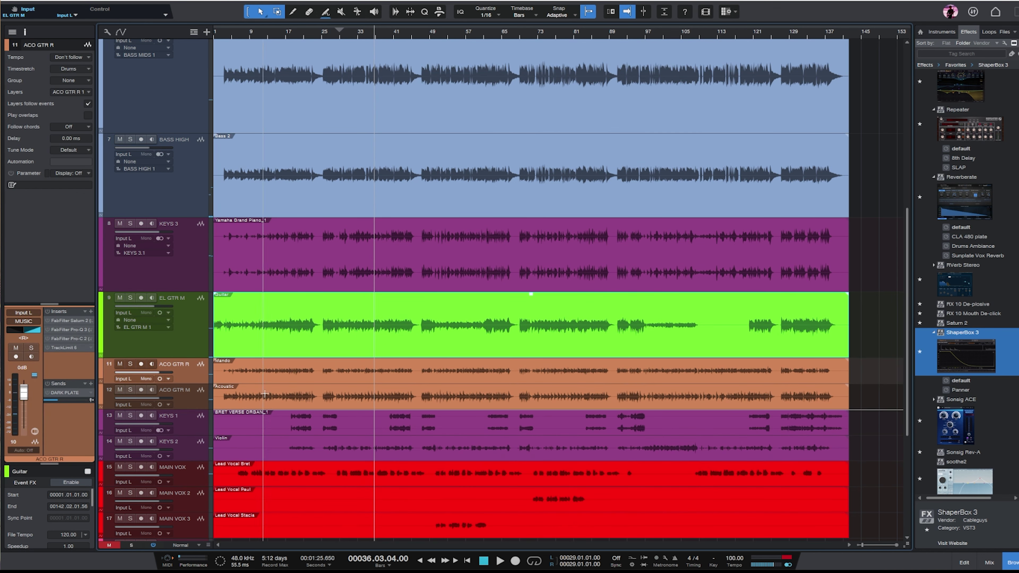
- Solo ACO GTR R, pan it to R37 and set its level to -2.5 dB
key(s)
click(192, 373)
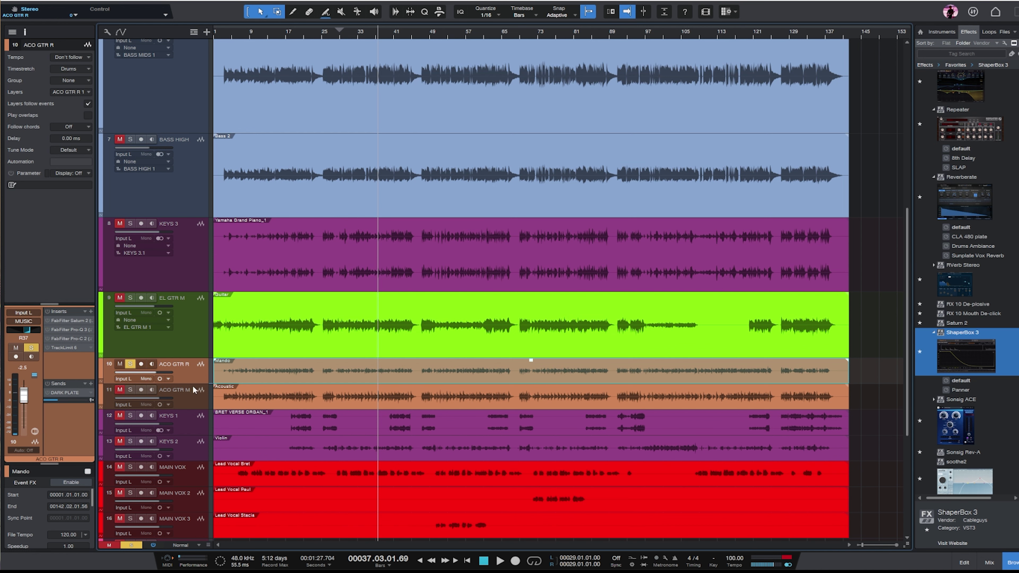
- Open ACO GTR R's Pro-Q 3 equalizer and raise its low cut to about 600 Hz during playback
click(76, 324)
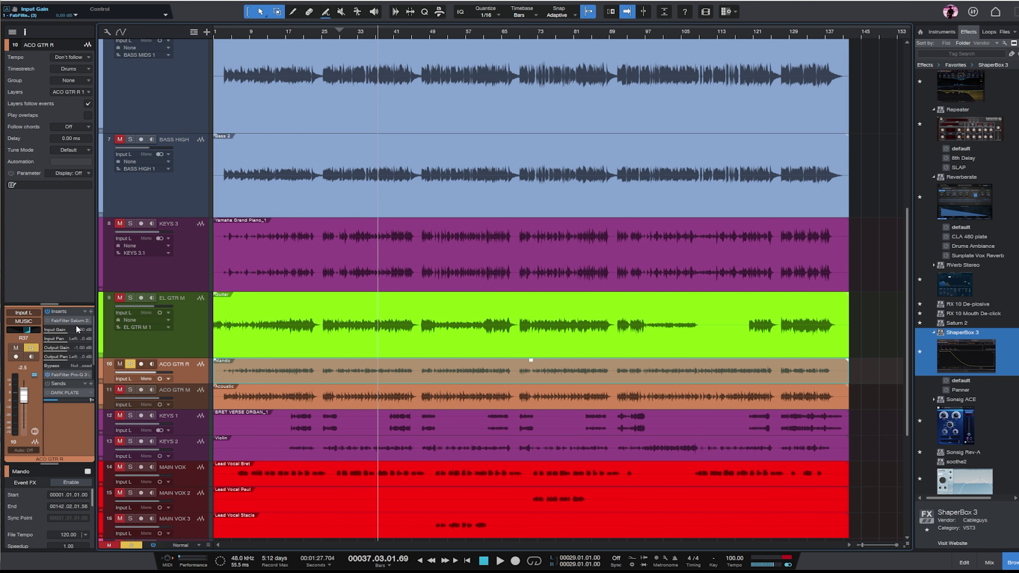
click(74, 321)
double_click(70, 330)
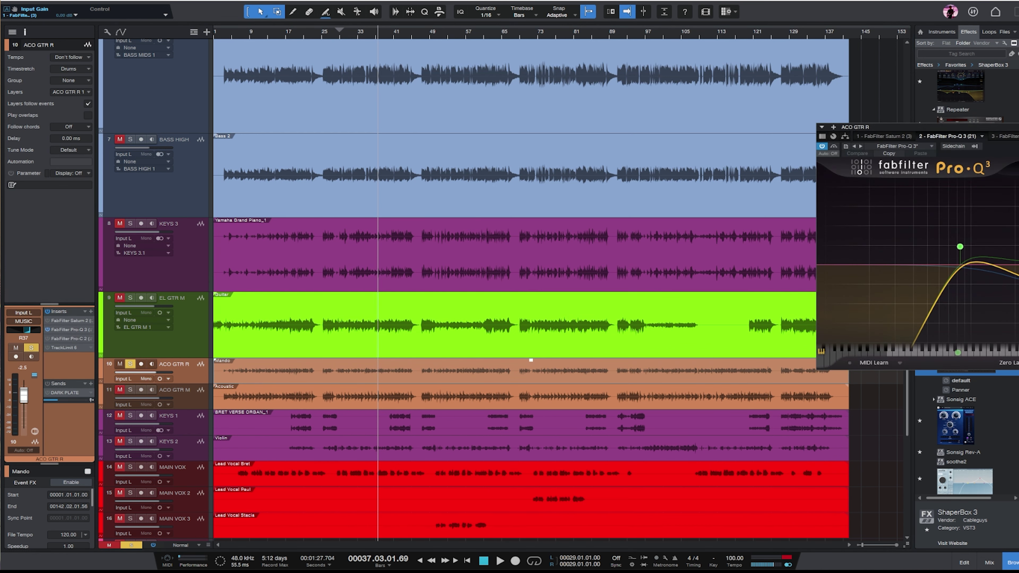
key(space)
mouse_move(441, 251)
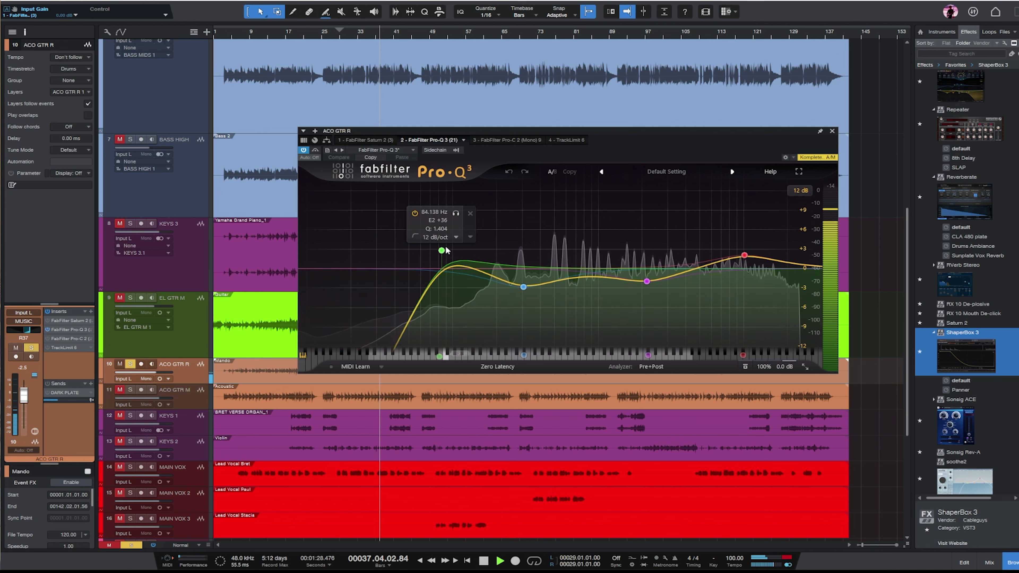
drag(442, 251, 566, 254)
- Add a bell cut of about 5 dB above ACO GTR R's low cut, raise the equalizer output by about 8.4 dB, close it and unsolo
mouse_move(724, 261)
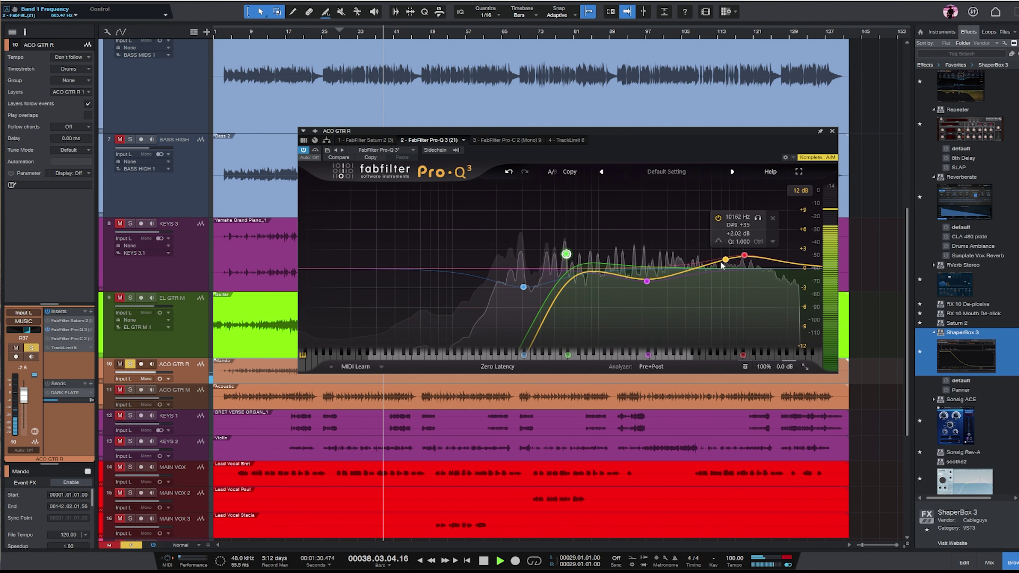
drag(724, 260, 596, 300)
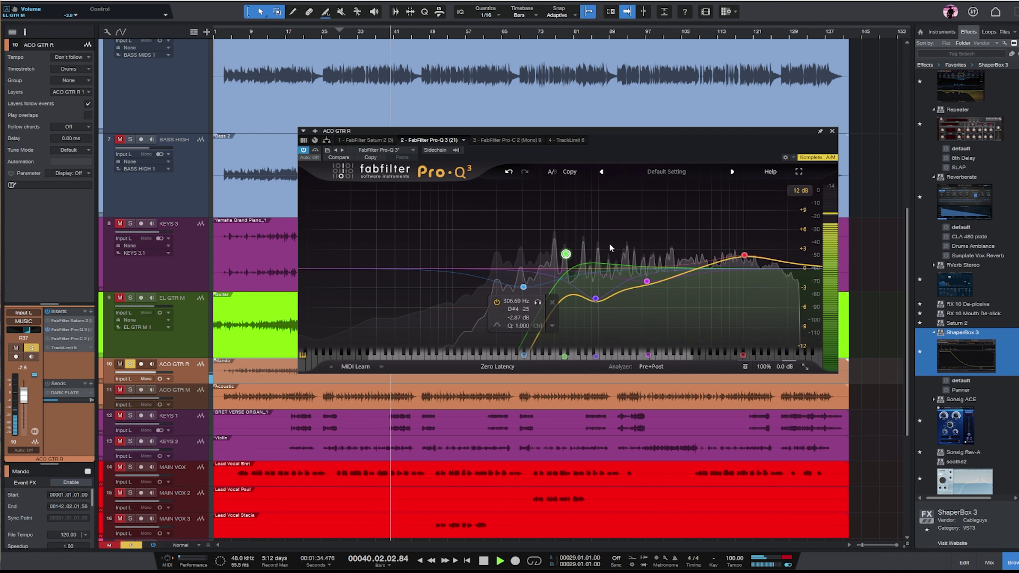
drag(774, 321, 774, 294)
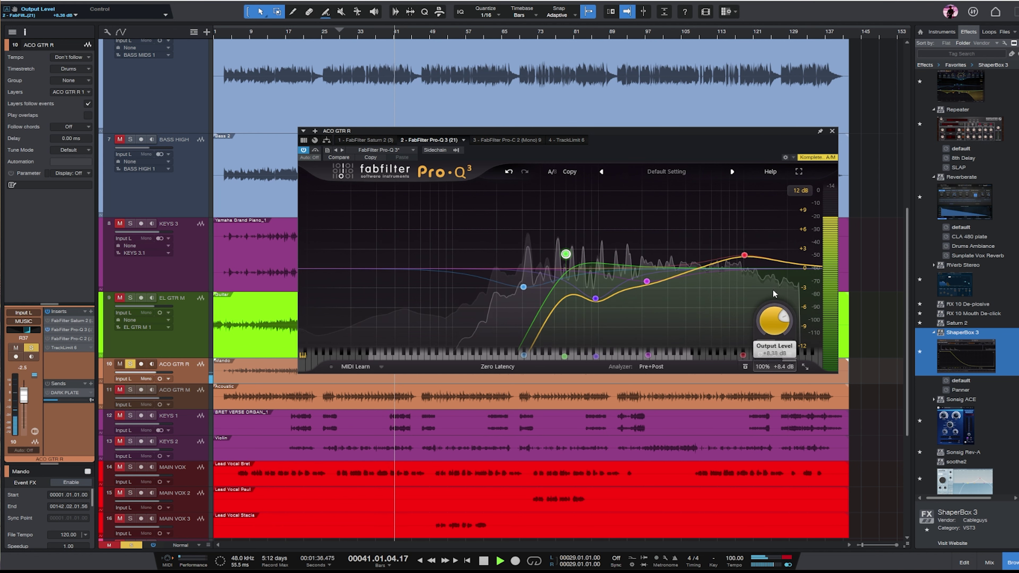
click(832, 131)
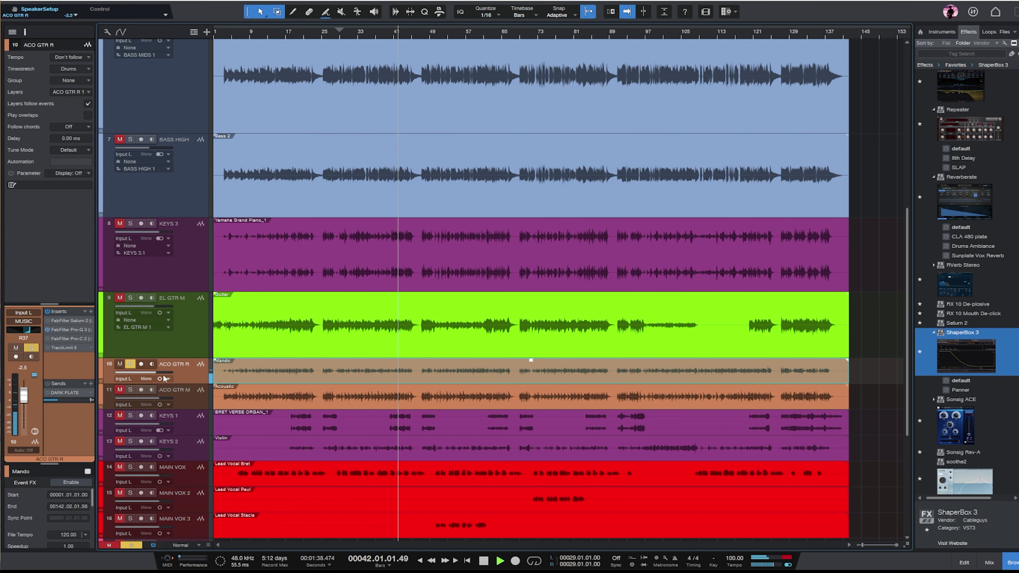
key(space)
click(130, 363)
- Solo ACO GTR M with playback from bar 35 and pan it hard right
click(188, 396)
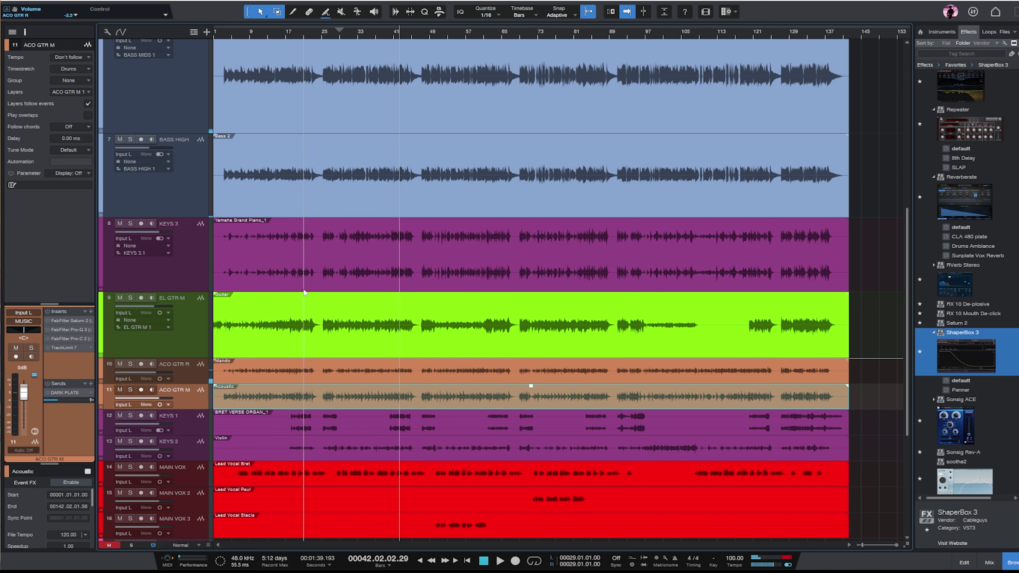
click(369, 34)
key(s)
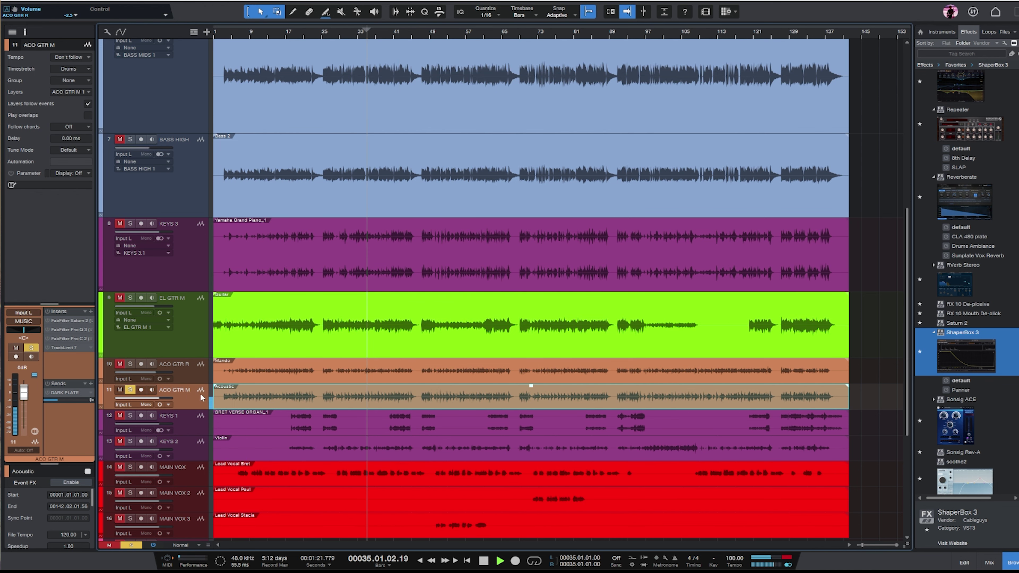
drag(14, 331, 89, 338)
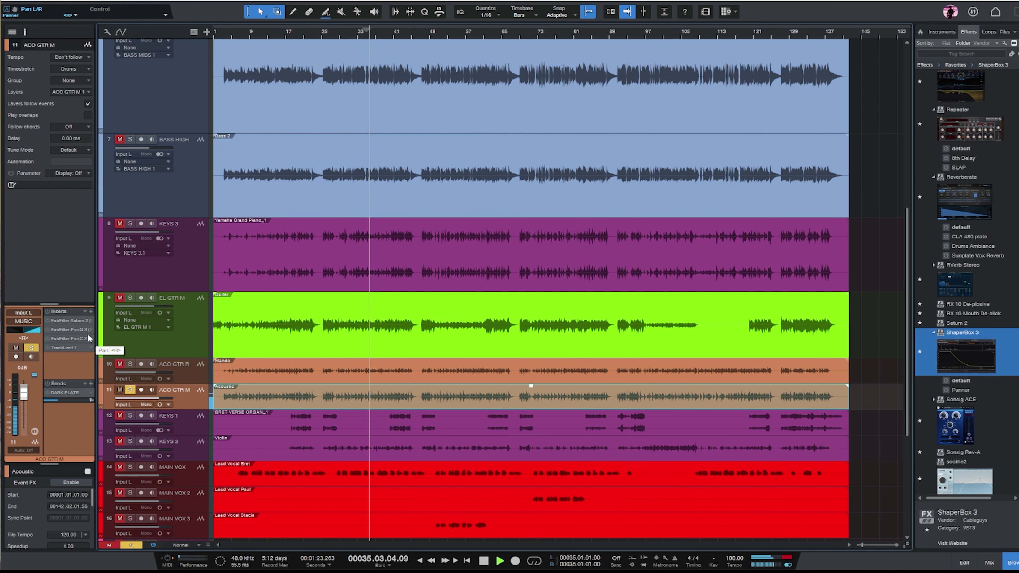
- Equalize ACO GTR M with a cut of about 3.9 dB at 432 Hz and another of about 6.3 dB just above the low cut
click(59, 329)
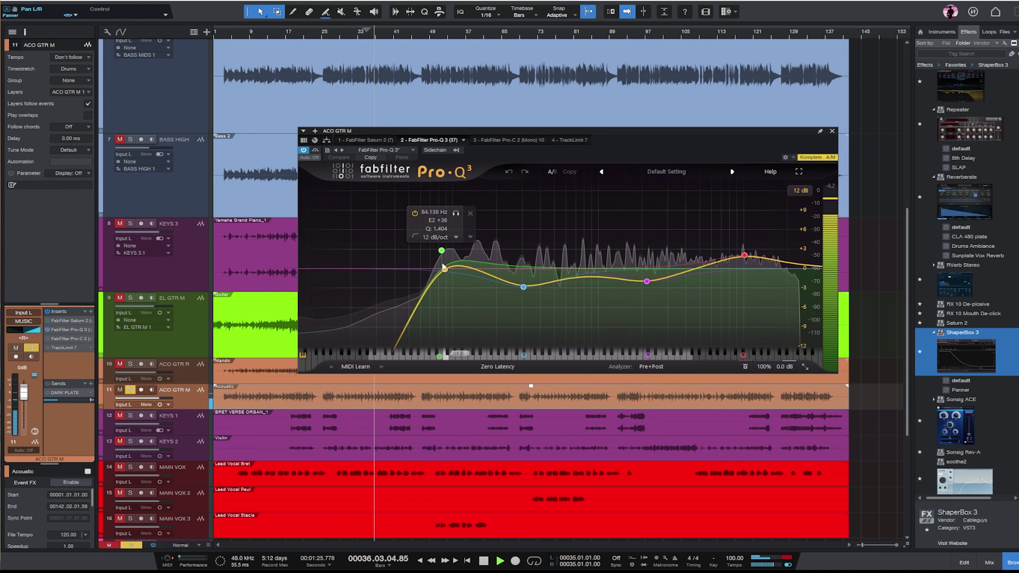
drag(442, 251, 546, 298)
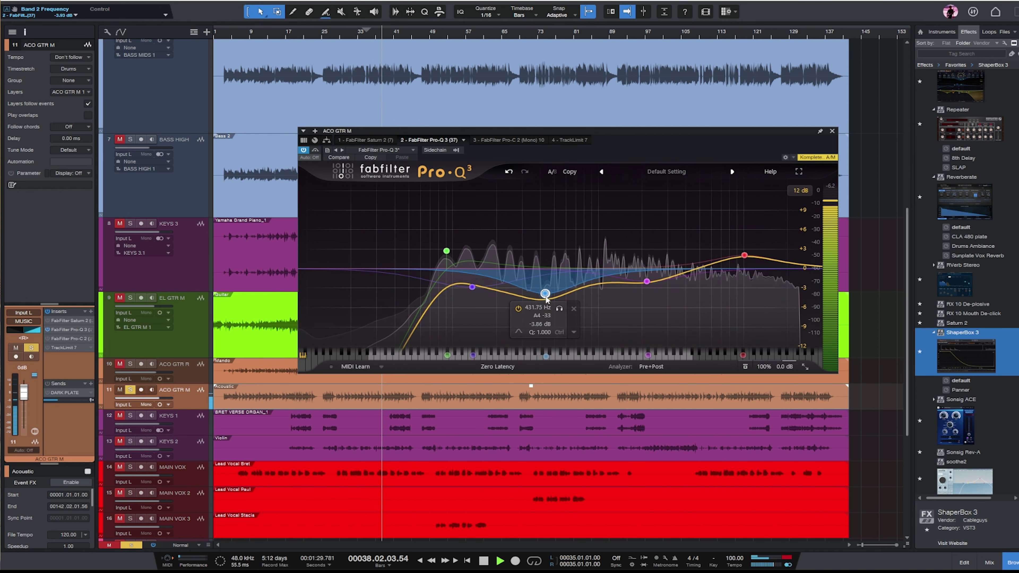
drag(472, 287, 471, 309)
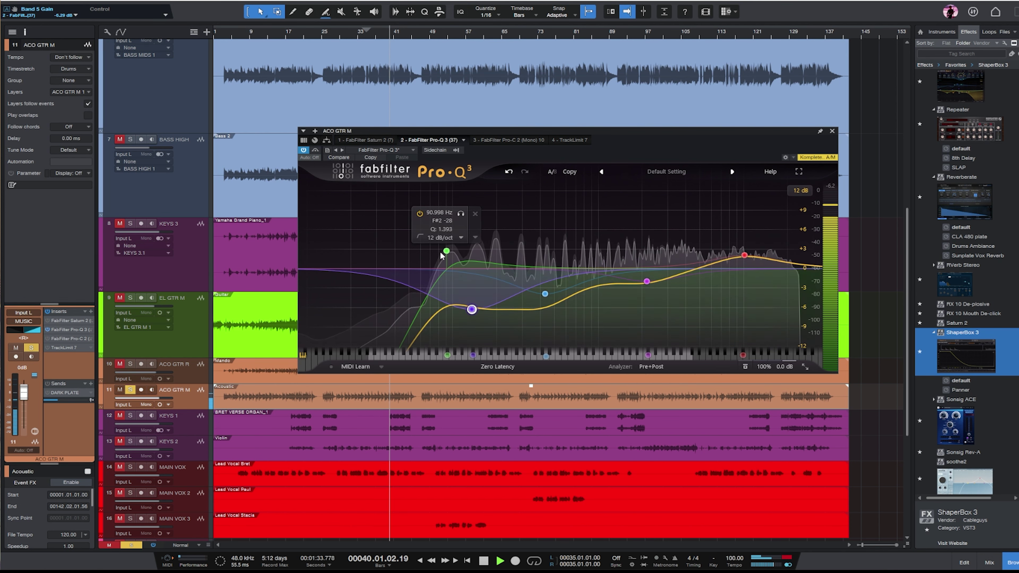
- Raise ACO GTR M's low cut to about 123 Hz, close the equalizer, stop playback and clear the solo
drag(444, 252, 466, 252)
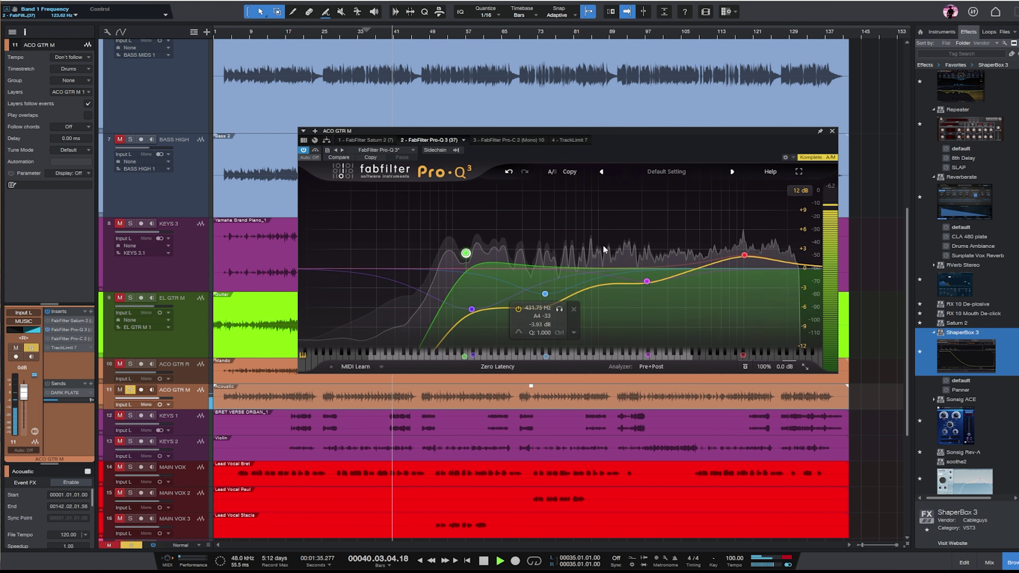
click(831, 132)
key(space)
key(s)
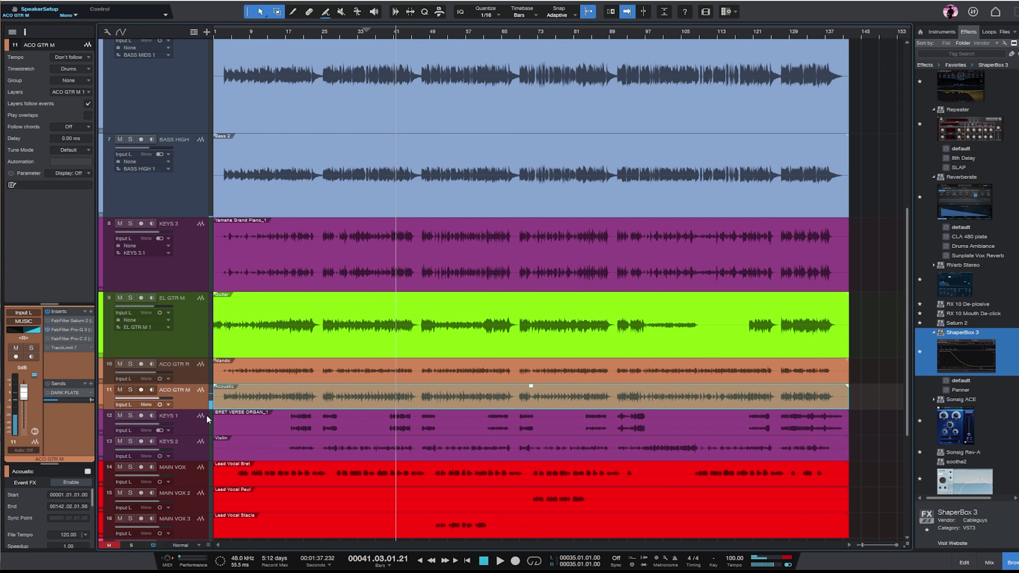
- Place the playhead at bar 21 and solo KEYS 1 for playback
click(317, 35)
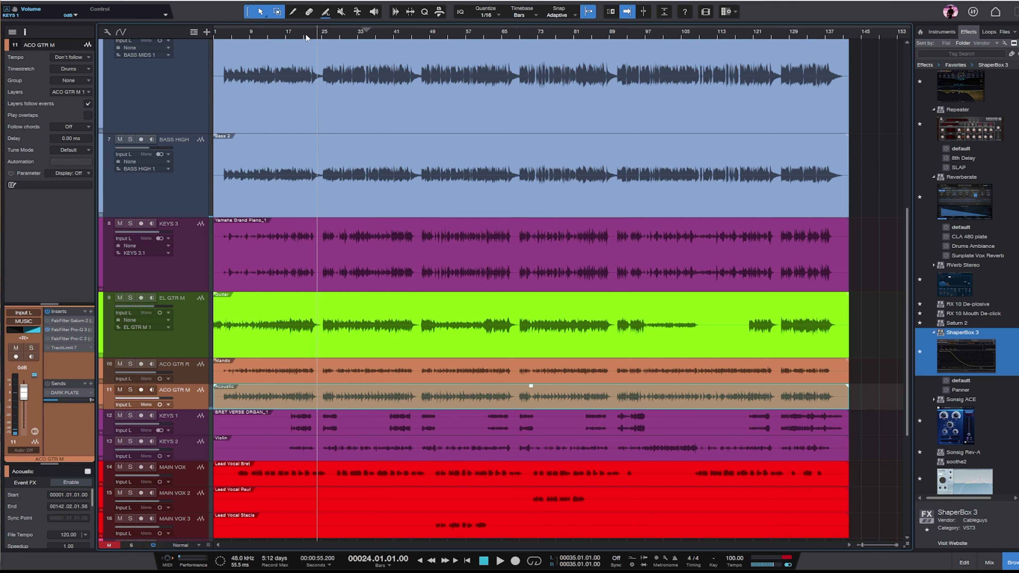
click(303, 34)
key(s)
key(s)
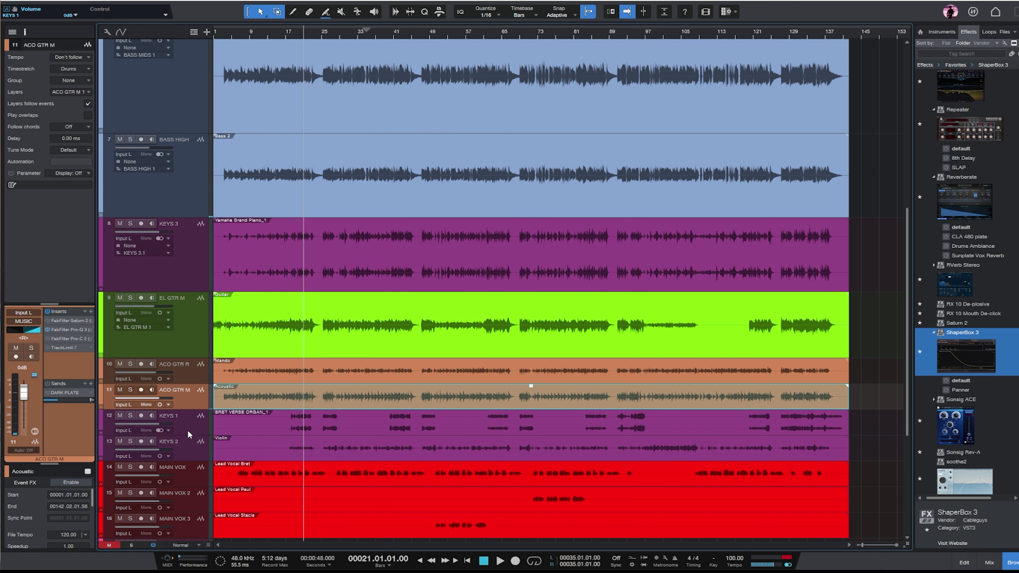
click(188, 427)
key(s)
key(space)
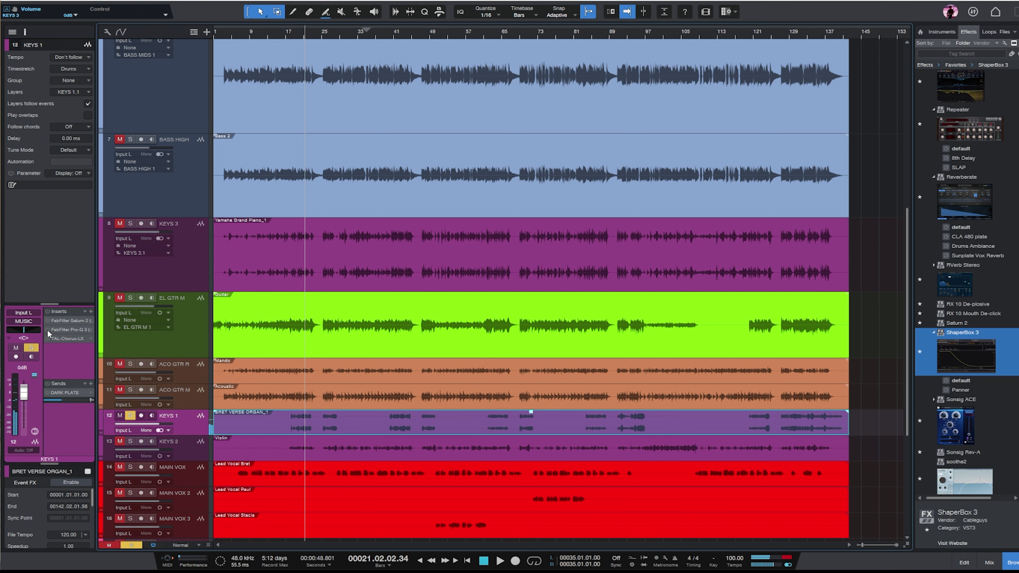
- In KEYS 1's Pro-Q 3 equalizer, shift the low cut to about 469 Hz together with the bell cut to about 1784 Hz
click(69, 330)
drag(1015, 127, 472, 140)
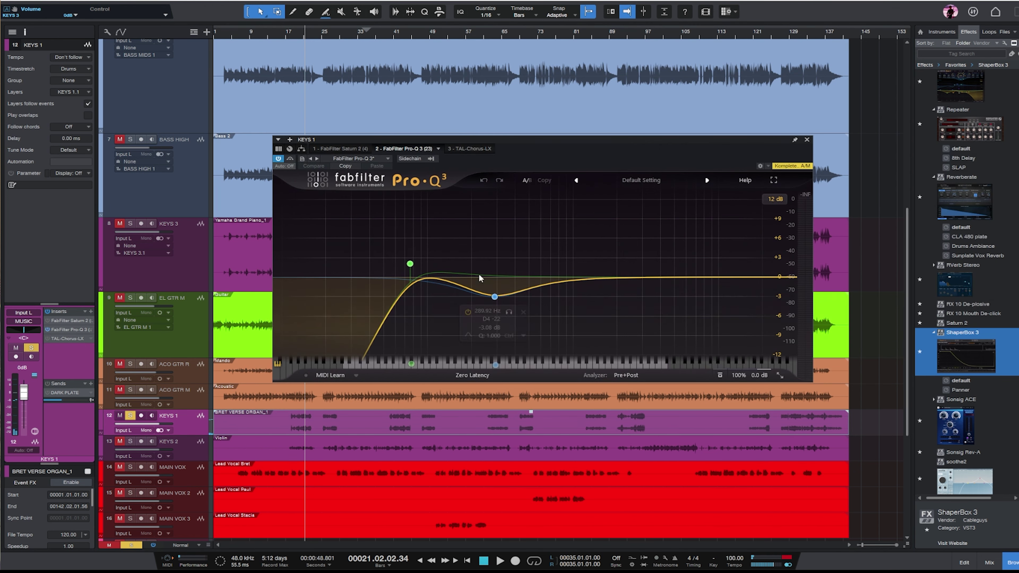
drag(570, 331, 326, 236)
drag(409, 264, 524, 266)
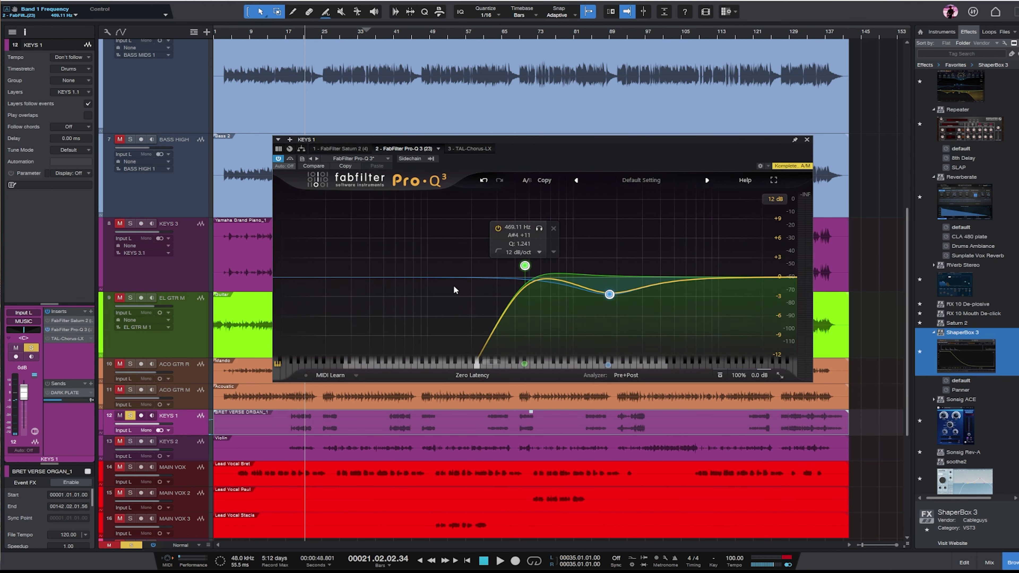
- During playback, raise and soften KEYS 1's low cut, turn the bell into a boost of about 2 dB and add a high cut near 10.5 kHz
key(space)
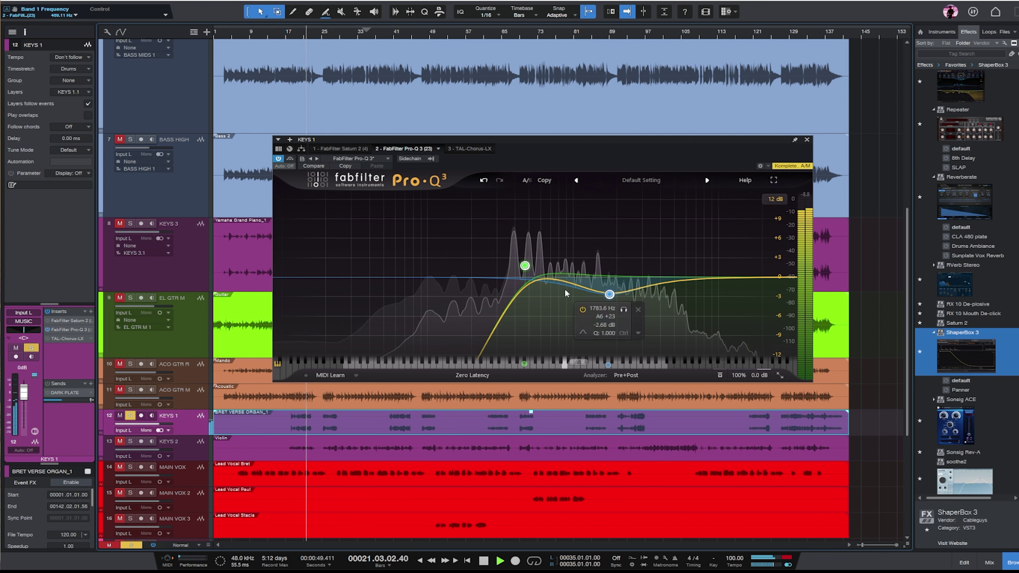
drag(525, 266, 555, 269)
drag(640, 291, 636, 264)
drag(778, 277, 721, 266)
key(space)
- Enable KEYS 1's DARK PLATE send and set its level to -31.7 dB
click(47, 393)
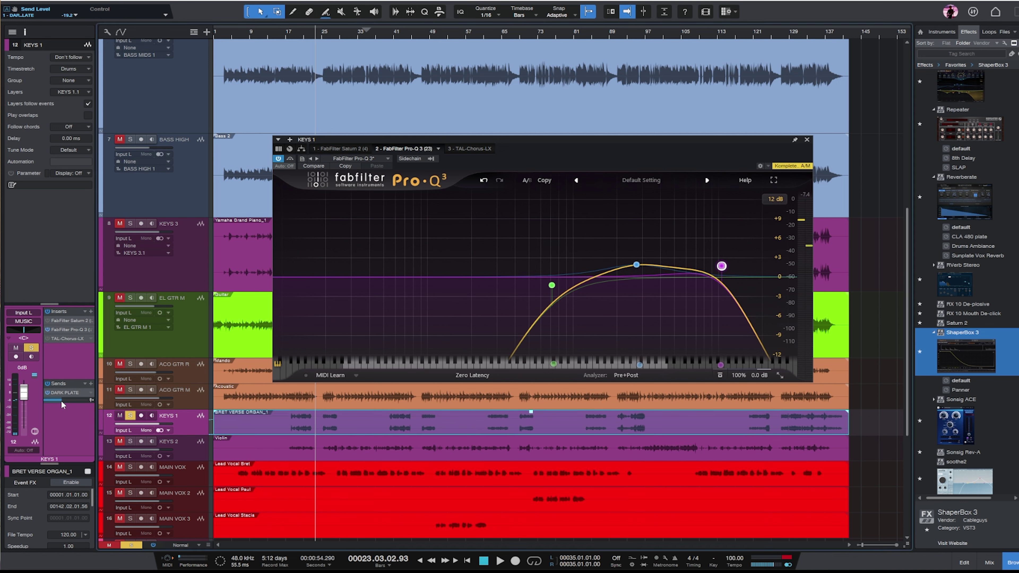
drag(62, 401, 55, 401)
scroll(983, 160, up, 3)
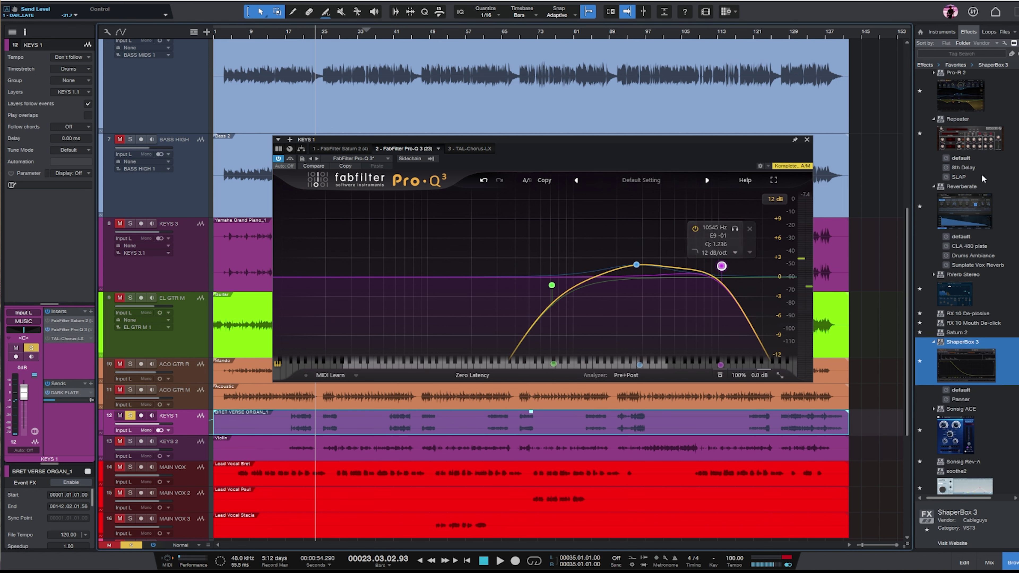
- Add NA Clon Minotaur to the end of KEYS 1's inserts, then lower its gain to 2.3 and raise its treble during playback
click(964, 54)
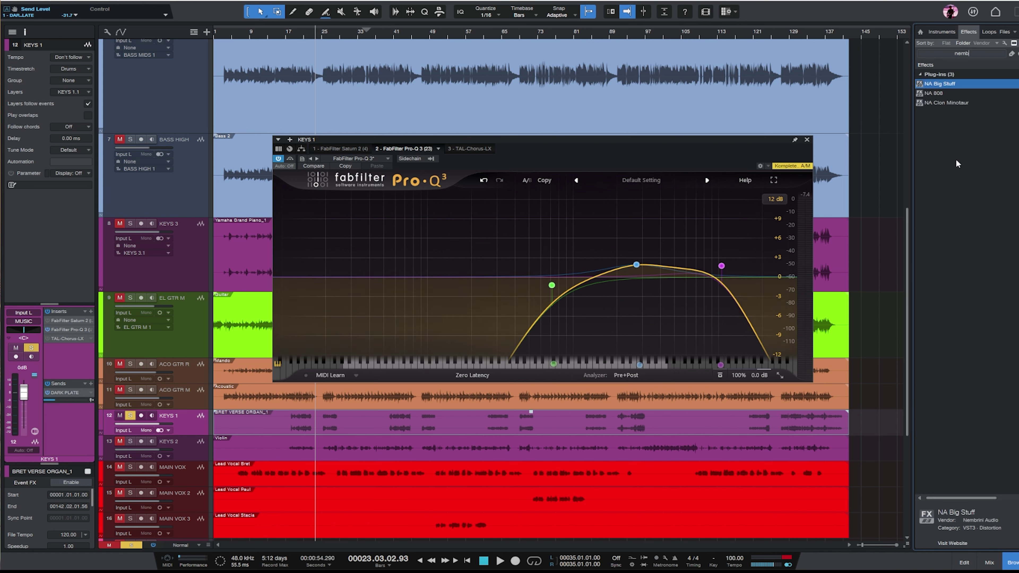
drag(946, 103, 68, 356)
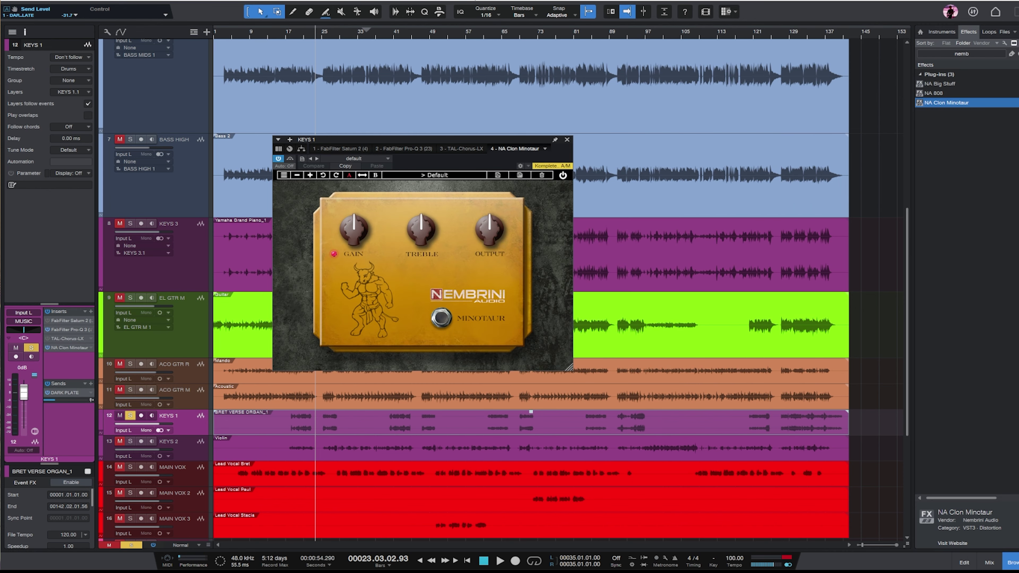
click(286, 33)
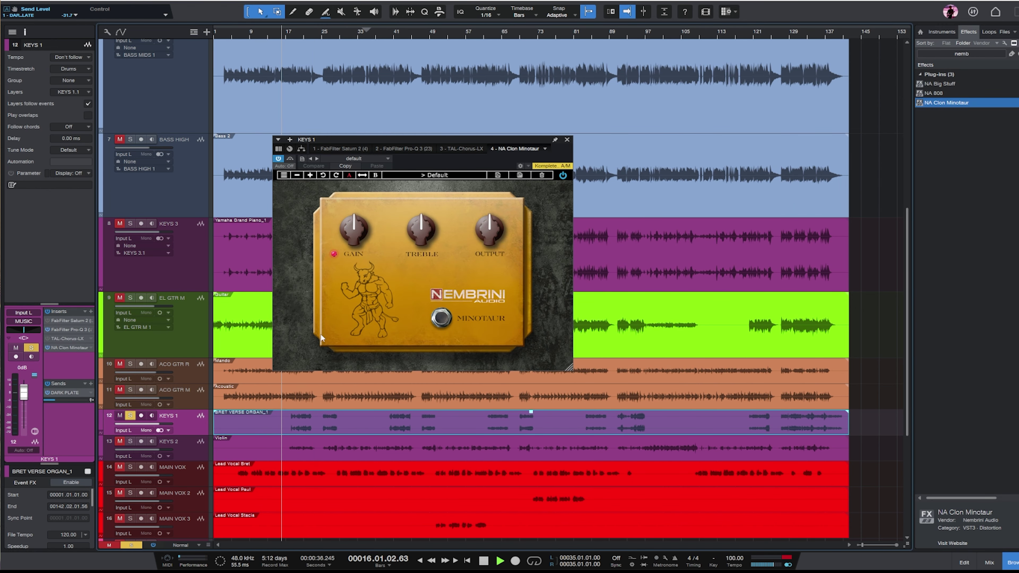
click(303, 36)
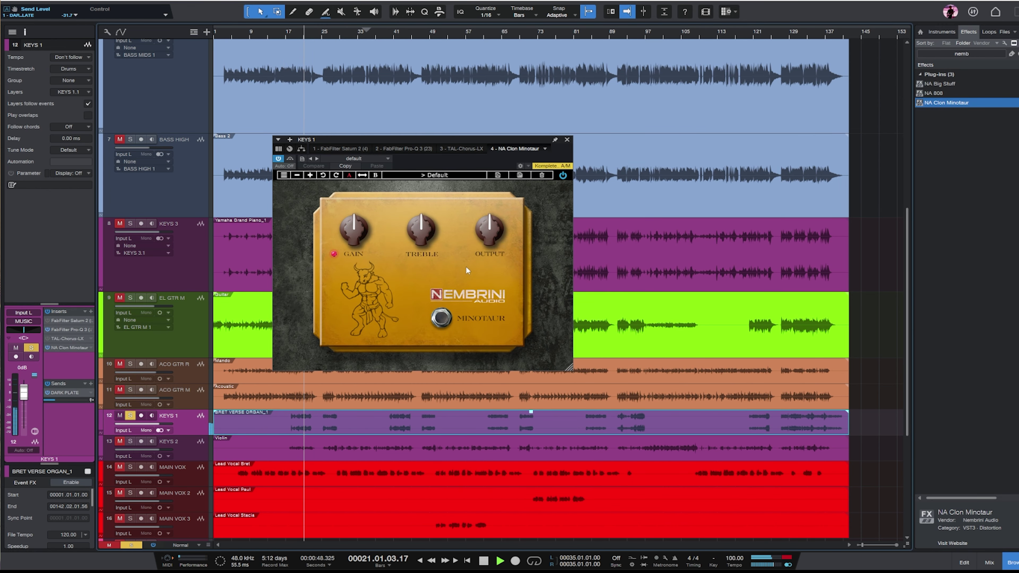
drag(361, 226, 363, 281)
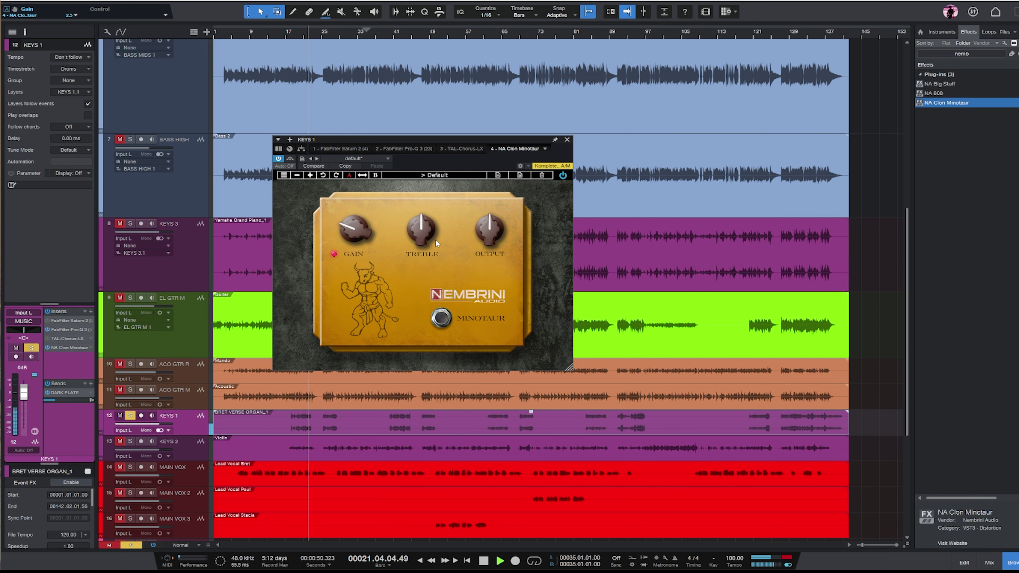
drag(431, 227, 432, 220)
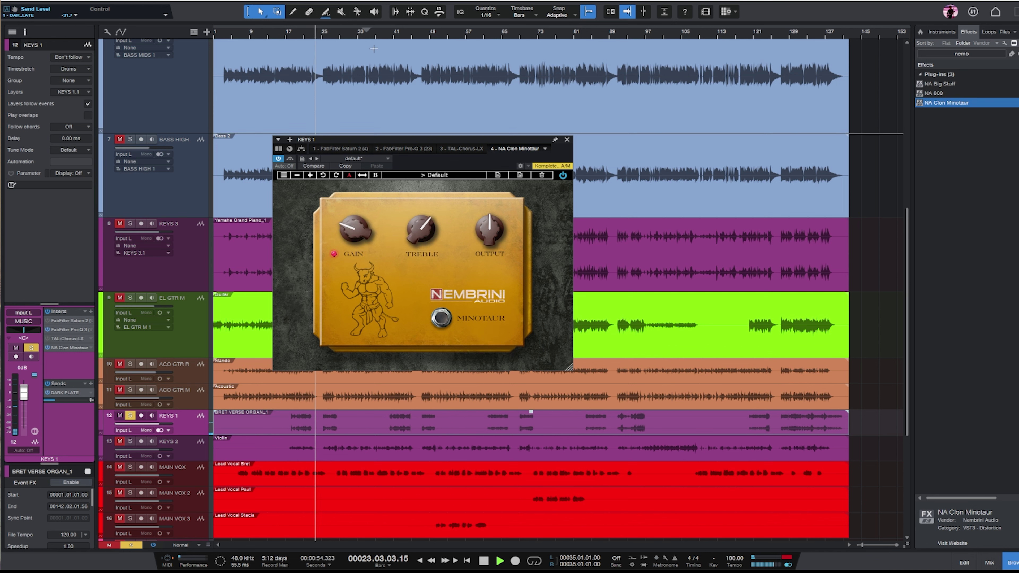
- Play from bar 42 and move Pro-Q 3 to the end of KEYS 1's insert chain, after the Clon Minotaur
key(space)
click(383, 30)
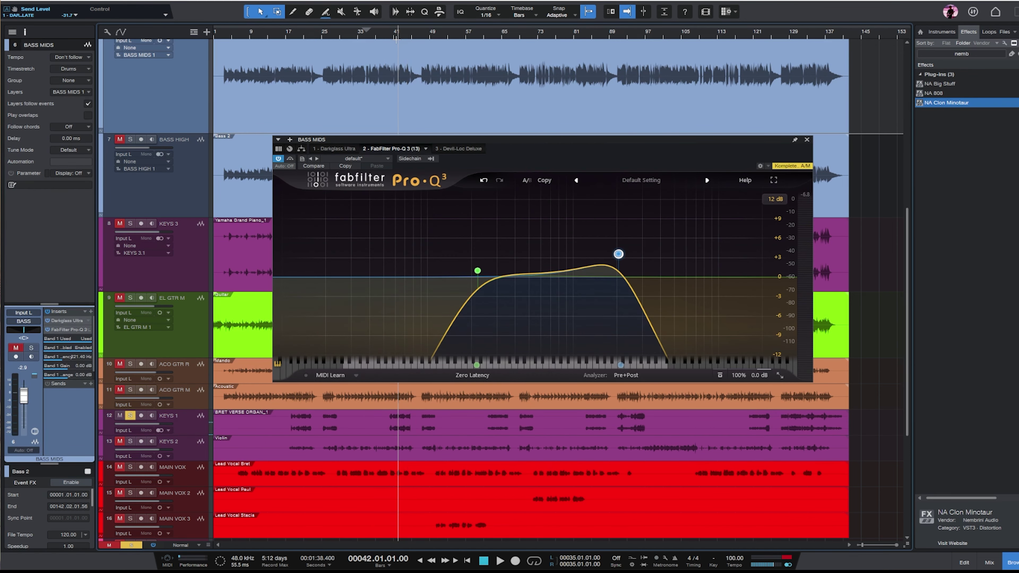
key(space)
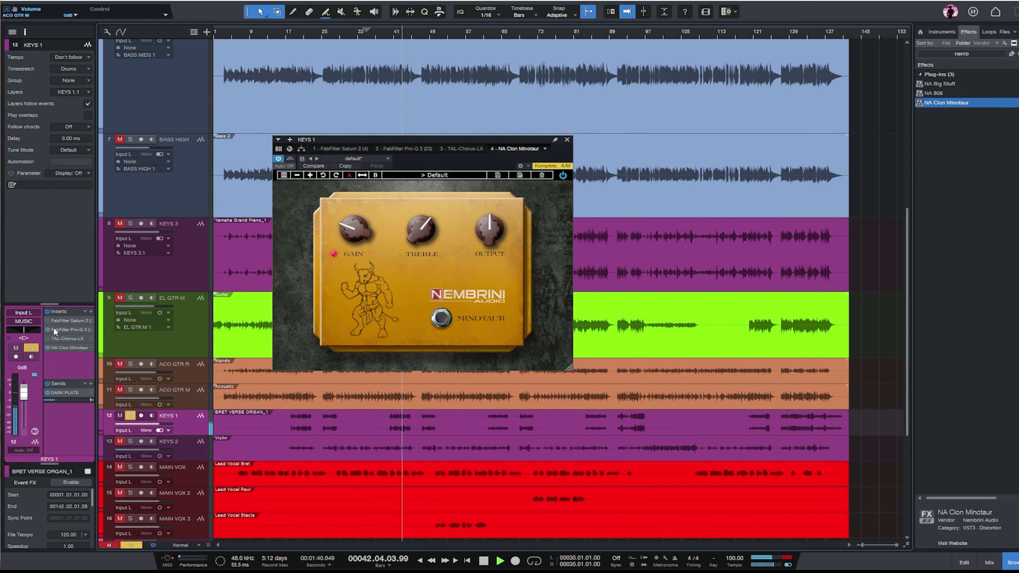
drag(53, 328, 69, 373)
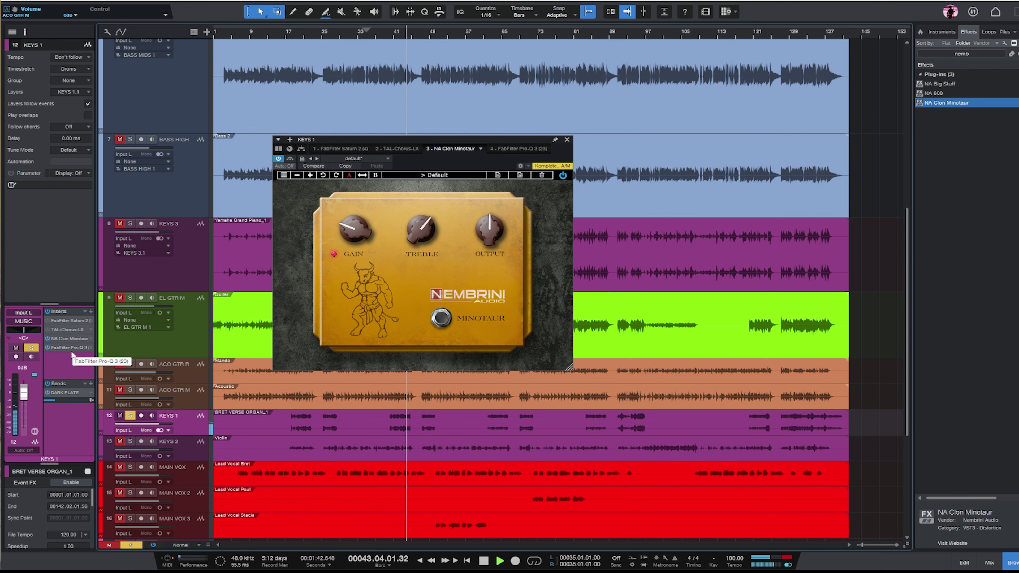
drag(77, 339, 70, 366)
- Lower the Clon Minotaur's gain to 1.3 and treble to 5.9 during playback, comparing the pedal against bypass
drag(413, 31, 415, 39)
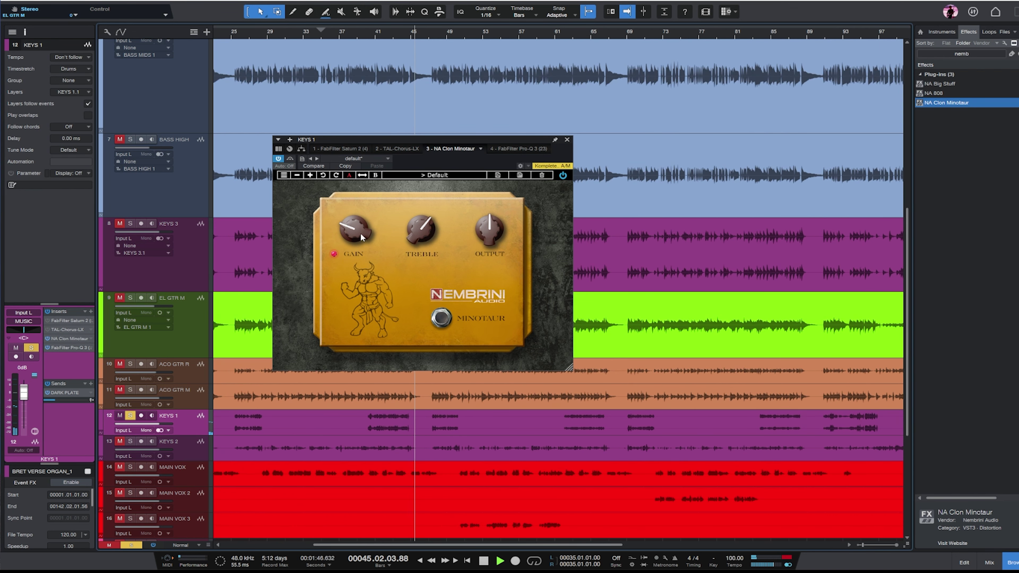
drag(361, 235, 353, 246)
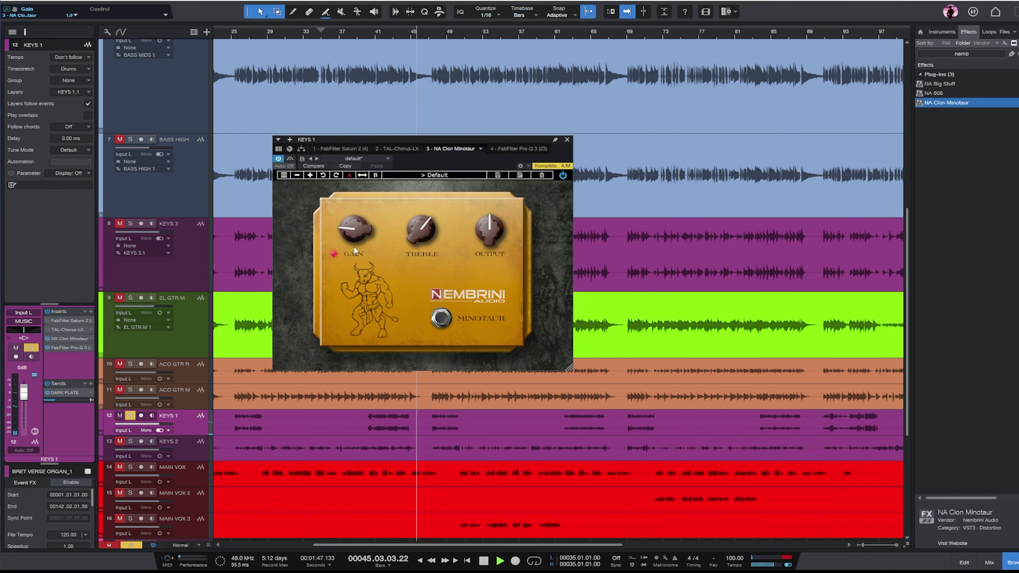
click(368, 28)
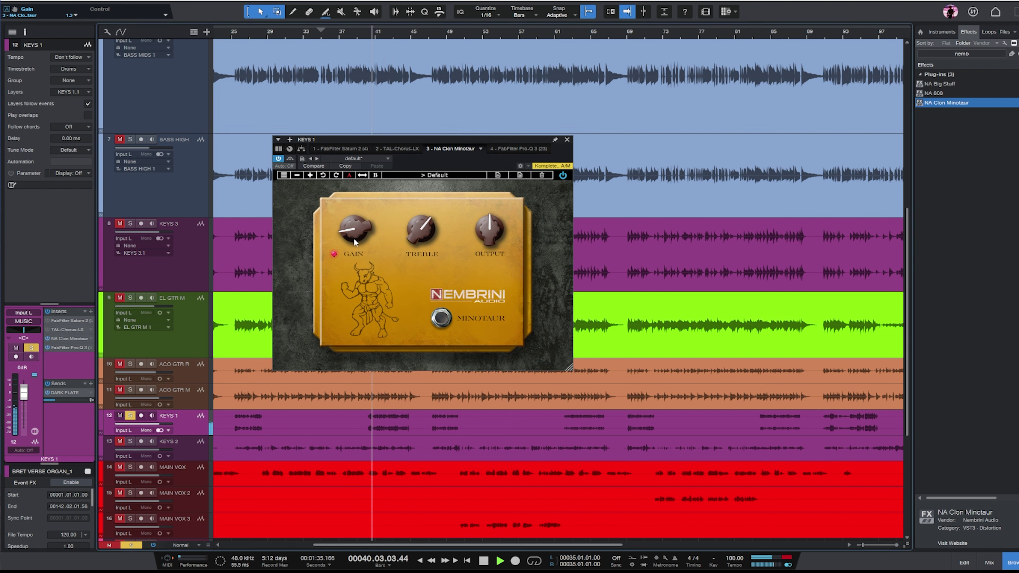
click(289, 159)
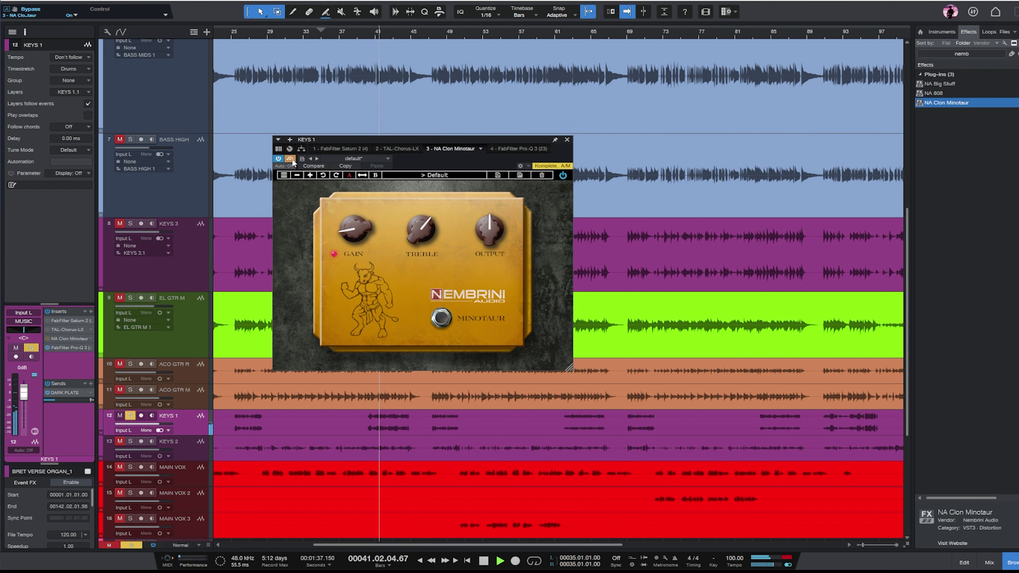
click(290, 159)
mouse_move(421, 231)
mouse_down()
mouse_move(428, 271)
mouse_move(428, 249)
mouse_up()
- Stop playback, close the pedal's window and raise KEYS 1's DARK PLATE send to -20 dB
key(space)
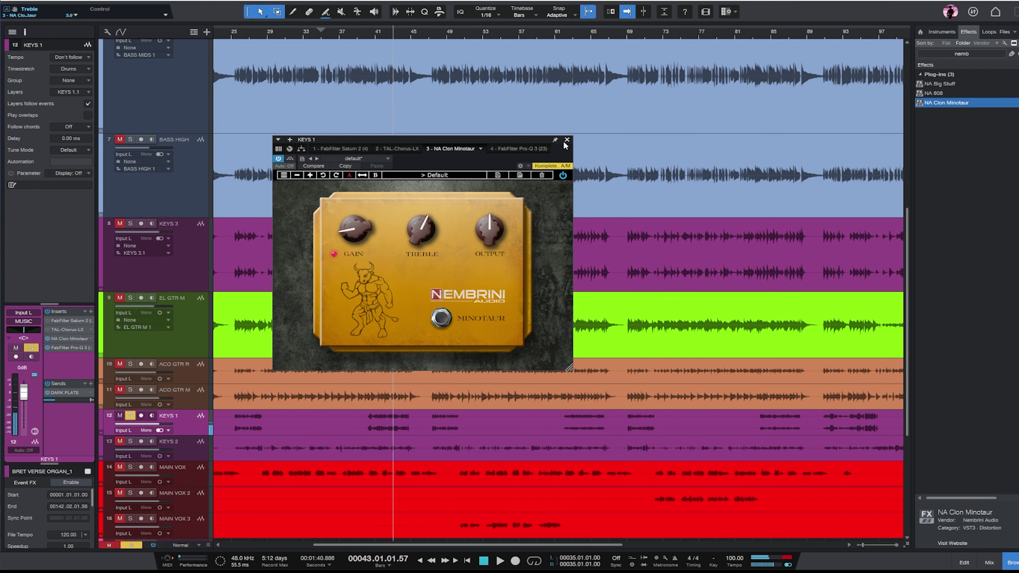
click(567, 140)
mouse_move(62, 402)
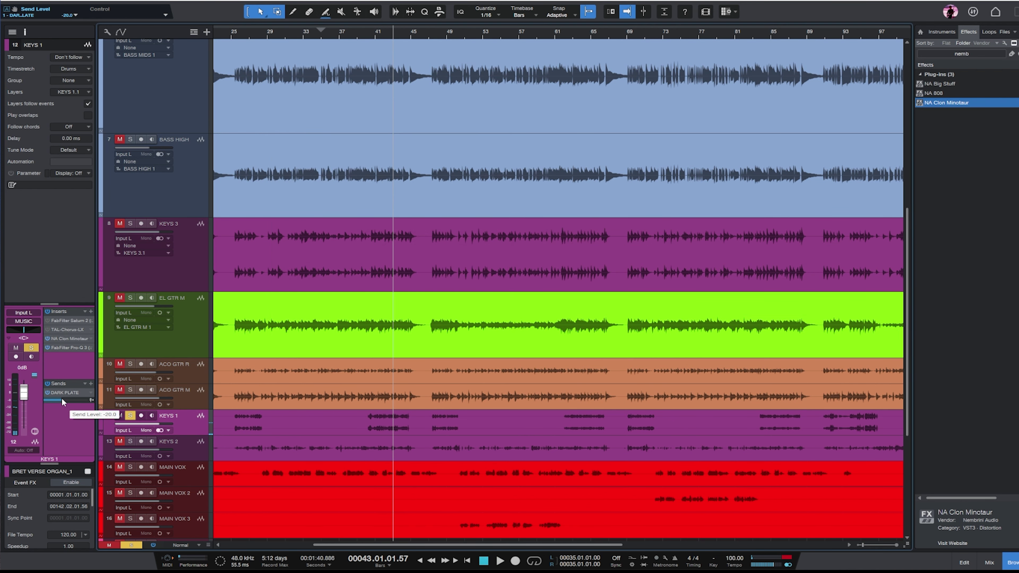
- Solo and audition KEYS 2, pan it to L37 and raise the Violin clip's gain to about 3.8 dB
click(184, 450)
key(space)
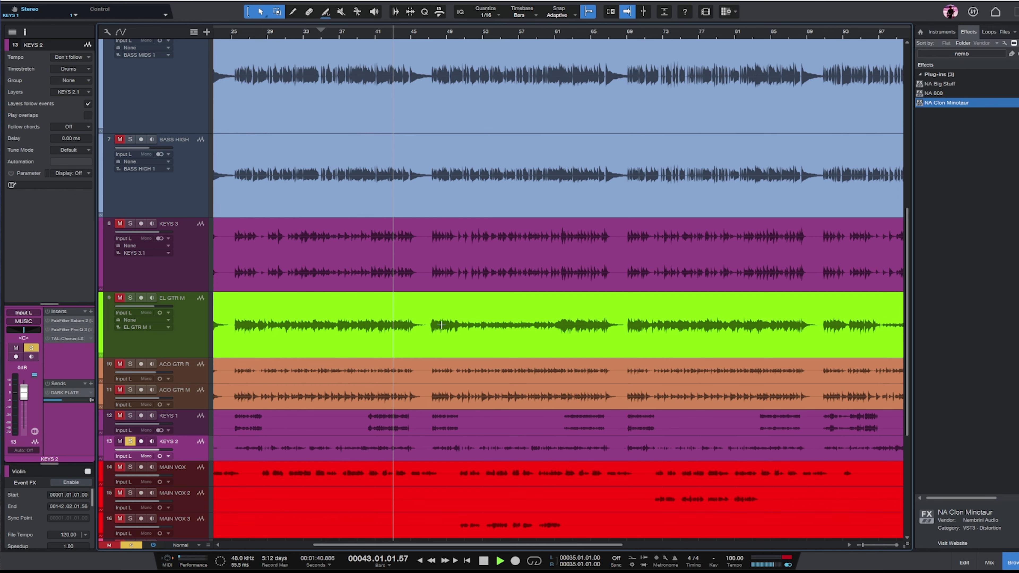
key(z)
key(space)
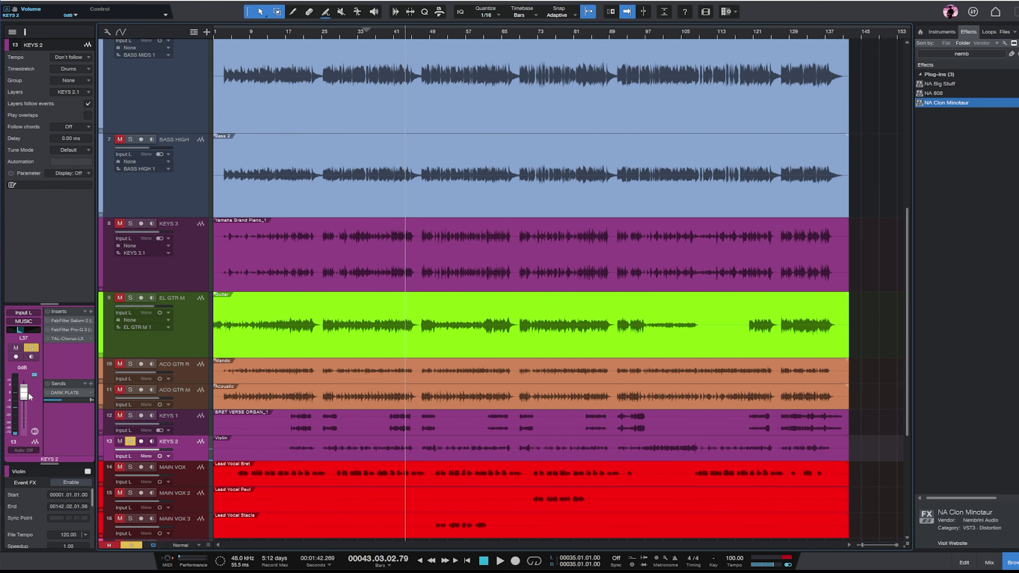
click(524, 446)
drag(530, 437, 539, 425)
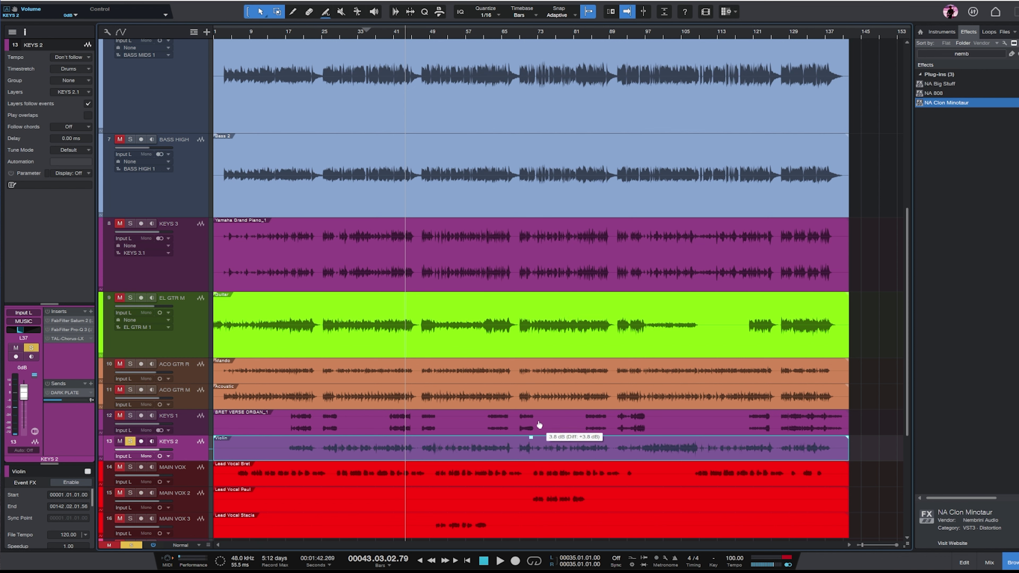
- Enable KEYS 2's DARK PLATE send at about -8.8 dB and pan the send to R91
key(space)
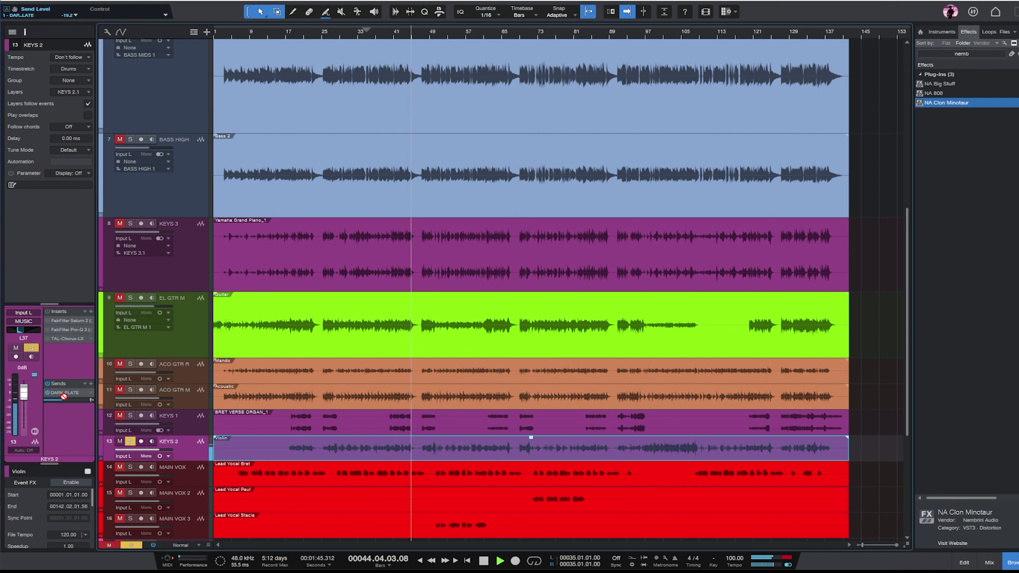
drag(59, 400, 65, 400)
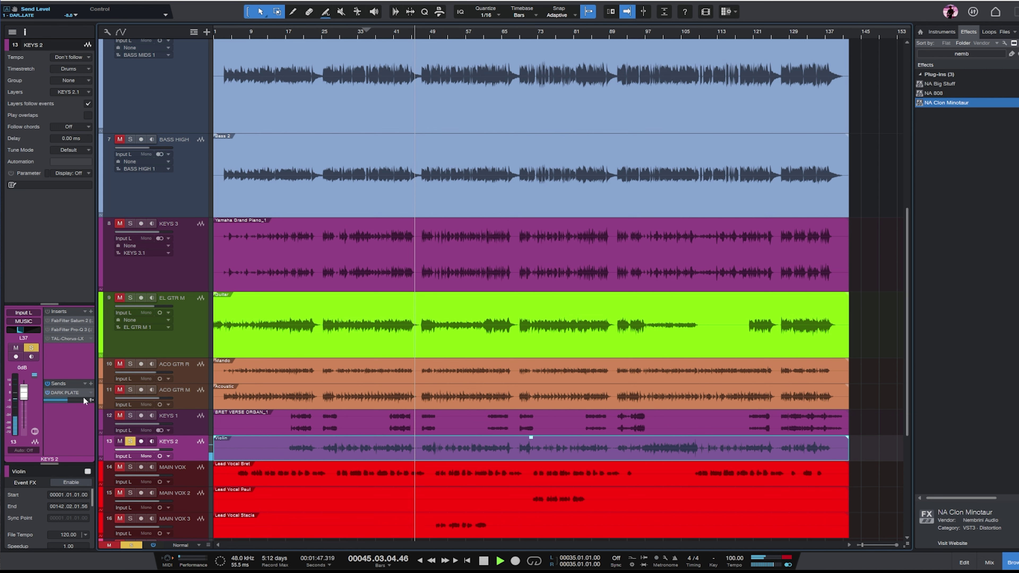
key(space)
right_click(65, 394)
click(84, 424)
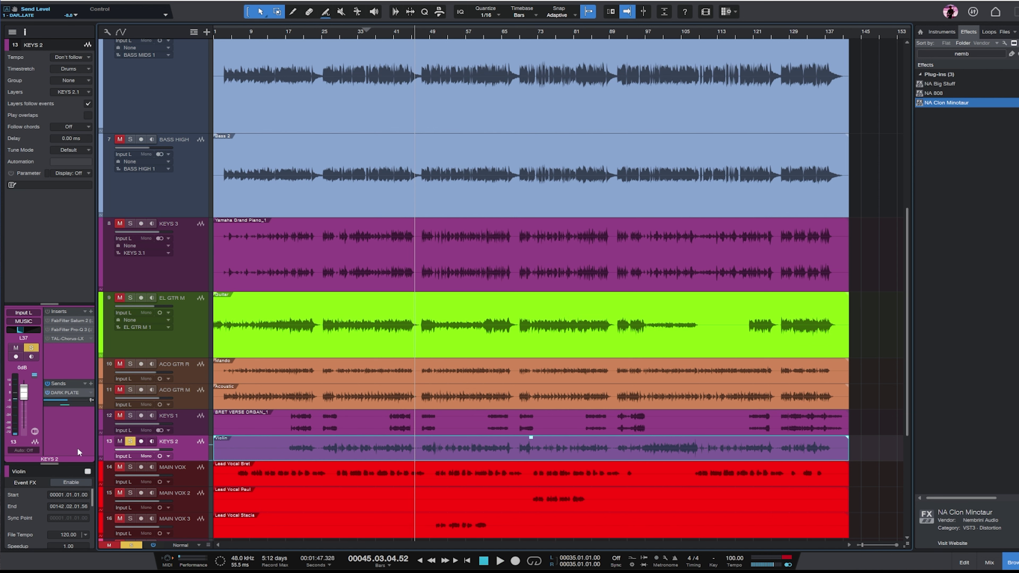
drag(90, 407, 92, 407)
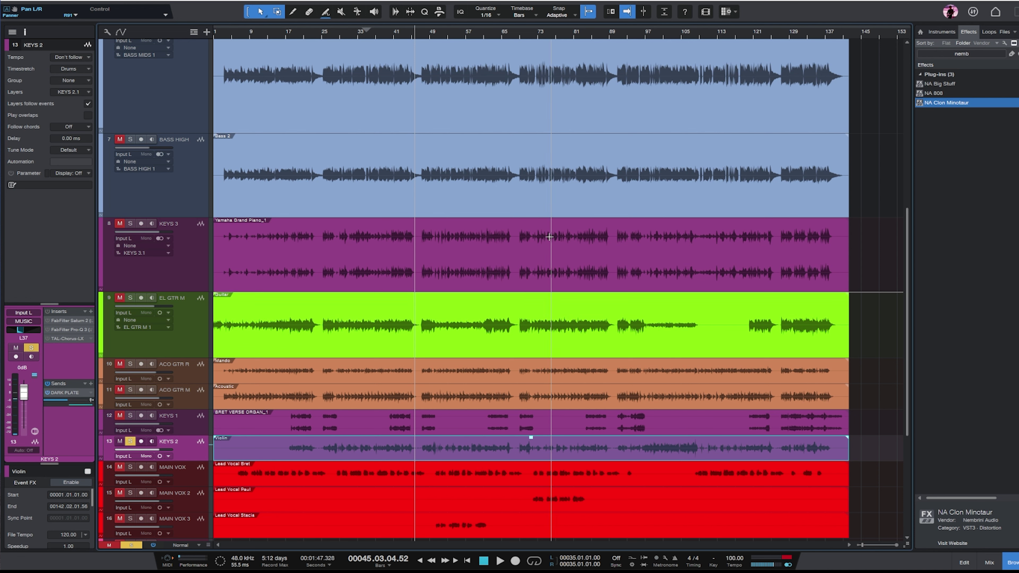
- Play from bar 35 and raise KEYS 2's DARK PLATE send to -5.8 dB
click(368, 37)
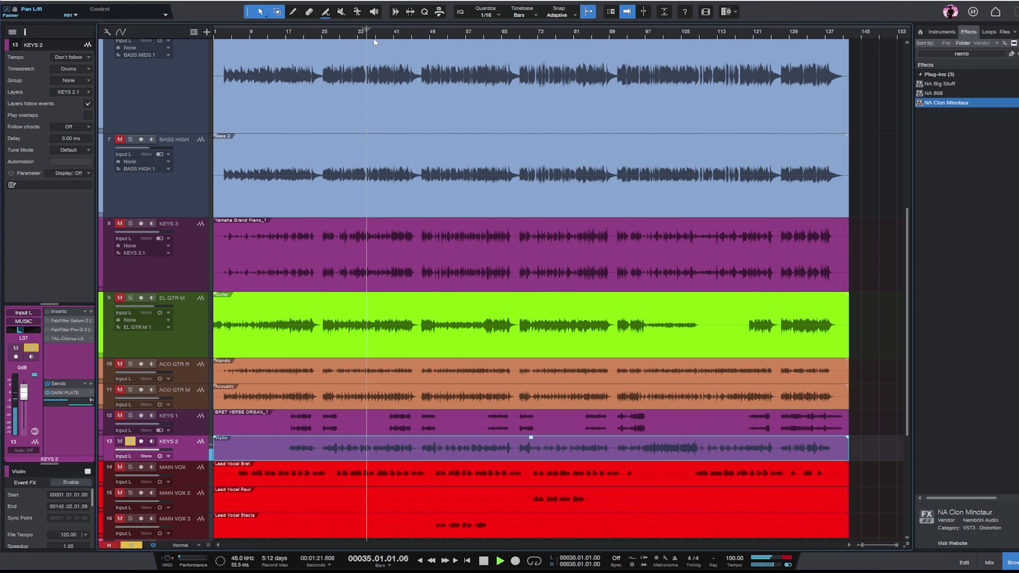
mouse_move(72, 402)
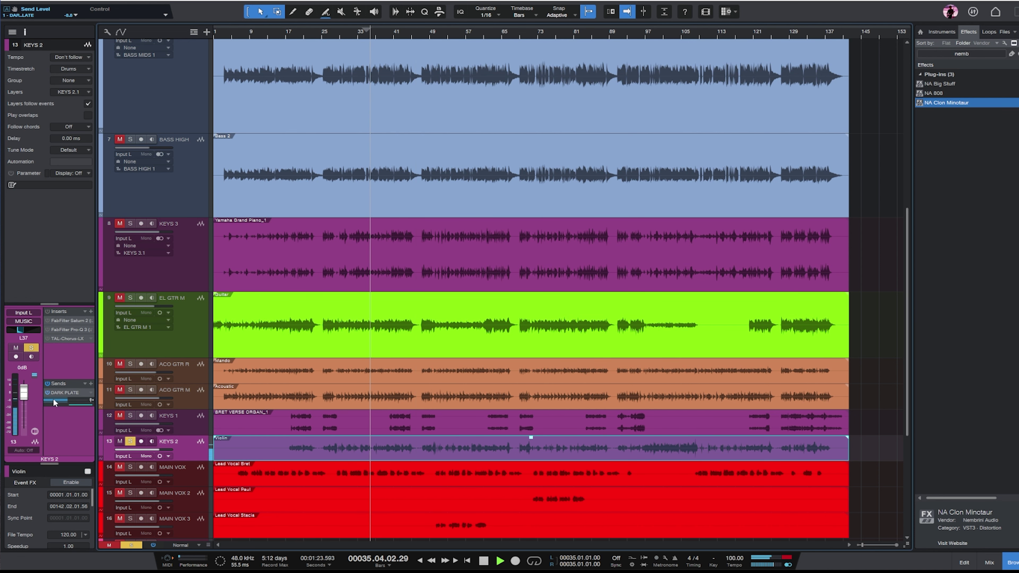
scroll(72, 401, up, 2)
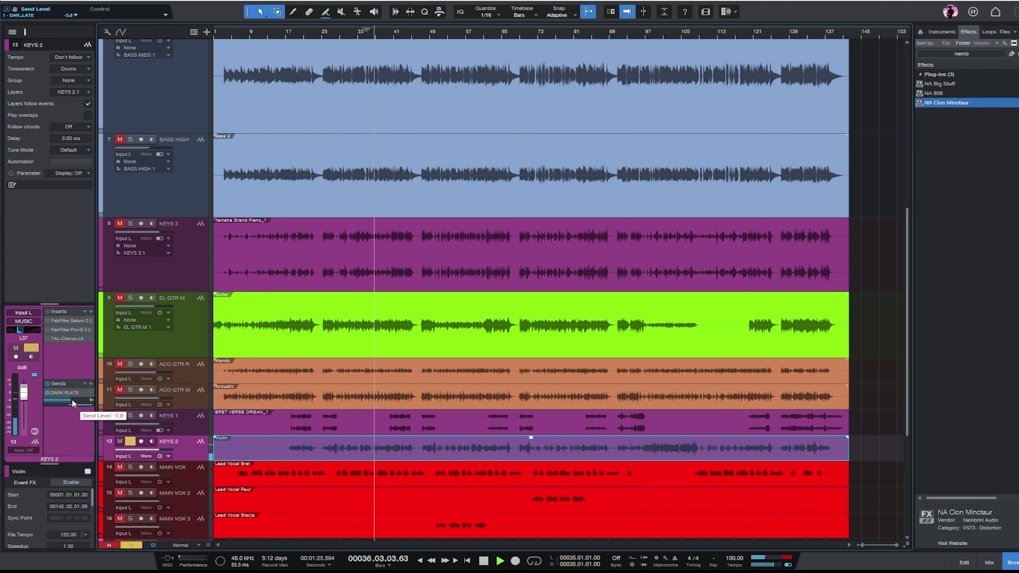
- Unsolo KEYS 2, solo the LowEndControl, DRUMS, BASS and MUSIC buses together in the mixer, and play from bar 28
scroll(608, 240, down, 4)
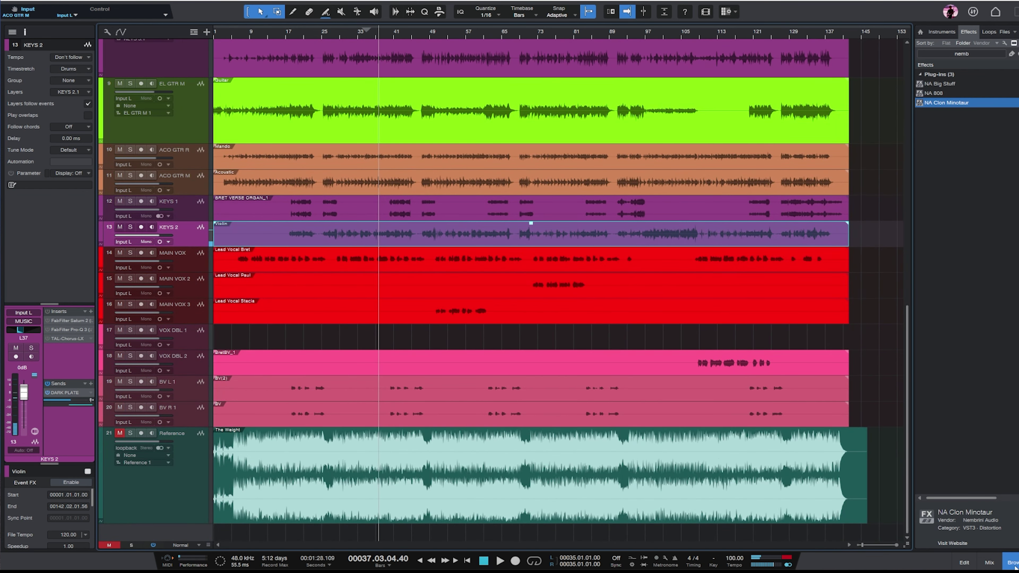
click(989, 562)
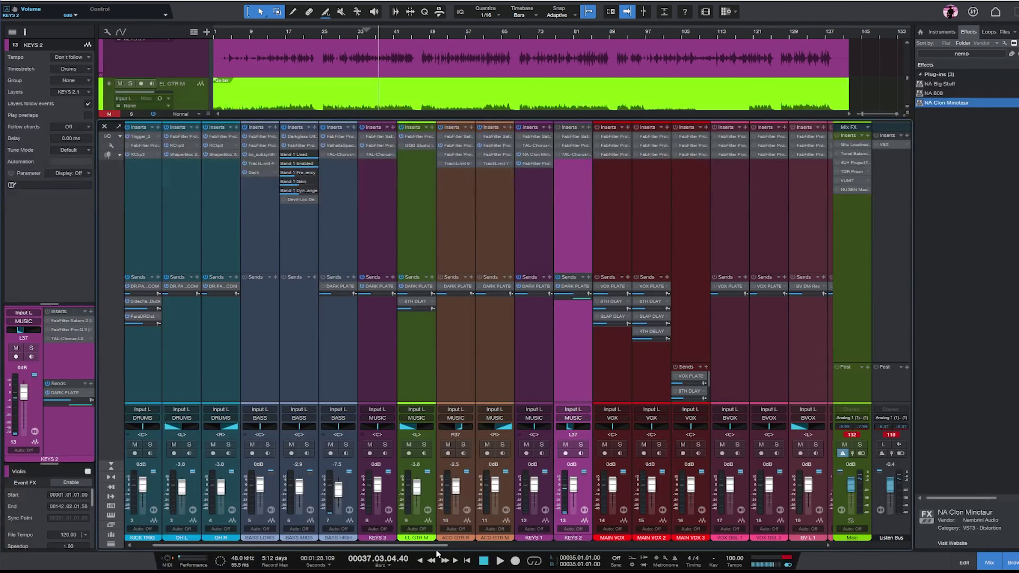
scroll(628, 327, down, 10)
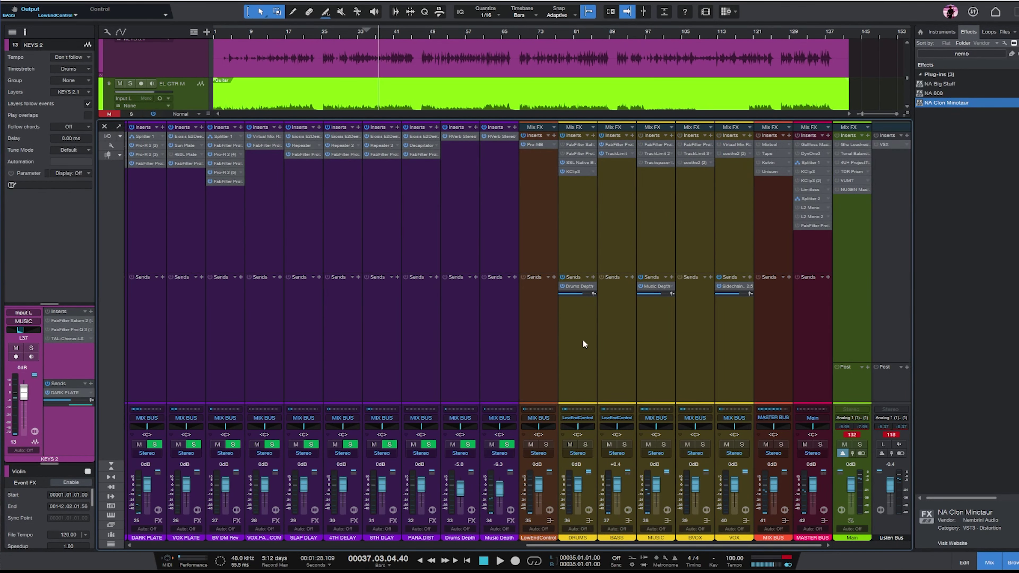
click(543, 335)
shift+click(652, 331)
key(s)
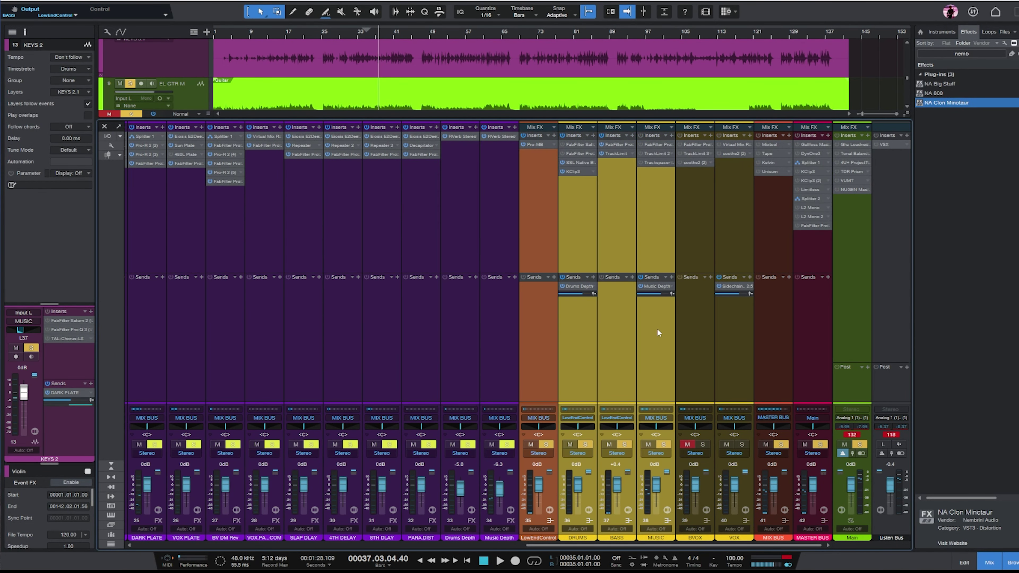
click(335, 35)
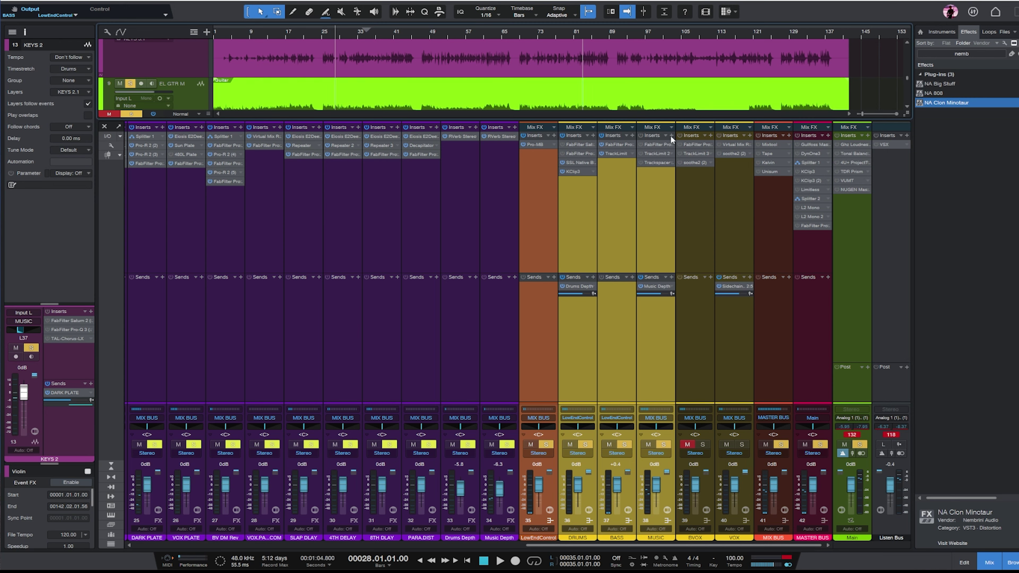
click(672, 216)
key(space)
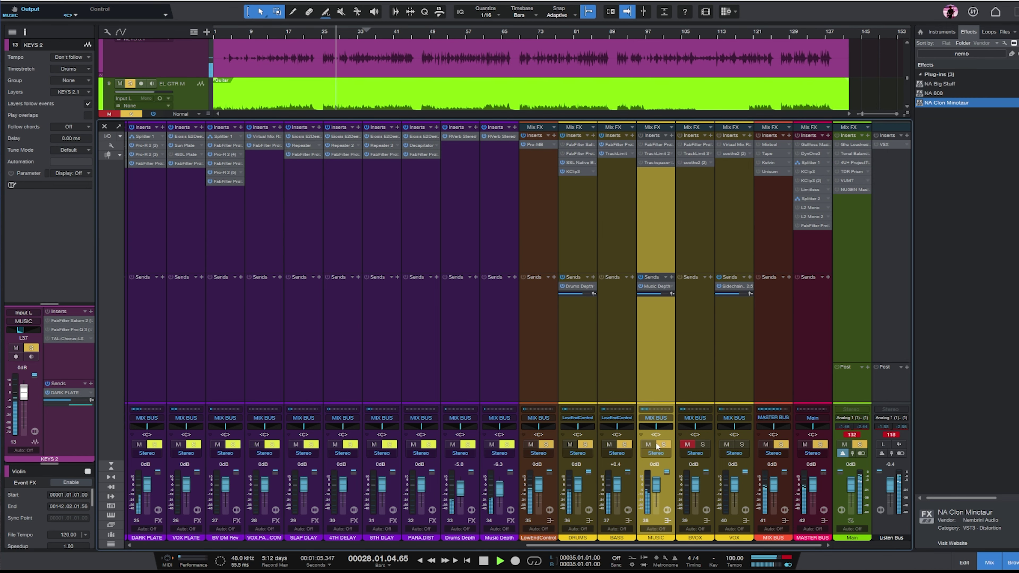
- Lower the KEYS 2 fader slightly in the mixer and rename the channel violin
drag(745, 545, 409, 549)
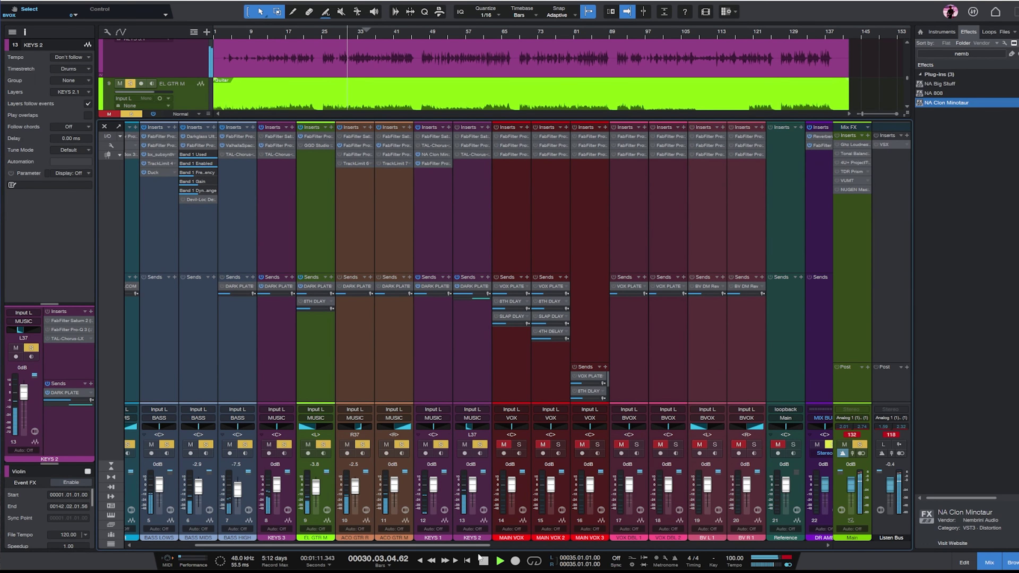
double_click(473, 538)
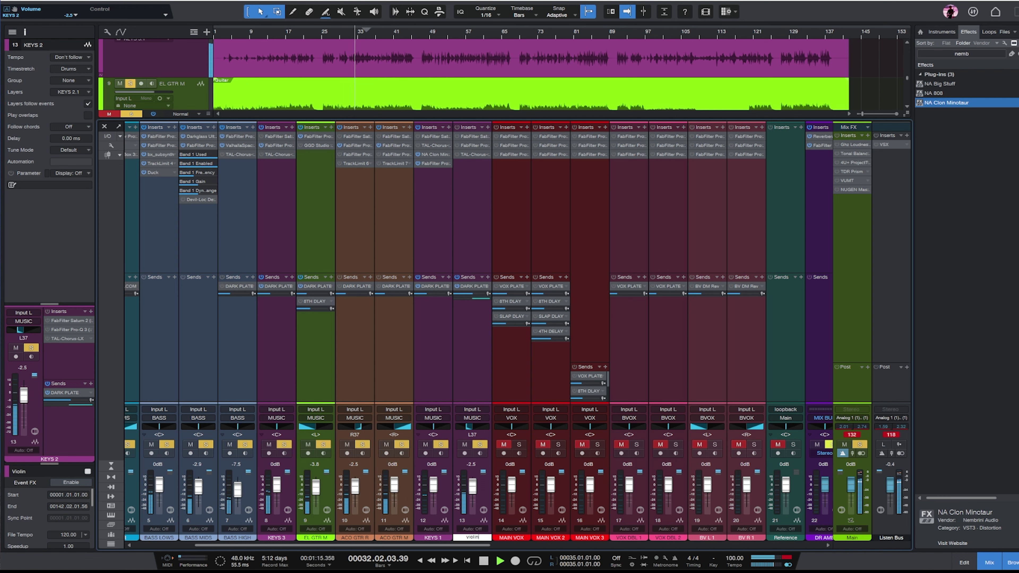
text(violin)
key(Return)
- Rename the KEYS 1 channel hammond, ACO GTR R mando and ACO GTR M acoust
double_click(441, 538)
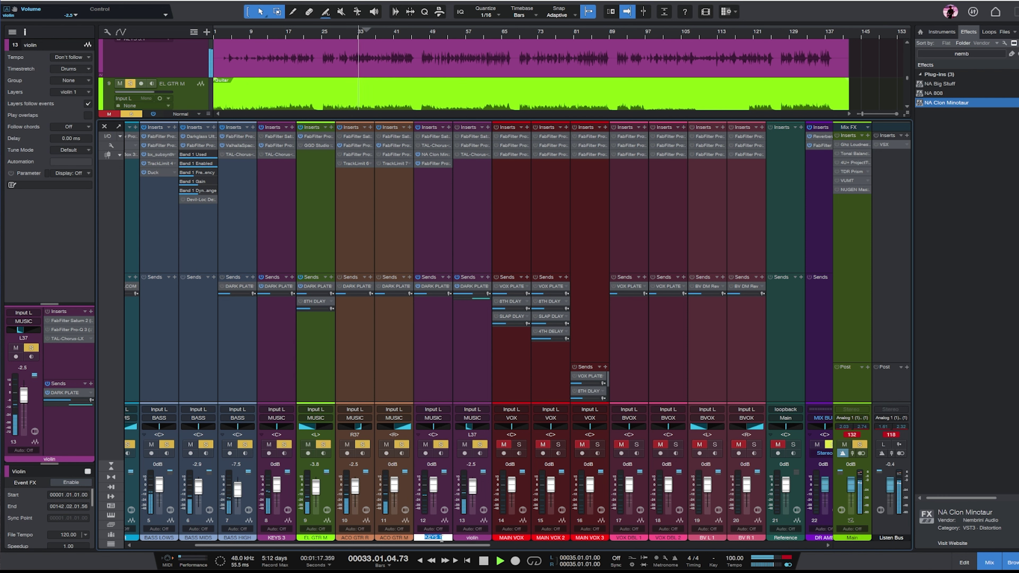
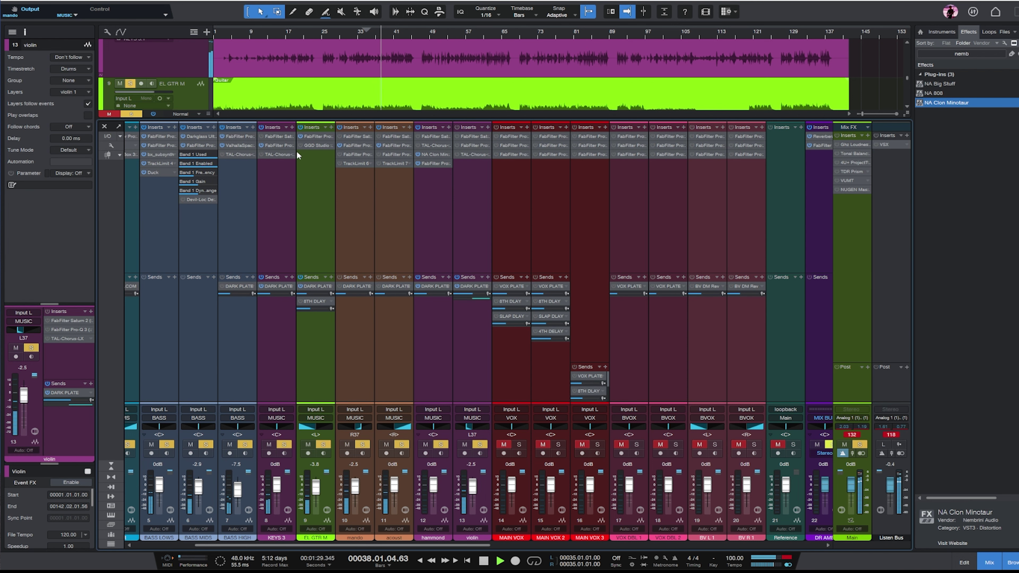
- Inspect EL GTR M's Pro-Q 3, then lower EL GTR M's level to -4.6 dB and raise KEYS 3 to +0.8 dB
click(313, 138)
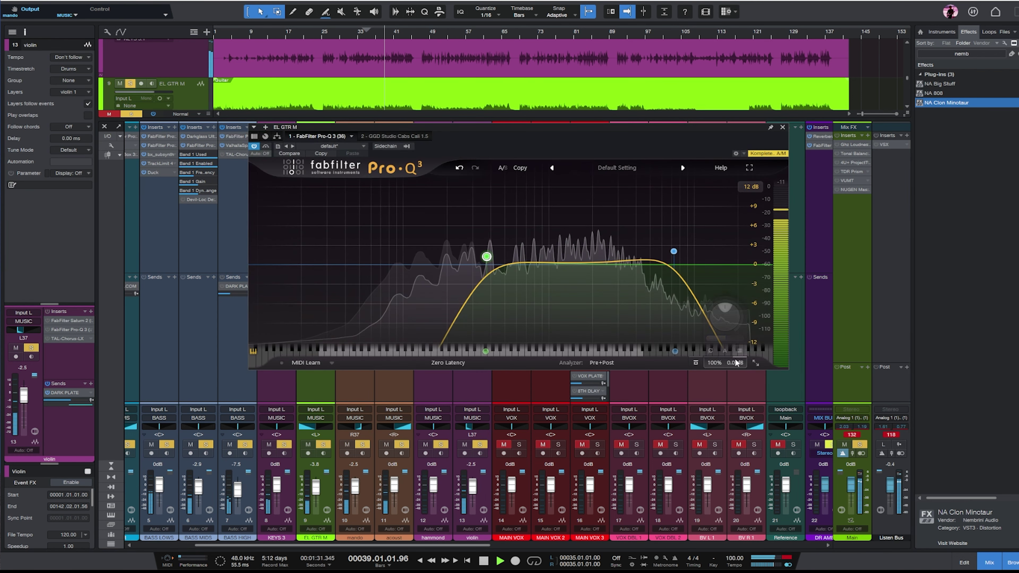
mouse_move(729, 298)
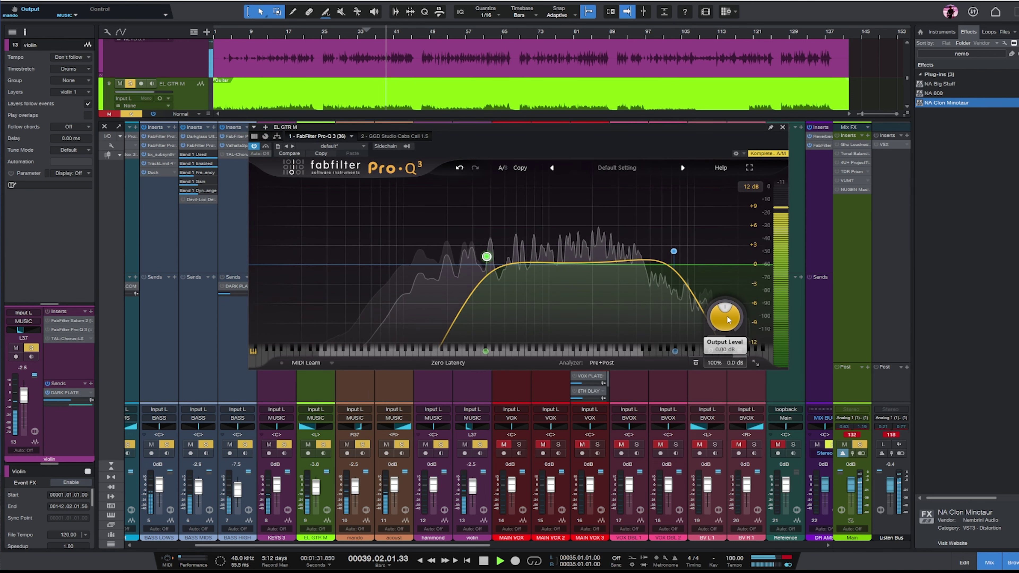
click(782, 127)
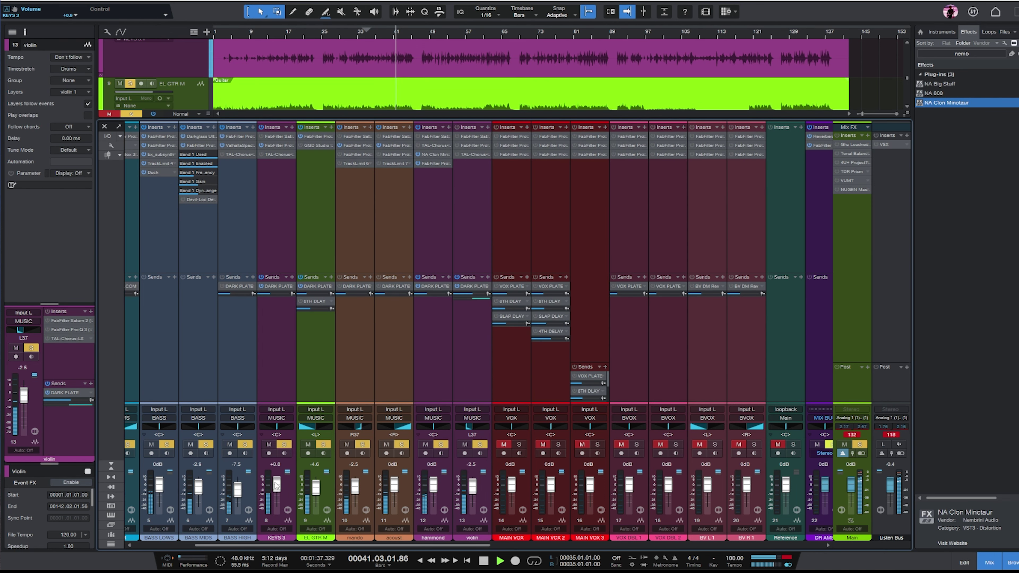
click(271, 184)
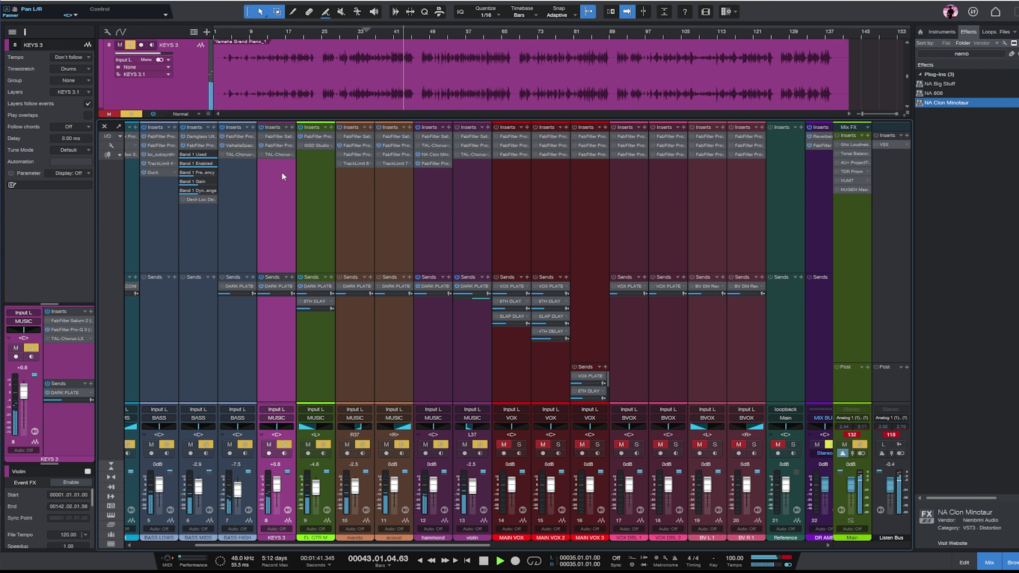
- Hide the mixer and, playing from about bar 34, mute and re-solo KEYS 3 to compare the mix with and without it
click(991, 563)
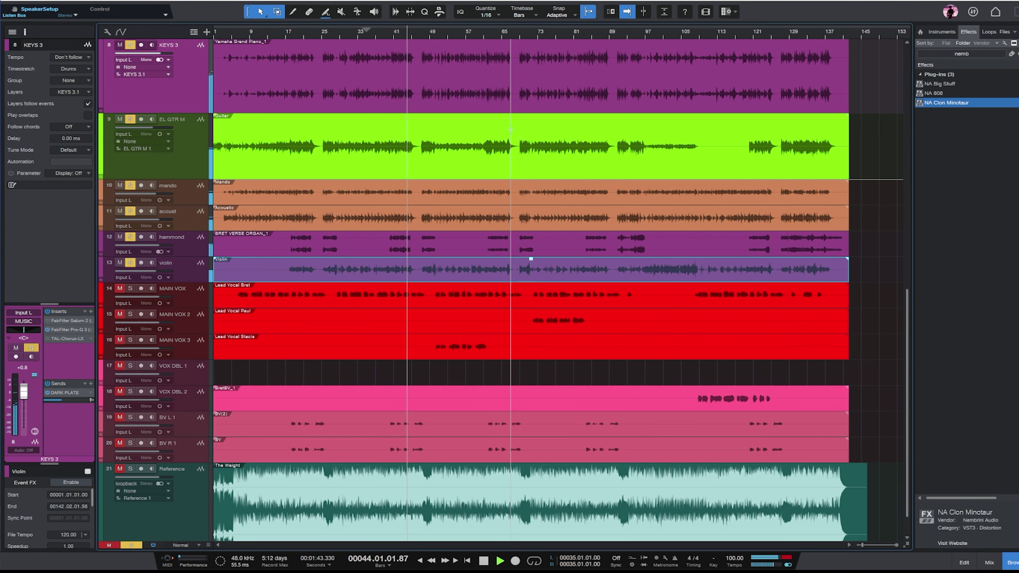
key(shift+m)
key(shift+s)
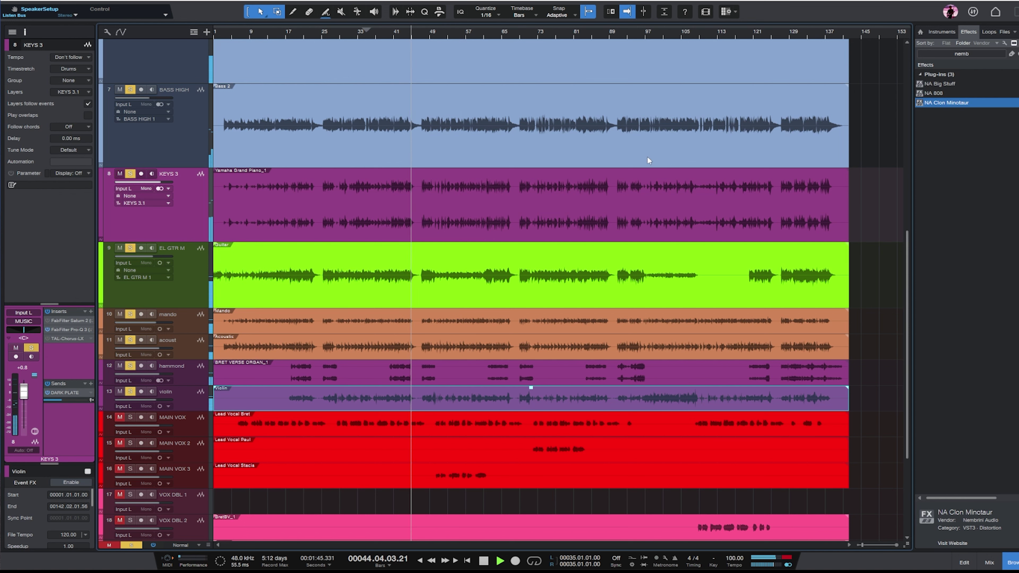
click(363, 34)
key(shift+m)
key(shift+s)
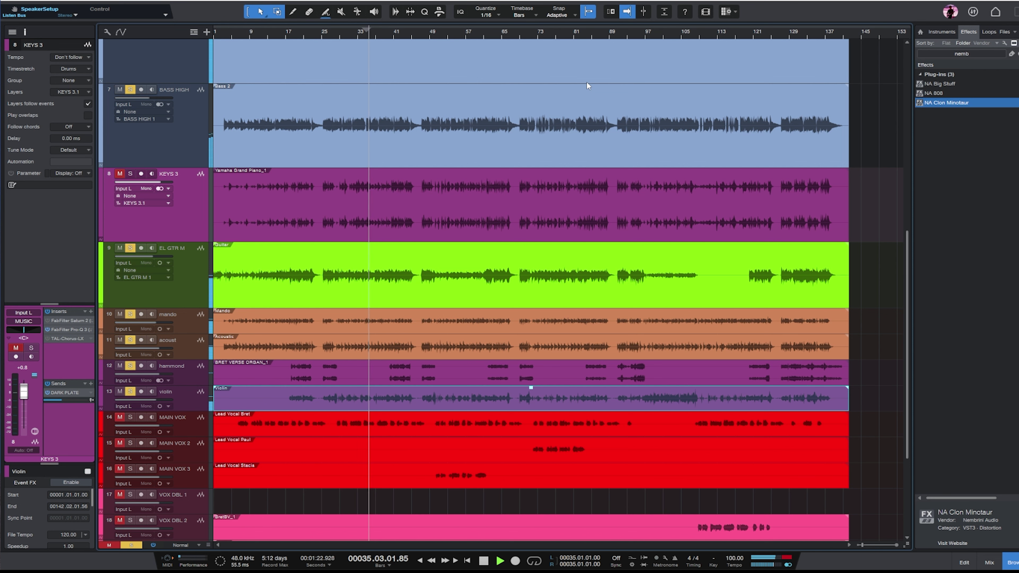
key(shift+m)
key(shift+s)
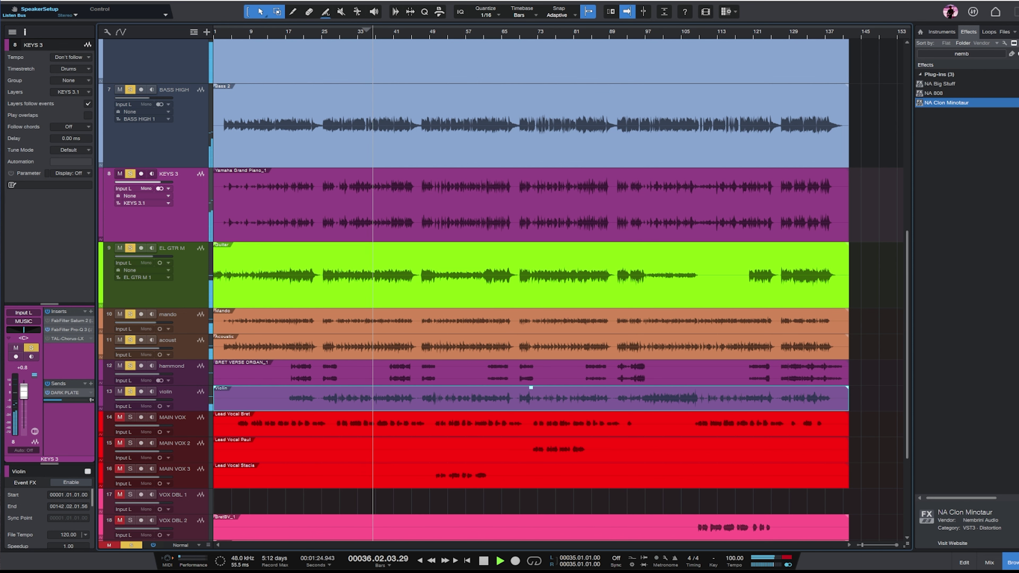
- Lower the mando track's level to -4.2 dB, and clear all solos with playback stopped
click(184, 322)
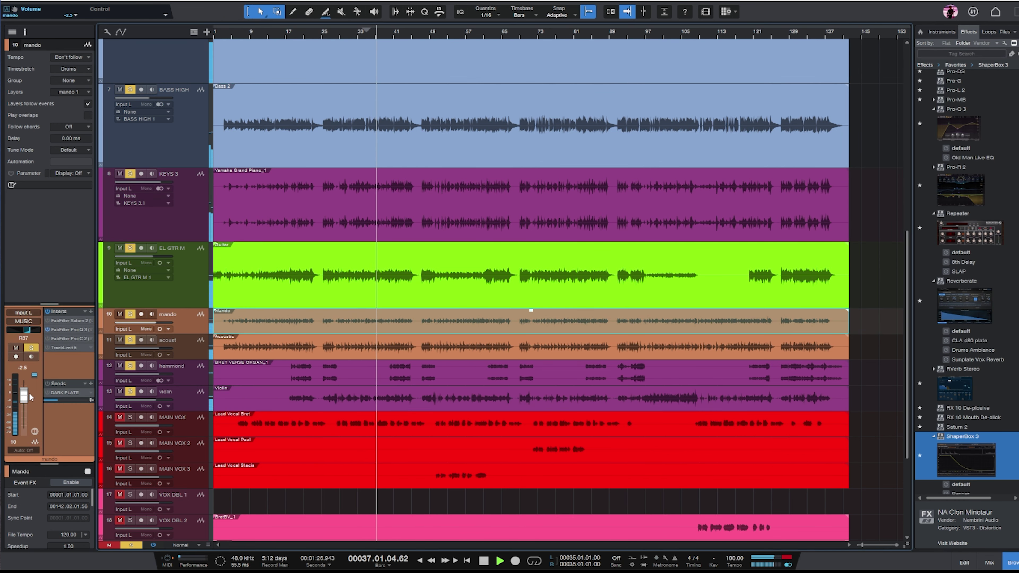
drag(29, 392, 26, 397)
click(184, 182)
key(space)
click(131, 545)
- Insert the Pro-C 2 compressor on KEYS 3 and play the mix from about bar 32
scroll(960, 93, up, 2)
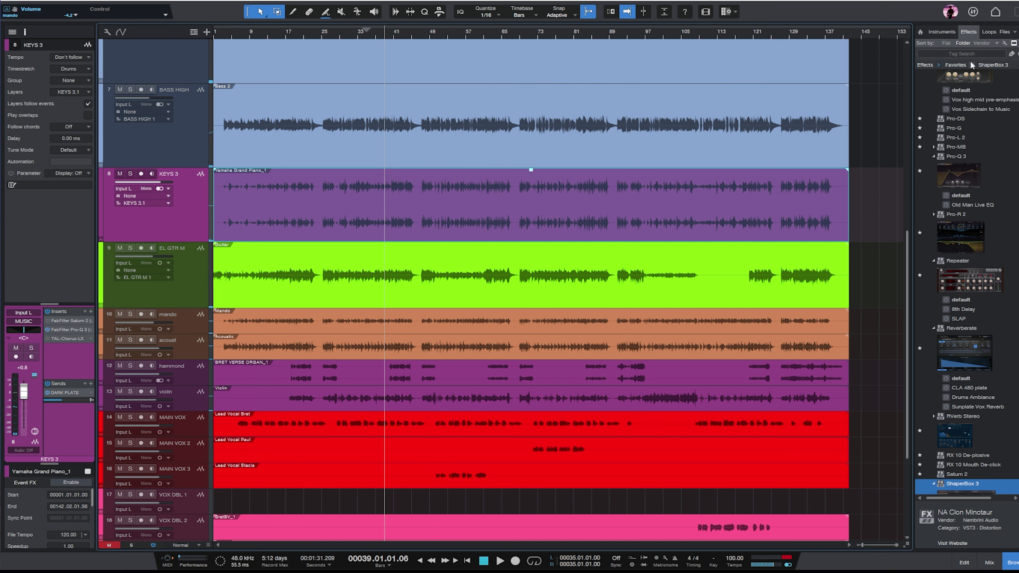
scroll(965, 226, up, 2)
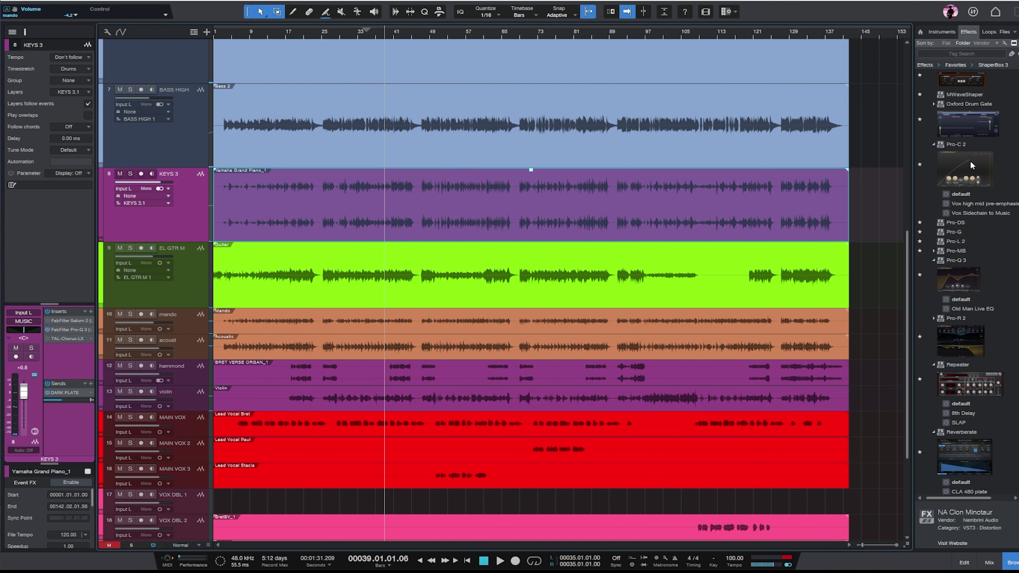
drag(971, 164, 173, 231)
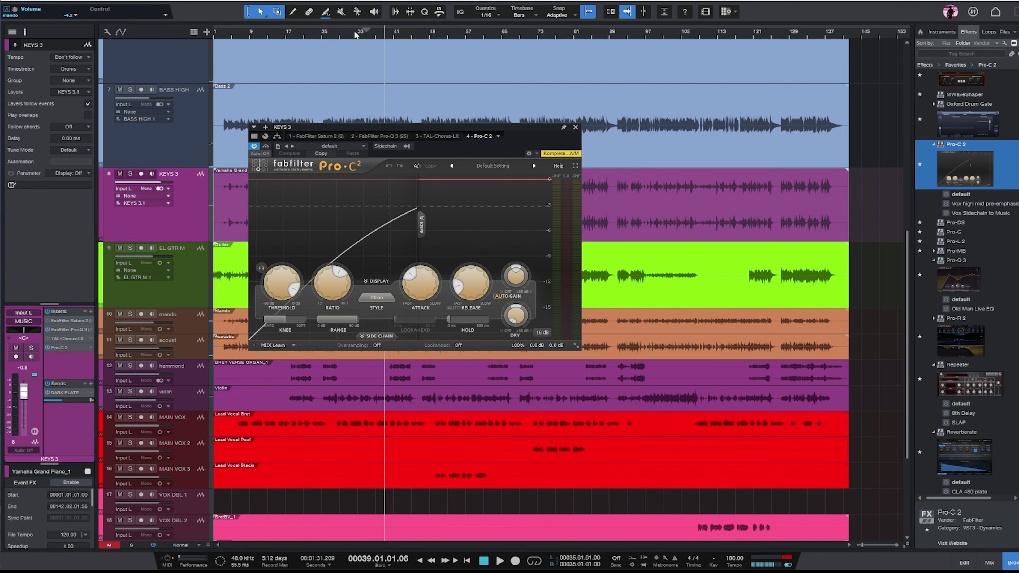
click(354, 35)
key(space)
- Lower the compressor's threshold, choose the Classic style, lengthen the release and set the attack to about 40 ms
drag(290, 285, 298, 310)
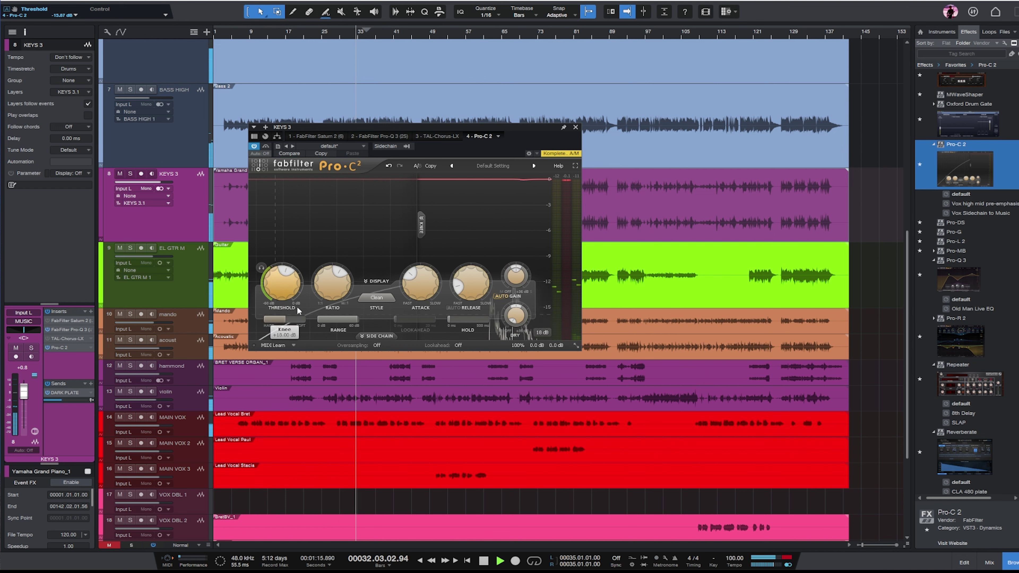
click(376, 298)
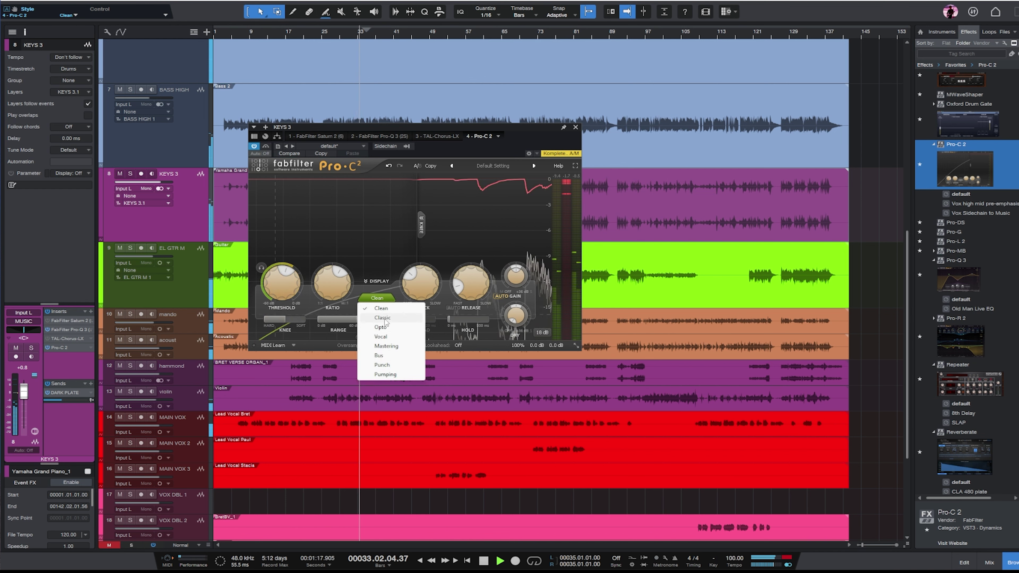
click(383, 317)
drag(471, 281, 483, 250)
drag(422, 280, 426, 257)
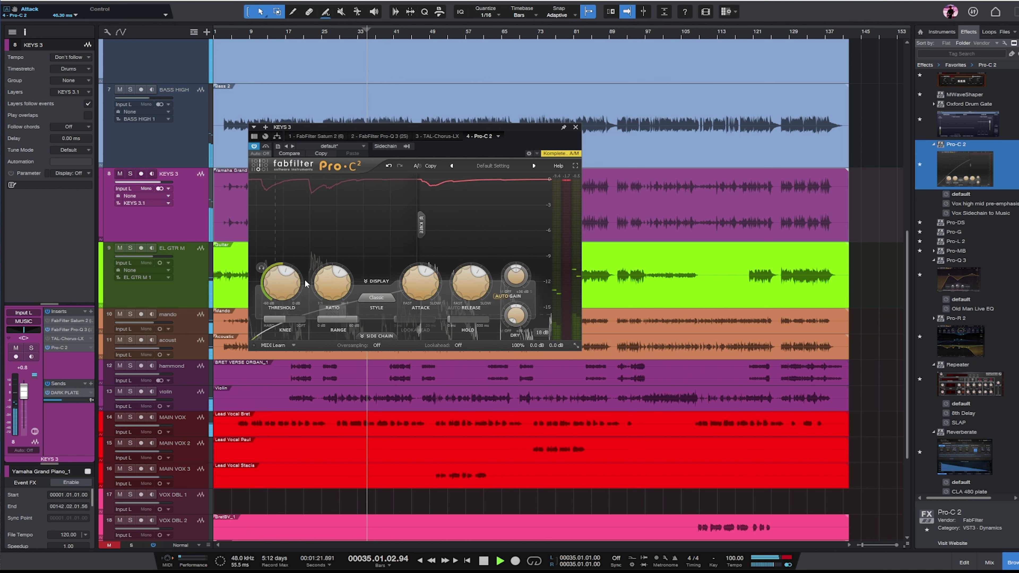
- Set the compressor's threshold to about -18 dB, raise its wet gain and close the plug-in
drag(285, 281, 284, 291)
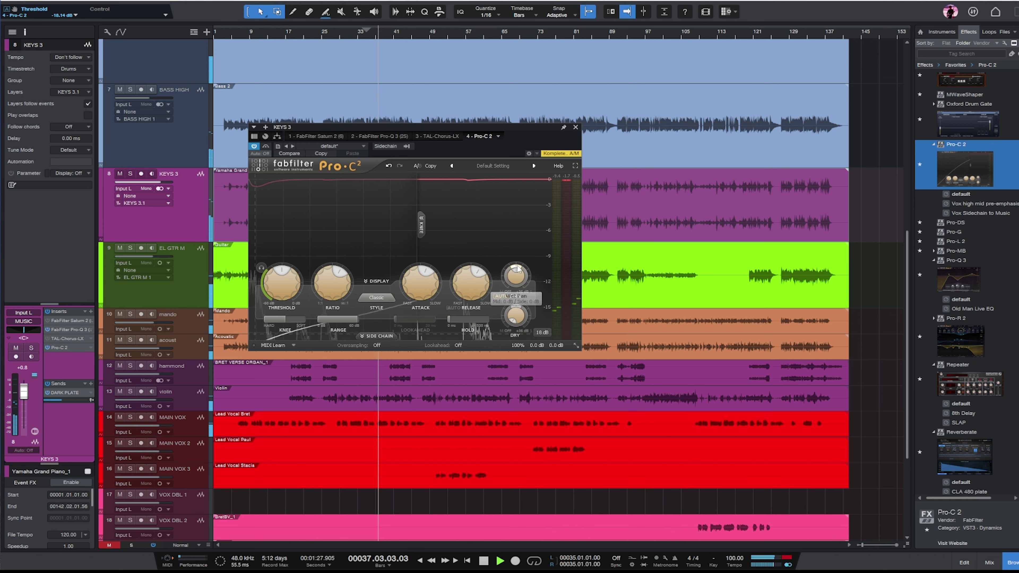
drag(518, 301, 520, 280)
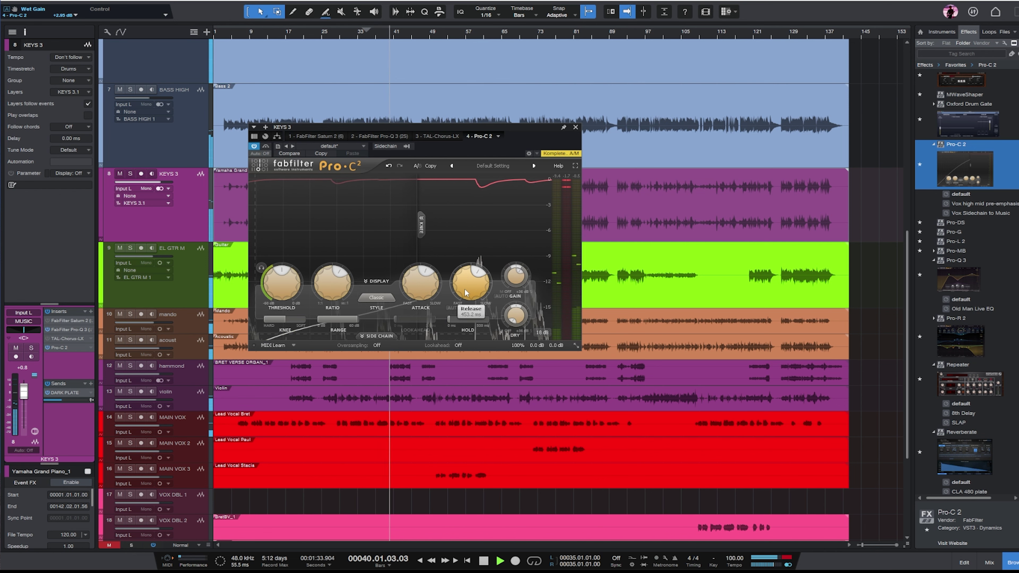
click(575, 127)
- Solo MAIN VOX and raise its level to +1.2 dB while playing from about bar 31
scroll(578, 241, down, 5)
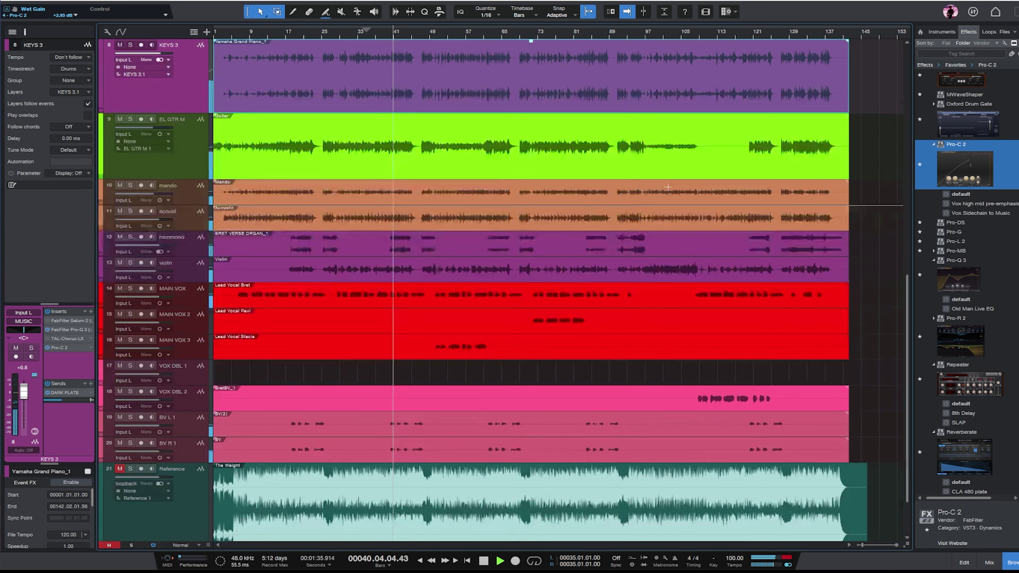
click(588, 259)
key(s)
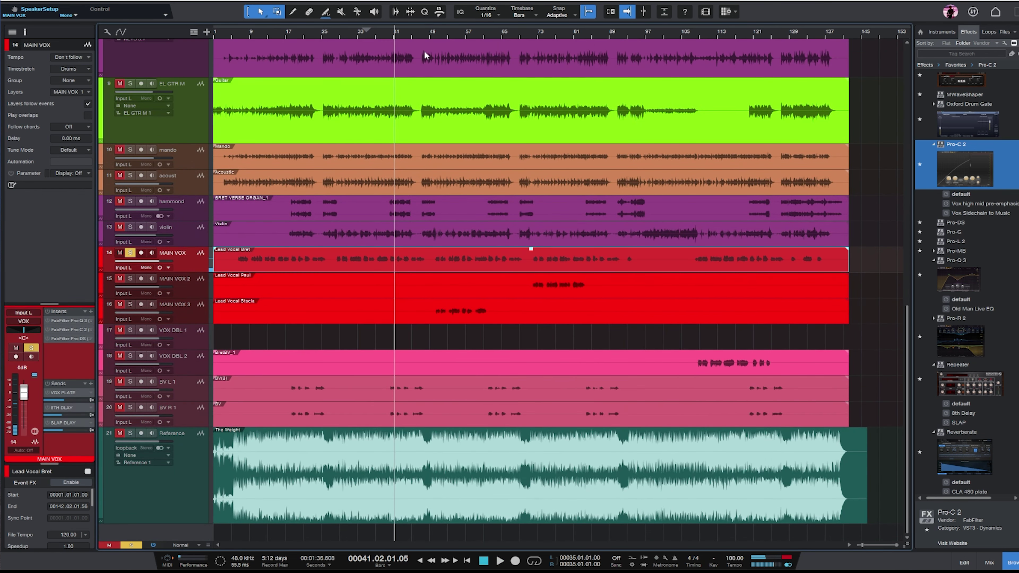
click(347, 36)
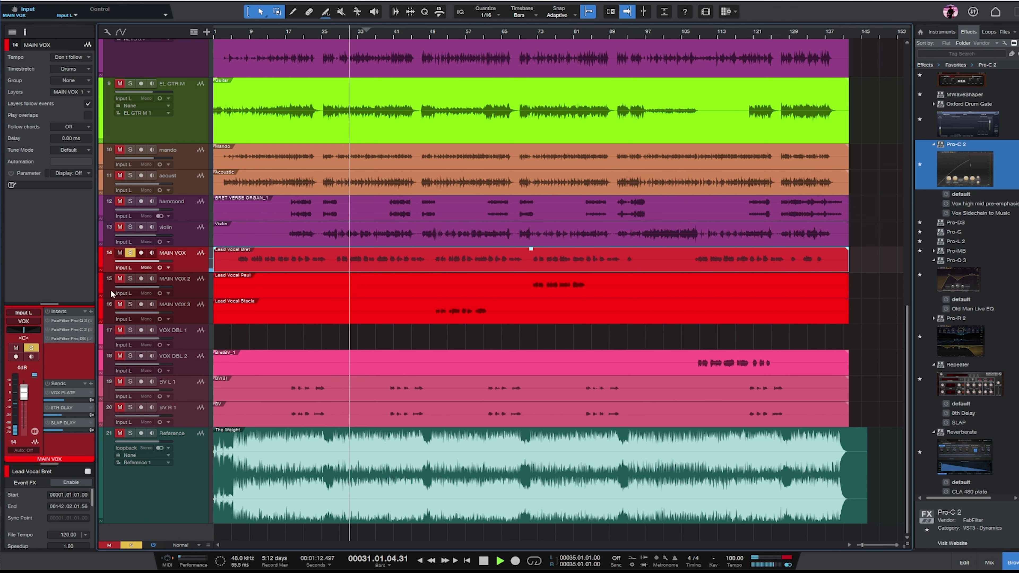
drag(24, 393, 23, 391)
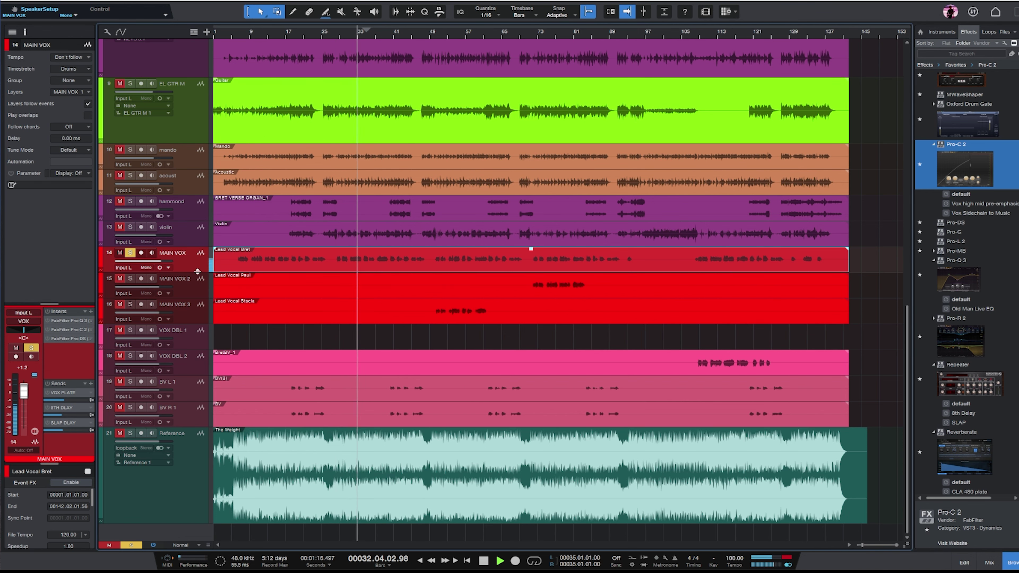
- Enlarge the MAIN VOX track's height so its vocal waveform is easier to inspect
drag(197, 271, 203, 364)
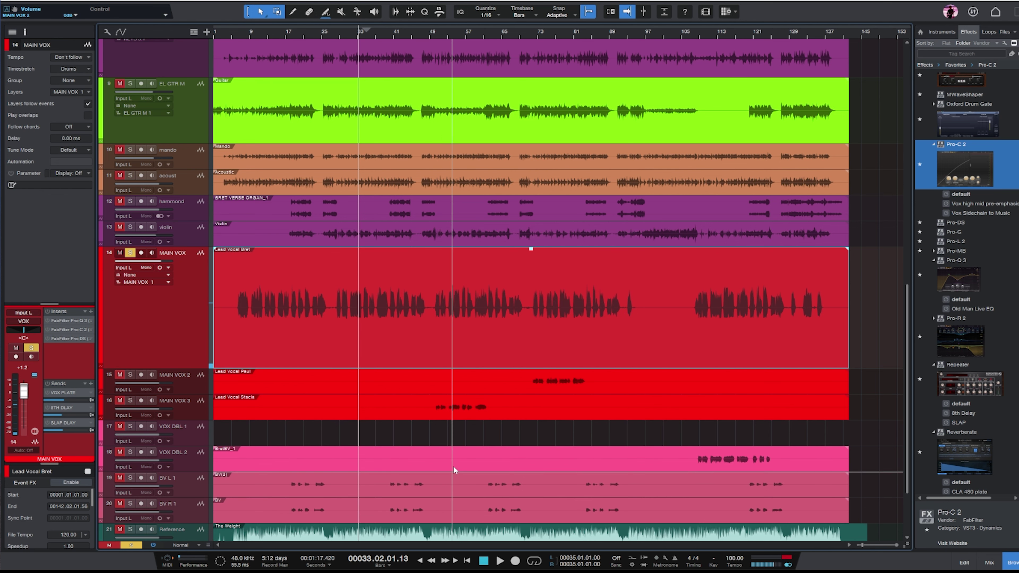
scroll(454, 473, down, 1)
scroll(454, 385, up, 2)
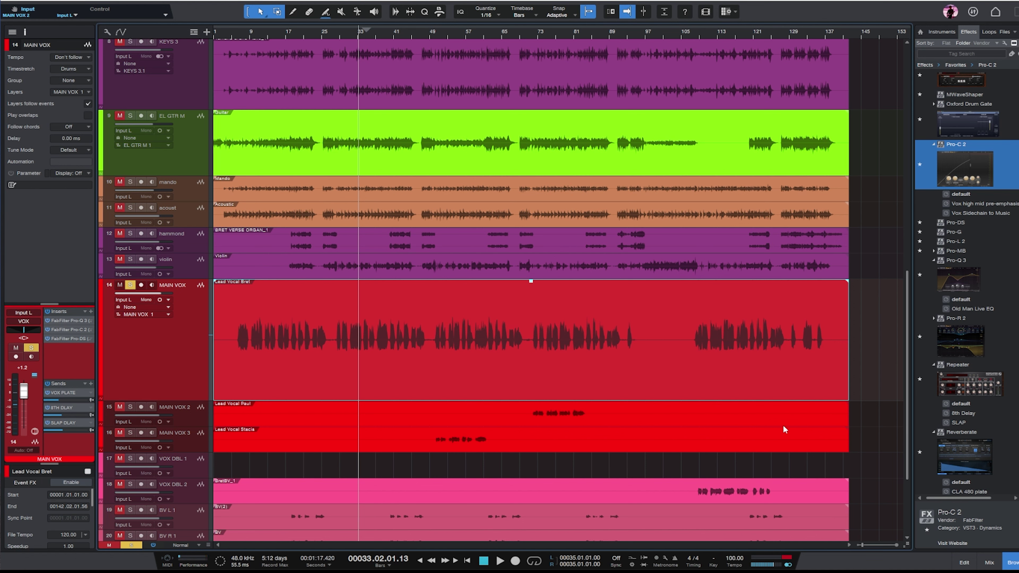
- Switch to the Track Guide readme in the text editor, read through to the engineer's note about the lead vocal, and close it
key(alt+Tab)
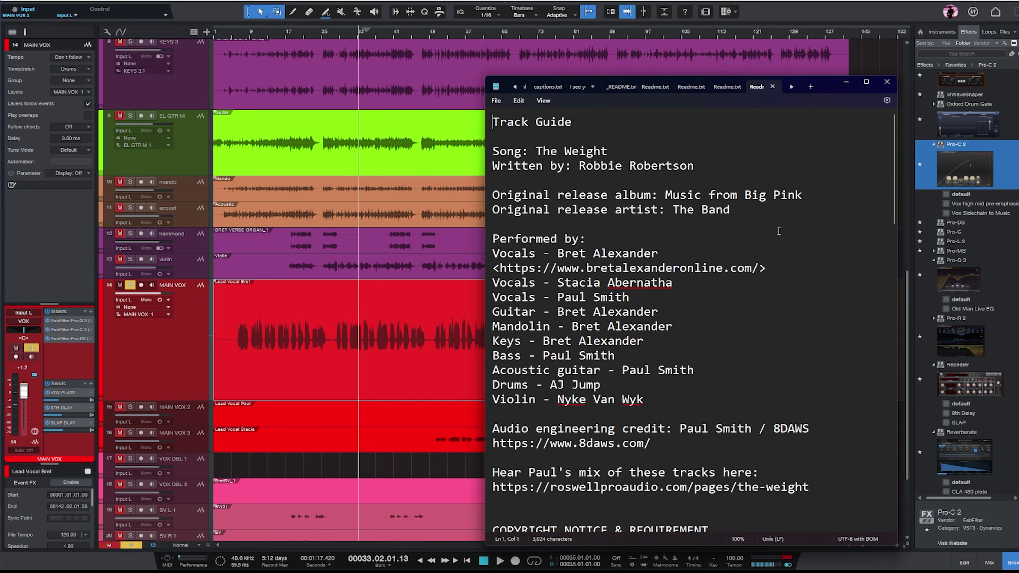
scroll(701, 218, down, 14)
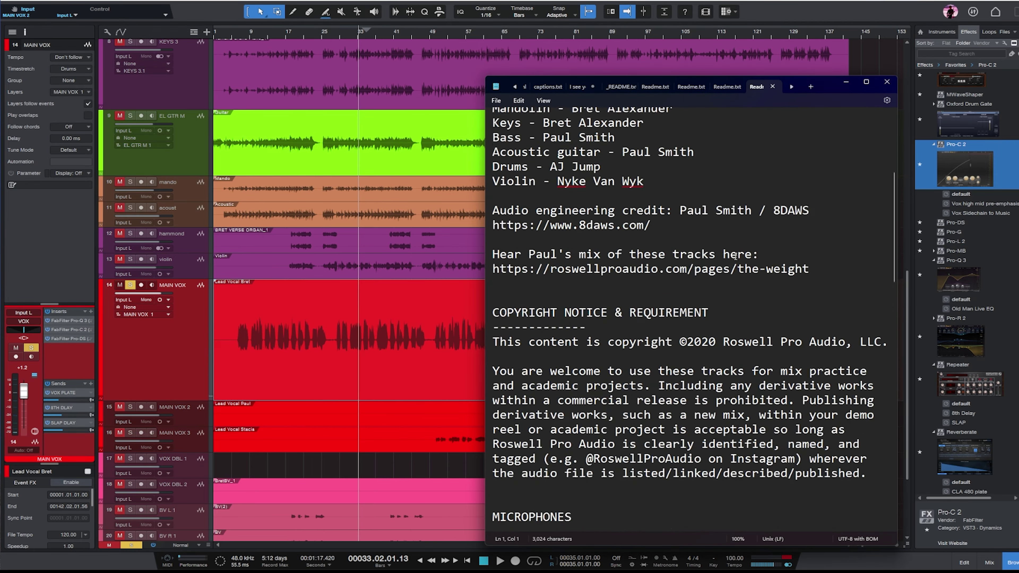
scroll(658, 273, down, 12)
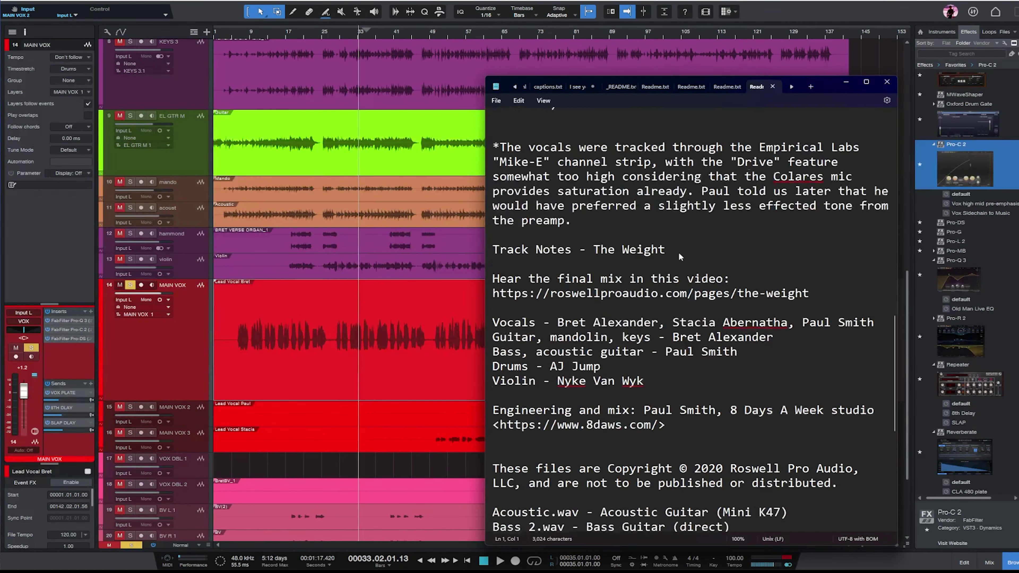
scroll(697, 234, down, 1)
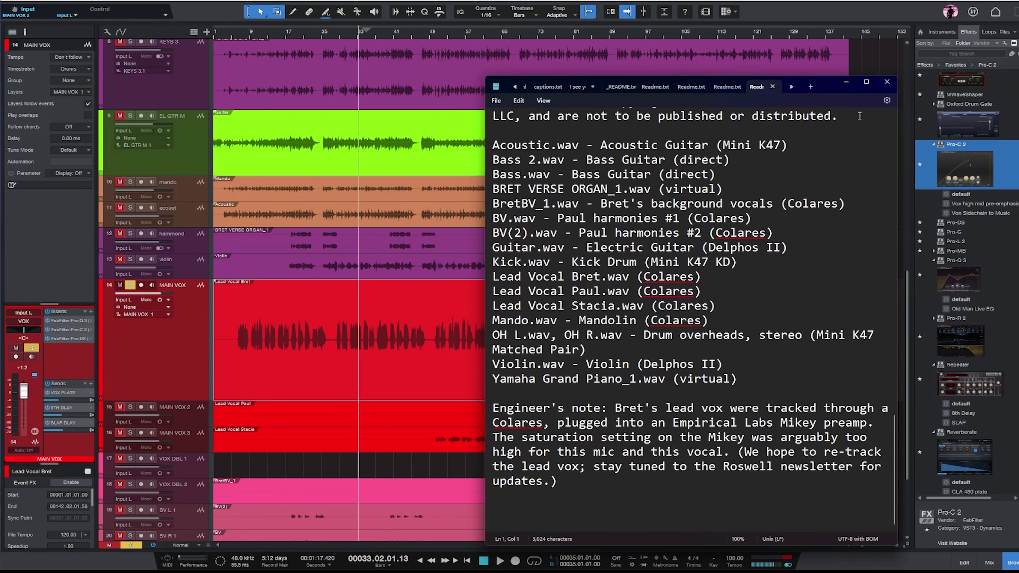
click(884, 82)
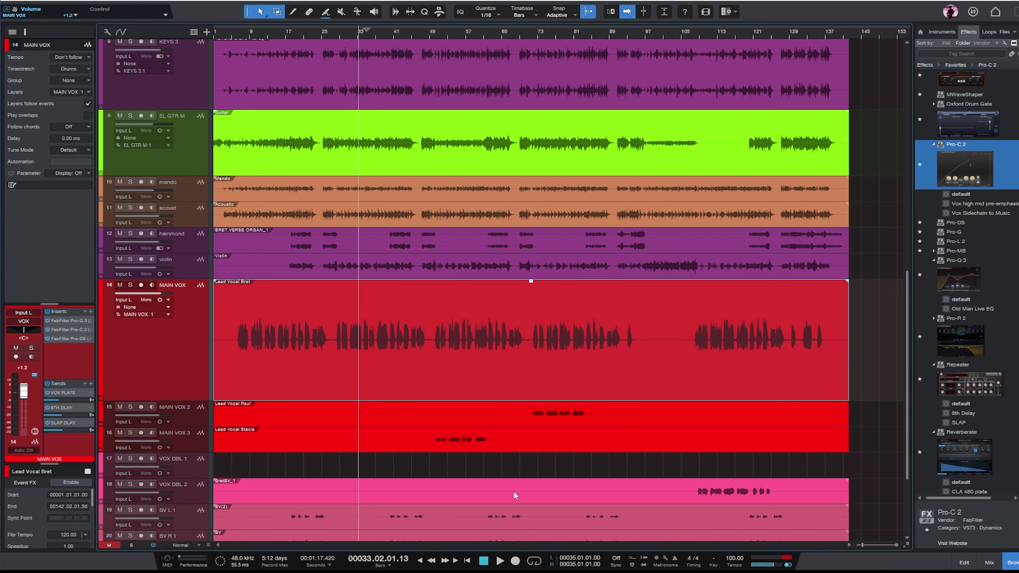
- Unsolo MAIN VOX, play the full mix from bar 33 and set the song tempo to 67 BPM
click(131, 285)
key(space)
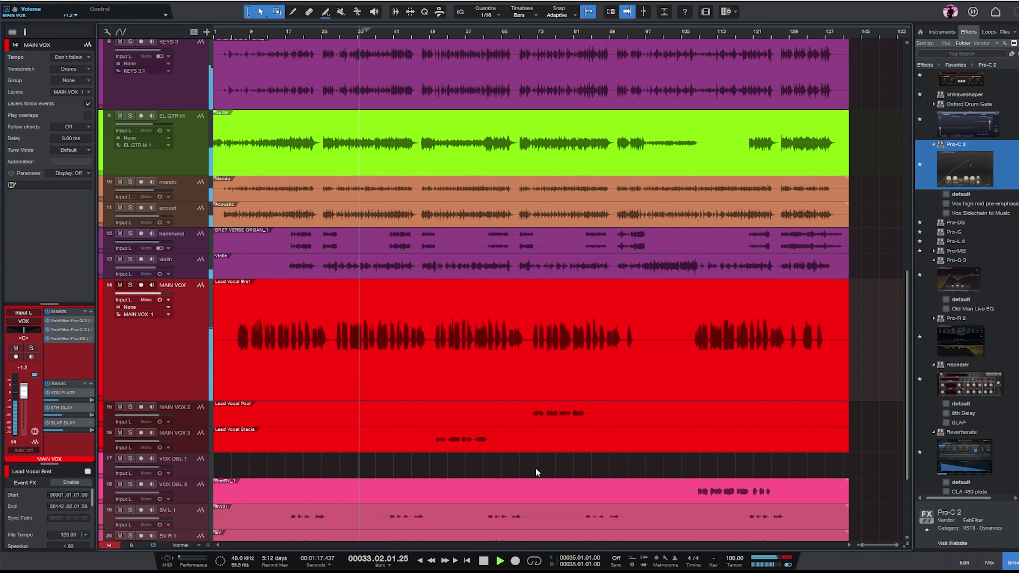
click(738, 558)
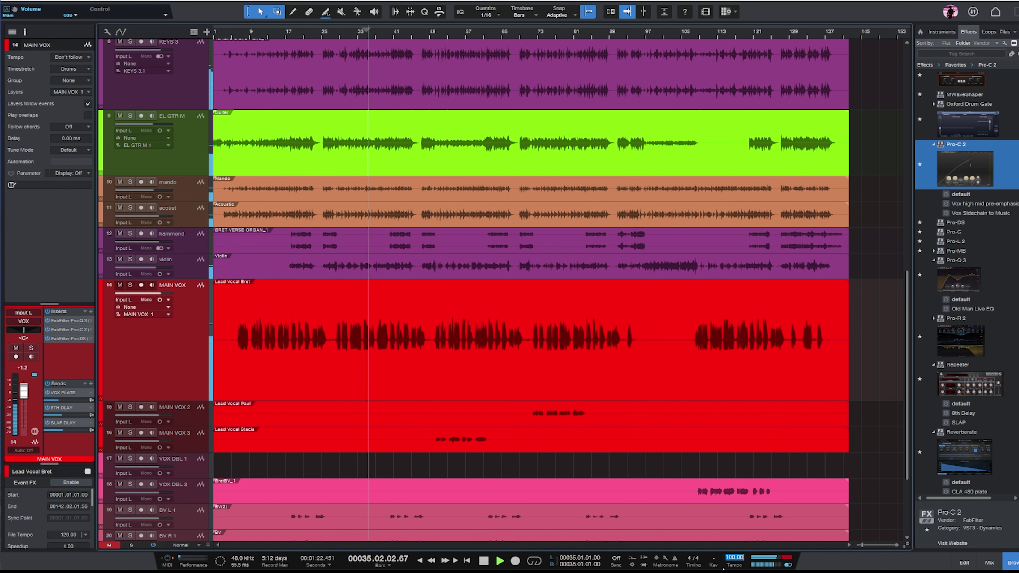
key(Escape)
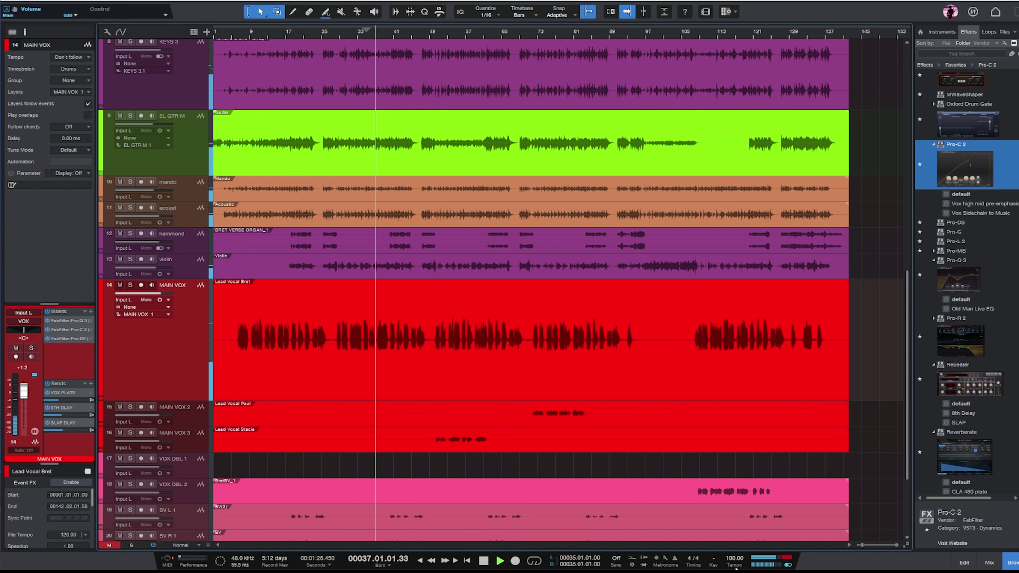
click(730, 567)
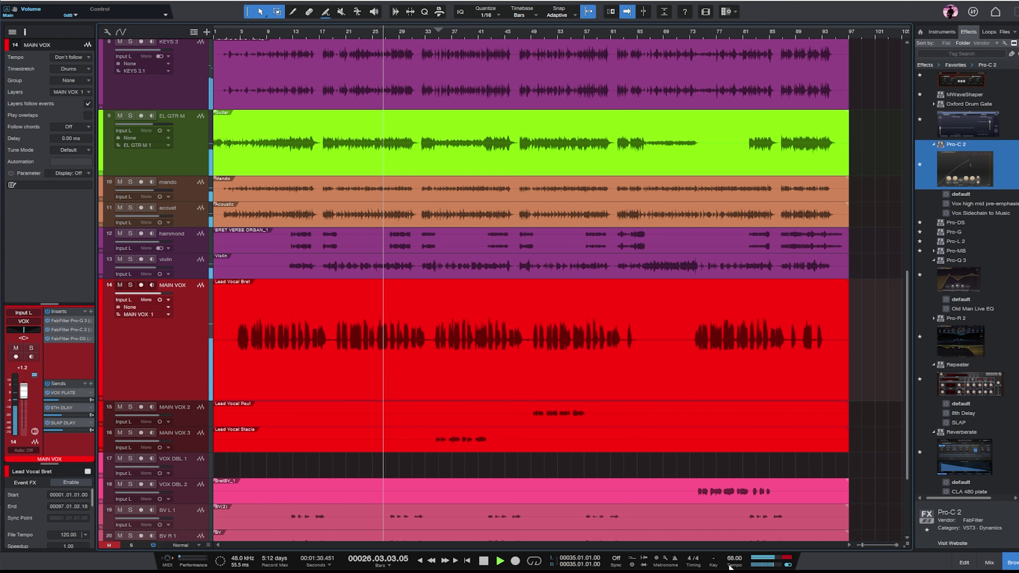
scroll(730, 566, down, 1)
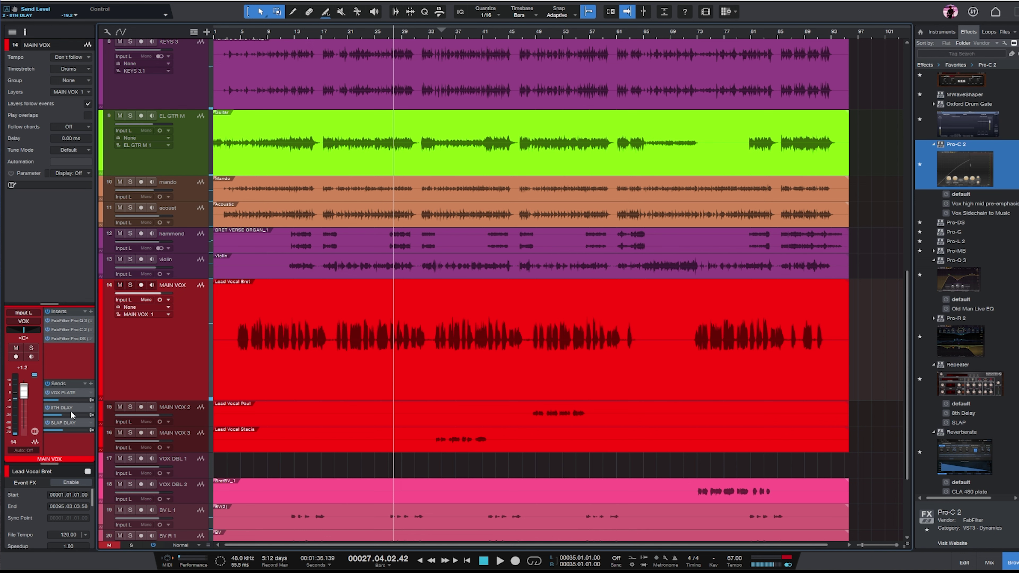
- Open the Pro-Q 3 equalizer on MAIN VOX and play the mix from bar 8
mouse_move(64, 414)
mouse_down()
mouse_move(66, 428)
mouse_move(65, 400)
mouse_up()
click(66, 319)
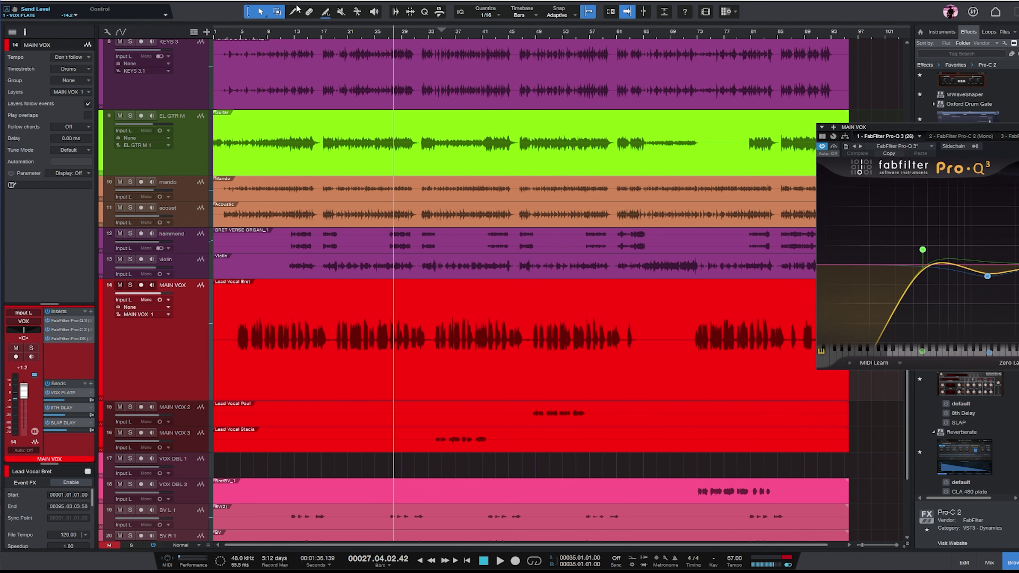
click(240, 29)
click(260, 29)
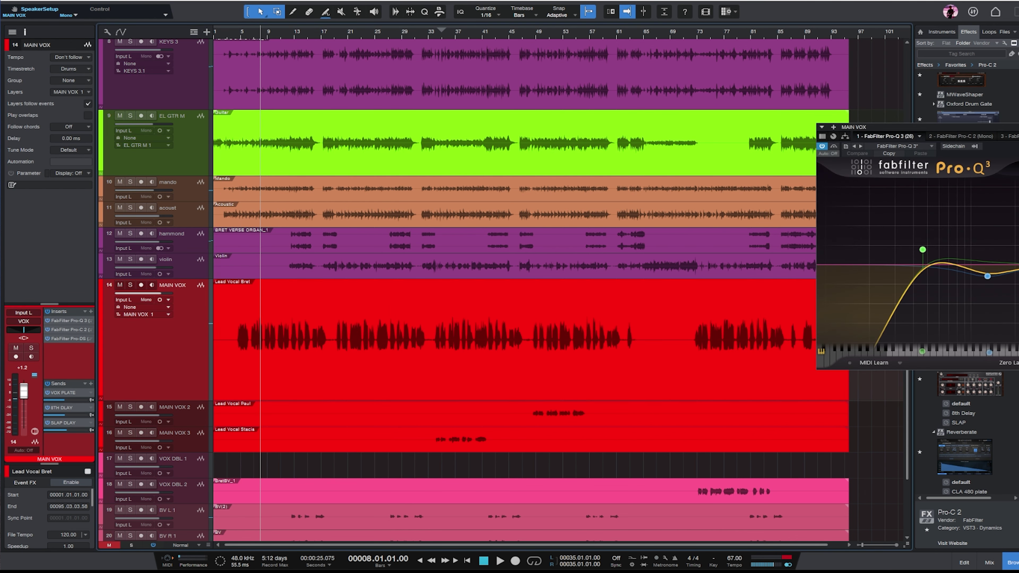
drag(1017, 127, 637, 124)
key(space)
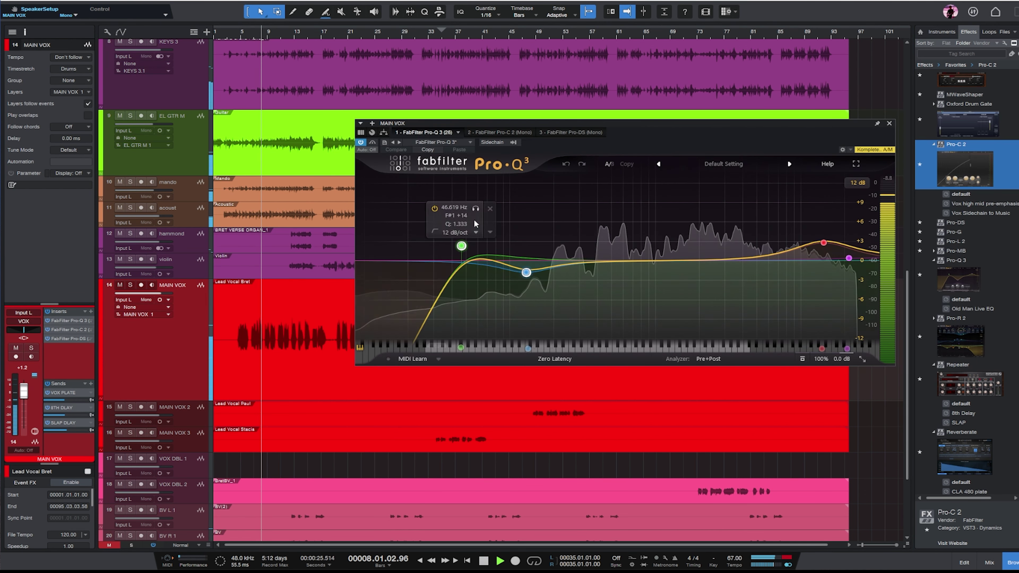
- Move the vocal EQ's low cut and low dip up in frequency, and add a narrow cut near the low cut with Q about 3.35
drag(526, 277, 612, 270)
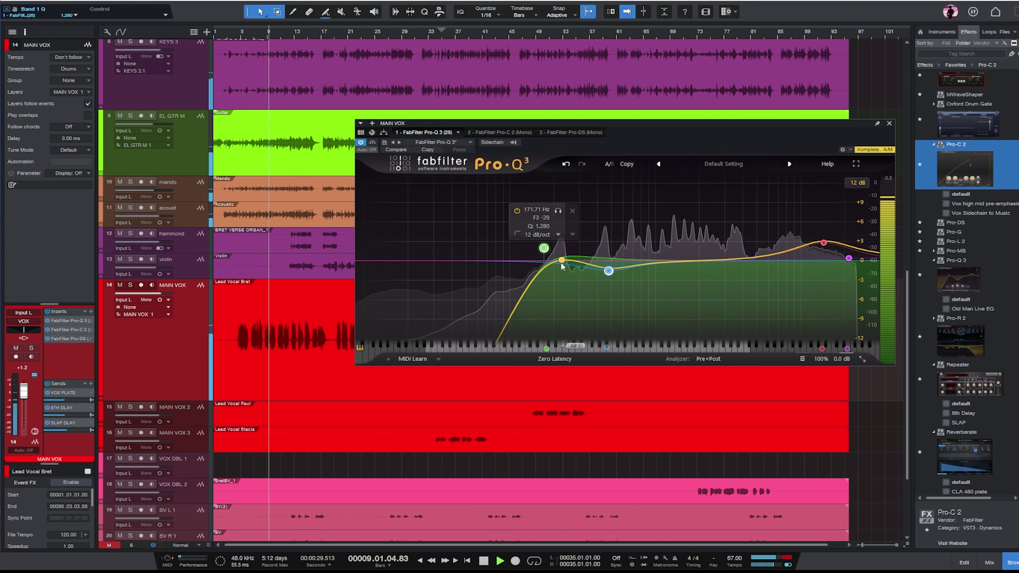
drag(553, 259, 555, 206)
mouse_move(555, 260)
mouse_down()
mouse_move(544, 223)
mouse_move(551, 278)
mouse_up()
scroll(552, 278, down, 3)
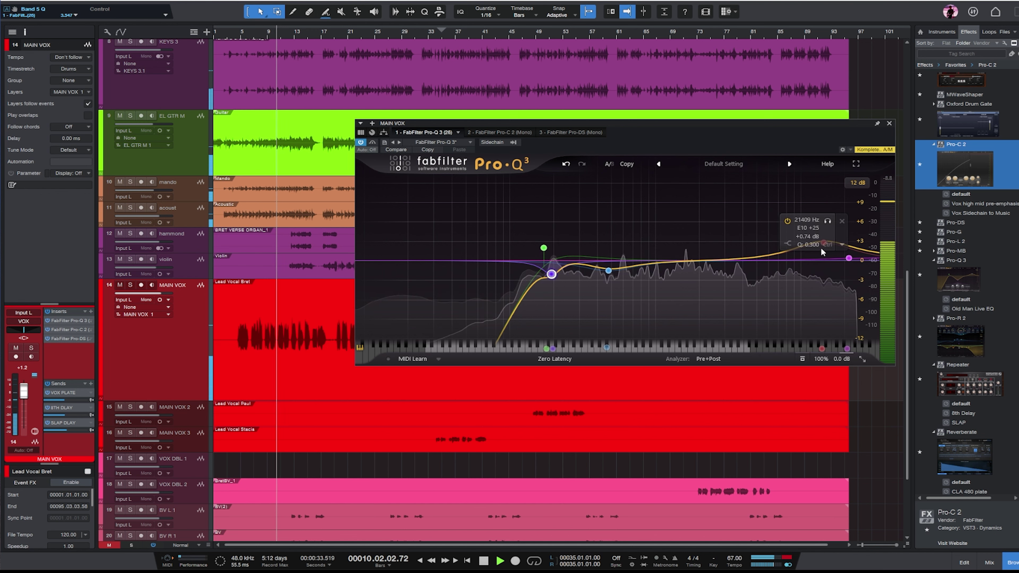
- Slightly reduce the vocal EQ's high boost, add a 1.26 dB cut at about 1894 Hz, and close Pro-Q 3
mouse_move(824, 243)
mouse_down()
mouse_move(821, 254)
mouse_move(829, 246)
mouse_up()
mouse_move(693, 261)
mouse_down()
mouse_move(691, 235)
mouse_move(696, 268)
mouse_up()
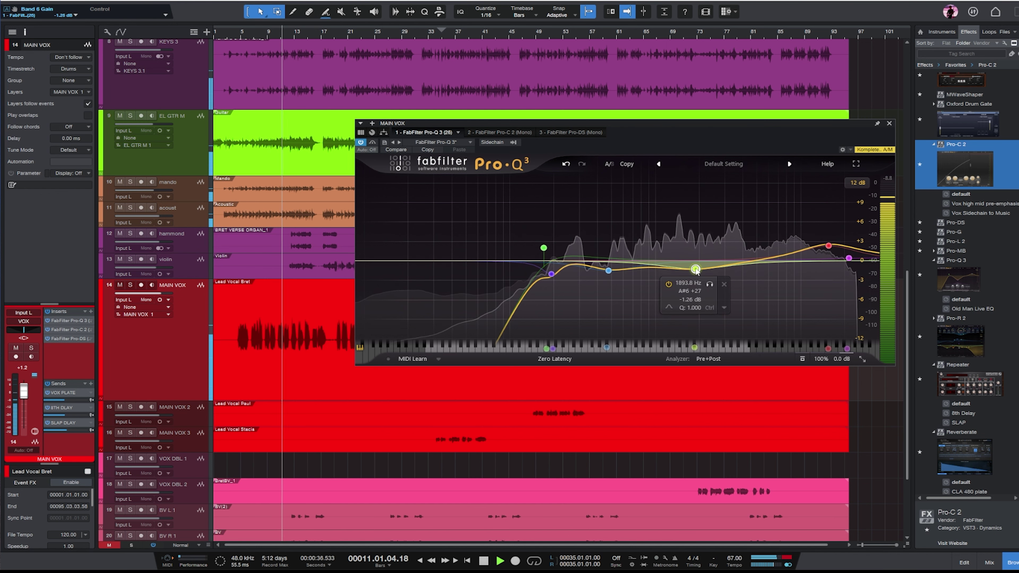
click(889, 123)
- Open the Pro-C 2 compressor on MAIN VOX and adjust its threshold against the playing vocal
click(69, 330)
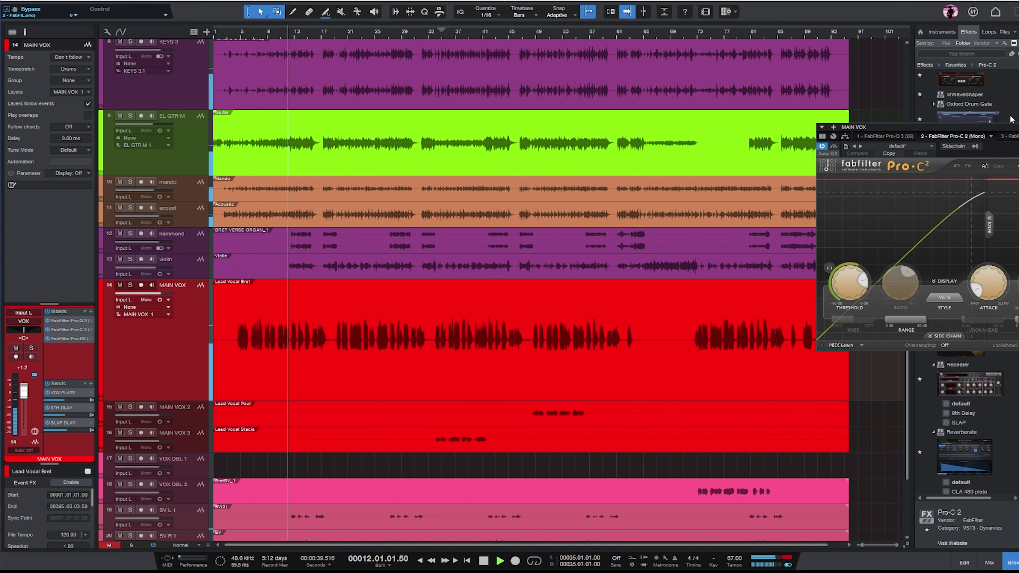
drag(946, 126, 629, 123)
drag(540, 288, 545, 313)
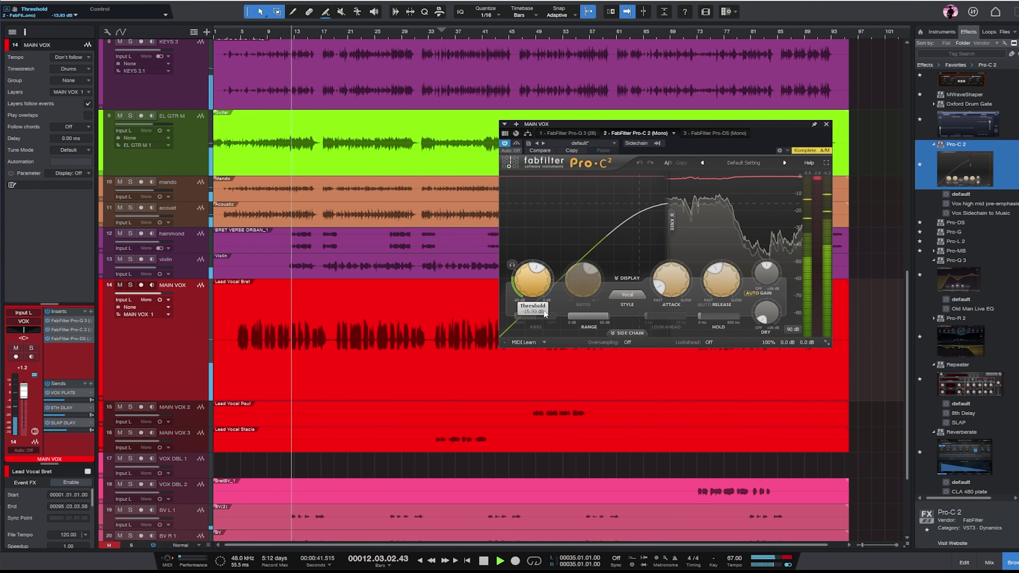
- Replace Pro-C 2's auto gain with about +3 dB of wet gain and set the display range to 9 dB
click(757, 293)
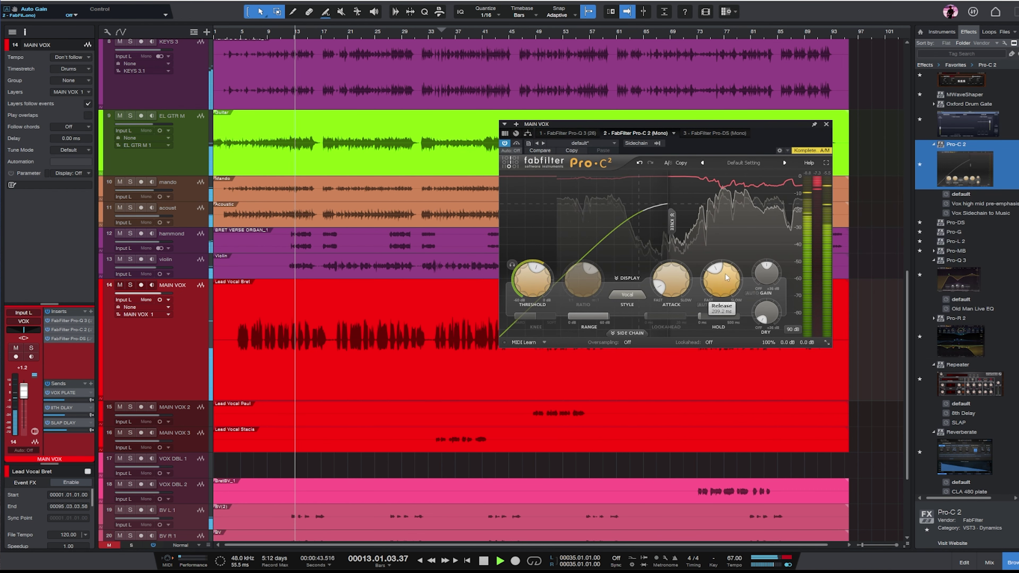
drag(766, 273, 767, 263)
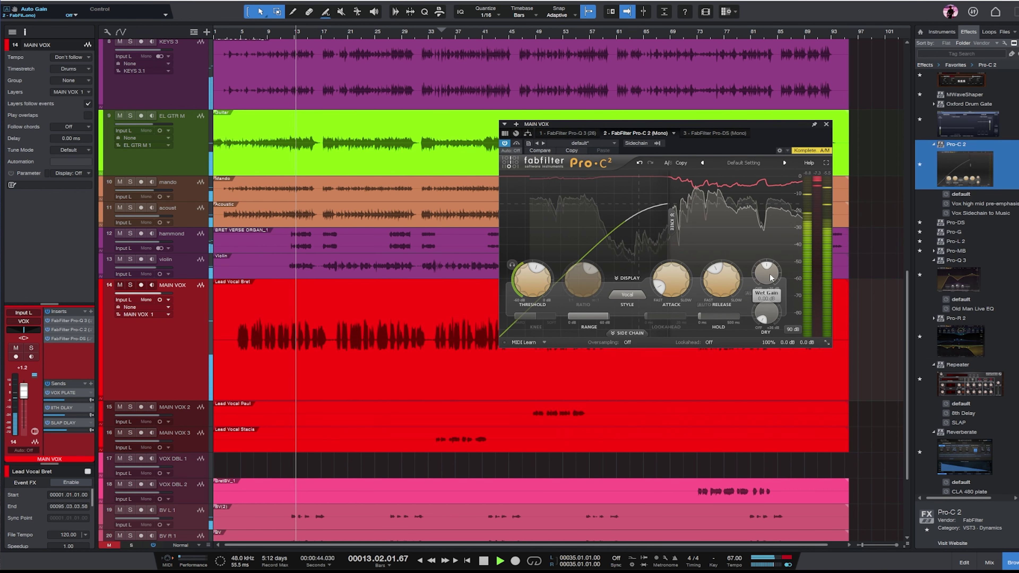
click(792, 326)
click(801, 337)
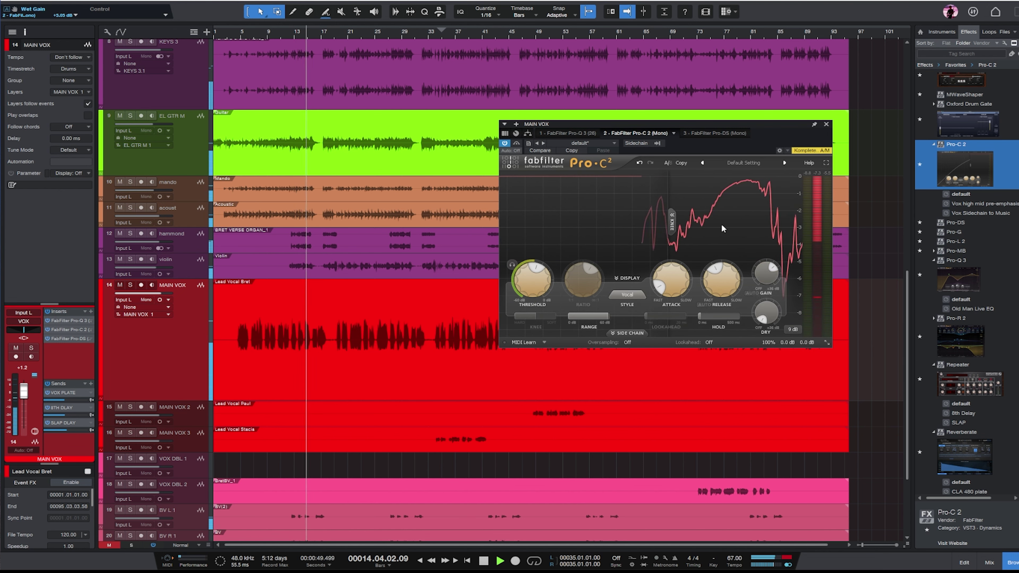
- Fine-tune Pro-C 2's threshold to about -12 dB while replaying the vocal from bar 5
drag(534, 280, 534, 285)
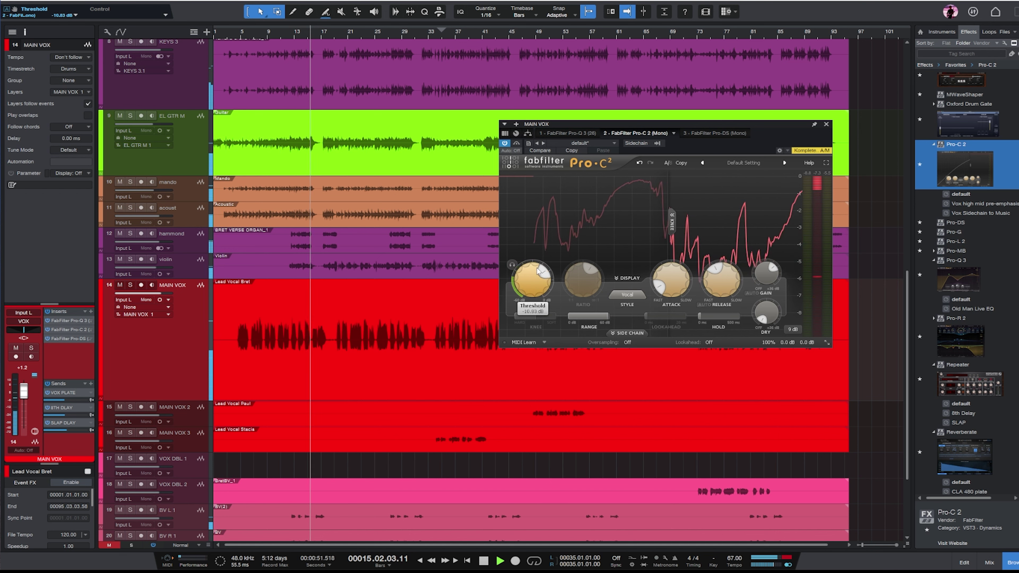
click(242, 34)
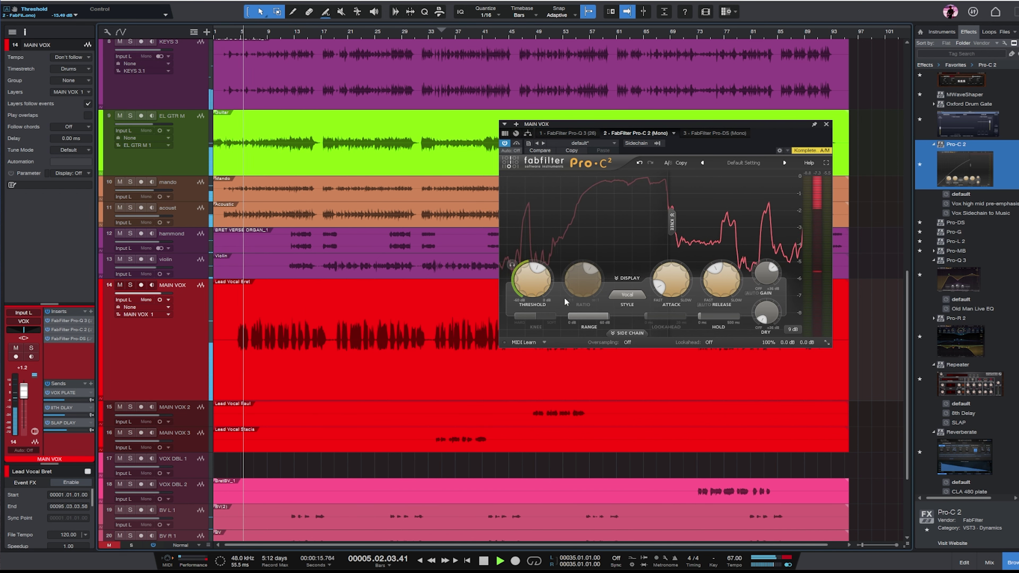
scroll(767, 274, up, 2)
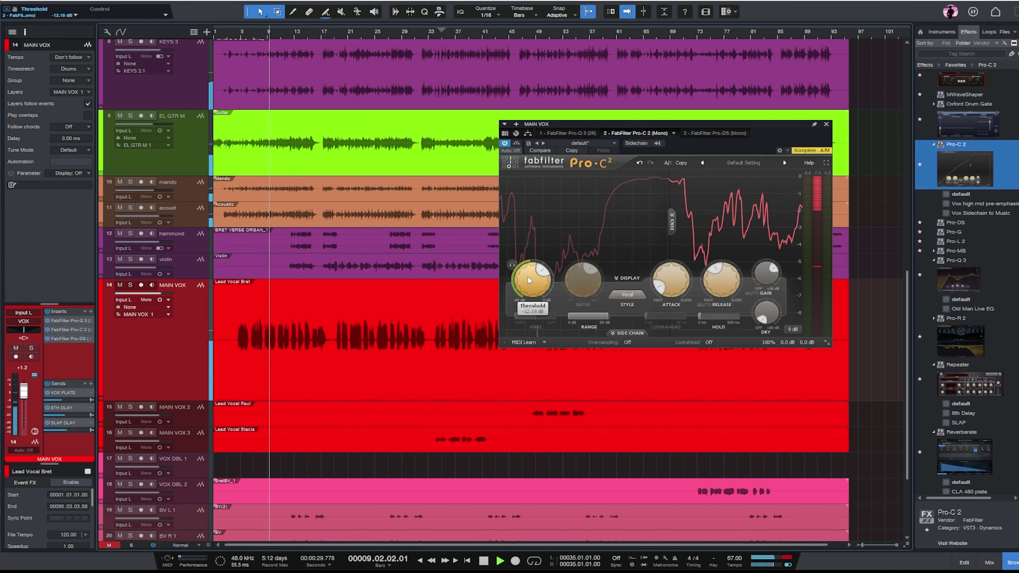
scroll(528, 282, up, 3)
- Set Pro-C 2's release to about 577 ms and attack to about 3.06 ms, then close it and stop playback
scroll(528, 282, up, 4)
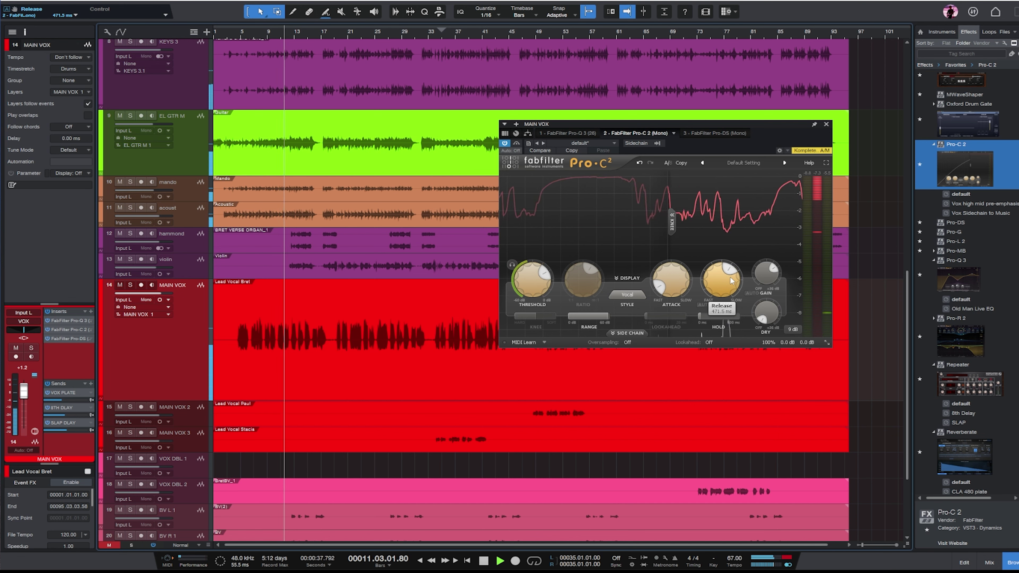
scroll(721, 280, up, 1)
scroll(721, 280, up, 4)
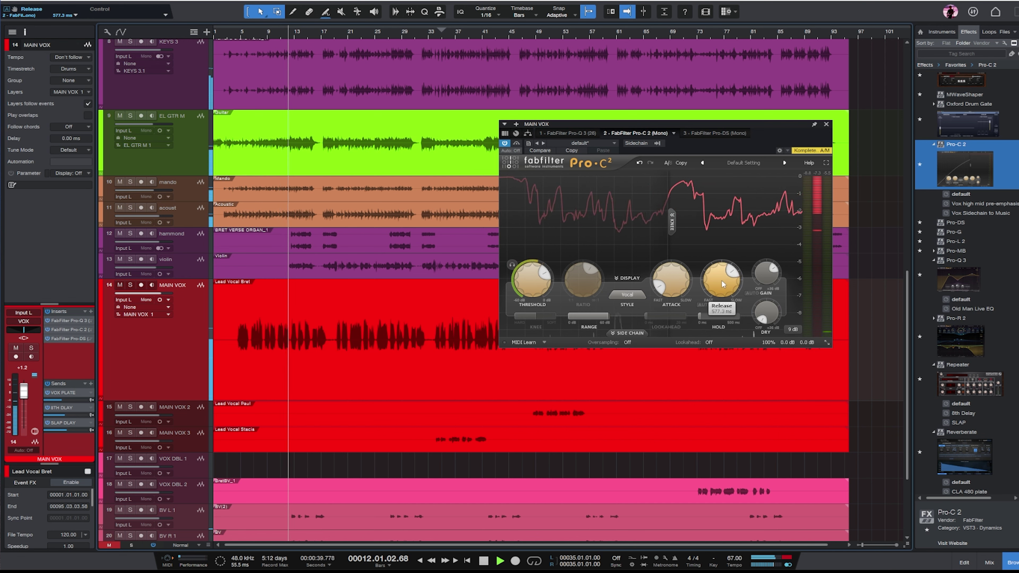
scroll(674, 280, up, 5)
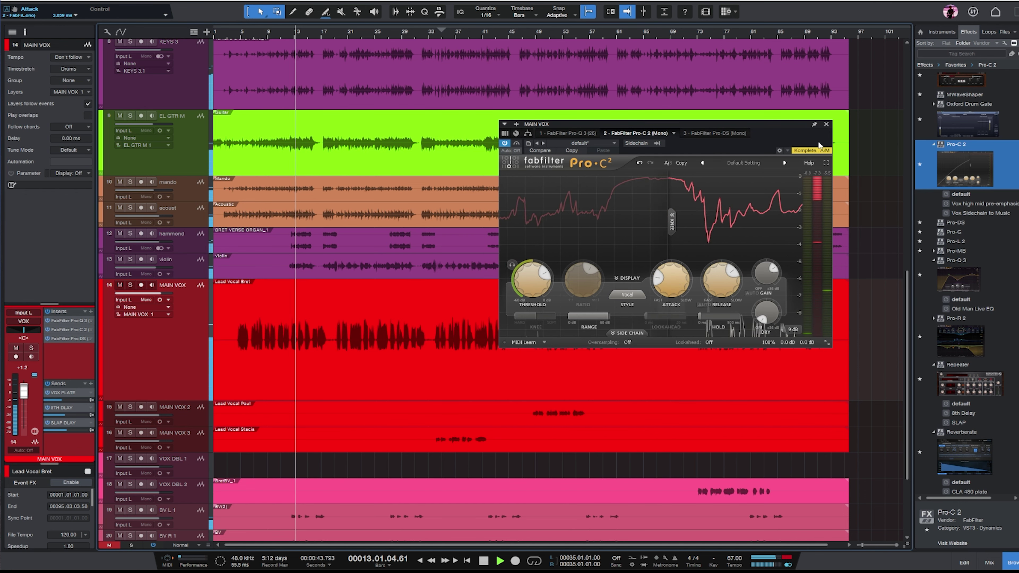
click(826, 123)
key(space)
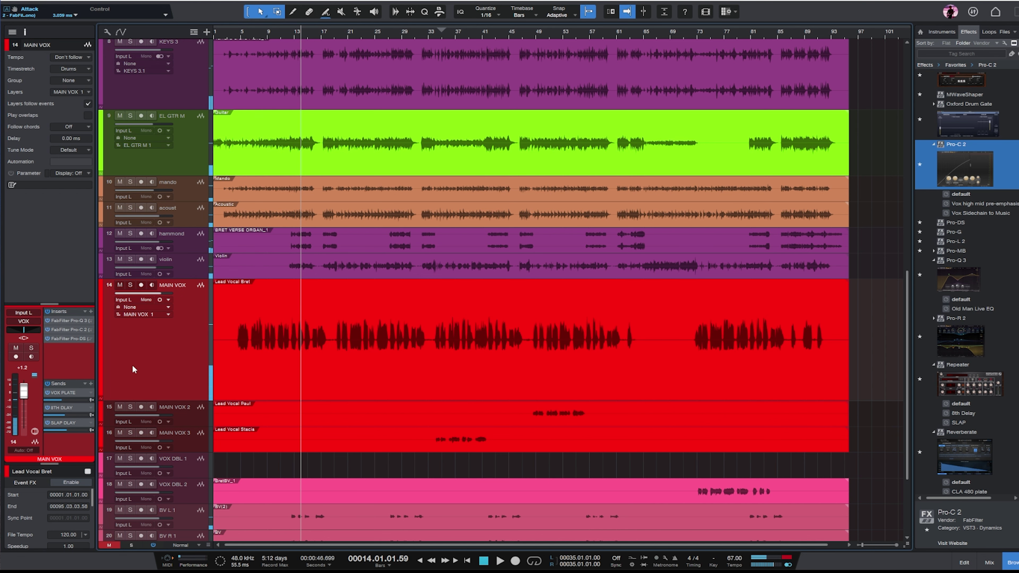
- In the mixer, open the VOX bus's Virtual Mix Rack and set the FG-116 input to about -26 dB during playback
drag(63, 414, 62, 429)
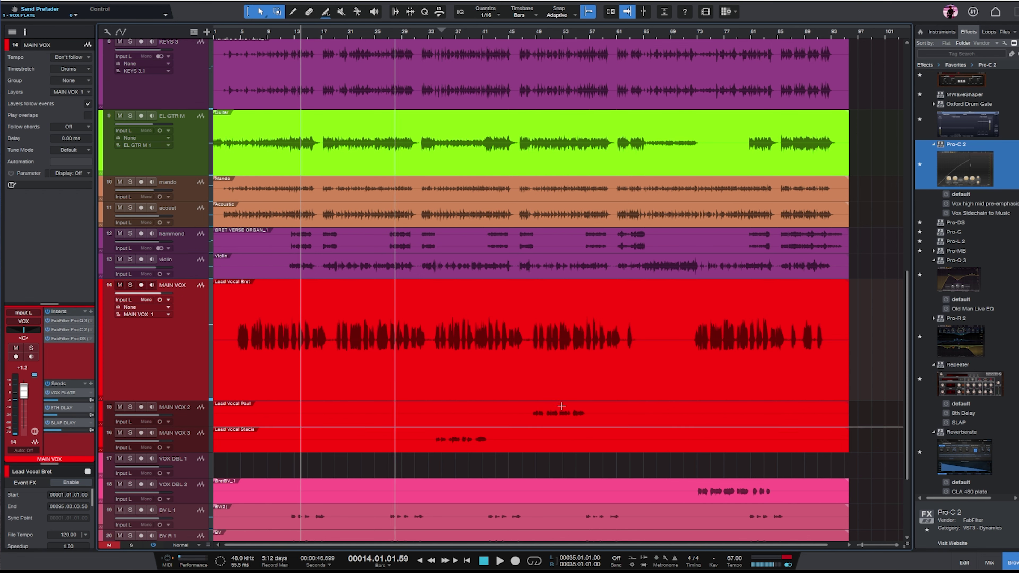
scroll(489, 311, down, 3)
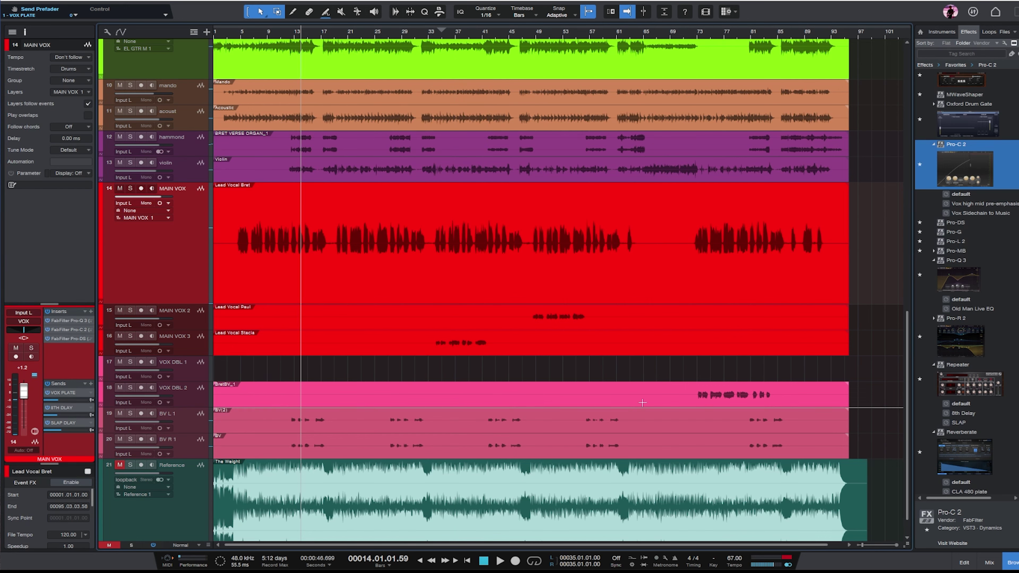
key(F3)
drag(460, 548, 789, 547)
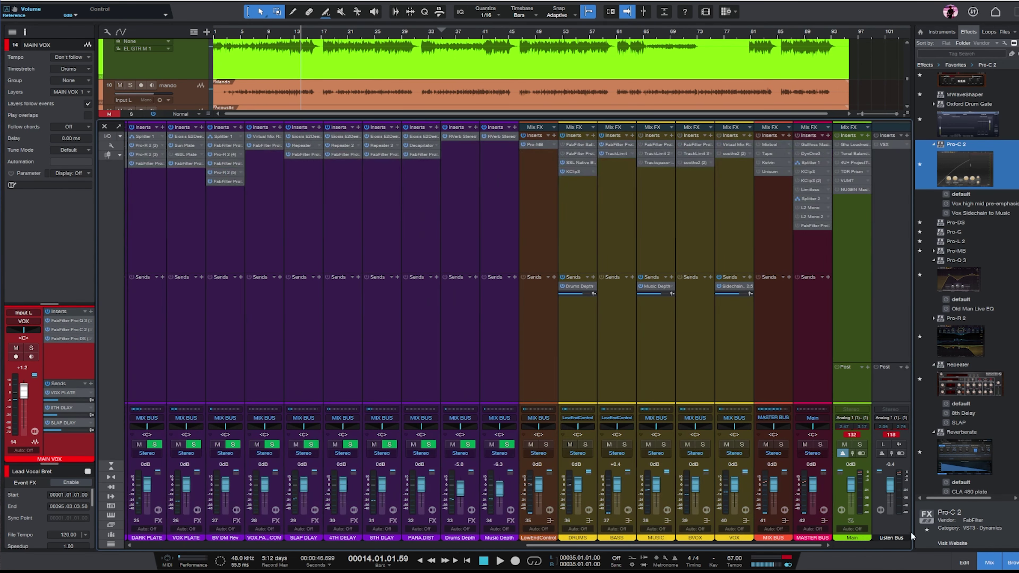
click(712, 173)
click(740, 179)
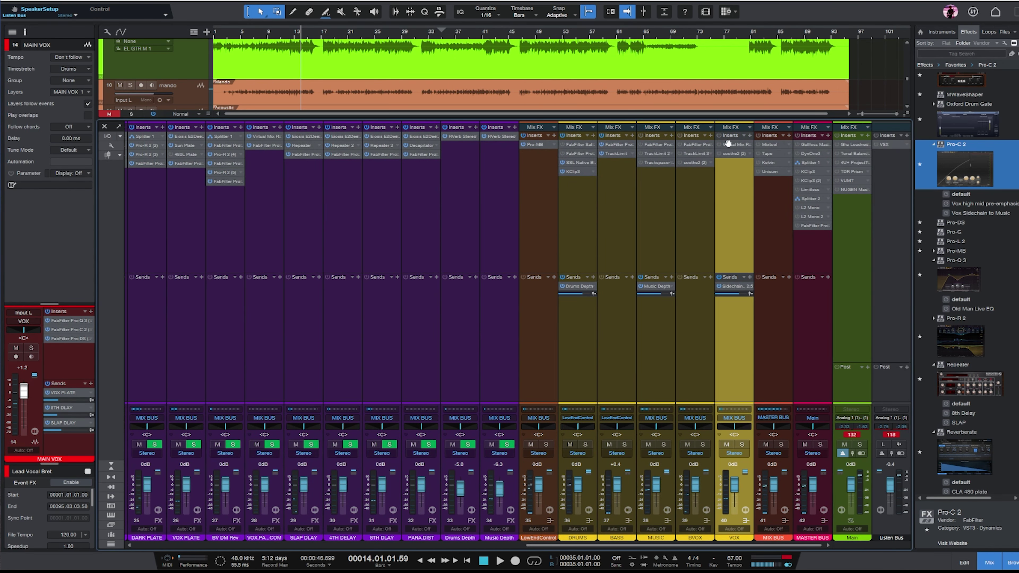
click(737, 145)
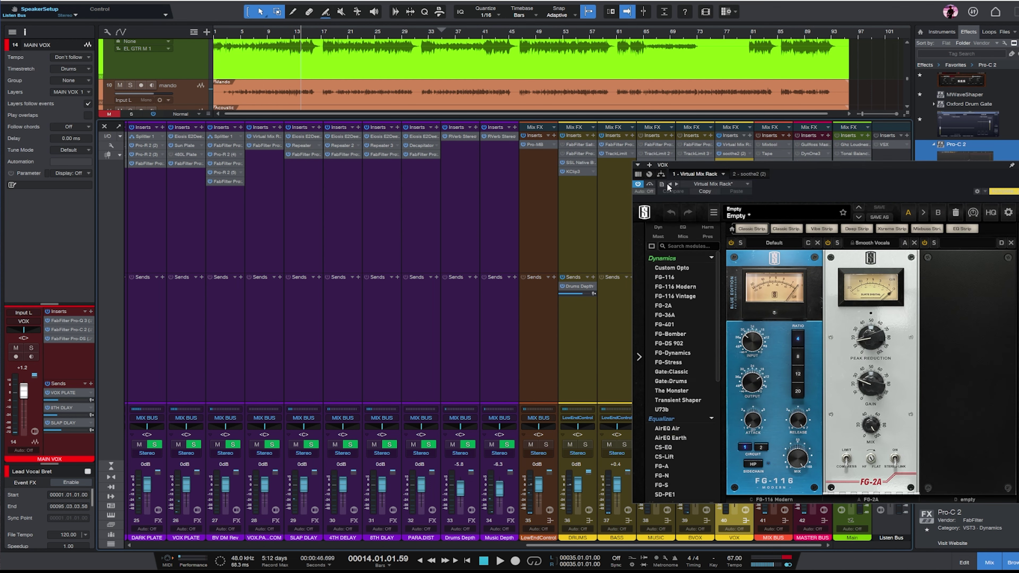
drag(834, 179, 384, 163)
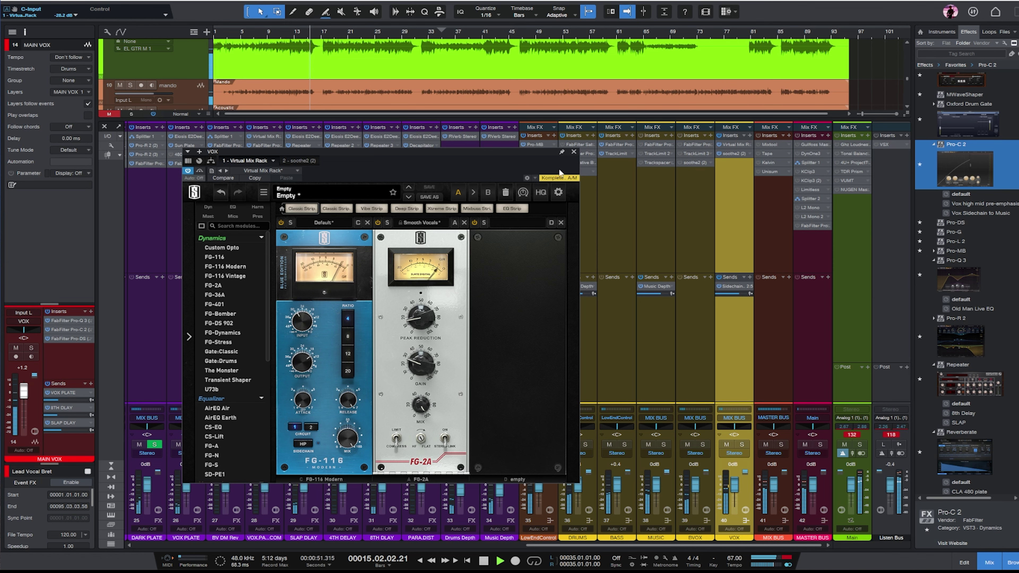
click(574, 153)
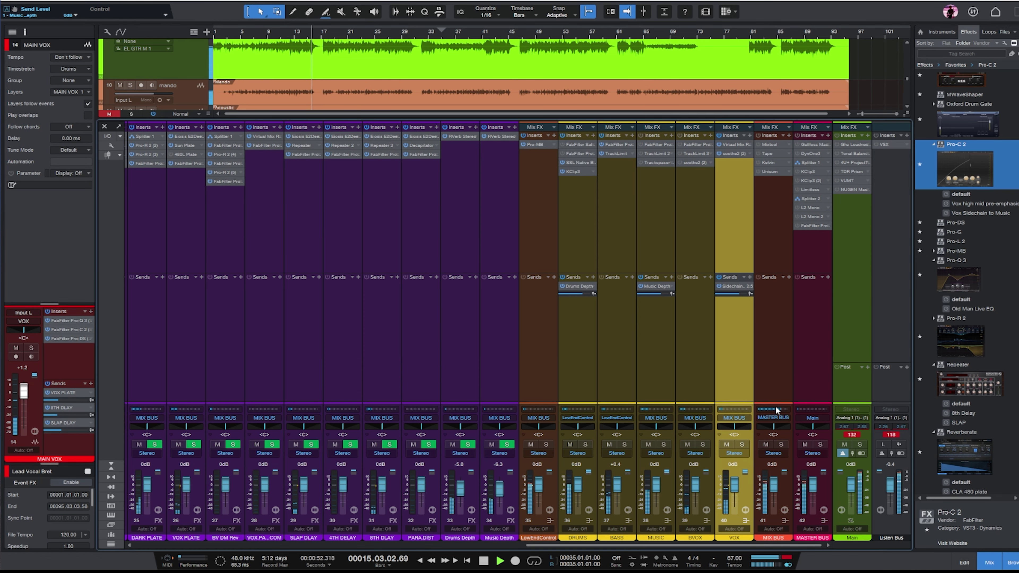
click(989, 563)
- Enlarge the heights of the MAIN VOX 2 and MAIN VOX 3 tracks and stop playback
scroll(445, 295, down, 1)
click(191, 293)
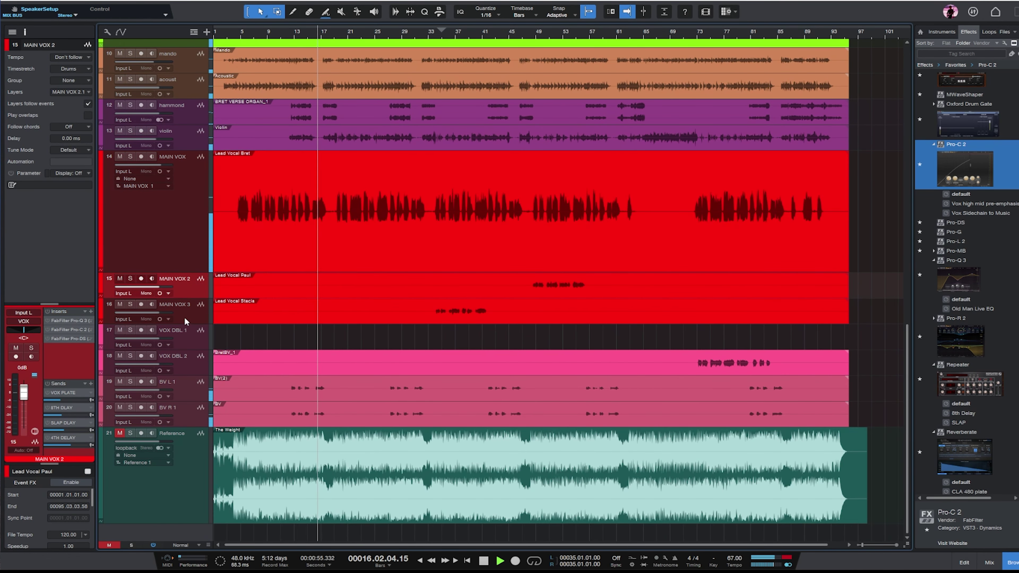
click(191, 320)
drag(196, 323, 196, 421)
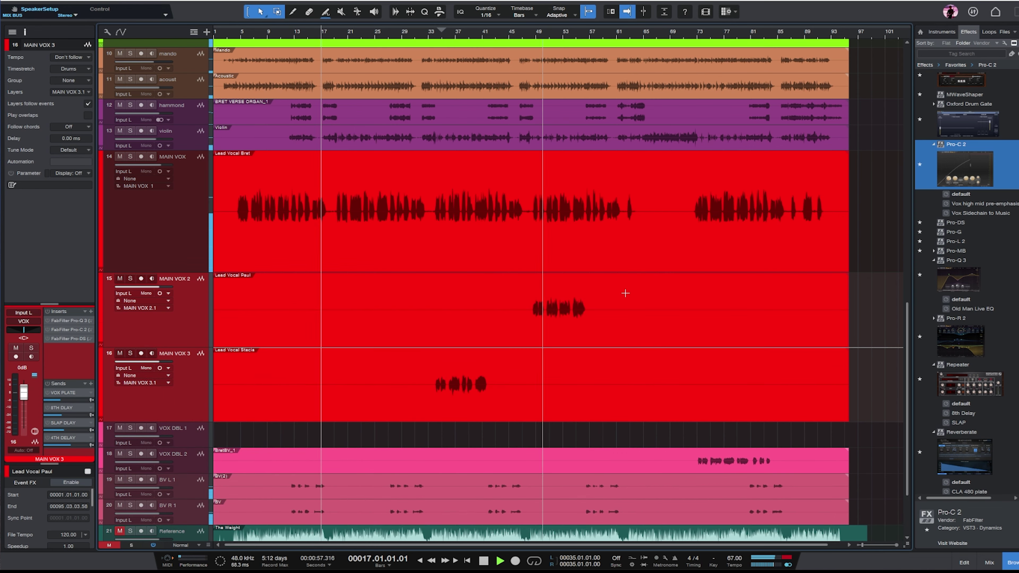
scroll(401, 281, down, 3)
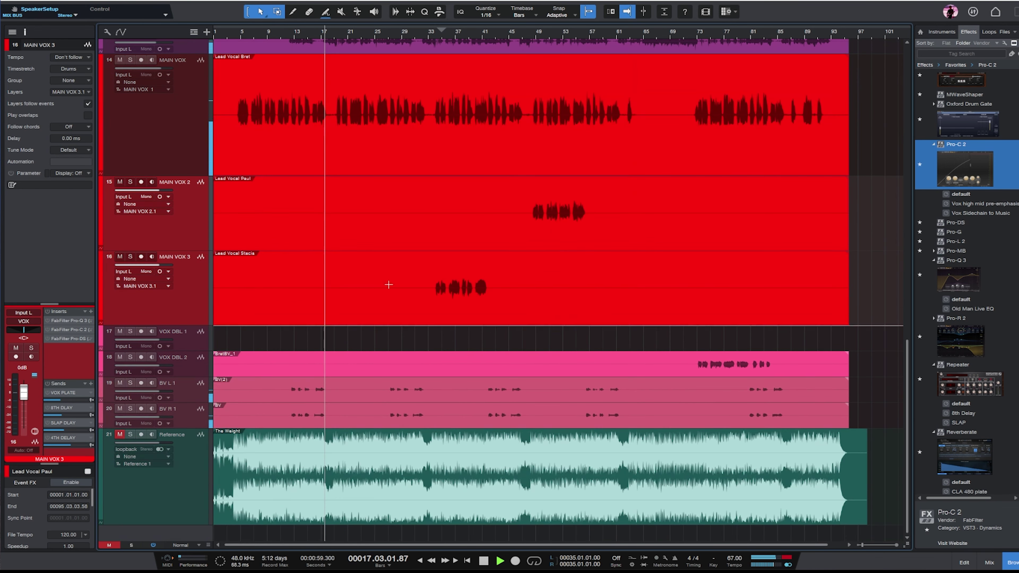
key(space)
- Pan BV L 1 to L64 and BV R 1 to R62, select both tracks, and play the mix from bar 12
click(176, 392)
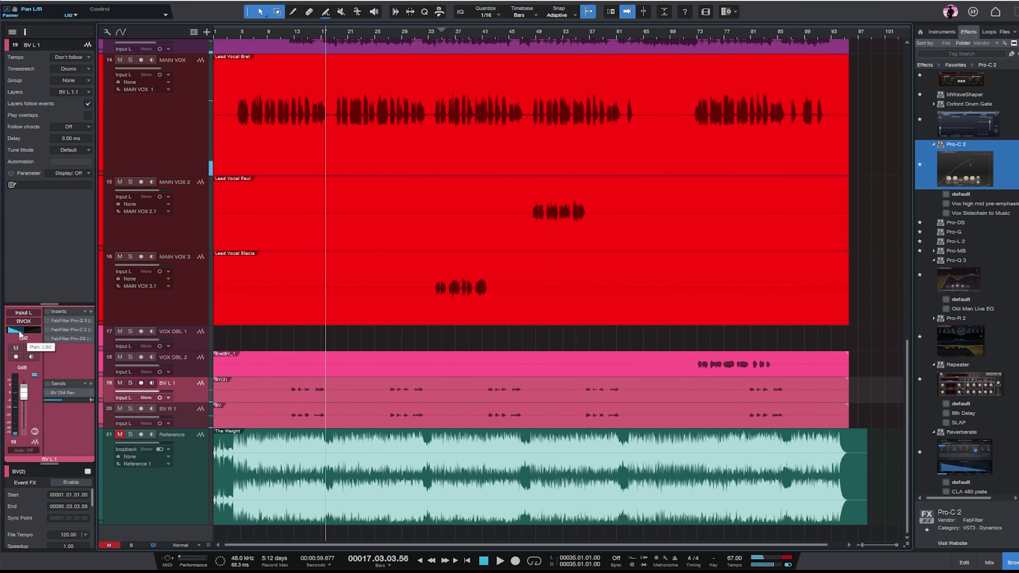
click(194, 422)
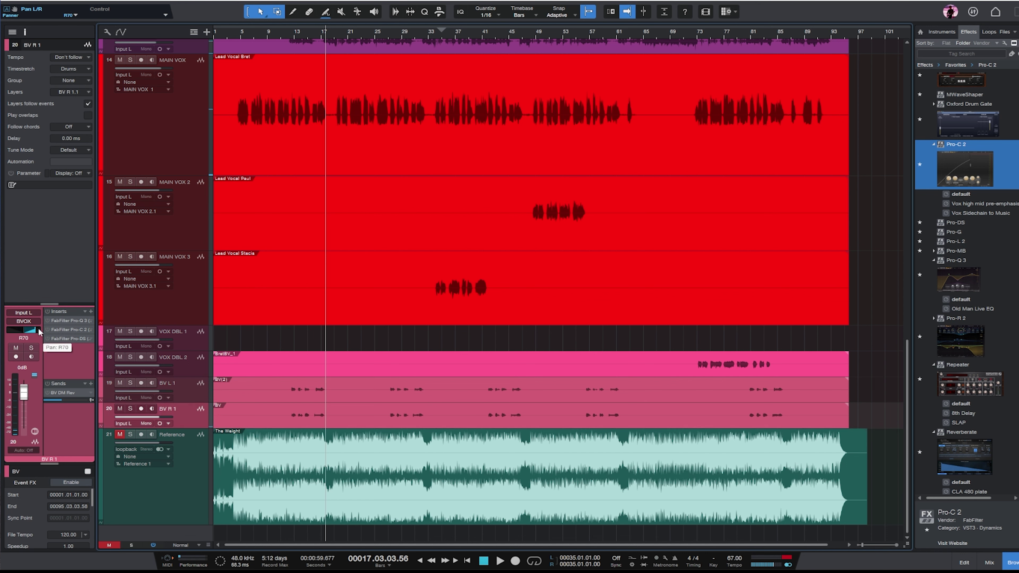
click(196, 386)
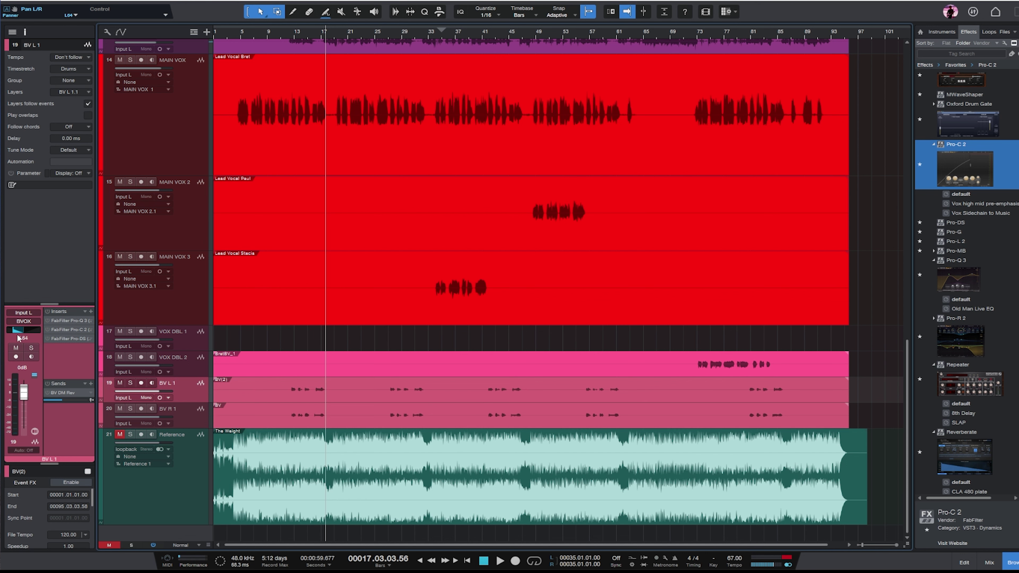
drag(288, 33, 484, 307)
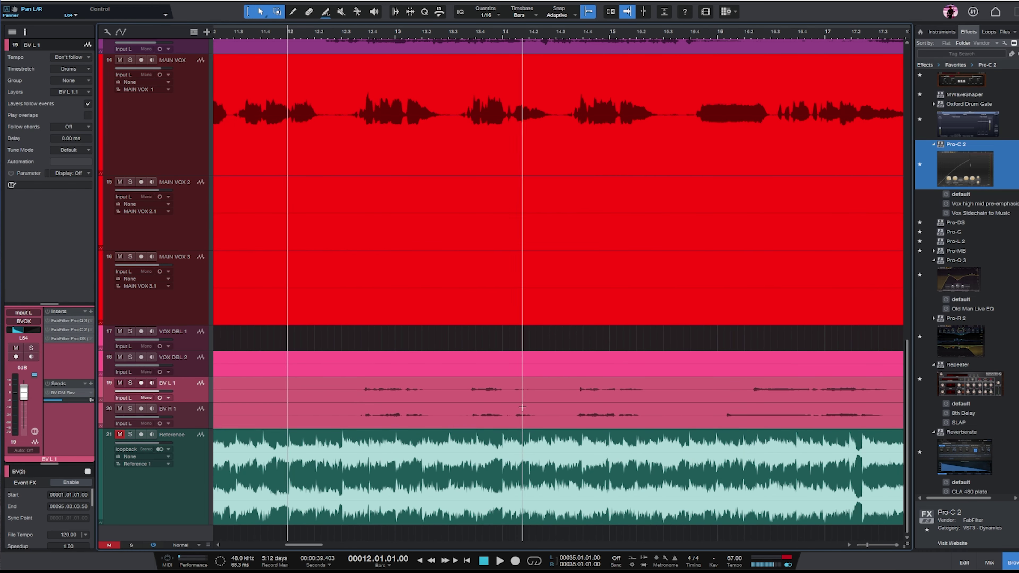
key(w)
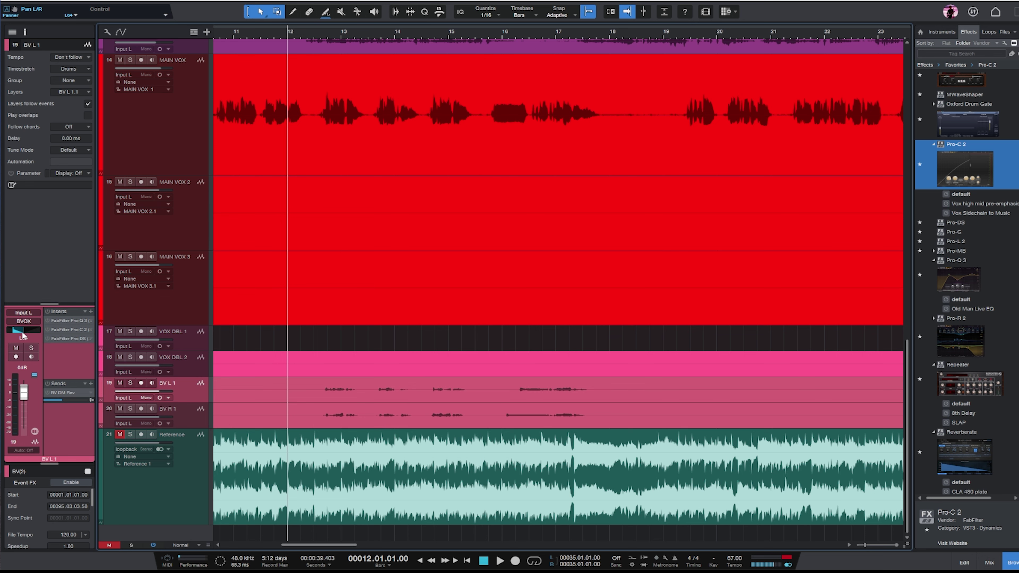
click(187, 425)
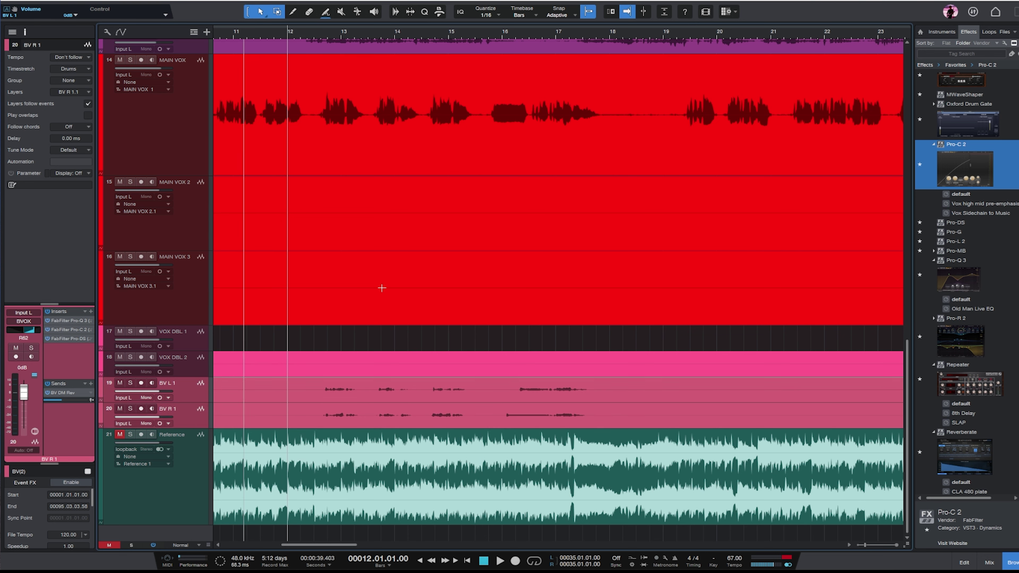
key(z)
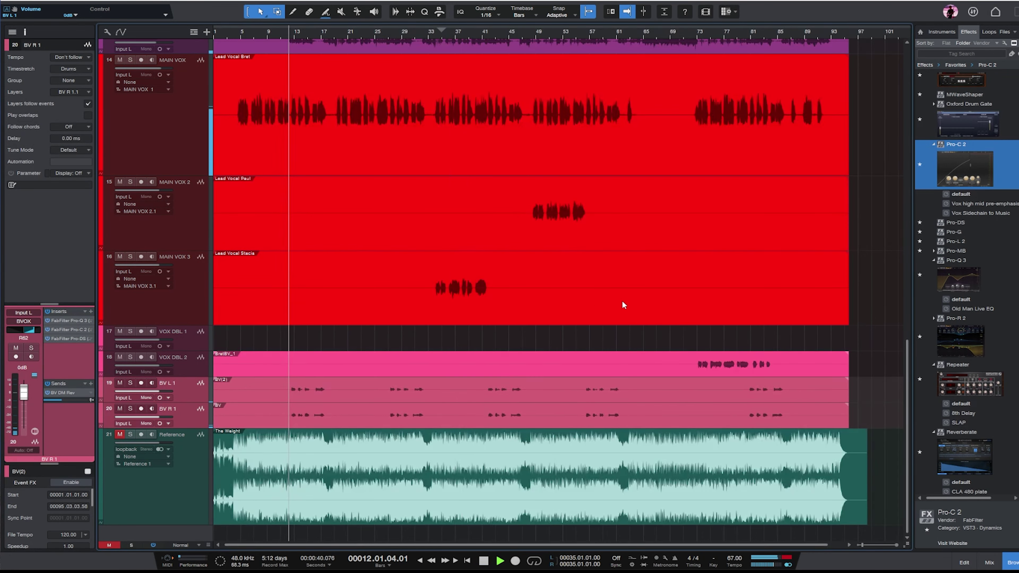
- Lower the TrackLimit 3 threshold on the BVOX bus to -4.5, then return to the arrangement
key(F3)
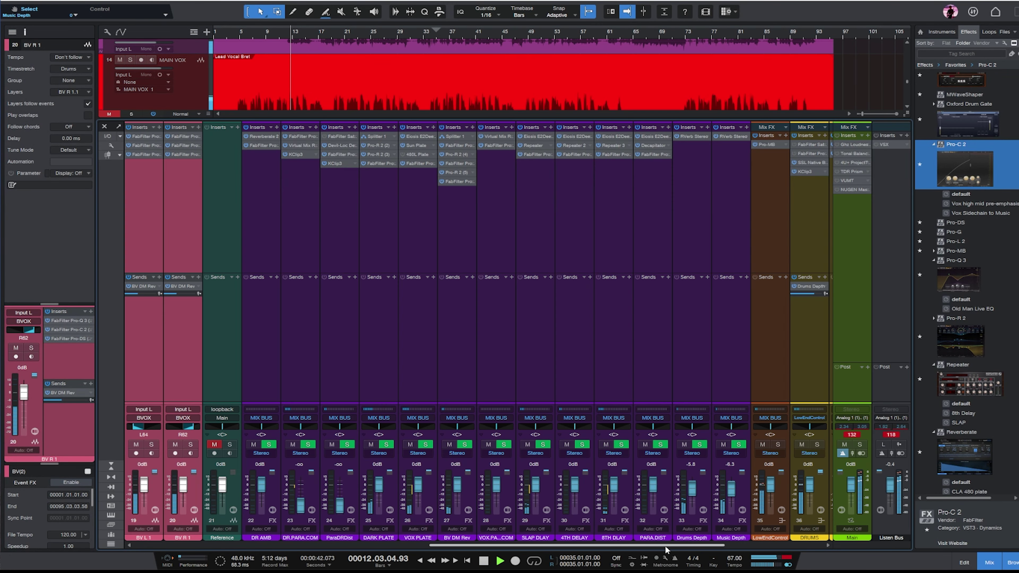
scroll(842, 522, right, 3)
click(688, 196)
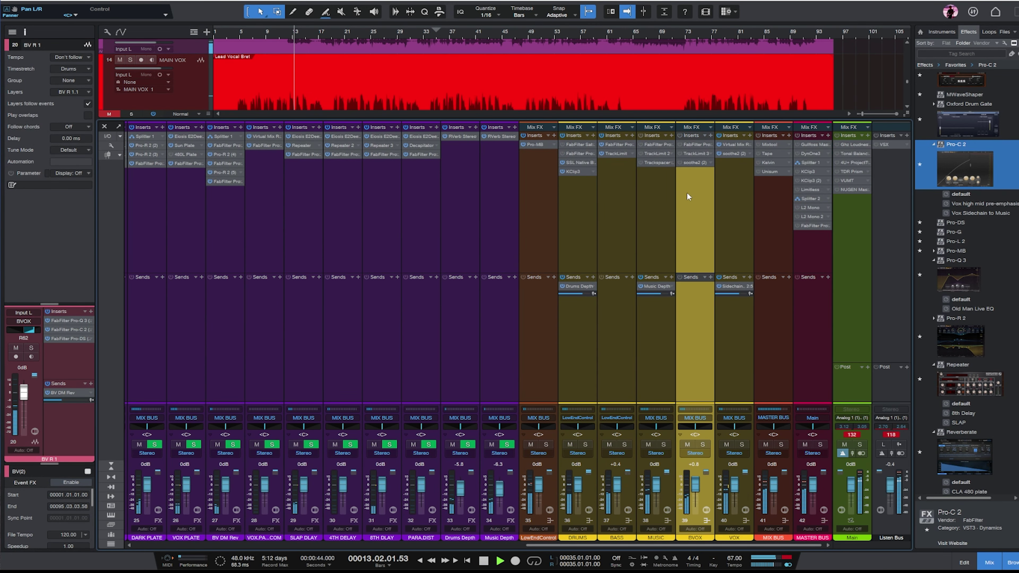
click(694, 153)
drag(268, 269, 261, 288)
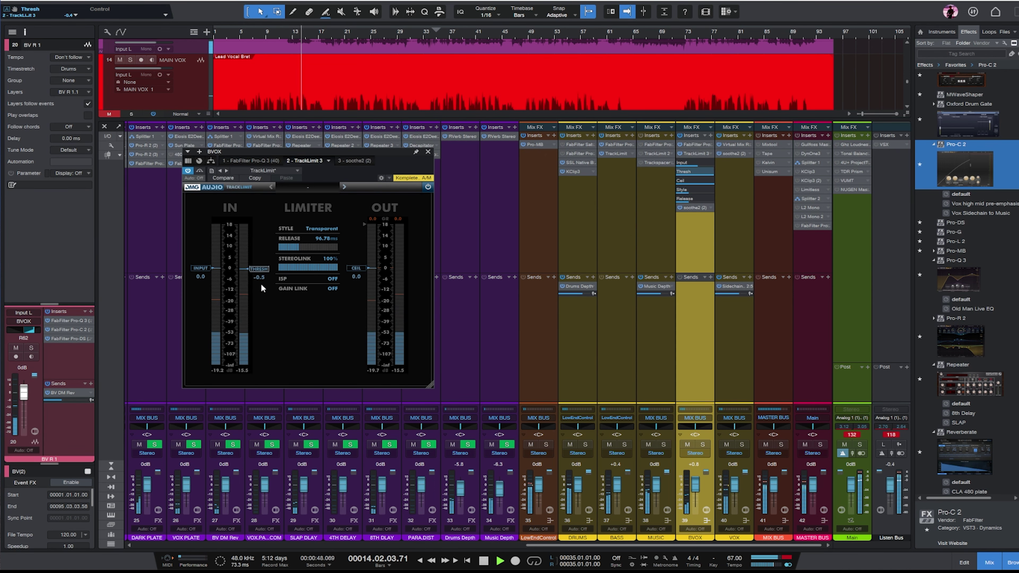
click(427, 152)
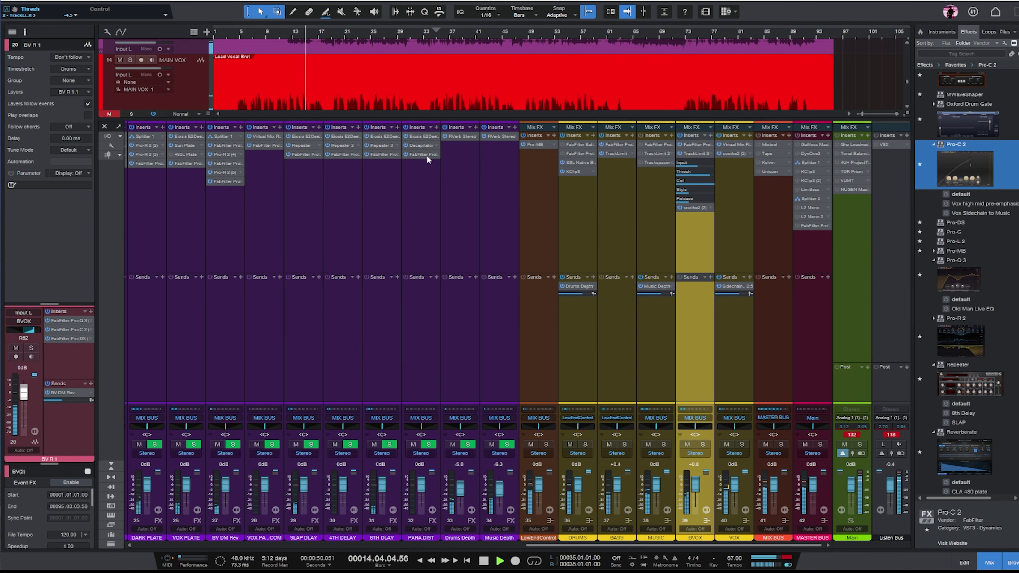
click(989, 563)
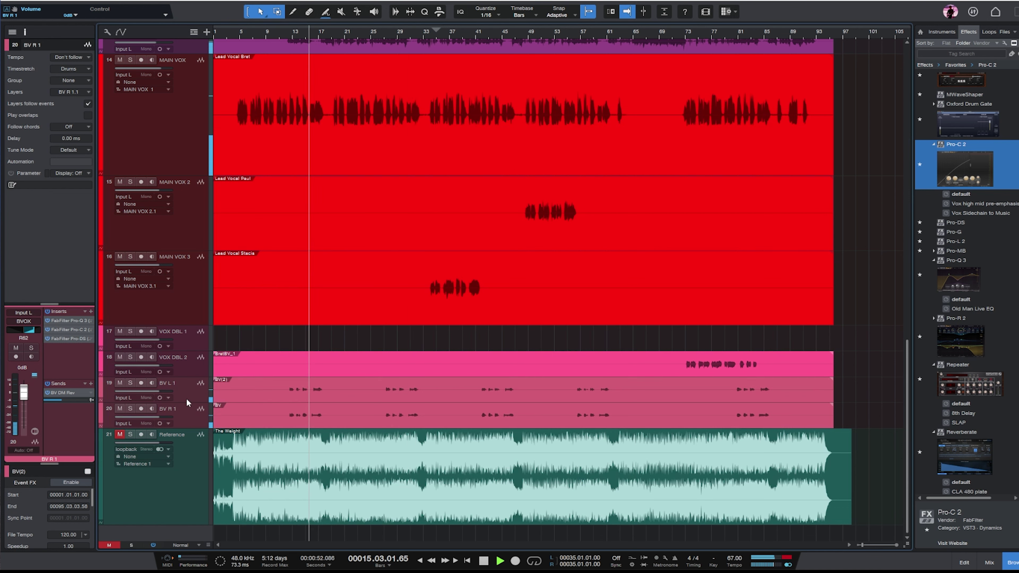
- Set the BV DM Rev send level to -10.0 on both BV L 1 and BV R 1
click(184, 409)
shift+click(181, 391)
drag(60, 399, 65, 398)
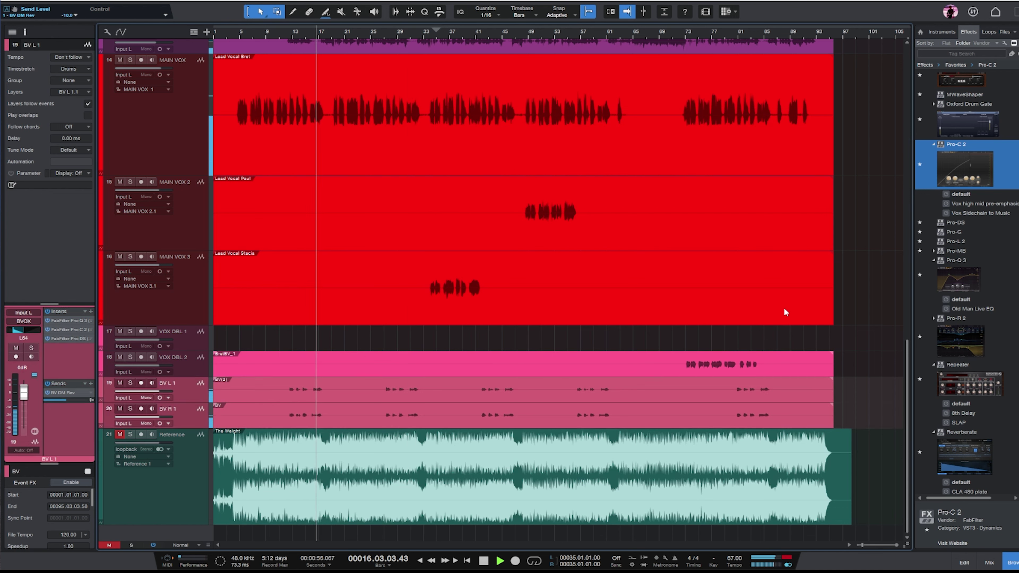
- Play from bar 49 with only MAIN VOX and MAIN VOX 2 soloed
click(751, 287)
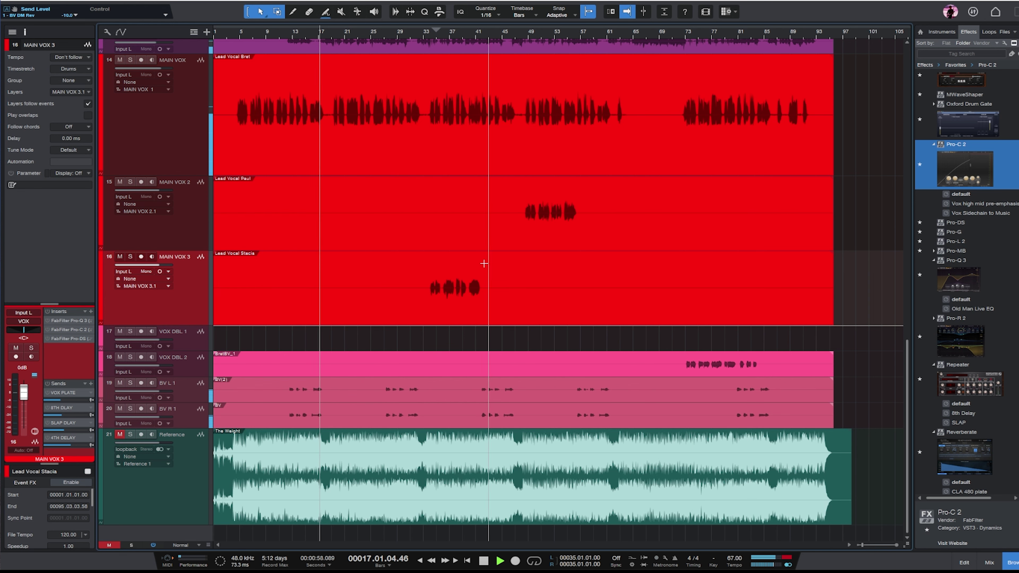
click(527, 38)
click(166, 137)
shift+click(199, 218)
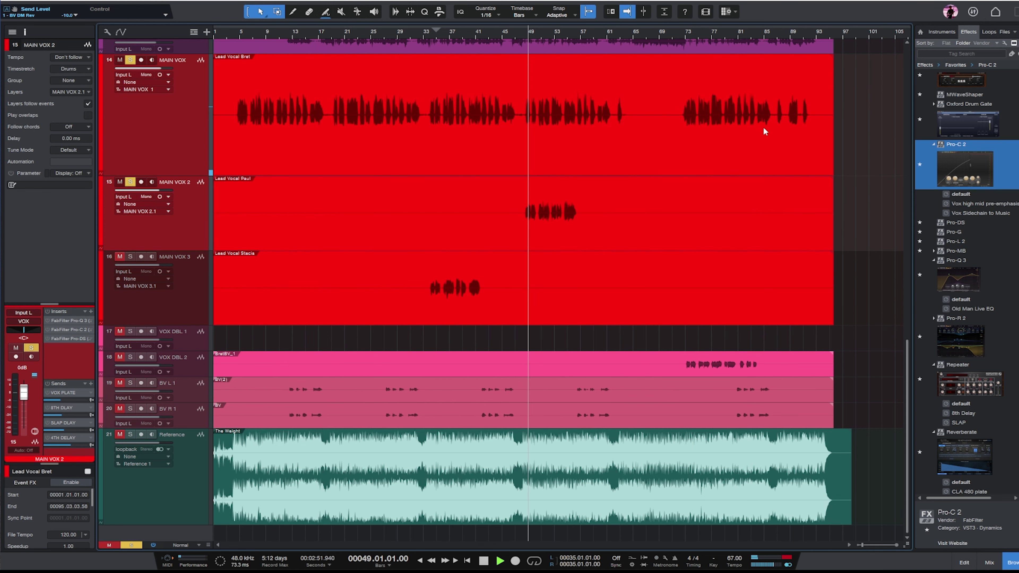
- Pan MAIN VOX 2 to R32 and lower its volume to -3.8 dB
click(269, 234)
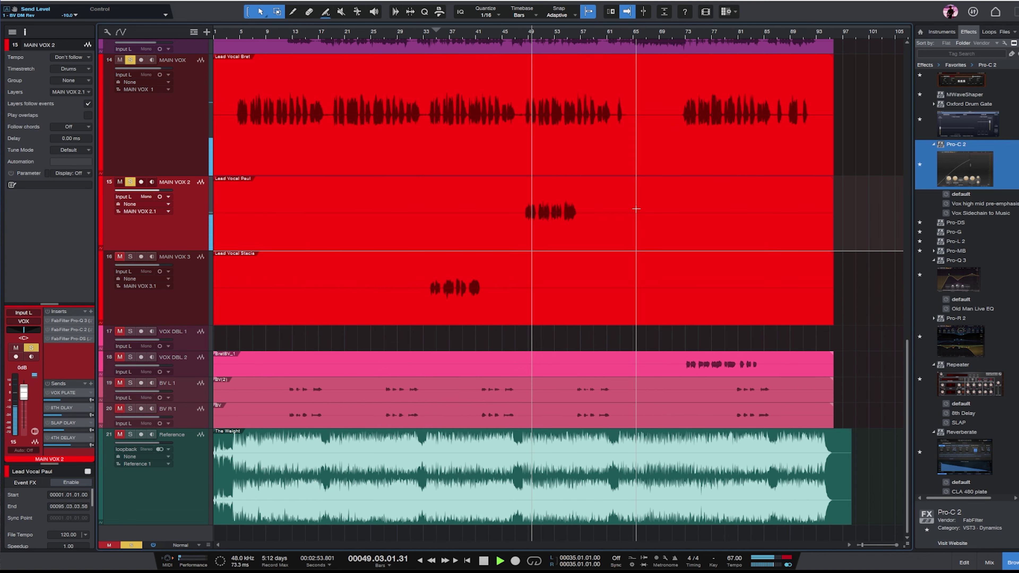
key(e)
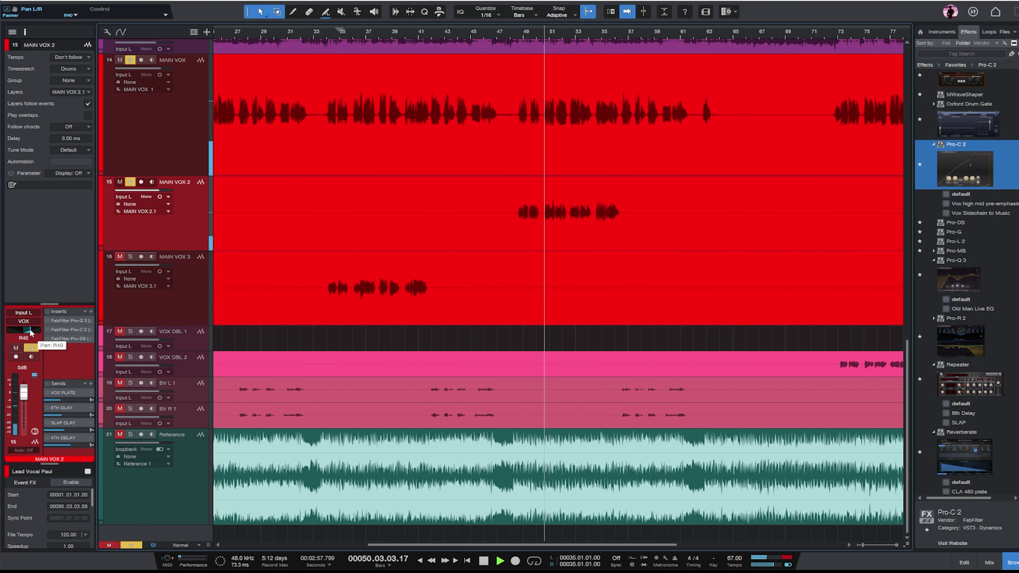
drag(31, 331, 30, 332)
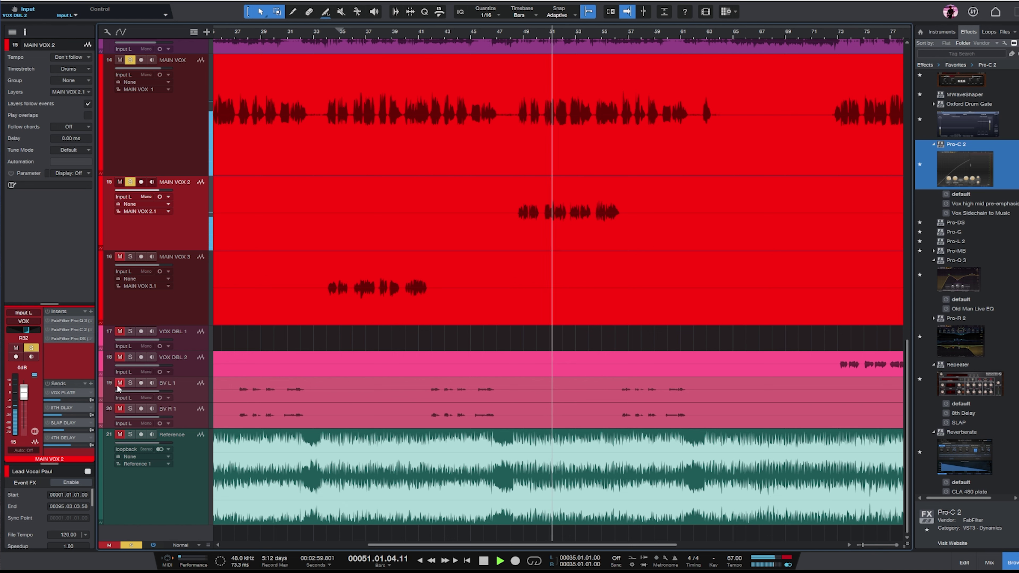
drag(25, 393, 24, 396)
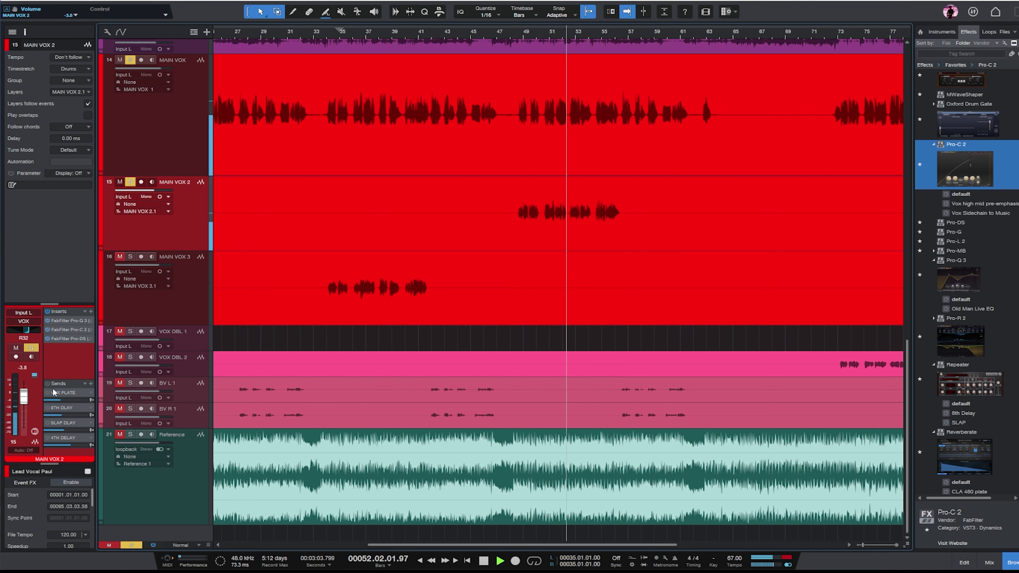
- In MAIN VOX 2's Pro-Q 3, raise the low cut to about 285 Hz and move the low dip to 699 Hz at -1.09 dB
click(76, 321)
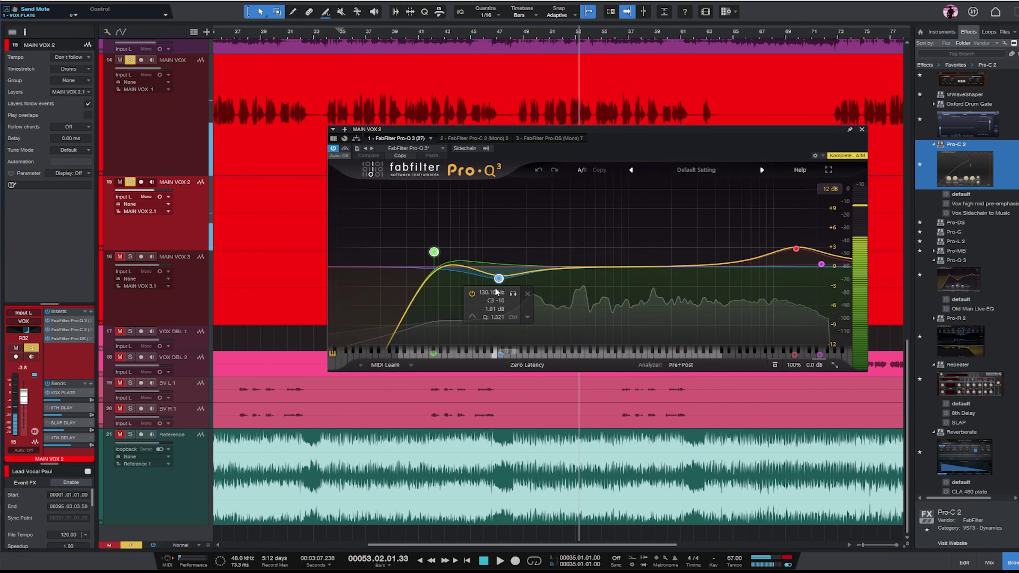
drag(433, 252, 550, 262)
scroll(548, 287, up, 4)
key(space)
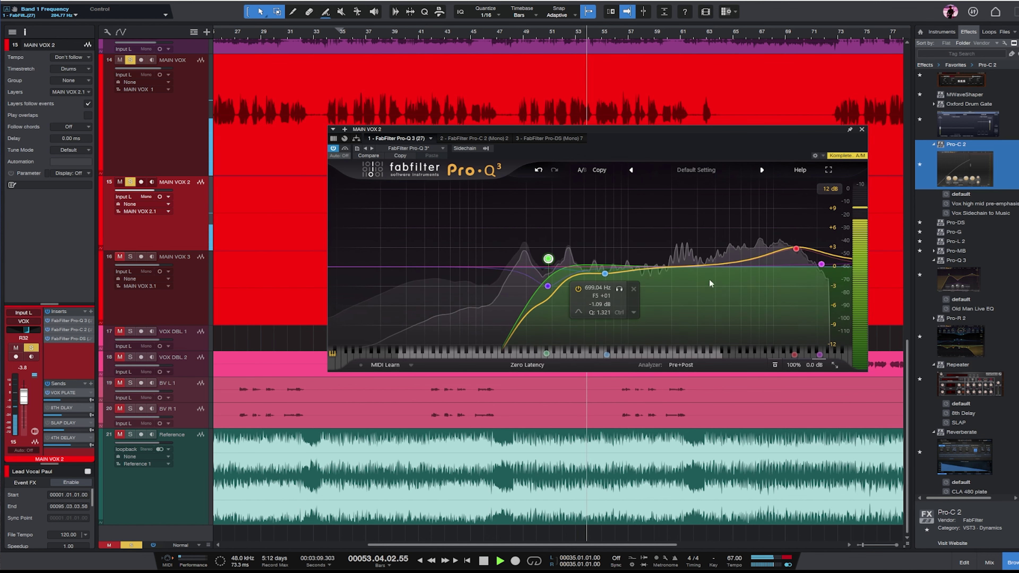
- Cut MAIN VOX 2's high shelf to -4.73 dB and add a wide +1.85 dB boost at about 3050 Hz
drag(823, 267, 816, 283)
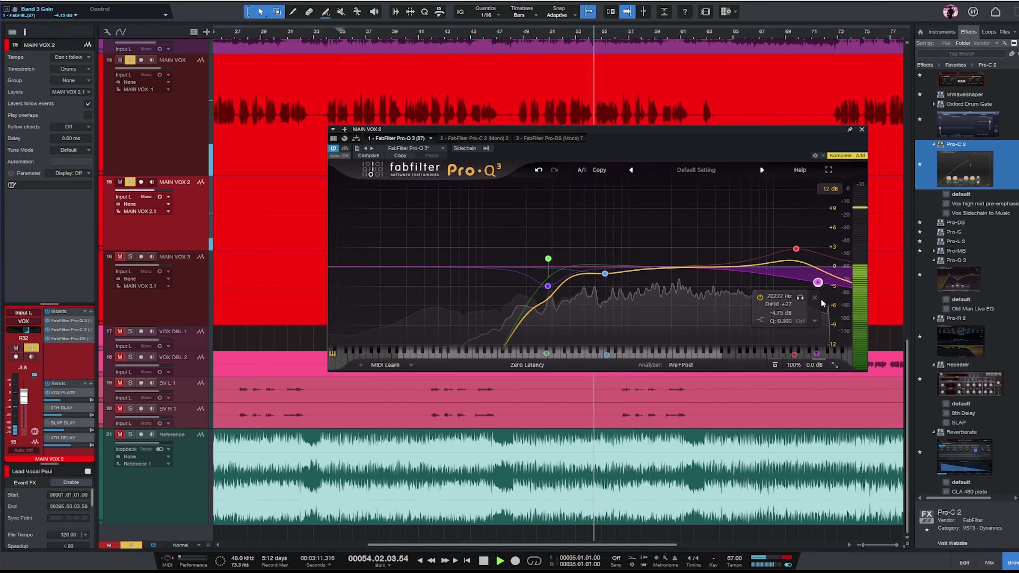
drag(700, 263, 698, 258)
scroll(698, 258, down, 4)
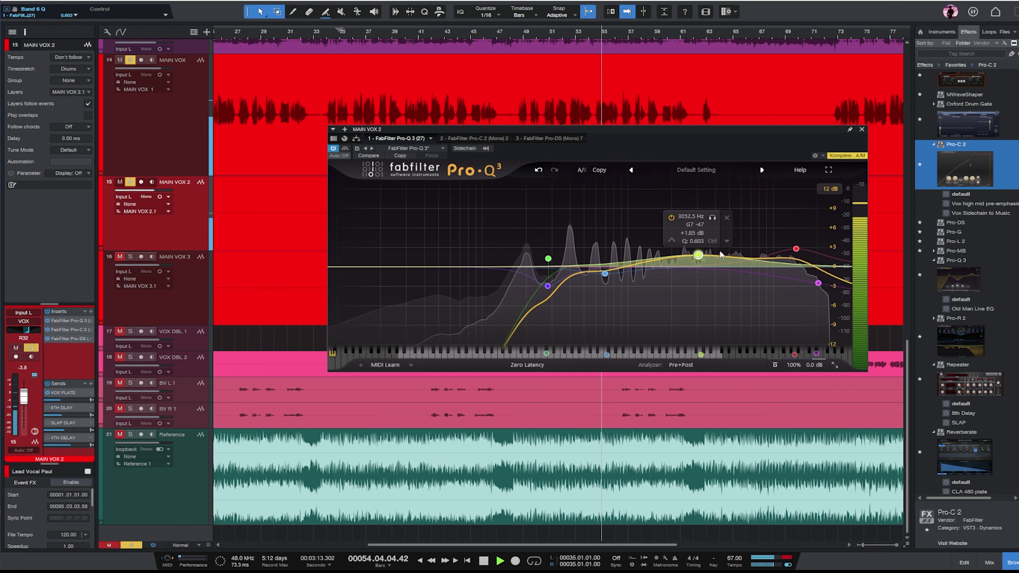
click(862, 129)
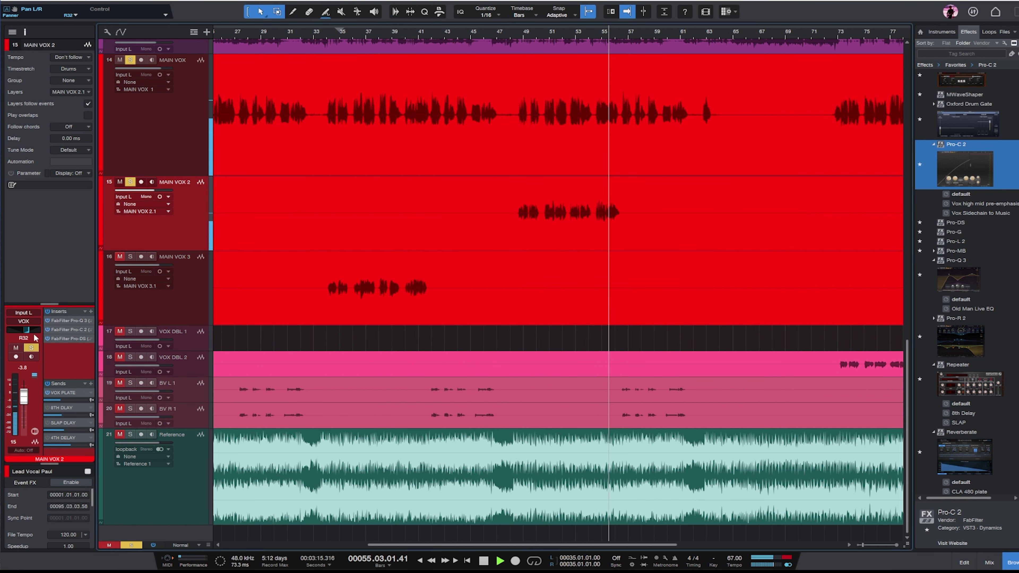
- Pan MAIN VOX 2 to R37 and solo MAIN VOX 3 as well for playback from bar 35
scroll(36, 338, up, 5)
key(space)
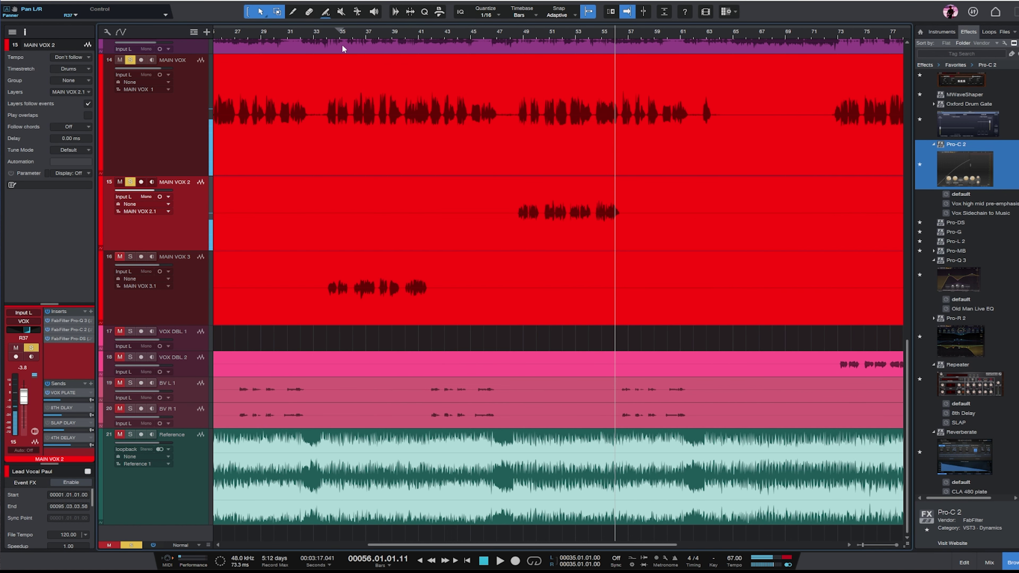
click(343, 33)
key(space)
click(166, 312)
click(130, 256)
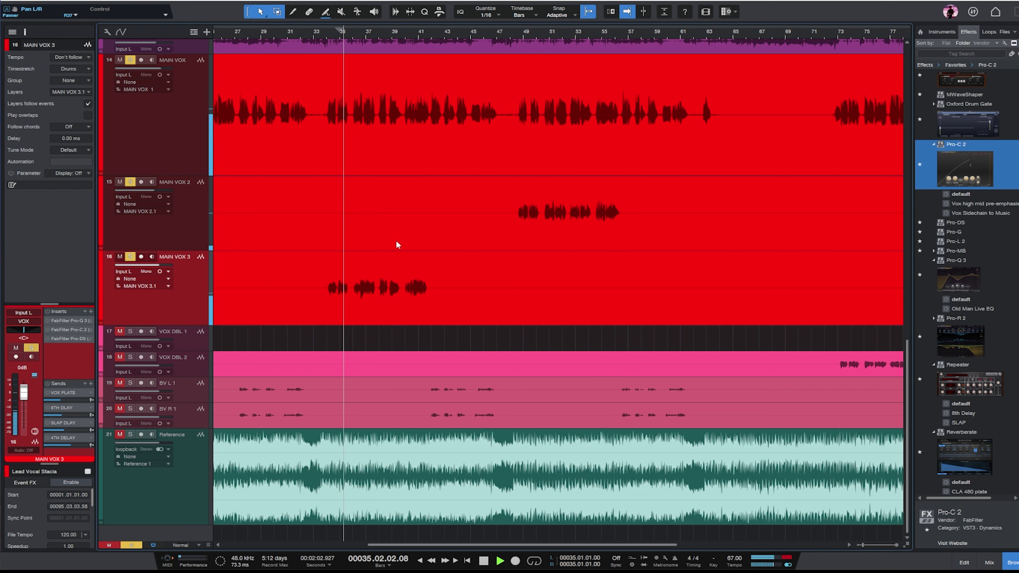
- Move the MAIN VOX 3 phrase between about bars 32 and 44 onto MAIN VOX 2 and delete the silent leftovers on MAIN VOX 3
key(z)
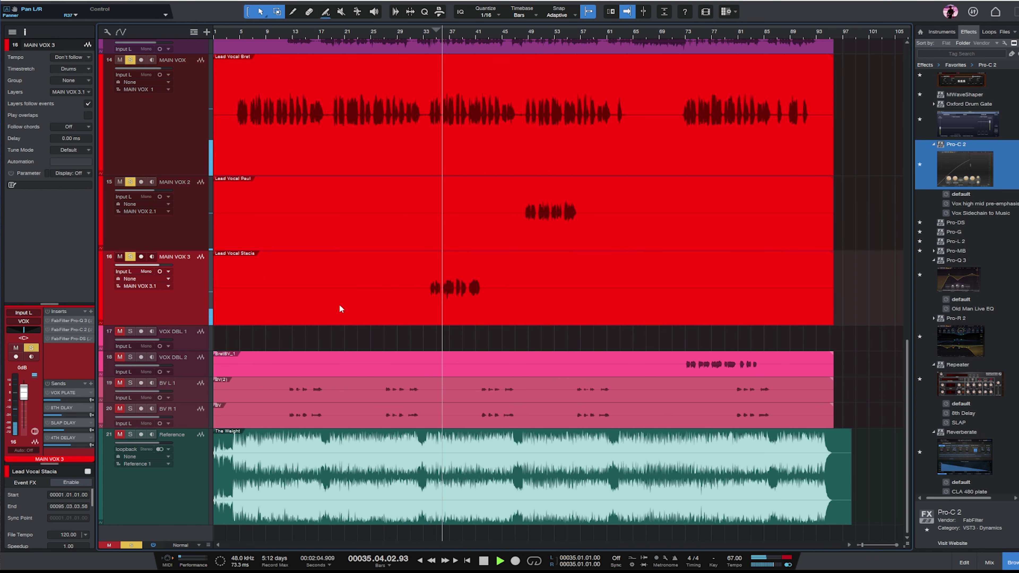
drag(417, 289, 458, 213)
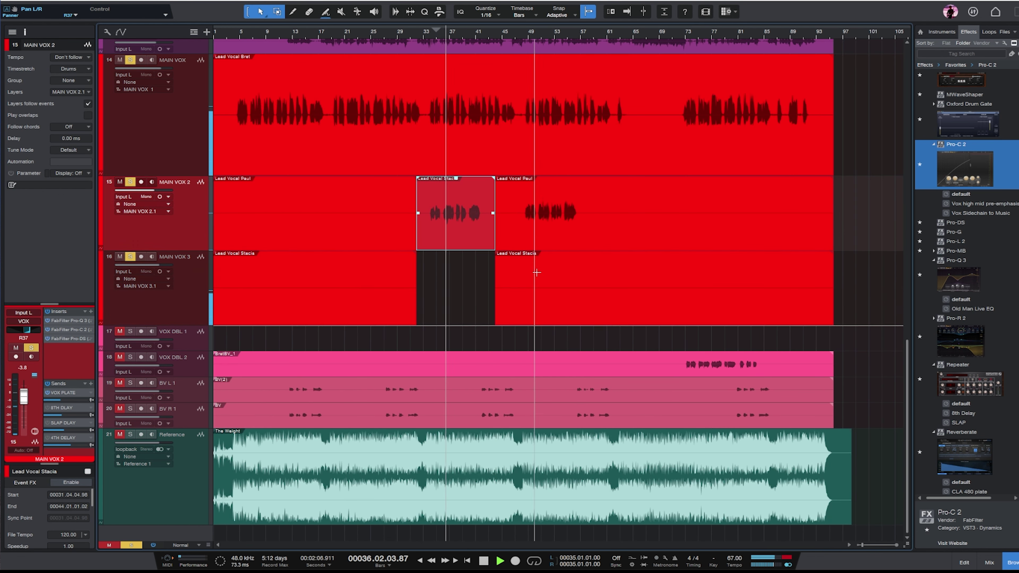
click(324, 300)
click(579, 316)
key(Delete)
click(392, 303)
key(Delete)
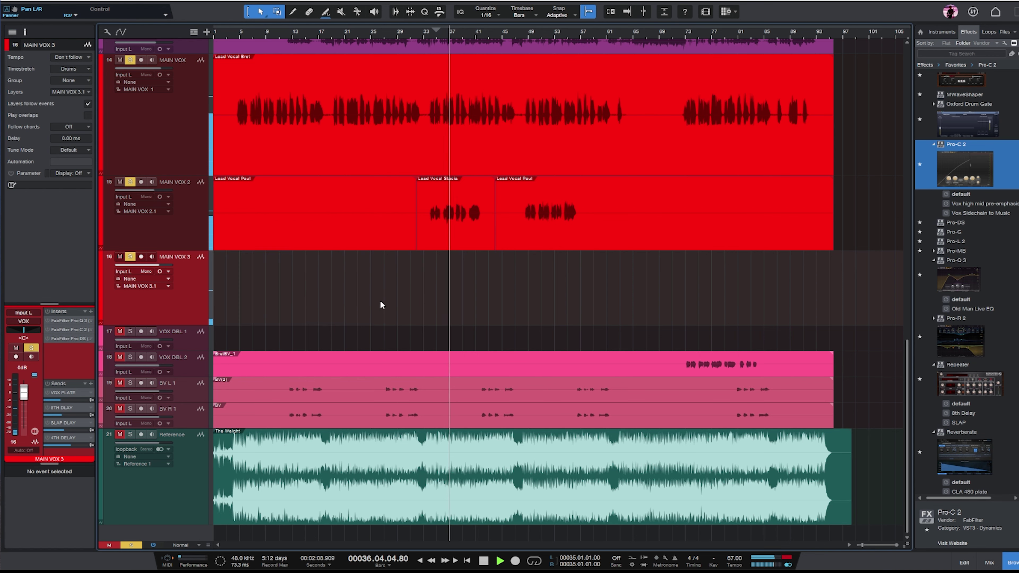
- Delete the silent opening event on MAIN VOX 2 and move the transferred phrase back to MAIN VOX 3 at the same position
click(451, 245)
click(336, 233)
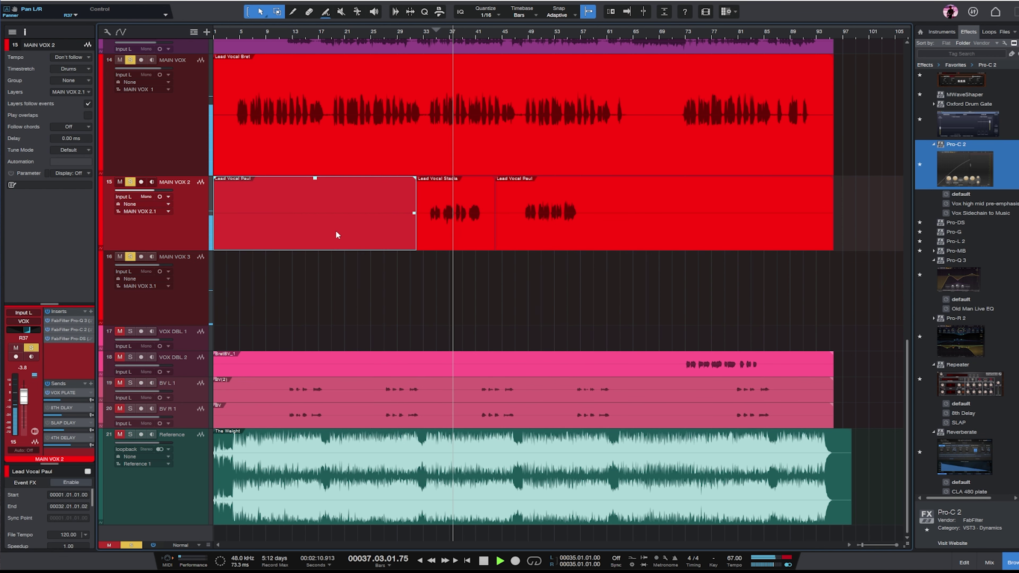
key(Delete)
key(space)
drag(451, 247, 451, 282)
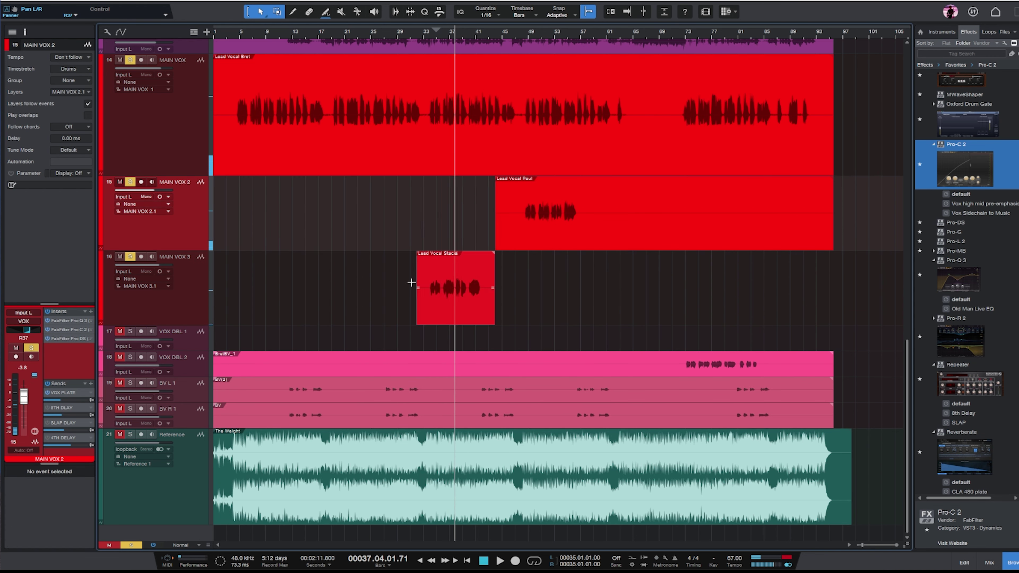
- Pan MAIN VOX 3 to L42 and unlock its VOX PLATE send pan from the channel
click(431, 44)
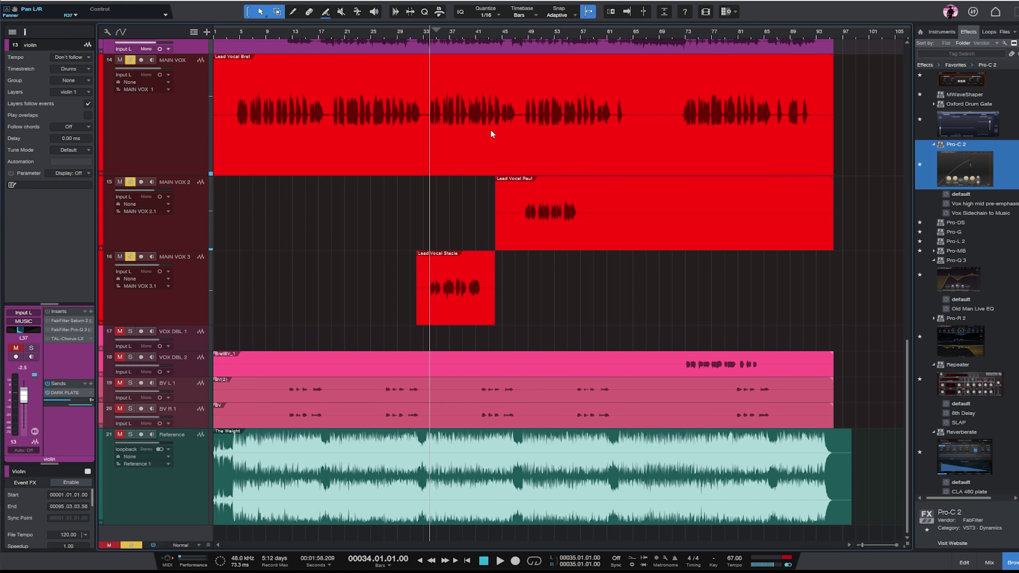
click(184, 300)
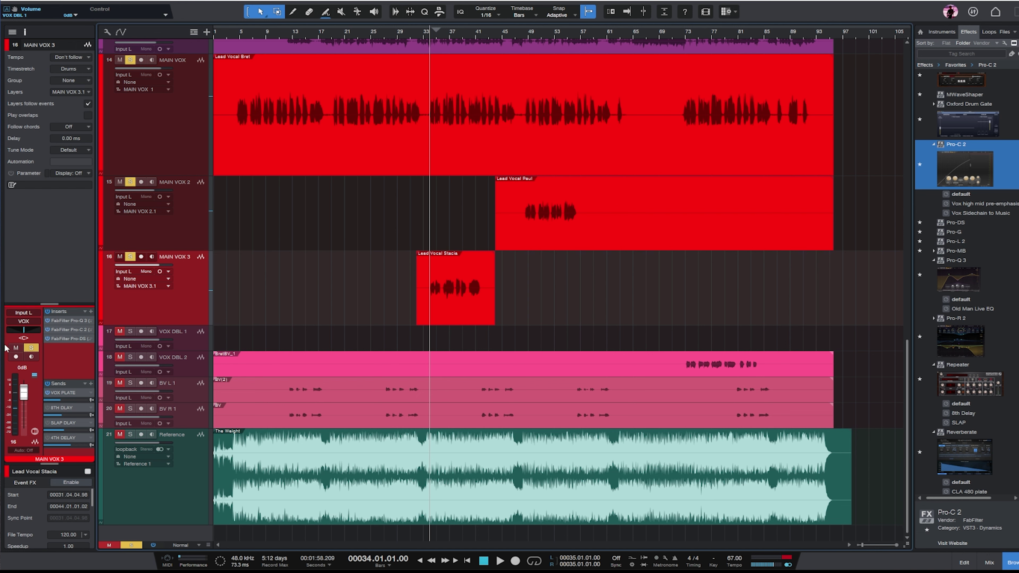
right_click(74, 403)
right_click(67, 391)
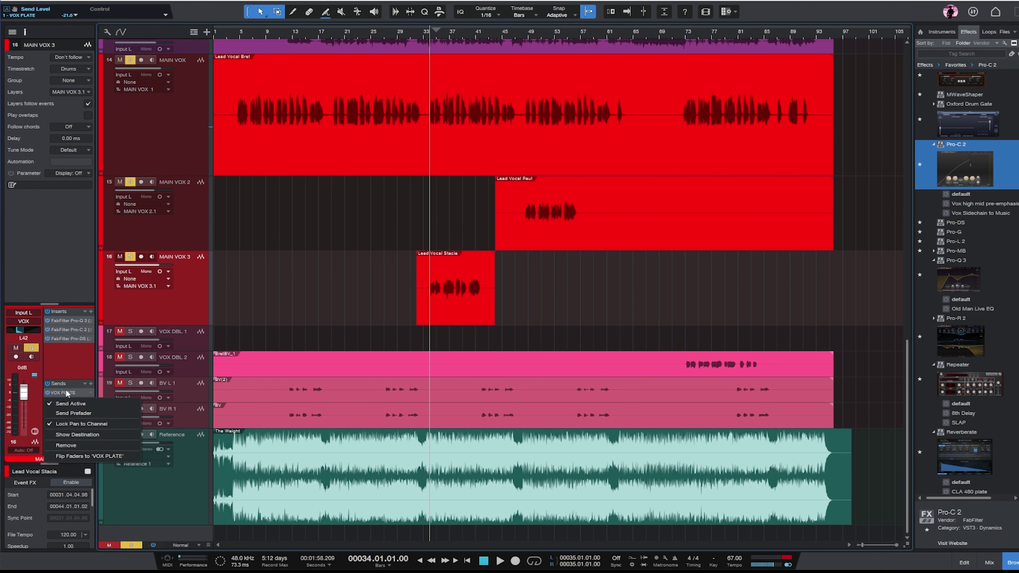
click(86, 425)
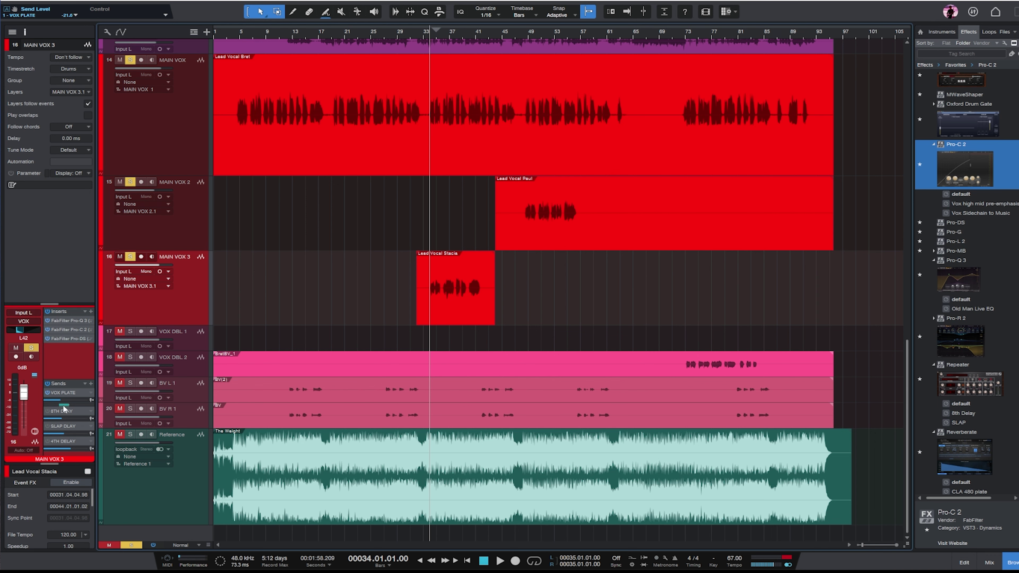
- Unlock the VOX PLATE send pan from the channel on MAIN VOX 2
click(180, 238)
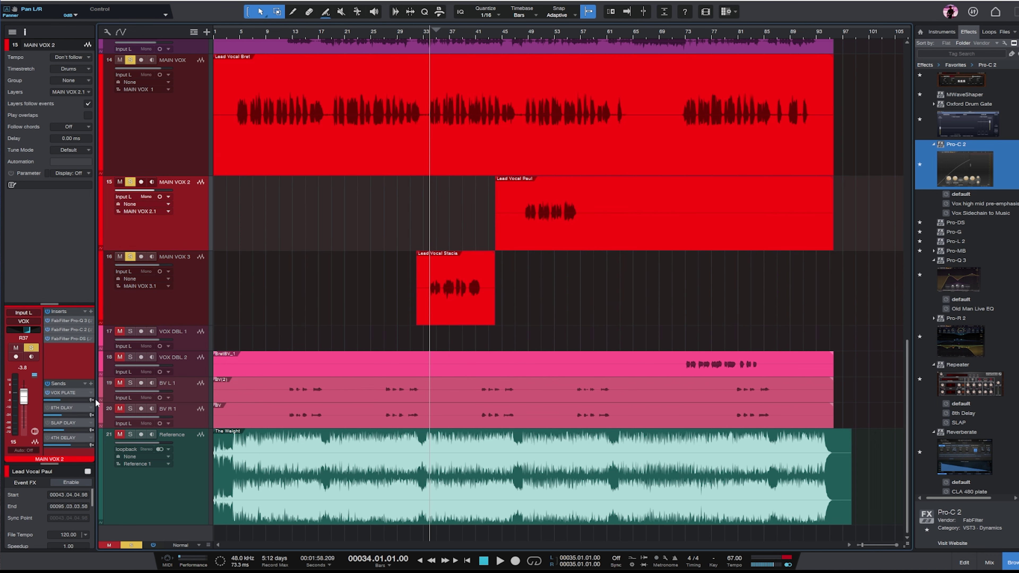
right_click(68, 397)
click(85, 414)
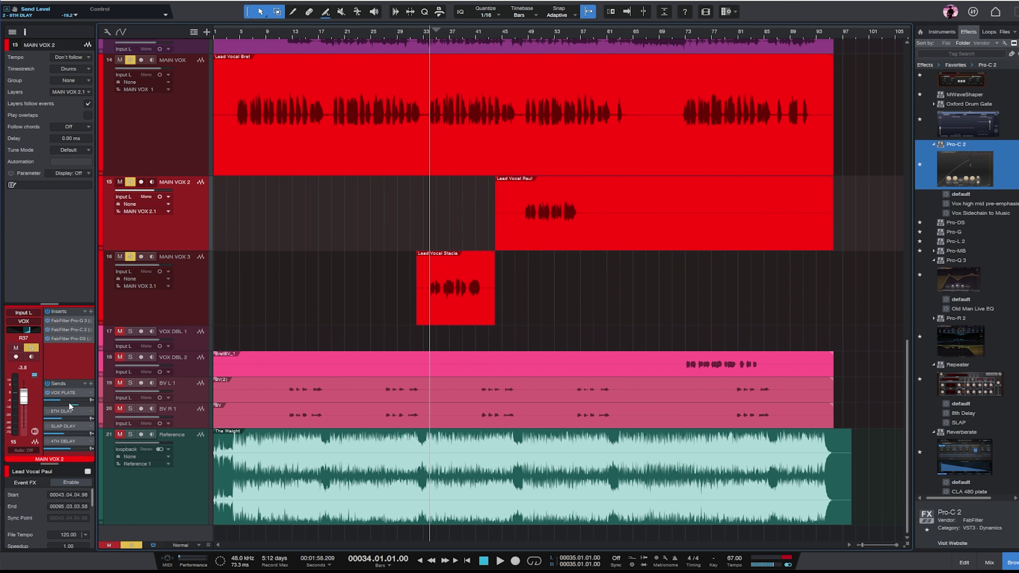
- During playback from bar 34, set MAIN VOX 3's volume to -1.3 dB and its pan to L18
click(179, 308)
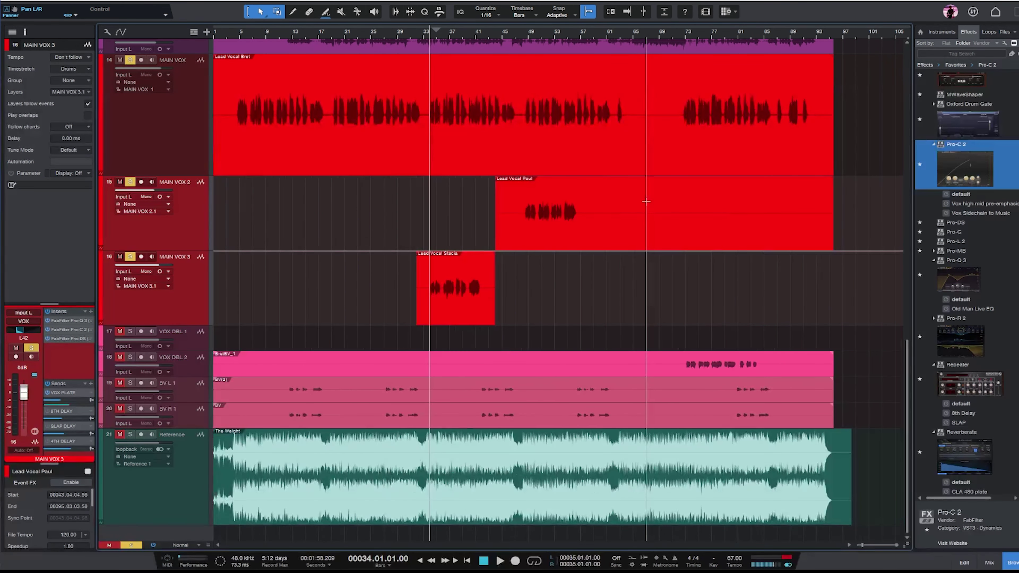
click(457, 303)
key(f)
key(space)
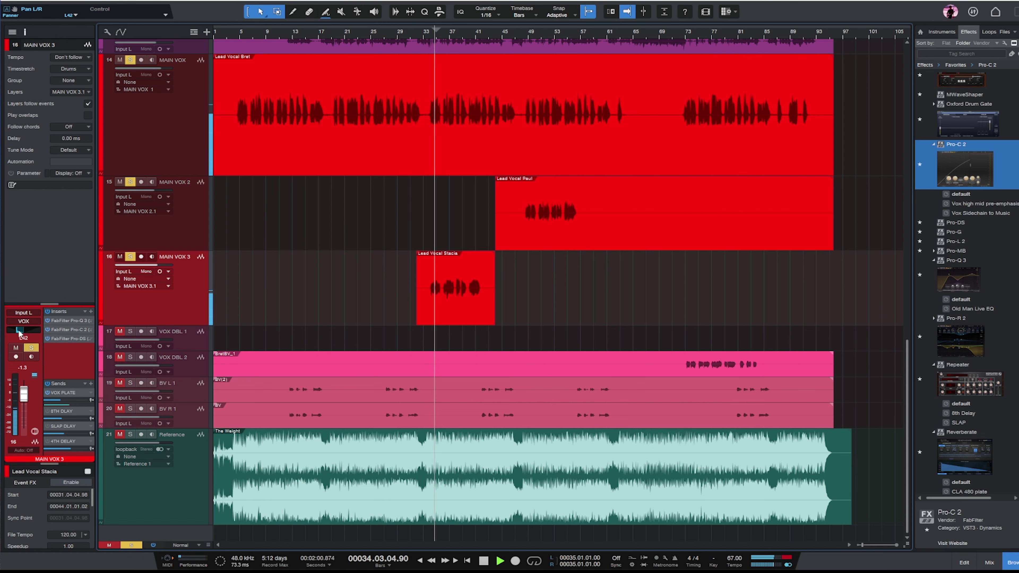
- In MAIN VOX 3's Pro-Q 3, raise the low cut to about 243 Hz and reshape the low-mid dips
click(69, 320)
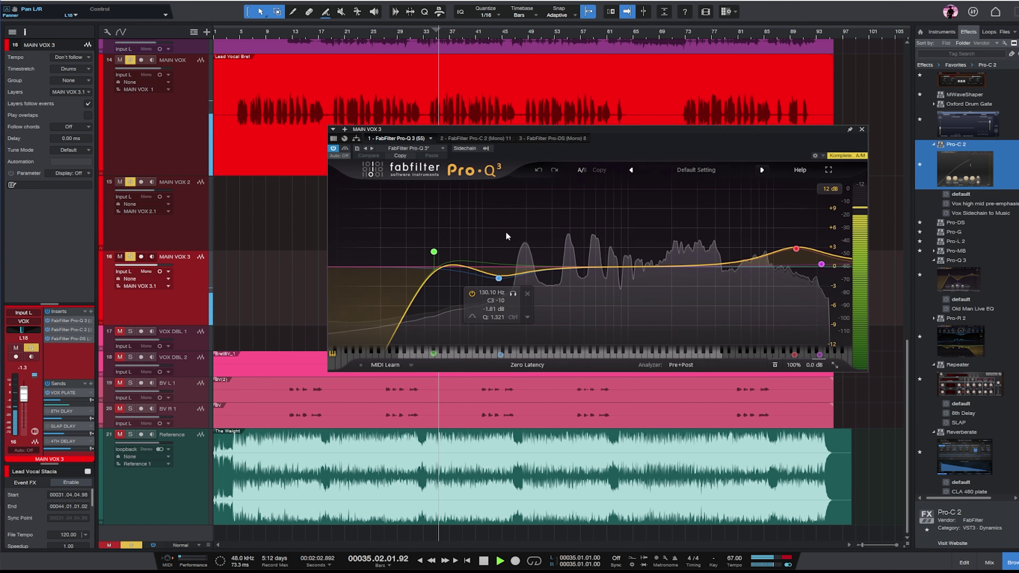
drag(433, 251, 539, 257)
scroll(549, 280, up, 4)
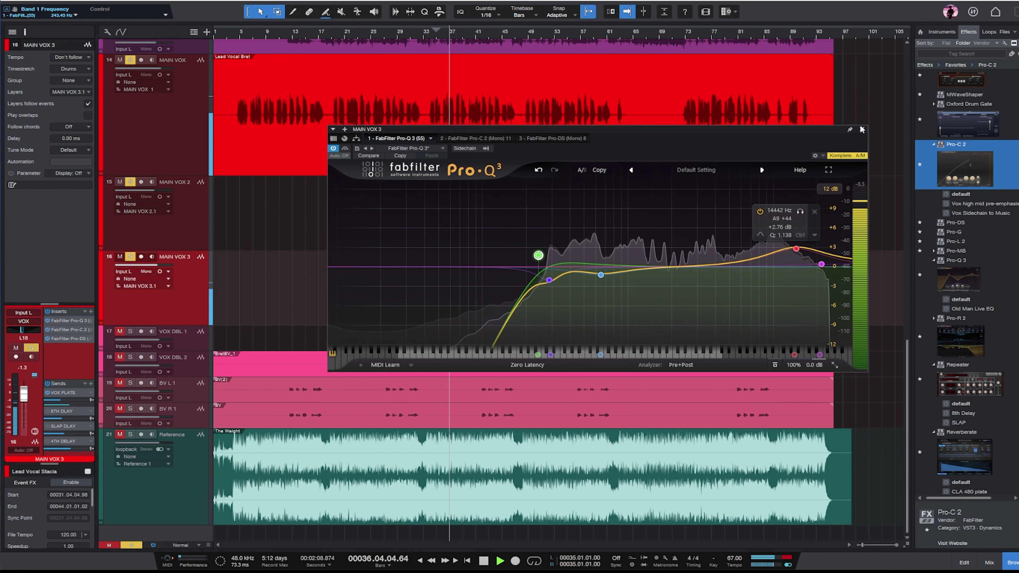
key(Escape)
- Trim both ends of the MAIN VOX 2 event so it spans about bars 47 to 58 around the sung phrase
drag(832, 239, 586, 238)
drag(494, 246, 510, 243)
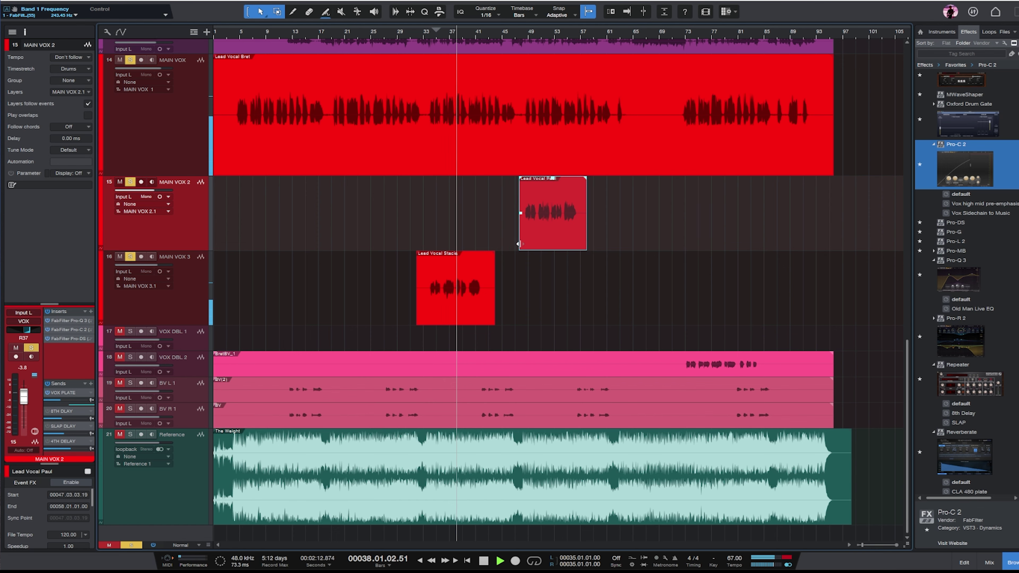
- Clear all track solos and stop playback around bar 39
key(e)
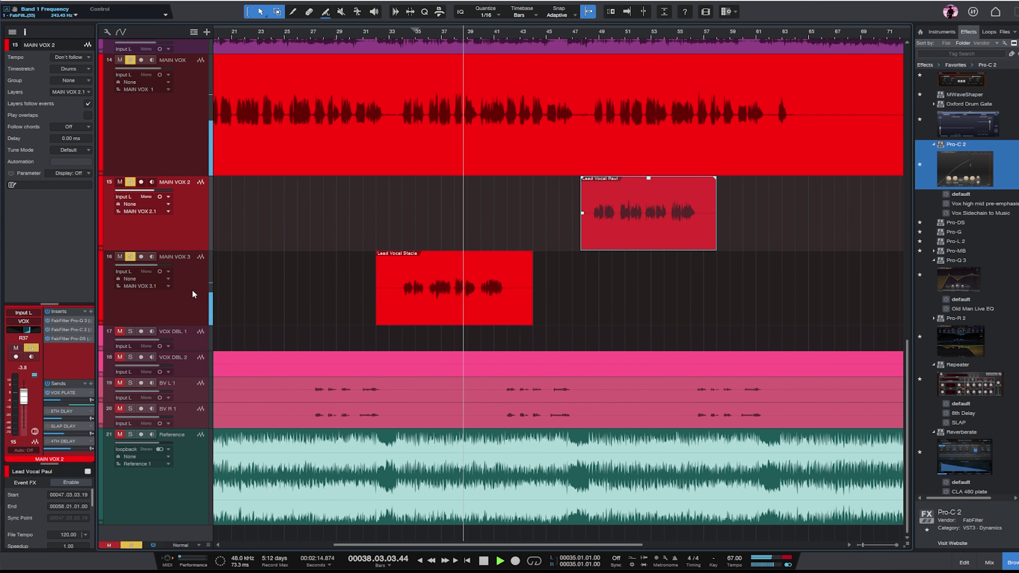
click(131, 545)
key(e)
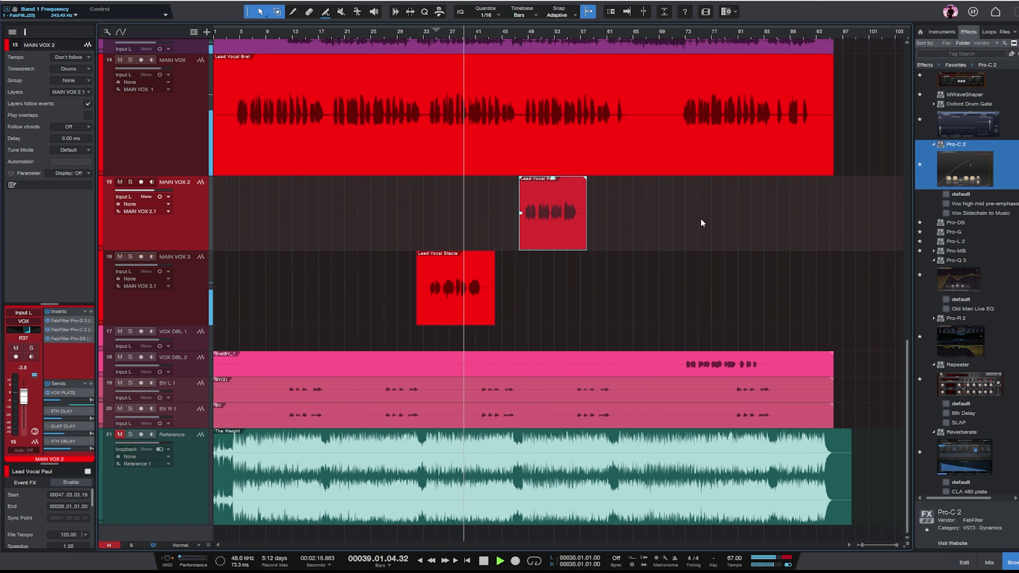
key(e)
key(f)
key(space)
key(e)
key(w)
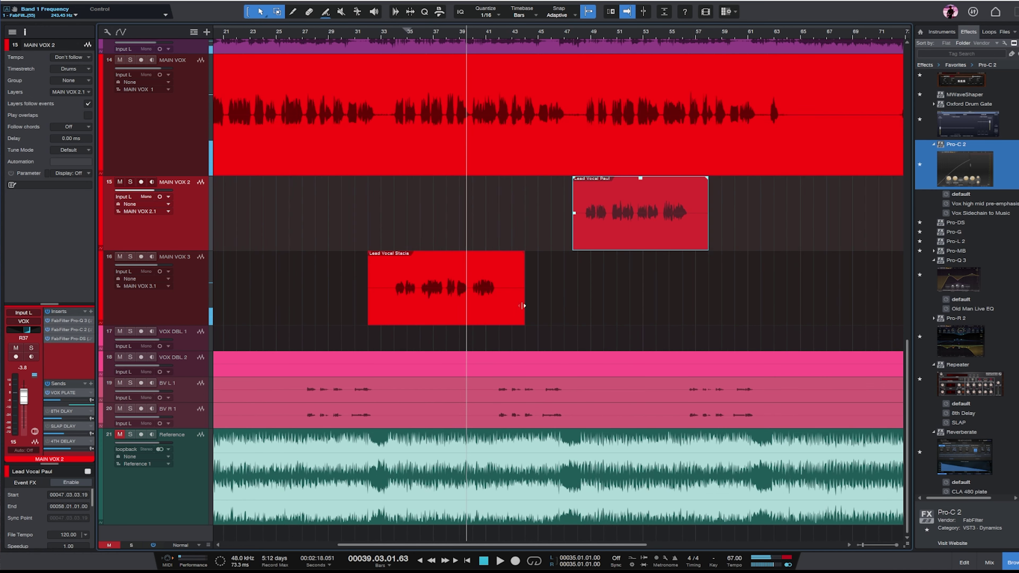
- Reset MAIN VOX 3's pan to center and select MAIN VOX 2
click(496, 315)
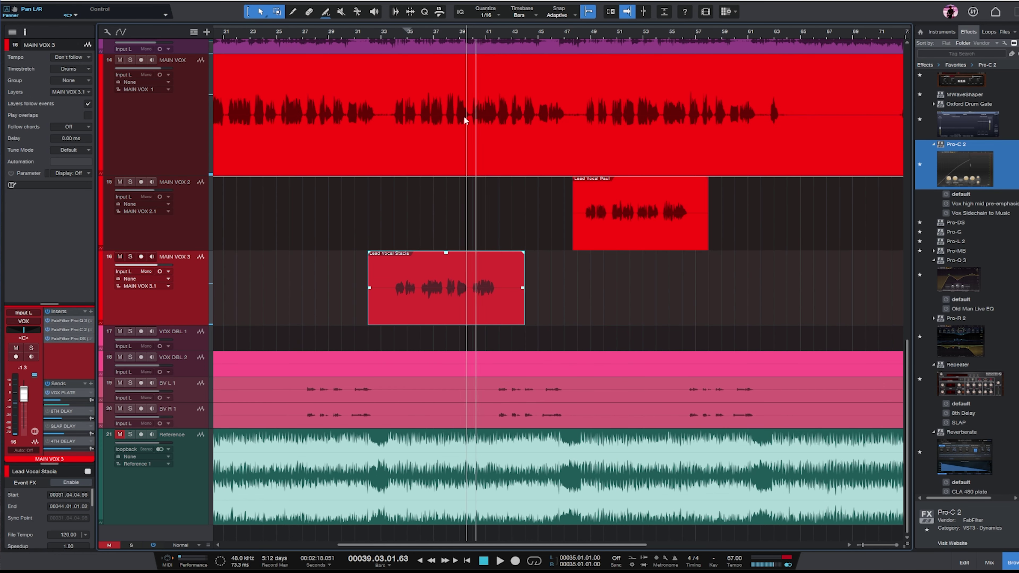
click(462, 85)
click(183, 239)
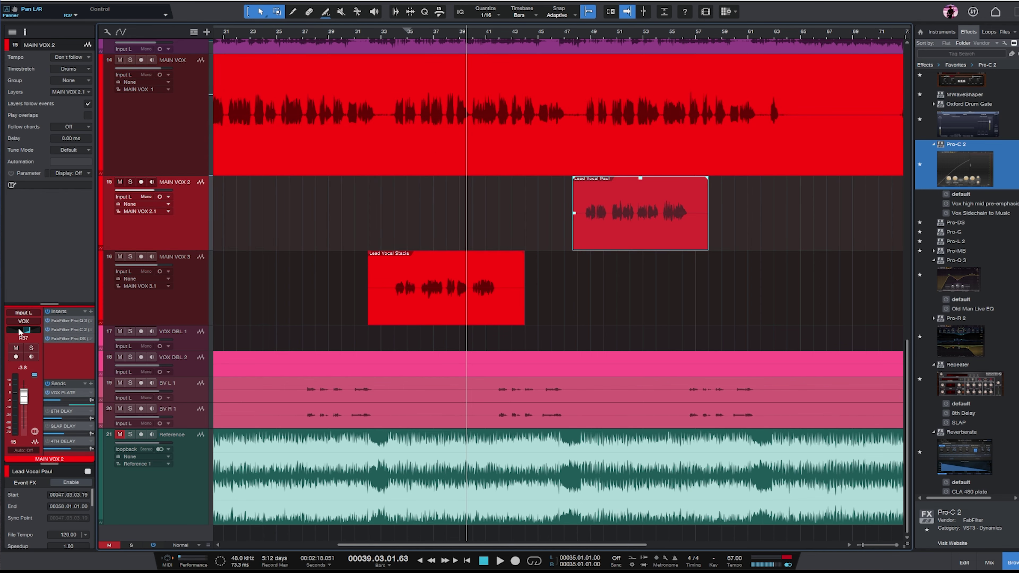
- Show MAIN VOX's Pan L/R automation and set it to L43 from just before bar 34 to about bar 43
click(167, 109)
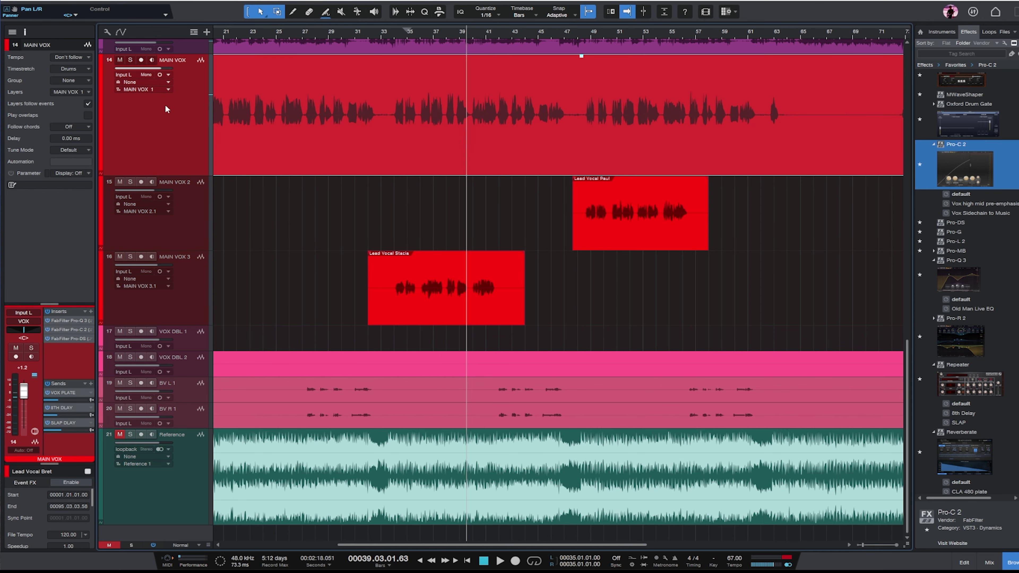
right_click(22, 330)
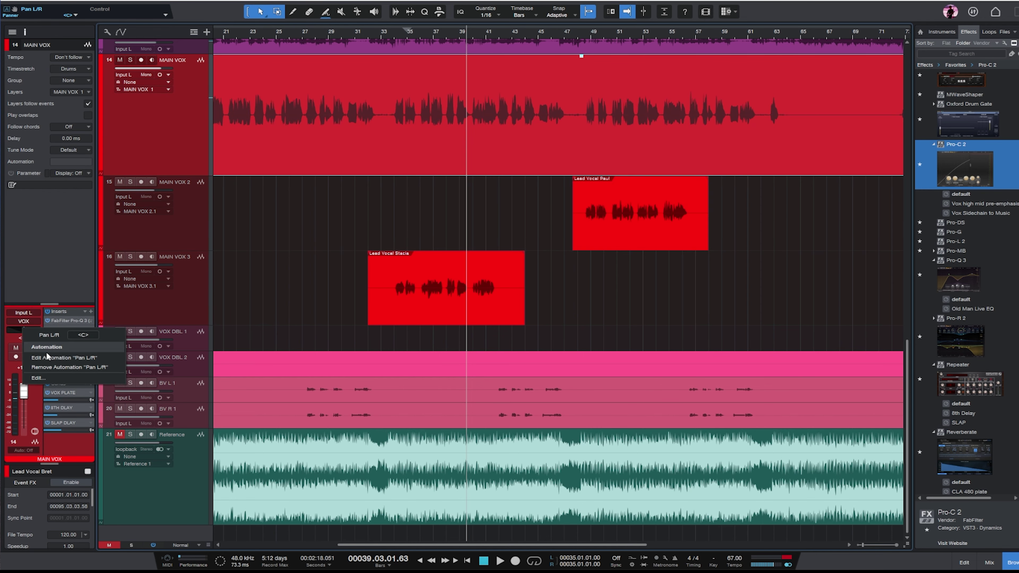
click(52, 360)
key(e)
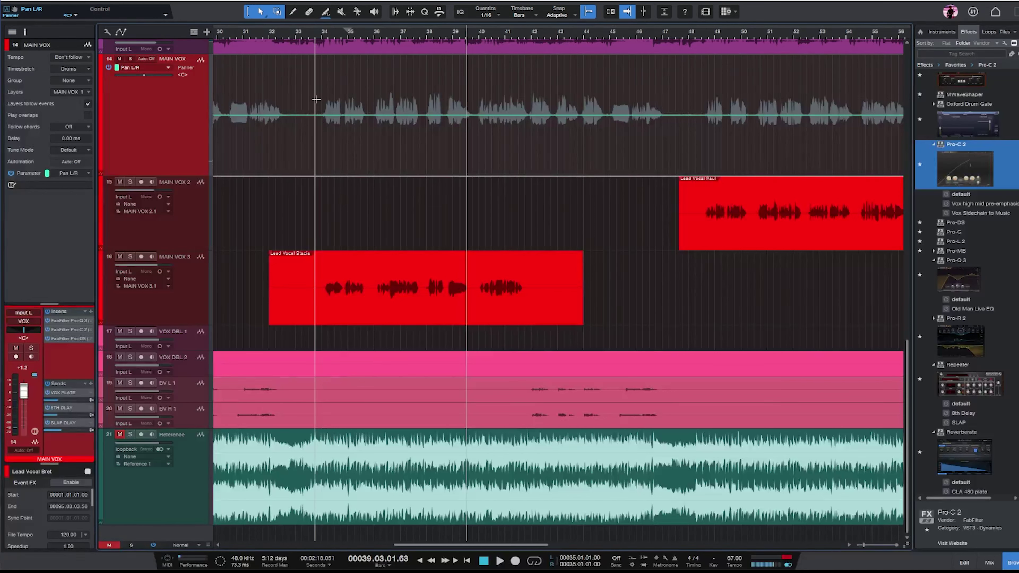
drag(315, 101, 551, 102)
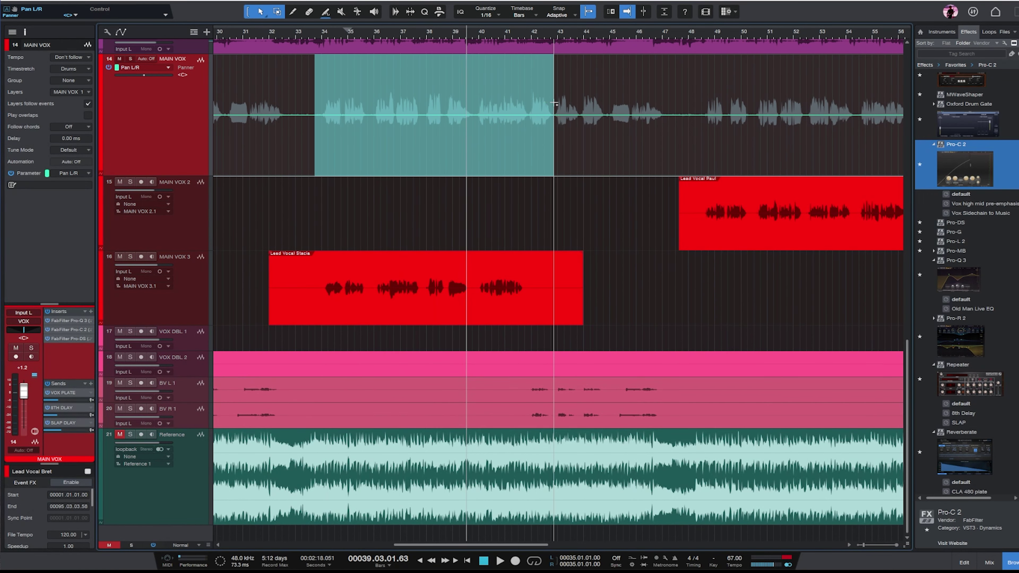
drag(452, 115, 450, 39)
- Switch MAIN VOX to volume automation and lower the same range to about -3.8 dB
click(143, 67)
click(136, 98)
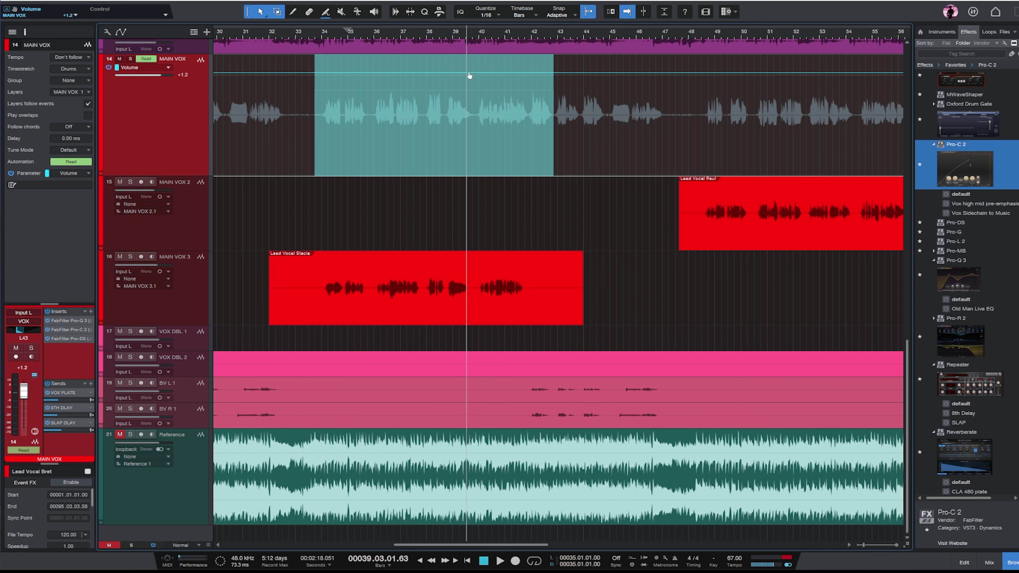
drag(449, 85, 447, 136)
key(z)
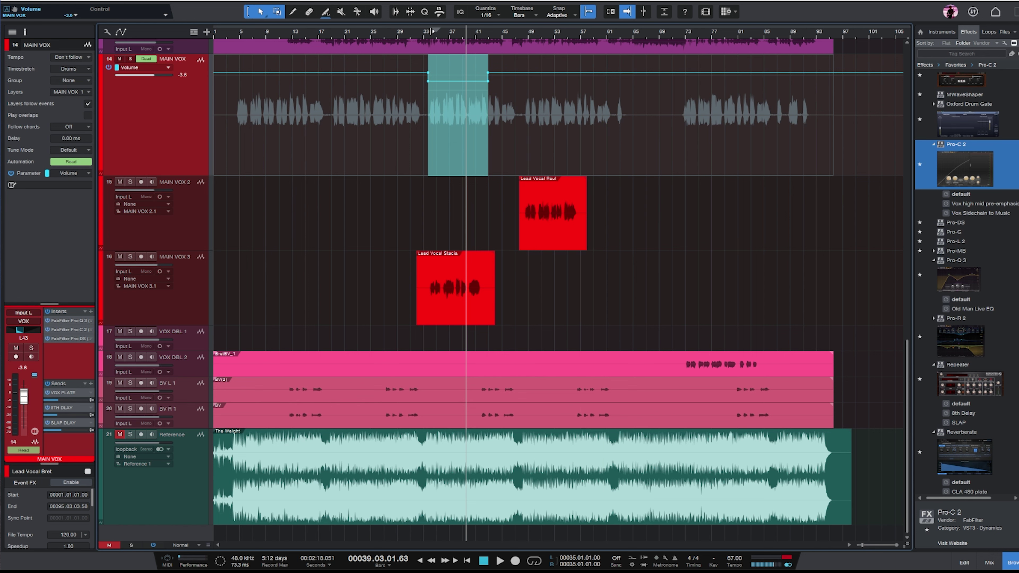
- During playback from bar 34, push the pan automation of MAIN VOX's selected range to L51
click(432, 32)
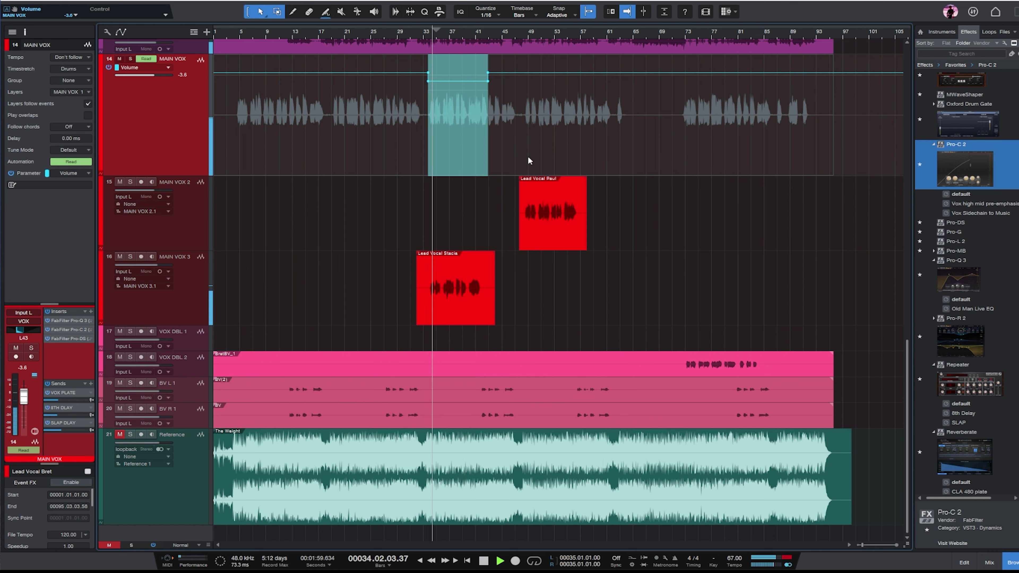
click(149, 68)
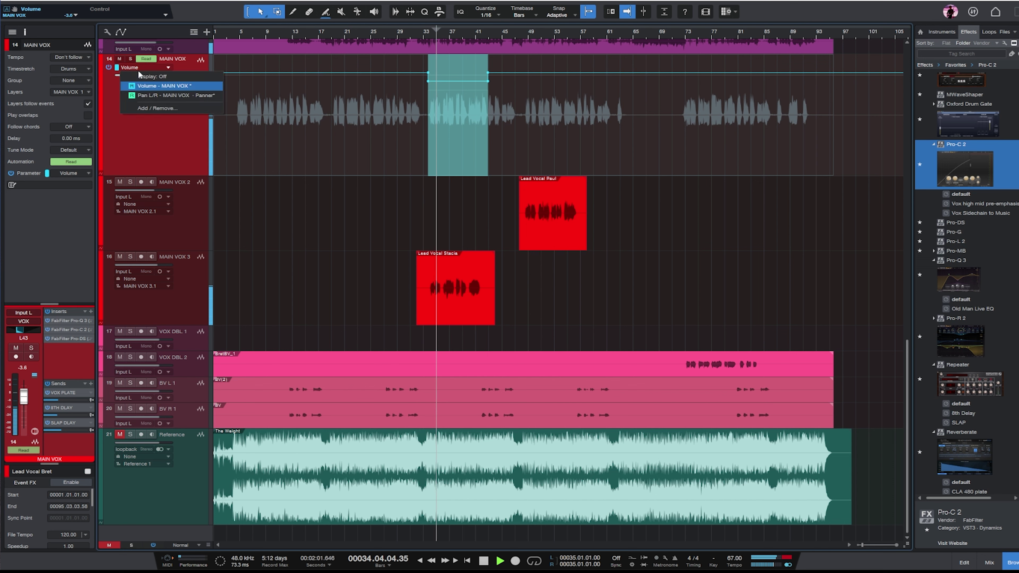
click(160, 88)
drag(457, 90, 449, 29)
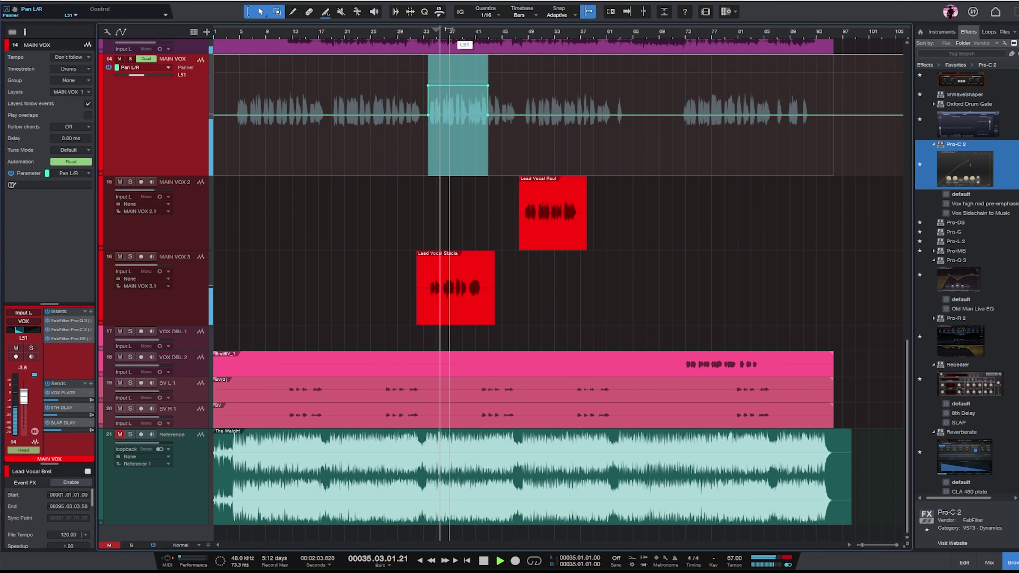
- Lower MAIN VOX's volume automation over the selected range to -7.0 dB while it plays
click(149, 67)
click(134, 76)
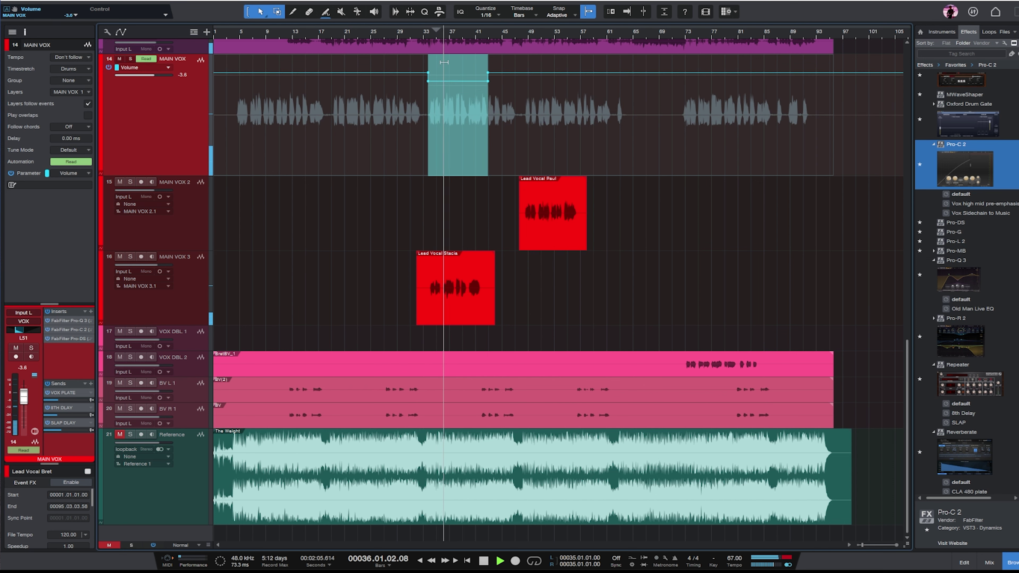
drag(456, 61, 460, 122)
click(152, 289)
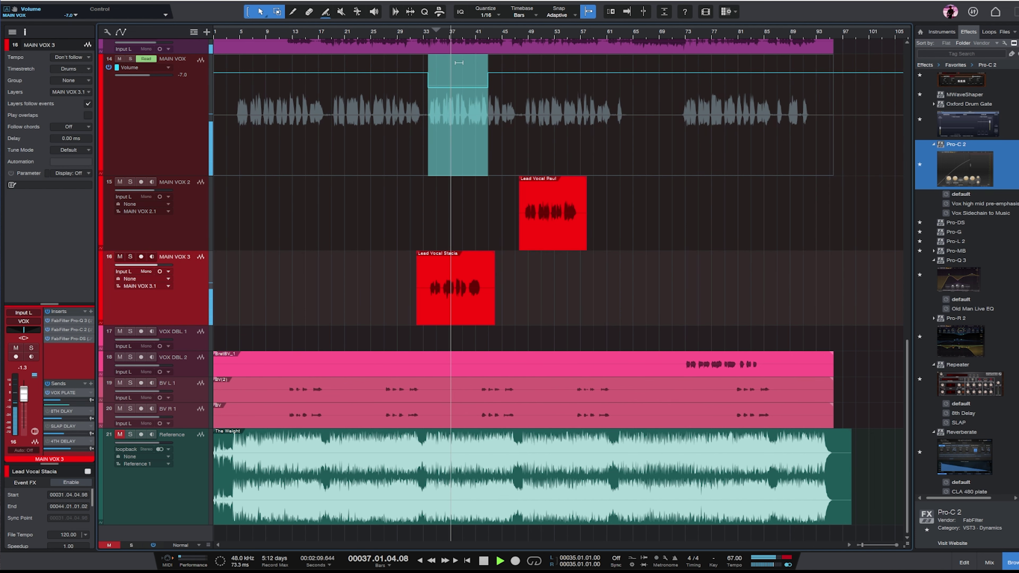
click(140, 150)
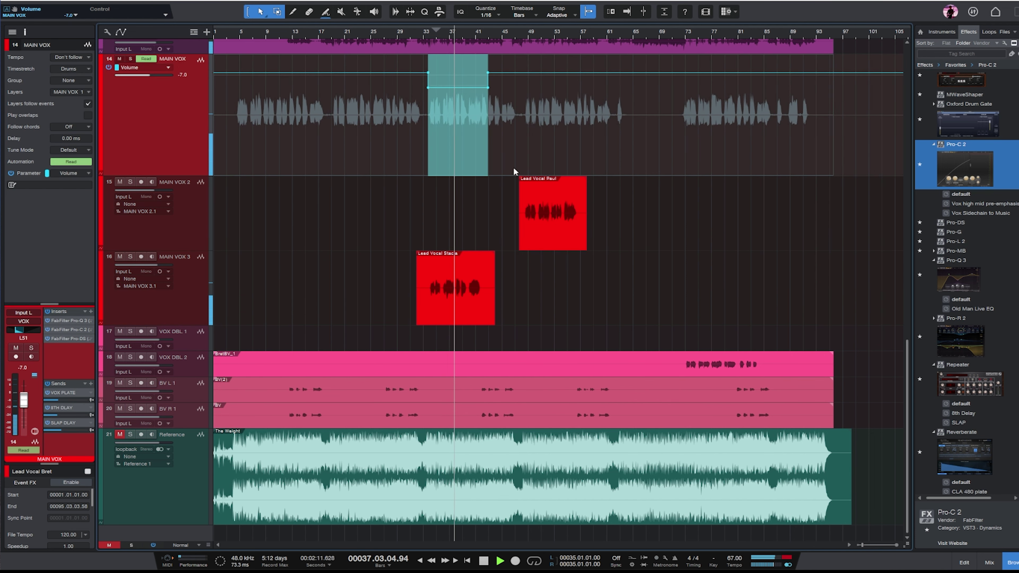
- Stop playback and lower MAIN VOX's volume automation over about bars 48 to 56 to the same level as the first dip
key(space)
key(e)
drag(592, 104, 698, 103)
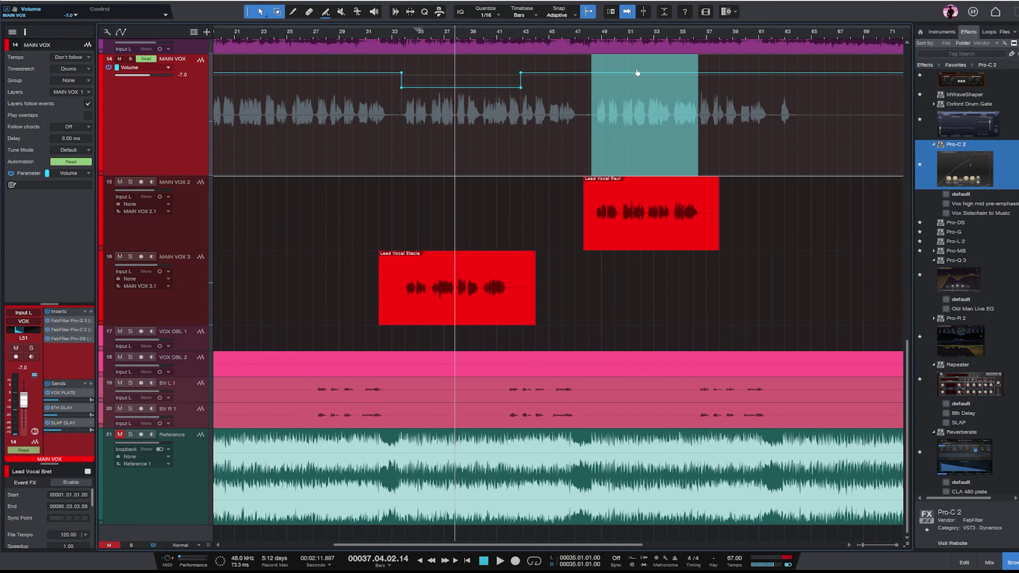
drag(641, 72, 643, 182)
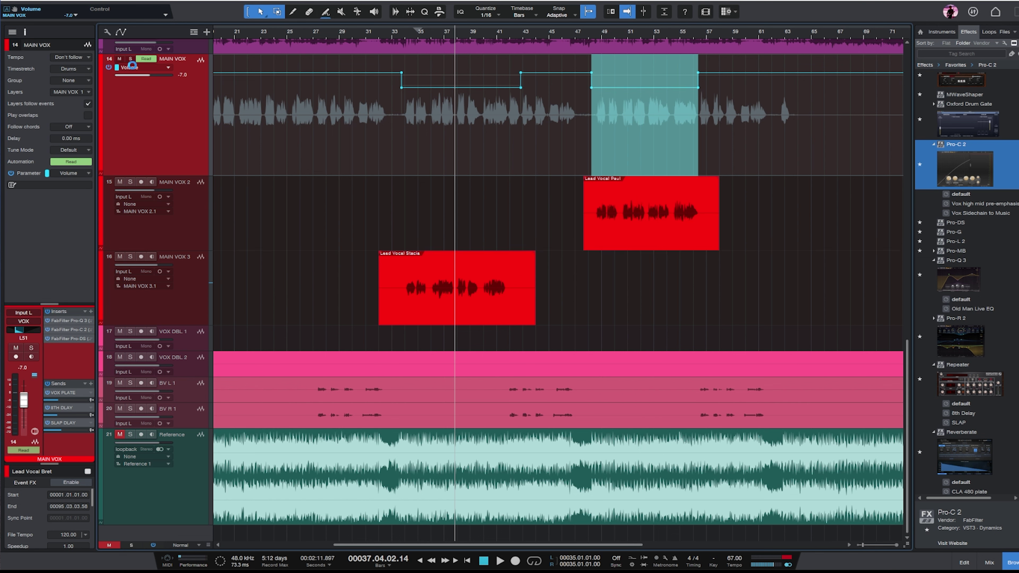
- Automate MAIN VOX's pan to the right over about bars 48 to 56
click(132, 65)
click(144, 94)
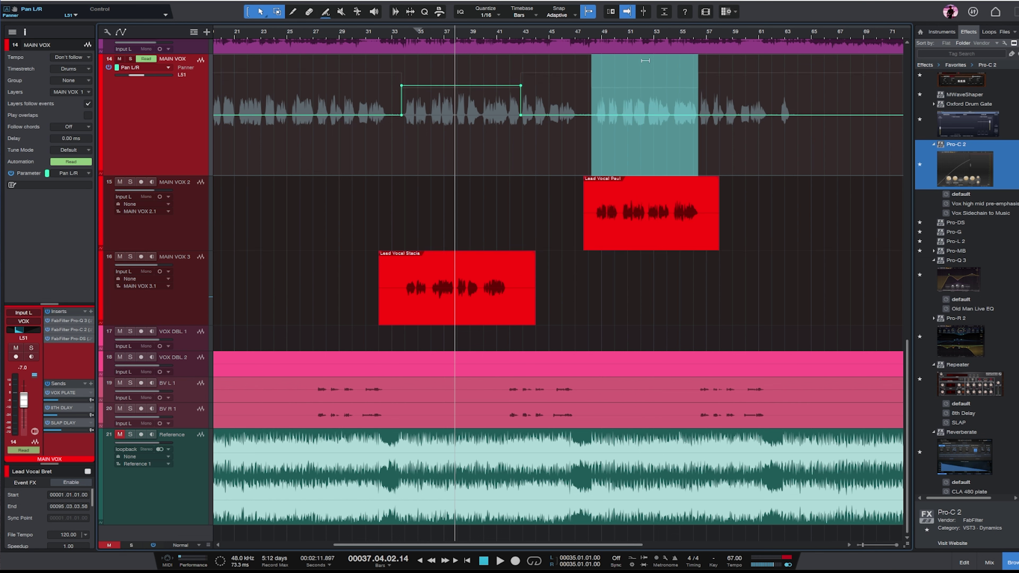
drag(645, 61, 641, 325)
click(757, 325)
key(z)
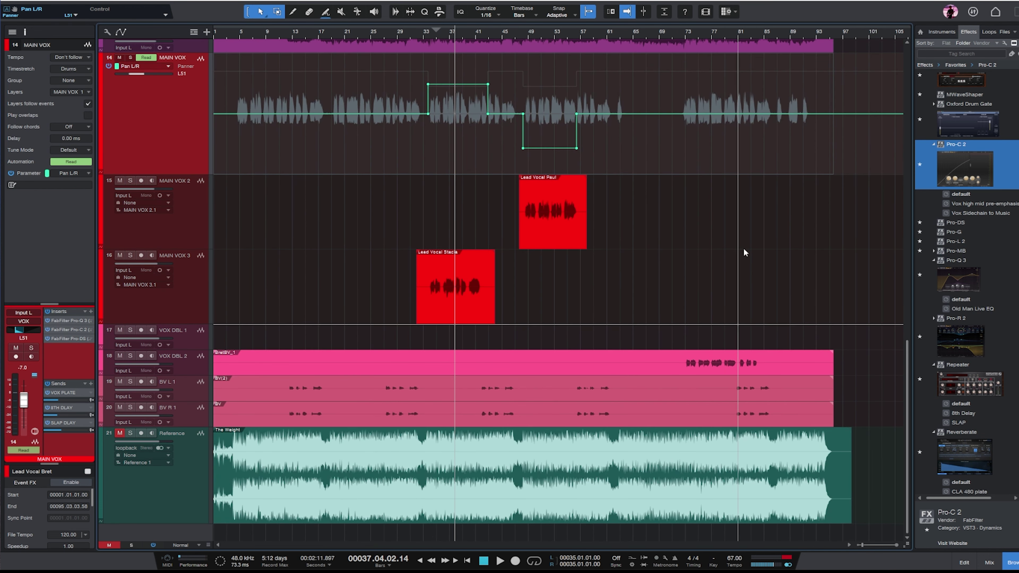
- Audition VOX DBL 2 from bar 74, first soloed and then with the full mix
click(692, 40)
click(204, 373)
key(s)
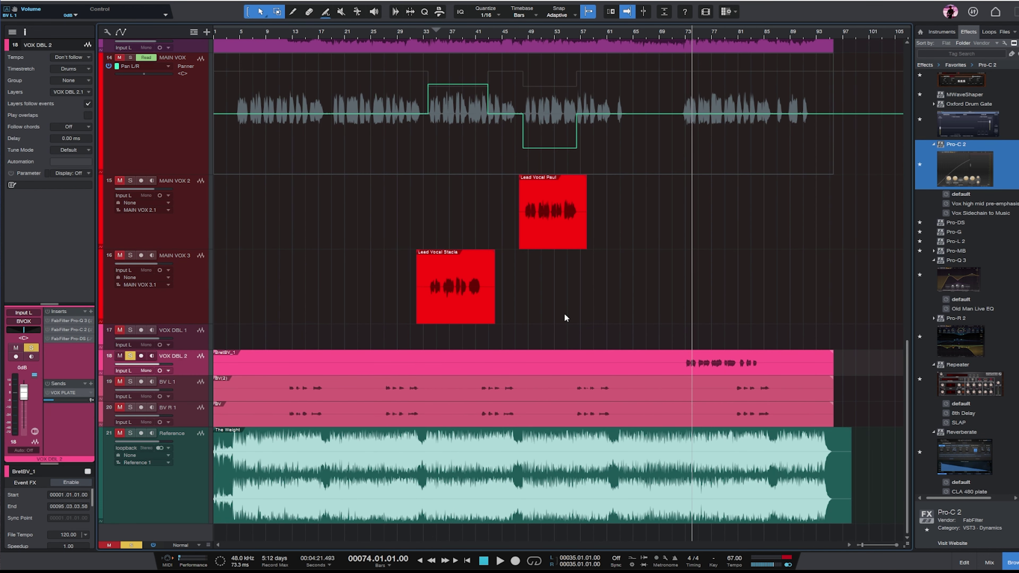
key(space)
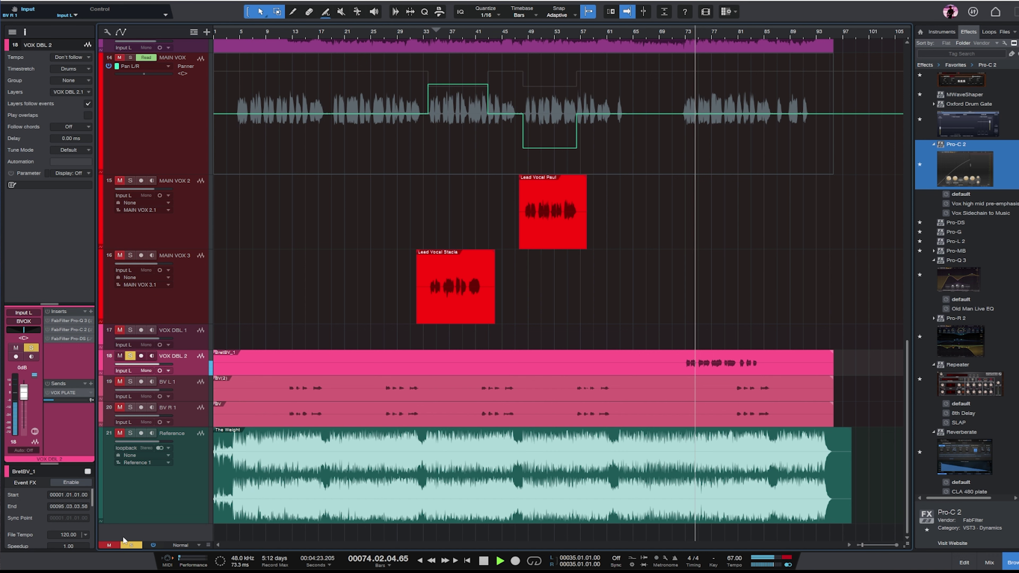
click(133, 545)
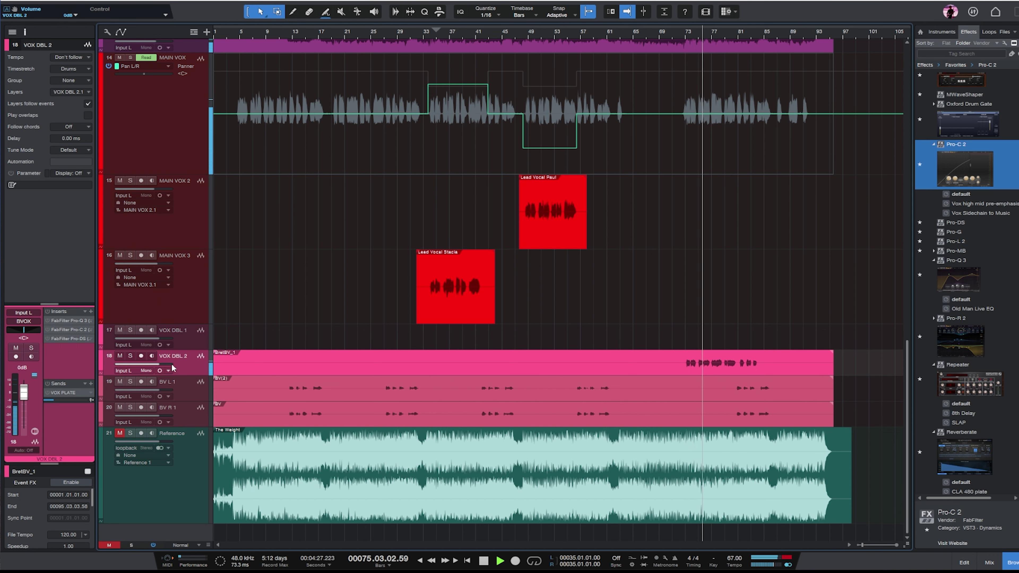
key(space)
- Solo VOX DBL 2 and, in its Pro-Q 3, set the low cut to about 562 Hz and the high band to 14360 Hz at -9.13 dB
key(s)
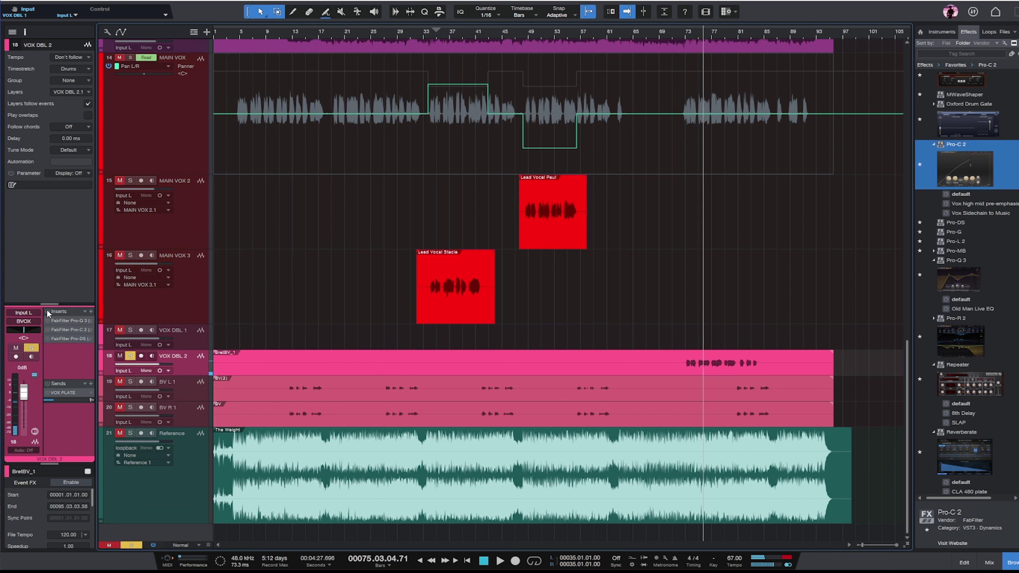
double_click(77, 321)
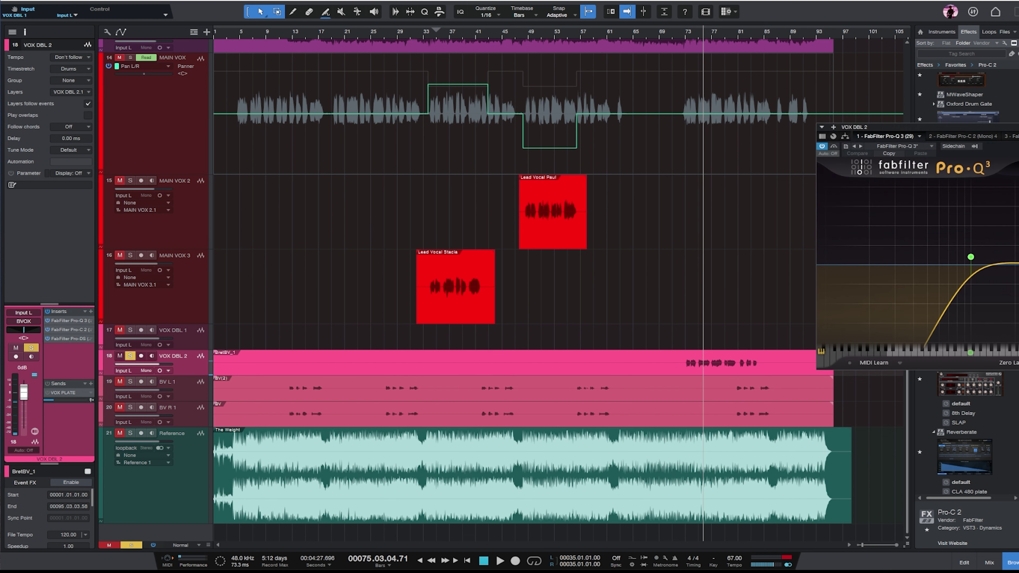
drag(398, 271, 507, 278)
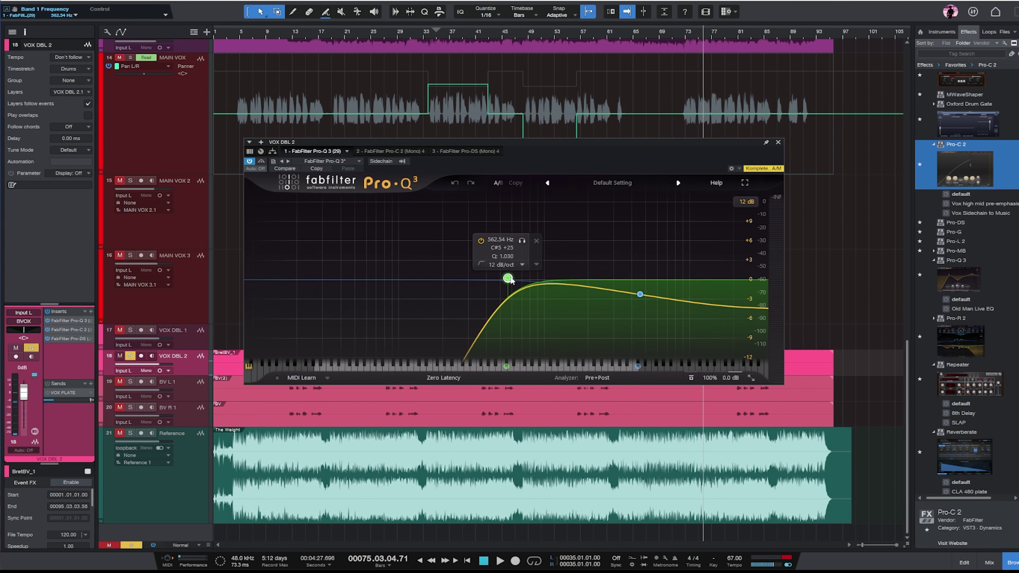
mouse_move(641, 295)
drag(641, 295, 712, 309)
- Add a +1.85 dB bell near 1585 Hz with a Q of 0.644 and lower the low-cut frequency slightly during playback
click(607, 284)
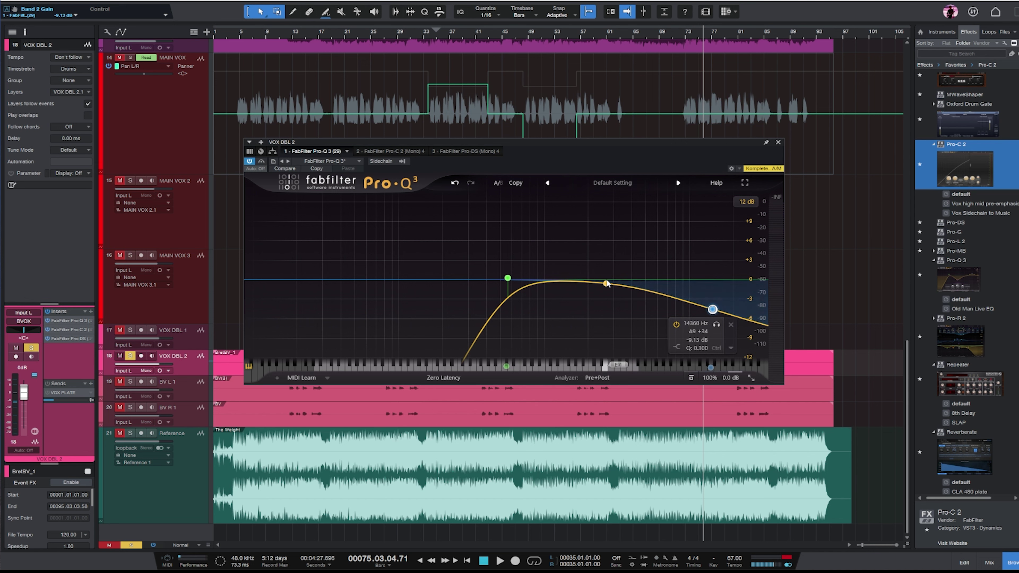
drag(607, 285, 573, 271)
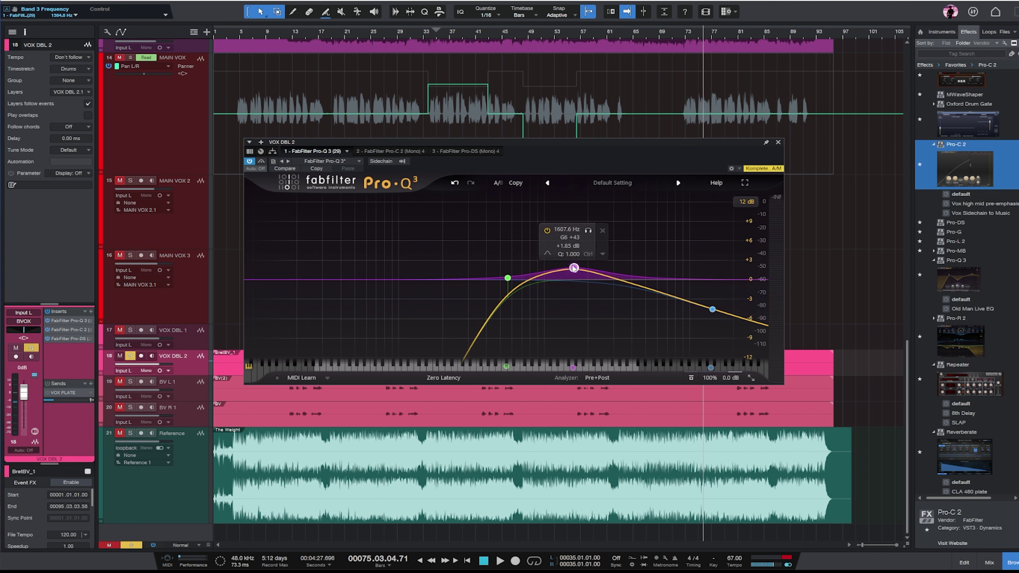
scroll(570, 265, down, 3)
key(space)
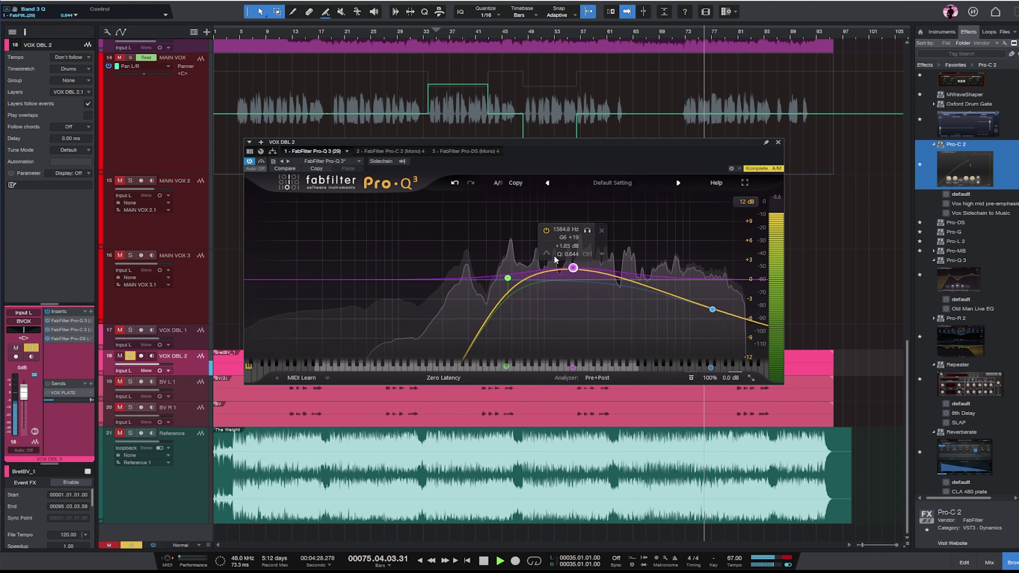
drag(507, 278, 500, 279)
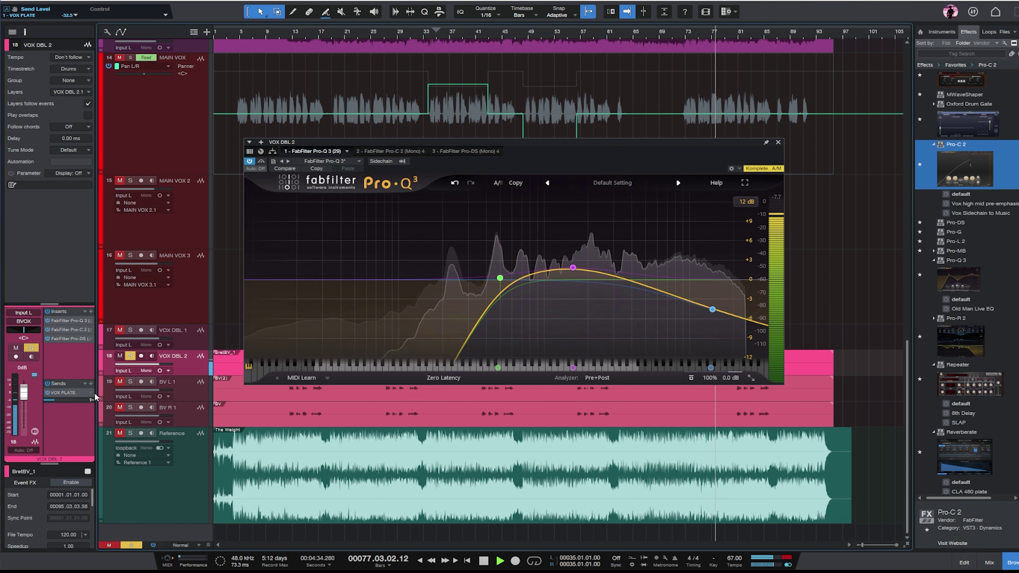
- Reroute VOX DBL 2's VOX PLATE send to BV DM Rev and raise its send level to about -17.5 dB
right_click(89, 400)
mouse_move(111, 406)
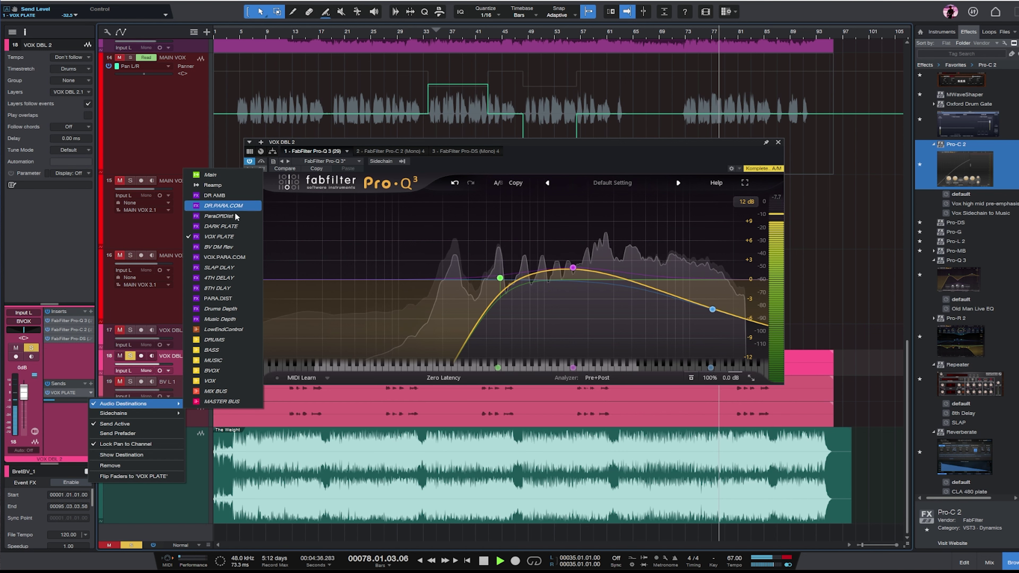
click(218, 247)
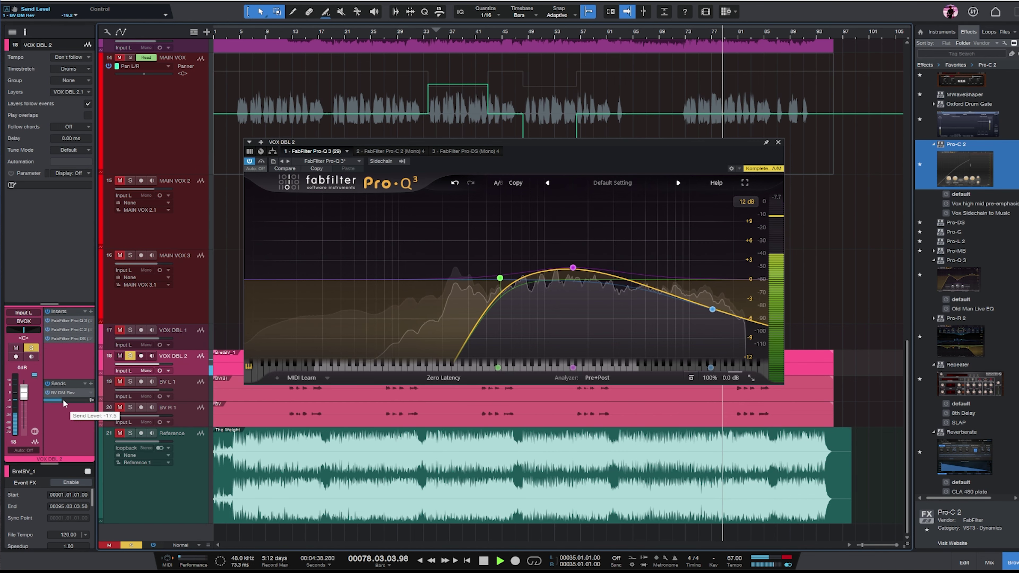
- Close the EQ and move Pro-DS to the first position in VOX DBL 2's insert chain
click(778, 142)
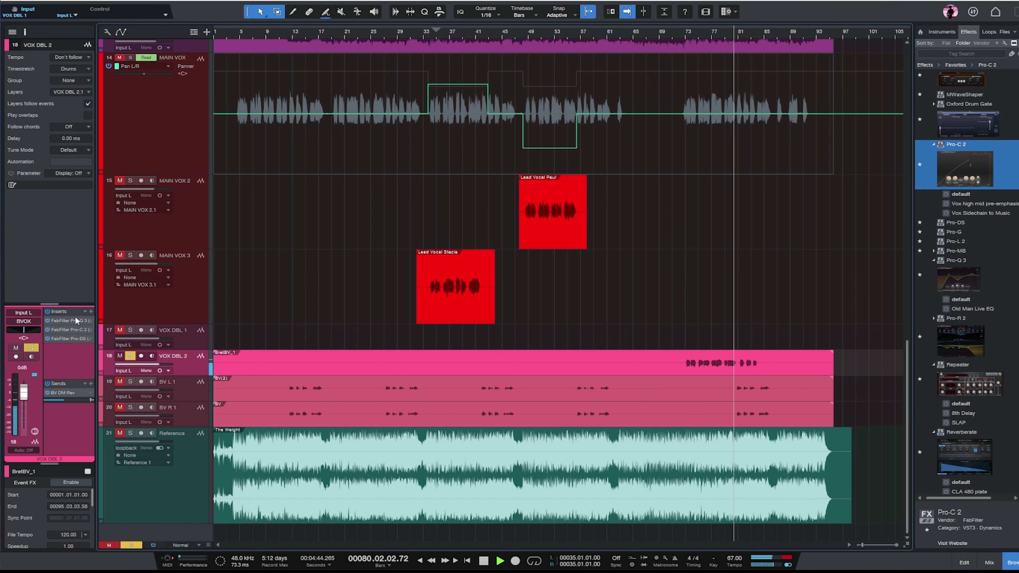
drag(76, 338, 99, 326)
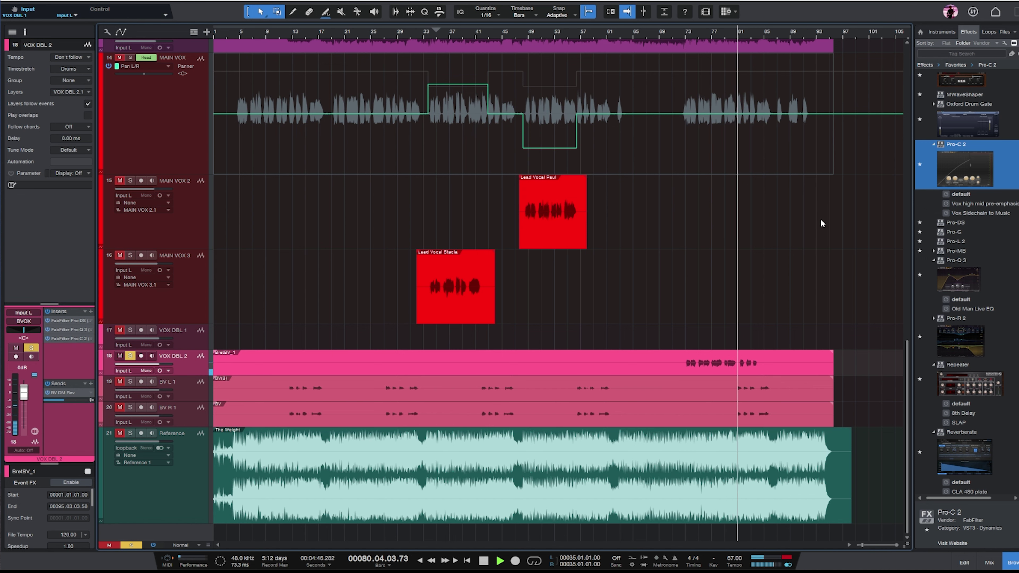
- Insert Repeater with the SLAP preset at the end of VOX DBL 2's insert chain and play the vocal from just before its entry
key(space)
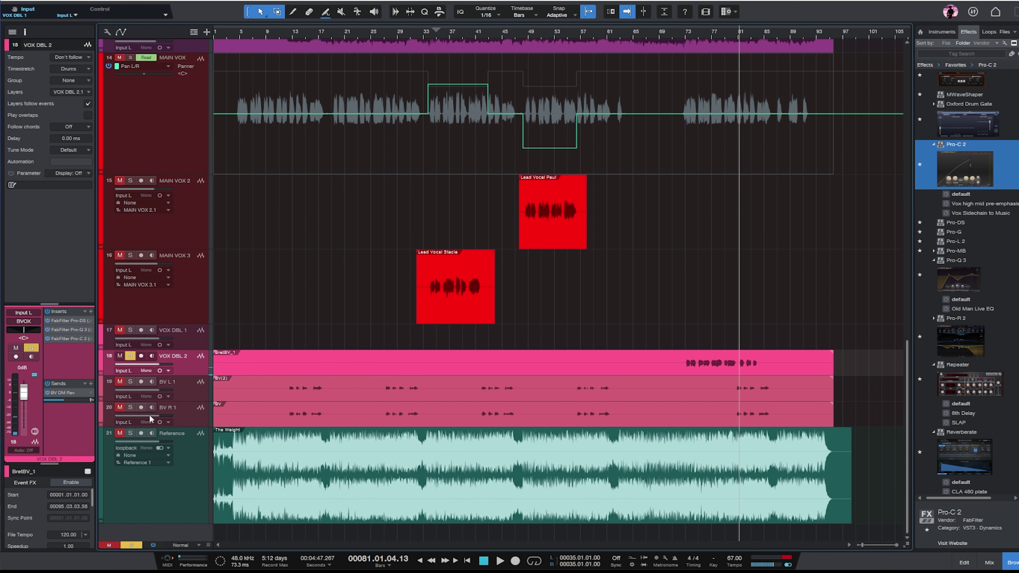
scroll(967, 267, down, 8)
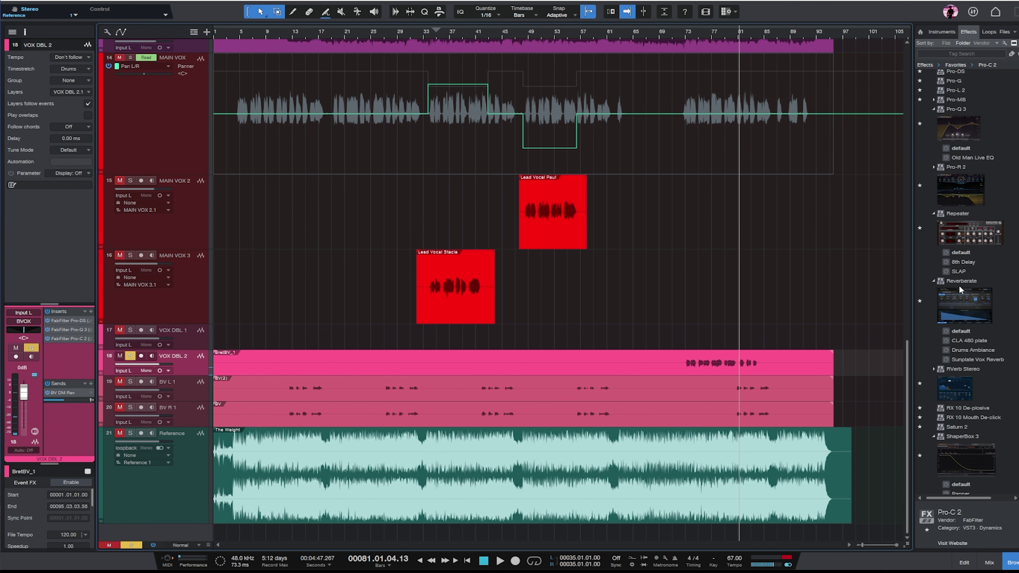
drag(958, 272, 67, 366)
click(696, 37)
key(space)
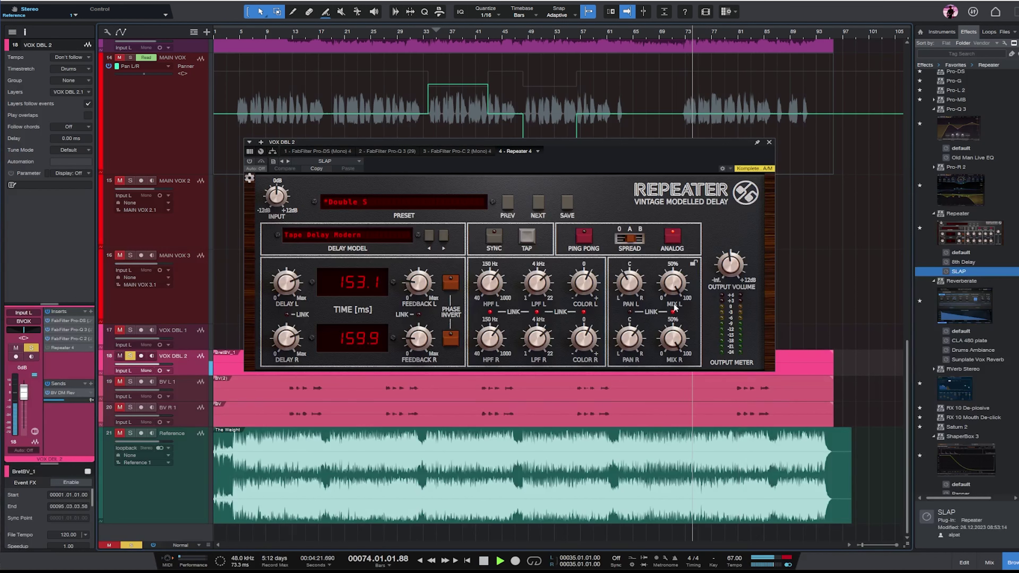
- Lower the left mix of VOX DBL 2's Repeater to about 31% and close the plug-in
drag(674, 342, 673, 352)
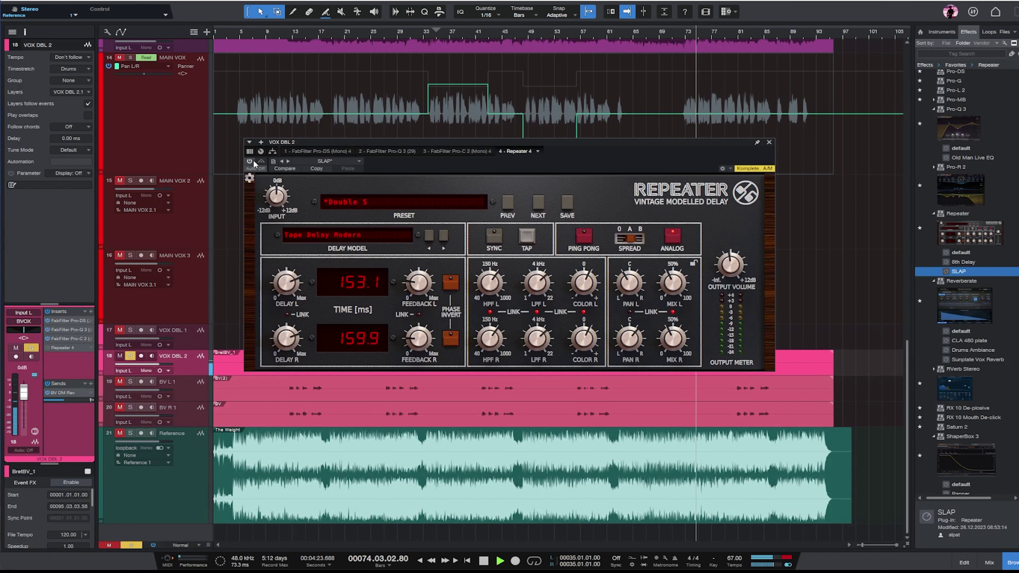
drag(673, 298, 672, 301)
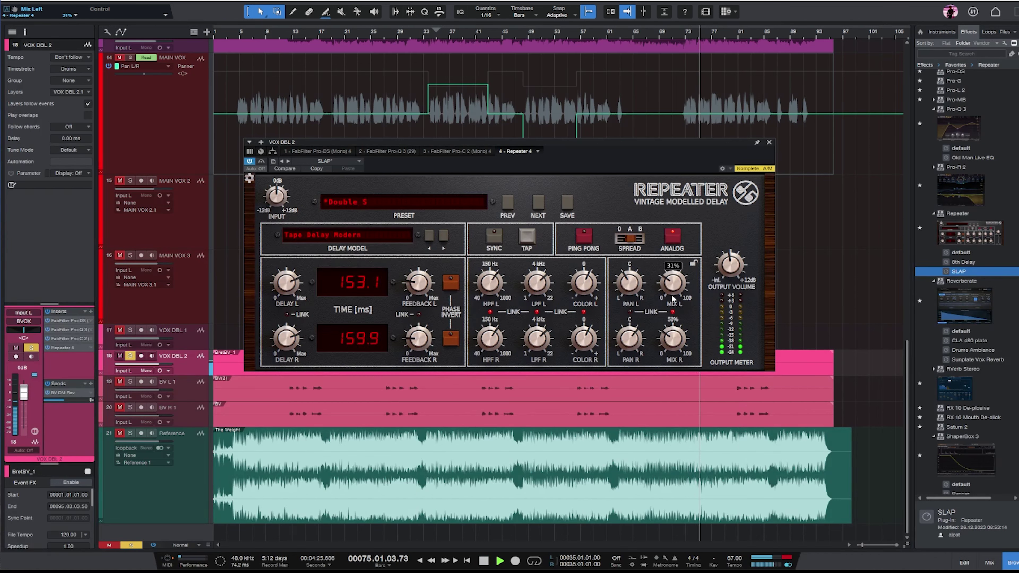
click(769, 142)
- Unsolo VOX DBL 2, lower its level to -2.5 dB against the full mix and switch the track to stereo
key(space)
click(130, 356)
key(space)
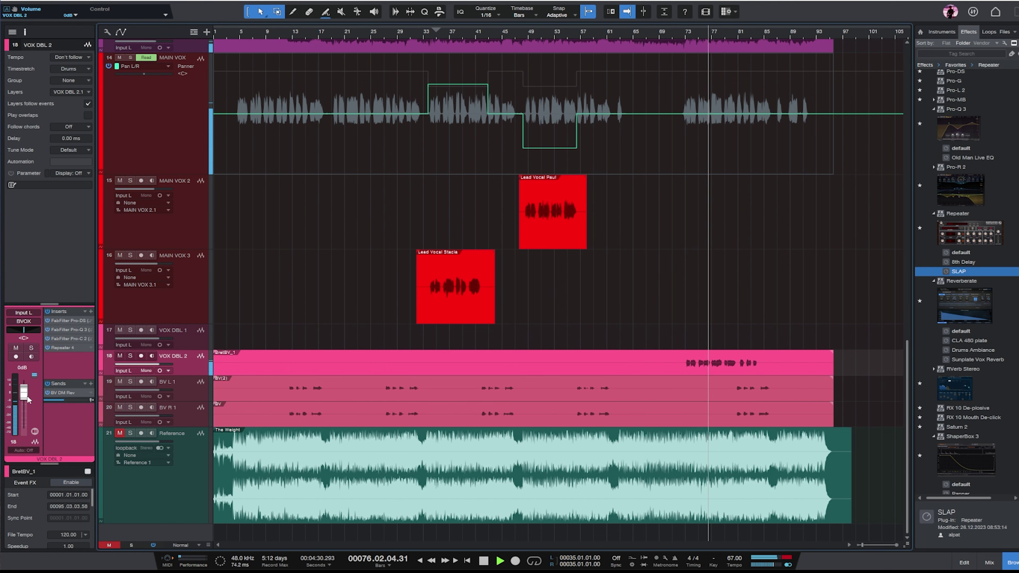
drag(25, 394, 25, 392)
click(160, 371)
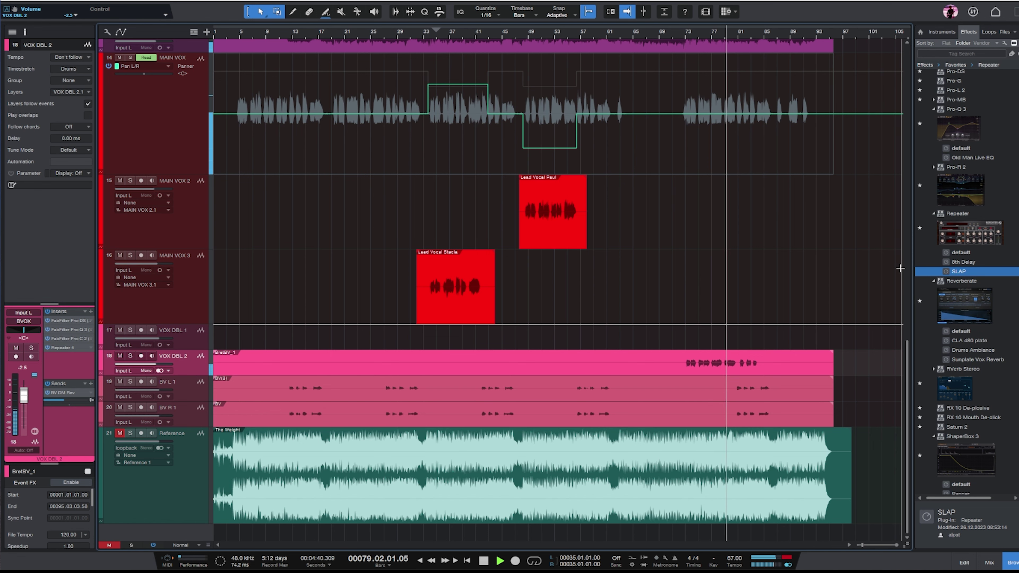
- Show the mixer's bus channels and activate the Tape and Kelvin inserts on MIX BUS
key(F3)
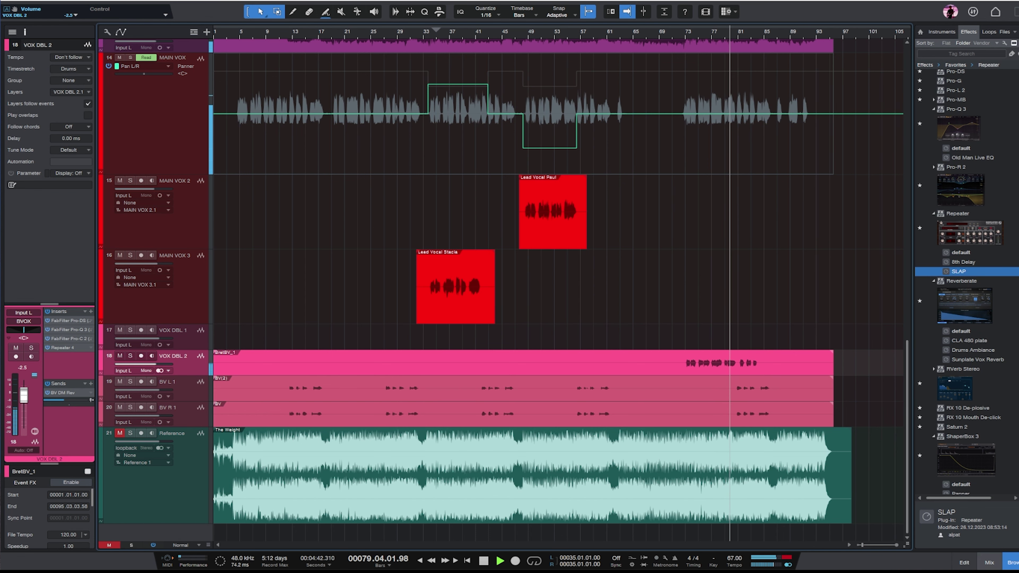
drag(658, 545, 771, 545)
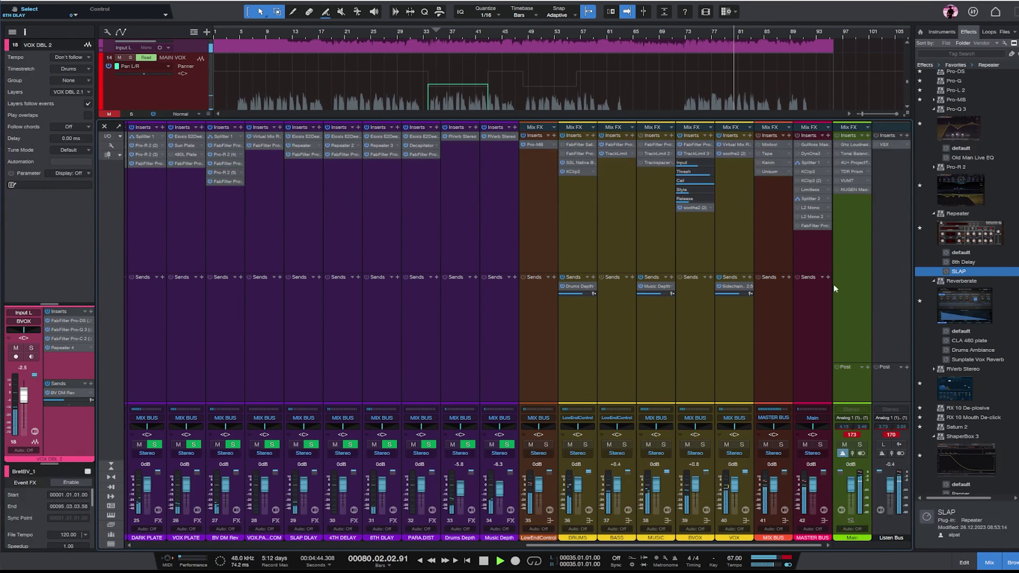
click(775, 225)
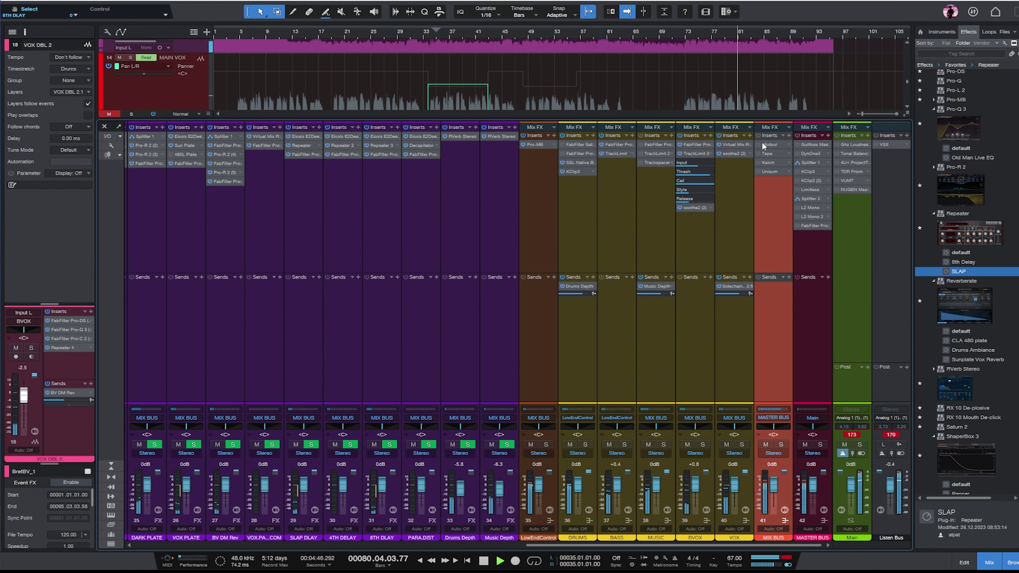
click(758, 154)
click(758, 162)
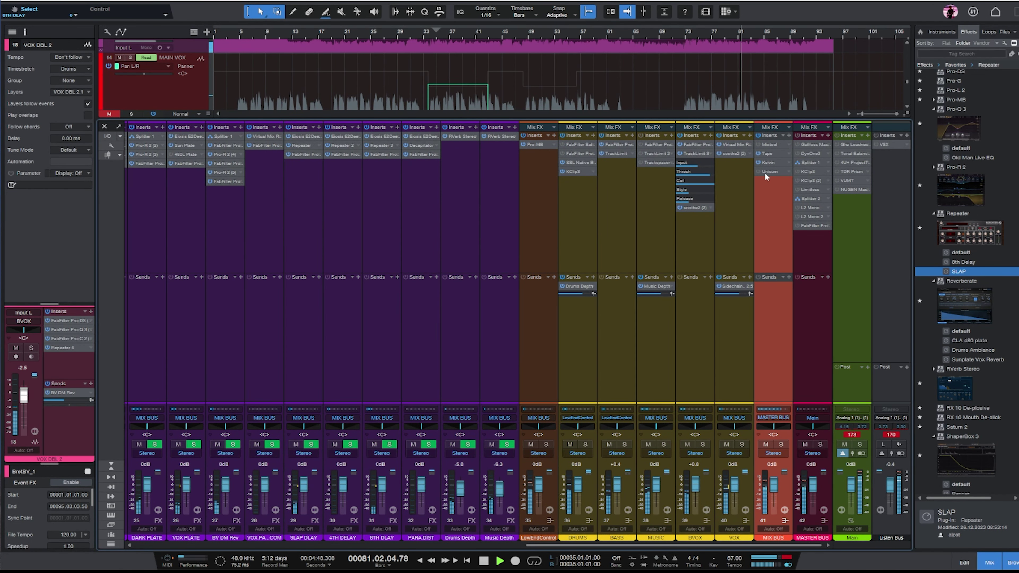
- Activate Unisum on MIX BUS and lower its threshold to about -5.69 dB during playback
click(765, 173)
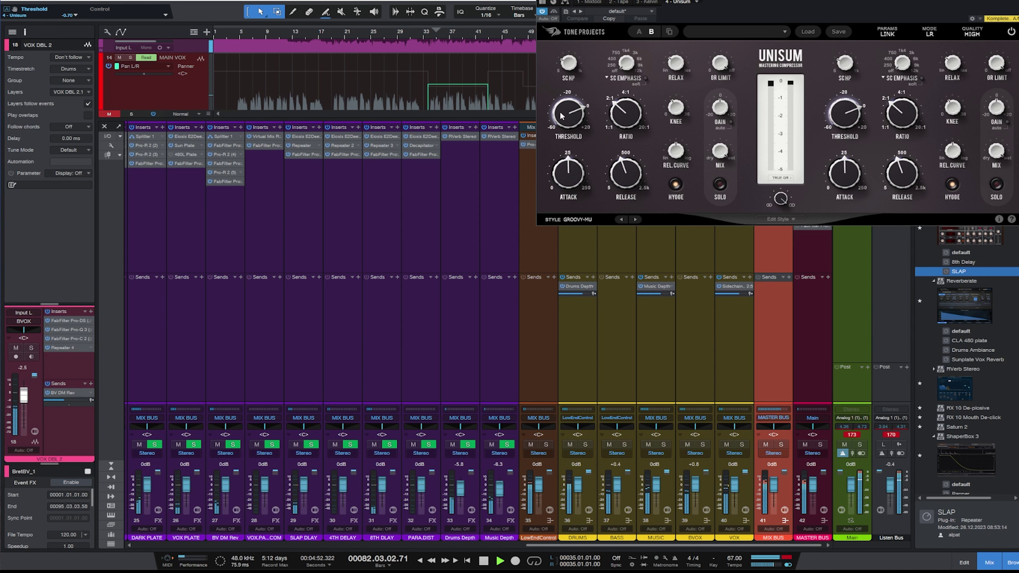
drag(568, 121, 568, 128)
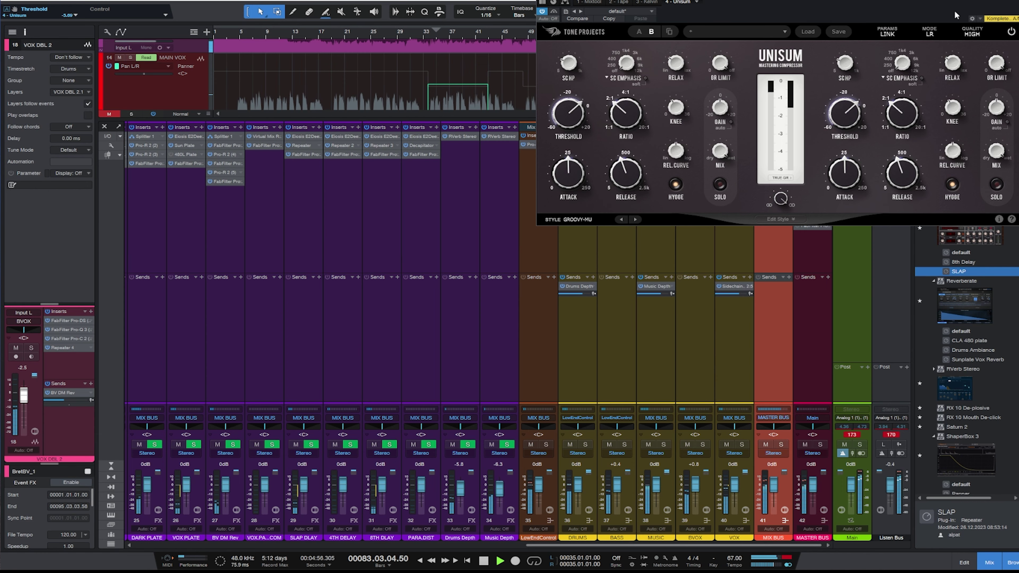
drag(954, 15, 707, 117)
click(770, 94)
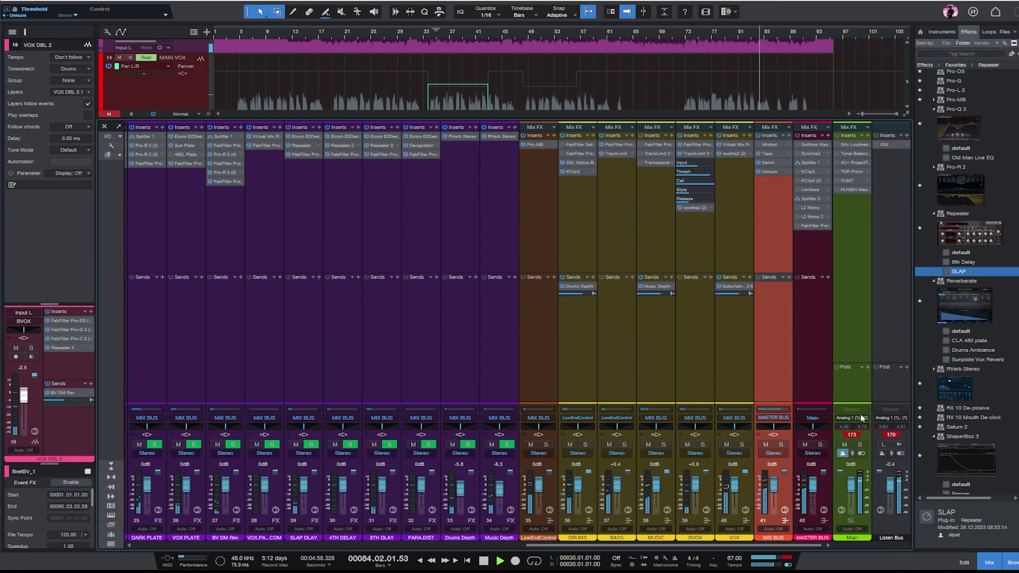
- Activate the whole insert chain on MASTER BUS and the NUGEN MasterCheck insert on the Main output
click(823, 260)
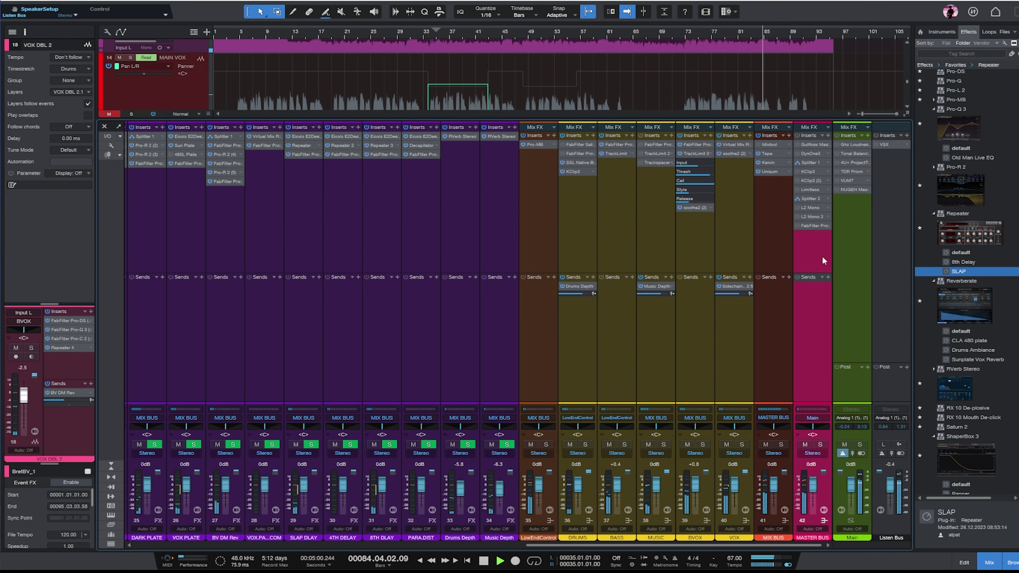
click(796, 135)
click(837, 189)
- Open MasterCheck on the Main output, reset its loudness reading and check the mix's loudness
double_click(851, 190)
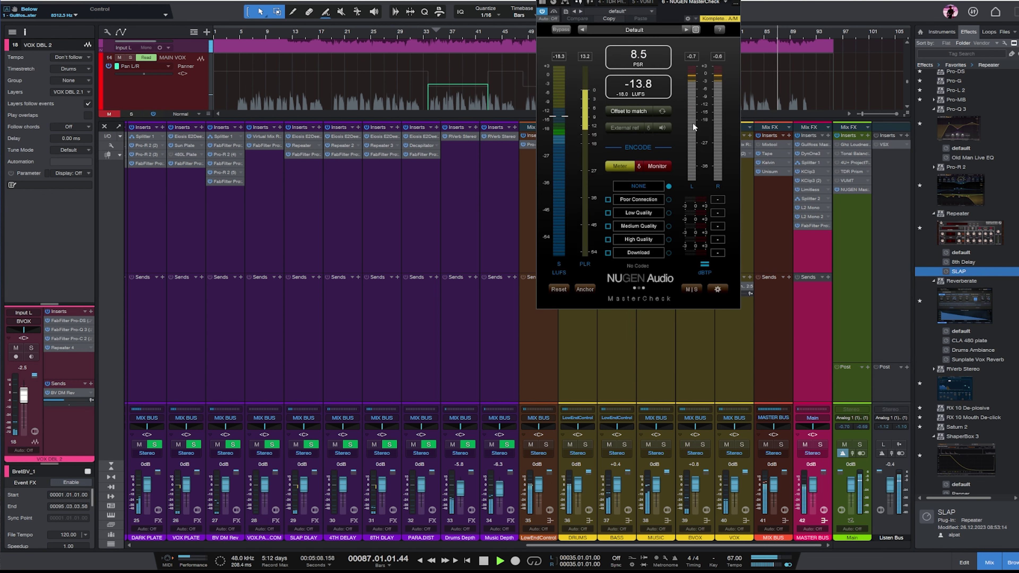
click(659, 86)
drag(694, 2, 665, 75)
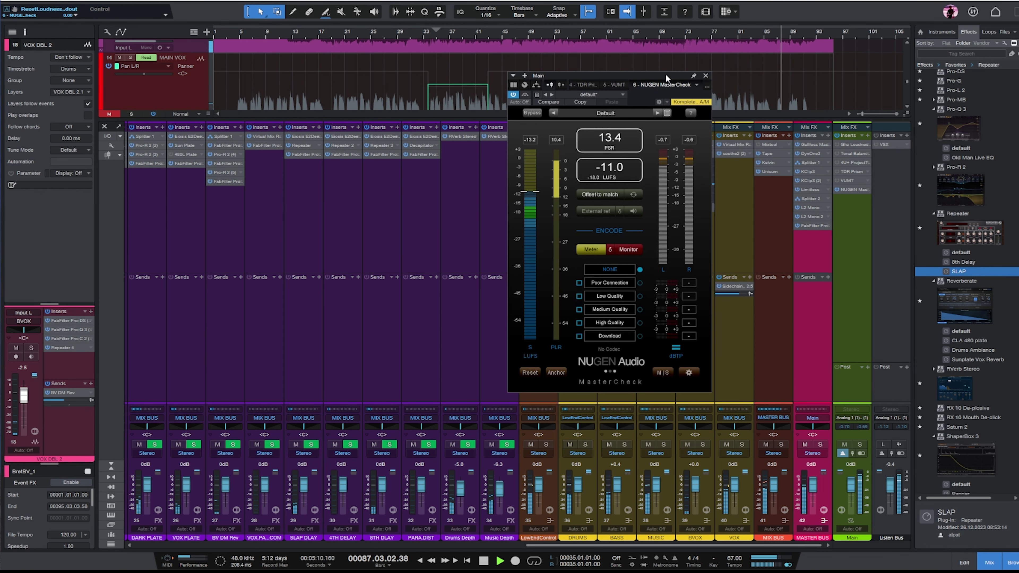
click(705, 75)
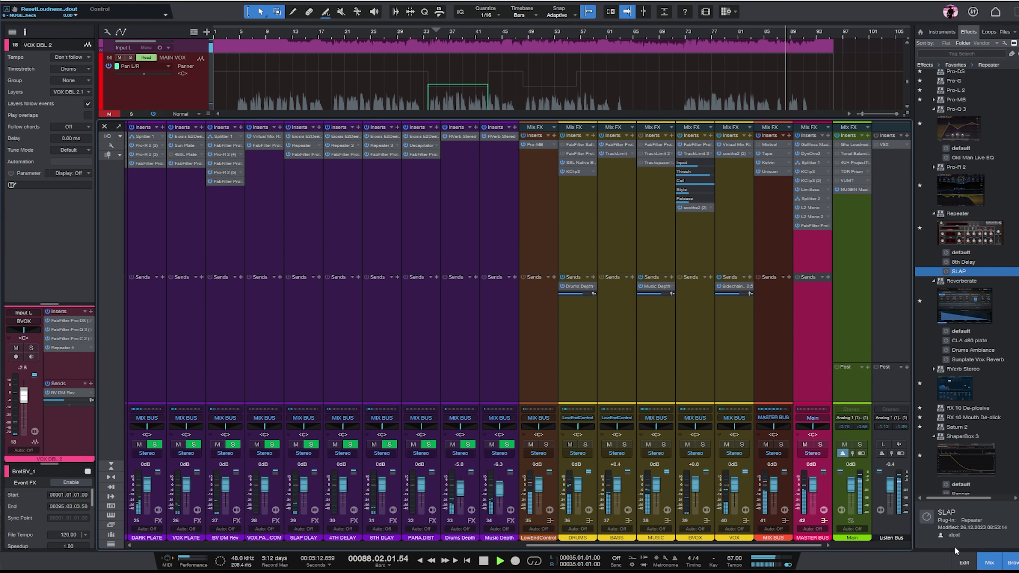
- Open the first KClip3 on MASTER BUS, audition it from bar 77 and link its input and output gains
double_click(811, 170)
click(711, 38)
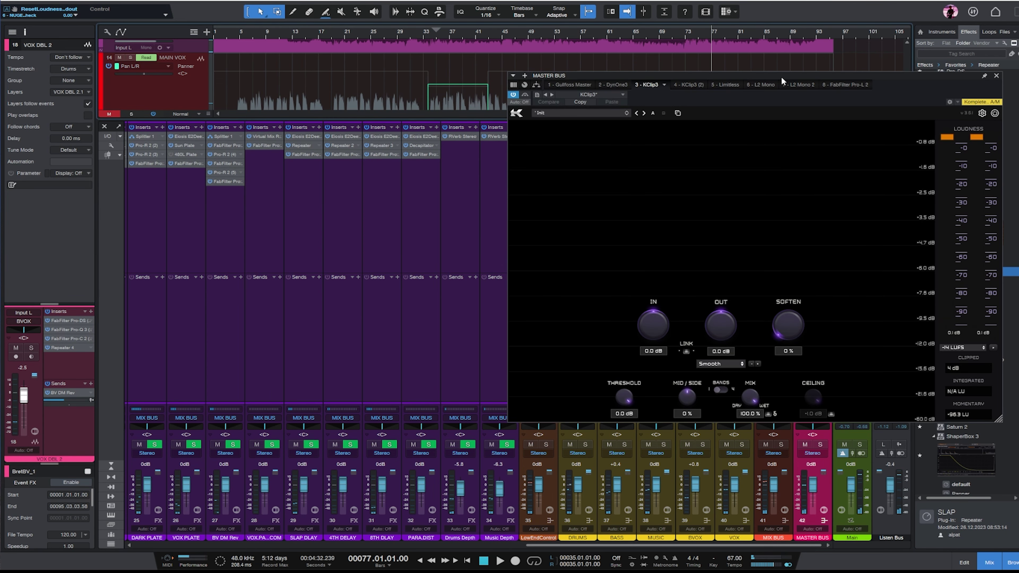
drag(781, 78, 502, 101)
key(space)
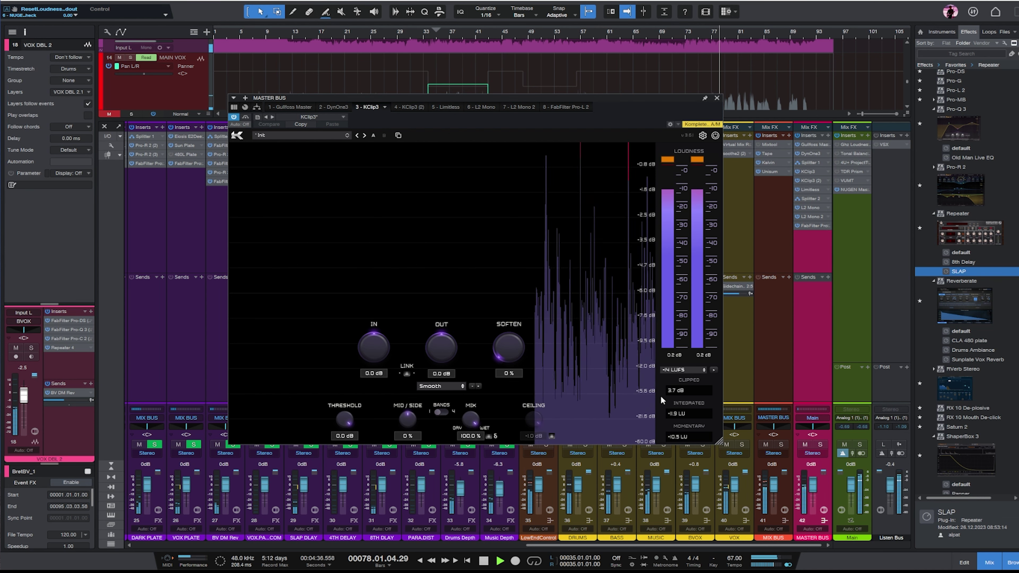
click(407, 373)
key(space)
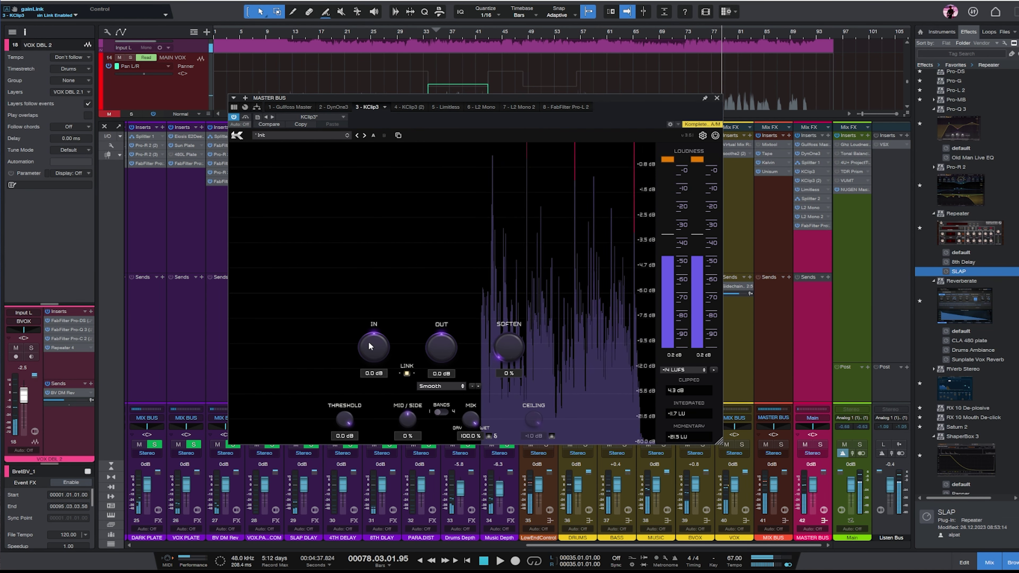
- Set the first KClip3's linked input gain to -1.7 dB while auditioning the clipping
scroll(369, 343, down, 2)
key(space)
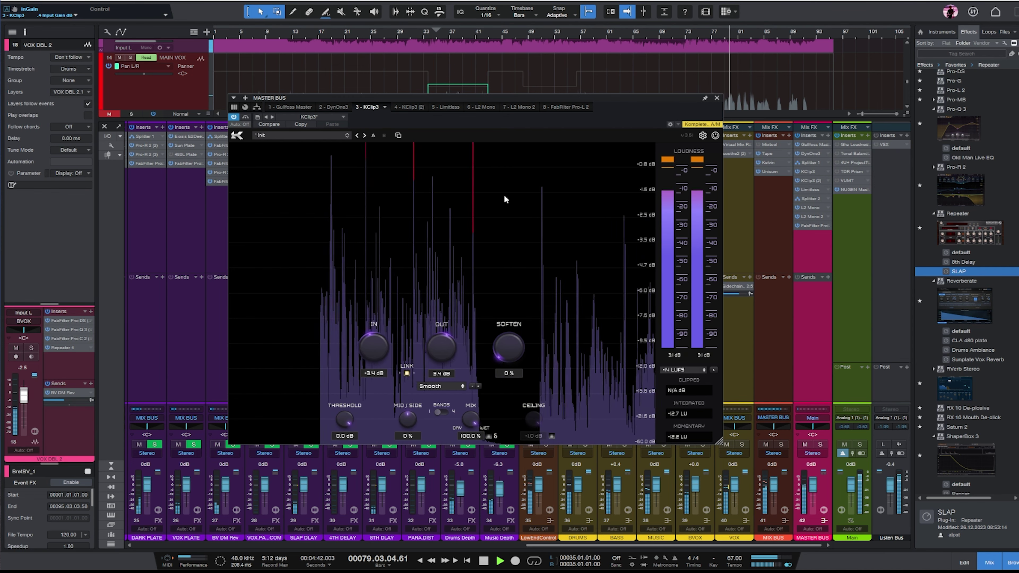
drag(373, 353, 374, 342)
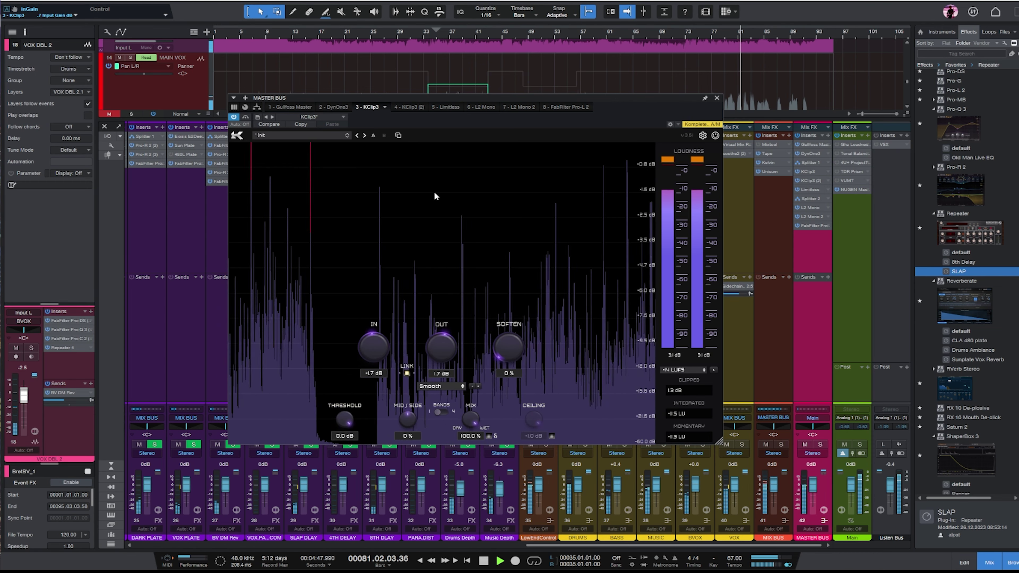
key(space)
- In KClip3 (2), link the input and output gains and set the input gain to -1.7 dB
click(407, 106)
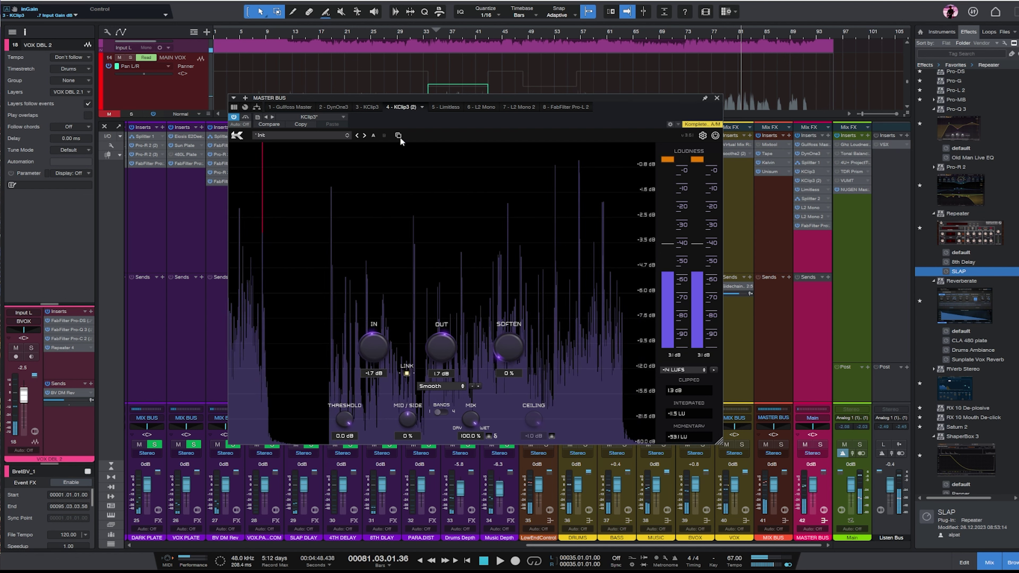
click(407, 373)
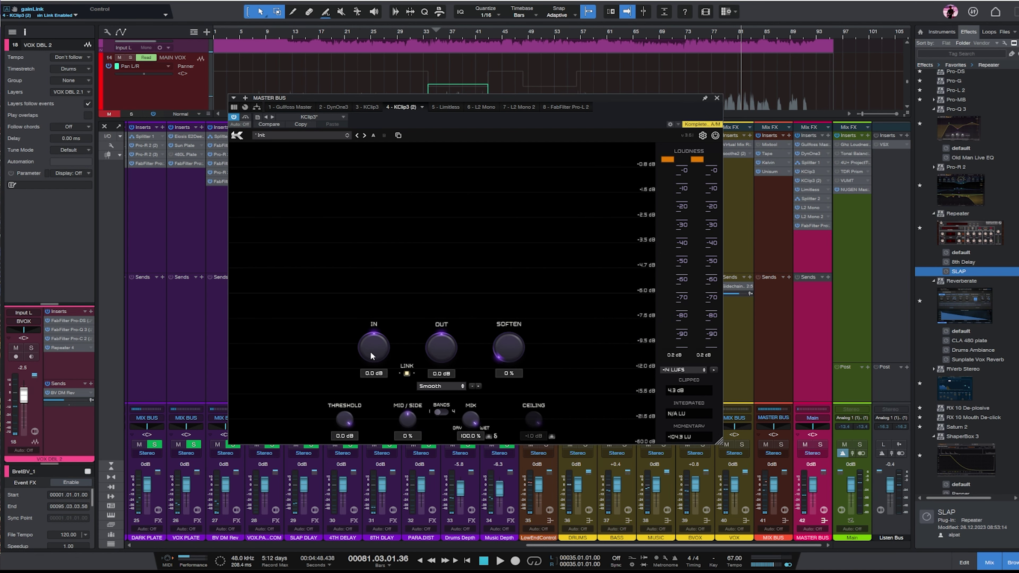
scroll(371, 352, down, 2)
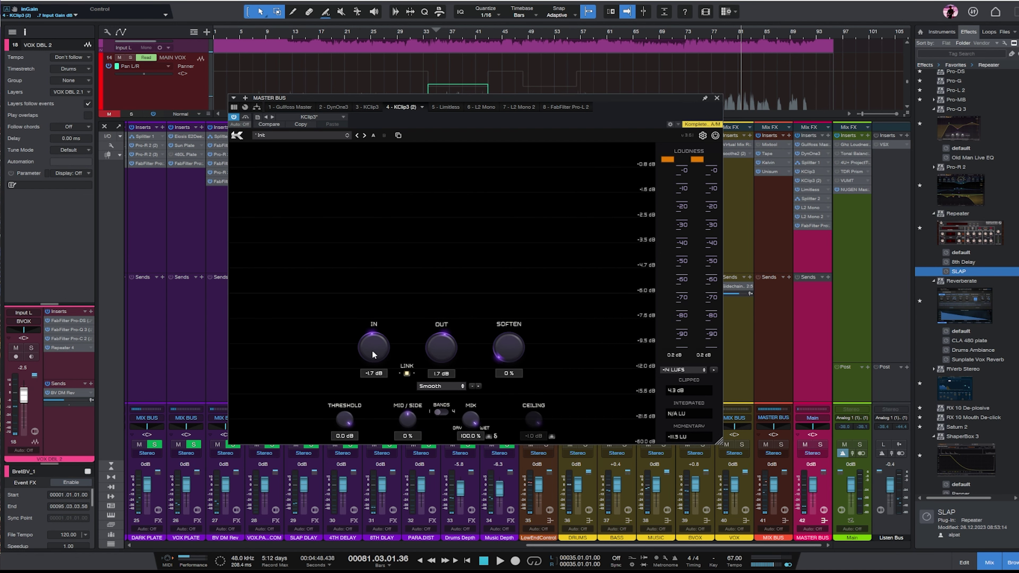
- Examine MASTER BUS's insert routing, including Splitter 1's channel split, the second KClip3 and the two L2 Mono limiters
click(256, 107)
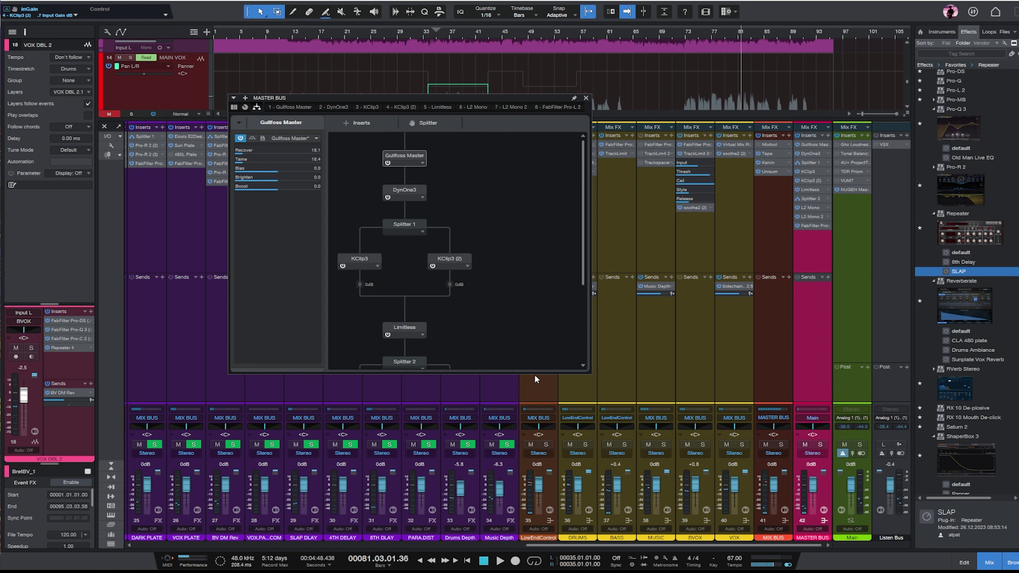
drag(534, 373, 534, 497)
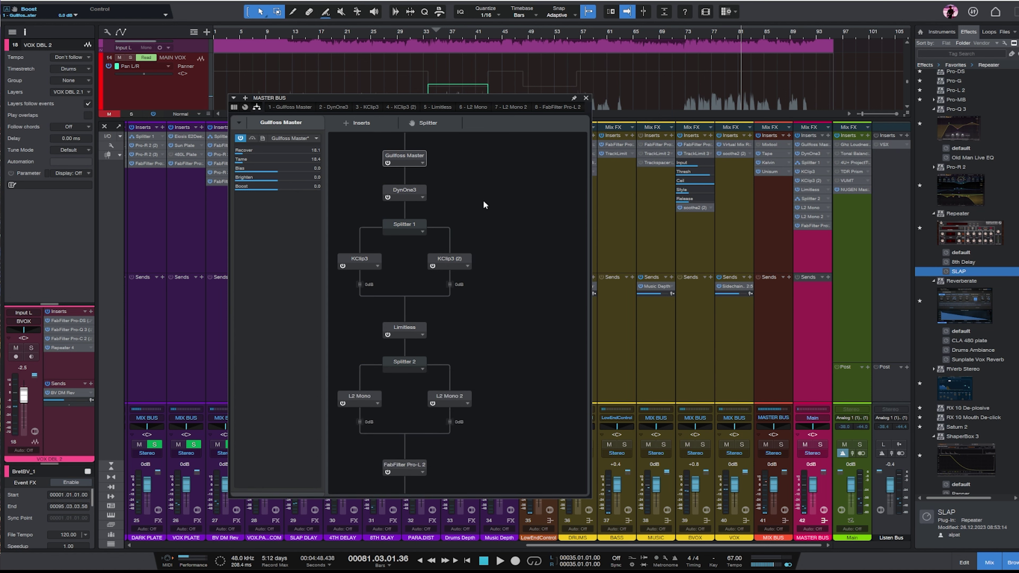
click(407, 227)
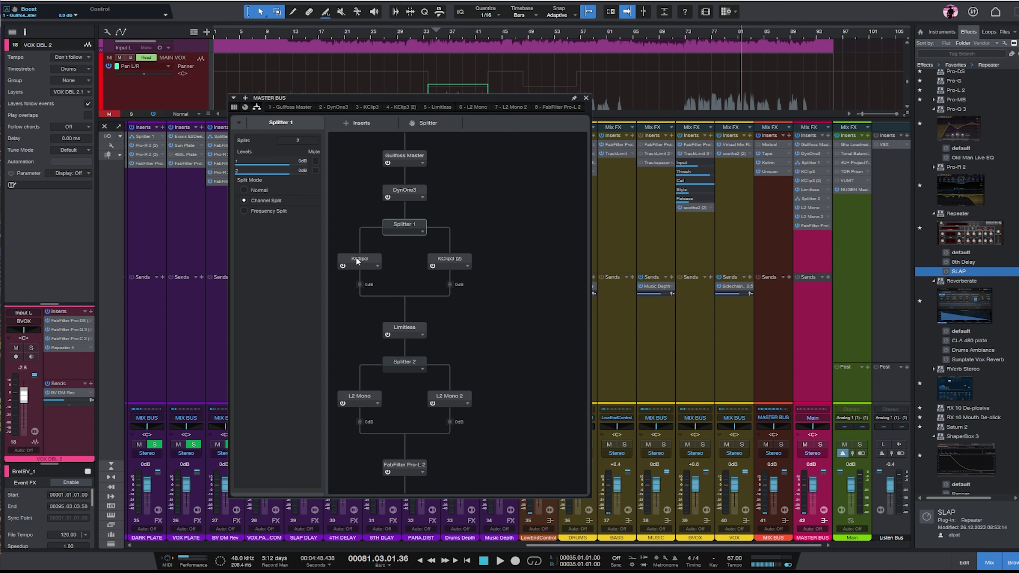
click(460, 267)
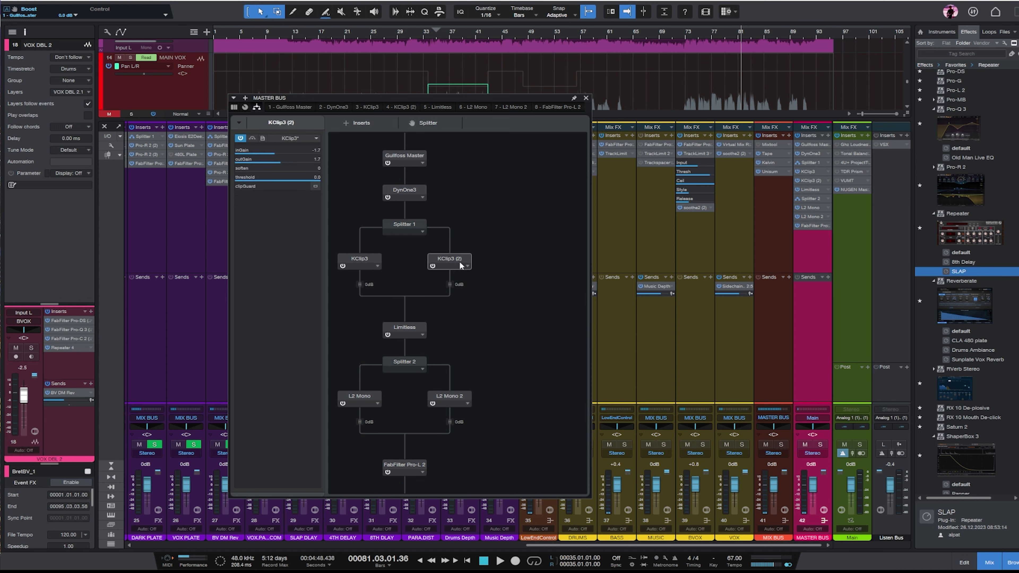
click(358, 401)
click(452, 404)
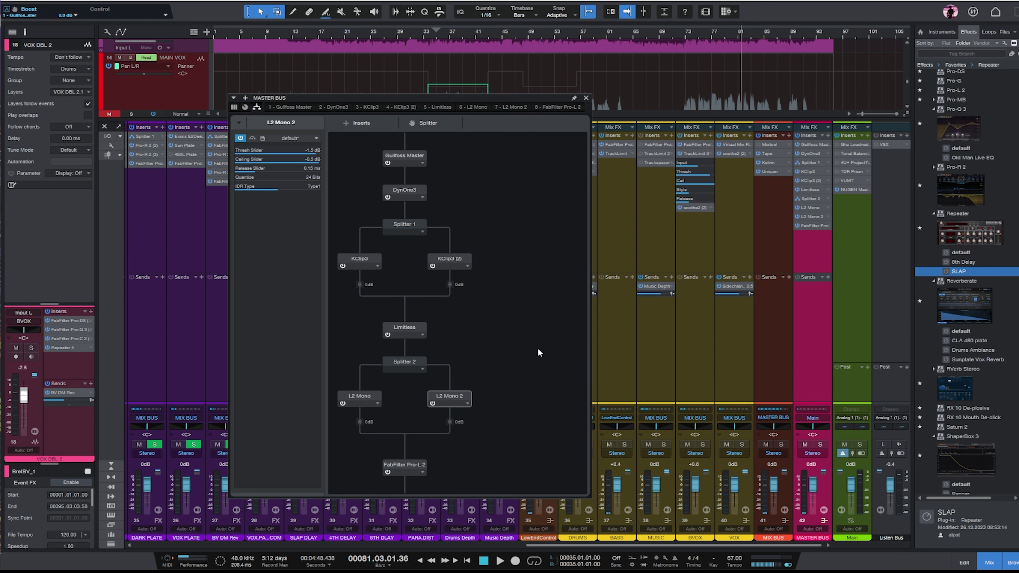
- Open Limitless on MASTER BUS, set its threshold to -1.0 dB during playback and close it
double_click(408, 334)
click(638, 134)
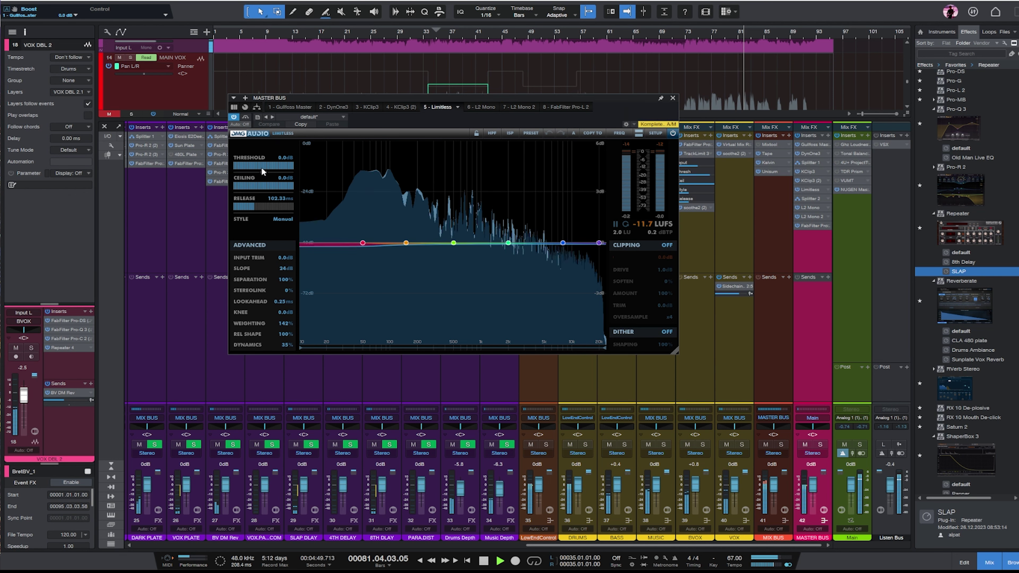
drag(261, 168, 269, 201)
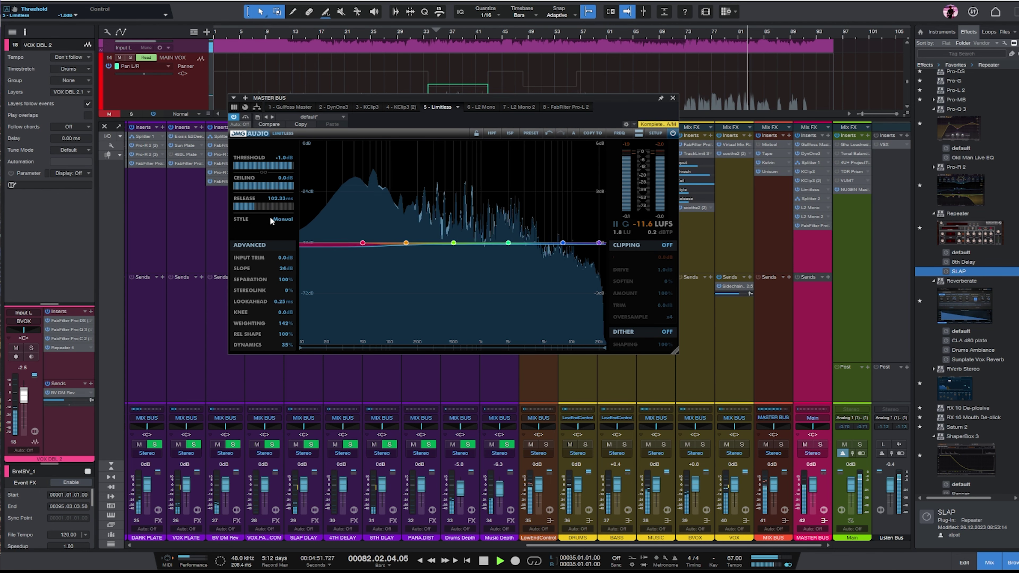
click(673, 97)
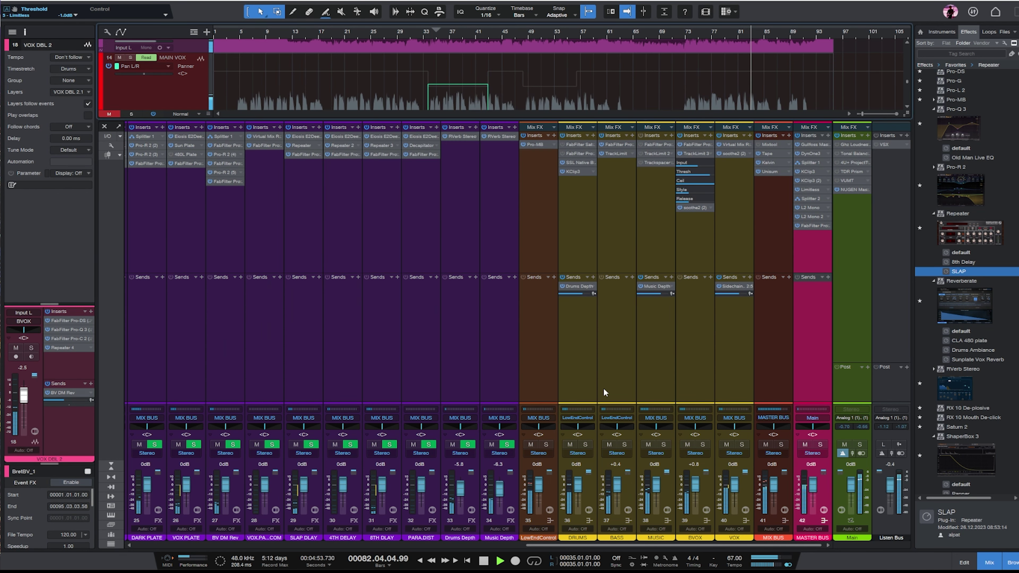
- Open the Pro-Q 3 equalizer on the MAIN VOX channel and stop playback
click(741, 211)
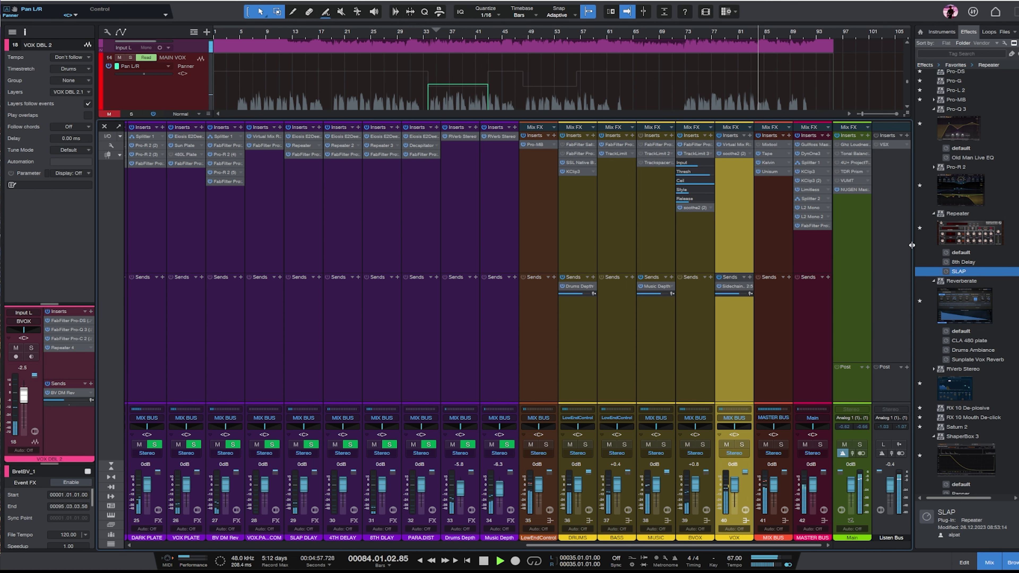
drag(798, 546, 571, 548)
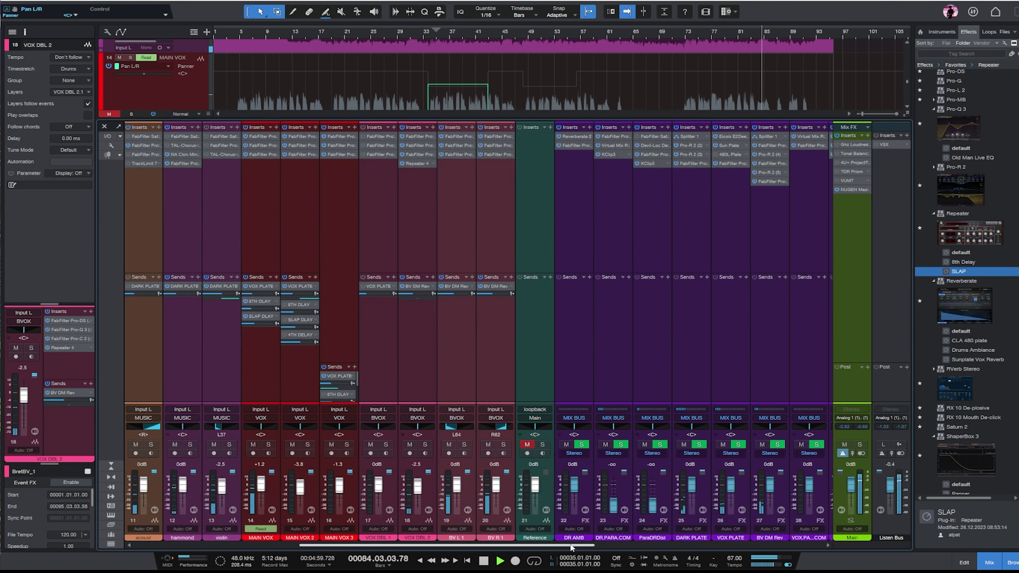
click(264, 168)
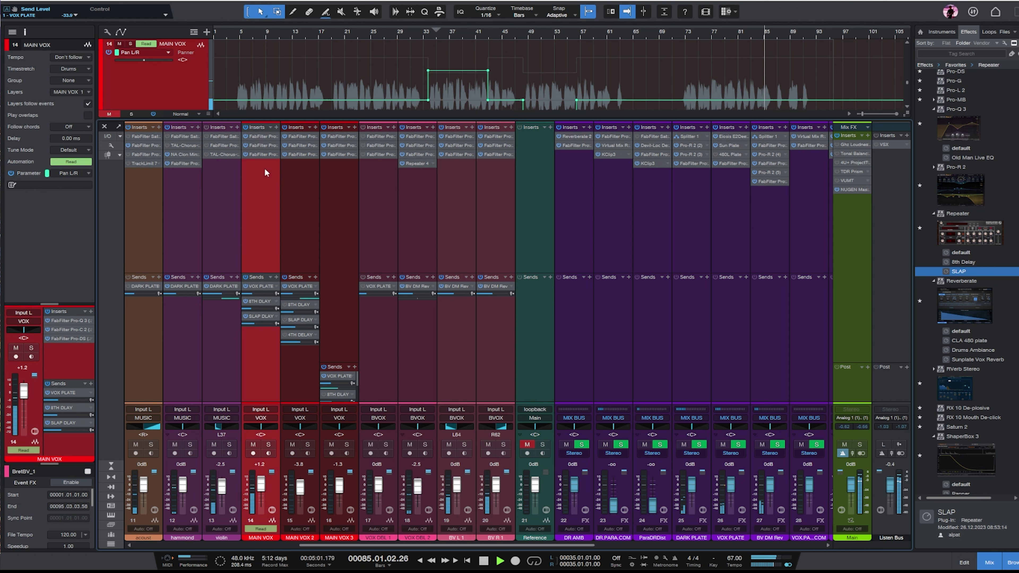
click(257, 155)
drag(882, 126, 506, 141)
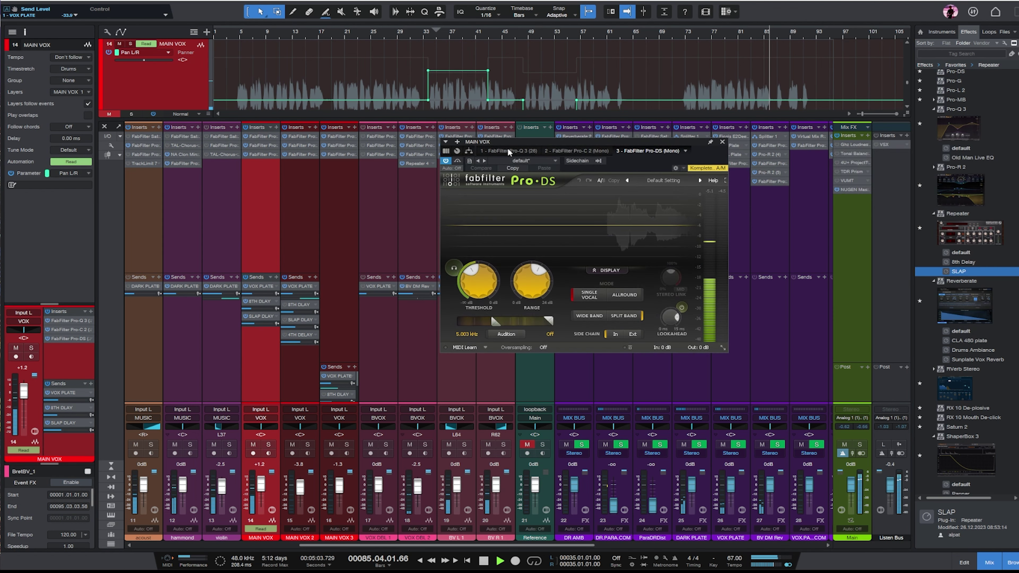
click(508, 151)
key(space)
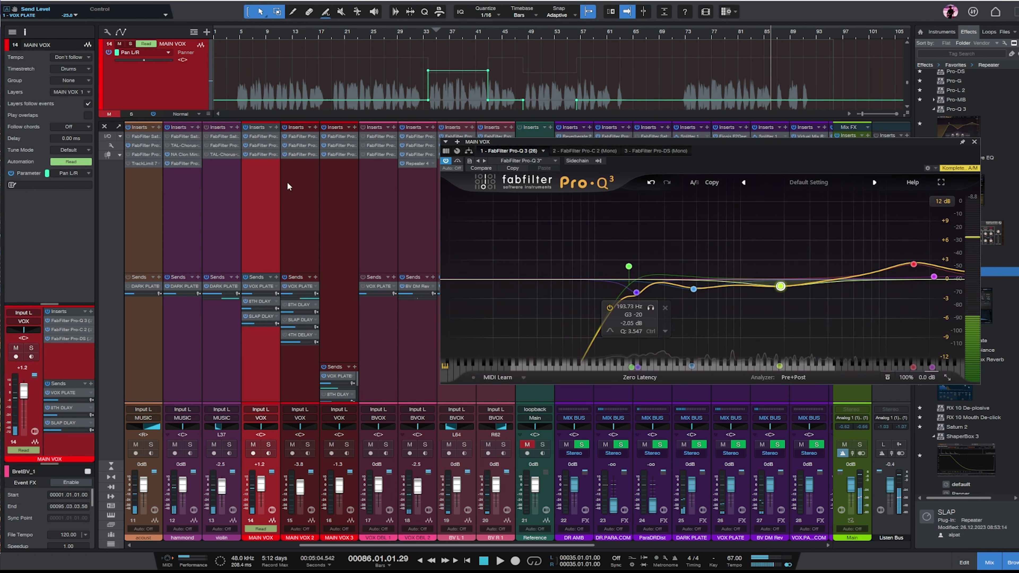
- Turn the MAIN VOX EQ's high-frequency boost into a broad cut of about -2 dB near 9.8 kHz, auditioning it during playback
mouse_move(946, 275)
drag(913, 265, 887, 295)
scroll(886, 295, up, 2)
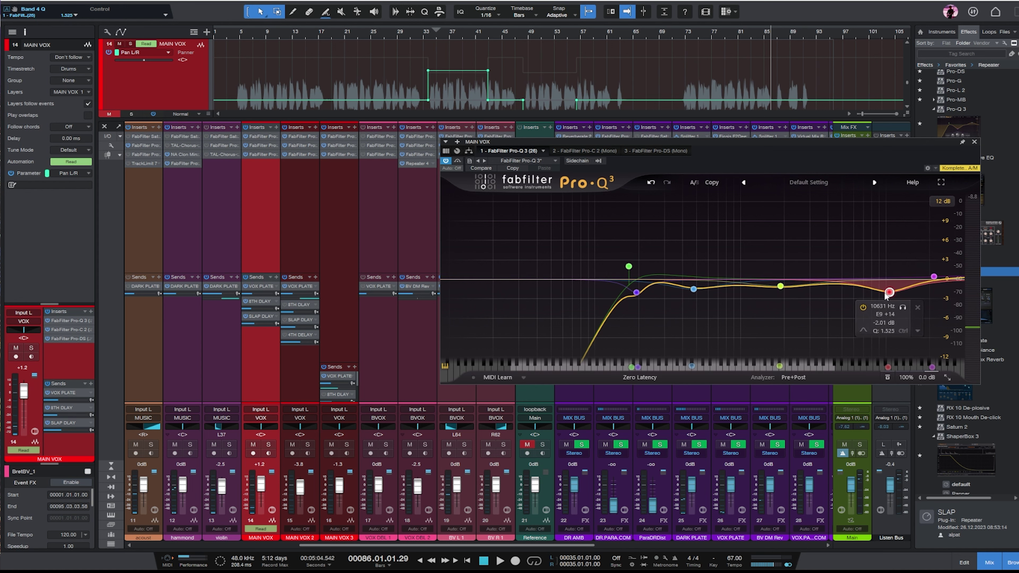
click(687, 34)
key(space)
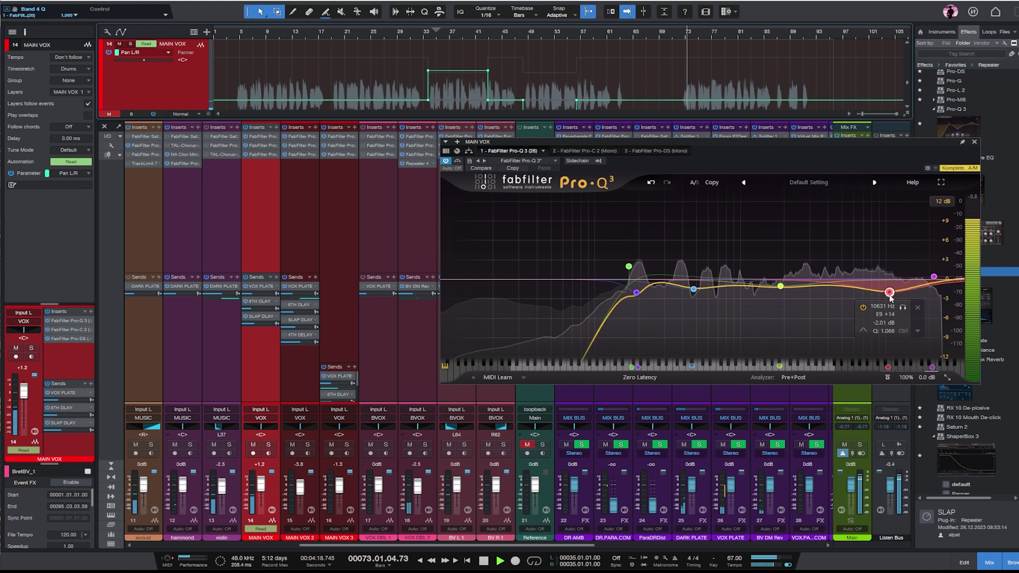
drag(890, 292, 883, 294)
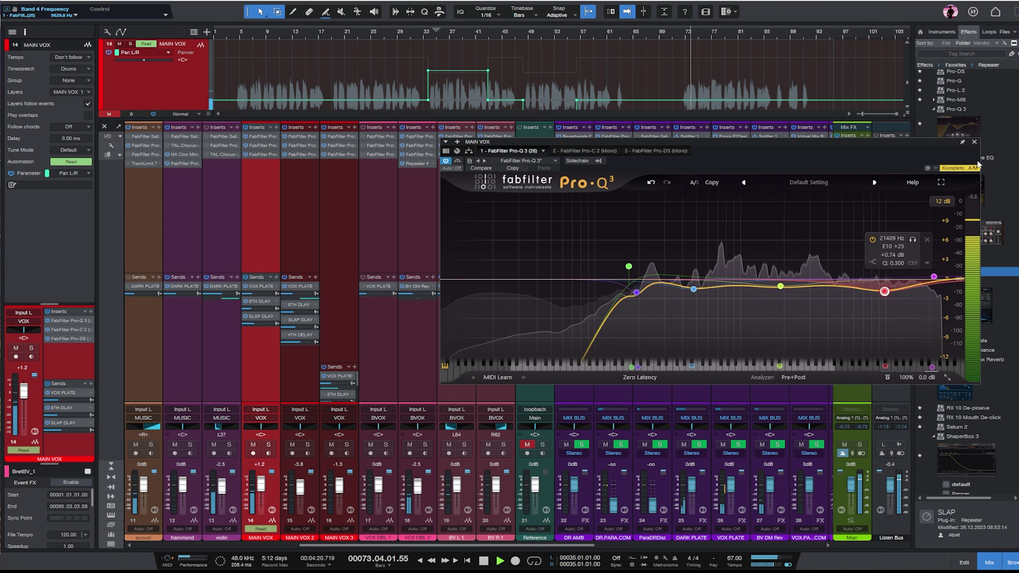
- Add a cut of about -1.9 dB at 3570 Hz with a Q of about 2.2 to MAIN VOX's EQ and close it
drag(804, 273, 821, 292)
scroll(821, 292, up, 3)
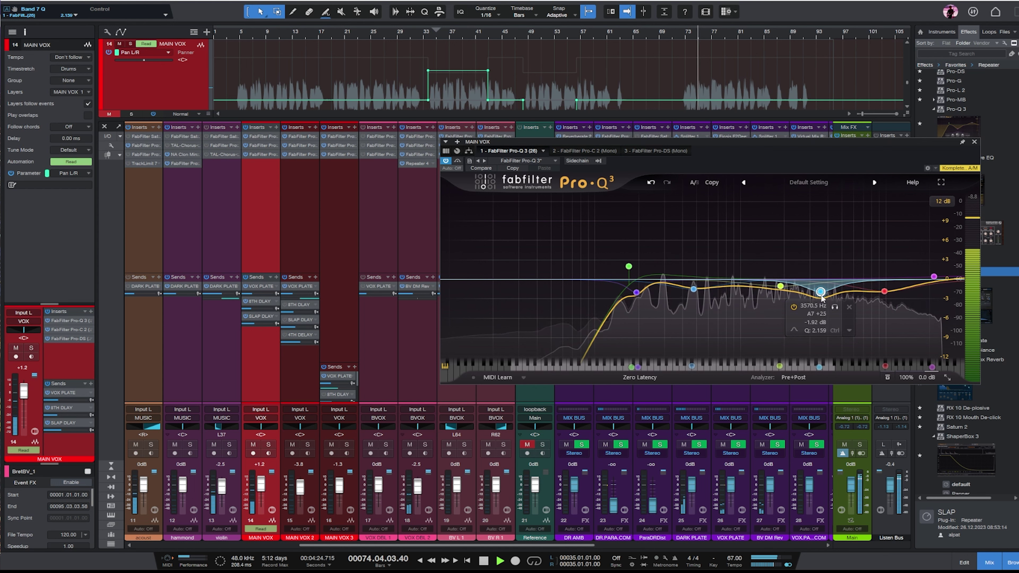
click(974, 141)
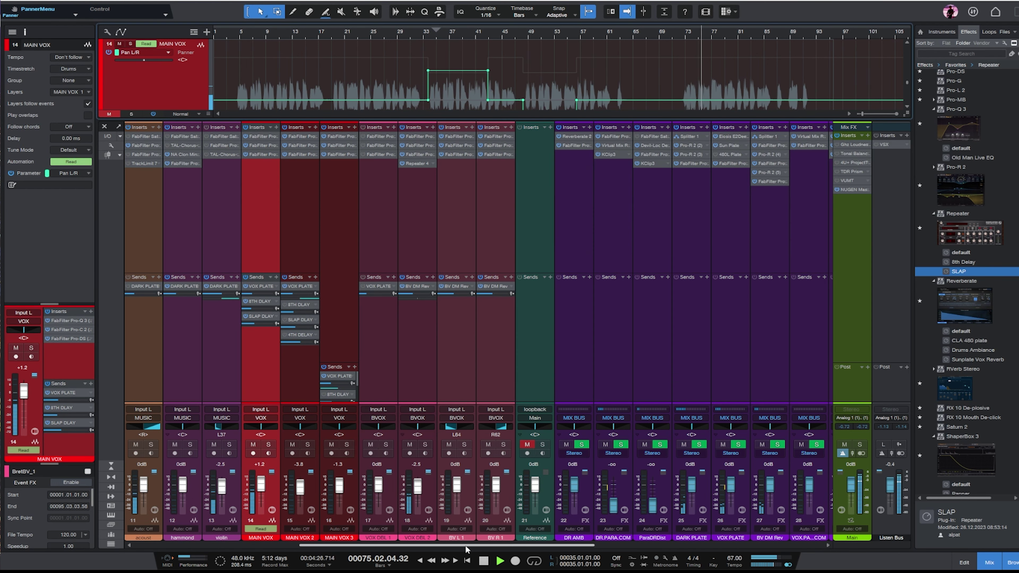
- In VOX DBL 2's Pro-Q 3, turn the midrange boost into a -2.4 dB cut at about 2430 Hz, and lower the channel fader to -2.9 dB
click(435, 208)
click(419, 136)
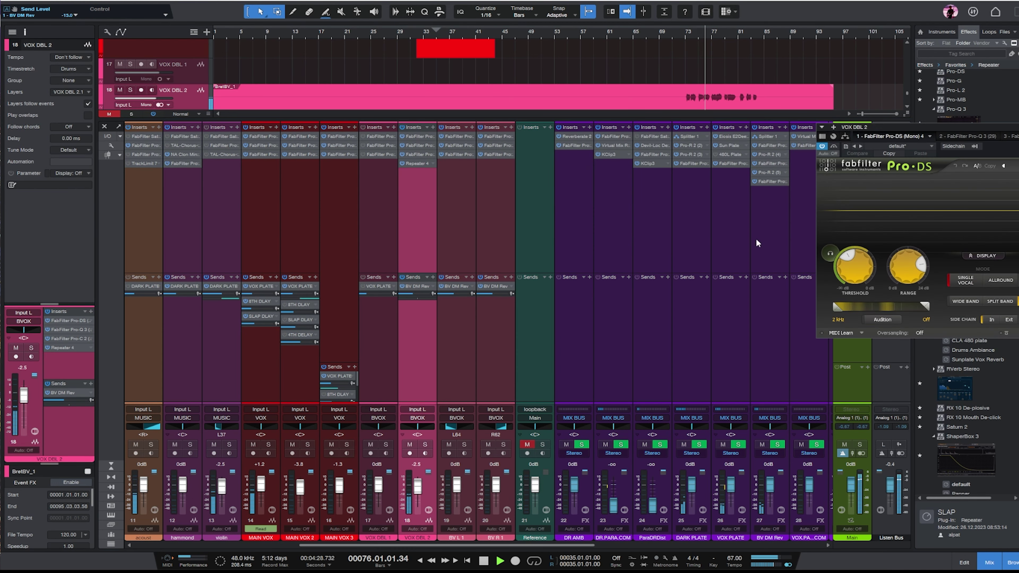
drag(902, 127, 535, 134)
click(599, 142)
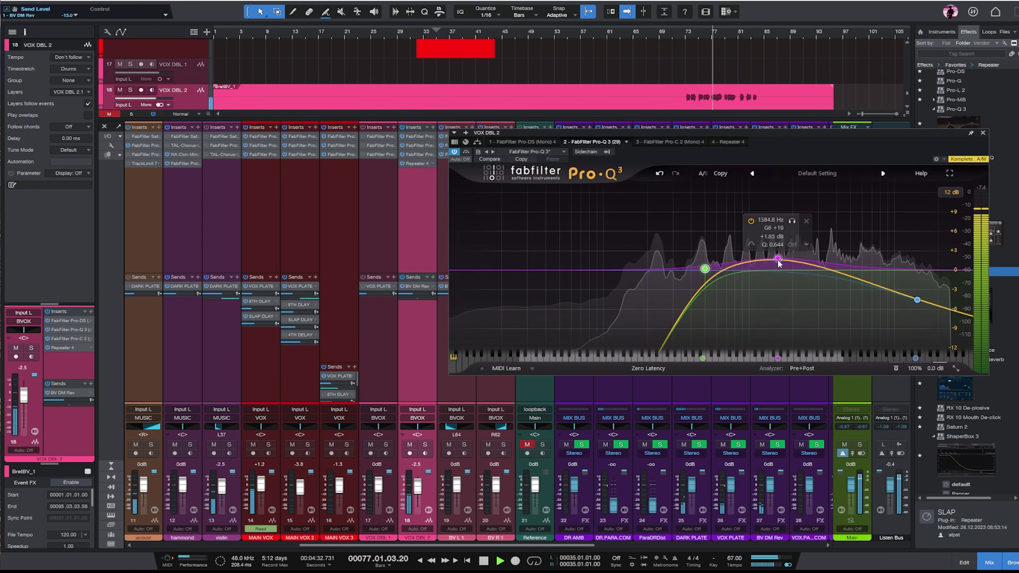
scroll(780, 281, up, 5)
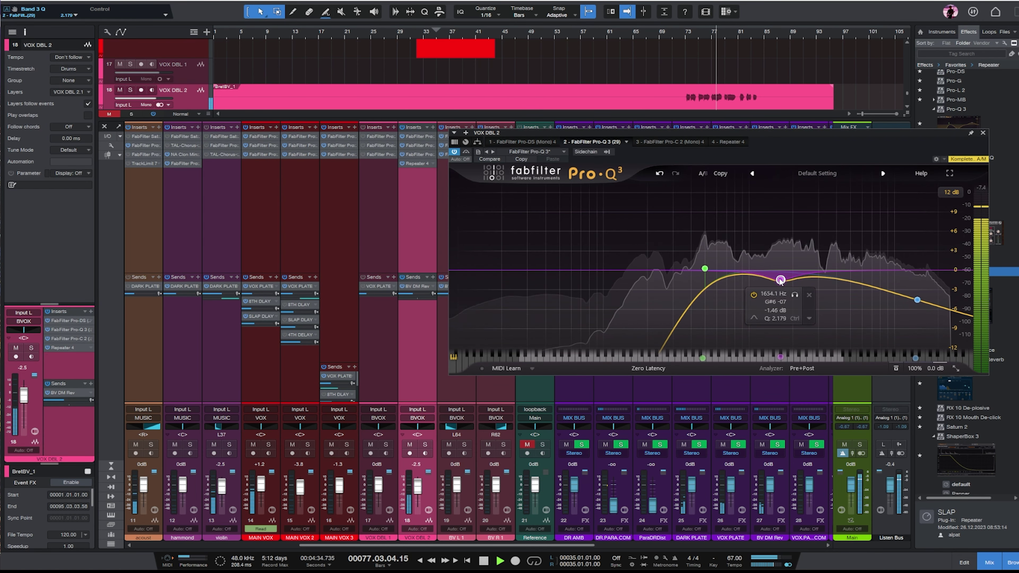
drag(781, 281, 805, 286)
scroll(804, 286, up, 3)
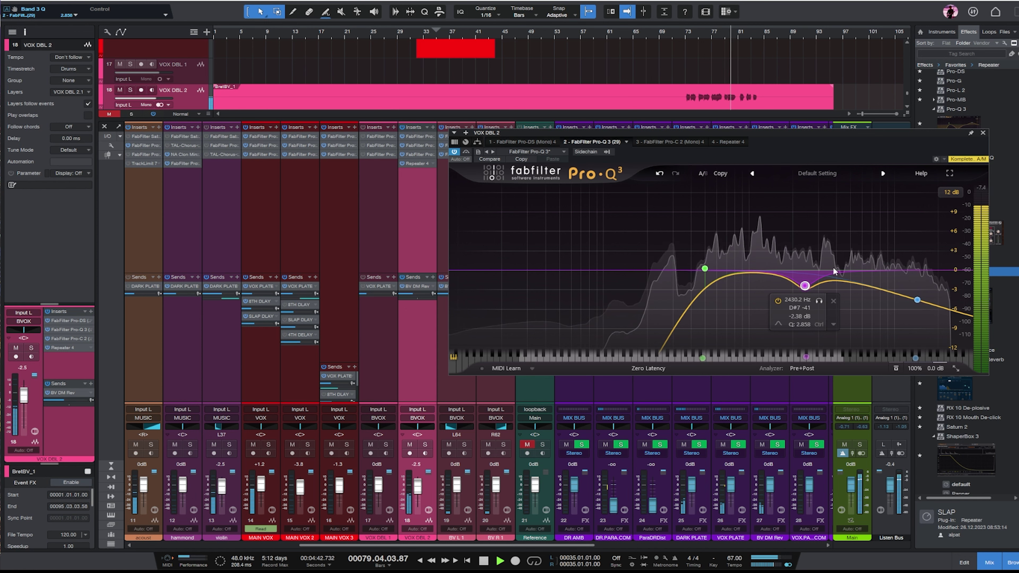
click(983, 133)
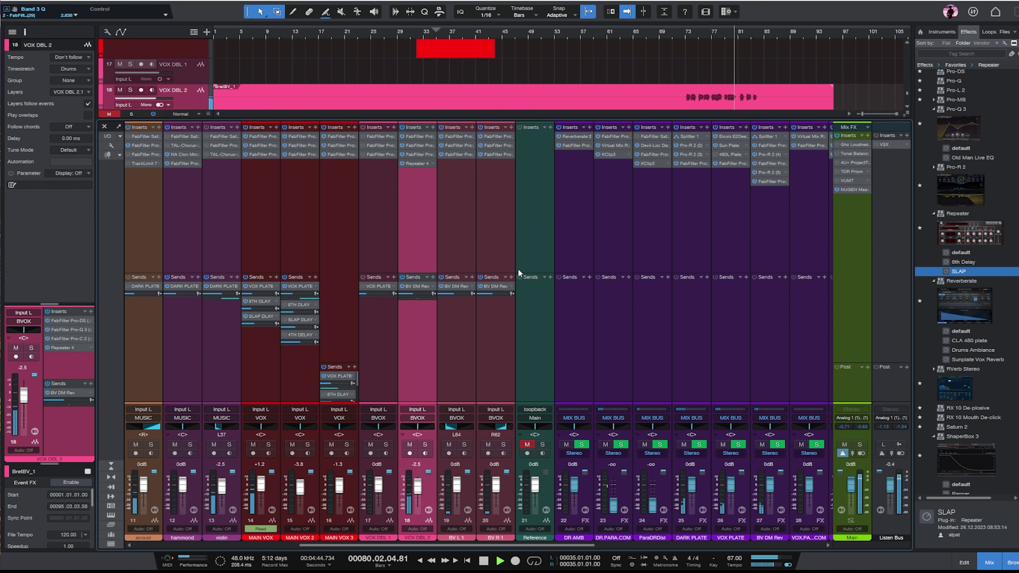
drag(417, 487, 417, 491)
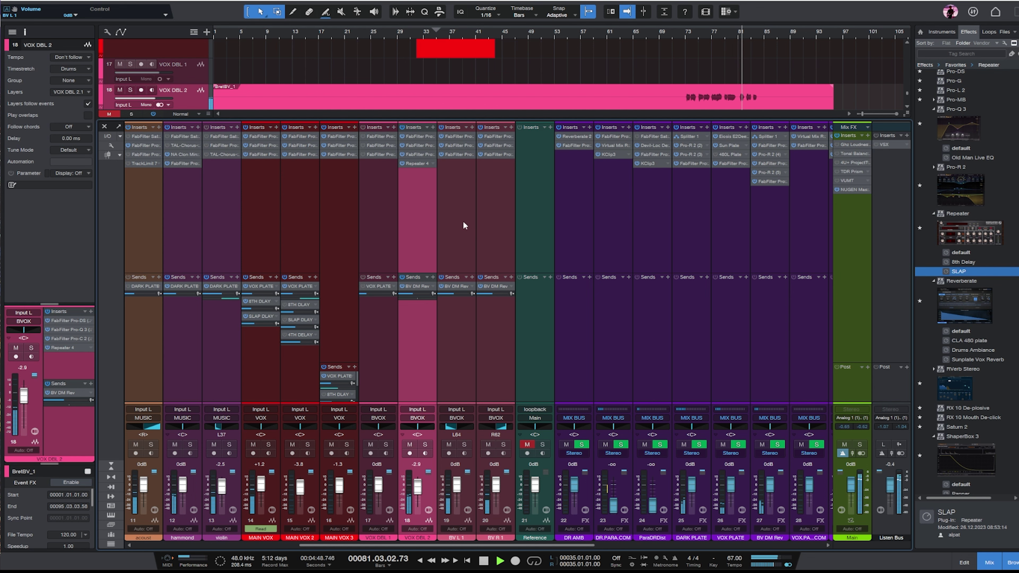
- Add a cut of about -1.8 dB at 5098 Hz with a Q of about 1.6 in BV L 1's Pro-Q 3
click(465, 190)
click(454, 136)
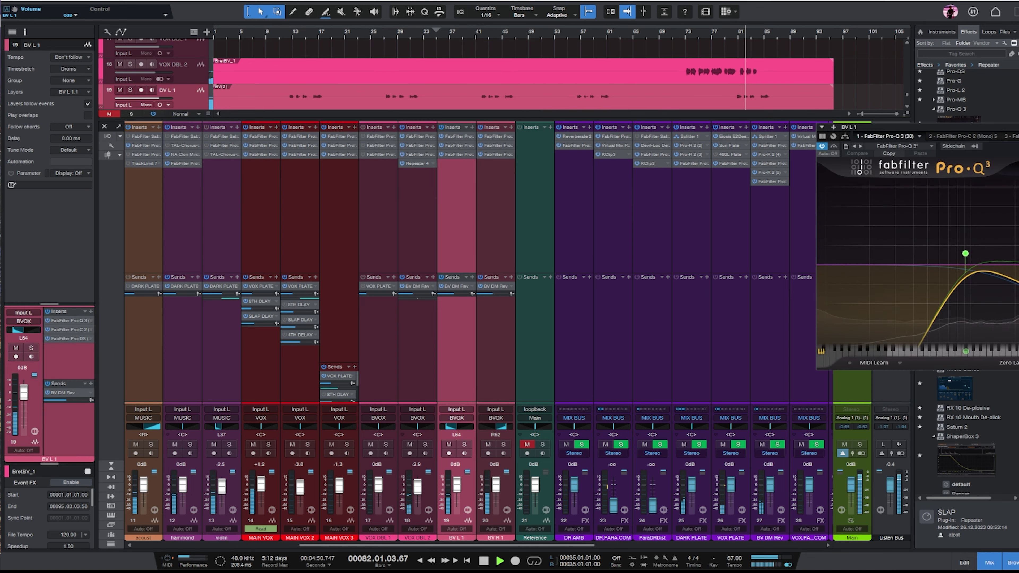
drag(862, 117, 337, 117)
mouse_move(690, 268)
mouse_down()
mouse_move(707, 279)
mouse_move(703, 288)
mouse_move(700, 278)
mouse_up()
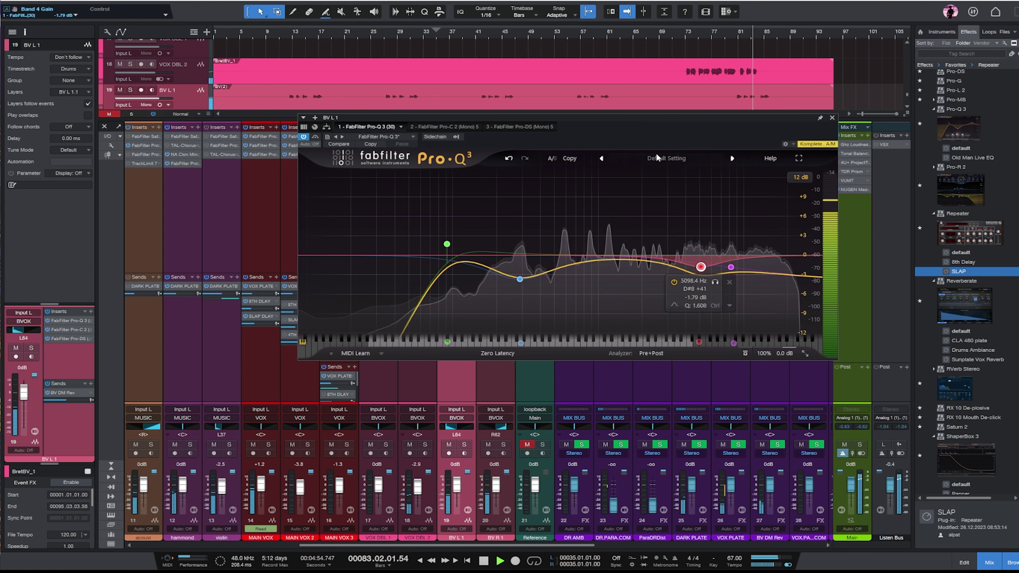
- Add a cut of about -2.5 dB at 5475 Hz with a Q of about 2.0 in BV R 1's Pro-Q 3 and close it
drag(660, 117, 386, 126)
key(Down)
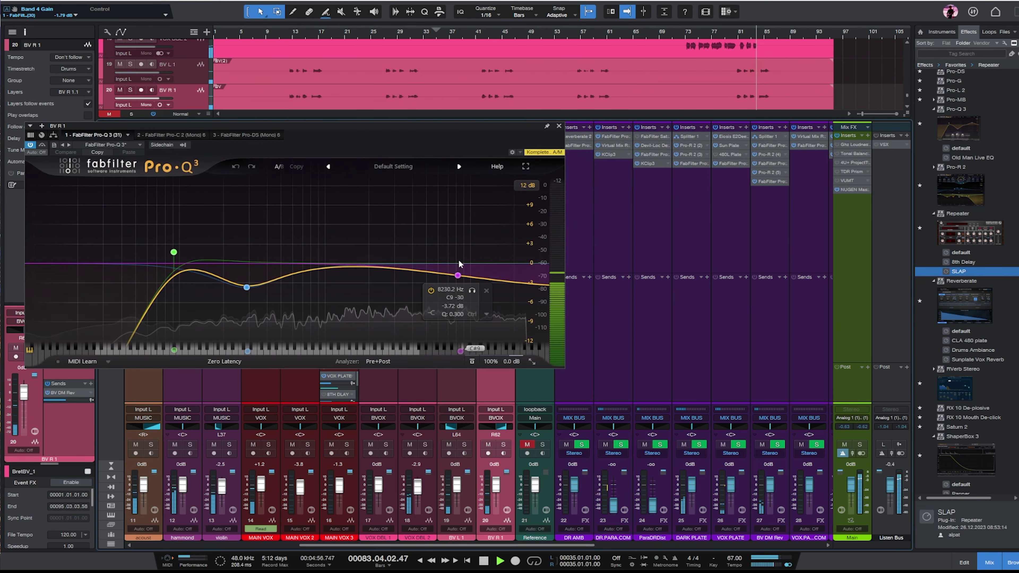
drag(431, 286, 433, 289)
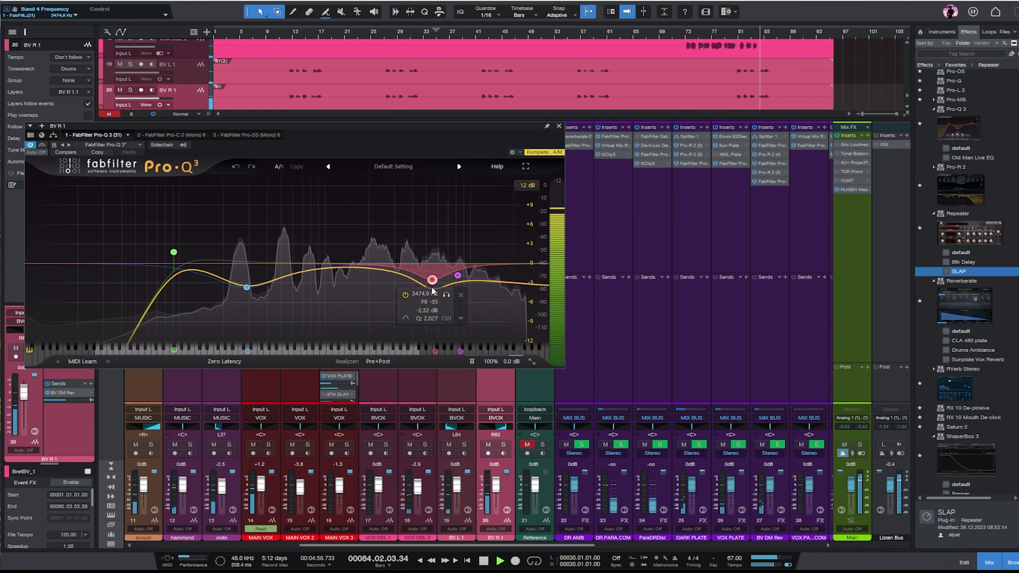
click(559, 125)
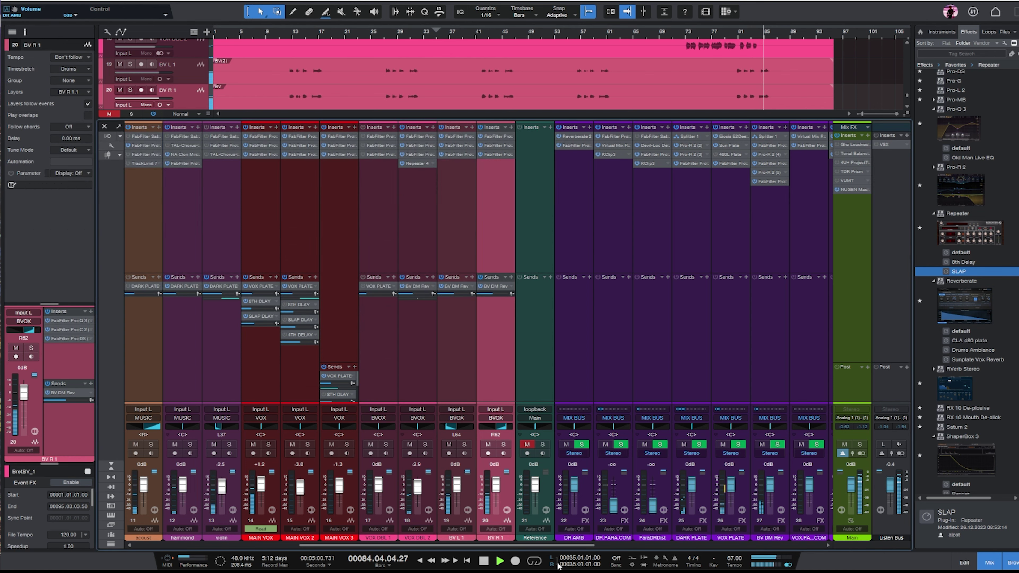
- Insert a Pro-Q 3 at the end of the MIX BUS effects chain, resize its window and start playback
click(733, 547)
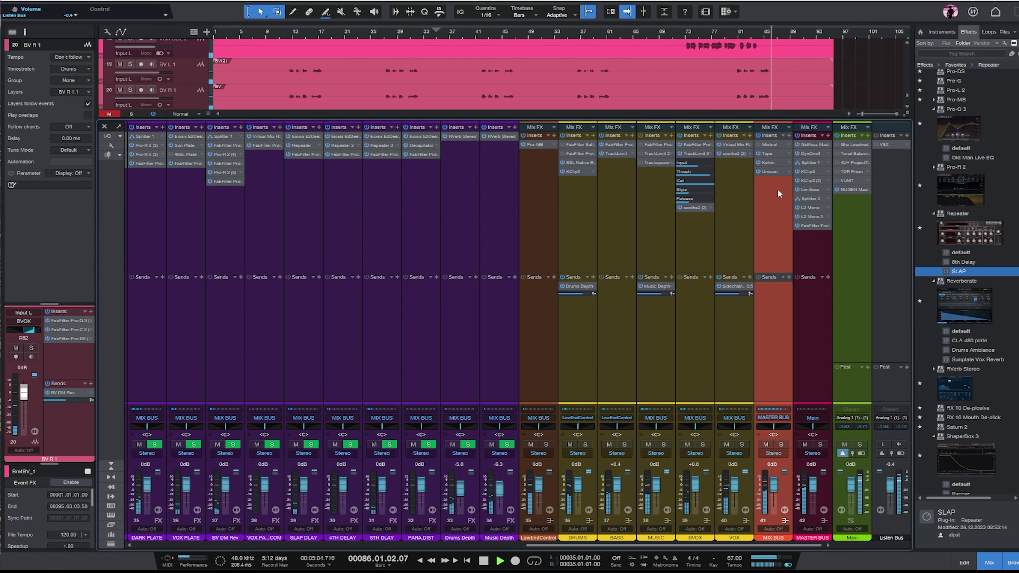
click(576, 185)
drag(961, 128, 772, 183)
drag(462, 130, 616, 142)
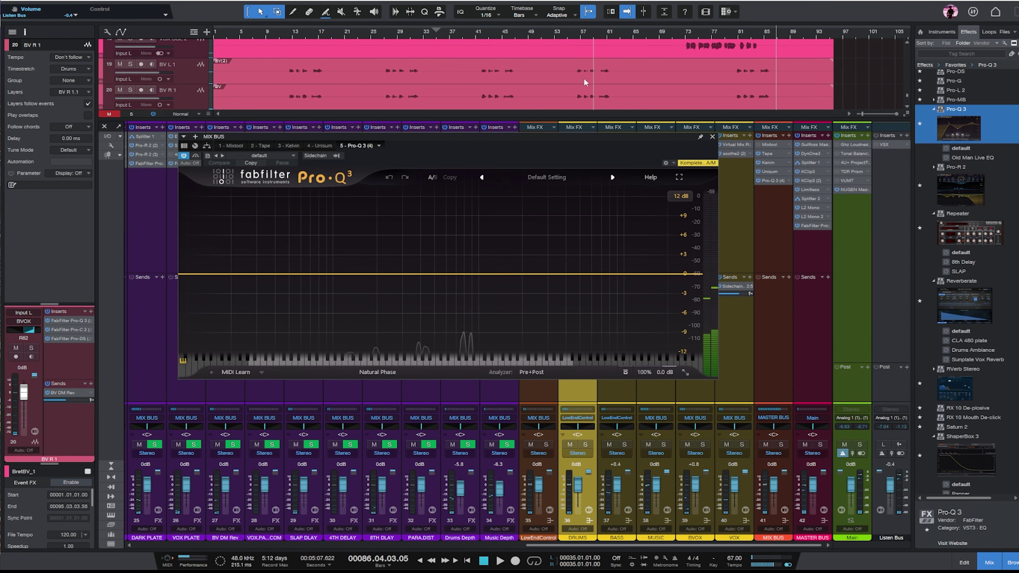
click(685, 373)
click(704, 416)
key(space)
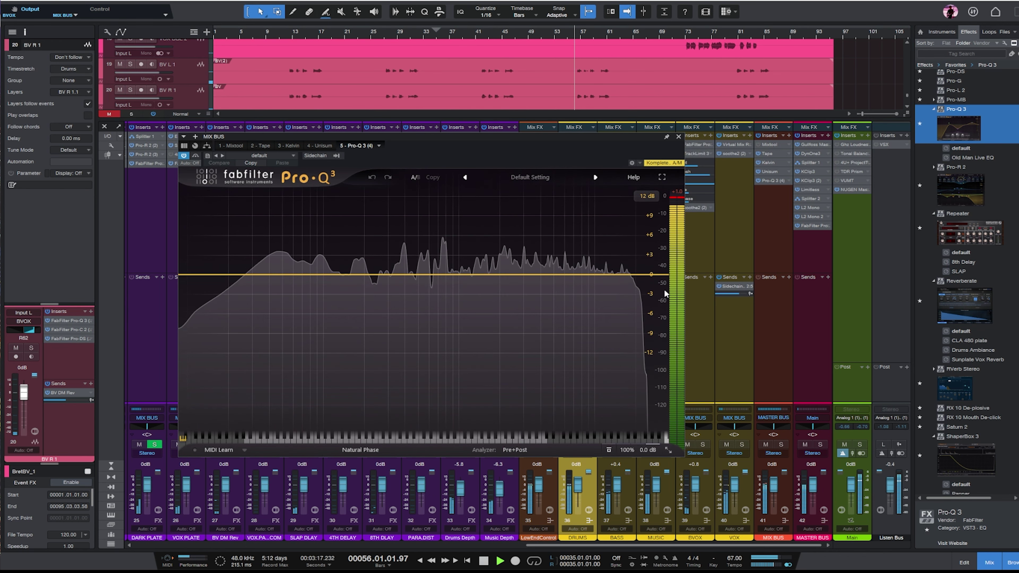
- Add a high shelf of about -3.2 dB at 4839 Hz with a Q of about 0.26 to the MIX BUS EQ and close it
drag(661, 275, 552, 286)
scroll(551, 289, down, 3)
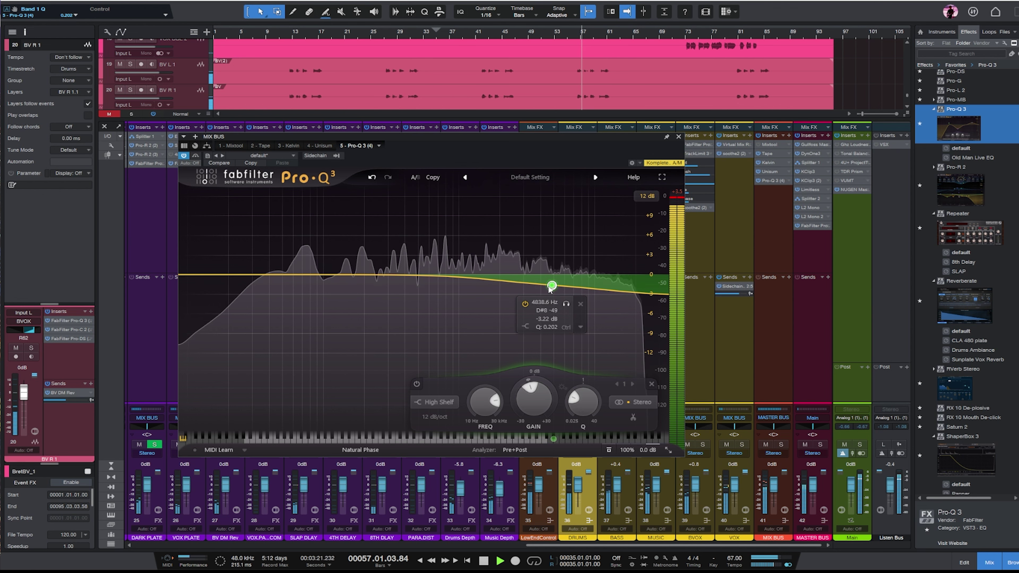
scroll(551, 289, up, 2)
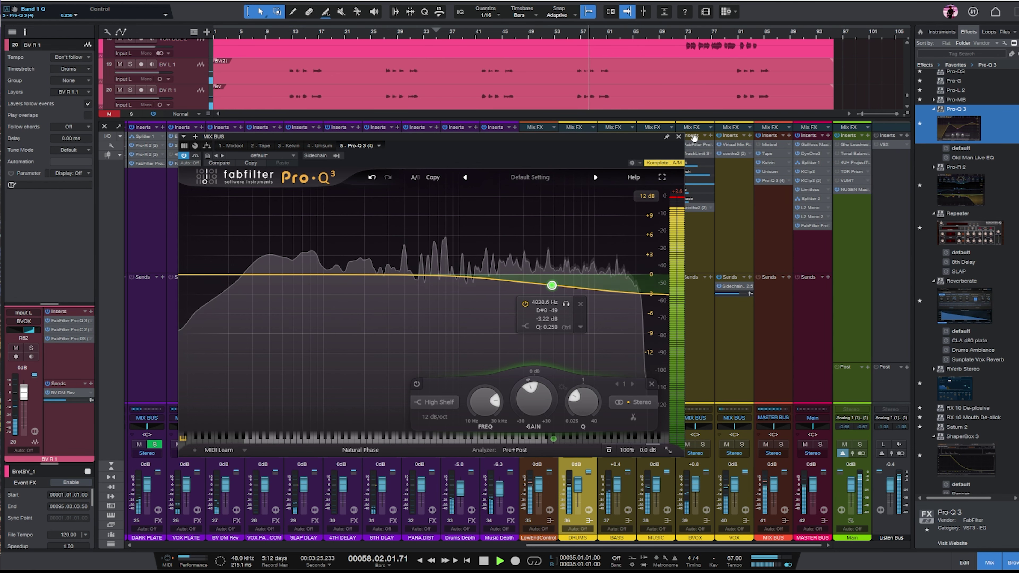
click(678, 136)
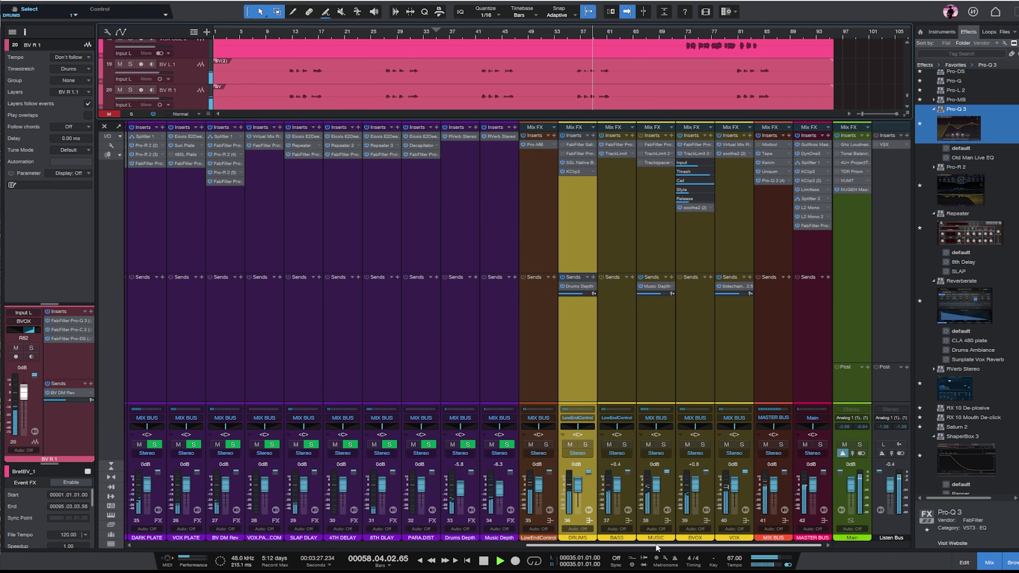
- Lower the hammond channel's fader during playback
drag(656, 544, 365, 545)
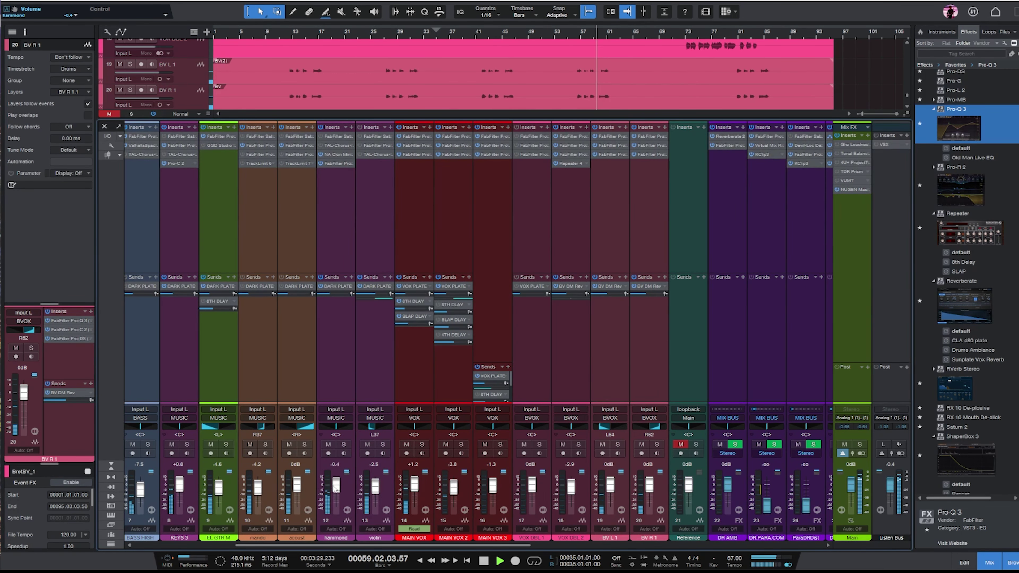
drag(335, 487, 336, 490)
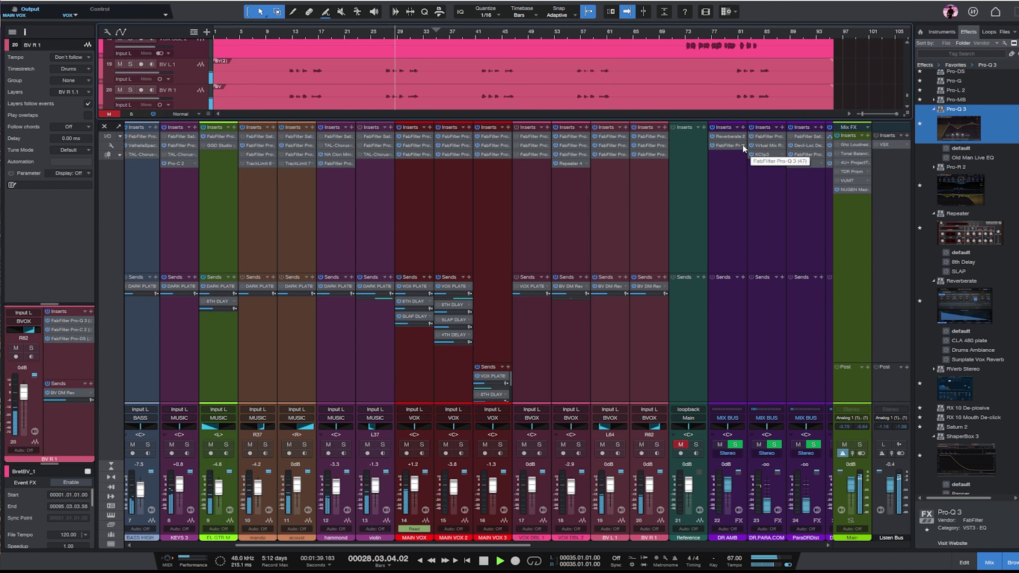
- Check Main's loudness in NUGEN MasterCheck and compare its spectrum in Tonal Balance Control against the Folk target during playback
click(853, 202)
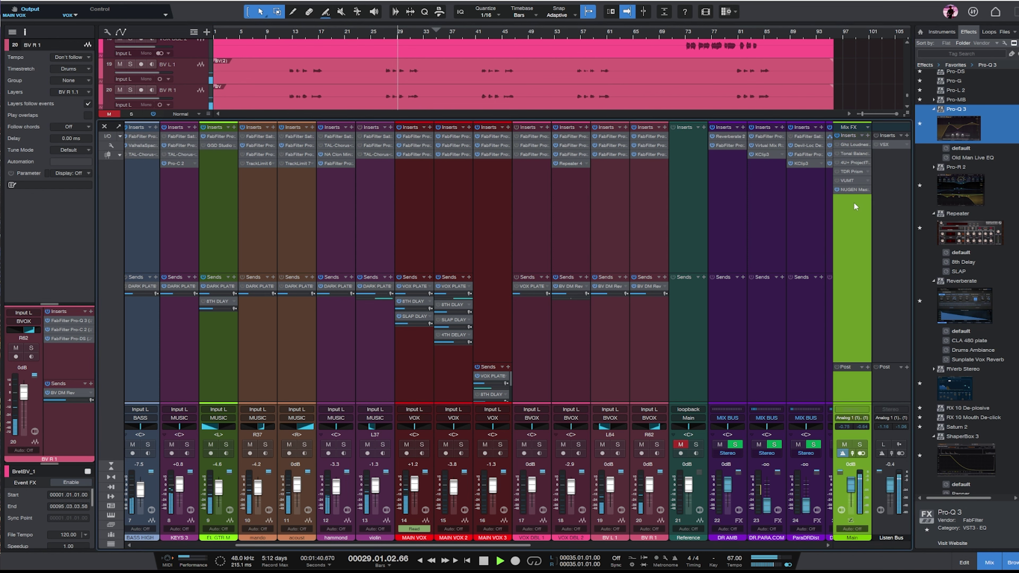
click(851, 189)
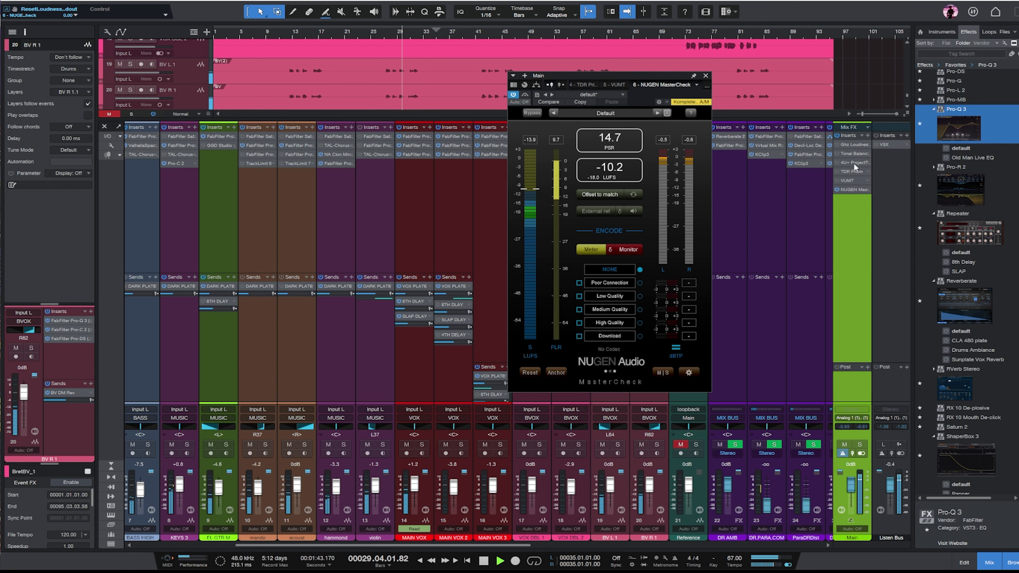
click(842, 154)
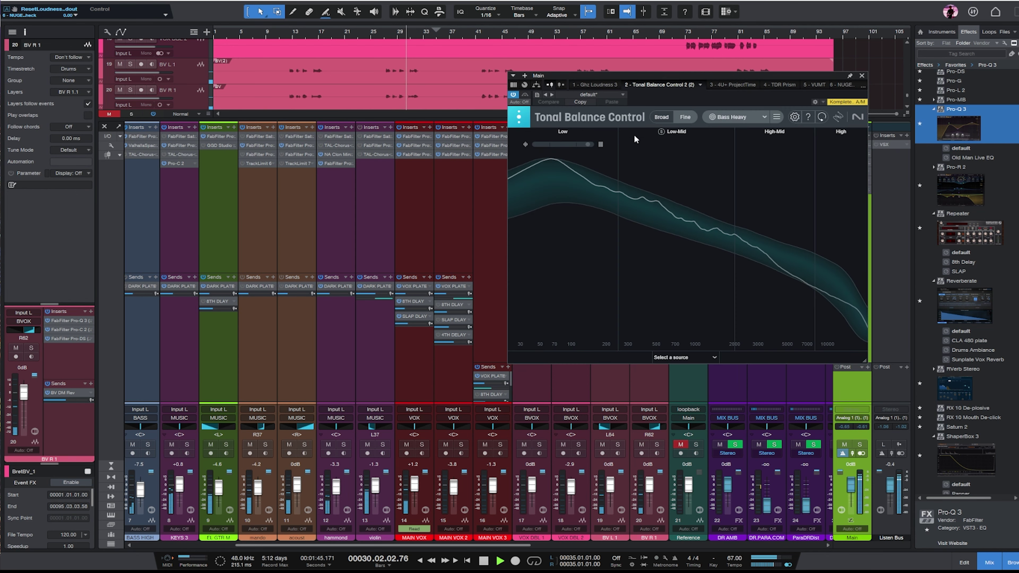
click(724, 117)
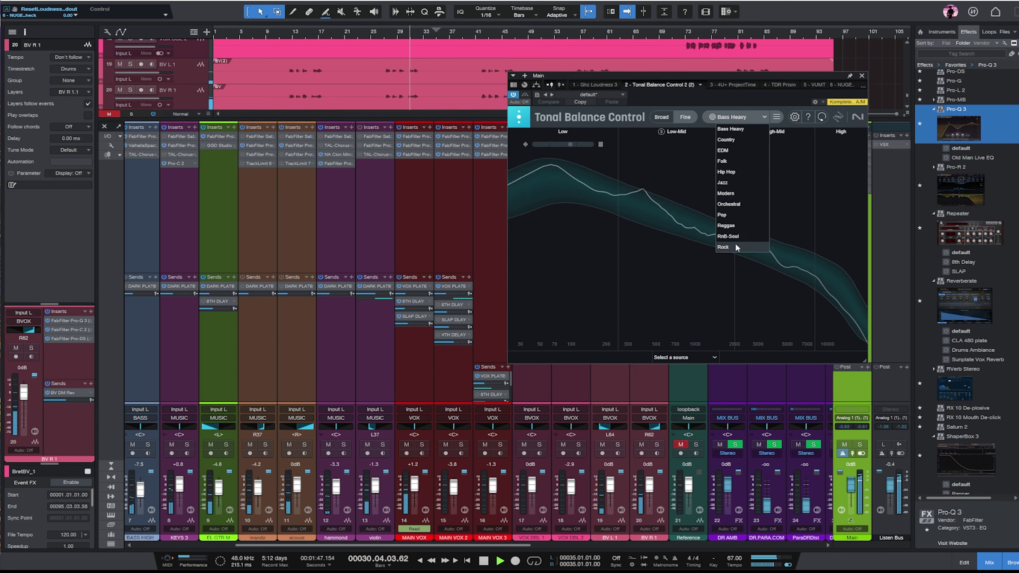
click(736, 162)
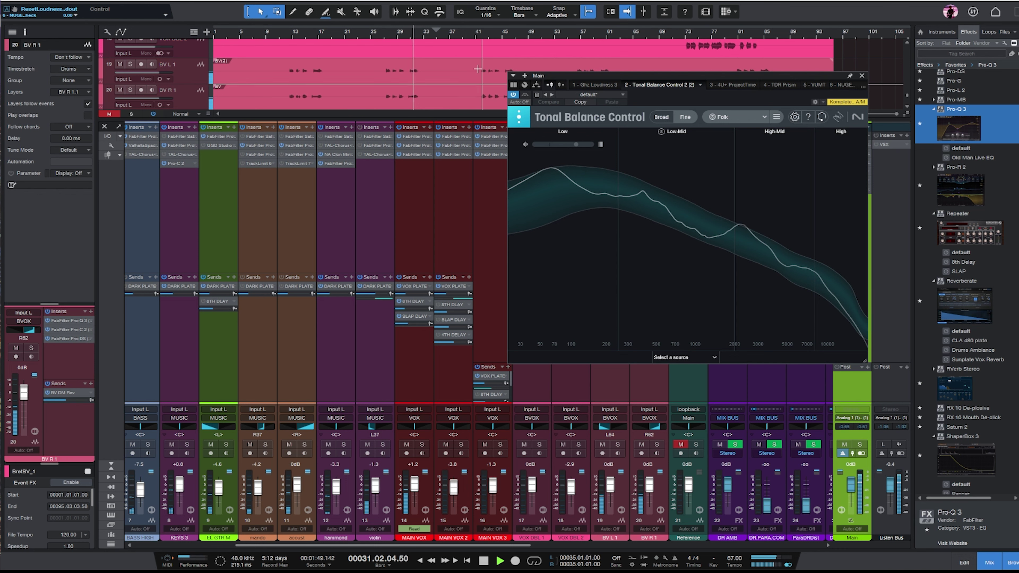
click(388, 34)
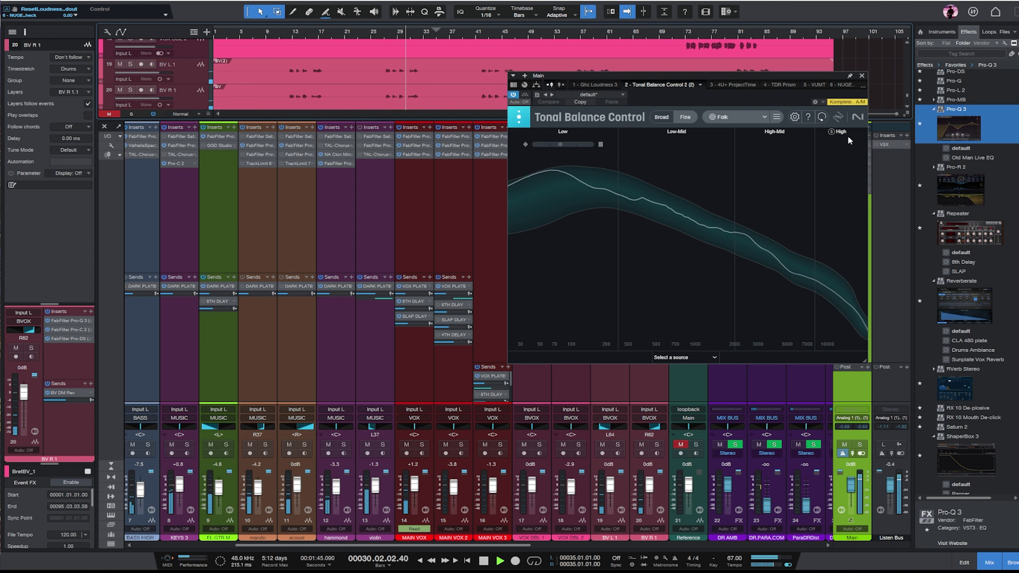
- Close Tonal Balance Control, stop playback and lower the BASS bus fader to -0.8 dB
click(863, 76)
key(space)
drag(487, 547, 807, 547)
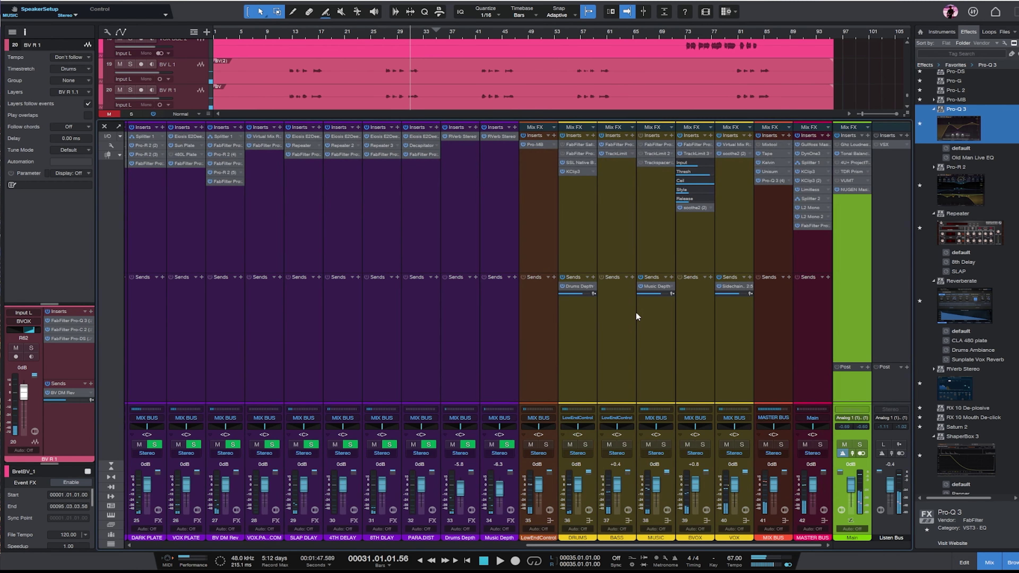
click(609, 341)
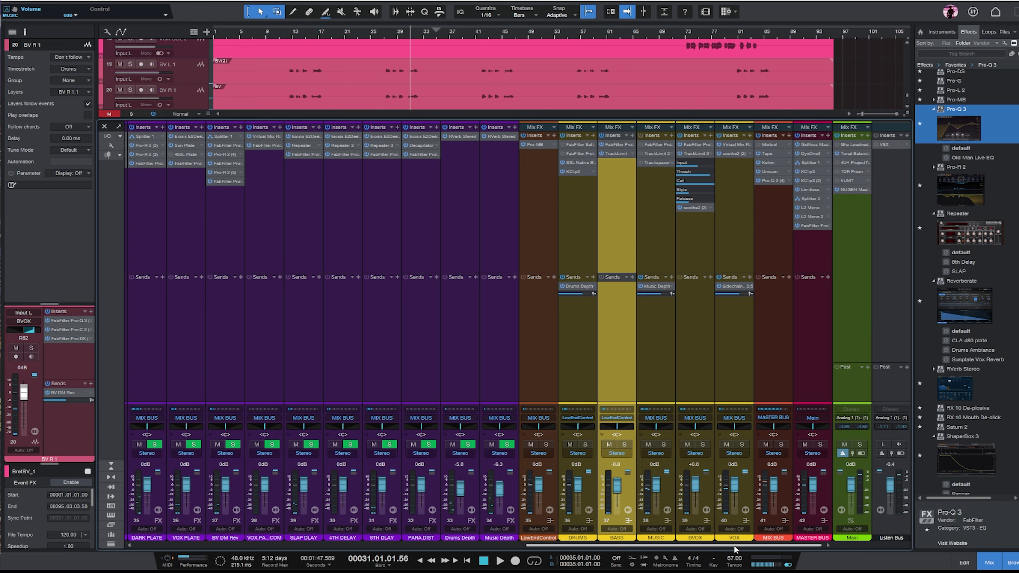
- Inspect the Pro-Q 3, Pro-C 2, bx_subsynth and TrackLimit inserts on the BASS LOWS channel
drag(735, 545, 318, 566)
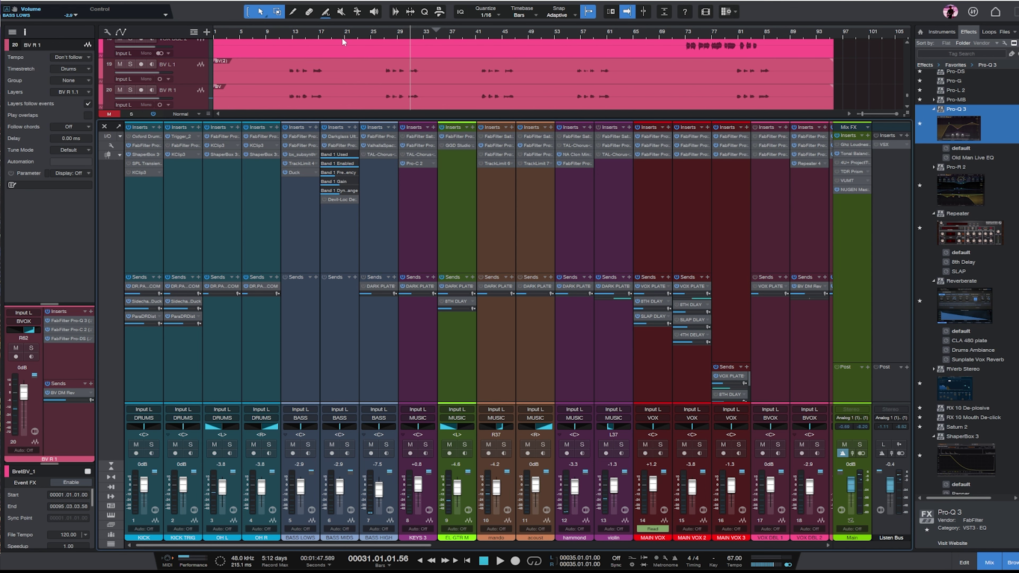
click(305, 174)
click(305, 155)
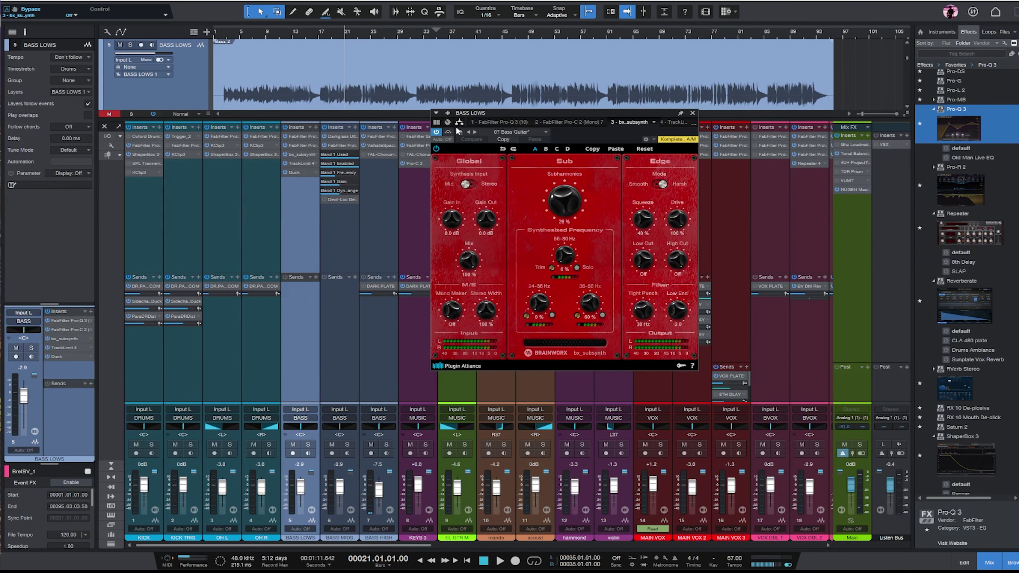
click(497, 122)
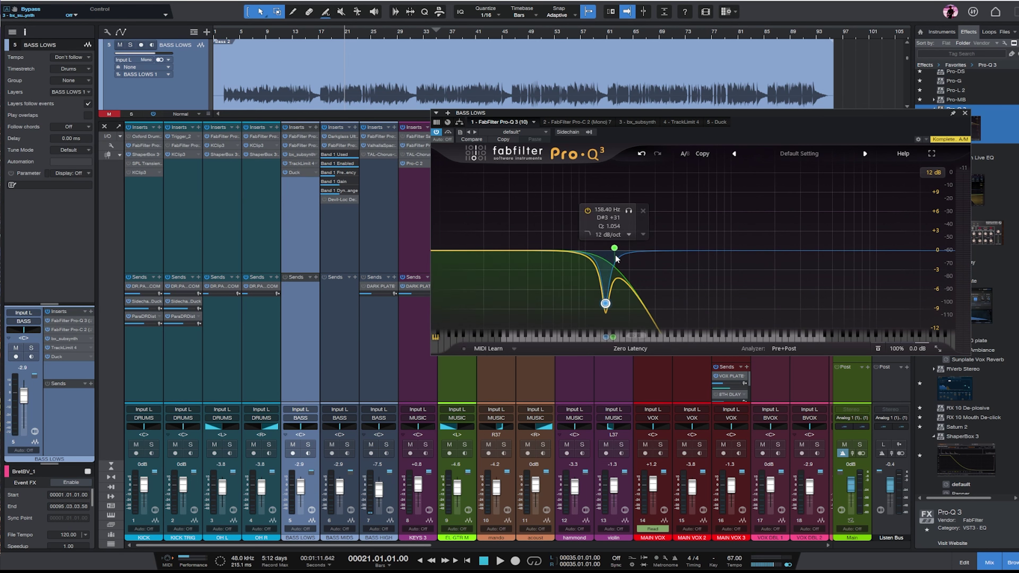
click(563, 122)
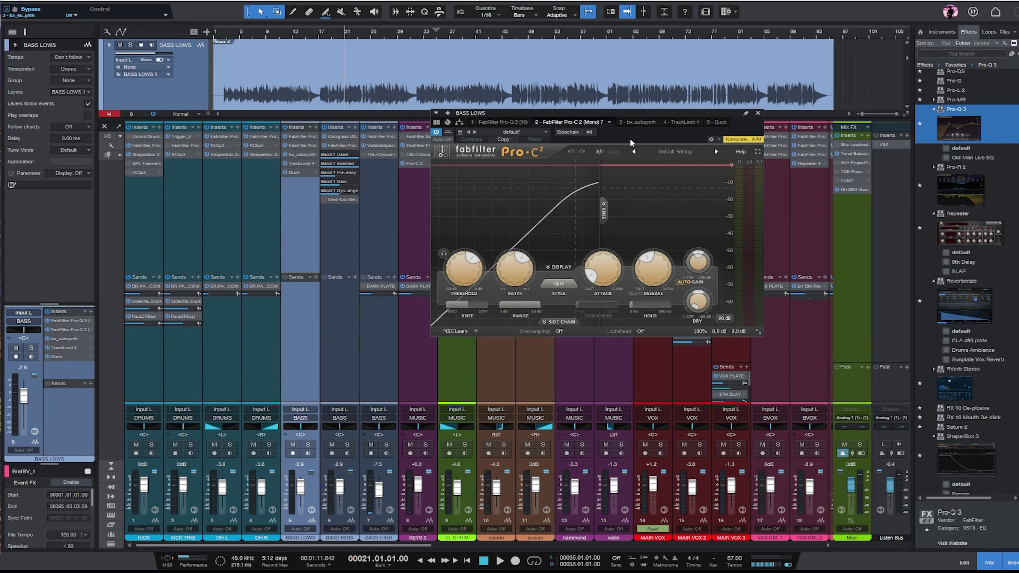
click(634, 122)
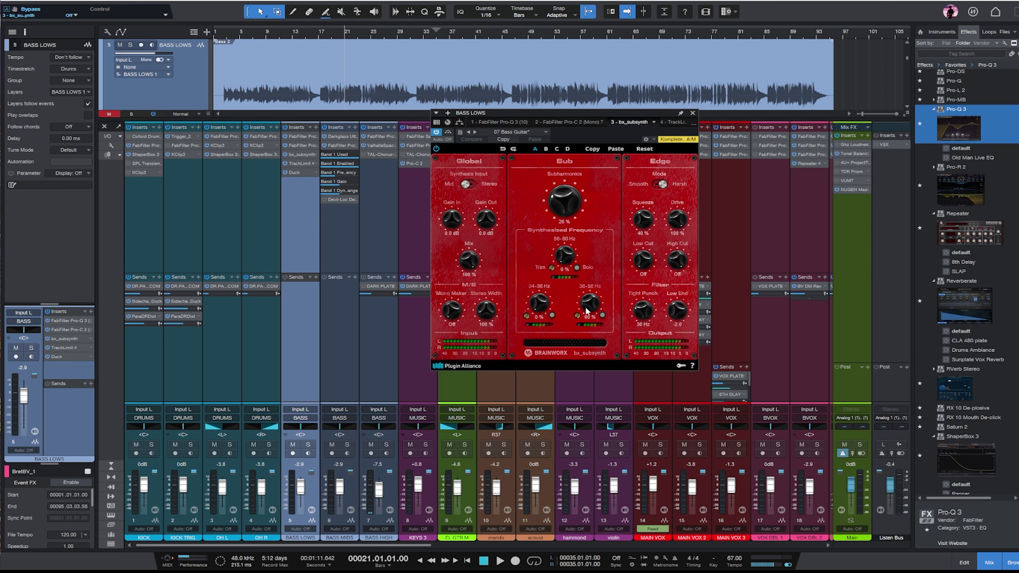
click(674, 122)
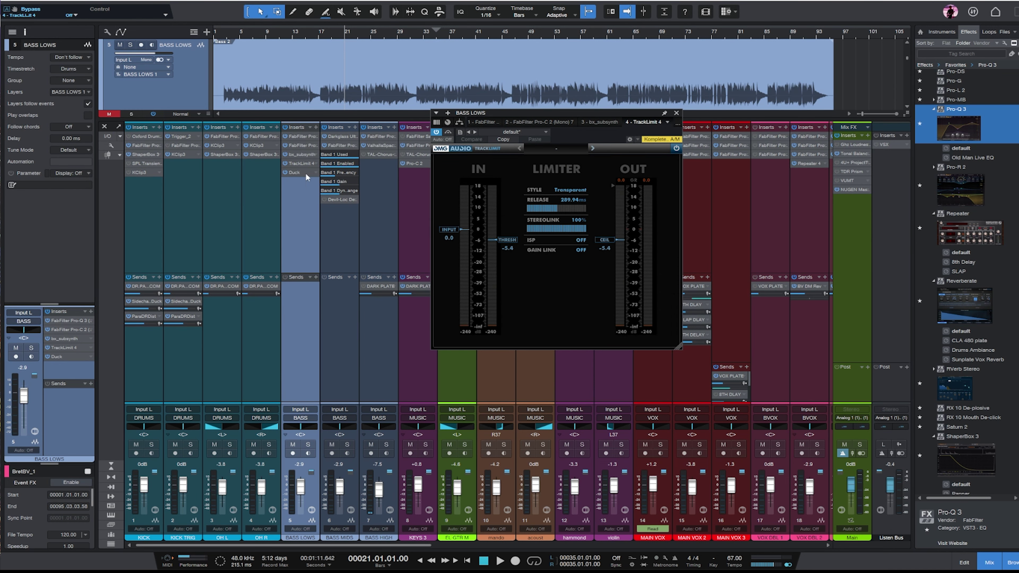
- Open Duck on BASS LOWS and, during playback, shorten its ducking curve and reshape the ramp for a quicker recovery
click(295, 172)
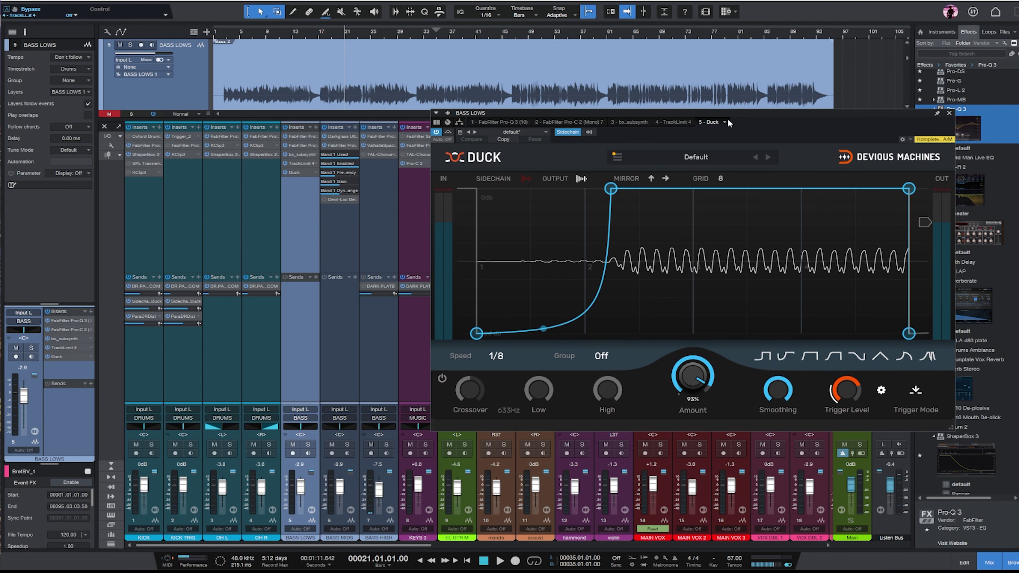
drag(735, 113, 619, 120)
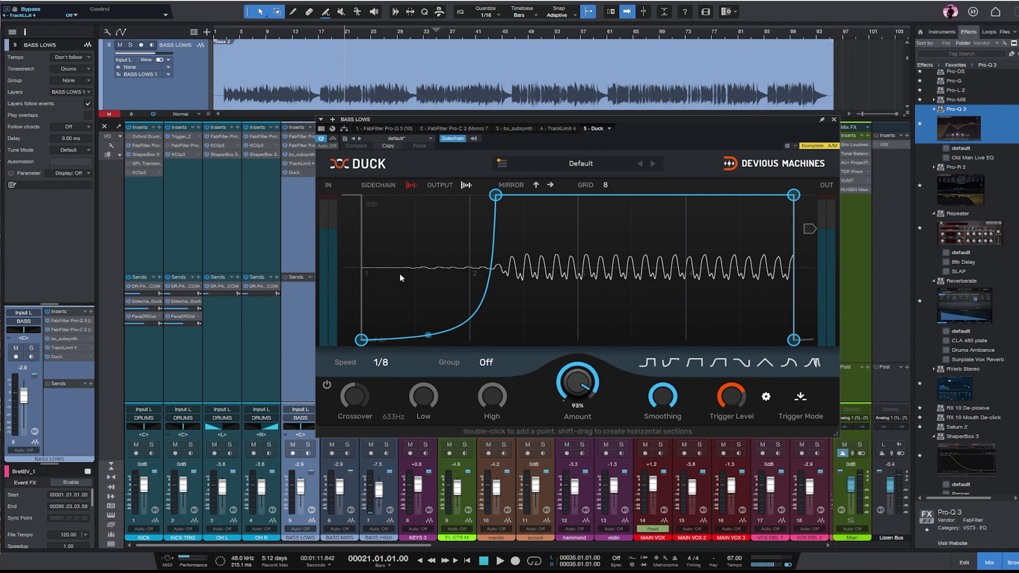
click(459, 24)
key(space)
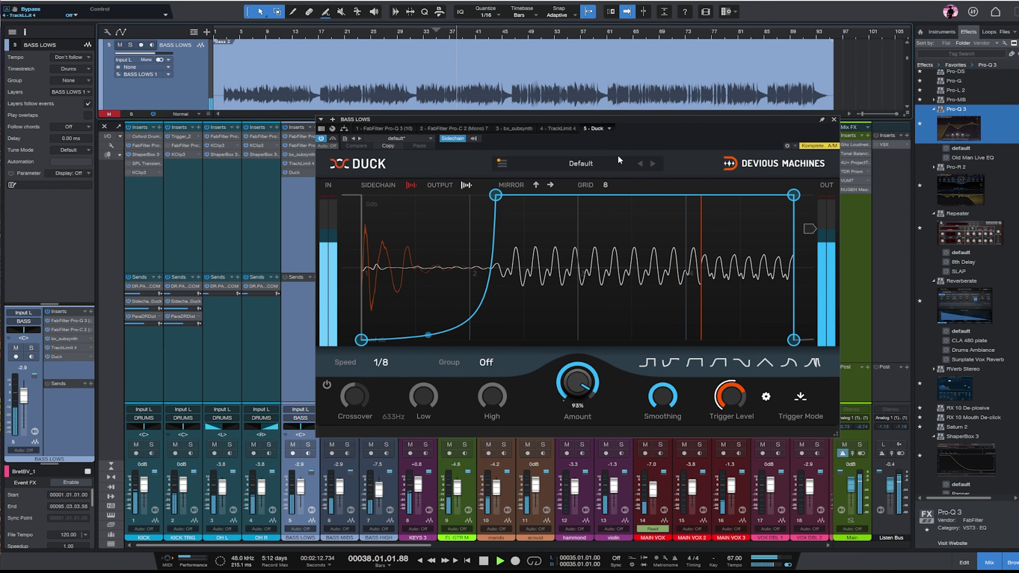
drag(428, 334, 416, 297)
drag(495, 195, 447, 195)
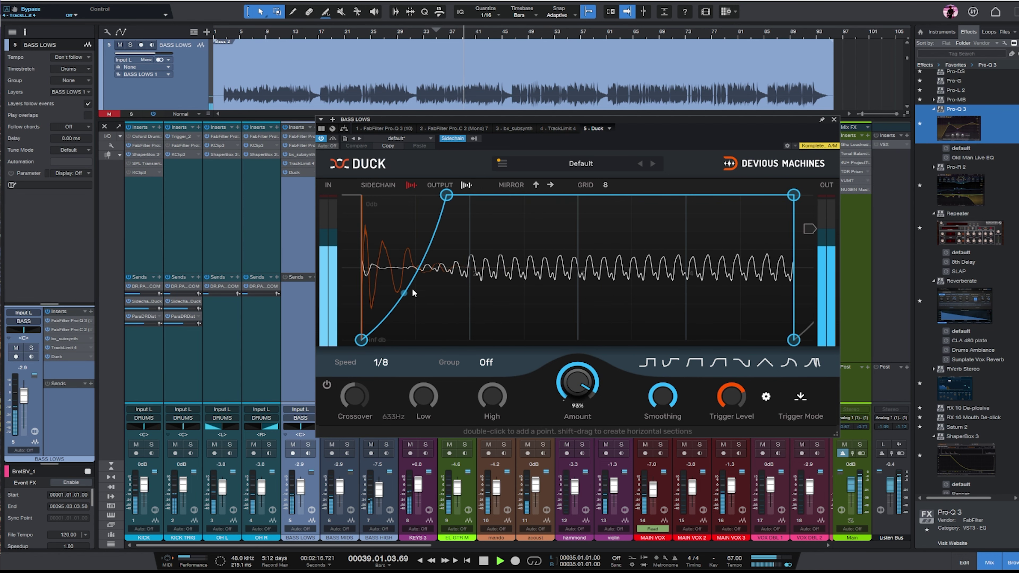
drag(413, 295, 403, 312)
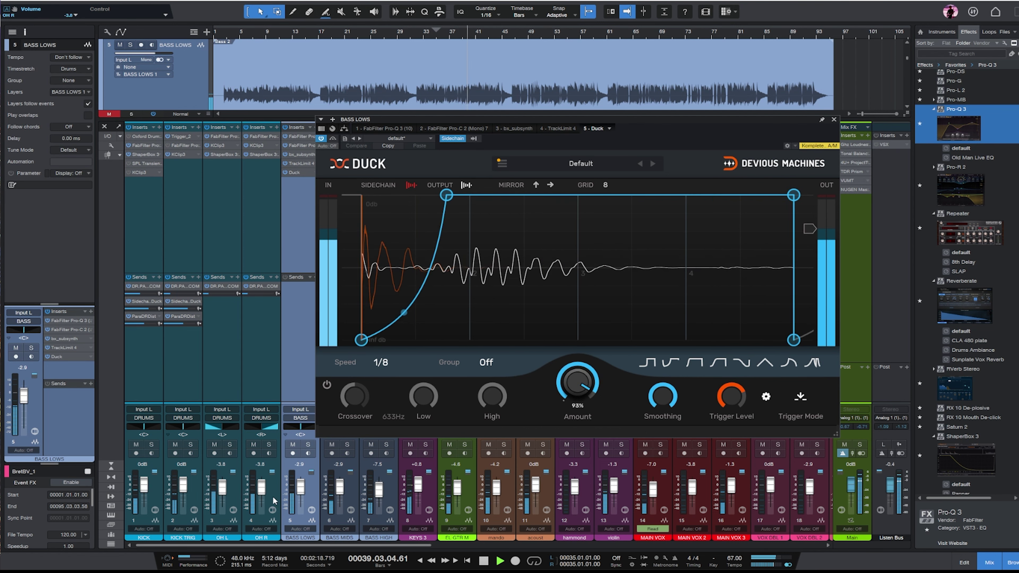
- Raise the BASS LOWS fader to -2.5 dB and close the Duck window
scroll(311, 488, up, 1)
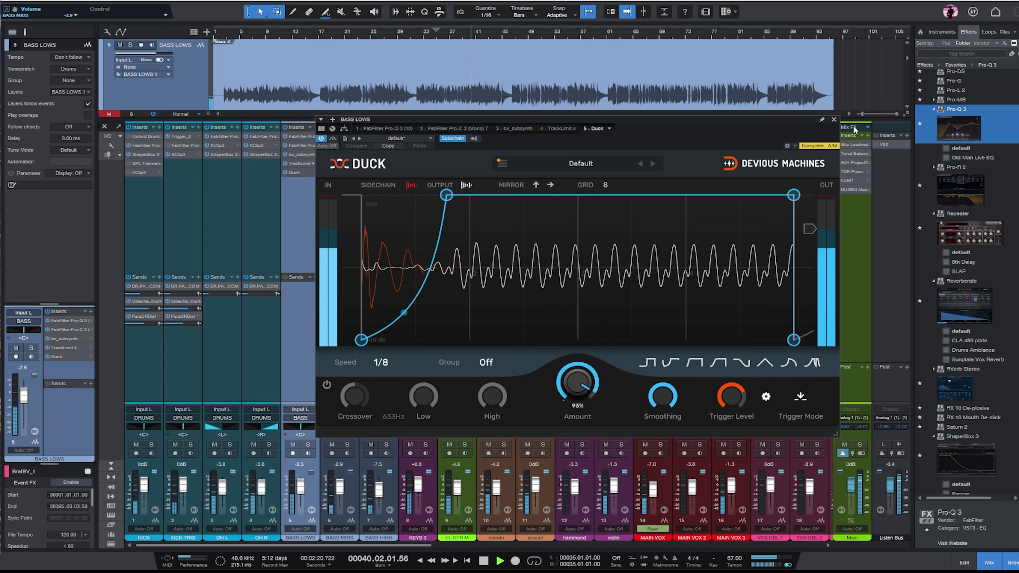
click(834, 120)
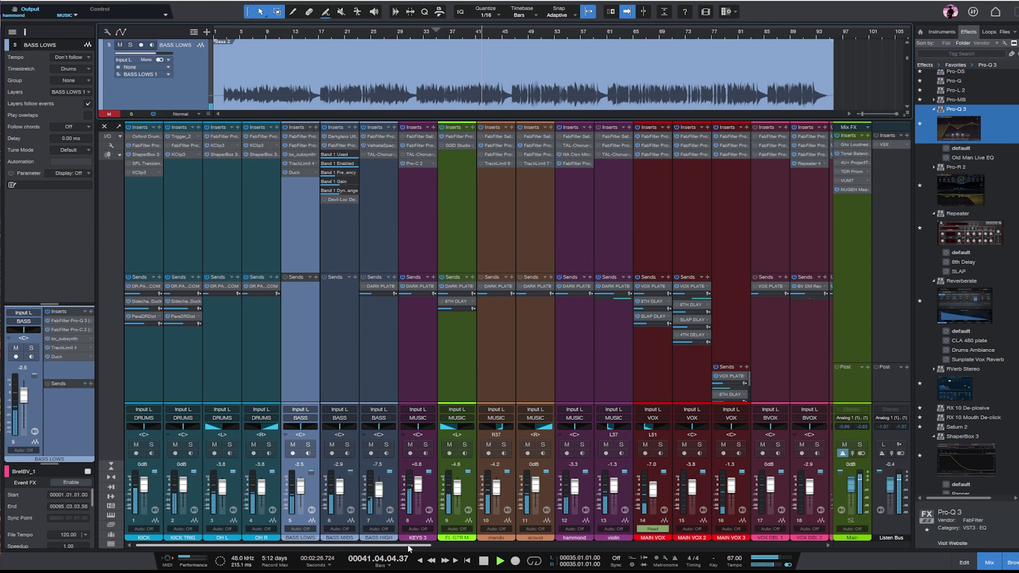
scroll(585, 273, right, 5)
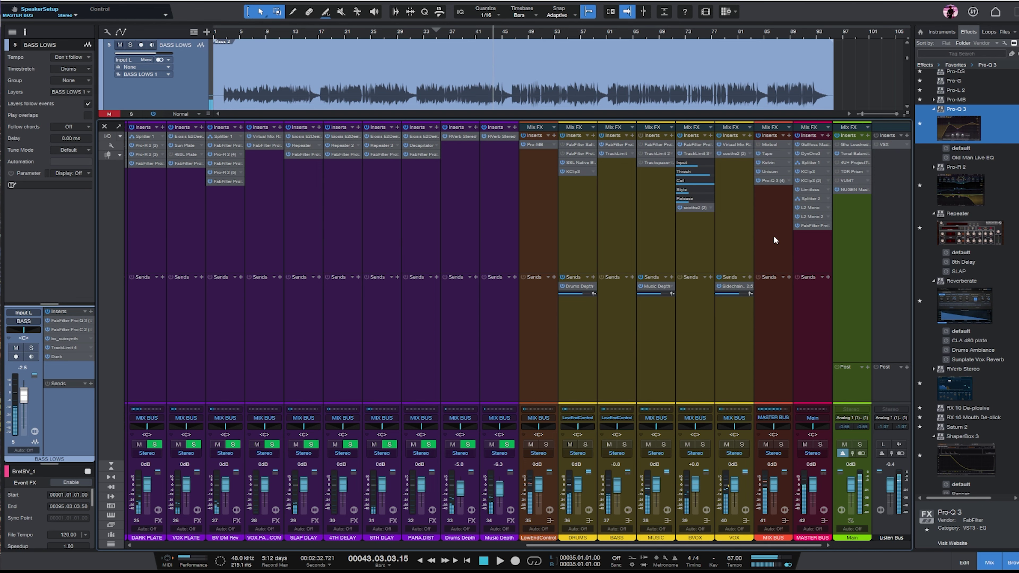
- Hide the mixer, solo the Reference track and place the playback cursor at bar 36
click(989, 563)
scroll(635, 389, down, 10)
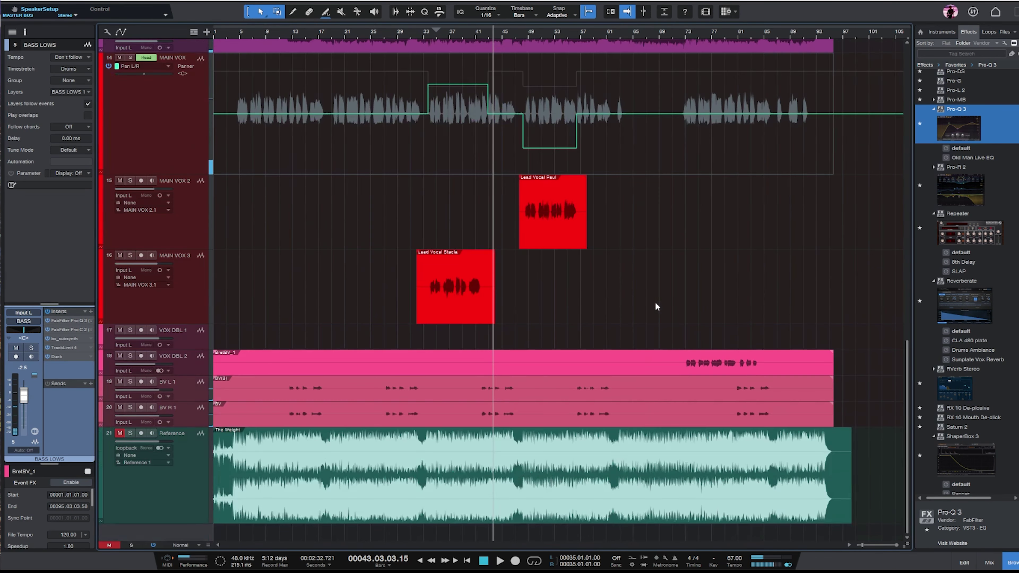
click(164, 502)
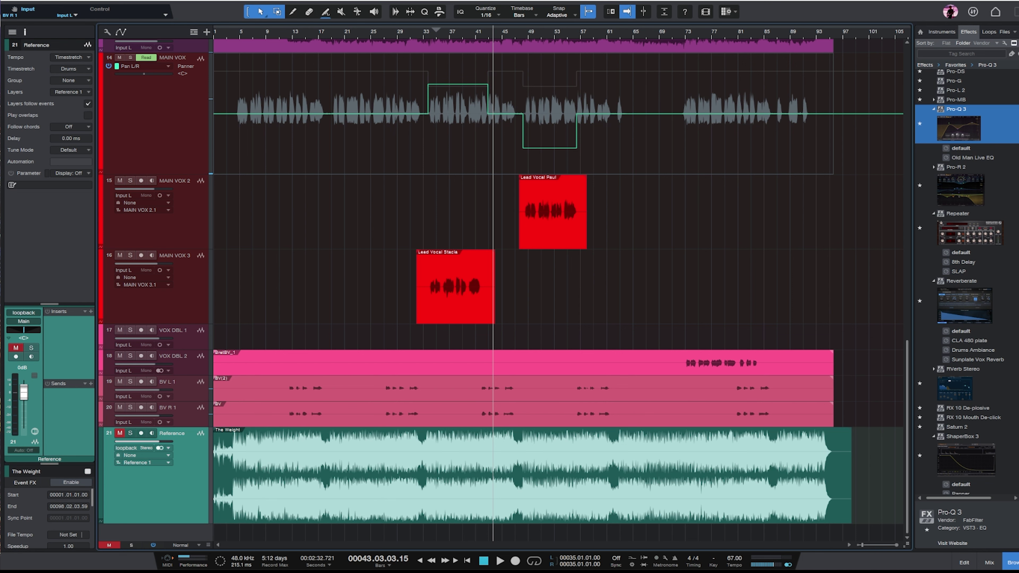
click(130, 434)
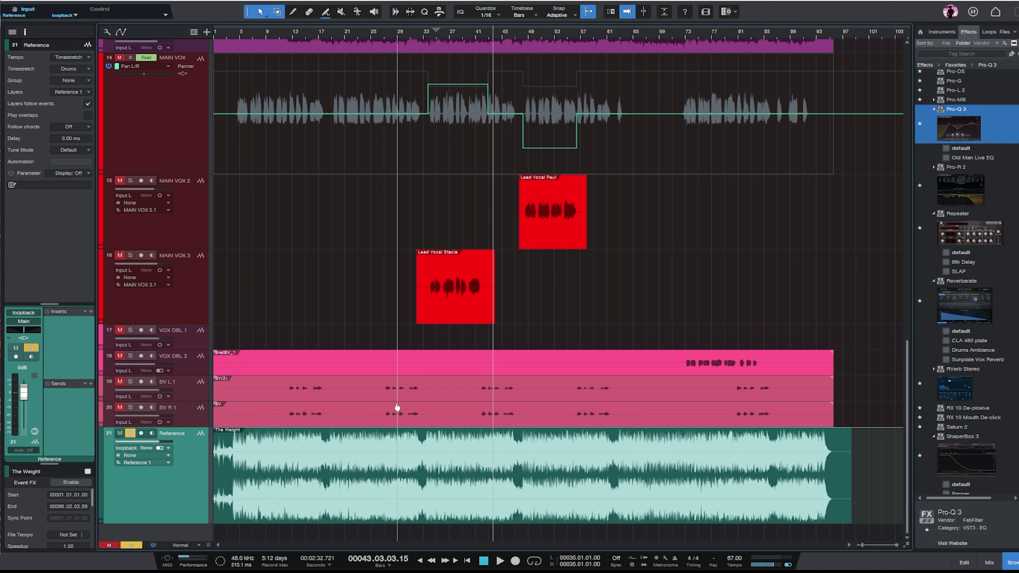
click(443, 37)
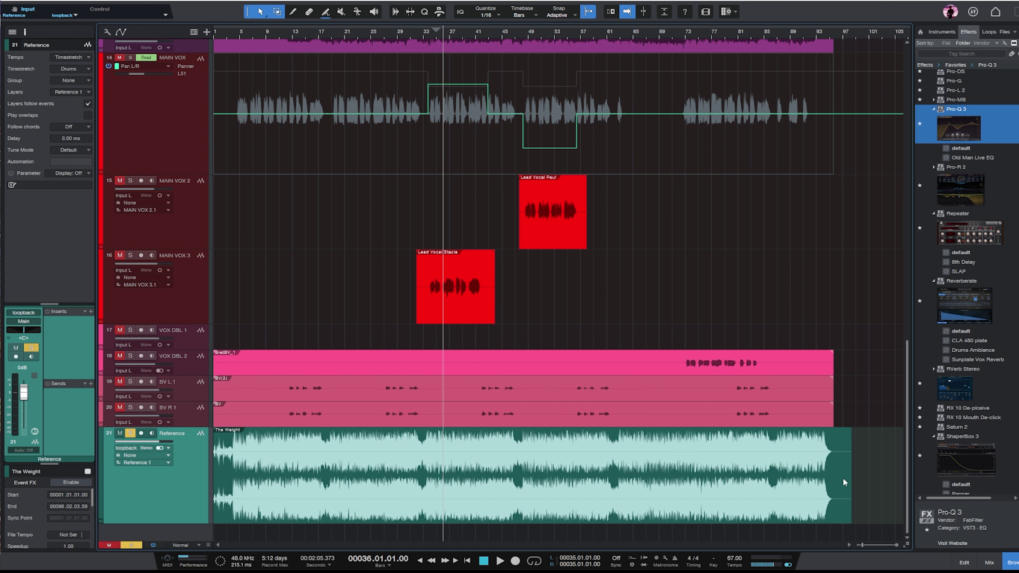
- Switch to the browser to view Roswell Pro Audio's page for The Weight, and minimize it again
key(alt+Tab)
scroll(668, 259, up, 10)
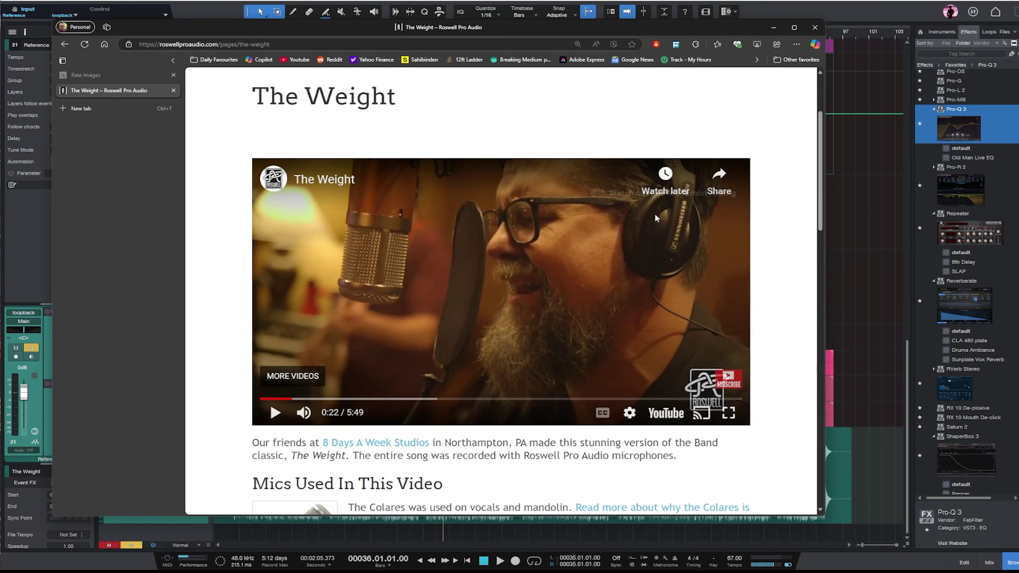
click(772, 28)
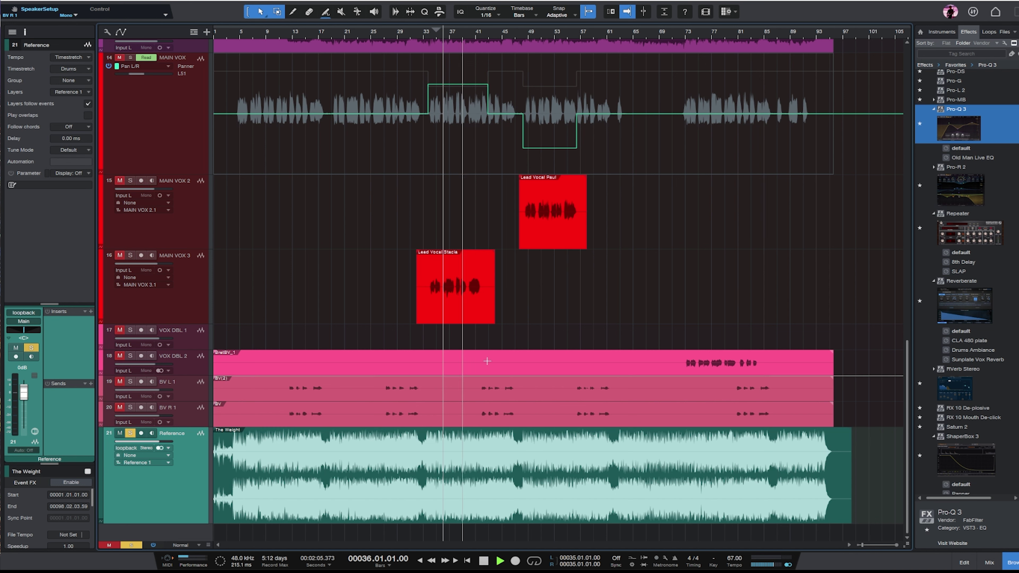
- Listen to the soloed Reference track, mute it again and stop playback
key(space)
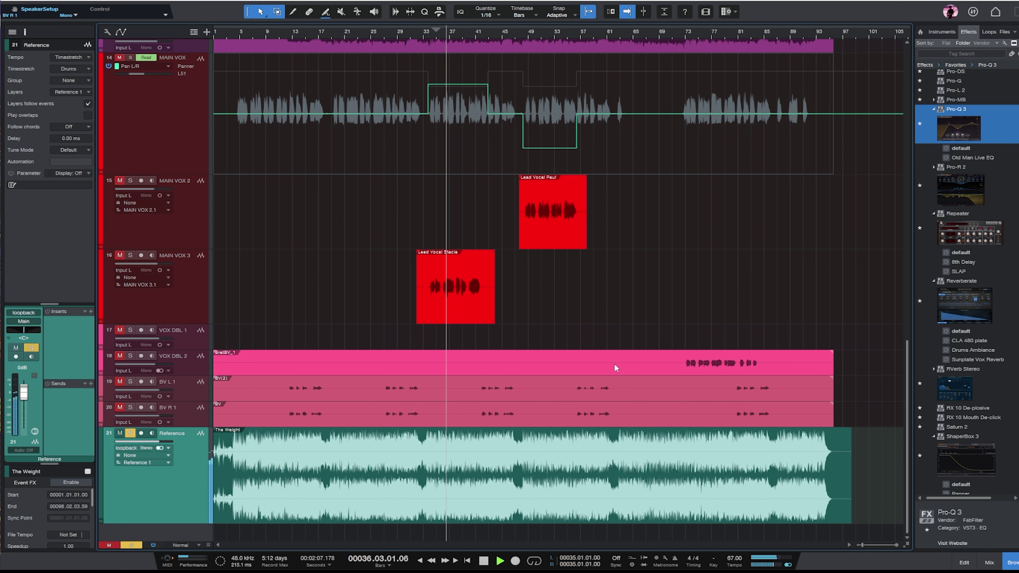
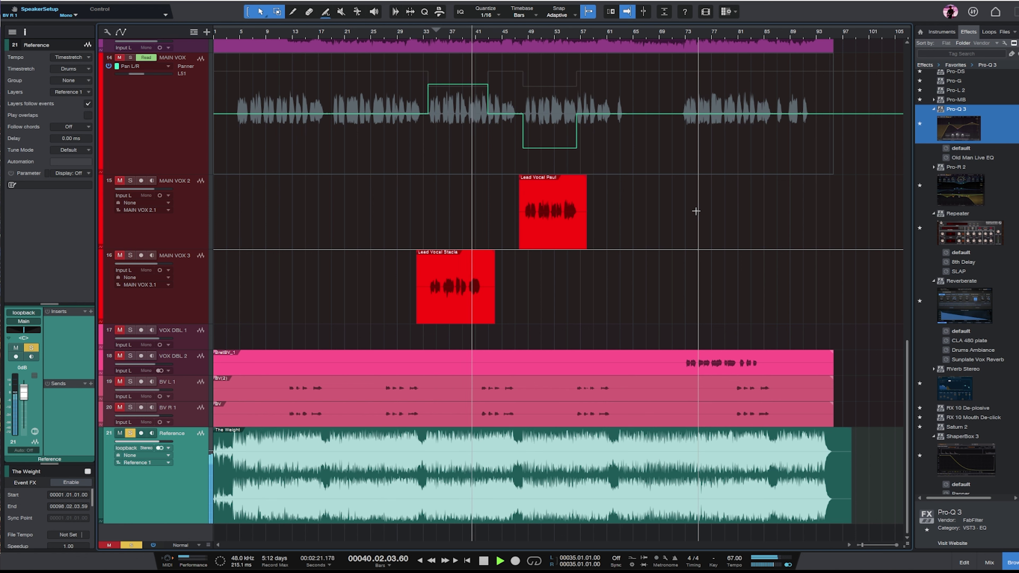
click(120, 434)
key(e)
key(e)
key(e)
key(space)
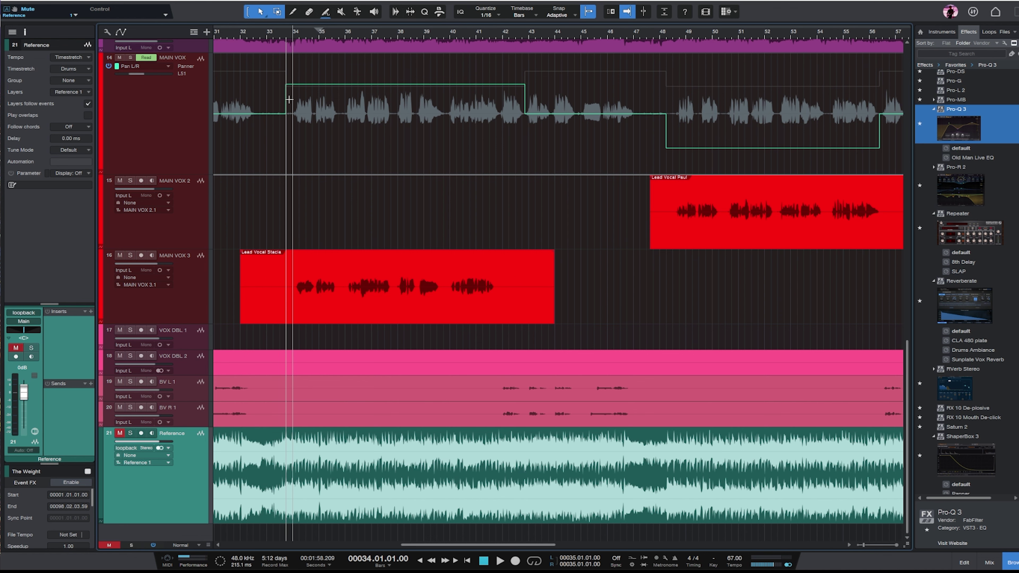
- Examine MAIN VOX's pan automation, hide the automation lanes and check the MAIN VOX 3 and MAIN VOX 2 clips
click(163, 121)
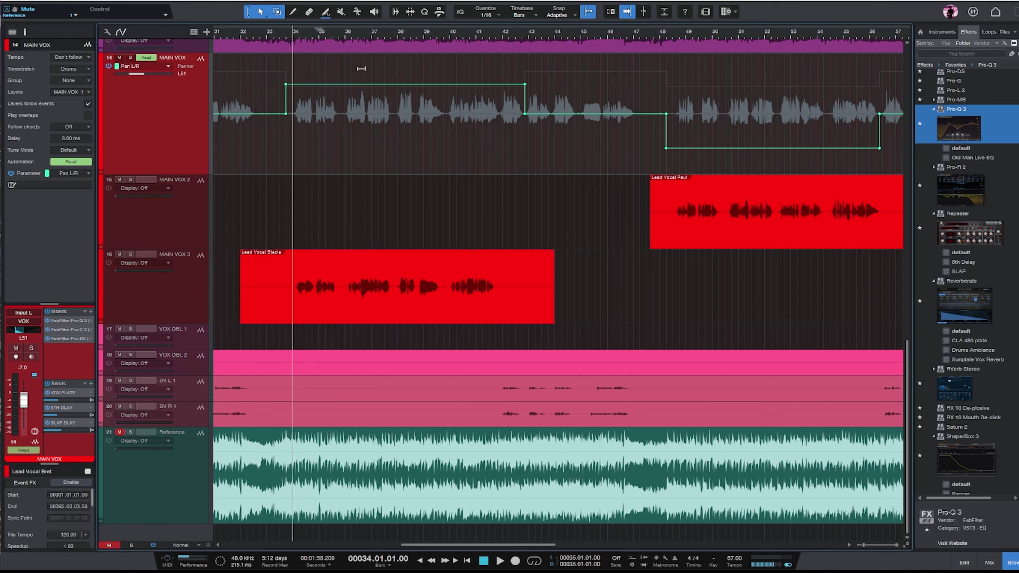
key(a)
drag(286, 86, 502, 99)
click(461, 289)
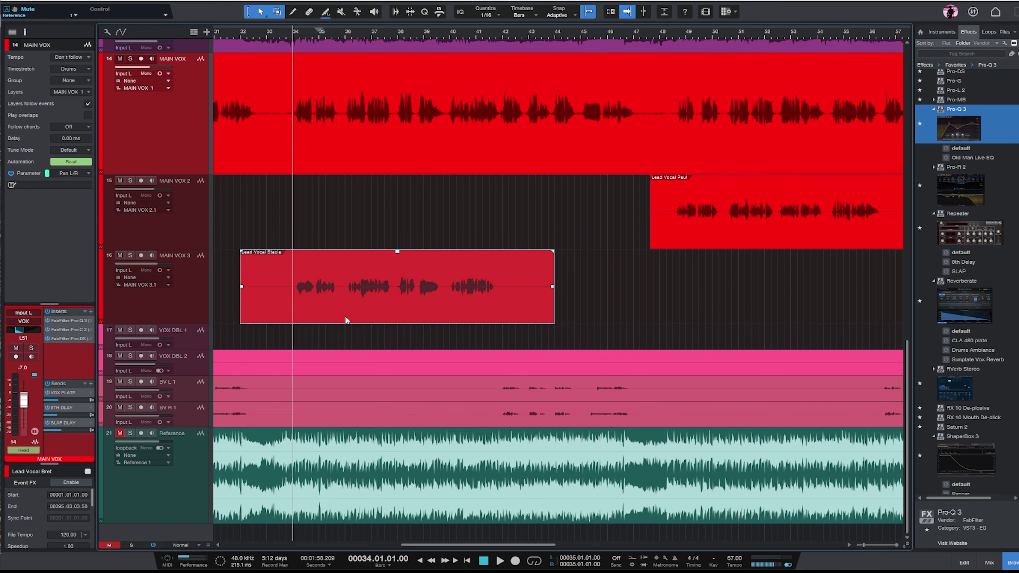
key(w)
click(518, 237)
key(w)
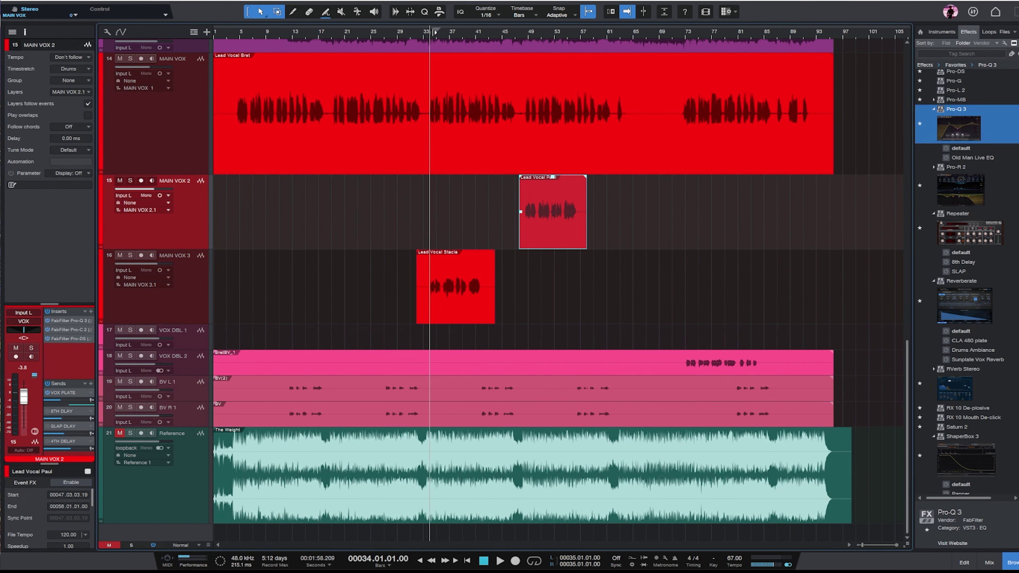
- Play the mix from bar 33 and solo the Reference track during playback to compare the two
click(426, 35)
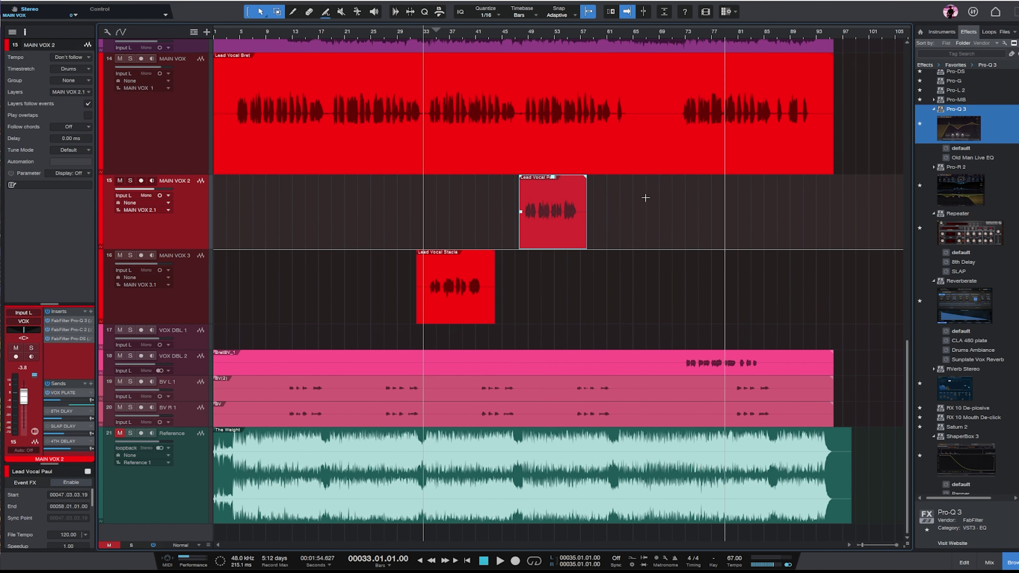
key(space)
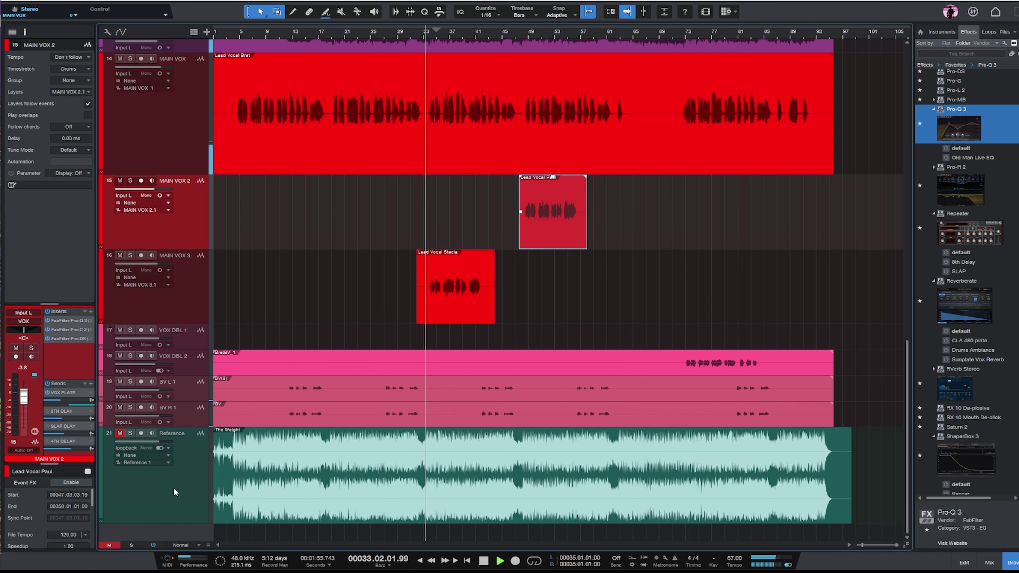
click(174, 488)
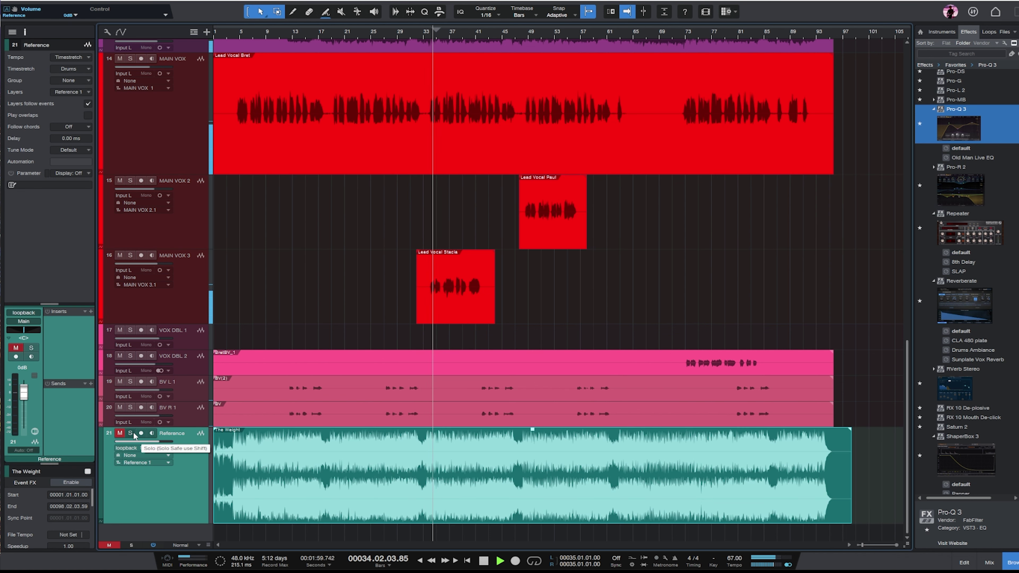
click(132, 435)
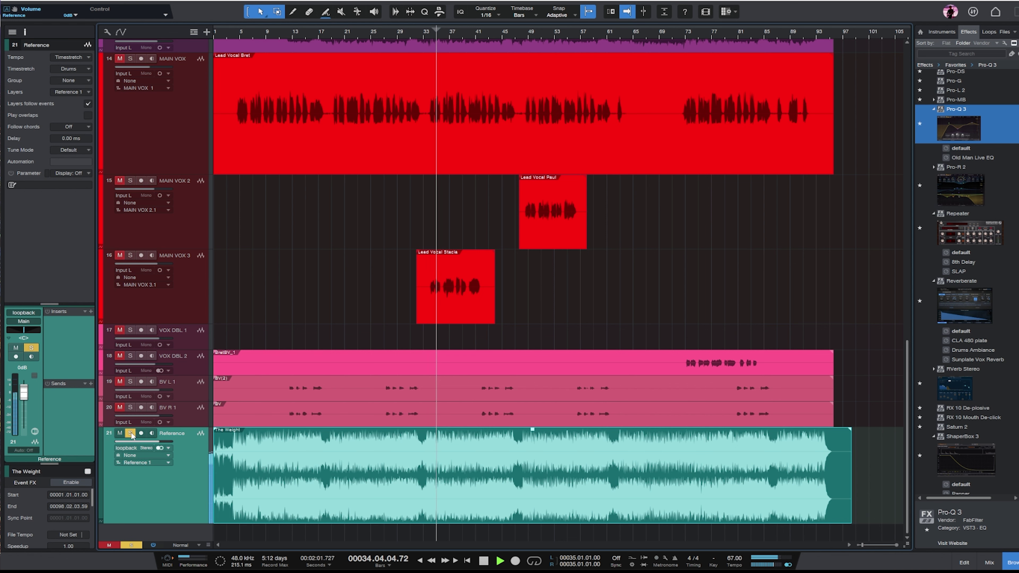
key(e)
key(e)
key(e)
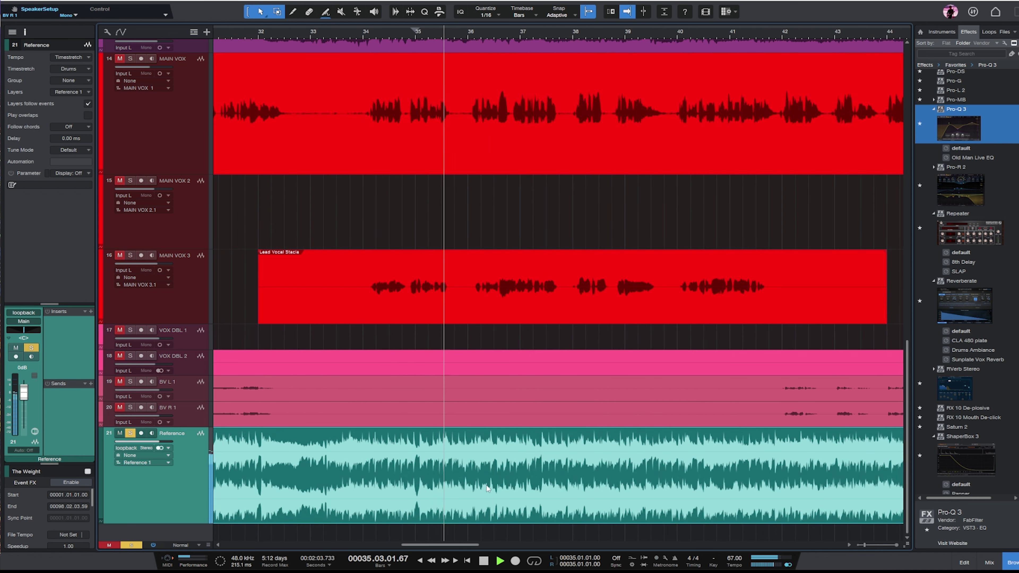
key(z)
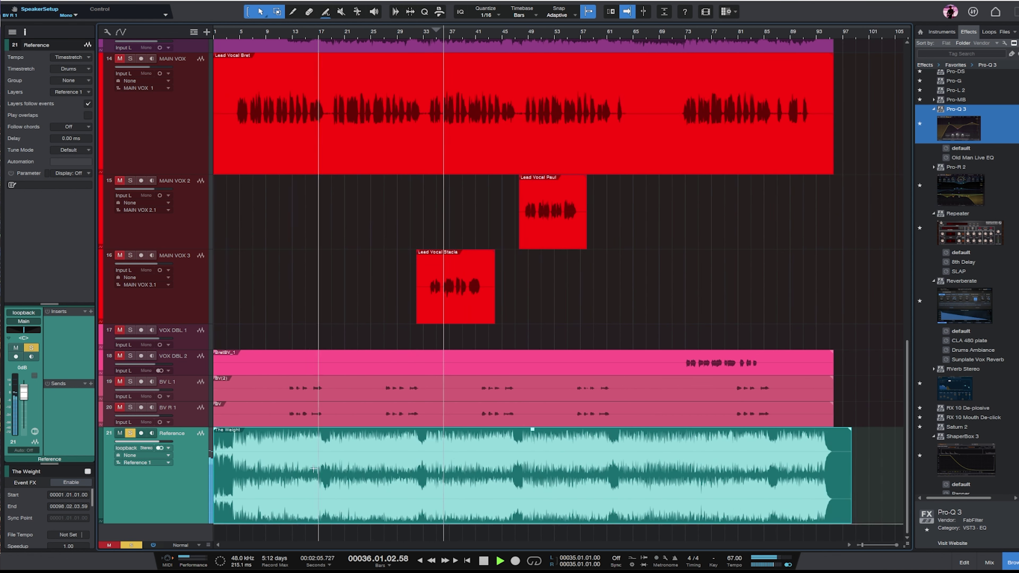
- Stop playback and return the playback cursor to the start of the song
key(space)
key(KP_0)
key(KP_0)
key(e)
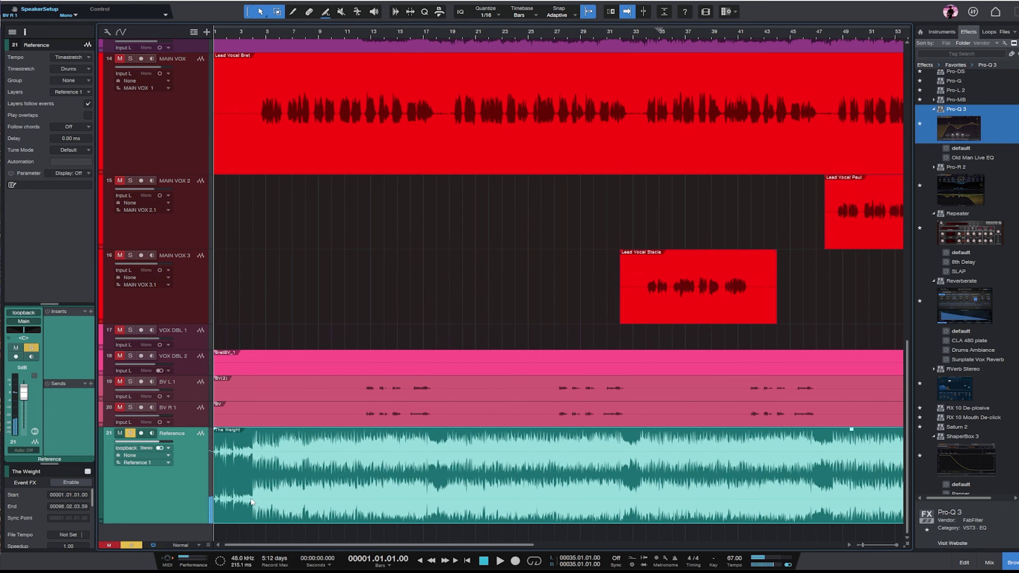
- Trim the start of the Reference track's clip to bar 4
key(e)
key(e)
key(space)
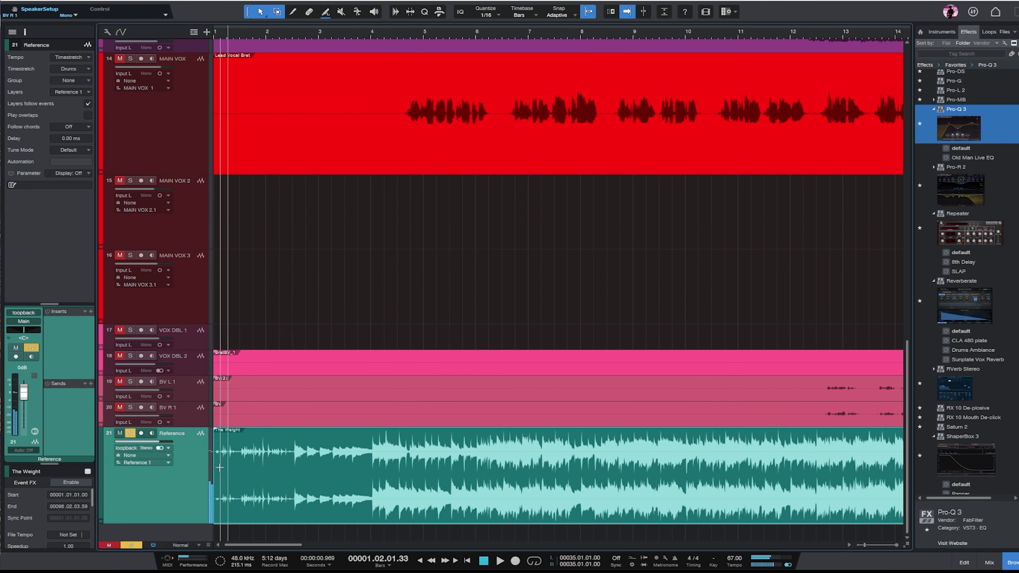
drag(216, 473, 372, 472)
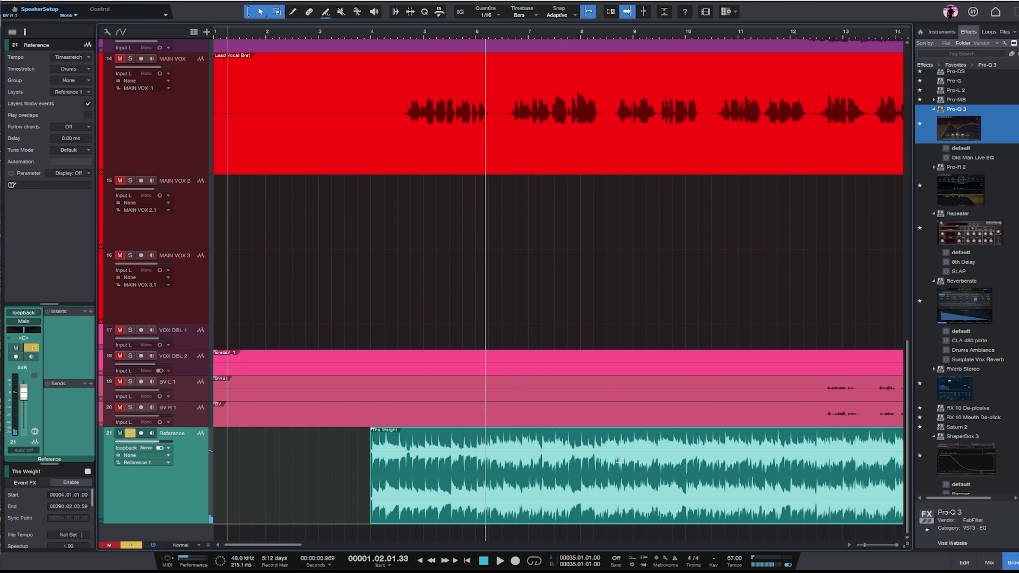
- Place the playback cursor near bar 33 and move the Reference clip earlier so it starts at 3.02.01.00
key(w)
key(w)
click(637, 33)
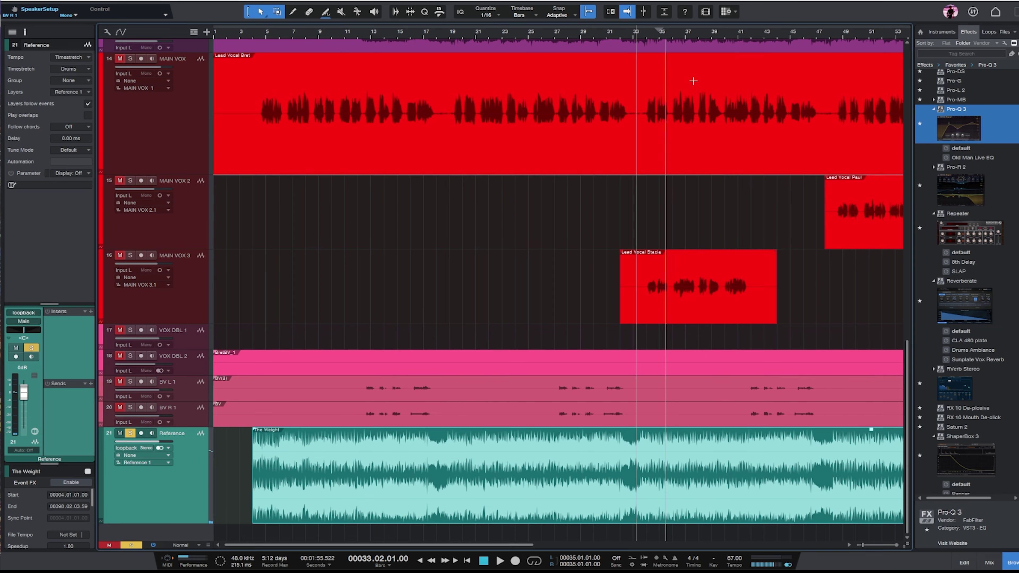
key(e)
key(e)
drag(744, 516, 704, 516)
key(w)
key(w)
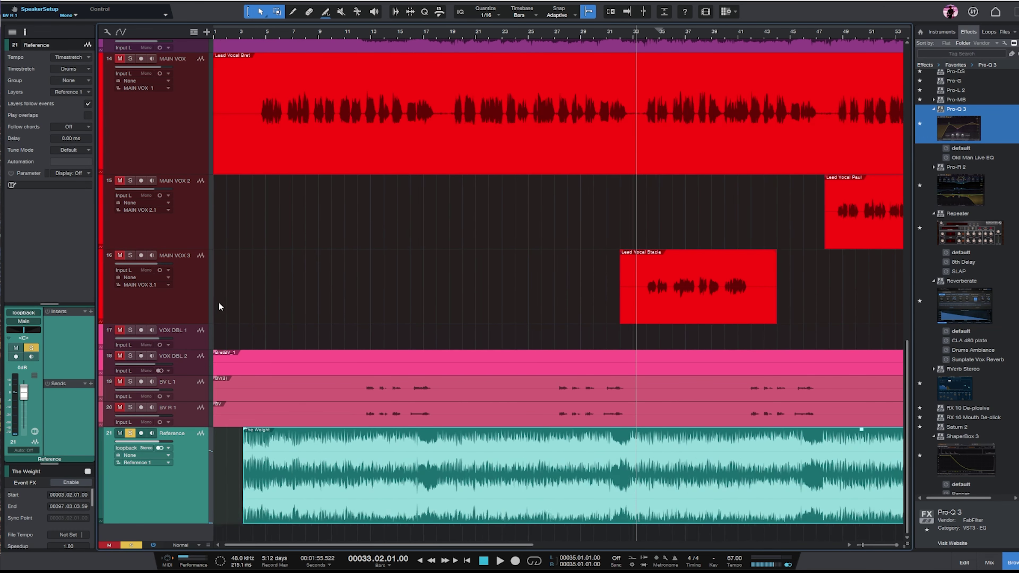
- Examine the kick and bass waveforms at the start of the song to find where the band enters
click(248, 36)
key(e)
key(e)
scroll(386, 198, up, 15)
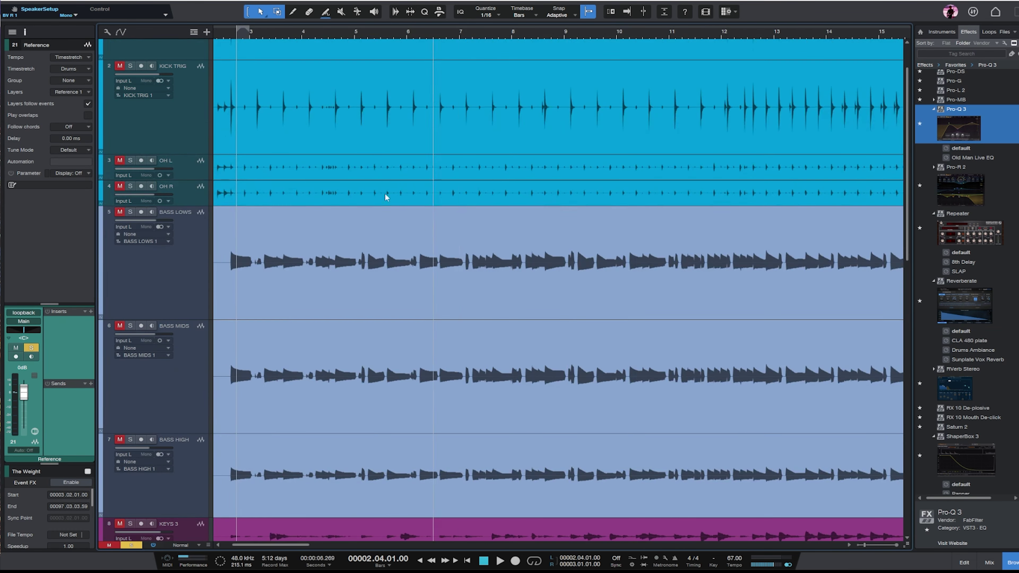
key(e)
key(comma)
key(e)
key(e)
key(w)
key(w)
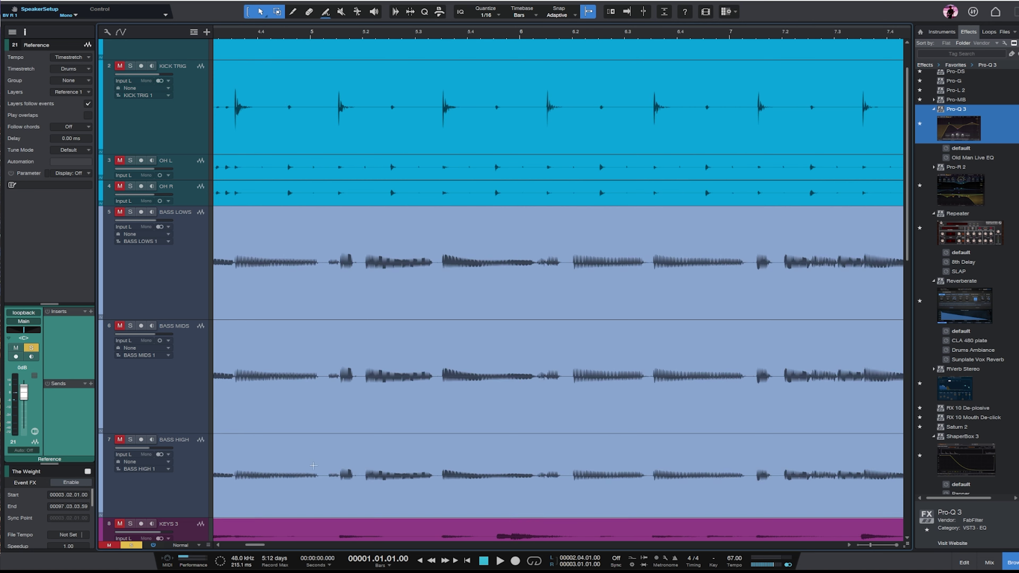
drag(245, 546, 196, 546)
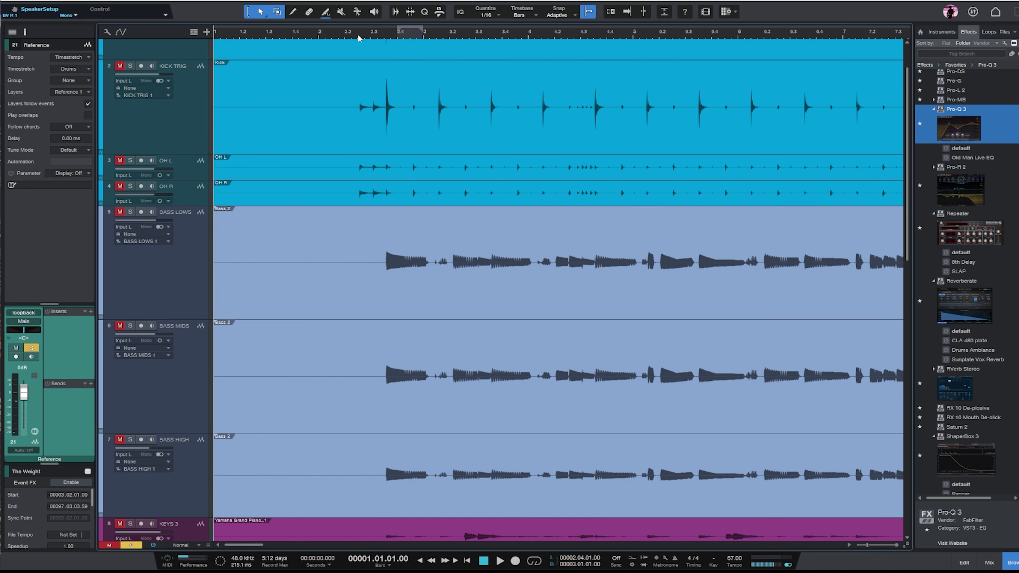
- Play the opening, unsolo the Reference track and place the playback cursor on the first bass note at 2.03.03.38
key(space)
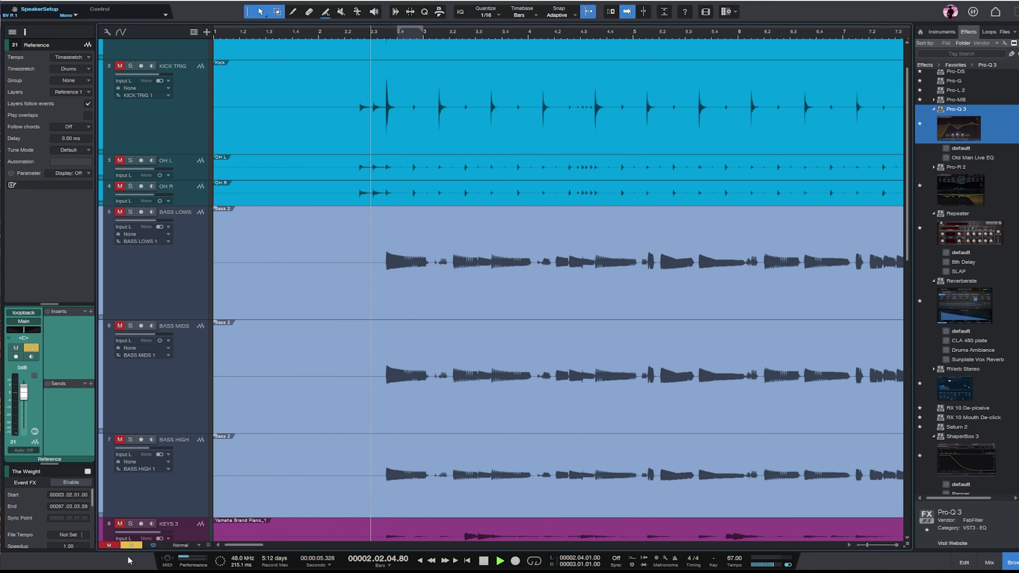
click(130, 546)
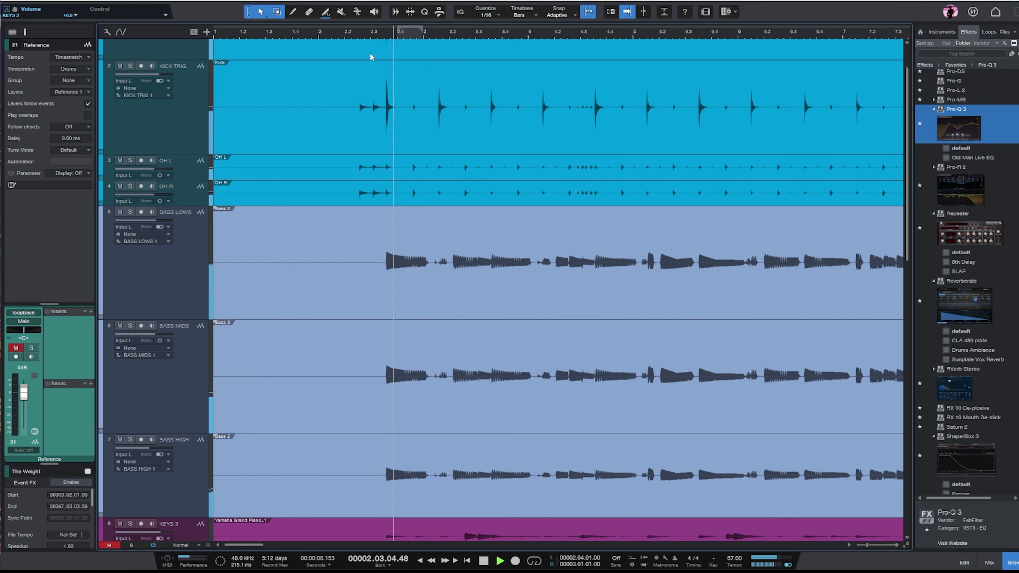
click(384, 36)
key(e)
key(e)
key(e)
key(w)
key(w)
key(w)
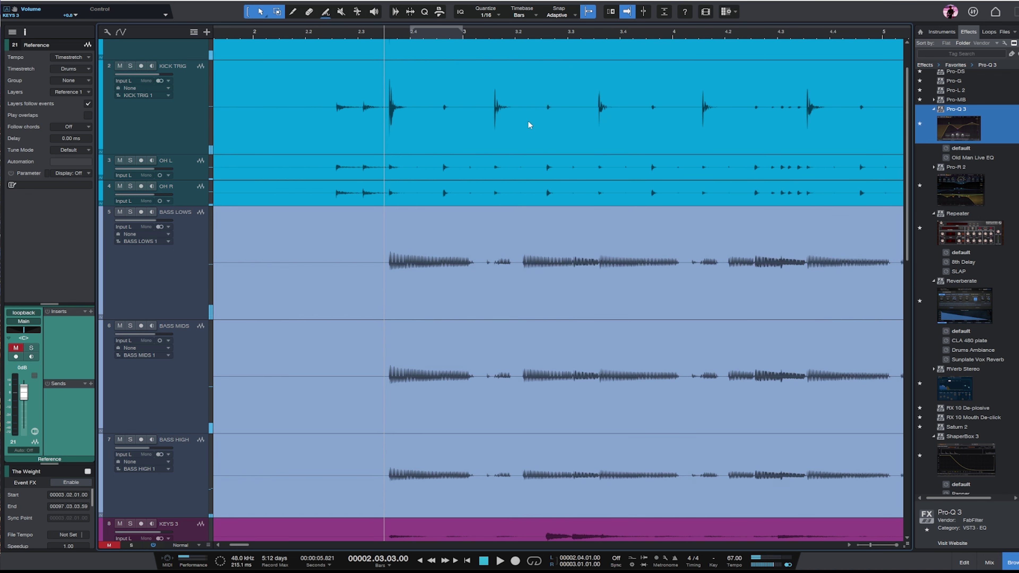
key(e)
key(e)
key(e)
click(404, 36)
scroll(450, 236, down, 10)
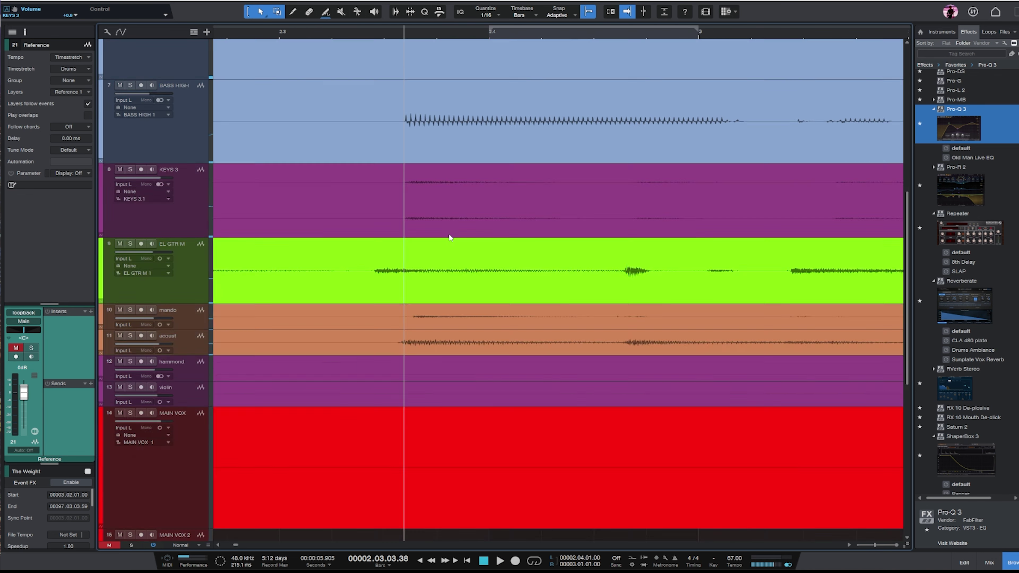
- Extend the start of the Reference clip back to 2.03.01.00 to uncover its intro
key(w)
key(w)
key(w)
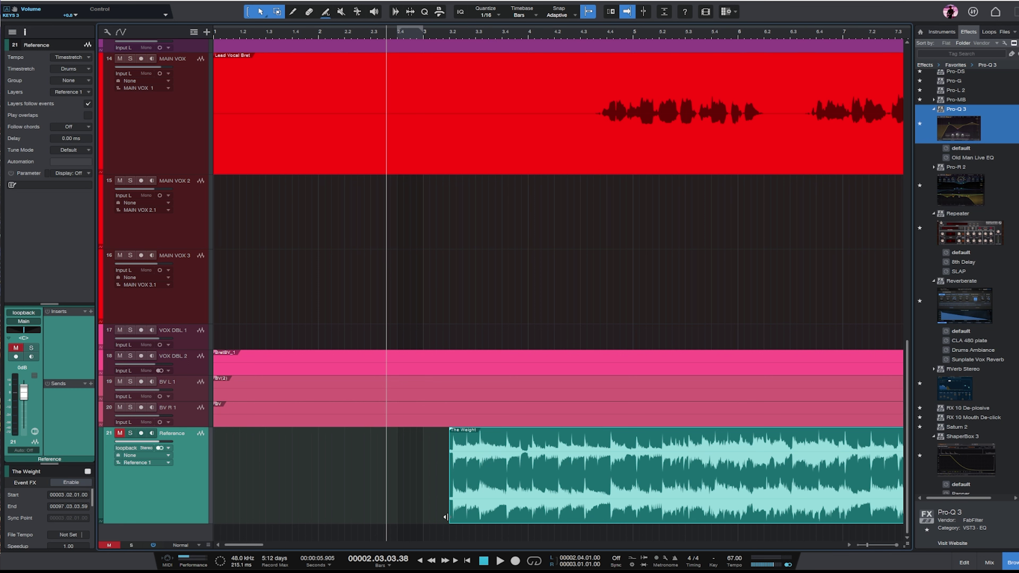
drag(445, 517, 367, 509)
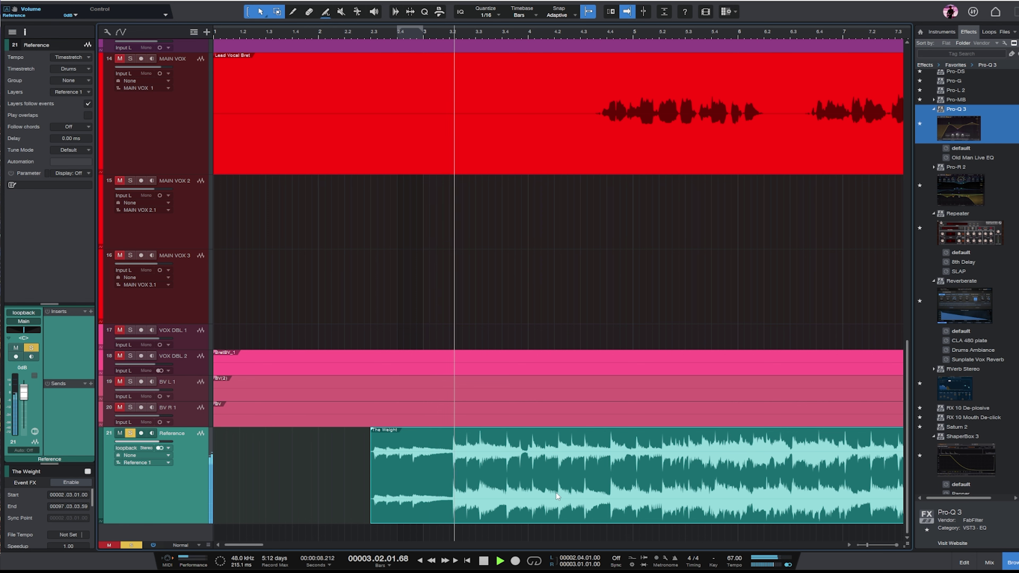
- Move the Reference clip one bar earlier to start at 1.03.01.00 and play it from 2.01.02.00
key(space)
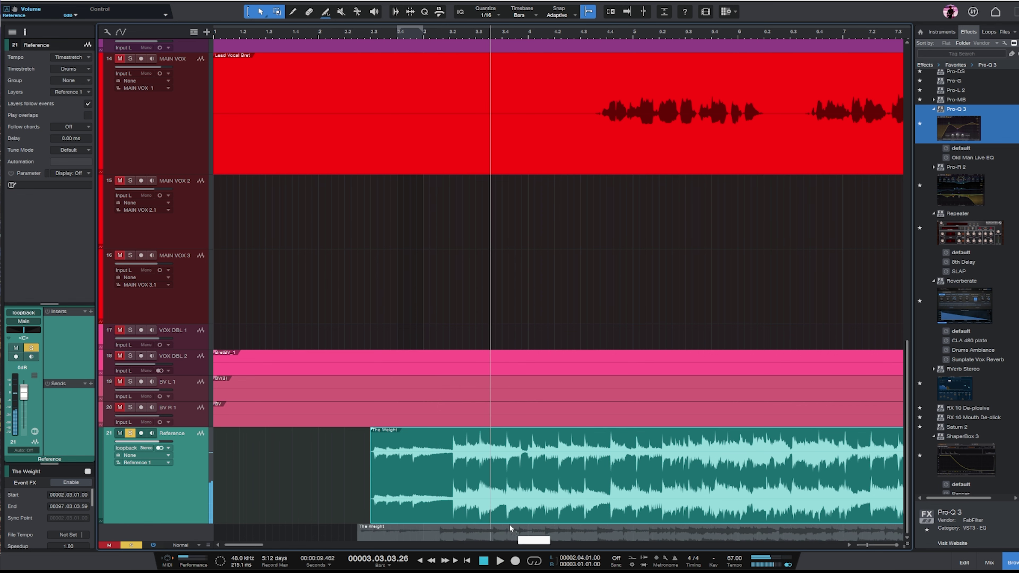
drag(522, 506, 417, 506)
click(325, 38)
key(space)
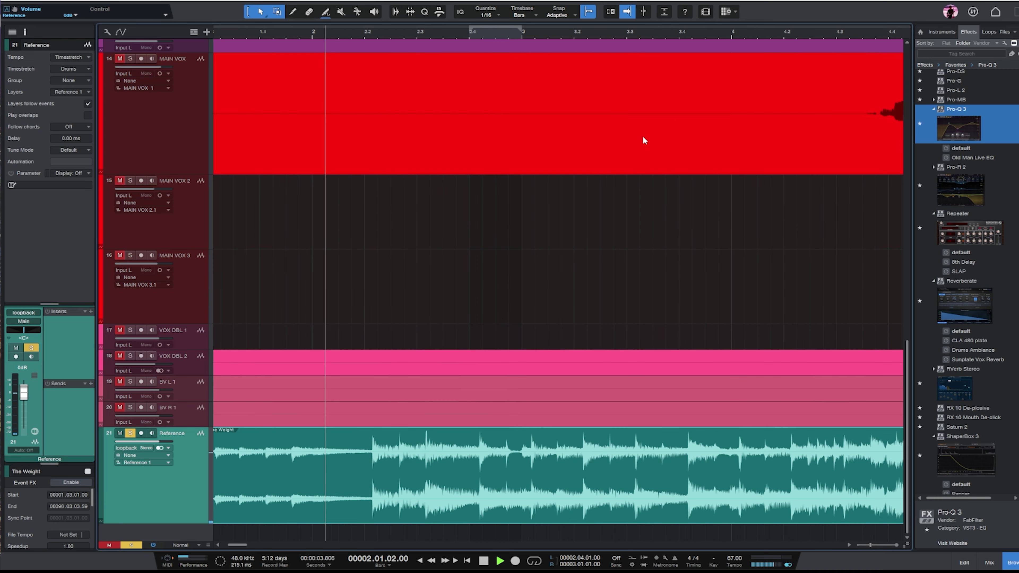
key(e)
key(f)
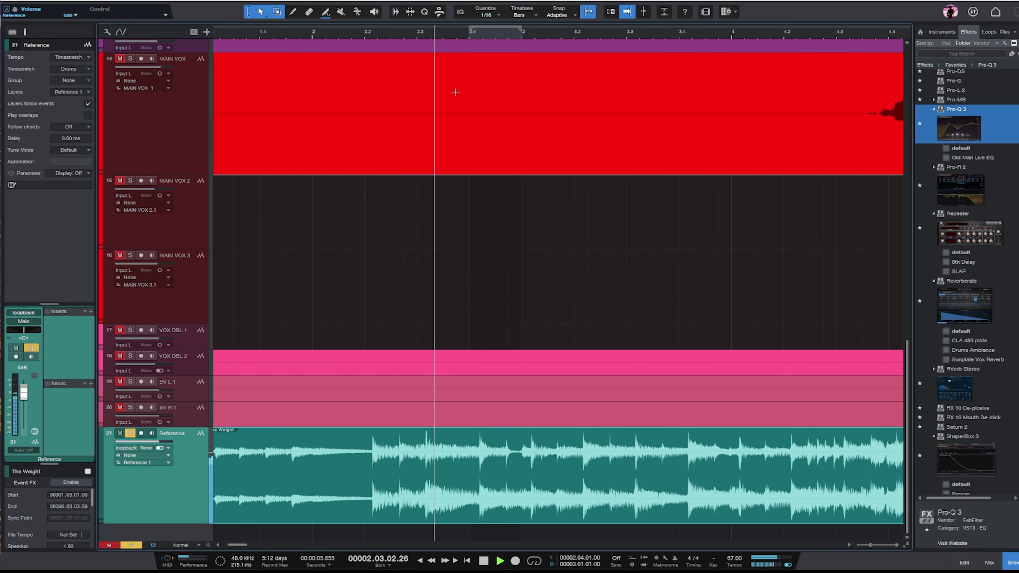
scroll(520, 235, up, 10)
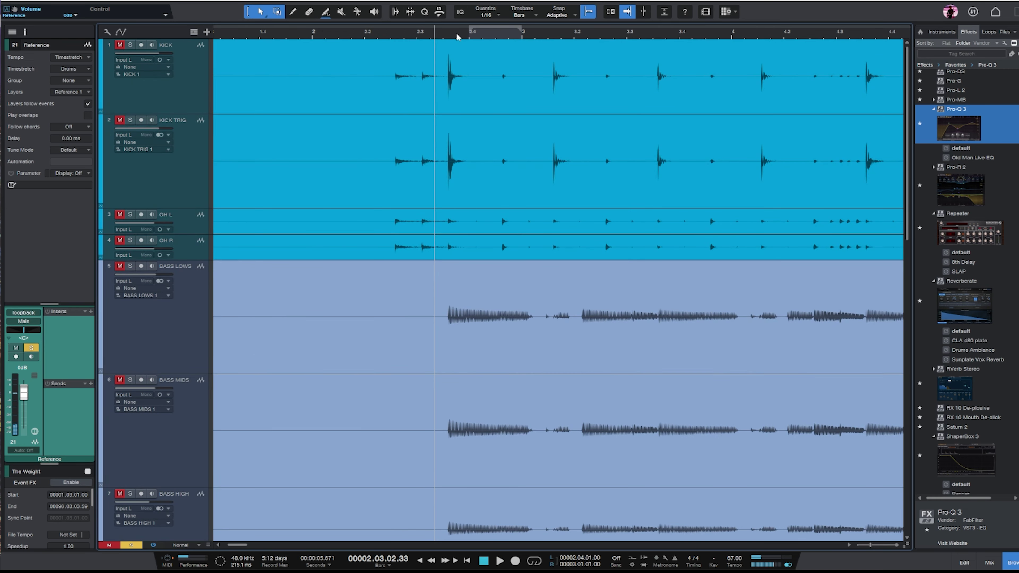
- Place the playback cursor at 2.02.02.00 and compare the Reference waveform with the instrument tracks at the song's opening
click(384, 36)
key(w)
scroll(516, 257, down, 7)
key(w)
key(w)
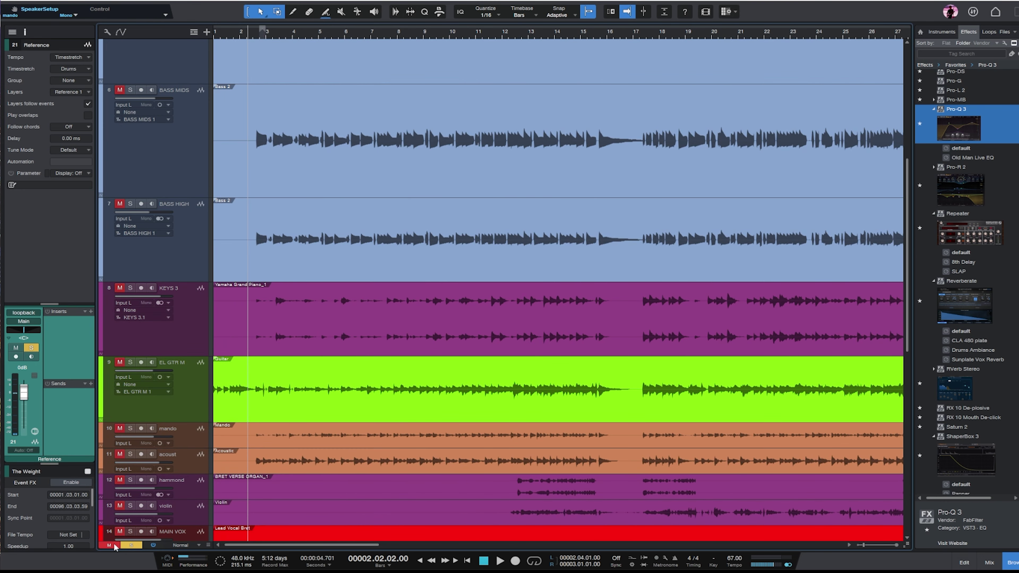
scroll(421, 330, down, 6)
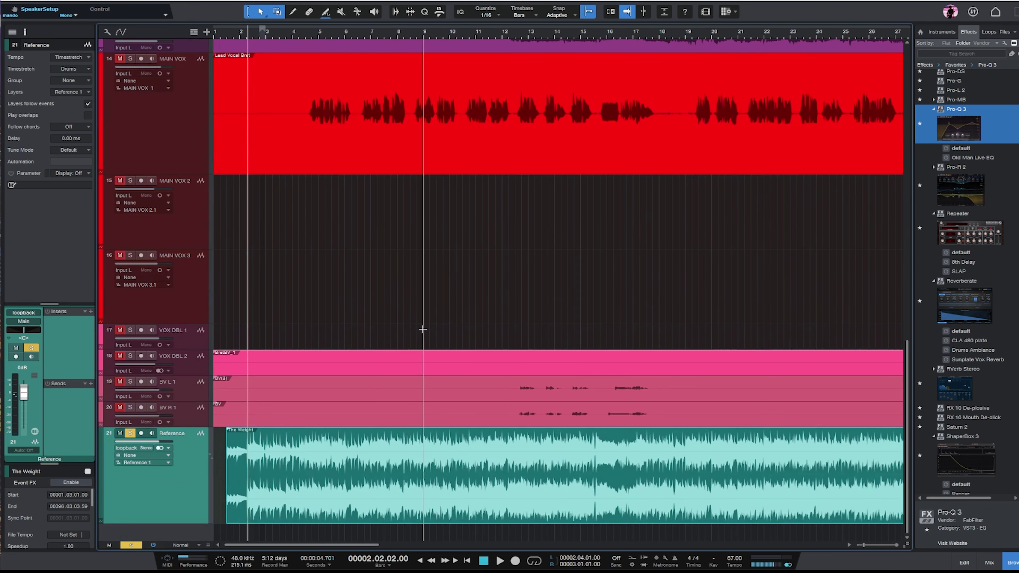
key(e)
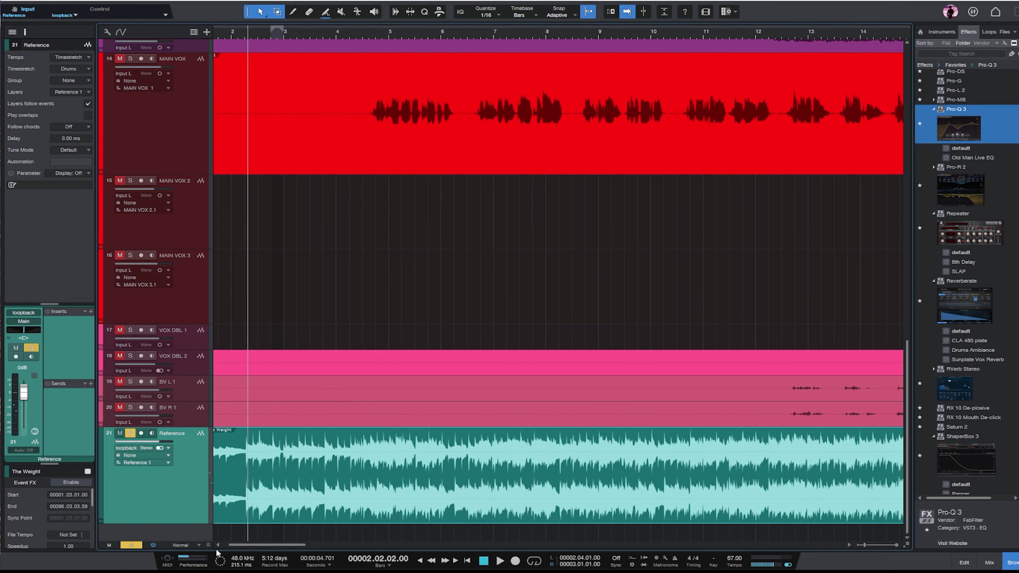
scroll(253, 551, left, 2)
scroll(256, 257, up, 5)
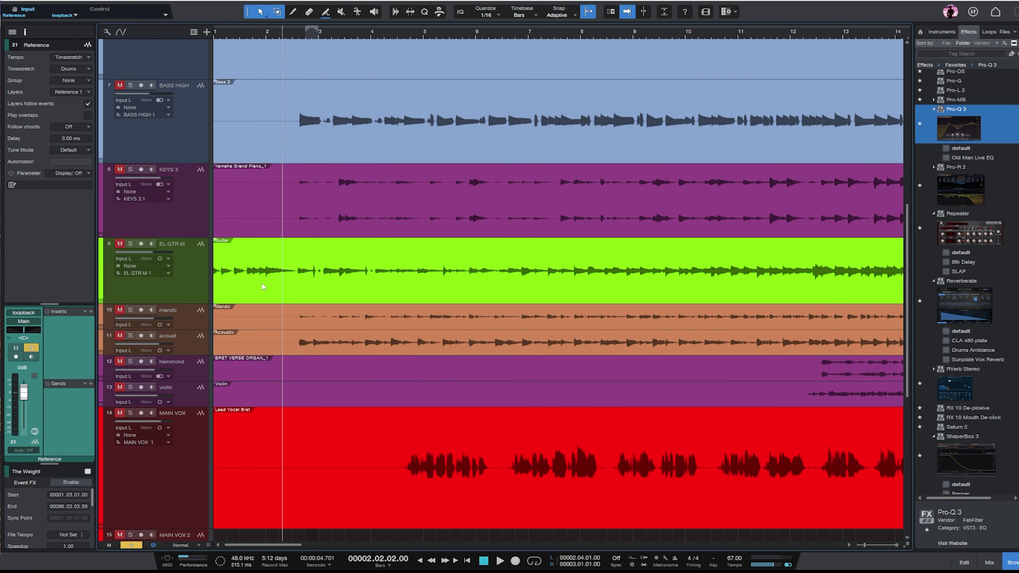
- Play the song from the start with EL GTR M soloed, stop, and place the playback cursor at 1.04.03.00
key(Home)
key(e)
key(e)
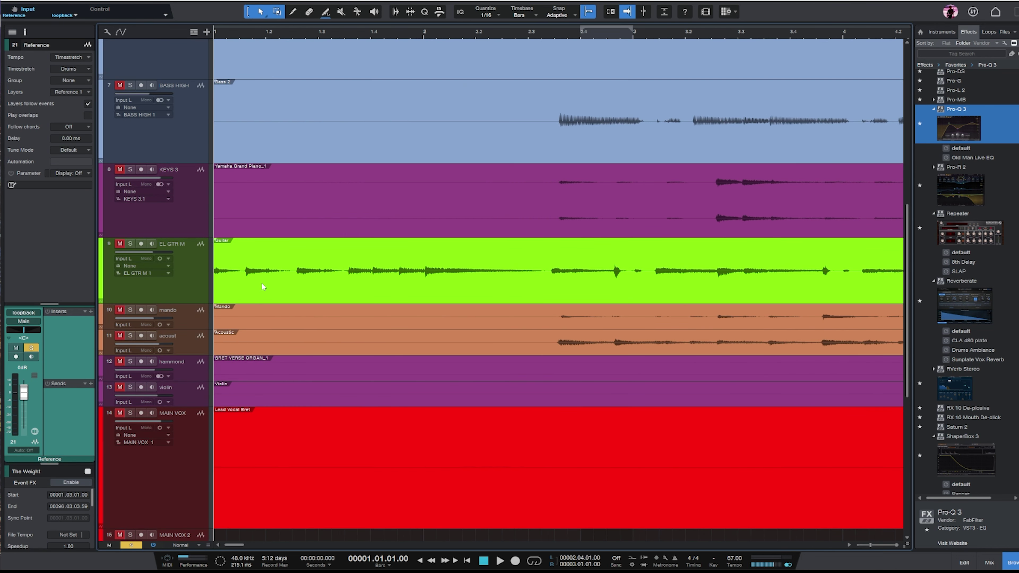
key(space)
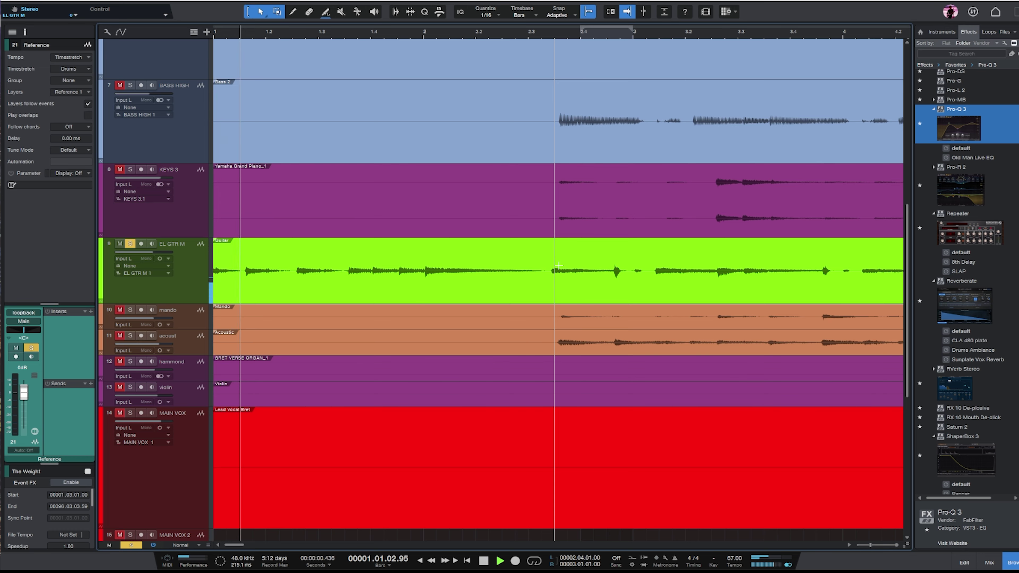
key(w)
scroll(480, 193, down, 3)
scroll(506, 176, down, 1)
scroll(508, 176, up, 2)
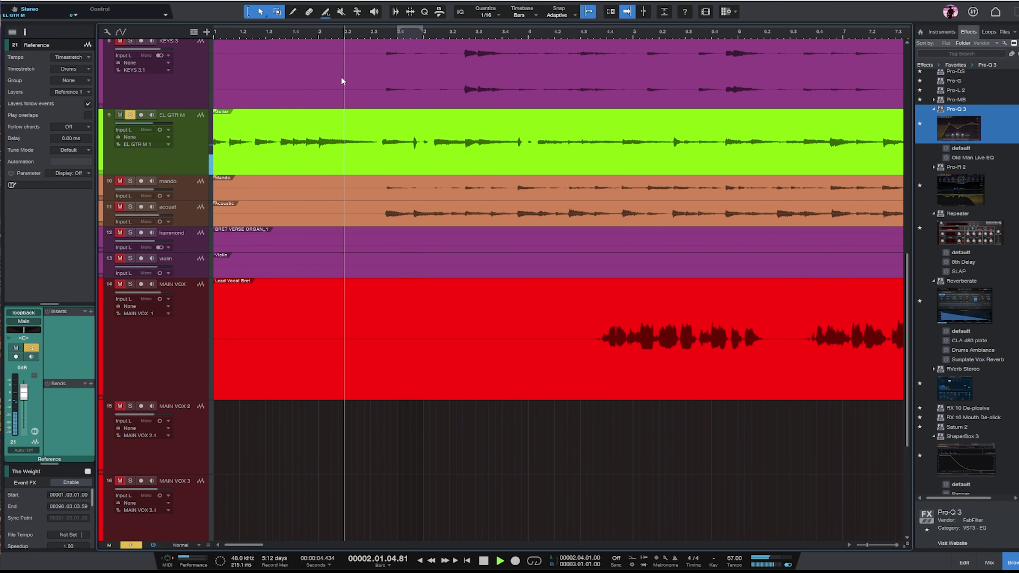
key(space)
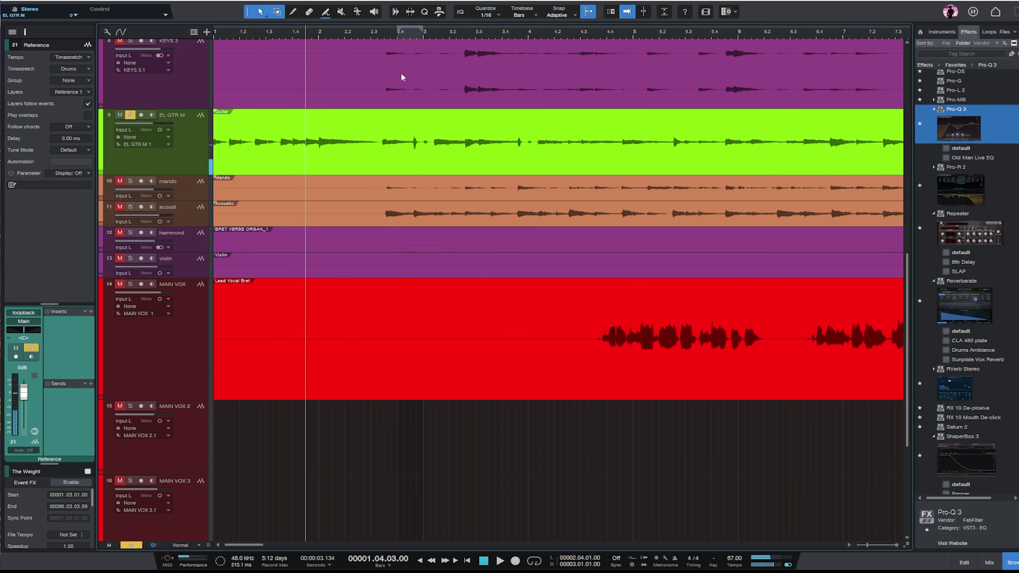
- Move the Reference track directly below EL GTR M for a side-by-side waveform comparison
key(w)
scroll(306, 298, down, 5)
drag(156, 486, 157, 66)
scroll(137, 296, up, 4)
drag(188, 123, 187, 124)
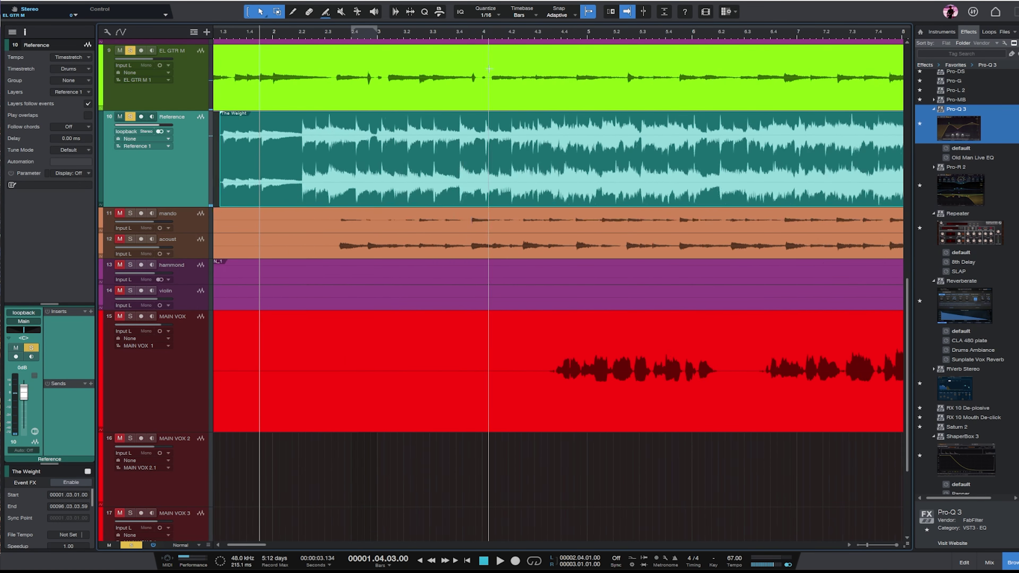
- Move the Reference clip slightly later to line up its intro guitar notes with the EL GTR M clip
key(e)
key(e)
key(e)
drag(440, 194, 481, 186)
- Select the EL GTR M and Reference tracks together and enlarge their track heights
click(196, 89)
shift+click(178, 178)
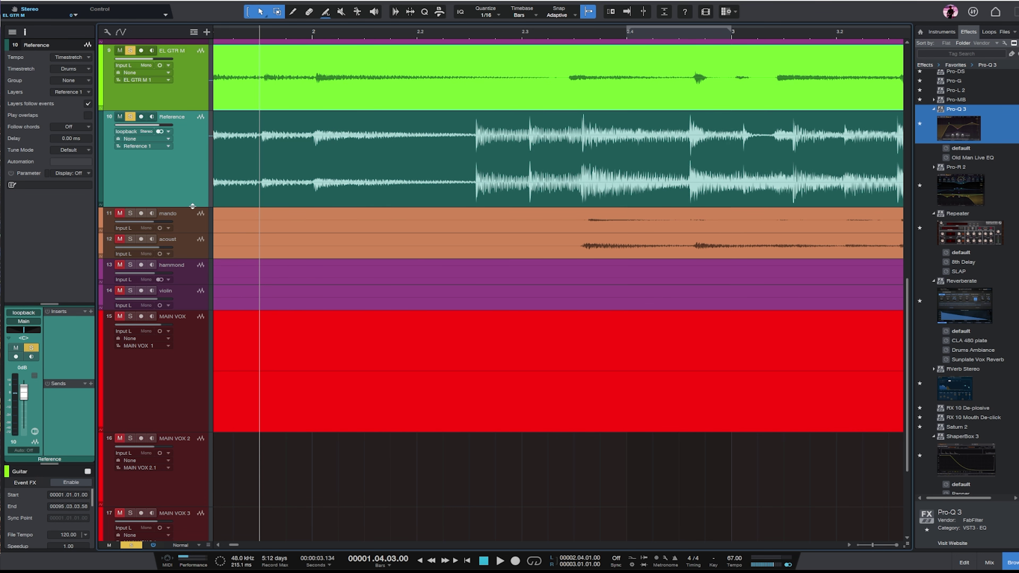
drag(191, 207, 185, 339)
key(e)
key(e)
- Mark the guitar note onset at 2.01.01.16 and align the Reference clip to it, starting at 1.03.02.71
click(485, 34)
key(e)
key(e)
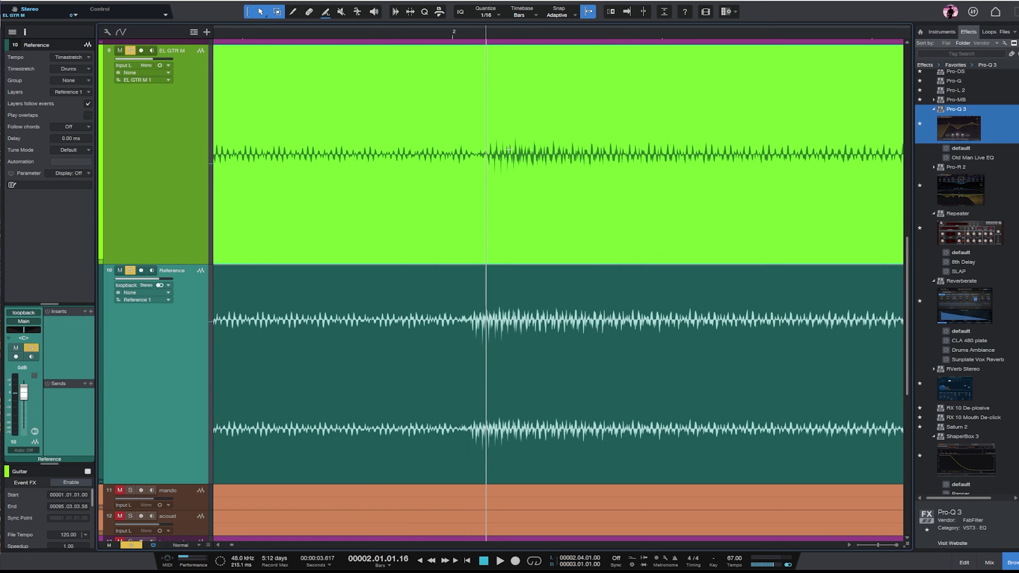
drag(601, 434, 633, 437)
key(w)
key(w)
key(w)
key(w)
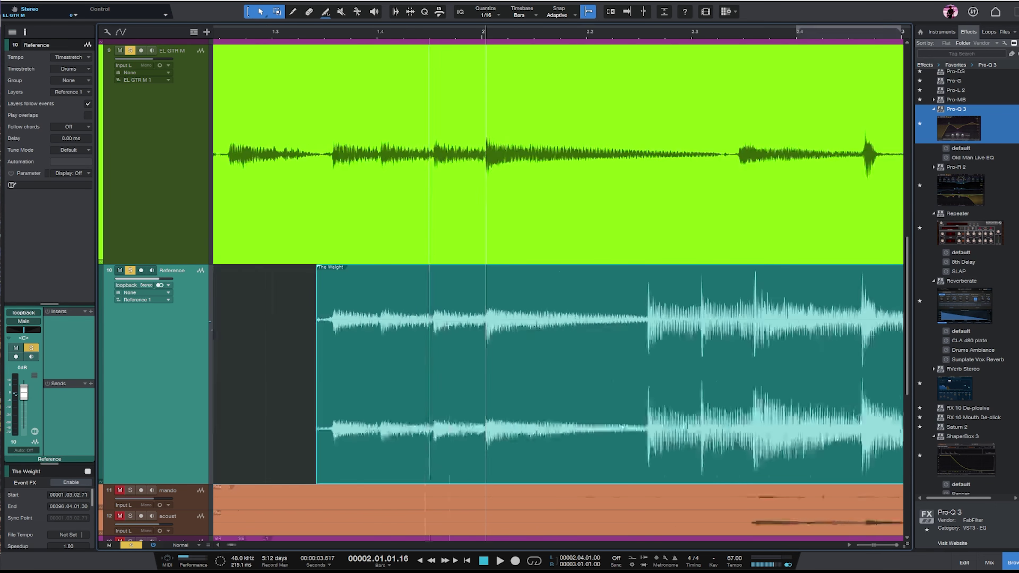
- Move the Reference track back to the end of the track list, below BV R 1
scroll(414, 186, down, 3)
drag(167, 146, 168, 420)
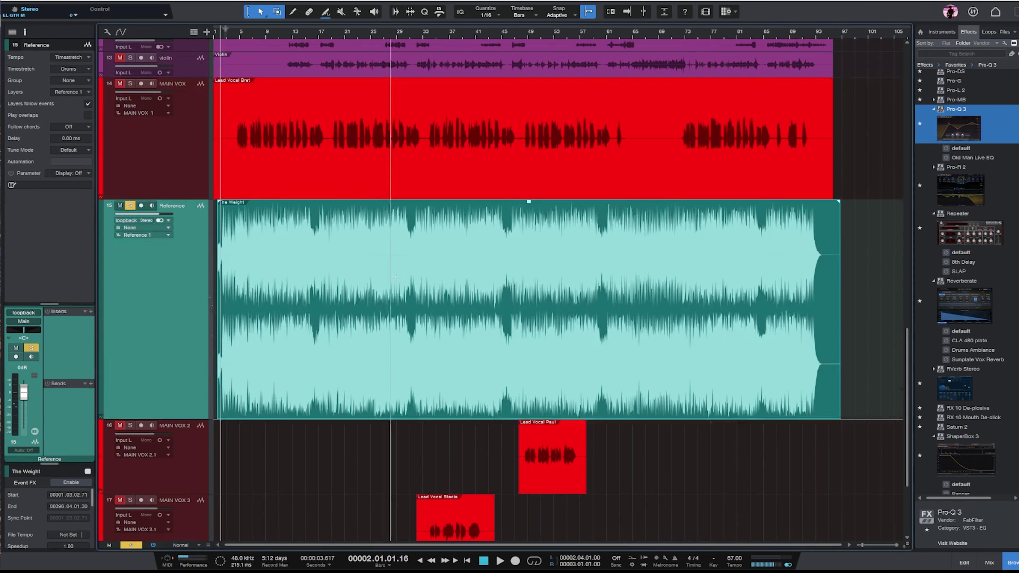
scroll(184, 204, down, 3)
drag(159, 528, 159, 529)
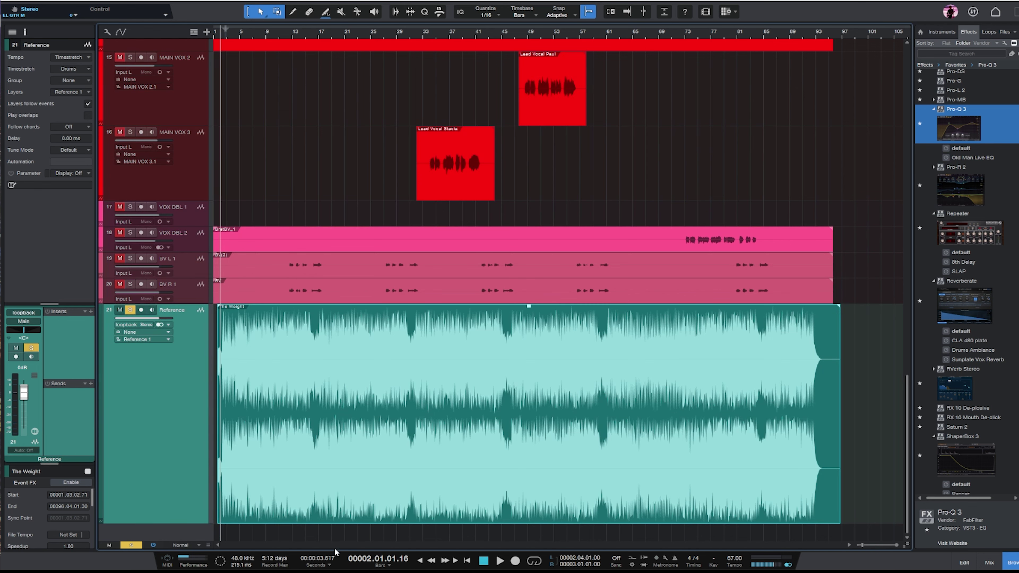
- Set the track height to Small, then unsolo and mute the Reference track
click(171, 543)
click(188, 498)
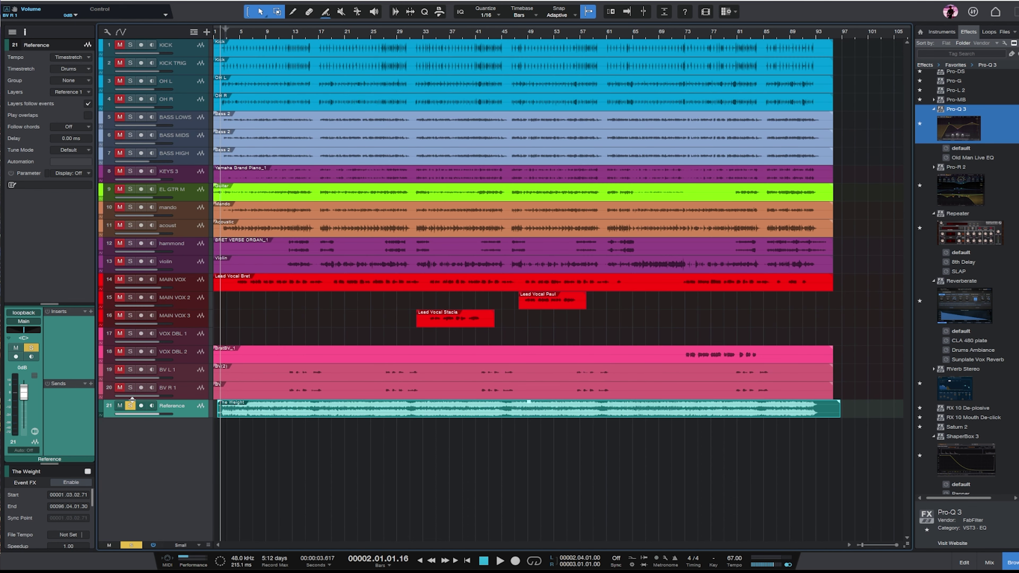
click(122, 406)
click(128, 406)
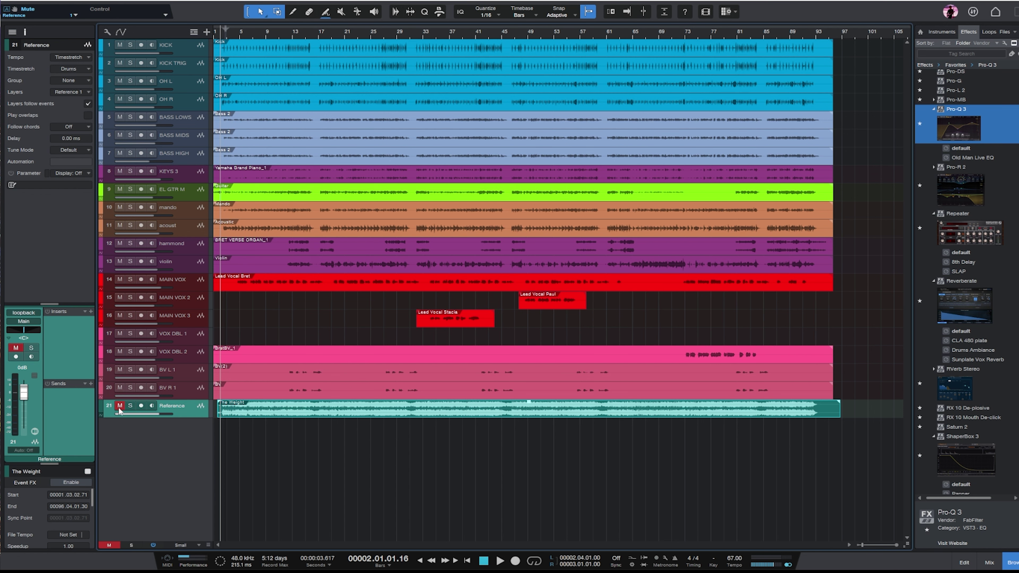
- Play the opening of the full mix with the Reference track muted, then stop playback
key(e)
key(f)
key(space)
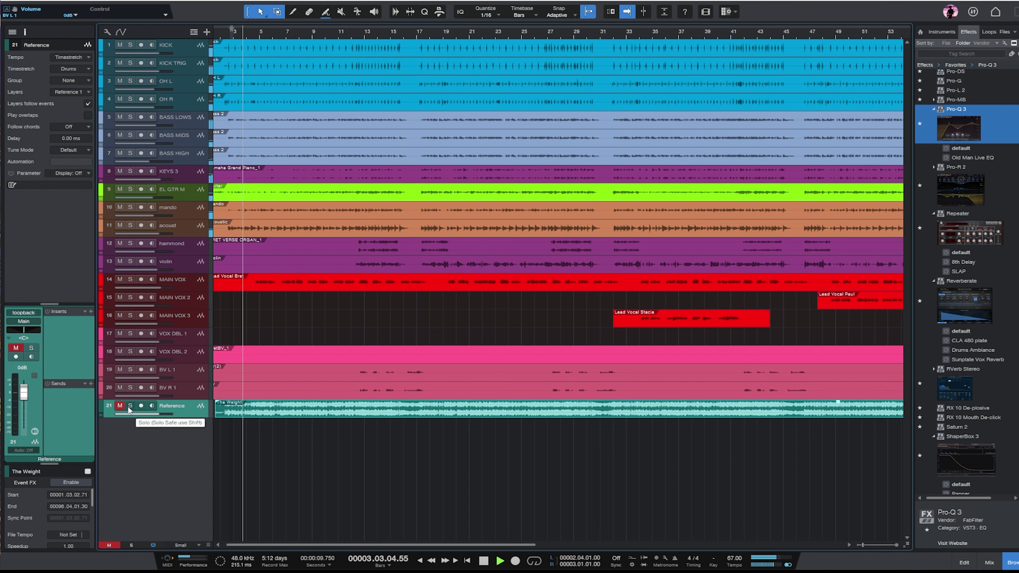
key(space)
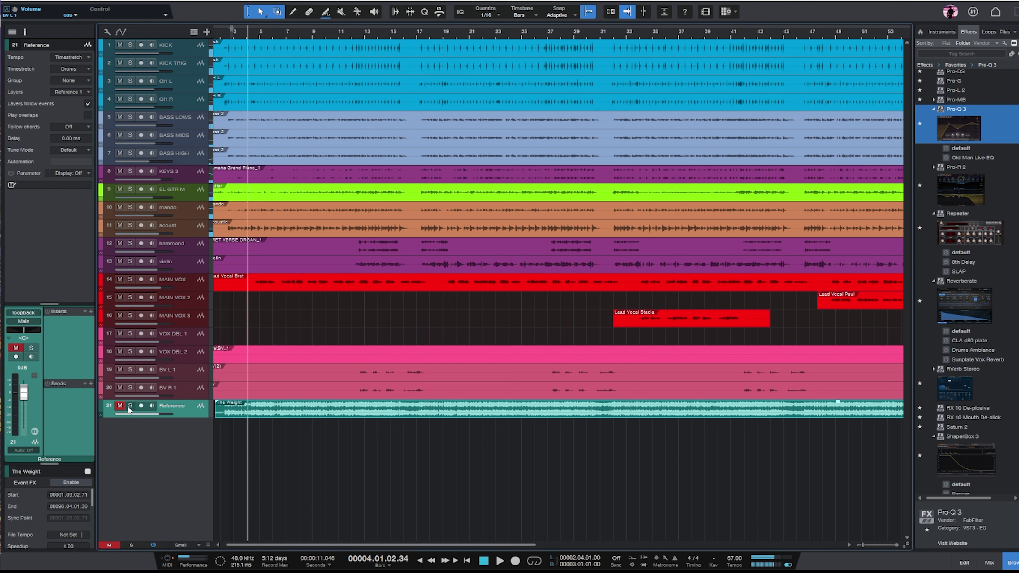
- Enlarge the Reference track's height and play it soloed from the opening bars
click(129, 406)
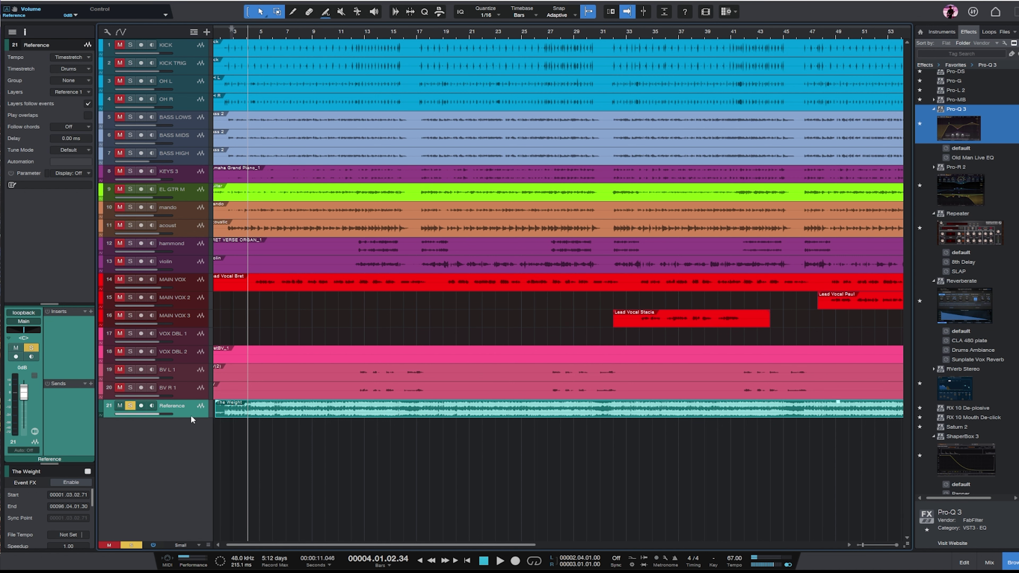
drag(196, 418, 197, 555)
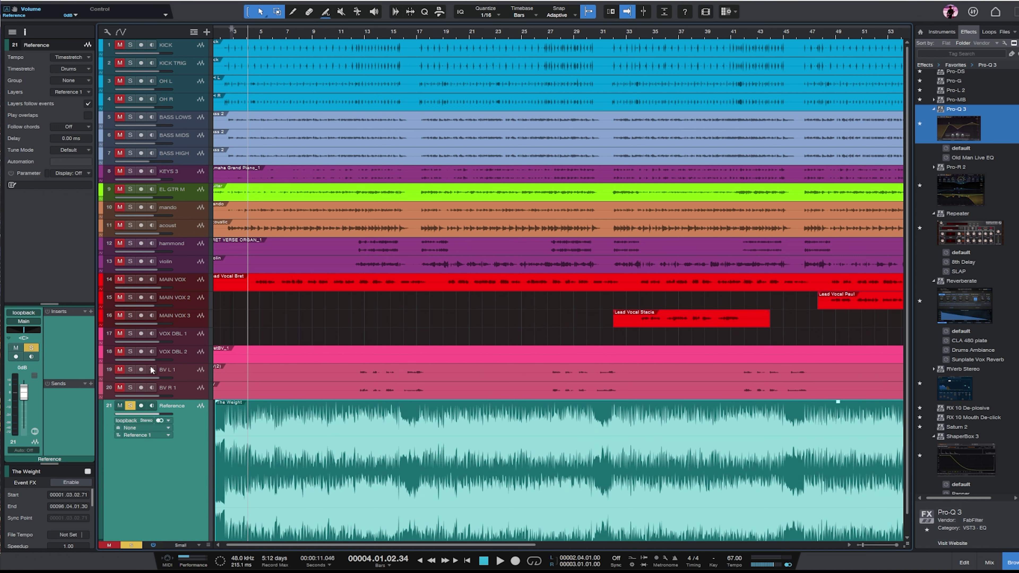
click(221, 35)
key(e)
key(e)
key(space)
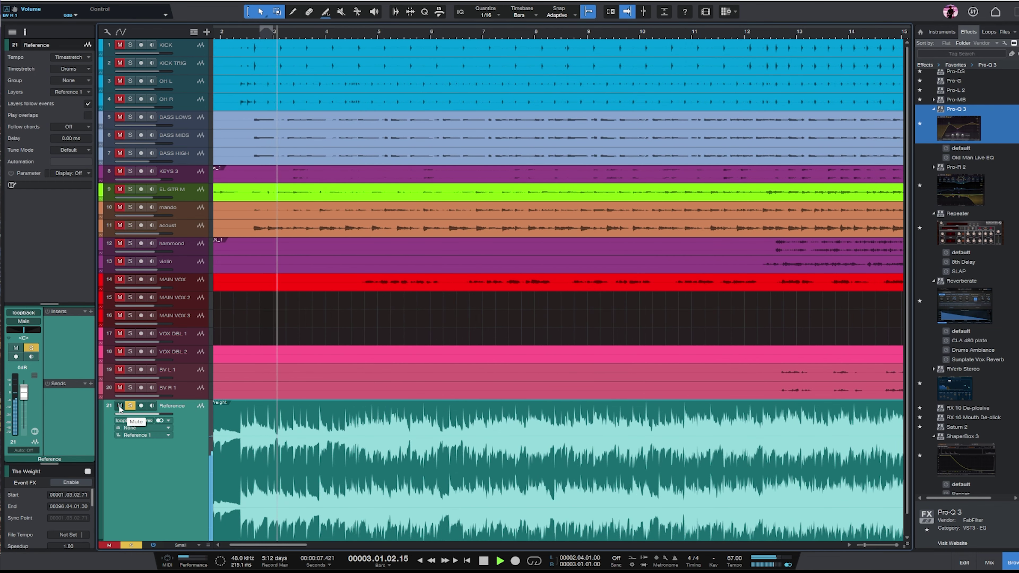
key(w)
key(w)
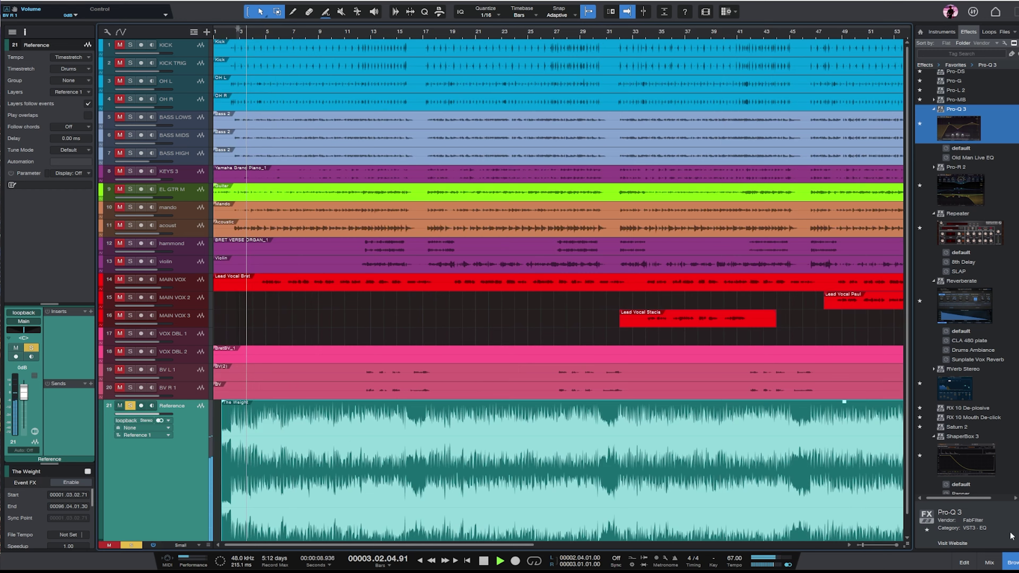
- Open the NUGEN MasterCheck loudness meter on the Main output and keep it over the full arrangement view
click(989, 561)
click(850, 189)
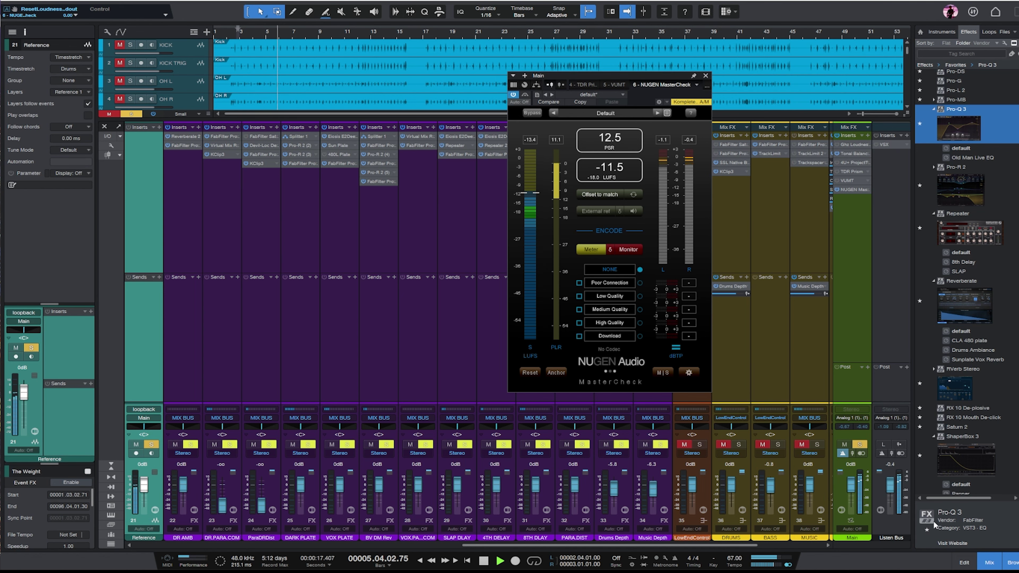
key(F3)
- Compare the loudness of the full mix and the Reference from bar 4, resetting the MasterCheck reading after switching between them
click(130, 405)
click(119, 406)
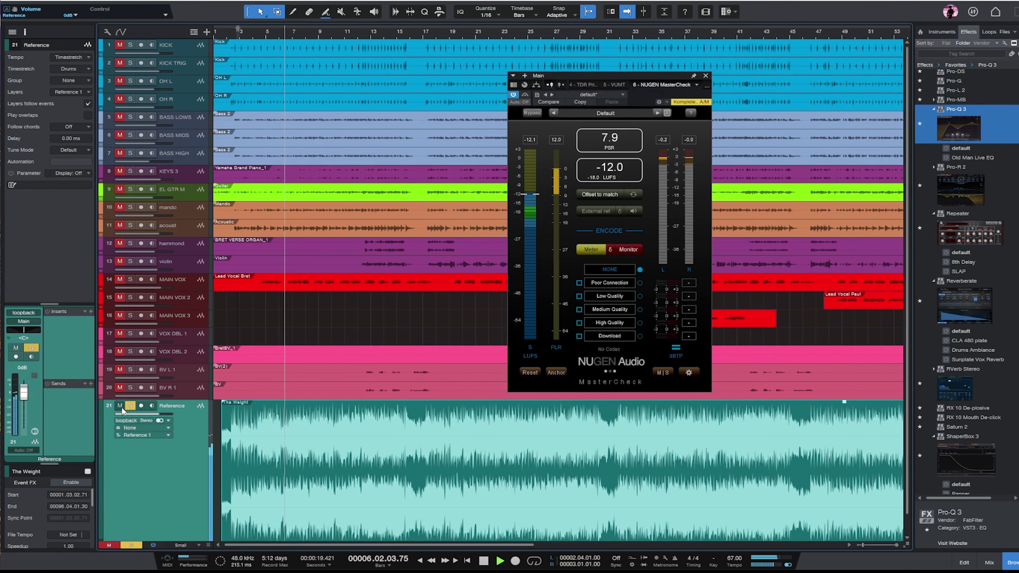
click(252, 32)
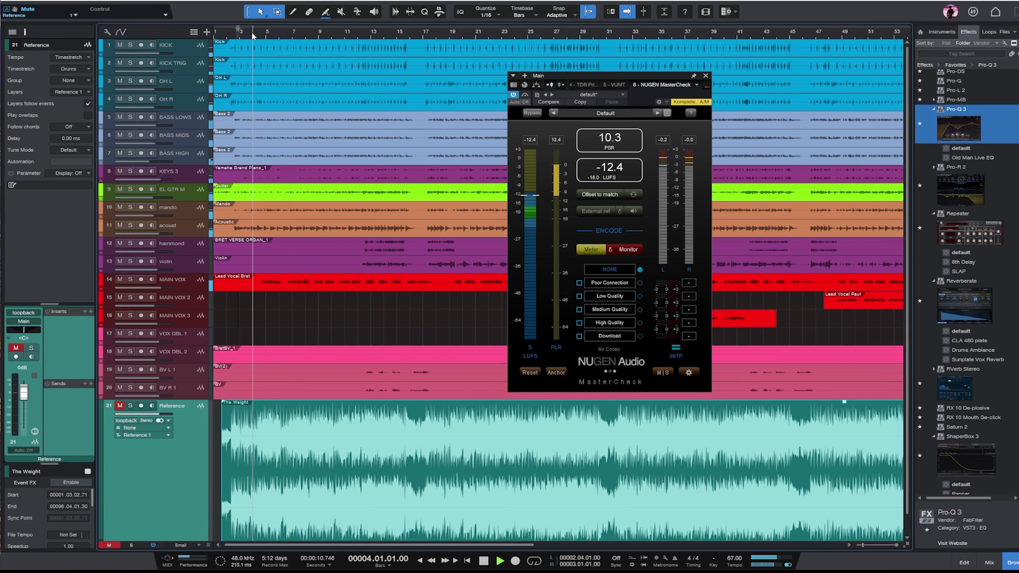
click(641, 177)
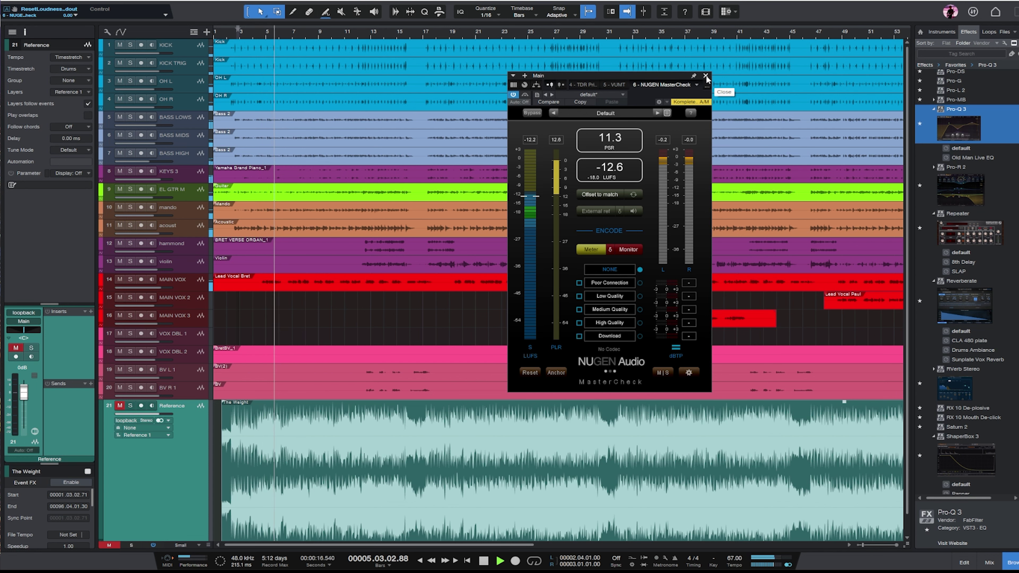
click(130, 406)
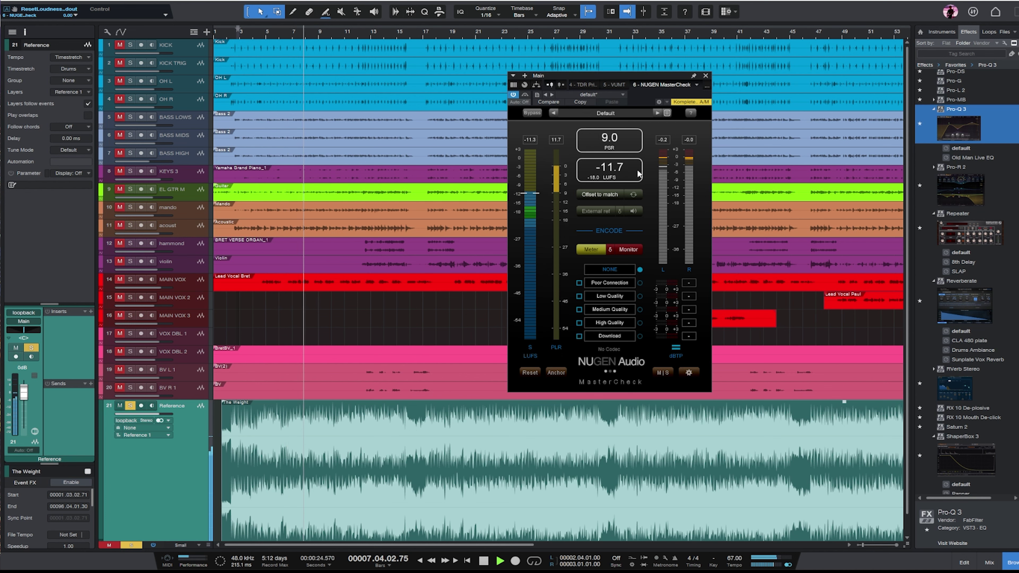
click(120, 406)
click(617, 170)
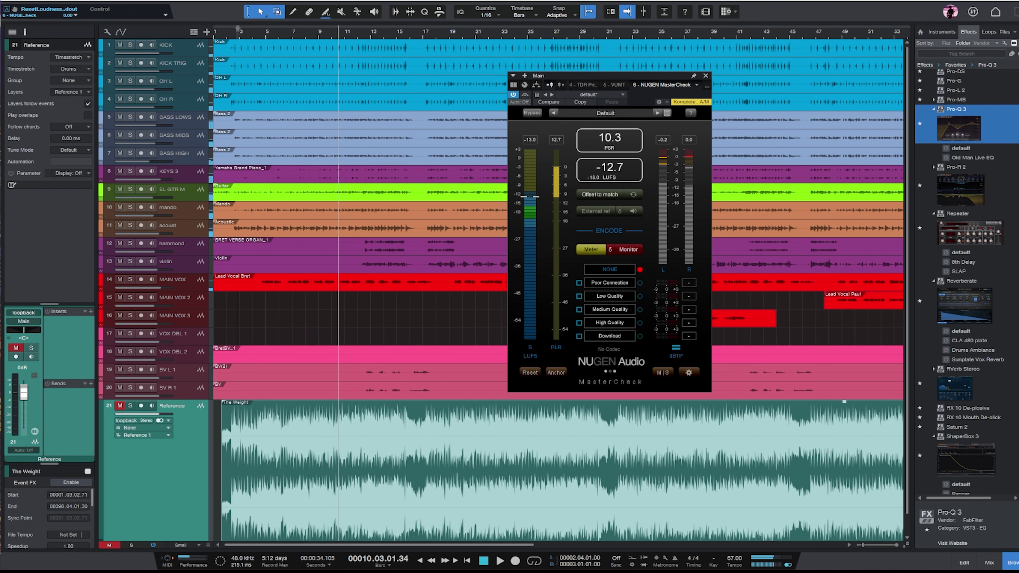
- Lower the Limitless threshold on the MASTER BUS, resume playback and close the plug-in
key(F3)
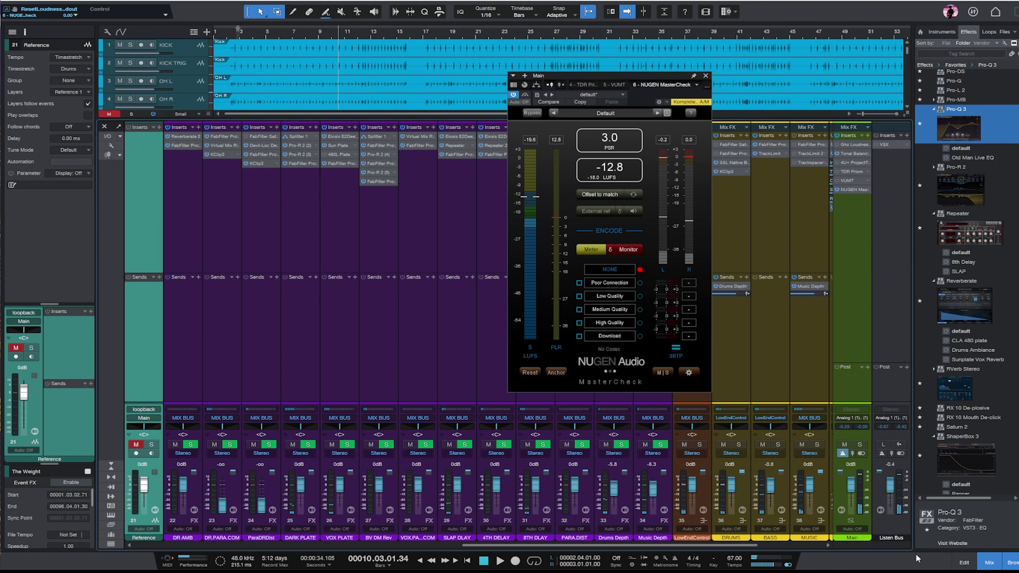
drag(742, 546, 878, 551)
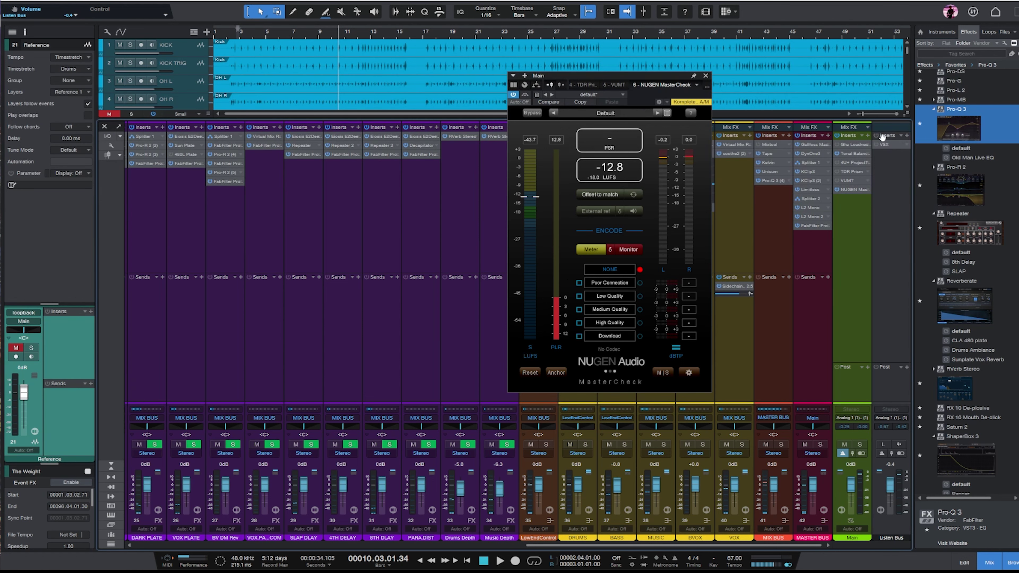
click(814, 187)
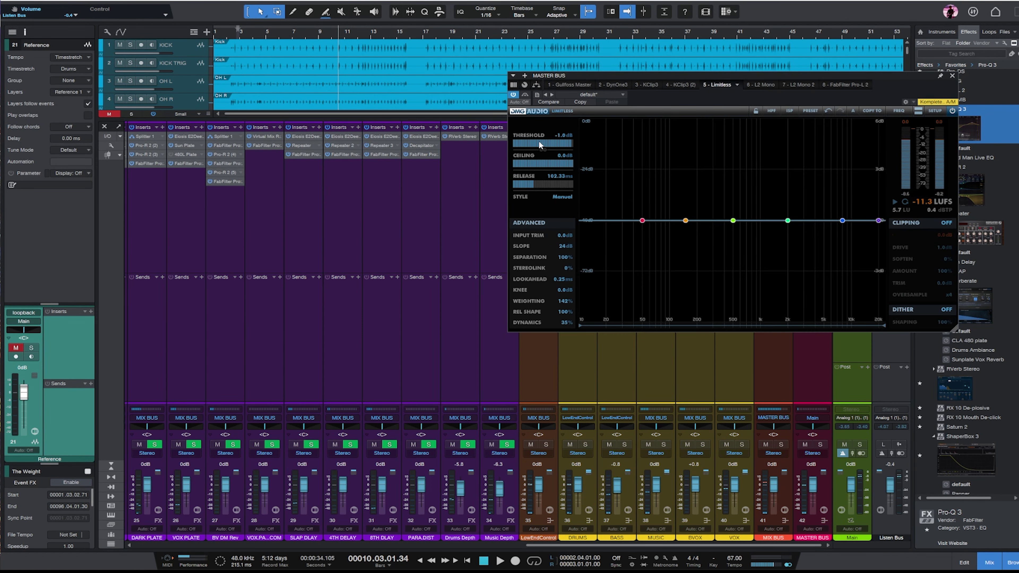
scroll(539, 141, down, 5)
key(space)
click(952, 76)
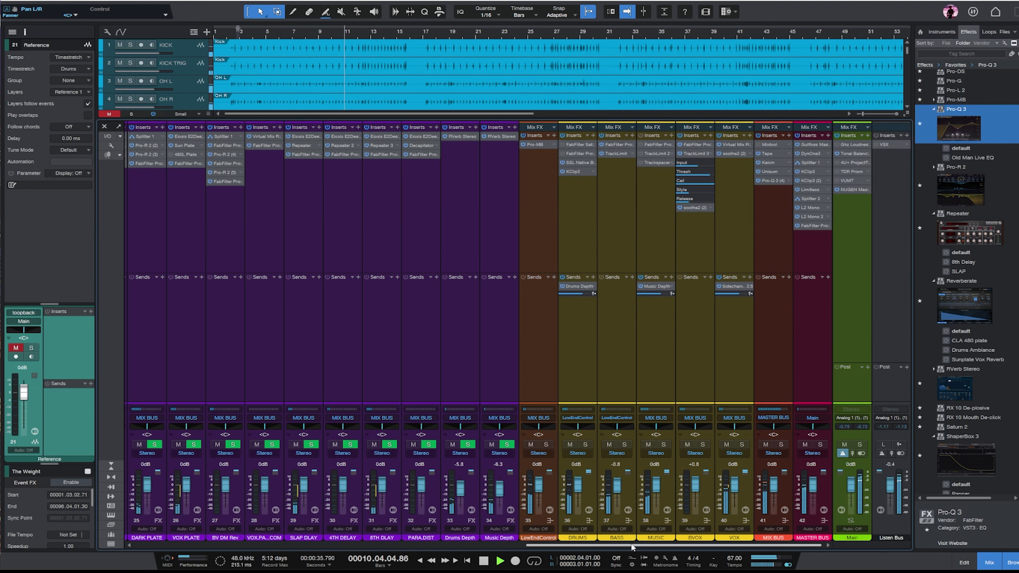
- Compare the full mix with the Reference between bars 11 and 19 by alternately soloing and muting the Reference channel in the mixer
drag(632, 545, 397, 549)
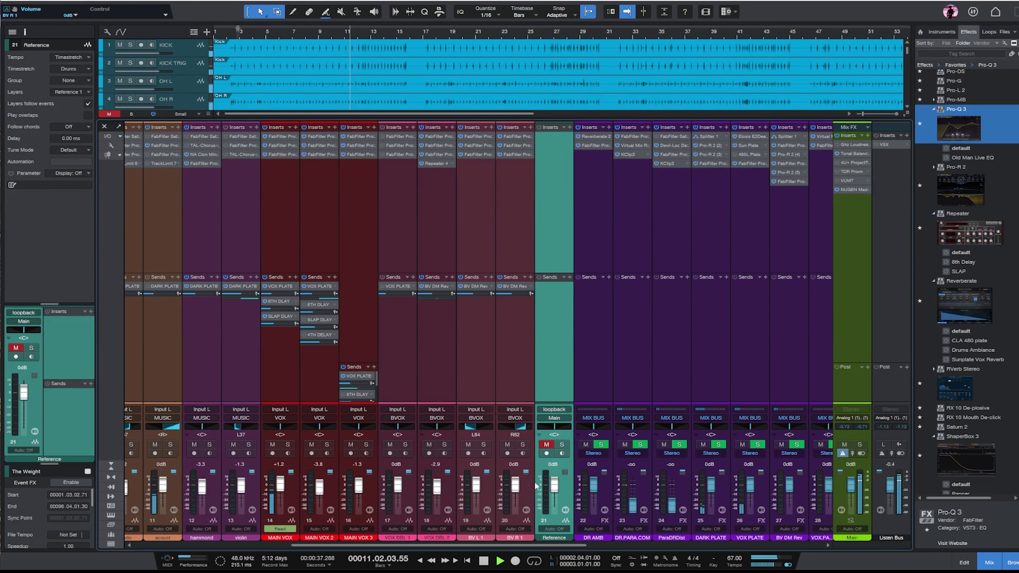
click(562, 444)
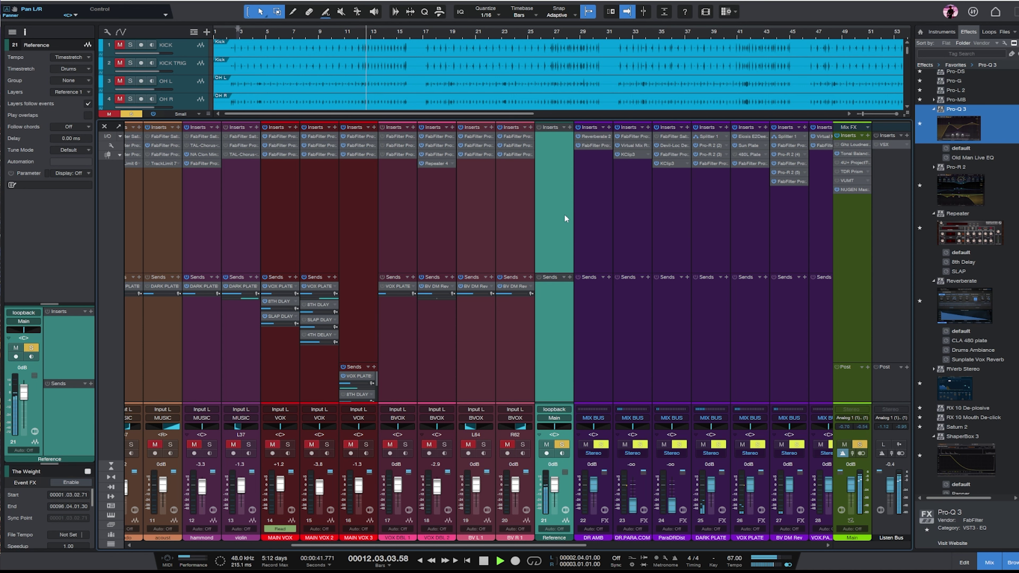
click(561, 444)
click(547, 444)
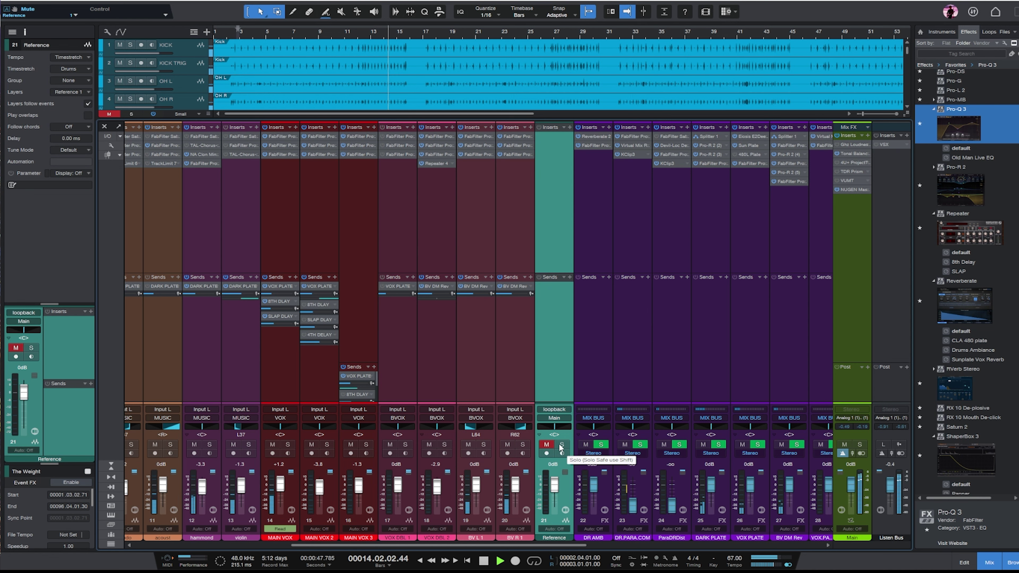
click(561, 446)
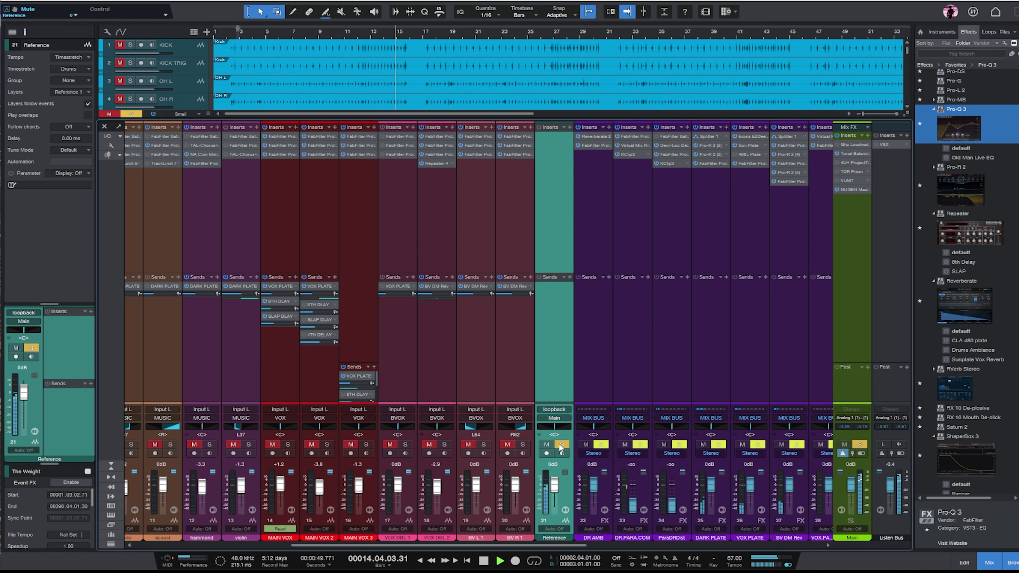
click(548, 445)
click(548, 445)
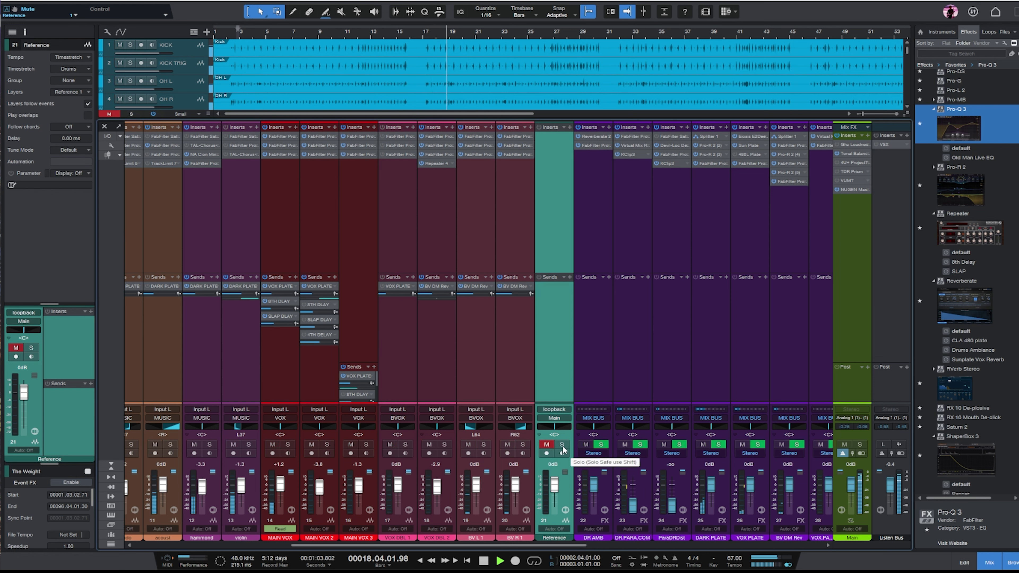
click(562, 445)
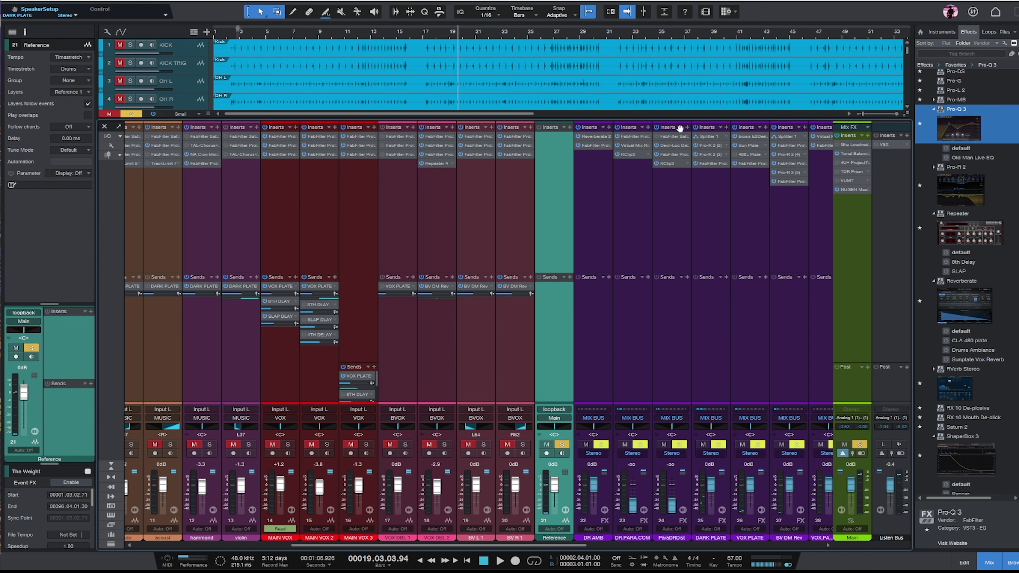
- Turn off the Pro-Q 3 high-shelf cut on the MIX BUS and close its window
drag(579, 545, 831, 543)
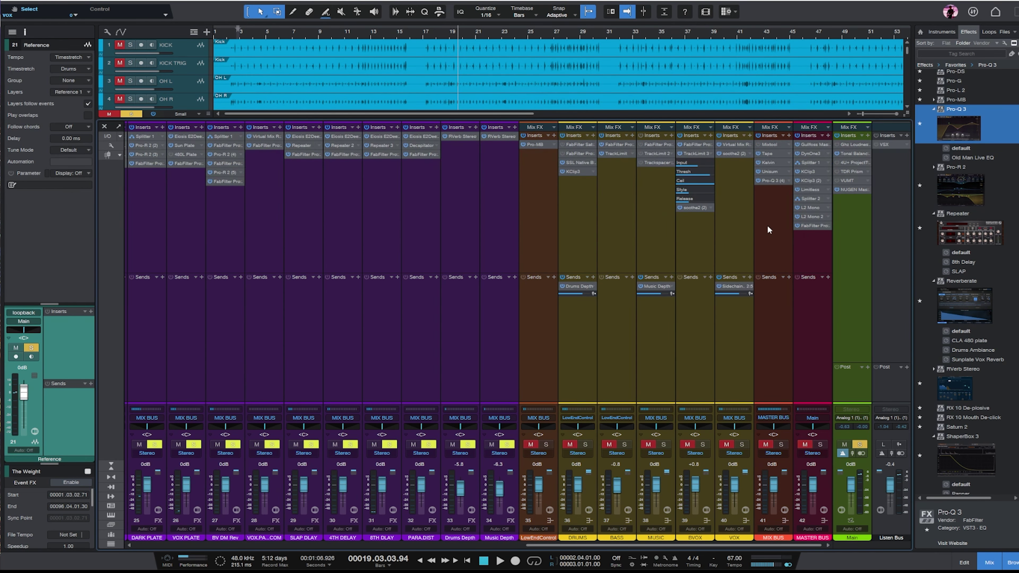
click(768, 212)
click(770, 180)
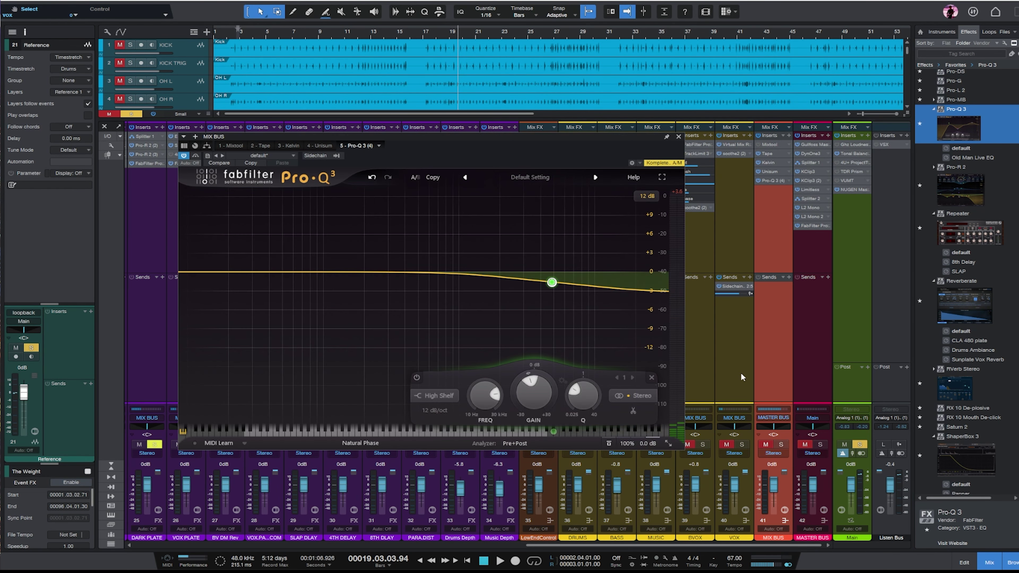
mouse_move(553, 284)
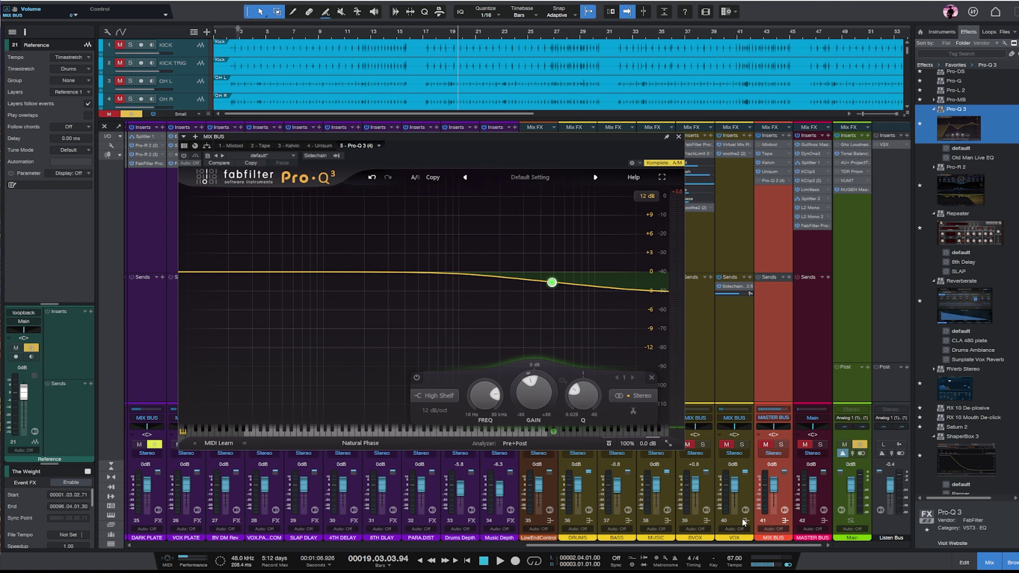
click(678, 136)
- Resume playback from bar 19 and compare the mix with the Reference again, ending on the full mix with the Reference muted
key(w)
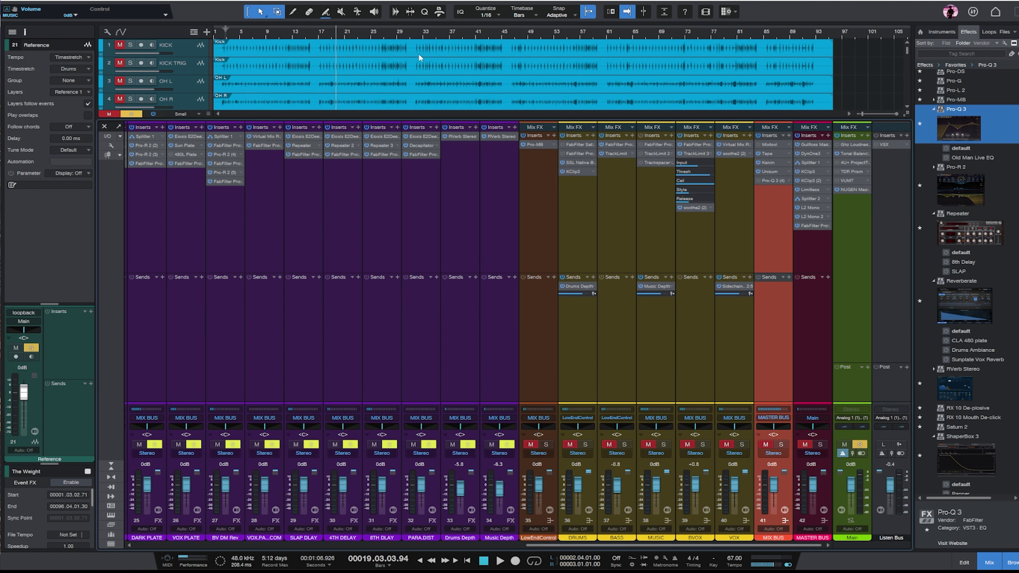
scroll(526, 471, left, 10)
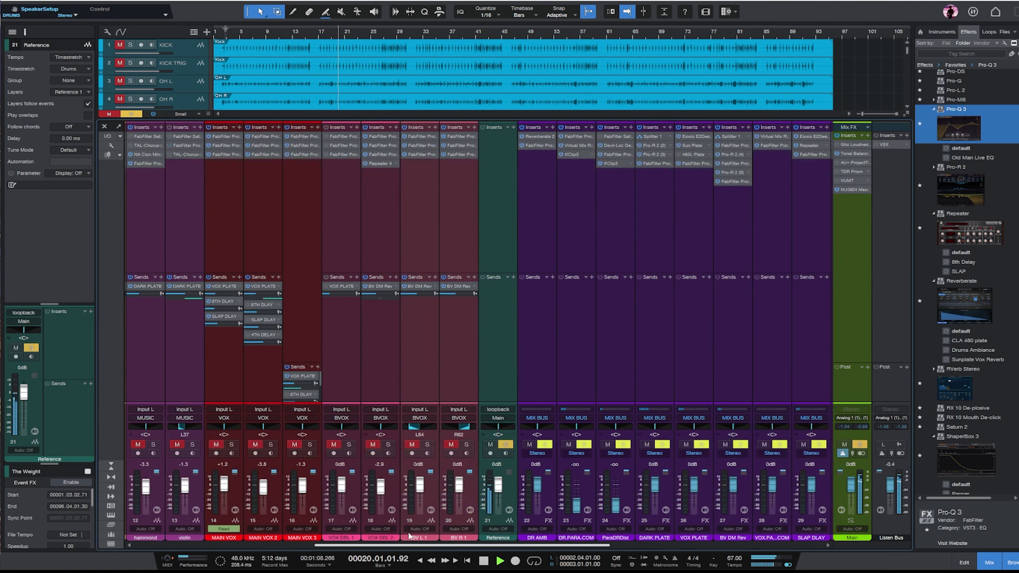
click(521, 444)
click(505, 445)
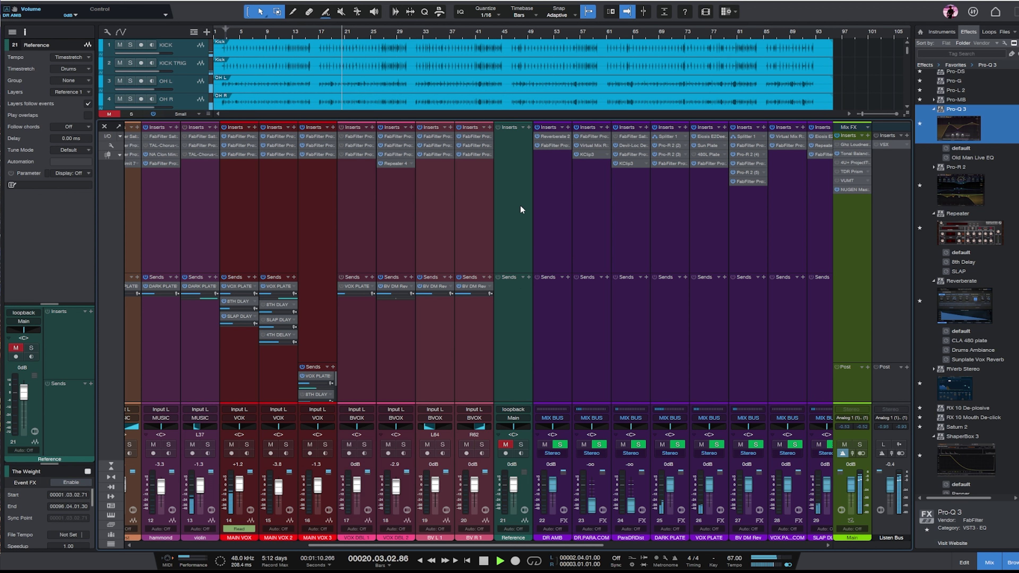
click(521, 445)
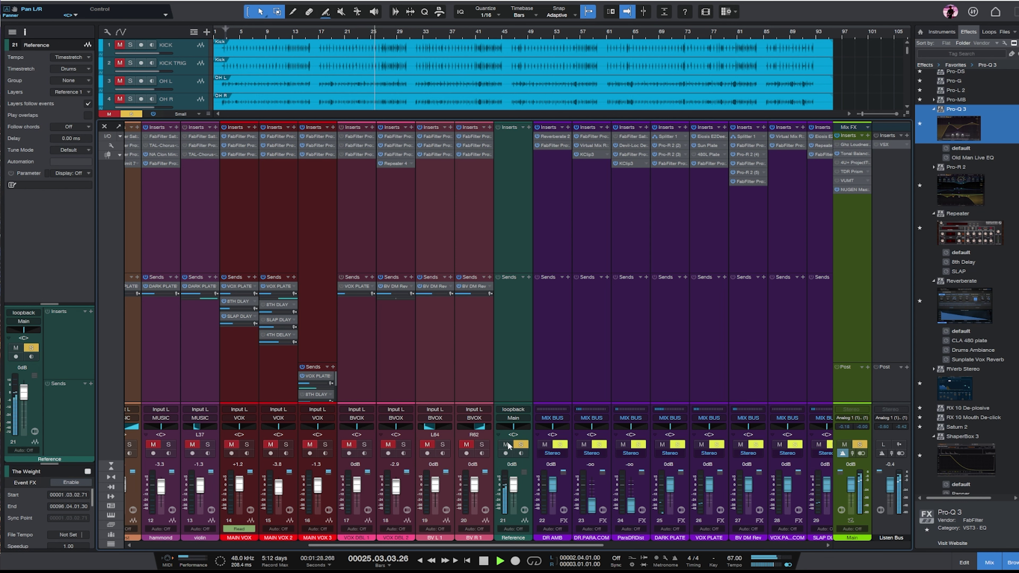
click(505, 444)
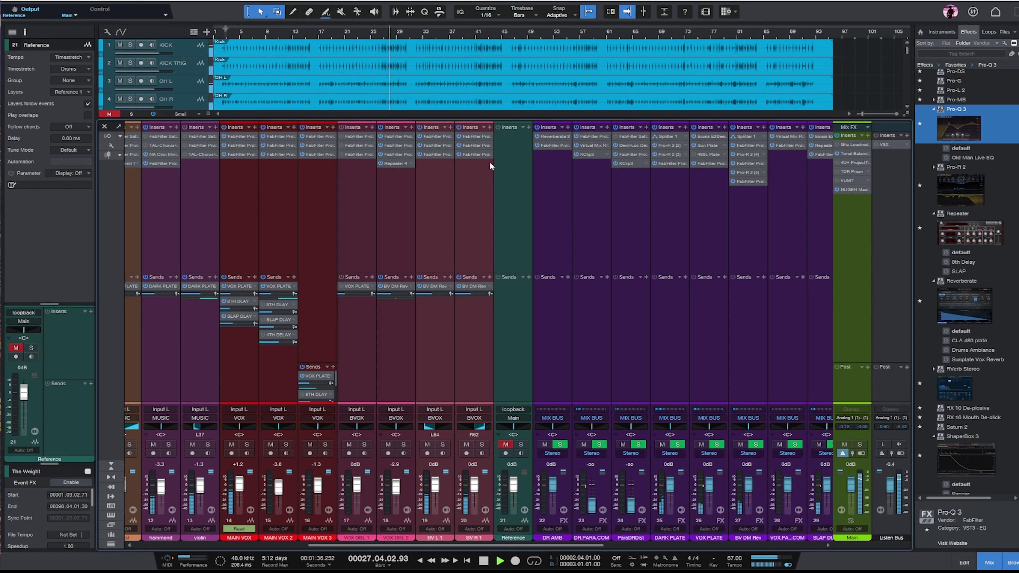
- Replay the passage around bar 28 with the Reference soloed and with the full mix
click(384, 32)
click(520, 444)
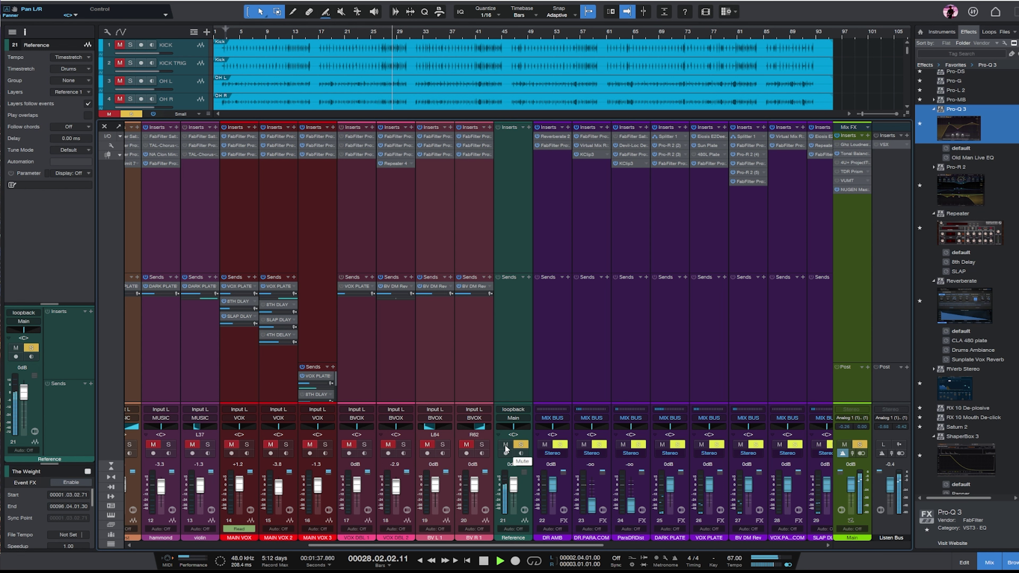
click(385, 36)
click(505, 445)
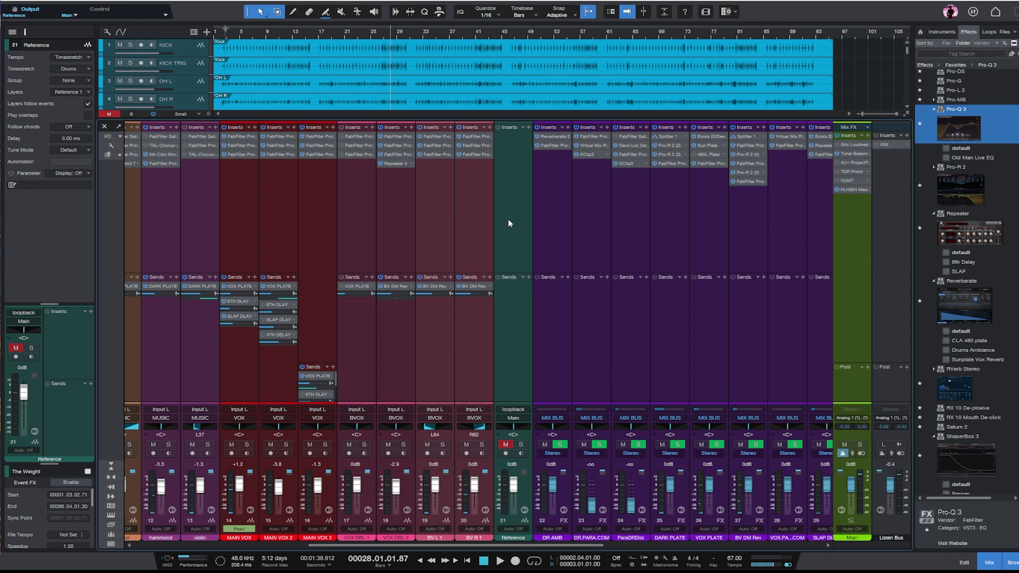
- Return to the full arrangement view, solo the Reference track and play it briefly from bar 28
key(F3)
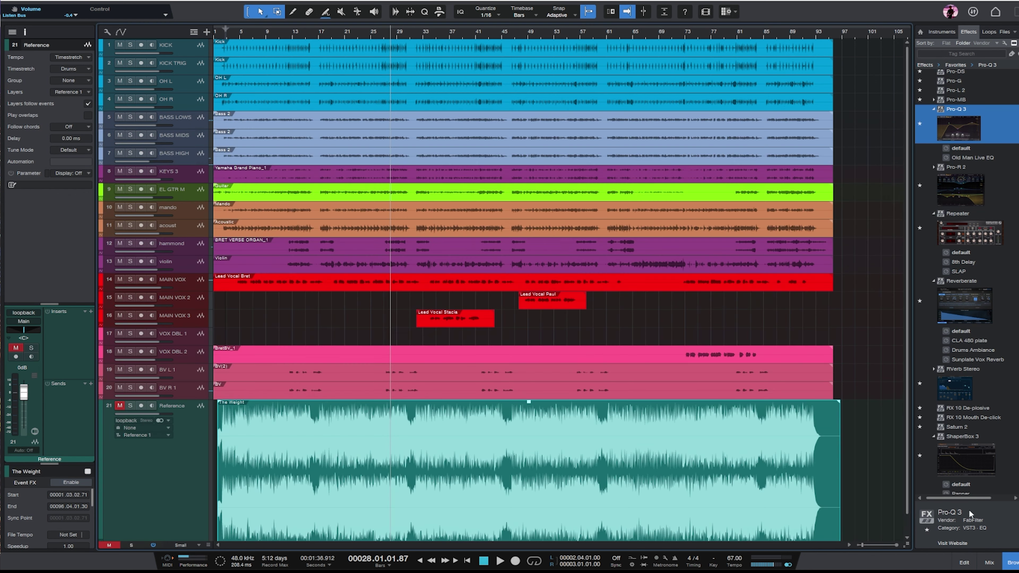
scroll(524, 257, down, 1)
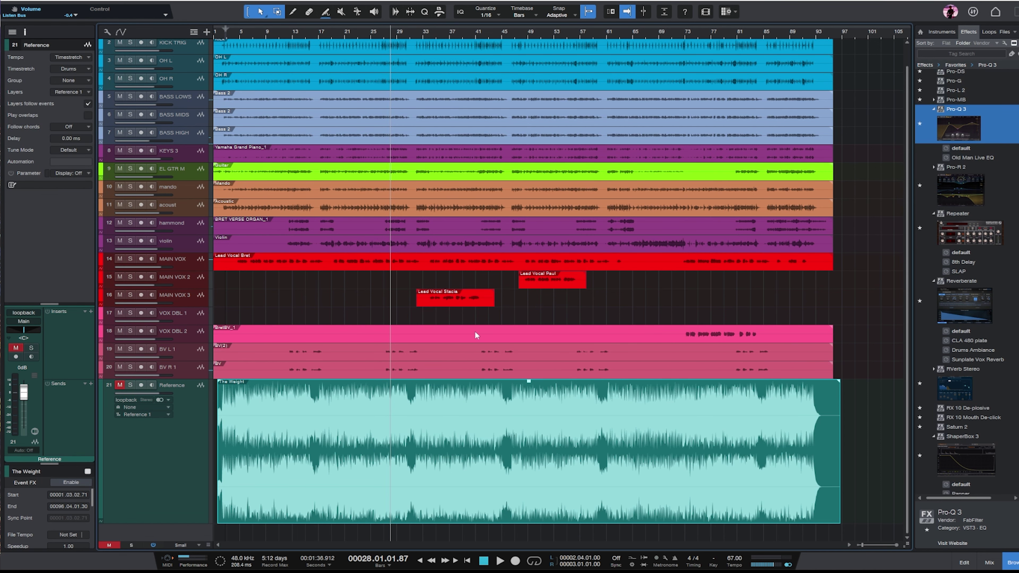
scroll(463, 339, up, 1)
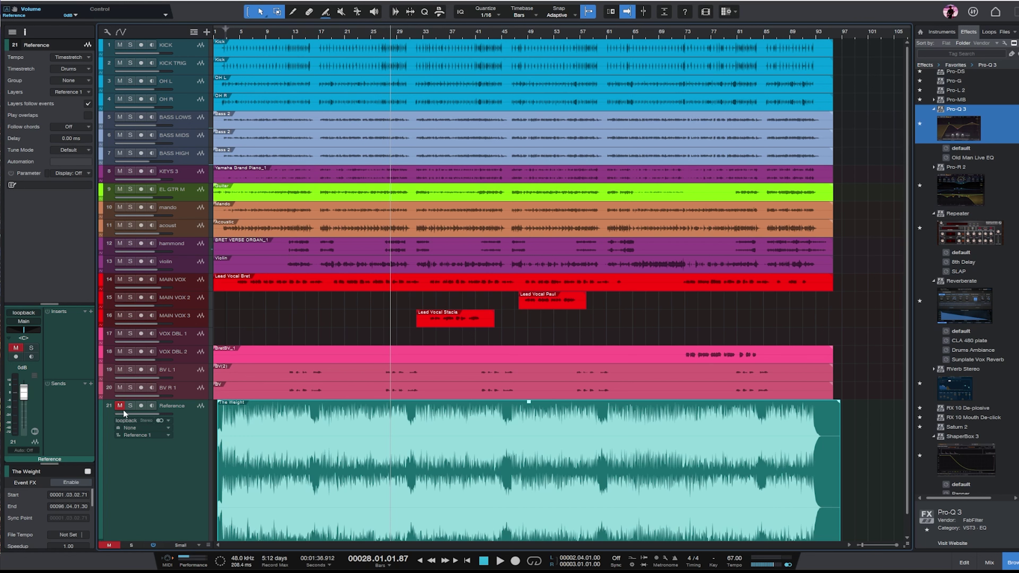
click(130, 406)
key(space)
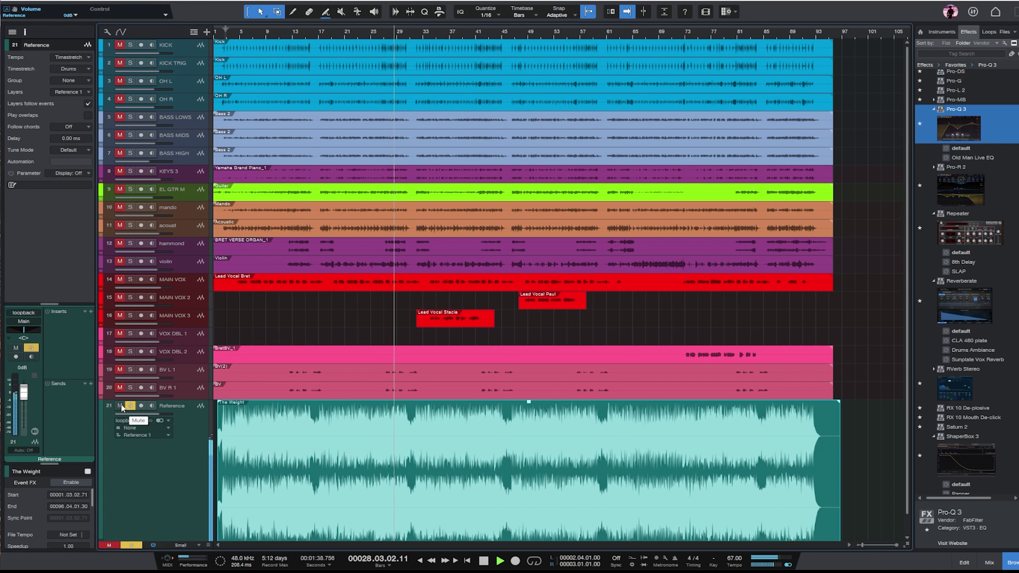
key(space)
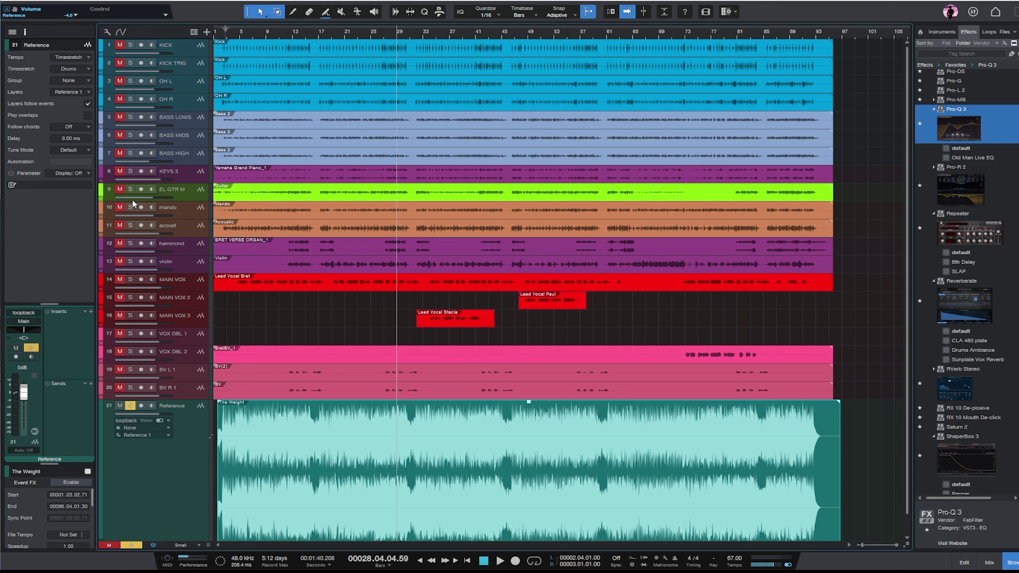
- Pan the KEYS 3 channel hard left and move the EL GTR M channel's pan to L1
click(192, 192)
click(164, 176)
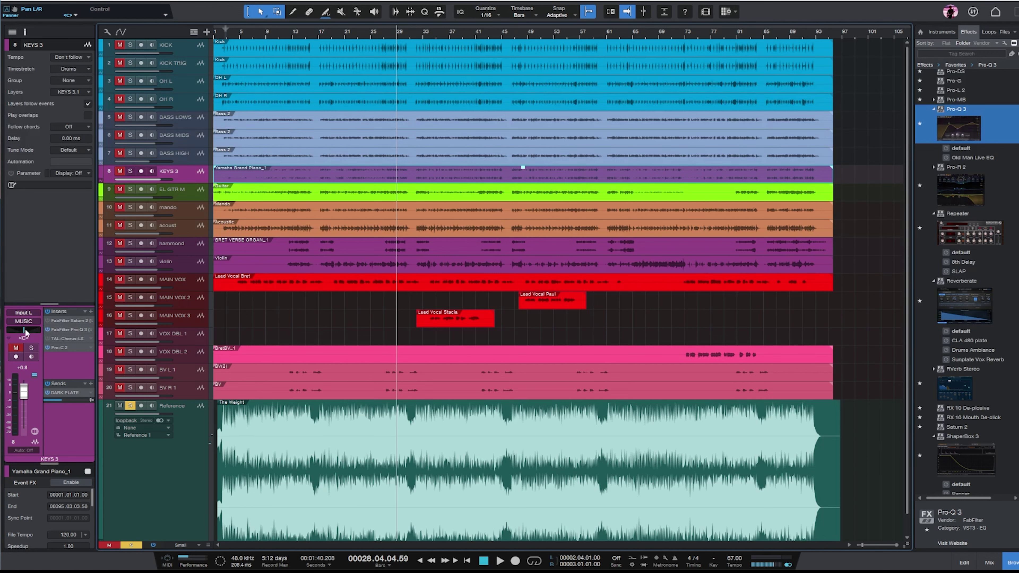
drag(25, 332, 8, 332)
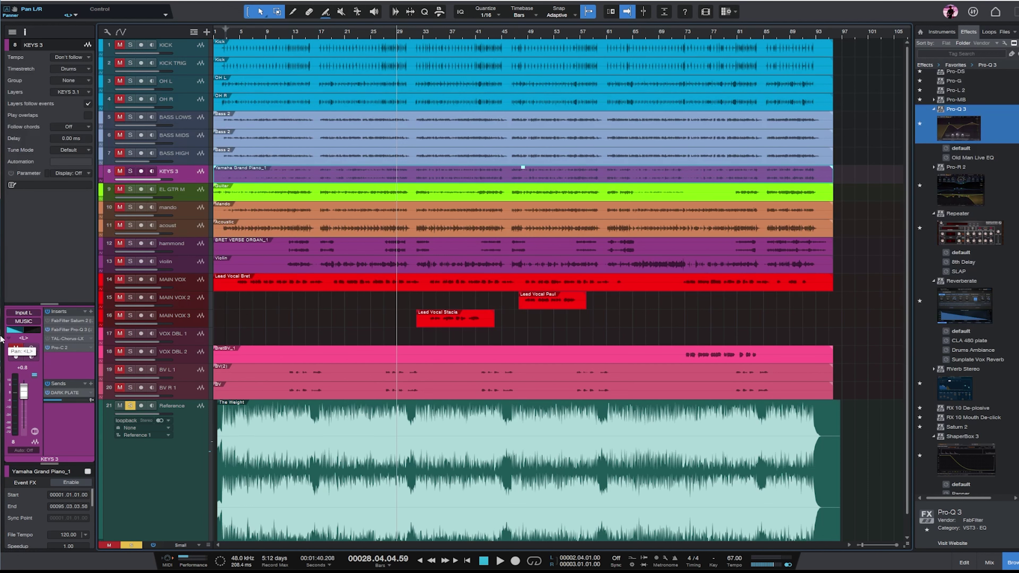
click(190, 196)
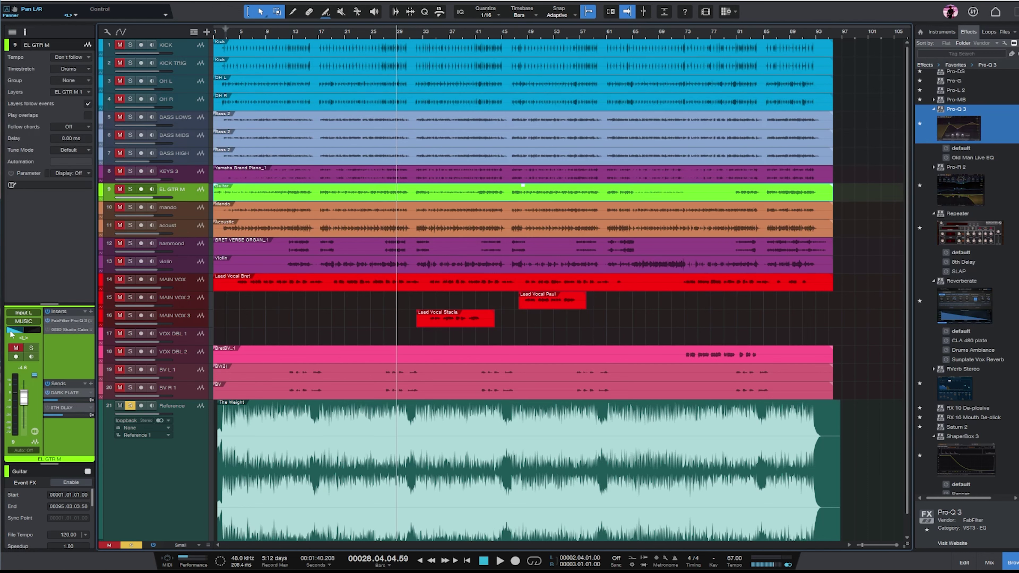
drag(12, 334, 22, 333)
- Play from bar 28 and compare the full mix with the soloed Reference, ending on the full mix
click(388, 36)
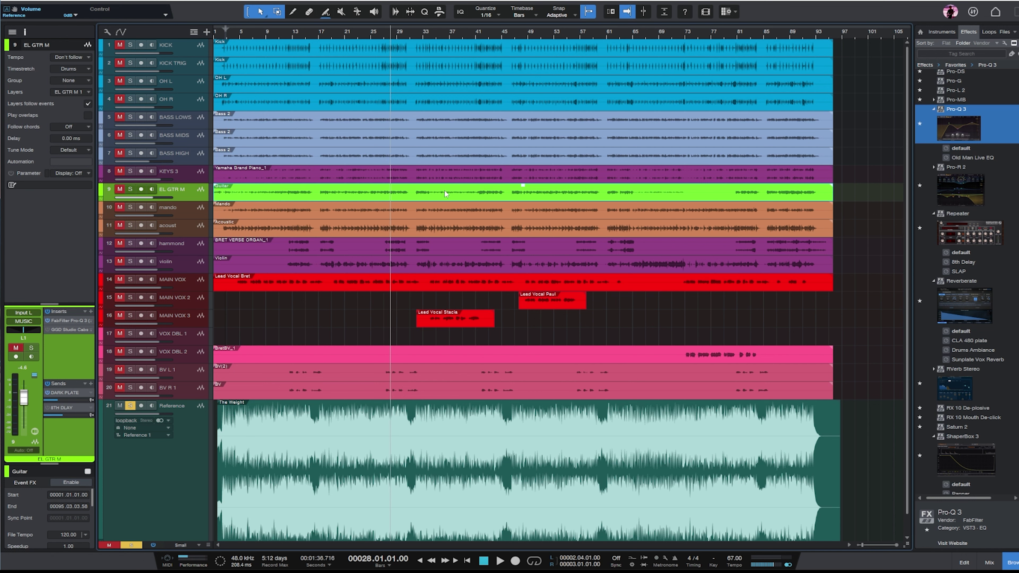
click(130, 406)
click(120, 406)
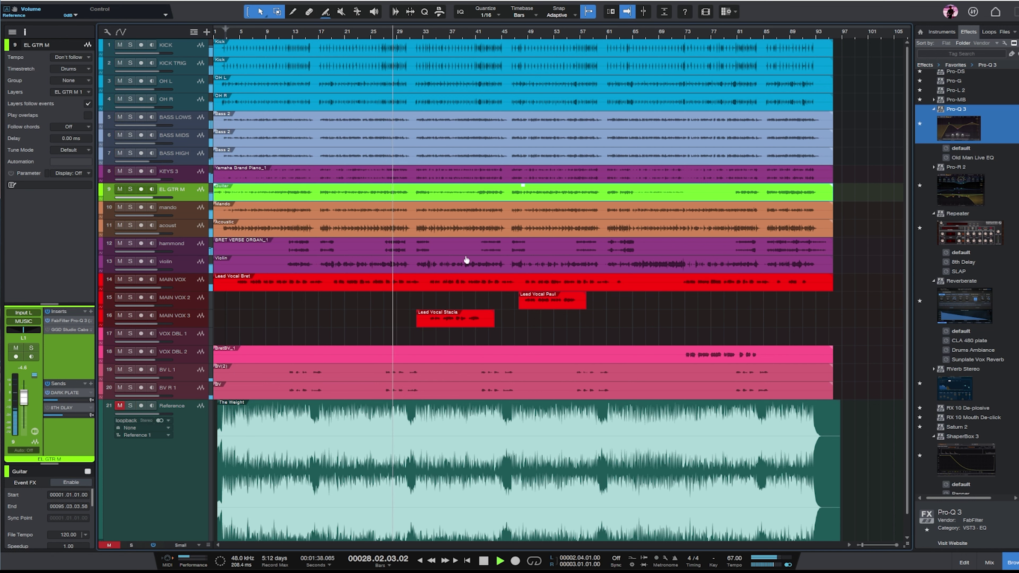
click(130, 406)
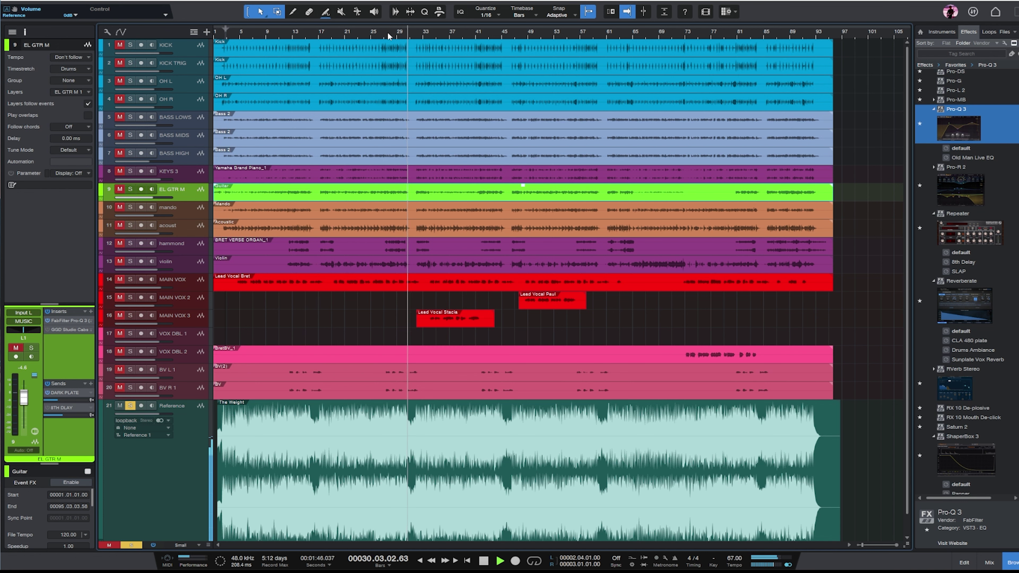
key(space)
key(space)
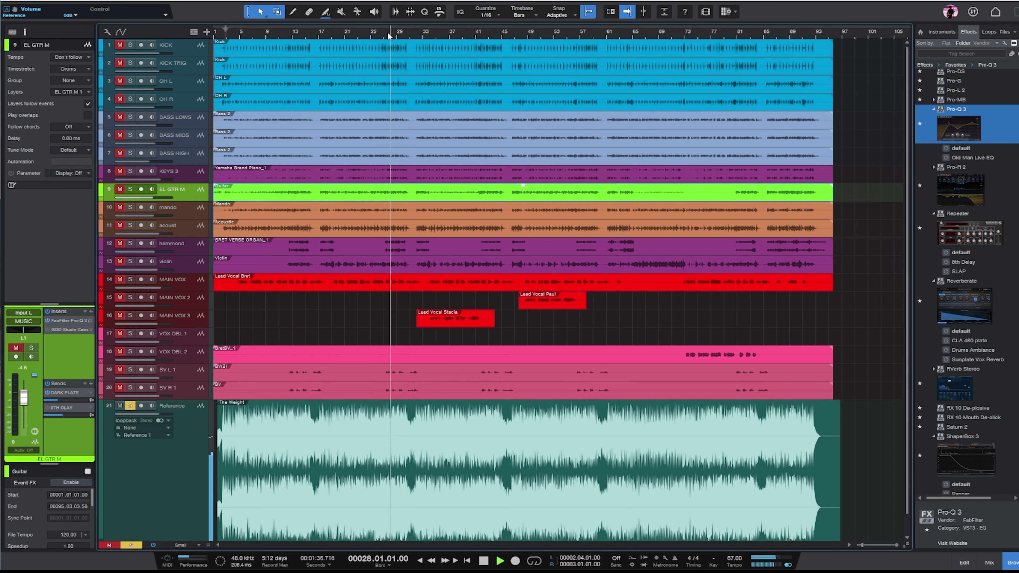
click(119, 405)
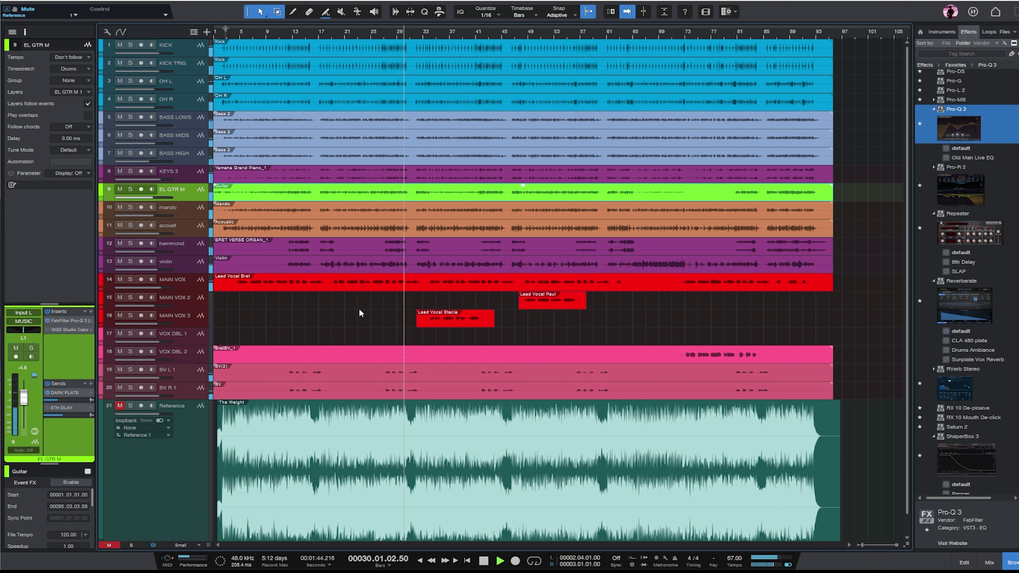
- Remove the empty VOX DBL 1 track and trim the VOX DBL 2 event to span bars 72 to 85
click(182, 337)
key(shift+t)
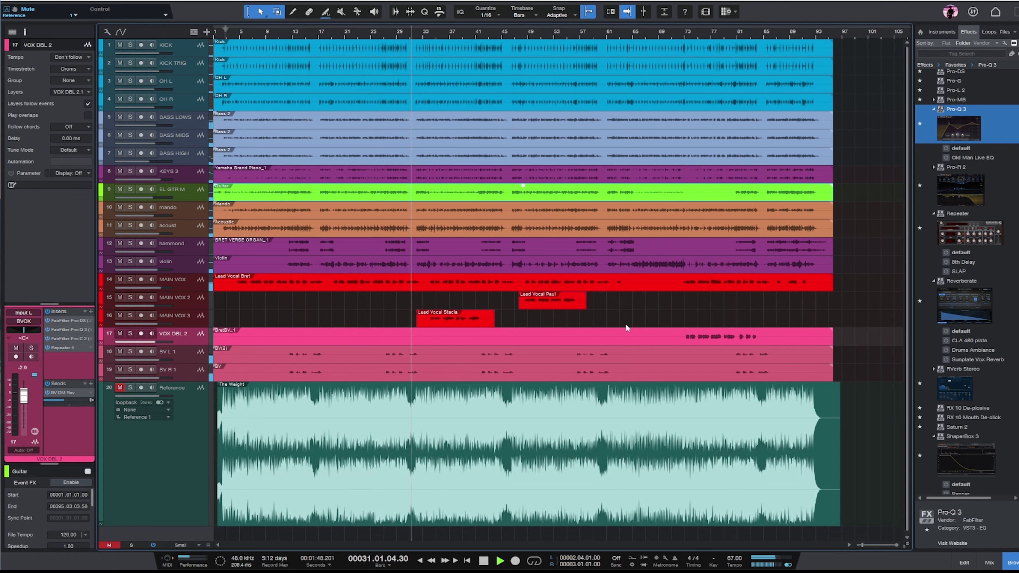
drag(215, 339, 682, 352)
drag(823, 336, 763, 337)
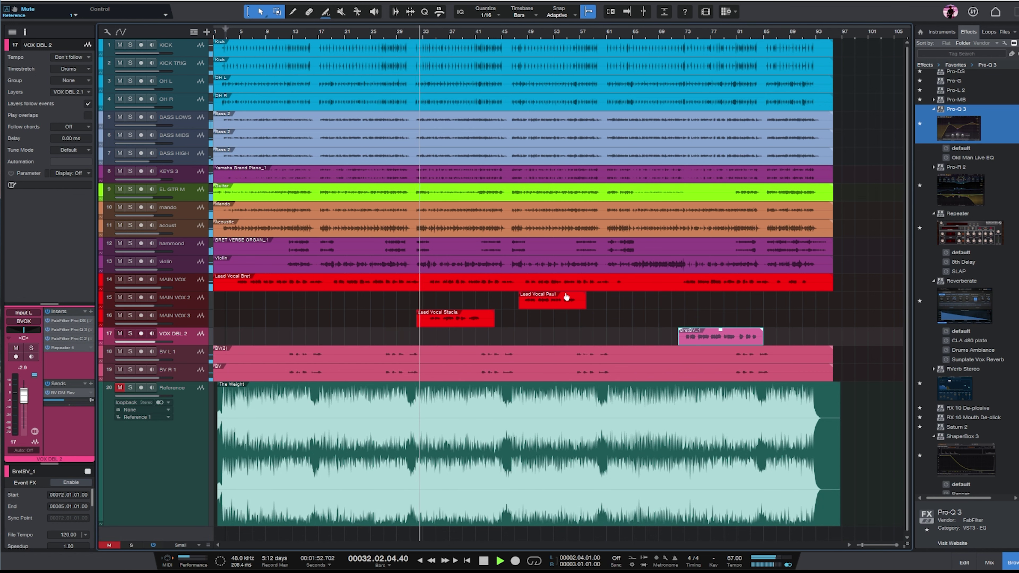
- Listen to the soloed Reference for a moment, stop playback and place the playhead at bar 32
click(130, 387)
click(119, 387)
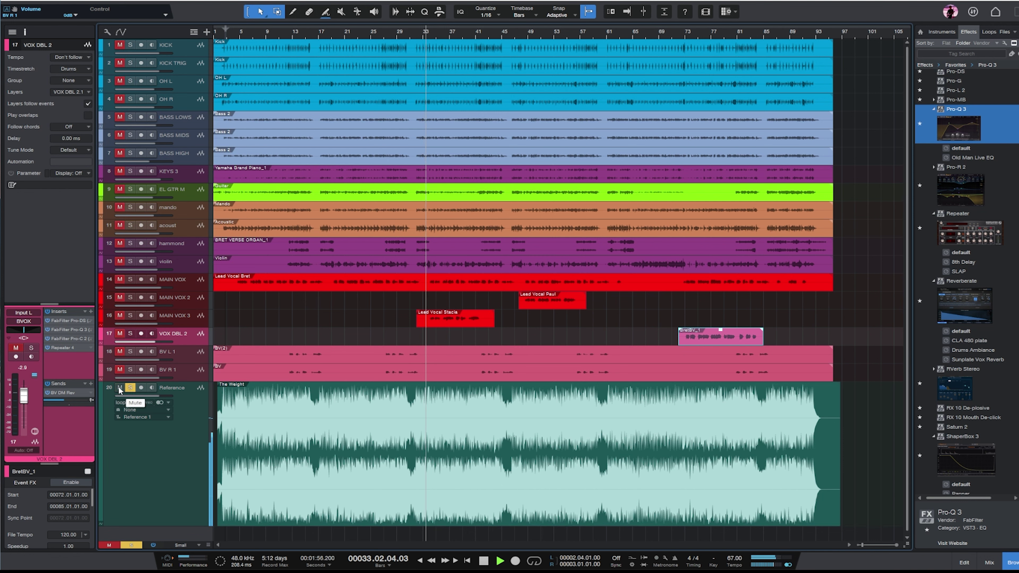
key(space)
key(f)
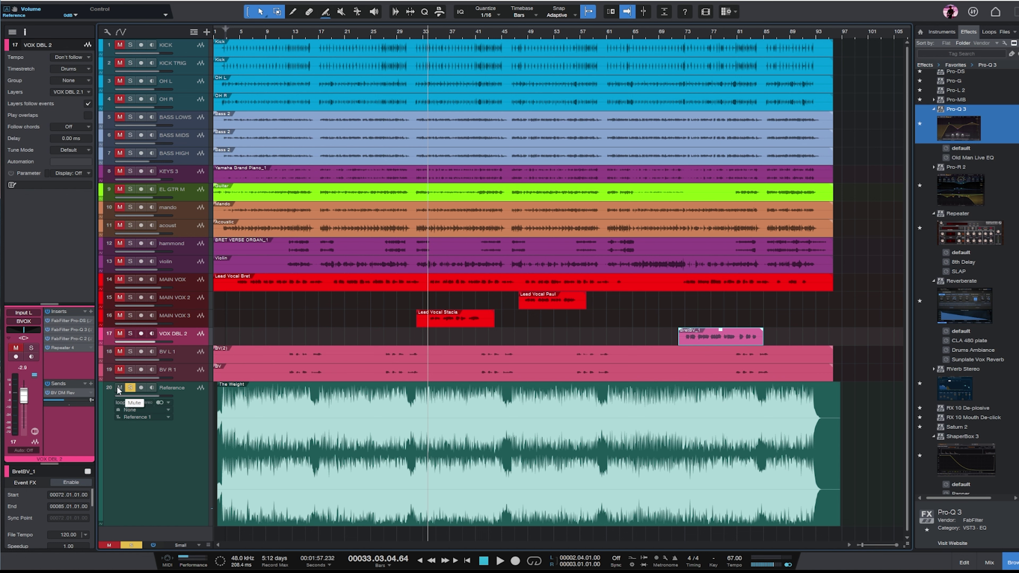
click(416, 34)
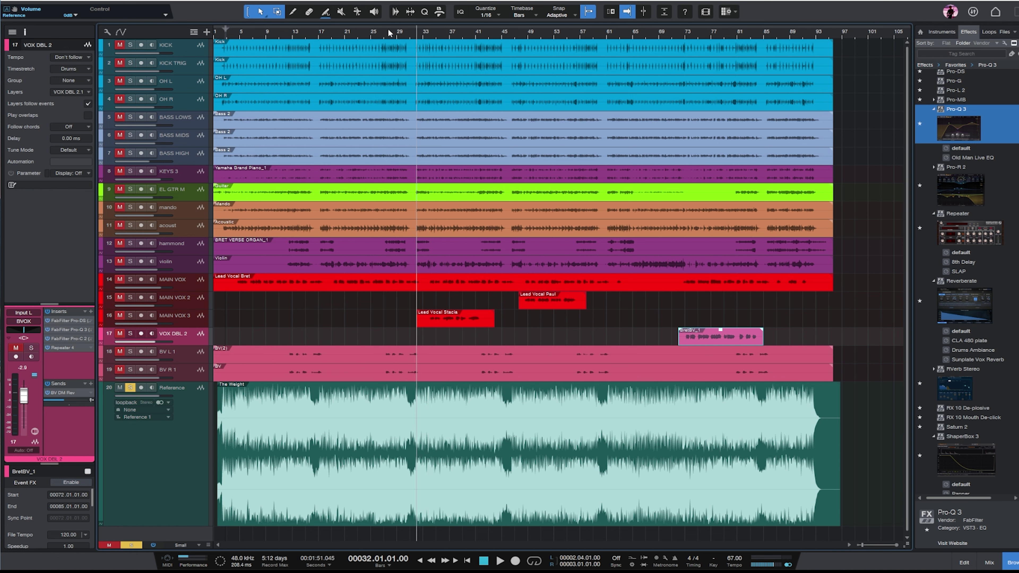
- Review the high-frequency boost in the OH L track's Pro-Q 3 and close its window
click(173, 83)
click(66, 319)
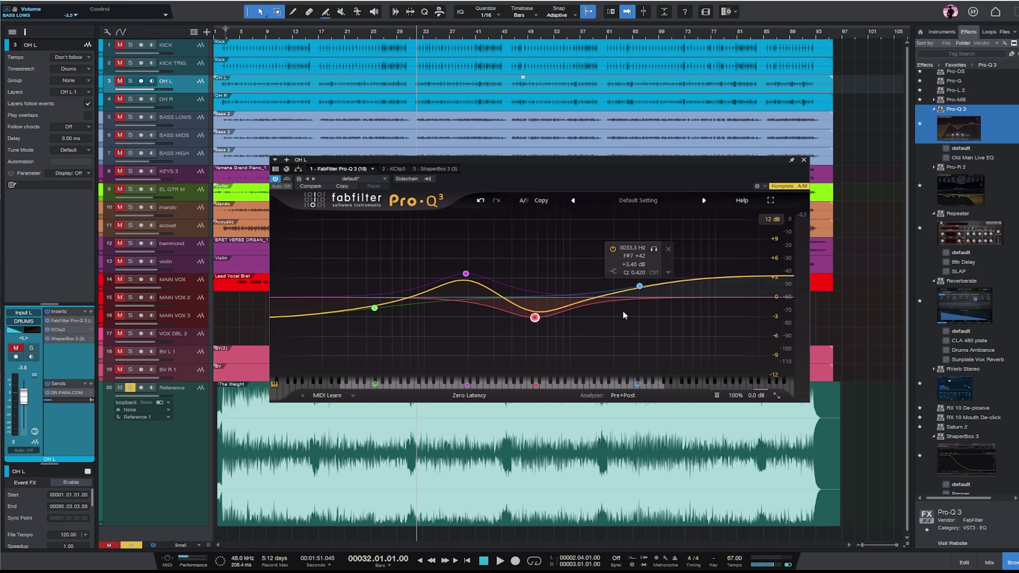
mouse_move(640, 287)
mouse_down()
mouse_move(652, 288)
mouse_move(641, 290)
mouse_up()
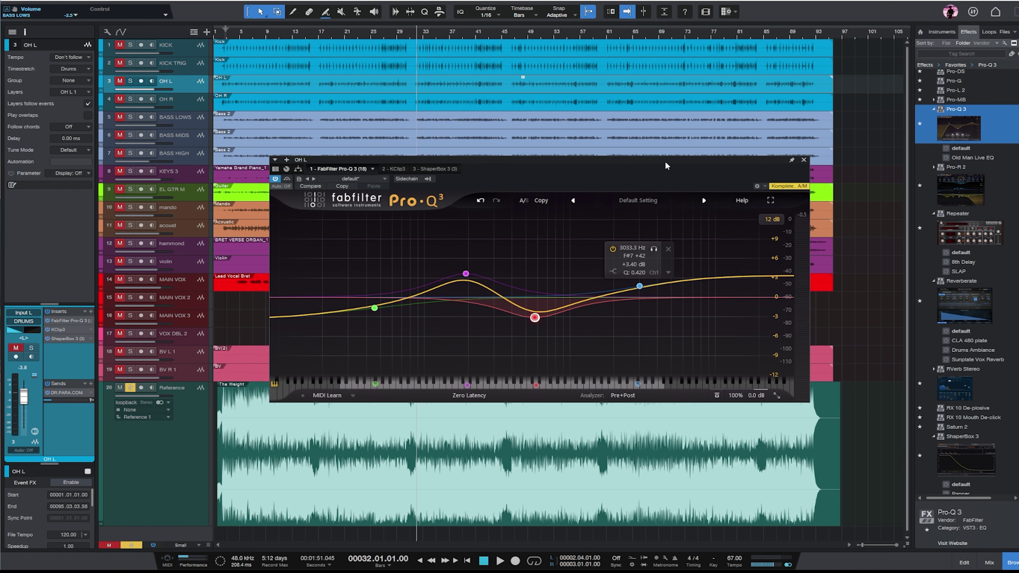
click(803, 160)
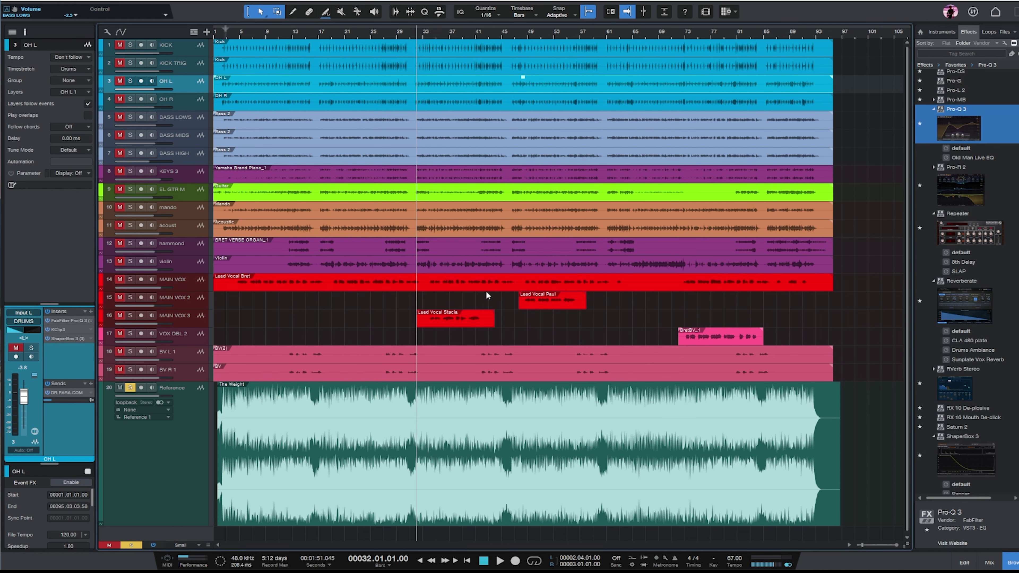
- Compare the soloed Reference with the full mix in the passage from bar 32, ending with the Reference muted
click(176, 450)
key(space)
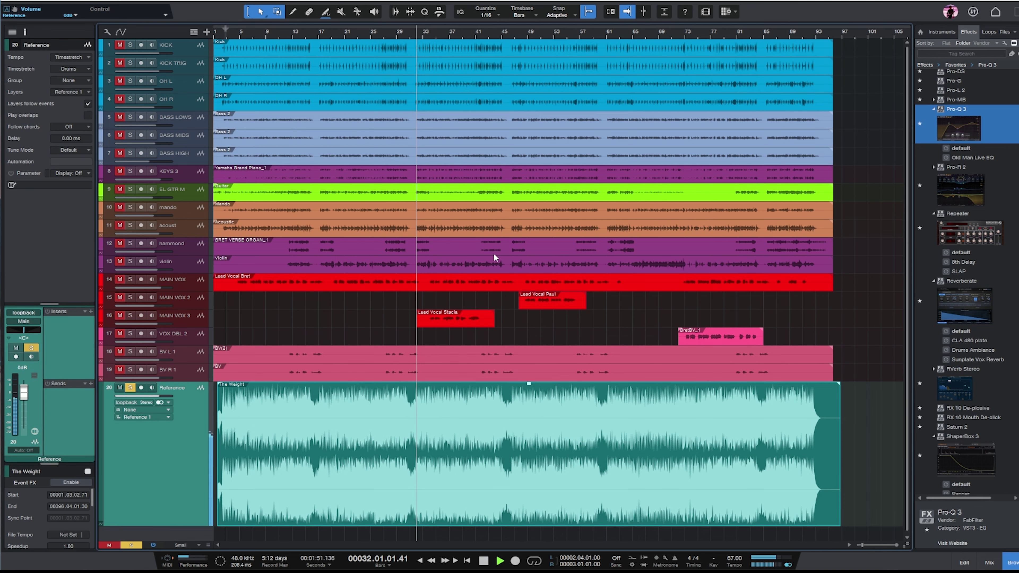
click(120, 388)
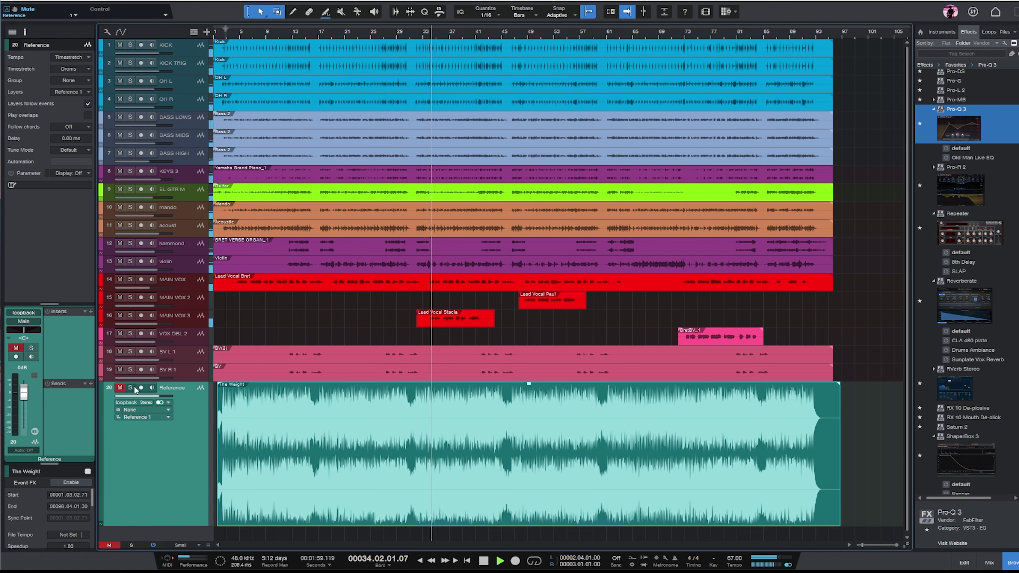
click(416, 31)
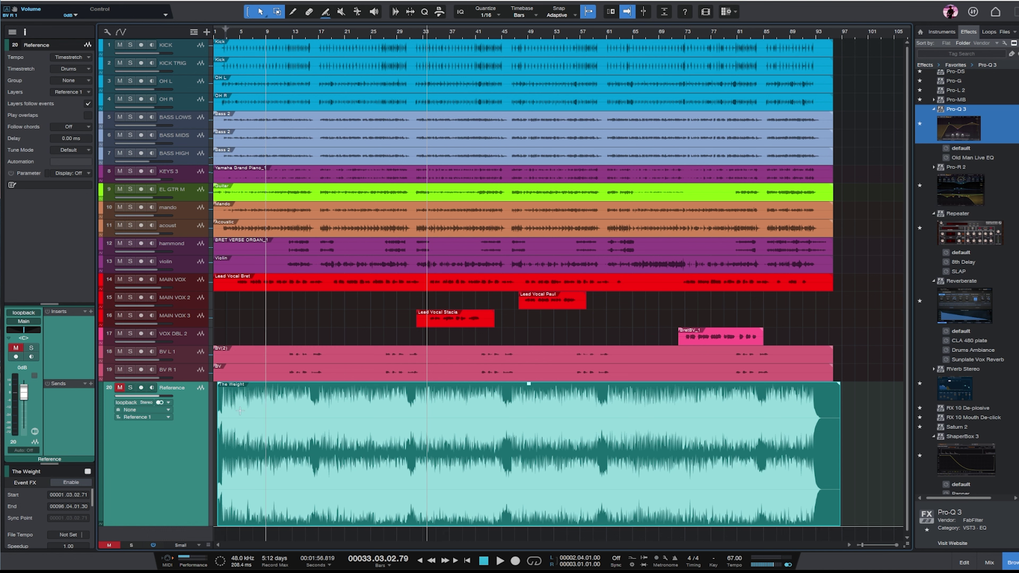
click(132, 387)
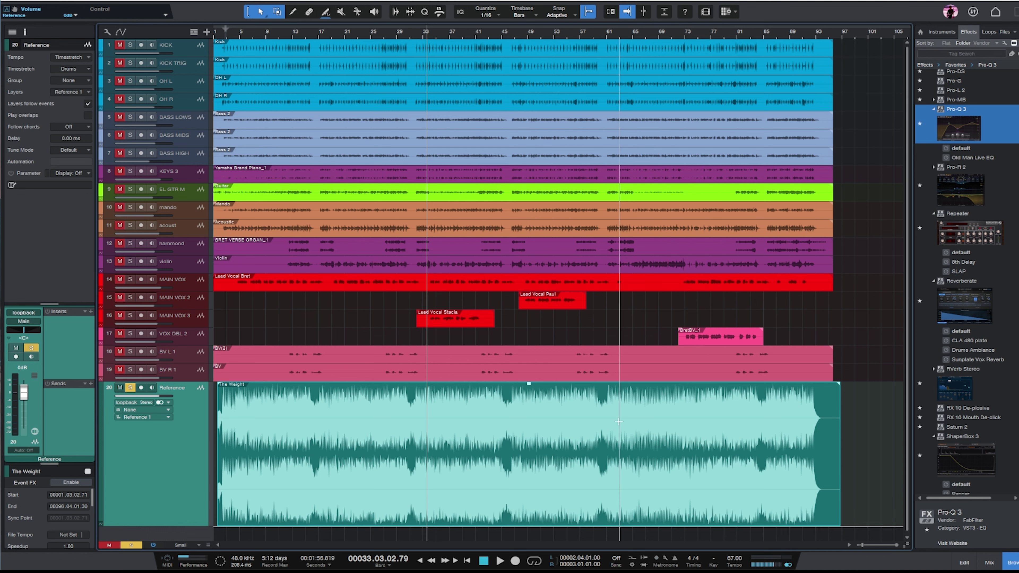
key(space)
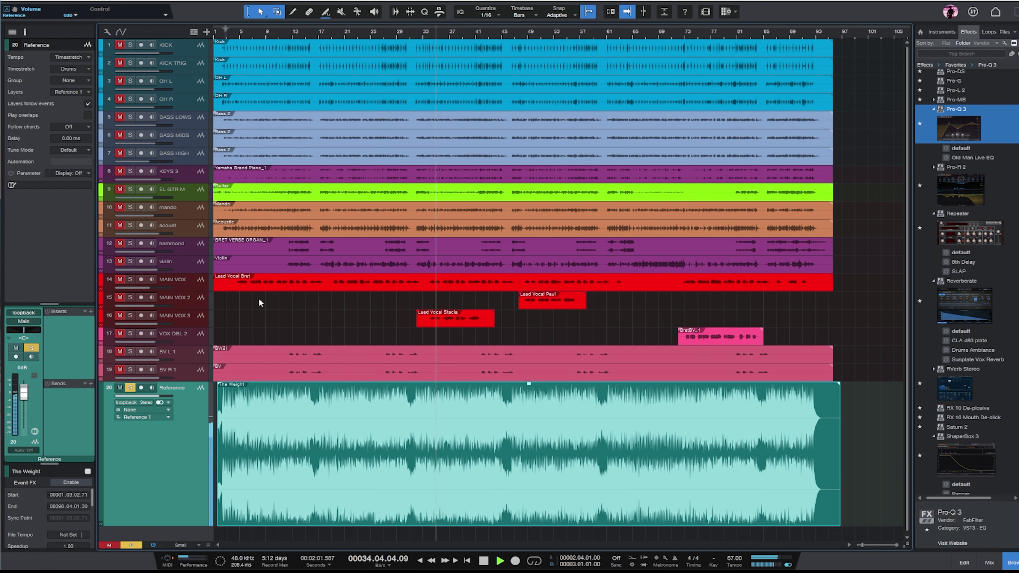
click(120, 387)
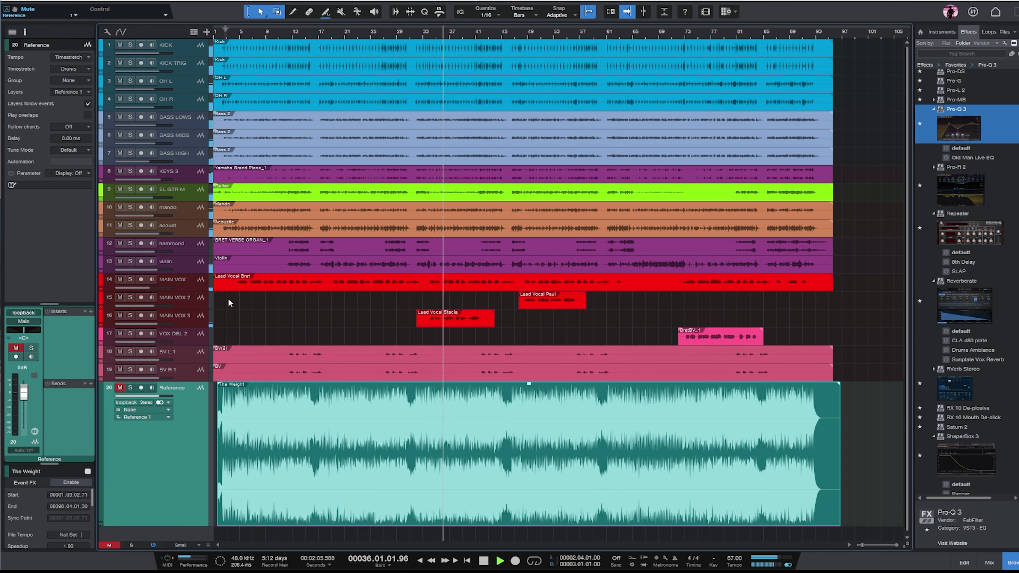
- Set the SLAP DLAY send level to -8.8 dB on MAIN VOX 2 and -9.2 dB on MAIN VOX 3
click(187, 284)
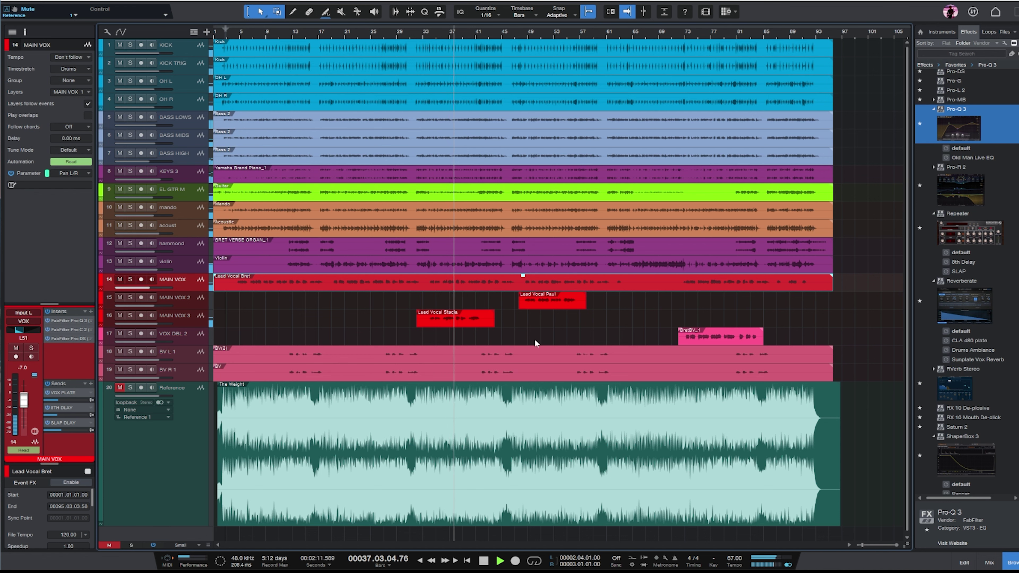
click(200, 317)
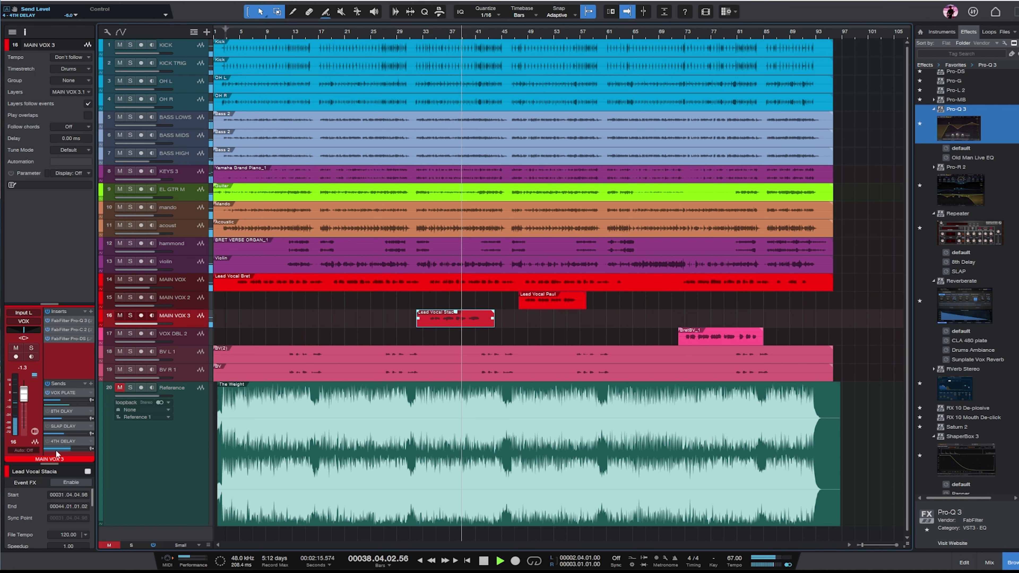
click(47, 427)
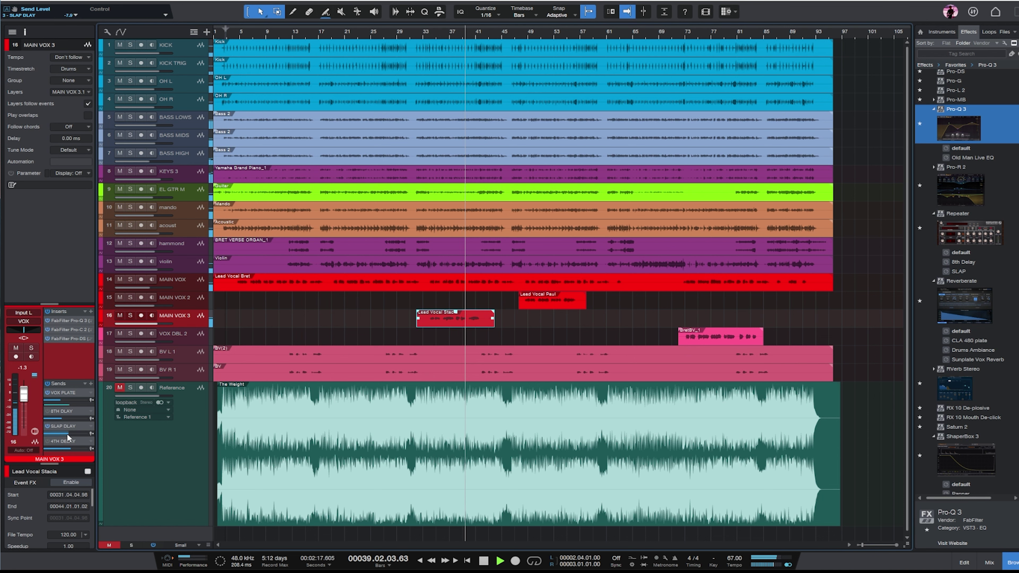
drag(67, 434, 73, 434)
key(Up)
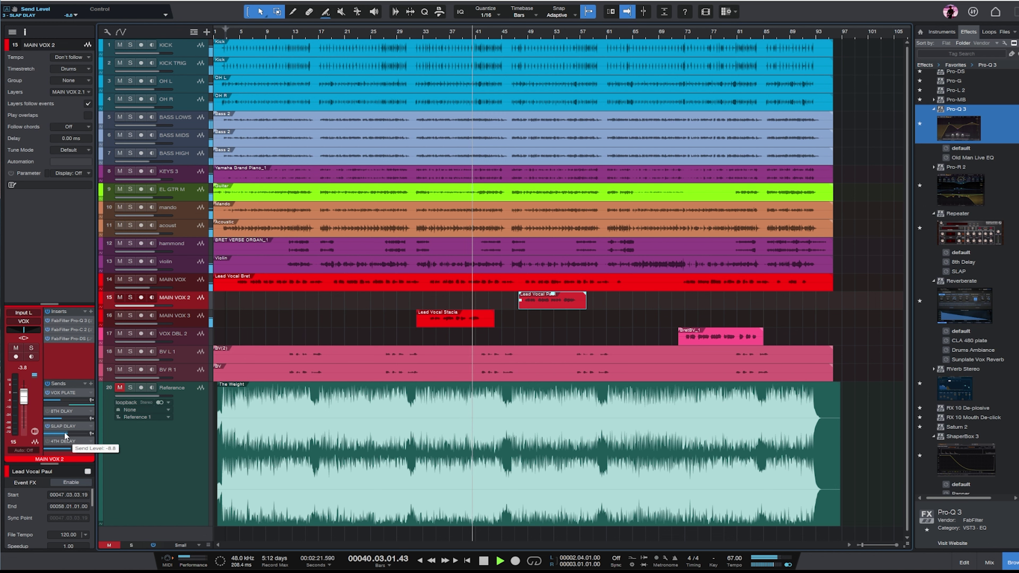
key(Down)
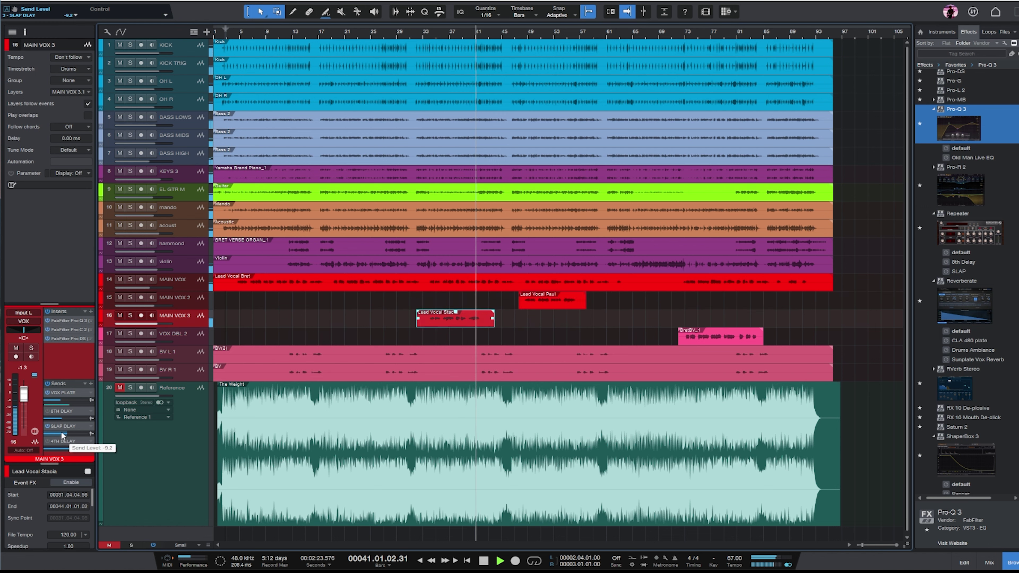
- Move the MAIN VOX pan automation's return to centre earlier, to about bar 42, and play the change back
click(185, 301)
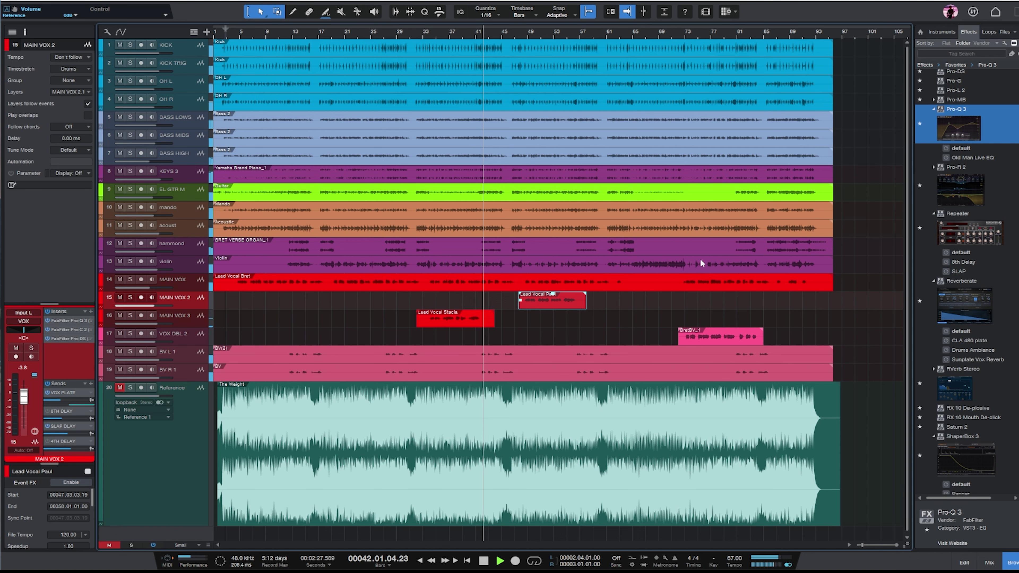
click(174, 283)
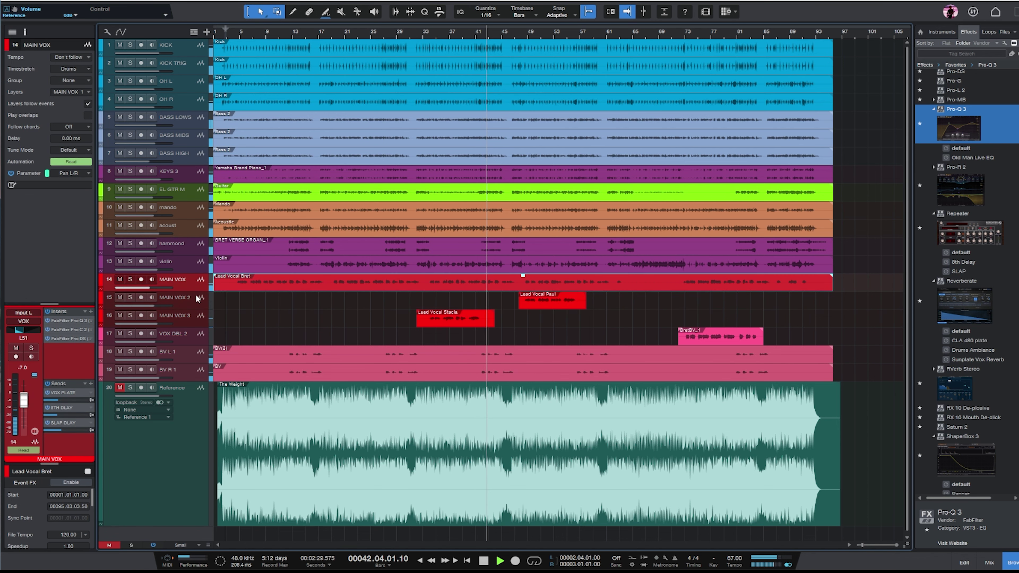
drag(196, 292, 195, 395)
key(e)
key(e)
key(e)
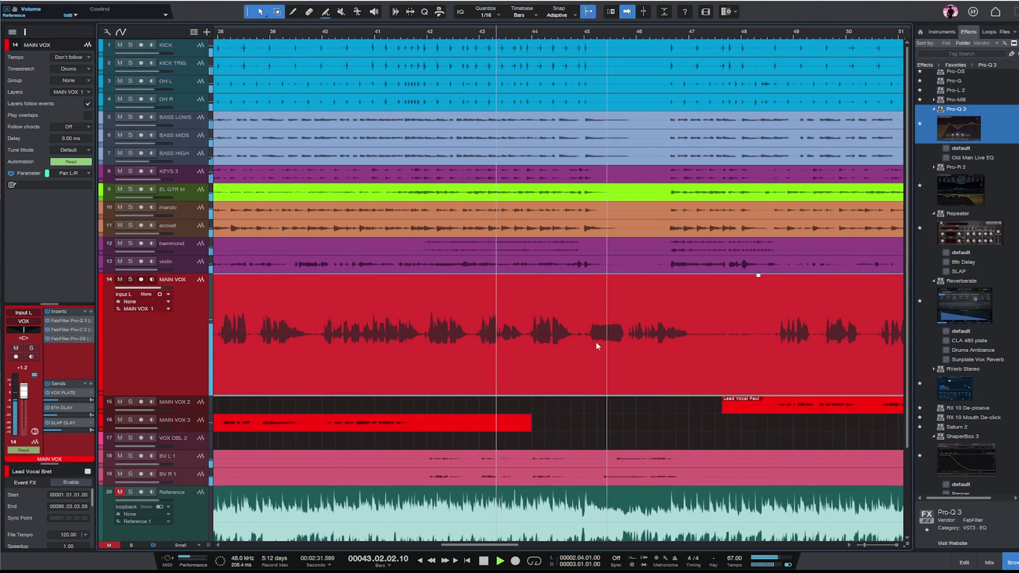
key(a)
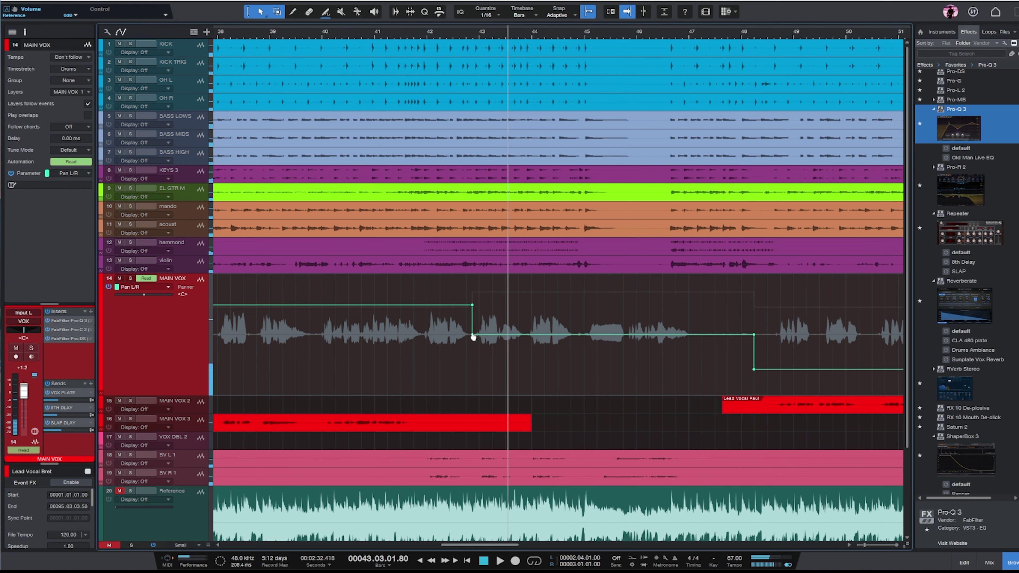
drag(474, 337, 424, 336)
key(space)
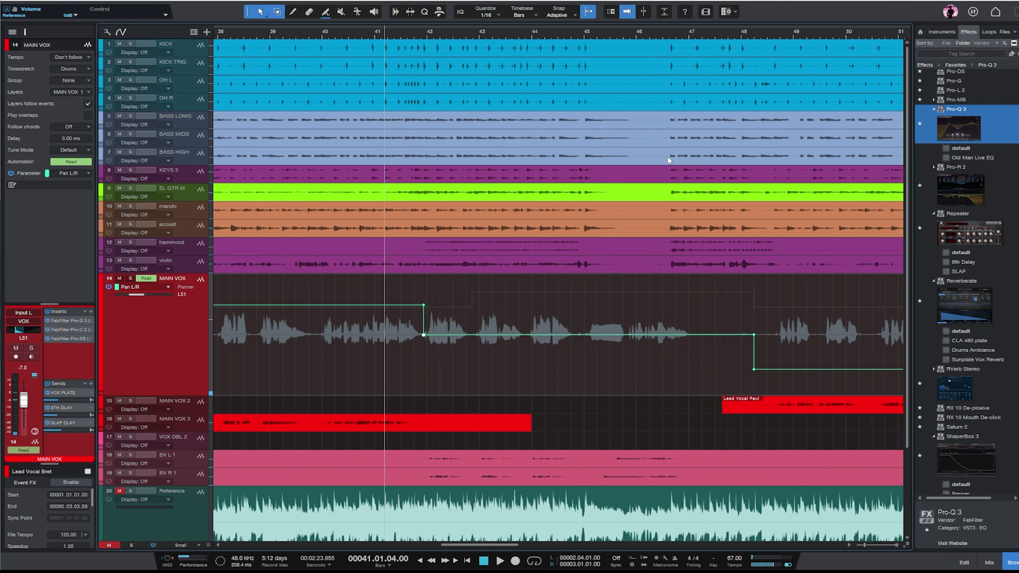
key(w)
key(w)
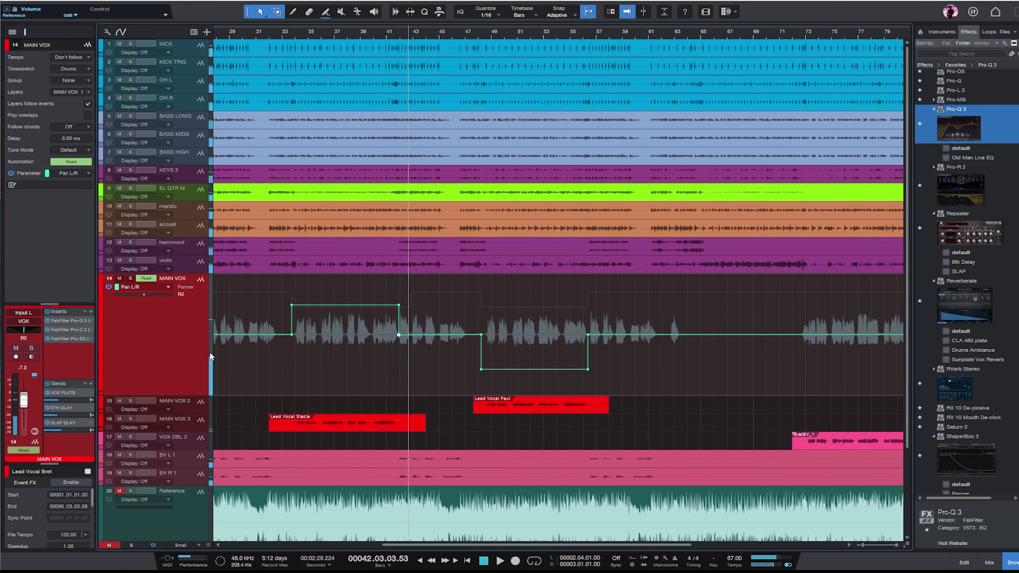
key(a)
- Place the playhead in bar 32 and enlarge the MAIN VOX 3 track beneath MAIN VOX
click(282, 39)
key(e)
key(e)
key(e)
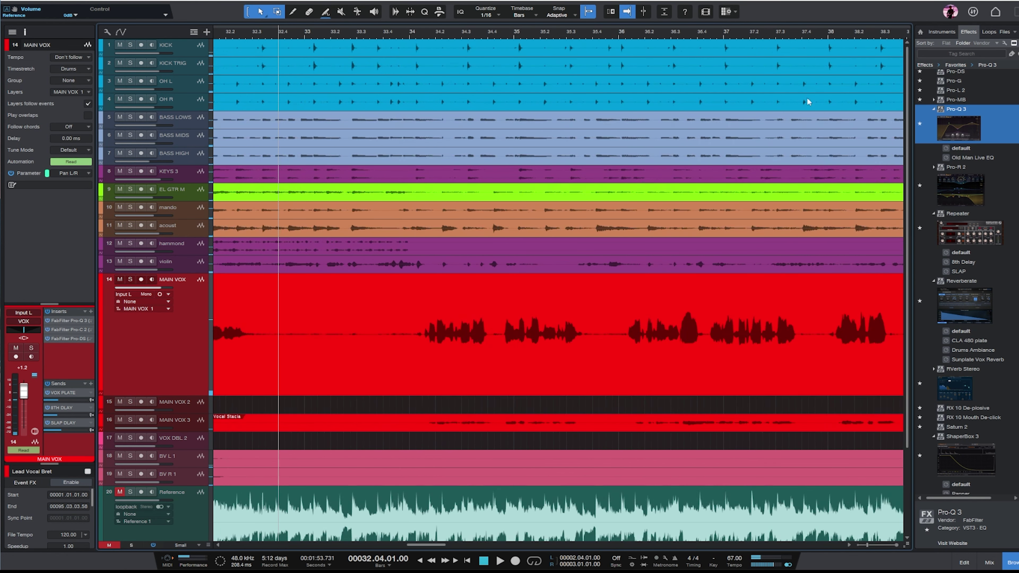
click(184, 424)
drag(187, 431, 188, 505)
key(e)
key(w)
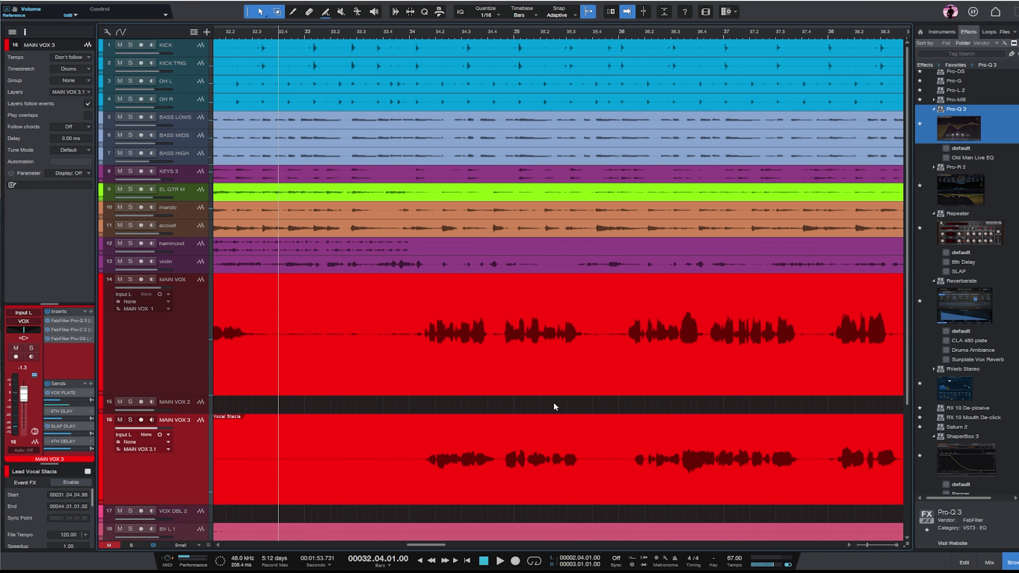
key(w)
key(w)
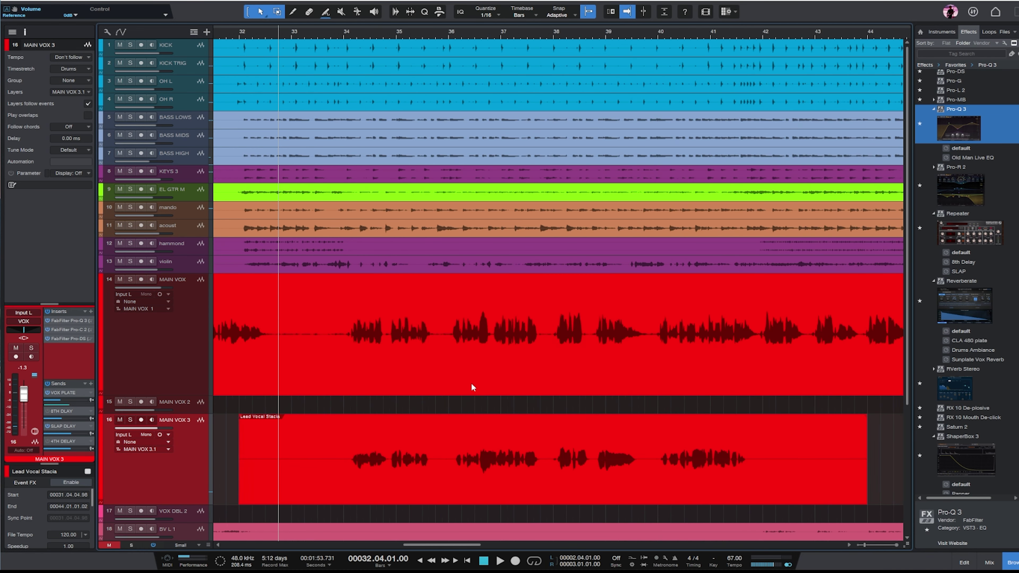
- Split the MAIN VOX event at bar 33.3 and just before bar 42, undoing the stray cut between them
click(146, 312)
key(3)
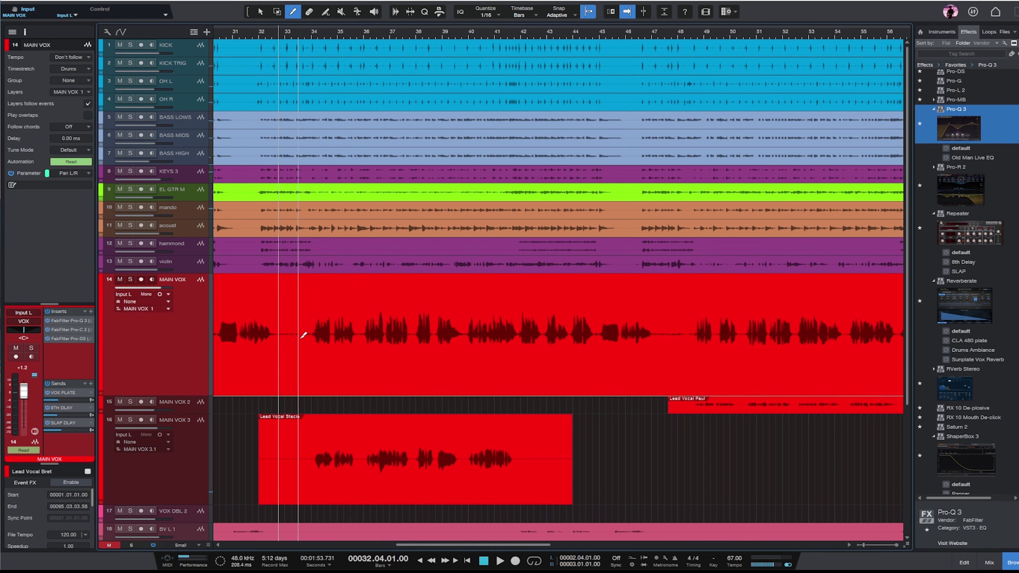
click(300, 337)
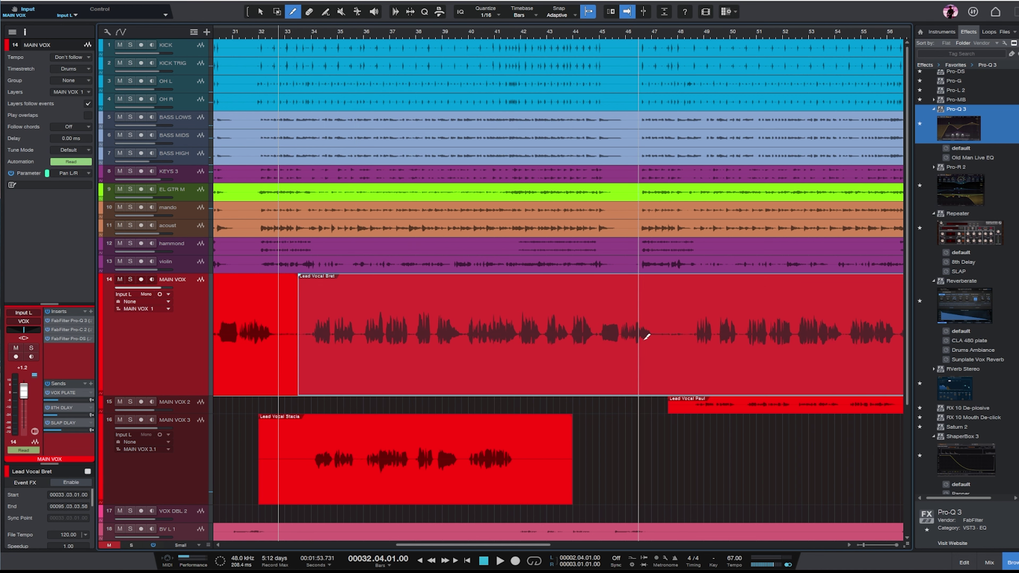
click(518, 338)
click(417, 356)
key(ctrl+z)
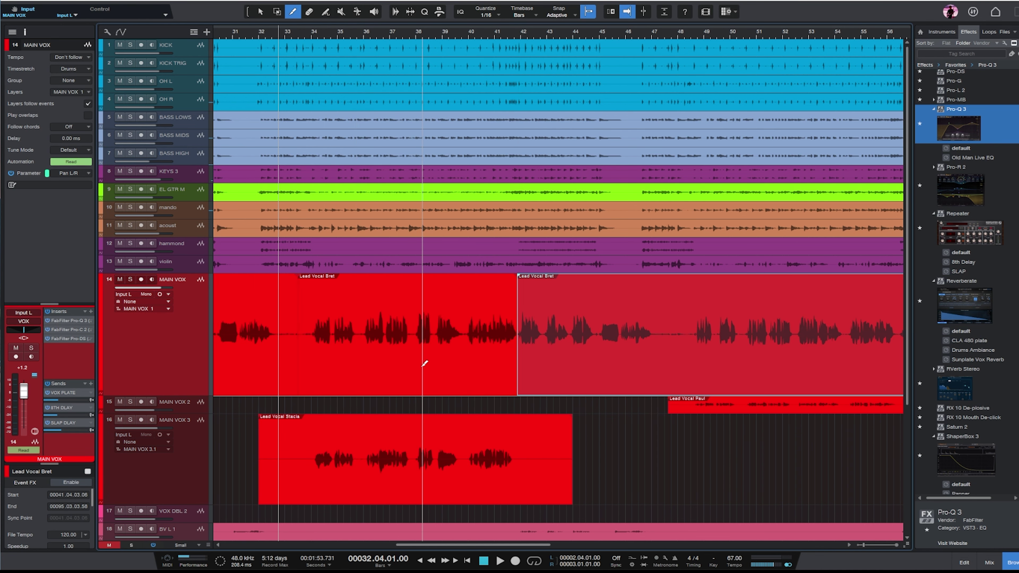
- Mute the MAIN VOX section above the Lead Vocal Stacia event, from bar 33.3 to about bar 42
key(1)
click(415, 378)
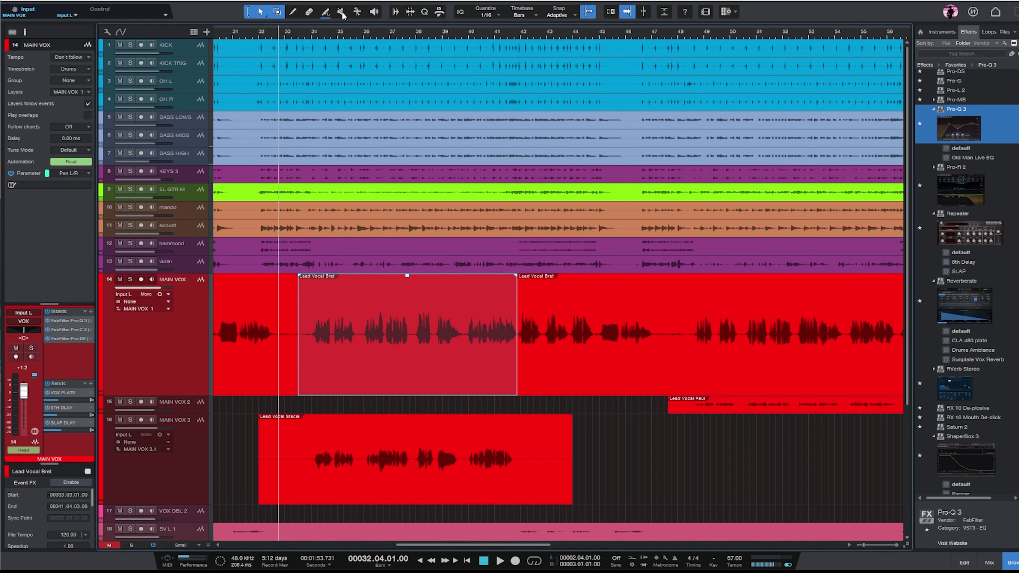
click(341, 12)
click(401, 386)
key(w)
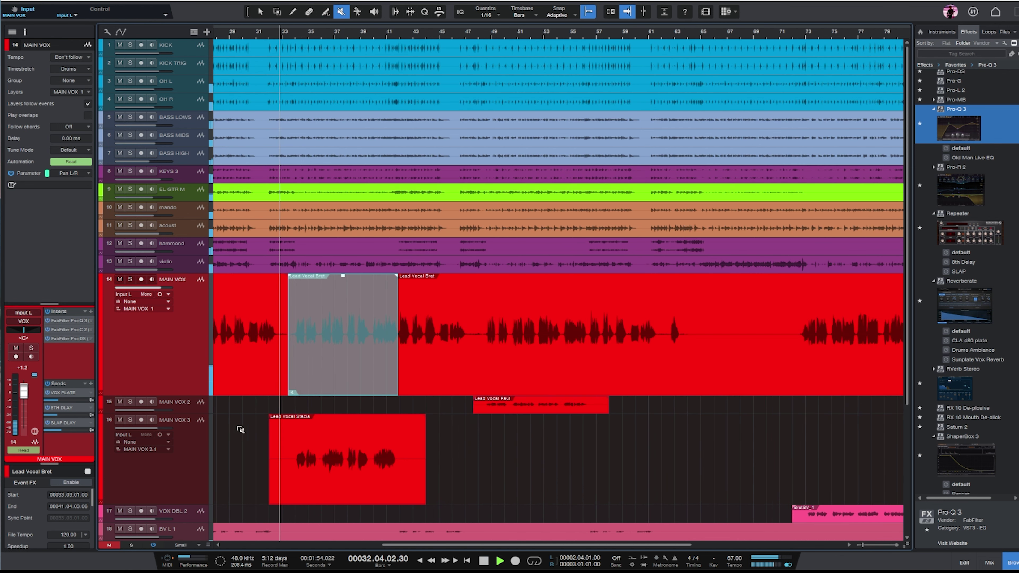
key(1)
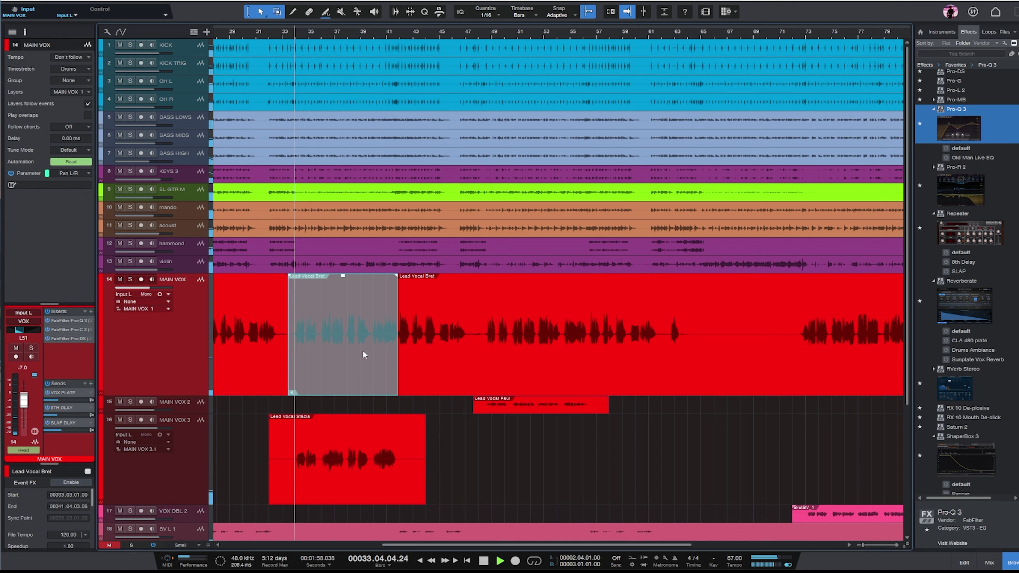
- Enlarge the Sends area of MAIN VOX 3 and pan its VOX PLATE send to L10
click(162, 477)
drag(64, 379, 62, 359)
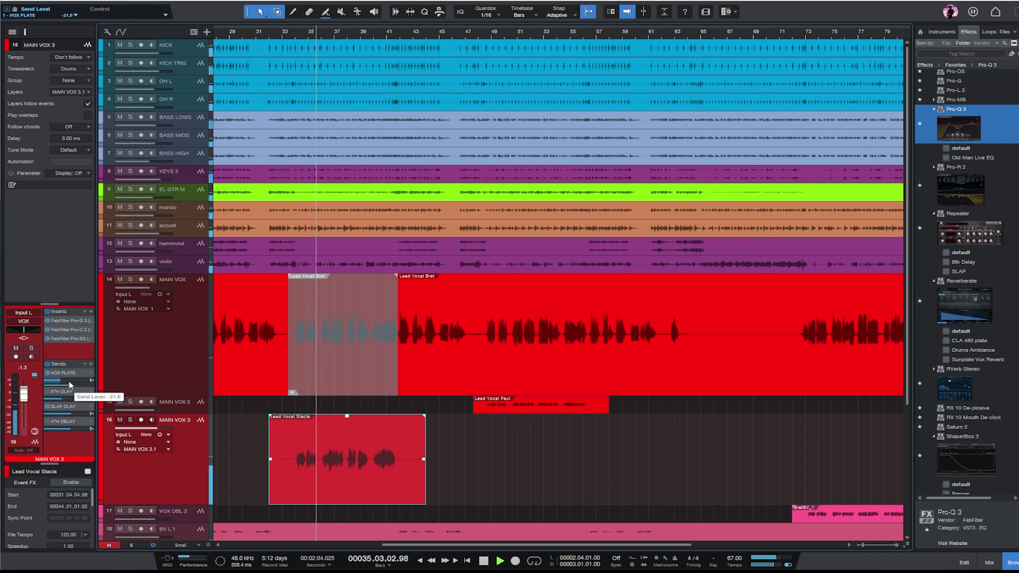
drag(69, 385, 68, 387)
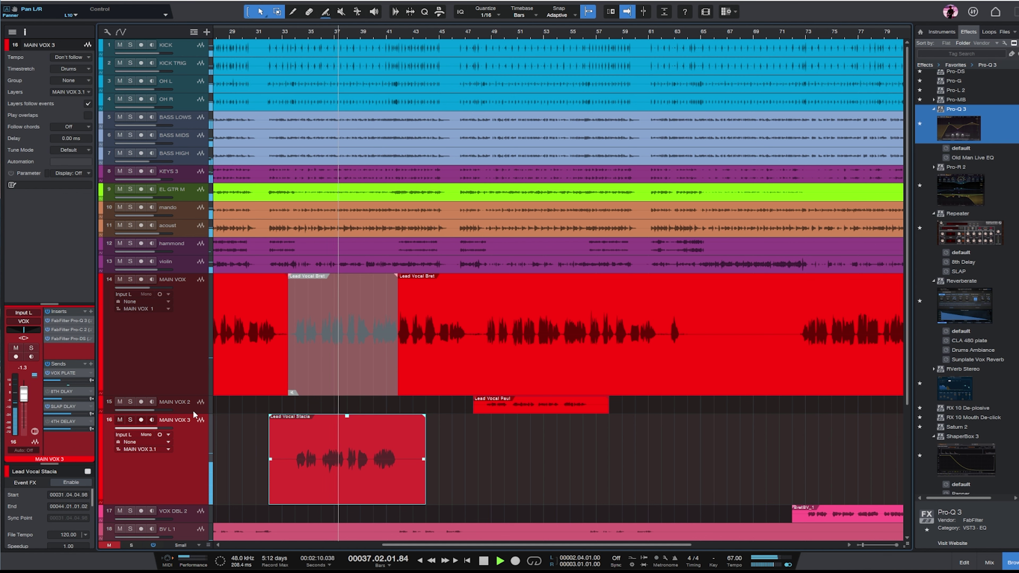
- Enlarge the MAIN VOX 2 track and split MAIN VOX at bars 48.2 and 56.3, around the Lead Vocal Paul phrases
drag(196, 412, 196, 483)
key(e)
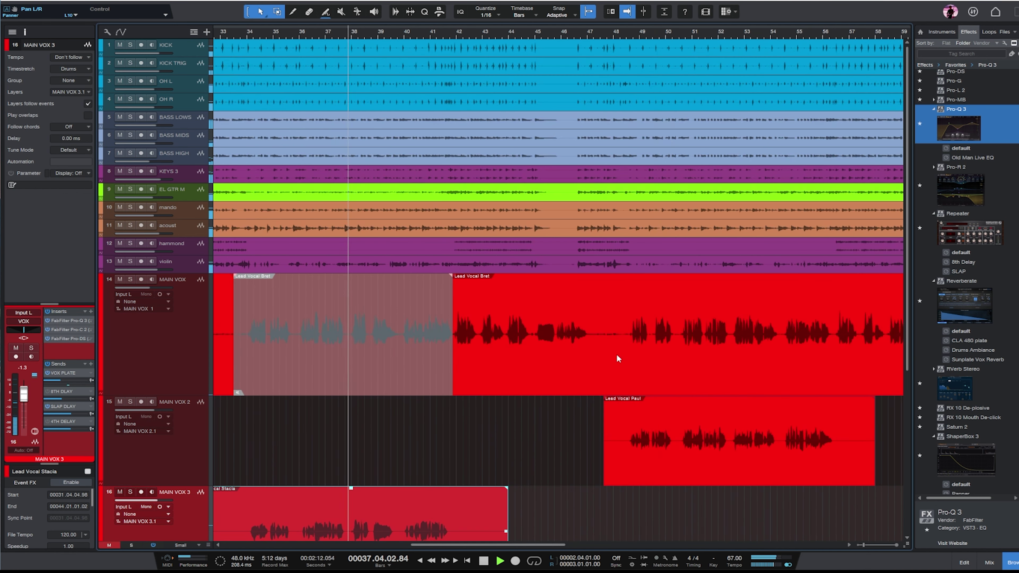
key(3)
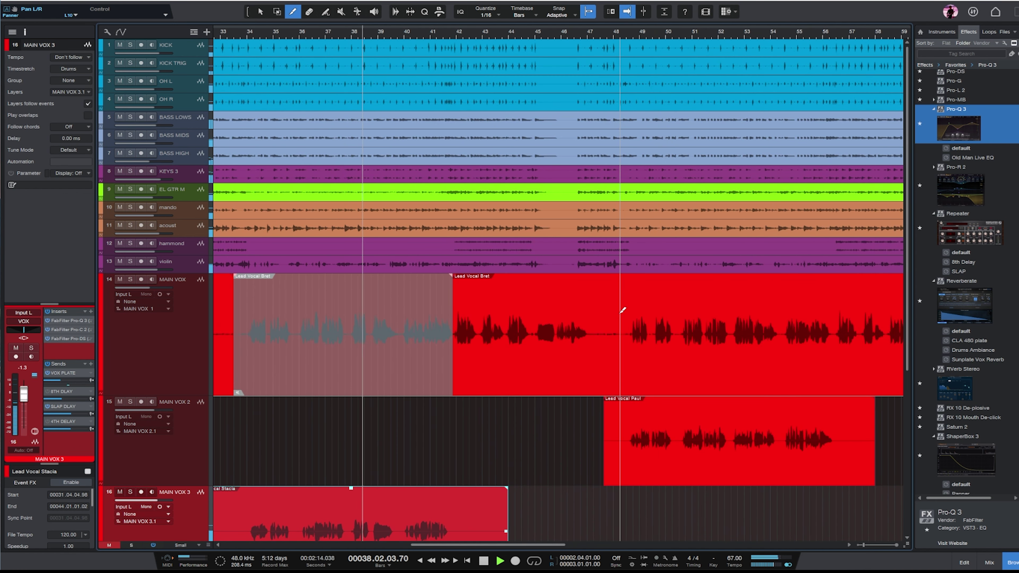
click(619, 314)
click(838, 324)
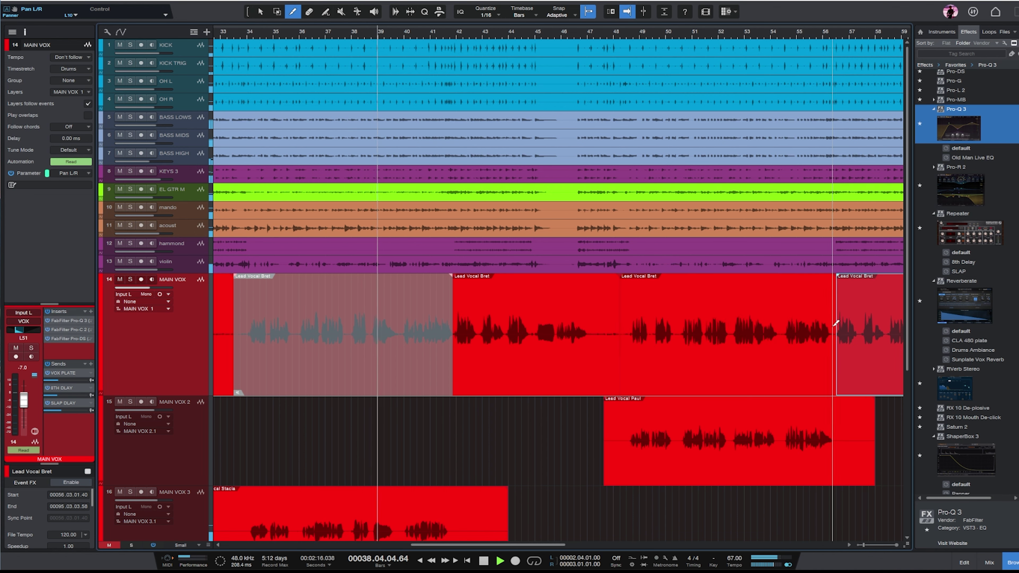
- Mute the MAIN VOX section from bar 48.2 to bar 56.3 and save the song
key(1)
click(682, 381)
click(338, 13)
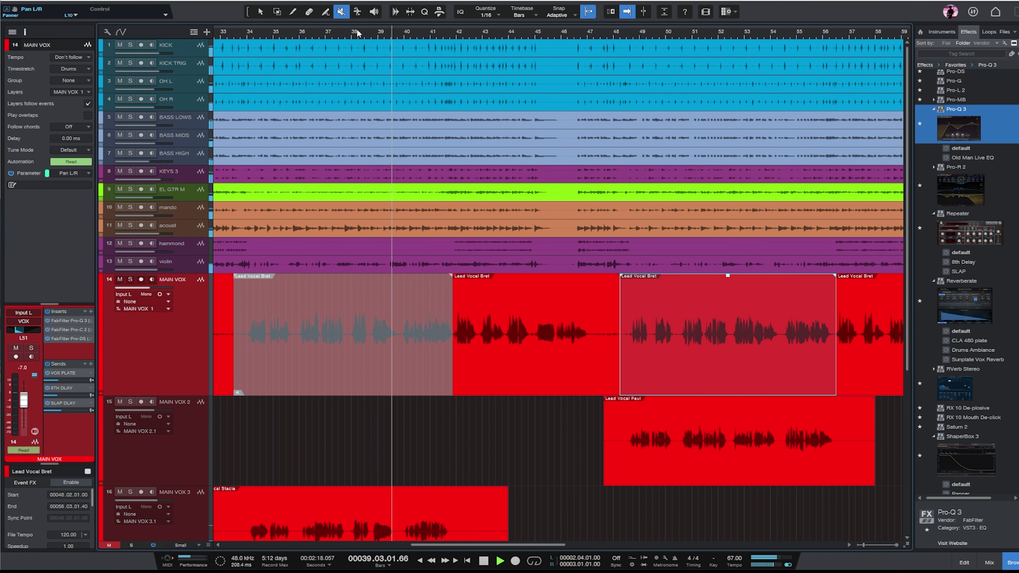
click(711, 346)
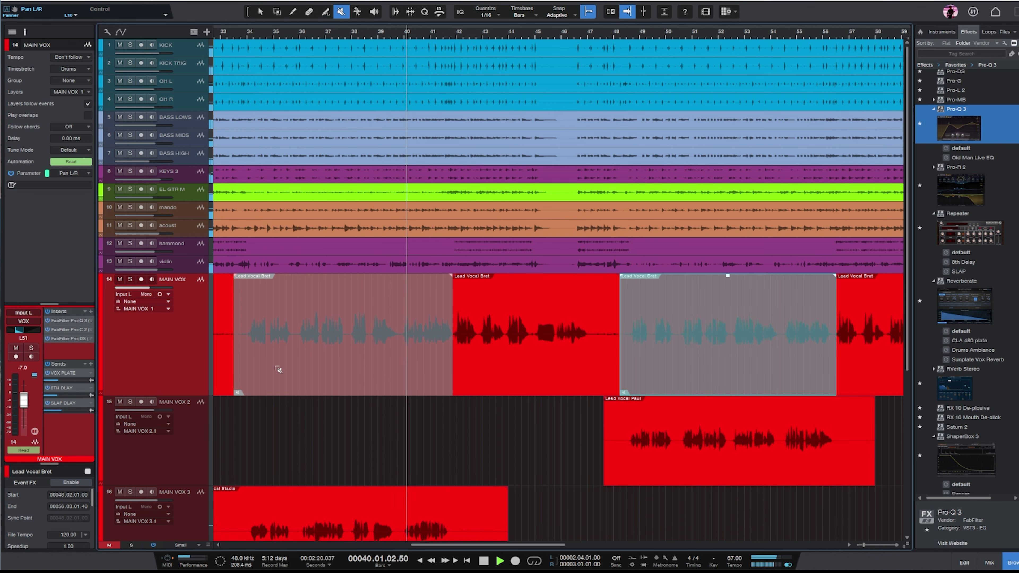
key(ctrl+s)
key(w)
key(w)
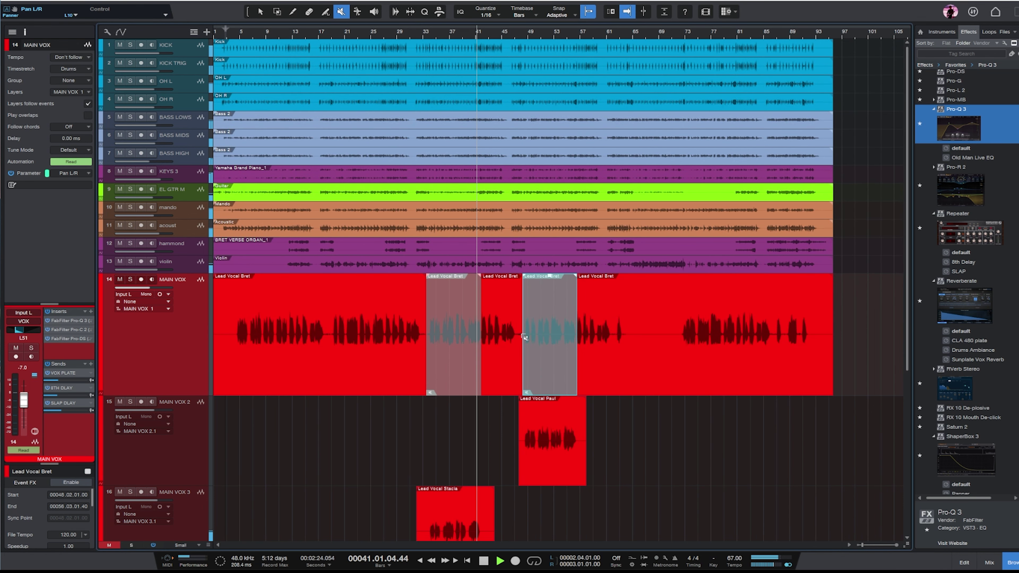
key(e)
key(e)
key(e)
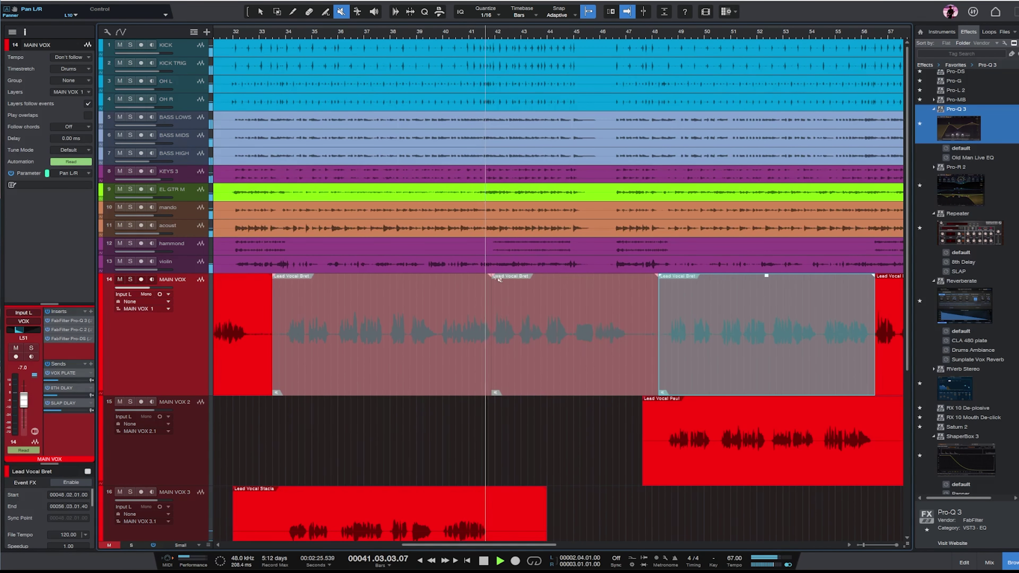
click(589, 355)
key(1)
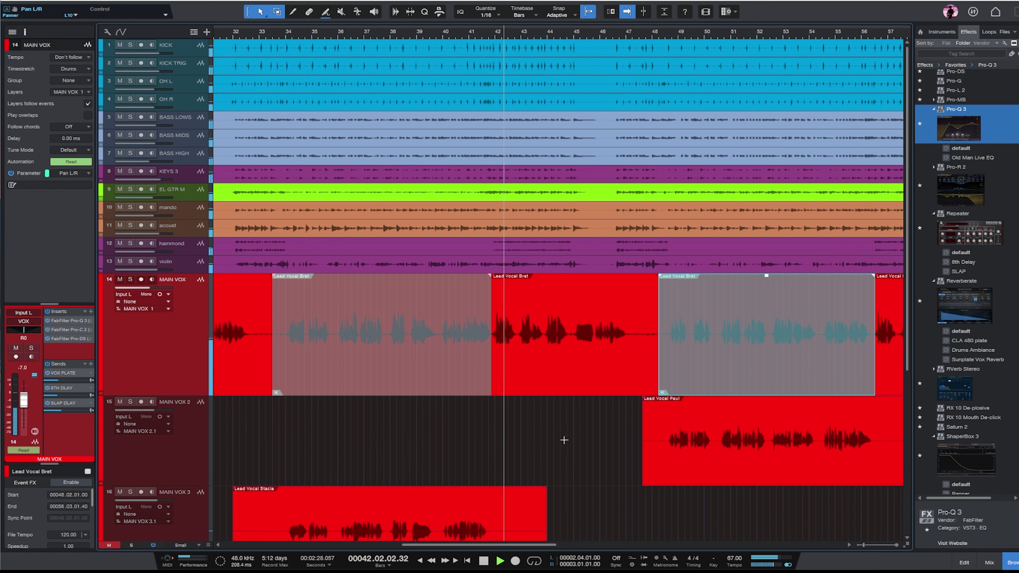
- Show MAIN VOX's volume automation and move its rise after the first dip earlier, to about bar 42
click(560, 382)
key(a)
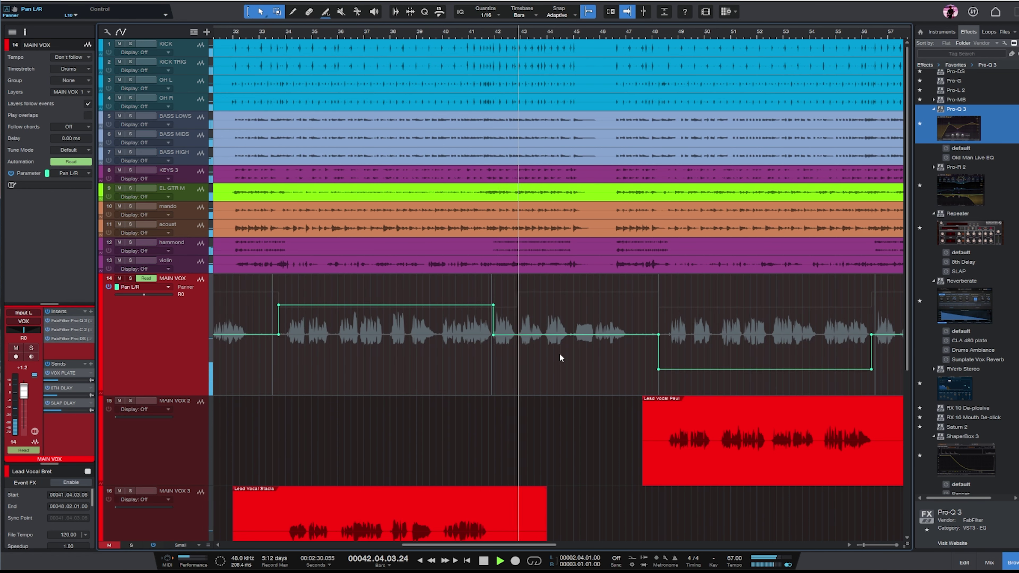
click(135, 287)
click(146, 305)
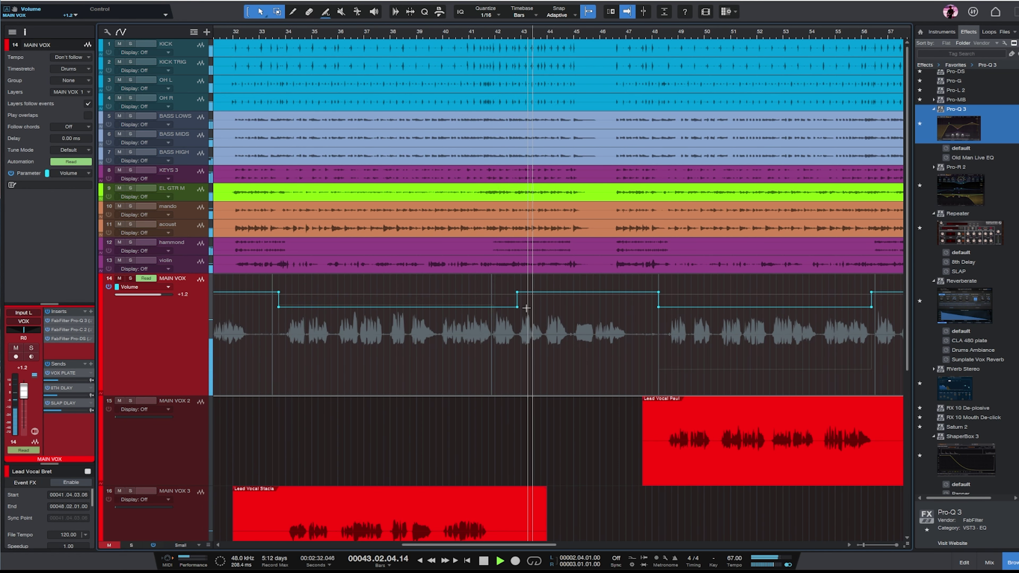
drag(518, 292, 493, 293)
key(w)
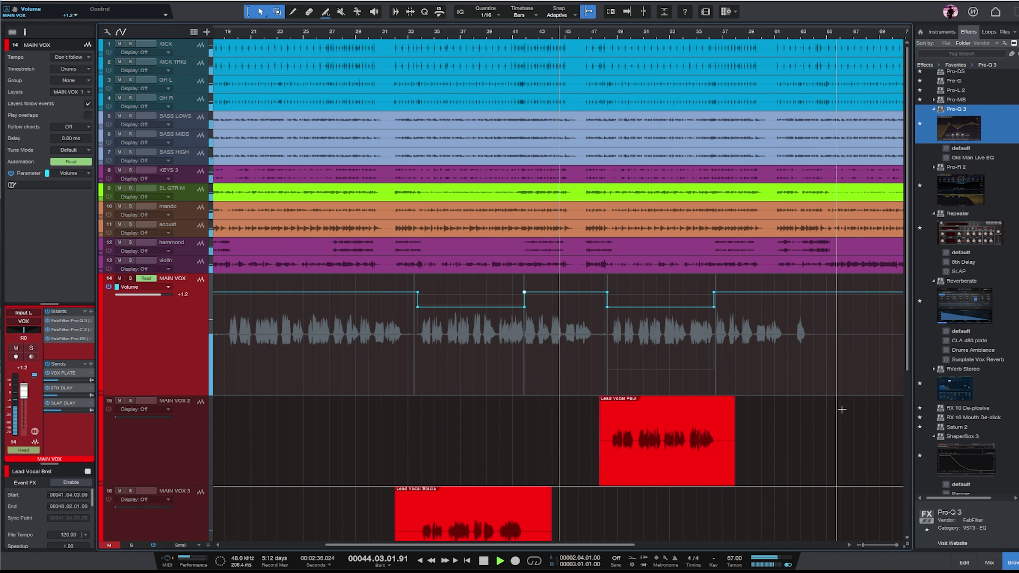
- Stop playback, restart it from about bar 65 and select the Reference track
key(w)
scroll(675, 335, down, 3)
scroll(674, 334, down, 4)
key(space)
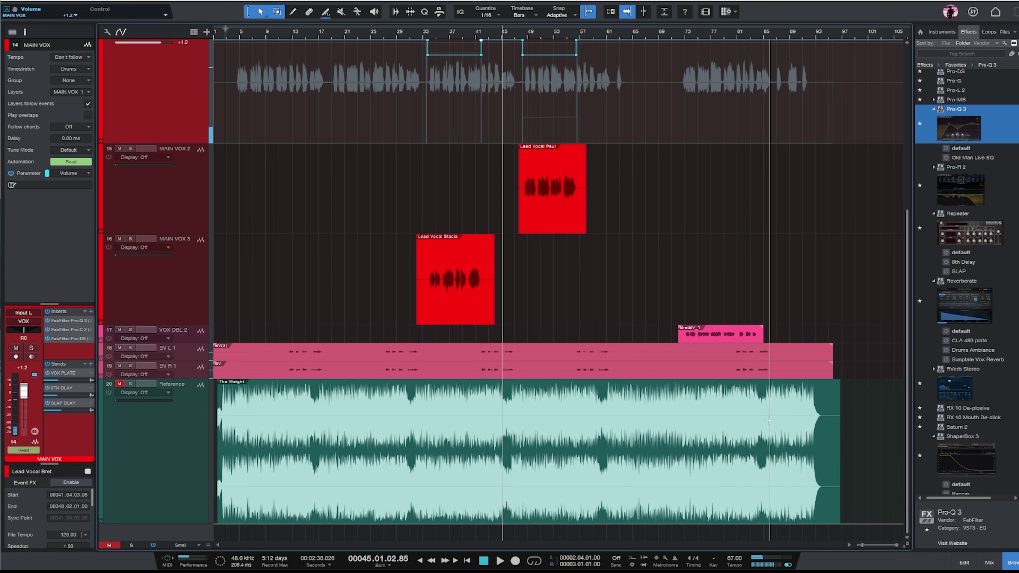
scroll(762, 382, up, 6)
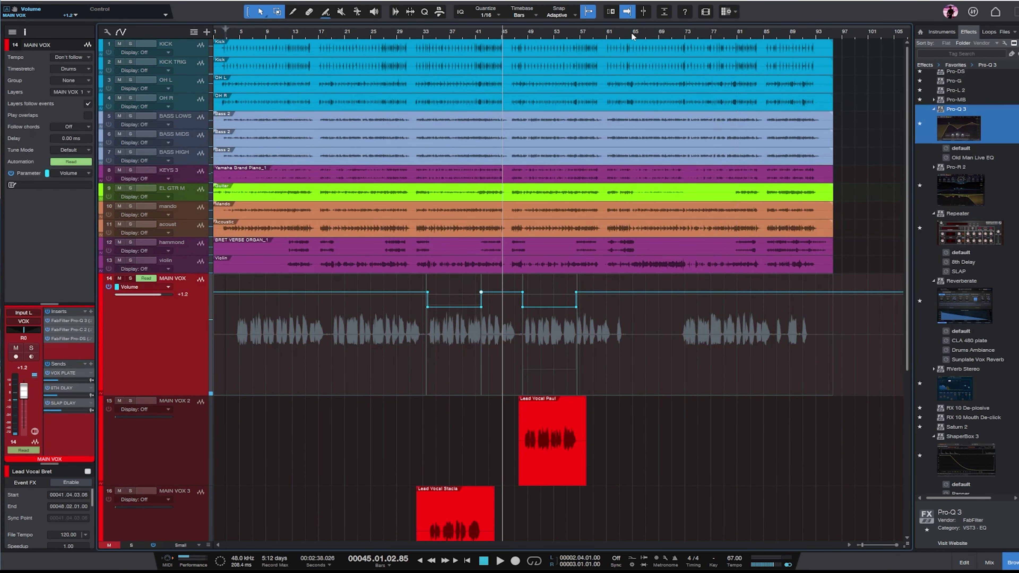
click(631, 33)
scroll(655, 262, down, 6)
key(space)
click(127, 424)
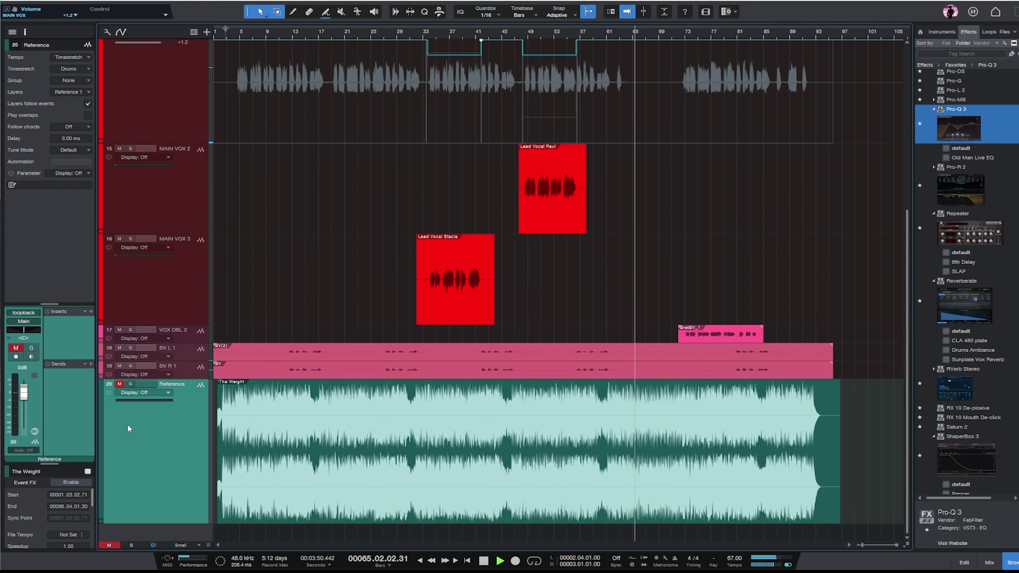
- Enlarge the violin track and switch the arrangement from automation view back to event view
scroll(839, 217, up, 5)
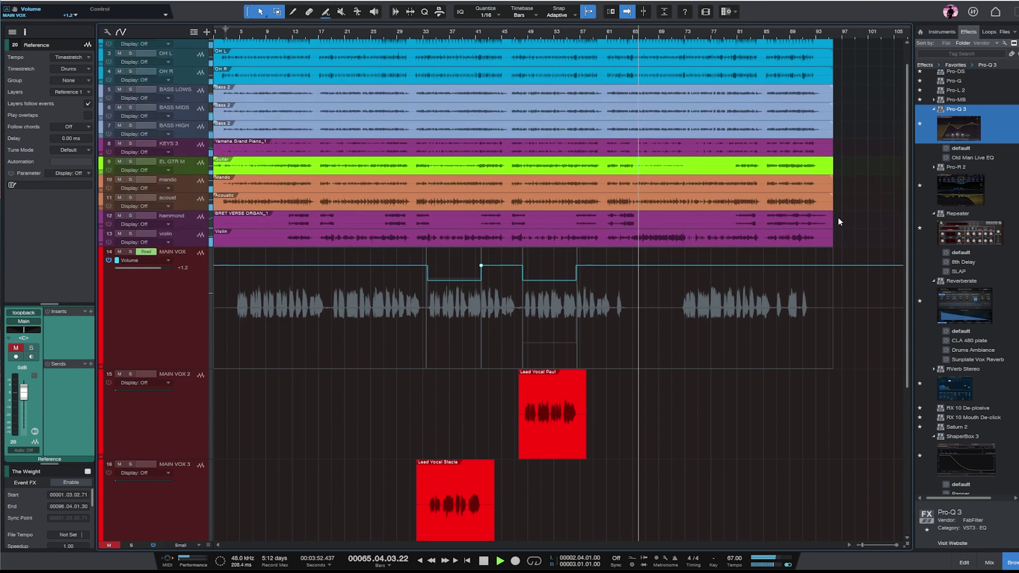
click(188, 241)
drag(193, 245, 198, 359)
key(e)
key(a)
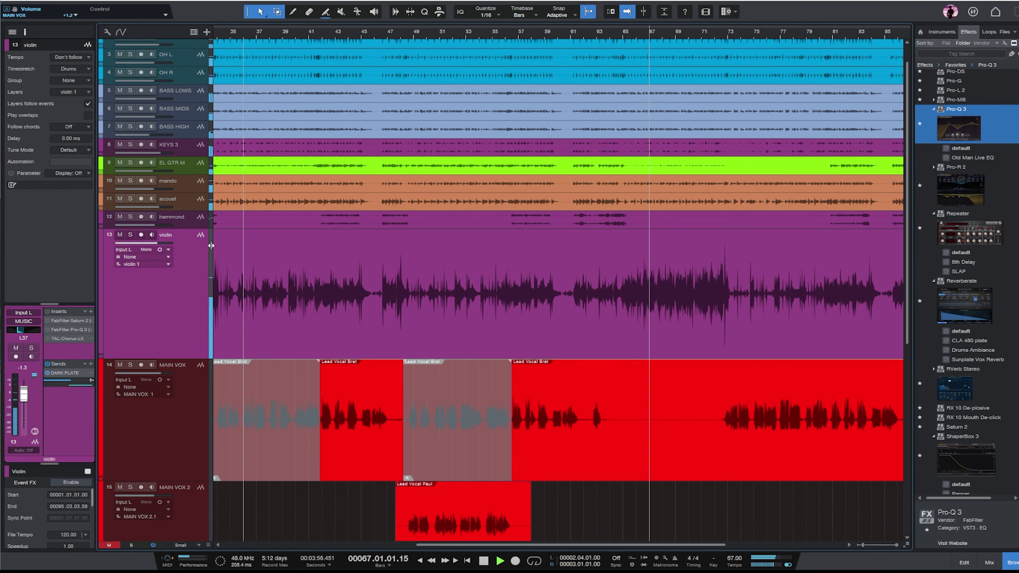
- Show the violin's volume automation and raise it to +0.1 dB from about bar 61 to bar 73
right_click(166, 243)
click(167, 263)
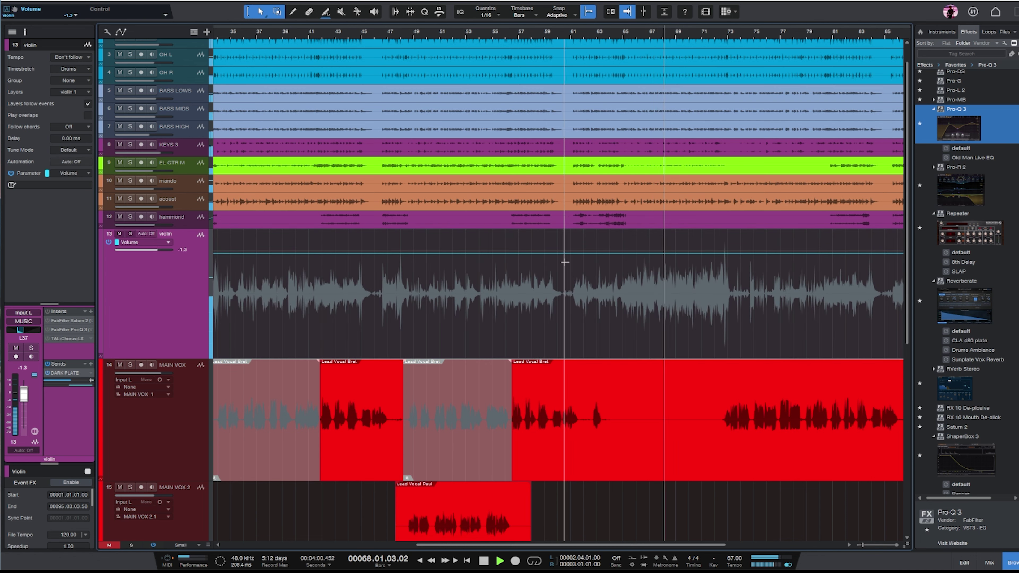
drag(574, 264, 718, 280)
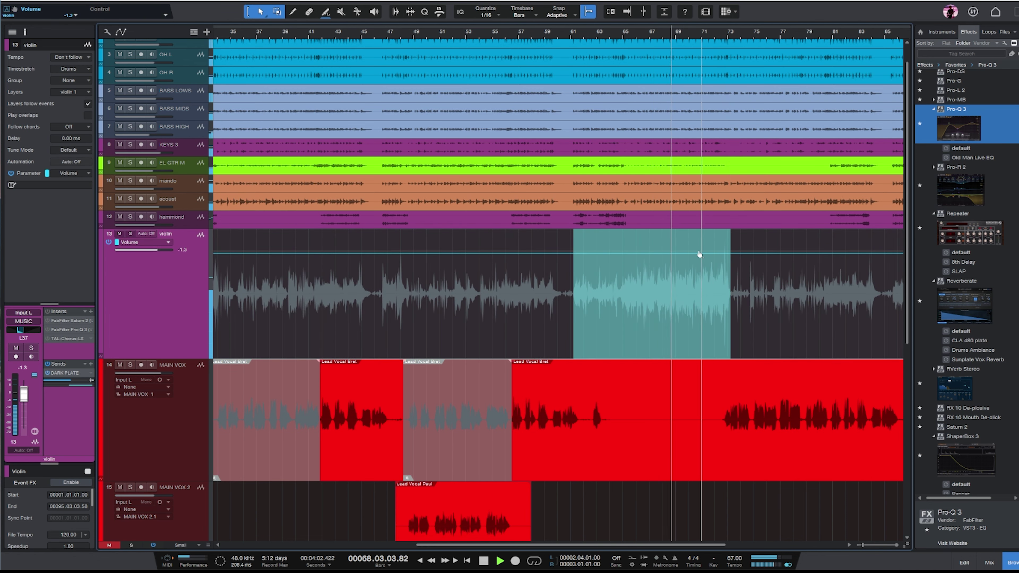
drag(687, 233, 686, 216)
- Automate the violin's track pan to L4 from about bar 61 to bar 73
click(157, 243)
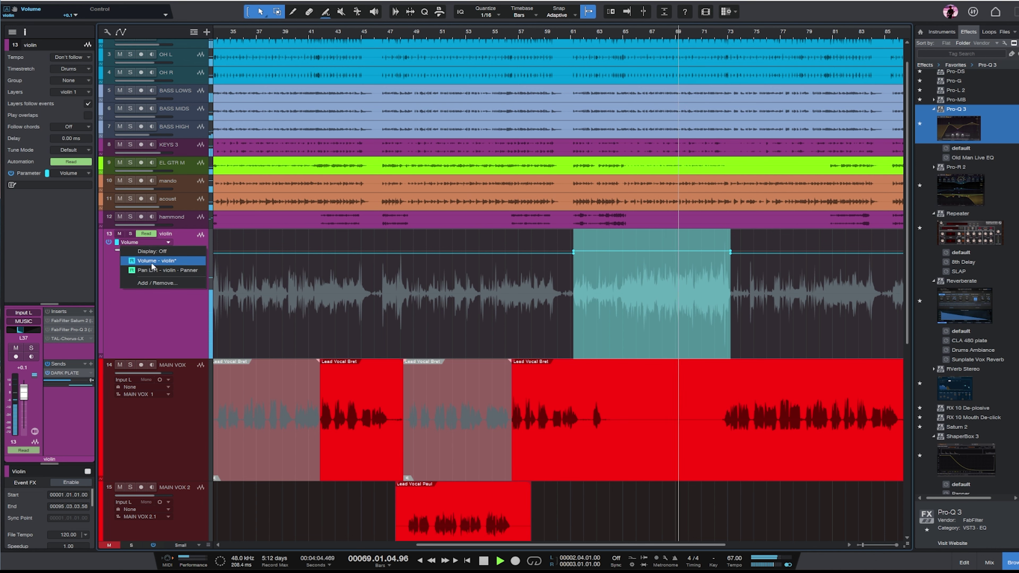
click(154, 268)
drag(670, 241, 696, 401)
key(w)
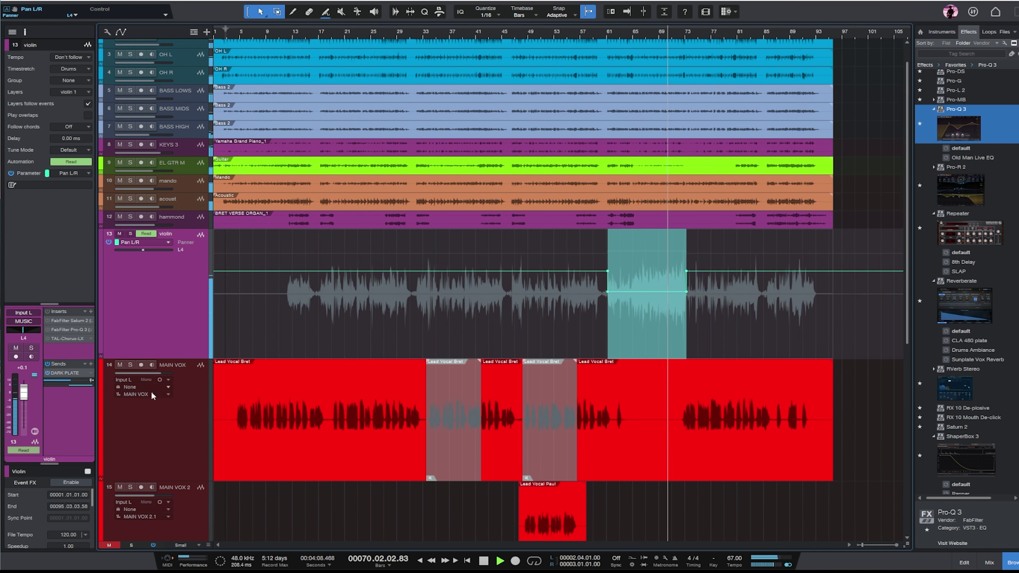
- Automate the pan of the violin's DARK PLATE send to R1 over the same bars 61 to 73
right_click(66, 382)
click(64, 391)
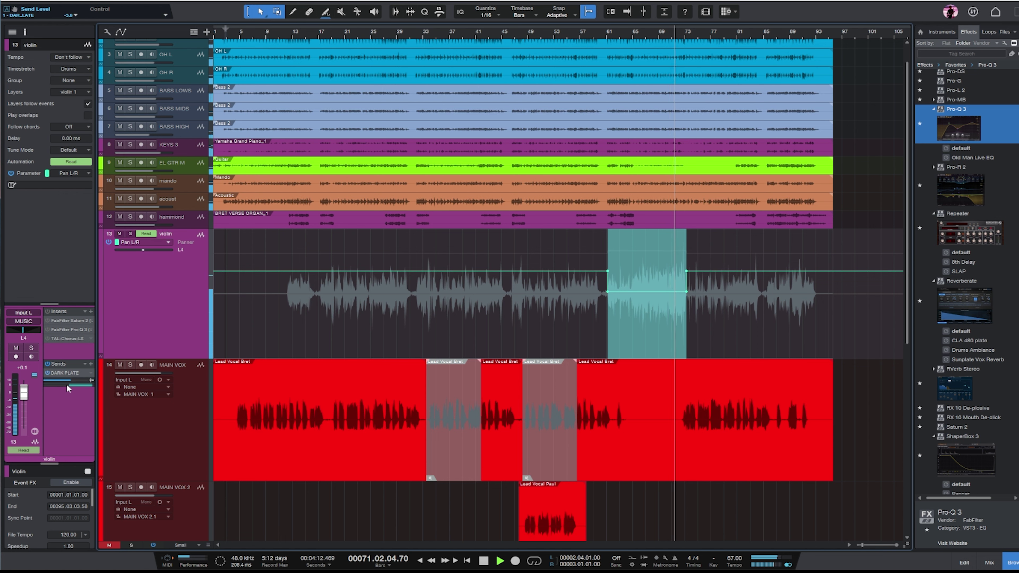
right_click(67, 384)
click(87, 414)
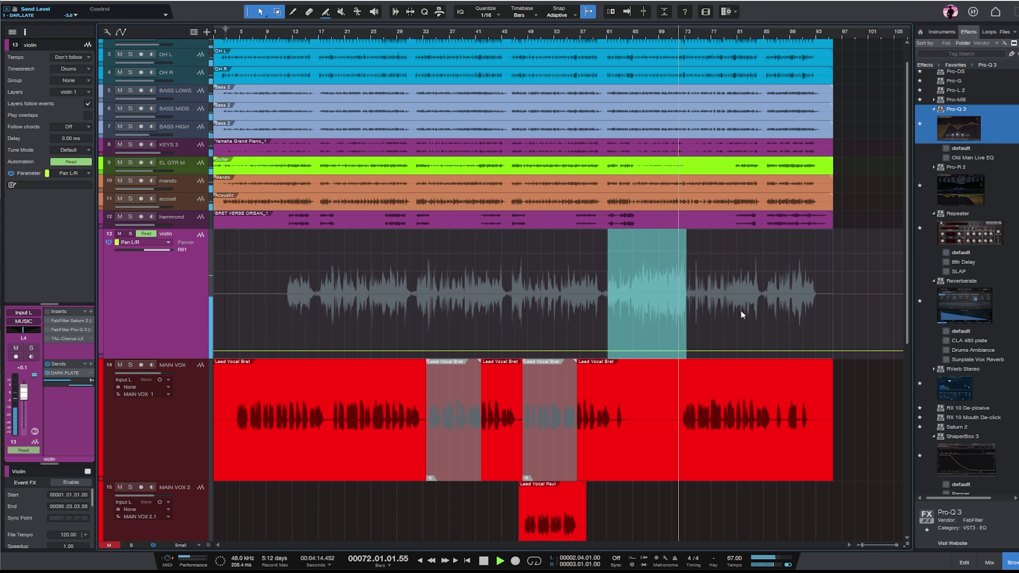
drag(645, 254, 646, 200)
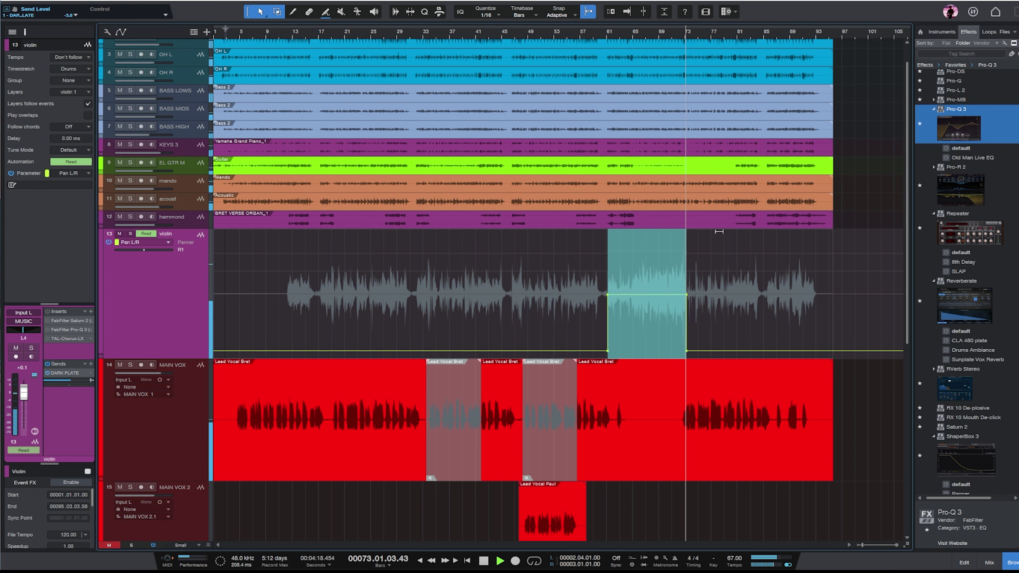
key(a)
key(e)
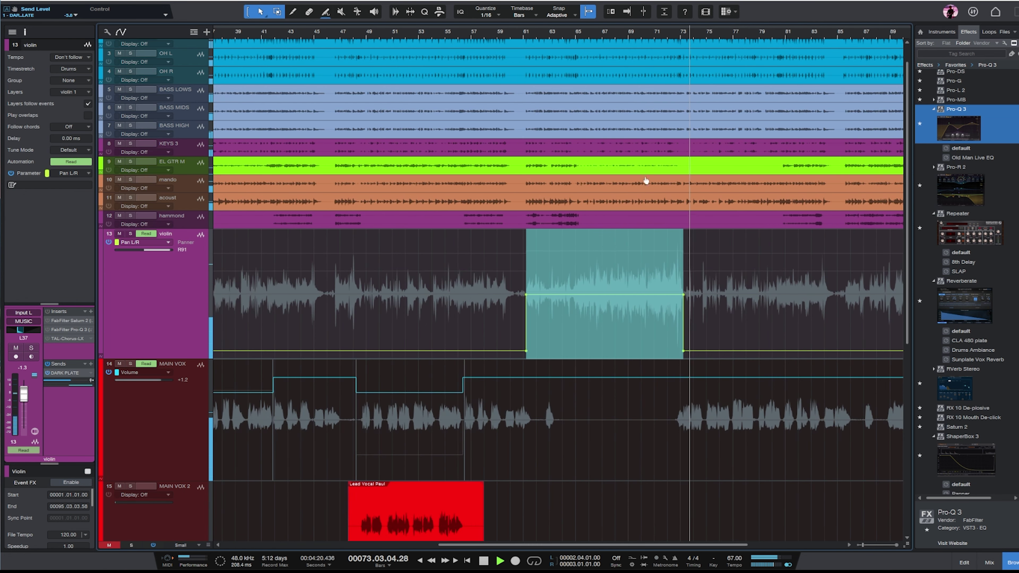
- Play the violin solo from about bar 60 and compare the mix with the soloed Reference track
click(516, 36)
scroll(678, 261, down, 10)
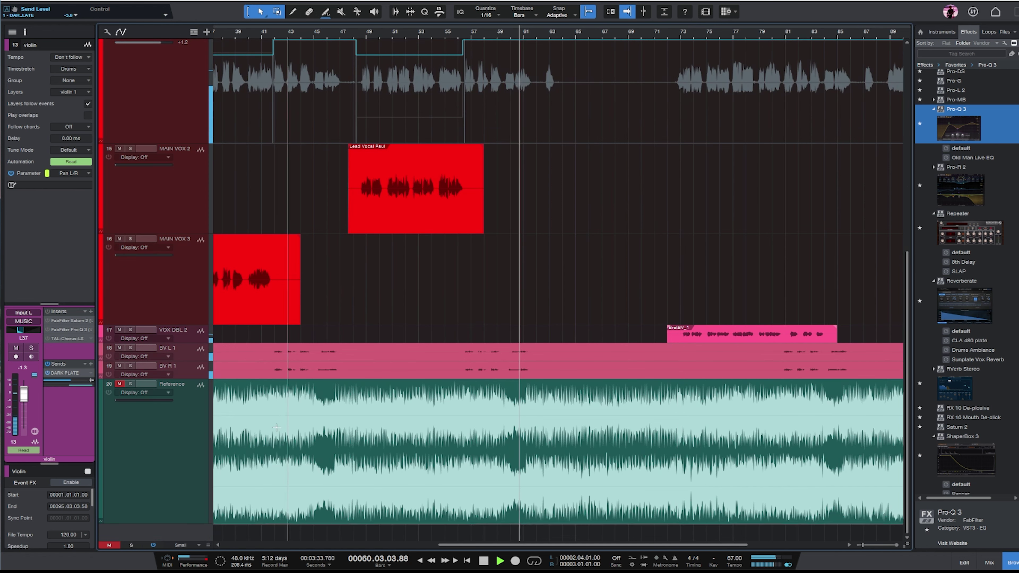
click(126, 418)
click(129, 385)
click(123, 384)
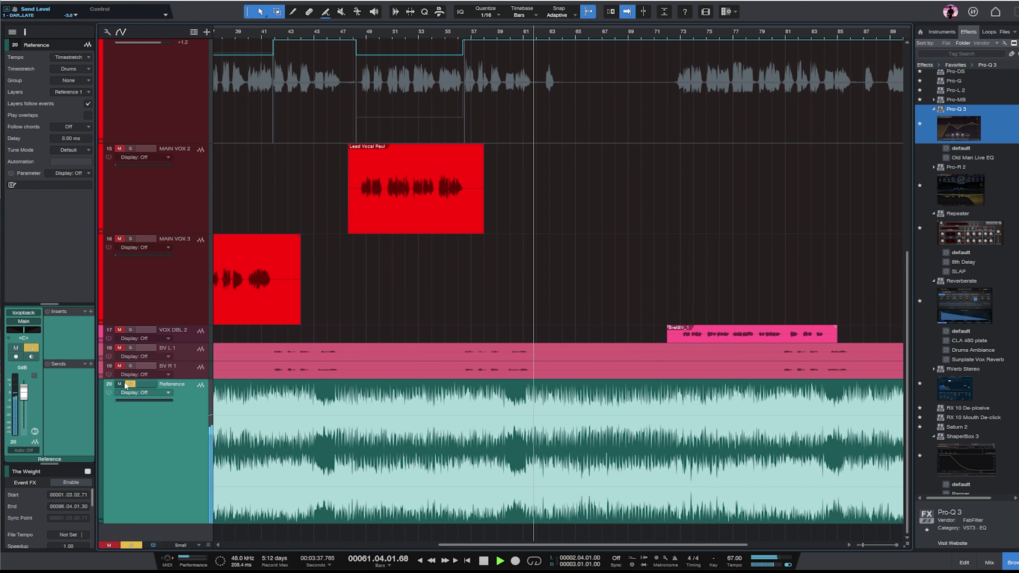
click(120, 384)
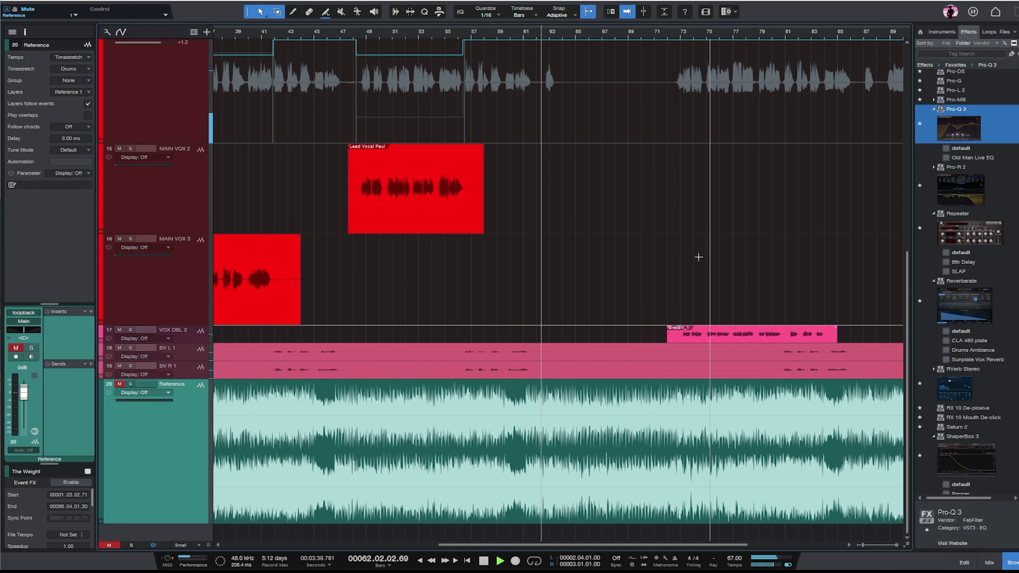
- Solo the Reference track again during playback up to about bar 65 for another comparison, and stop playback
scroll(790, 291, down, 3)
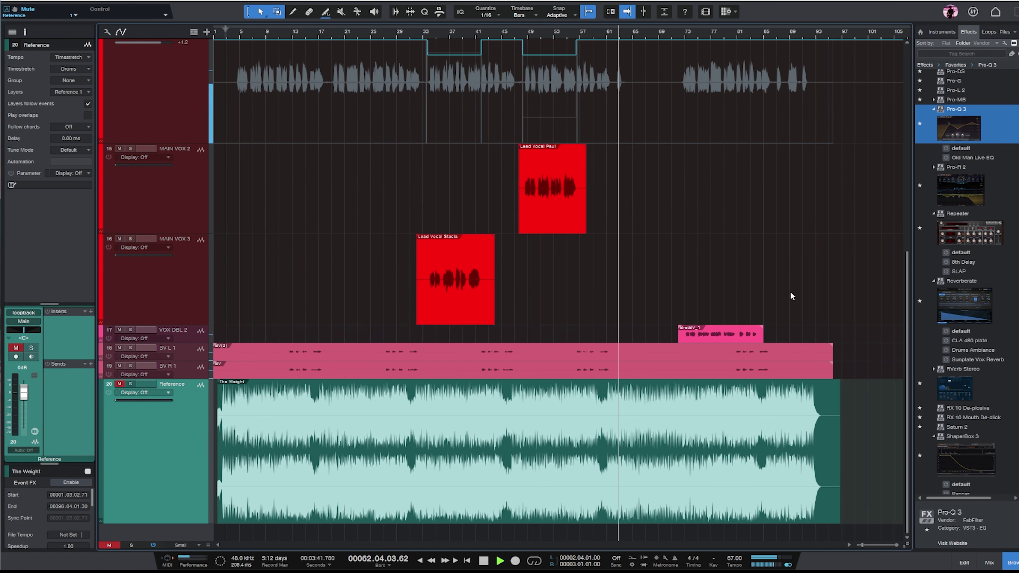
scroll(282, 449, up, 5)
scroll(307, 412, down, 5)
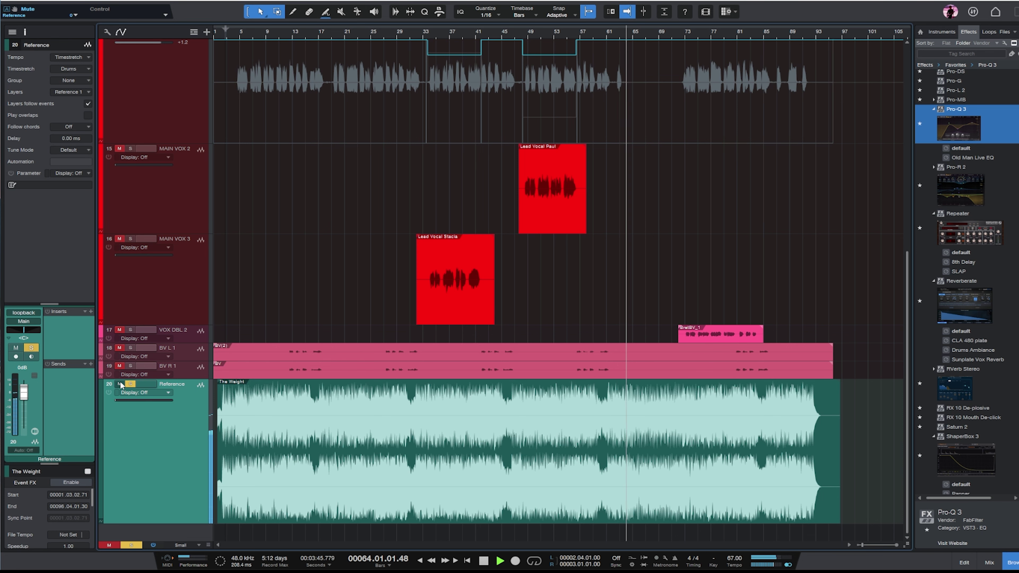
click(131, 384)
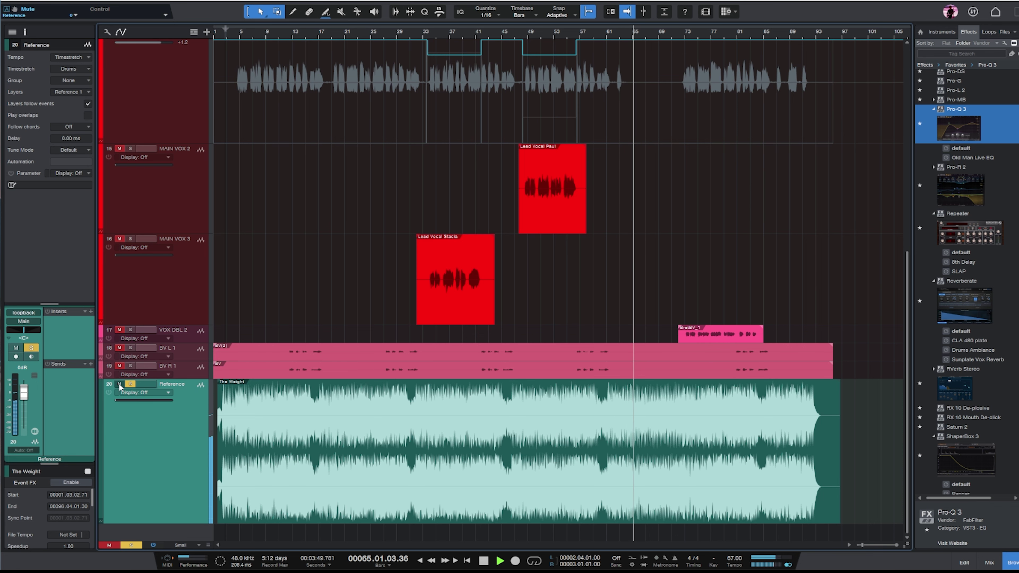
key(space)
- Play the mix from about bar 64 with the Reference track muted, and stop around bar 65
key(e)
key(e)
key(e)
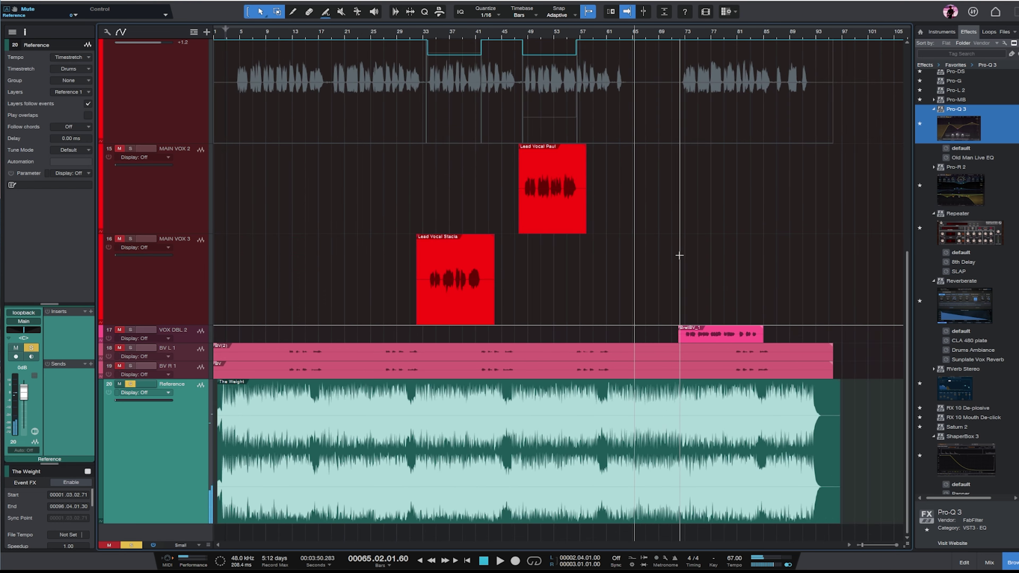
click(585, 33)
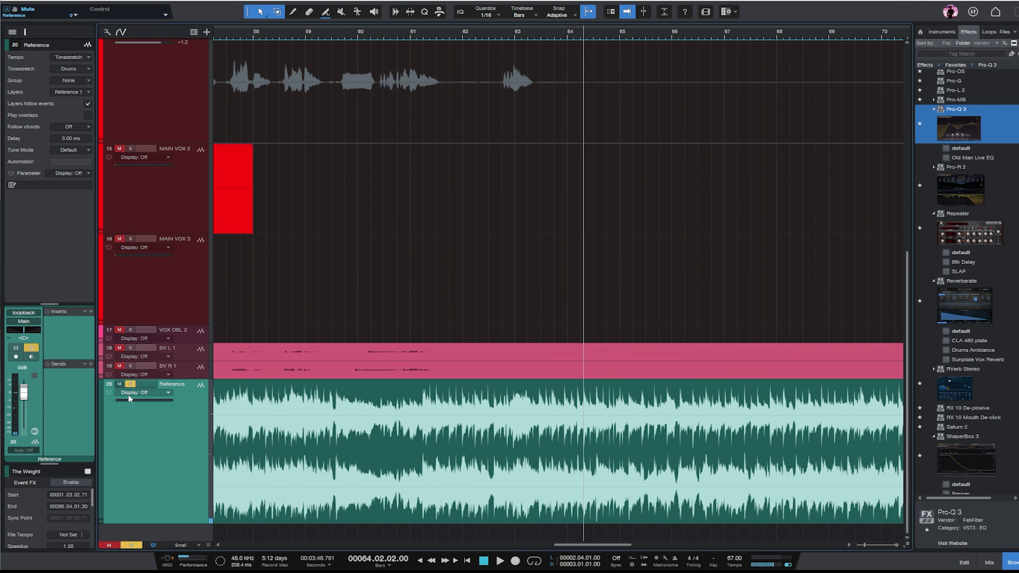
click(120, 384)
key(space)
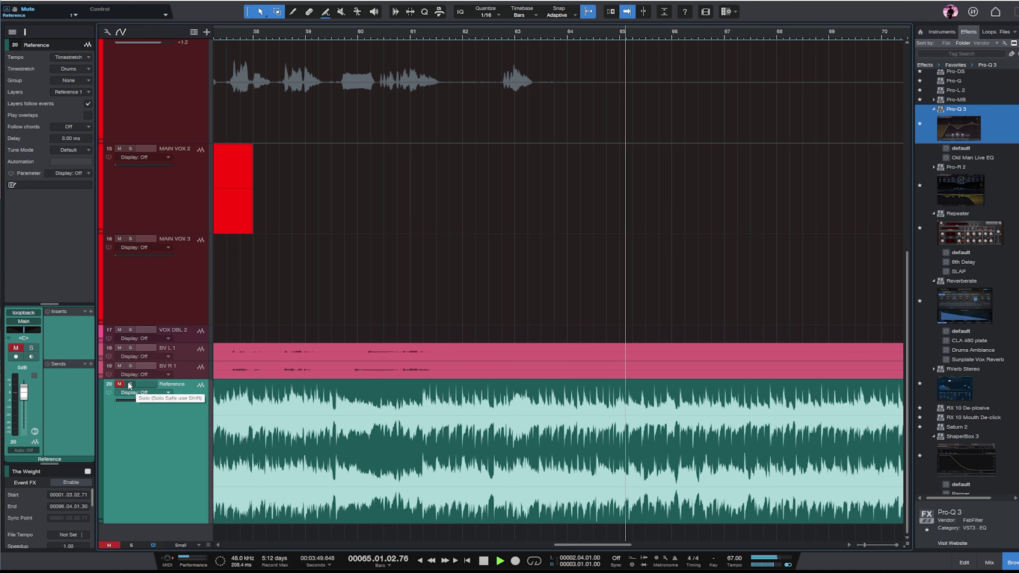
key(space)
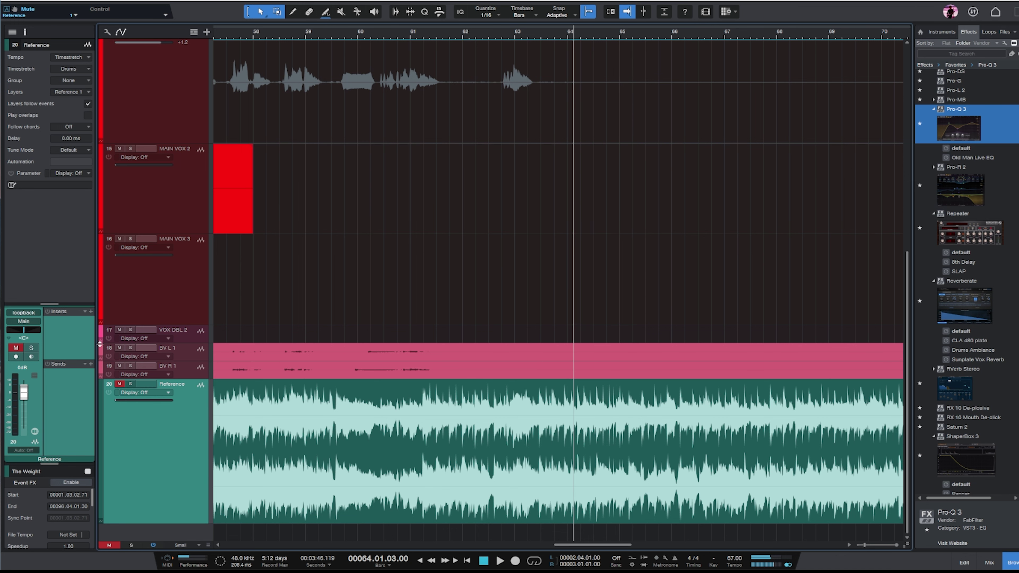
- Listen to the same passage from bar 64 on the soloed Reference track, and mute the track again
click(131, 385)
key(space)
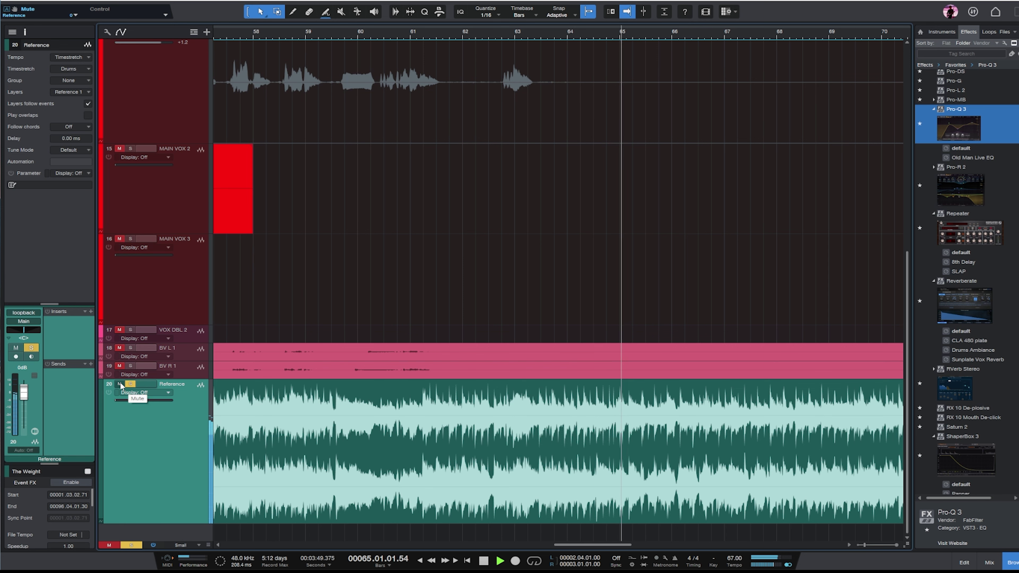
key(space)
click(130, 384)
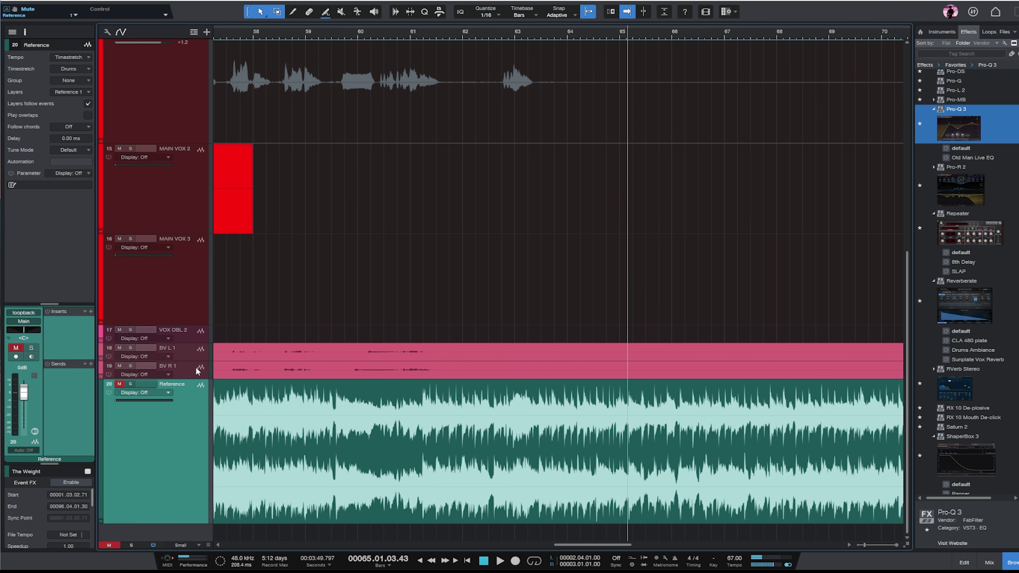
- Replay the mix passage leading into bar 65 without the Reference track
click(605, 36)
key(space)
key(w)
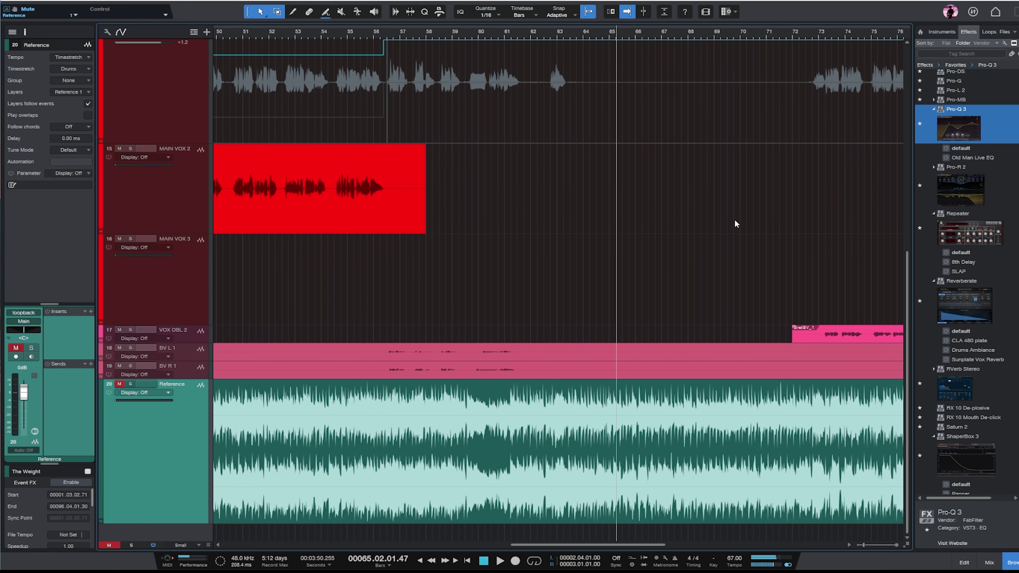
key(space)
- With OH L and OH R selected, raise the Pro-Q 3 band at 193.73 Hz to +3.64 dB
scroll(754, 219, up, 5)
scroll(777, 217, up, 4)
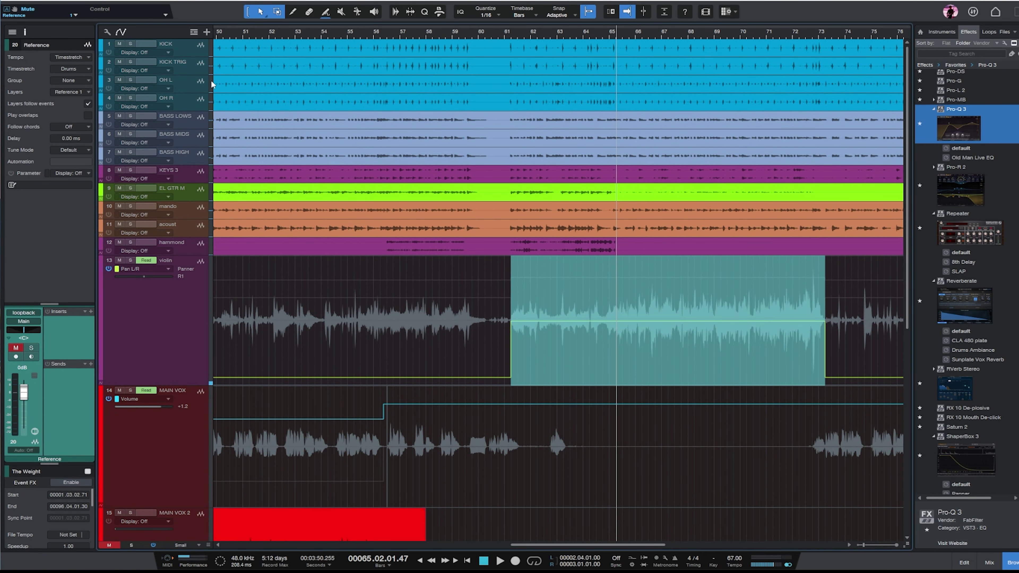
click(189, 93)
shift+click(195, 109)
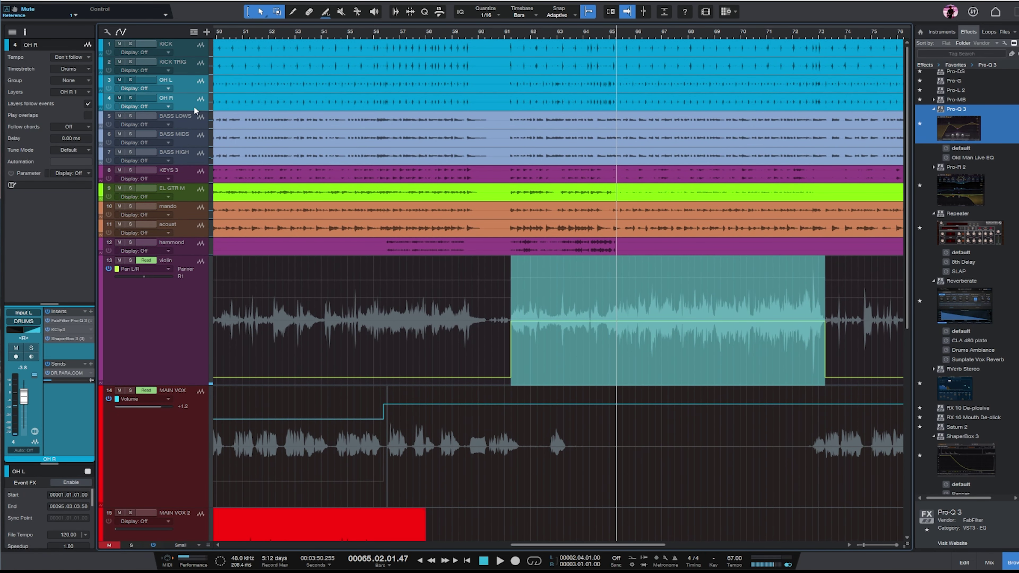
click(65, 323)
drag(466, 296, 465, 274)
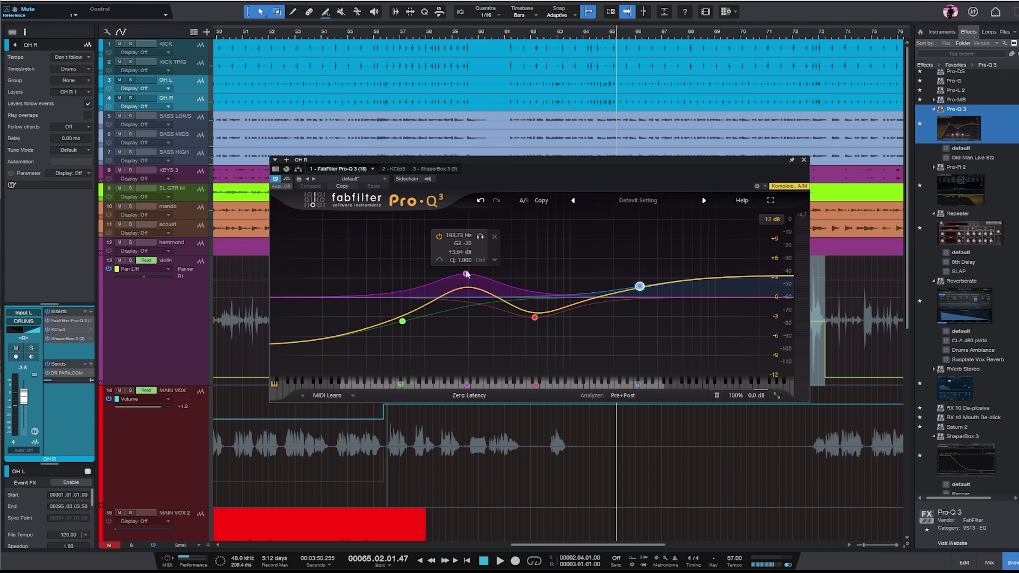
click(803, 161)
- Switch the arrangement back to event view, play the soloed Reference track from bar 64, and mute it again
scroll(640, 322, down, 10)
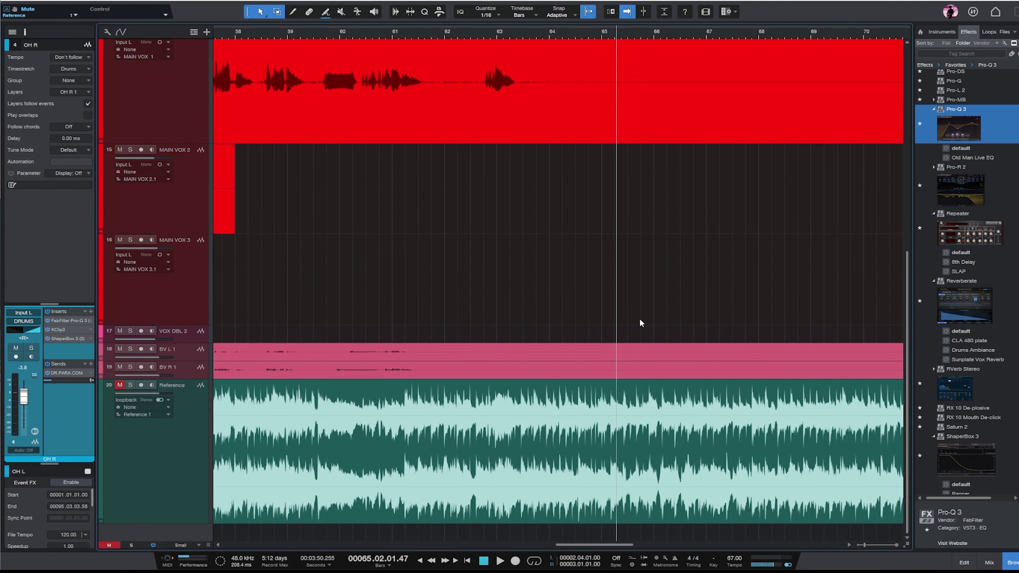
click(556, 32)
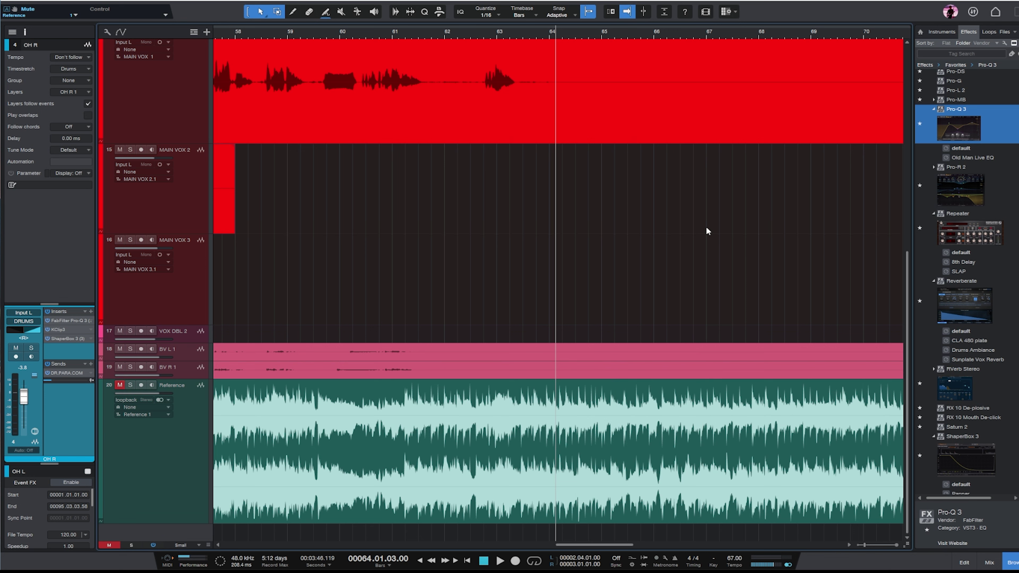
click(161, 429)
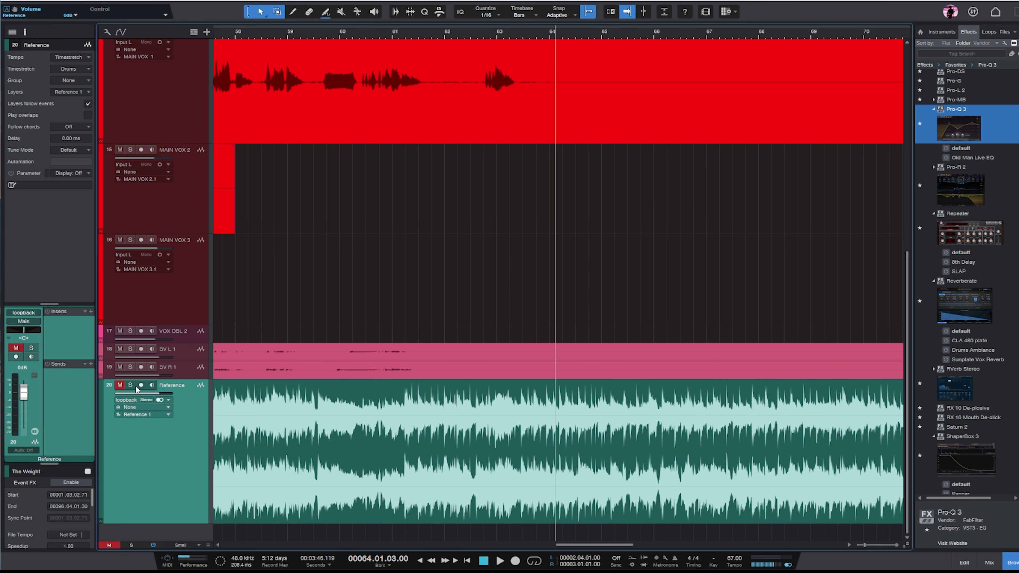
click(120, 385)
click(130, 384)
key(space)
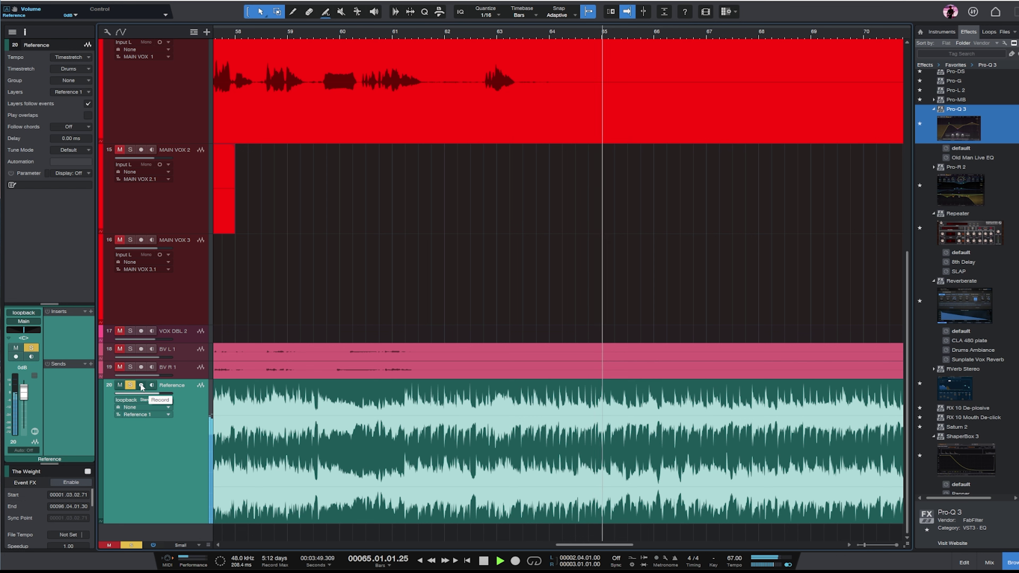
key(space)
click(121, 386)
- Listen to the mix with the boosted overheads from bar 64, and bring the whole arrangement into view
click(558, 36)
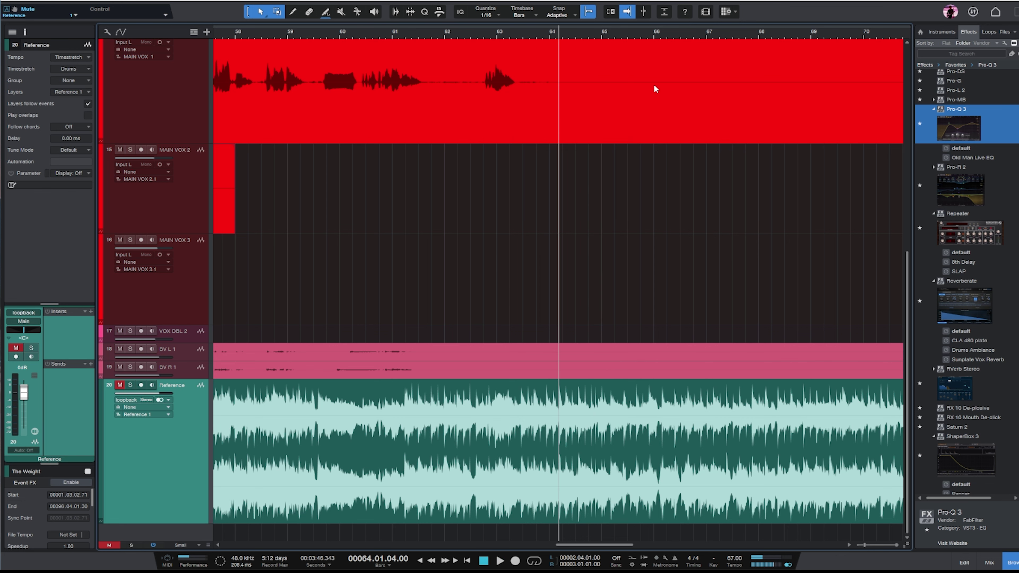
key(space)
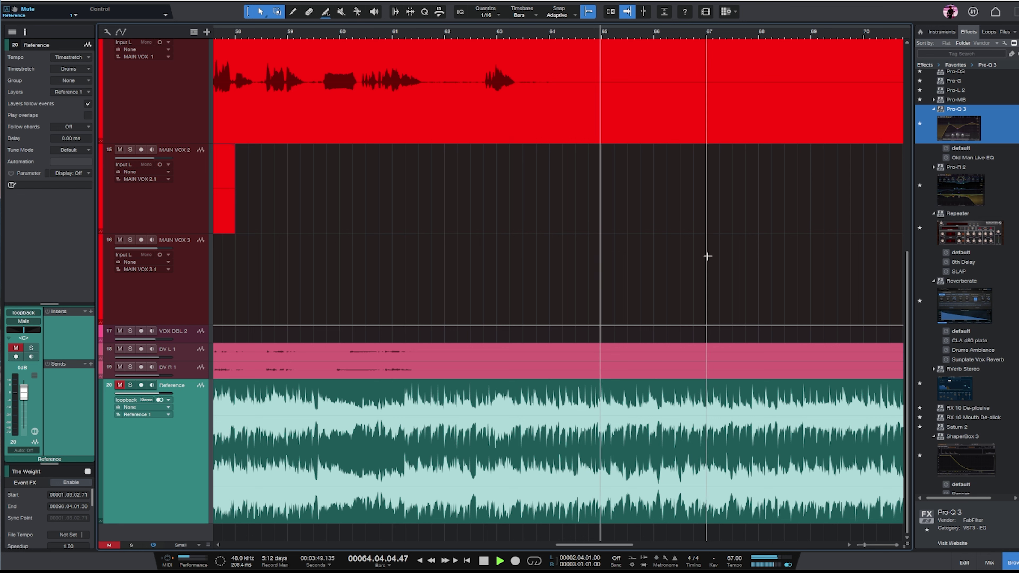
key(space)
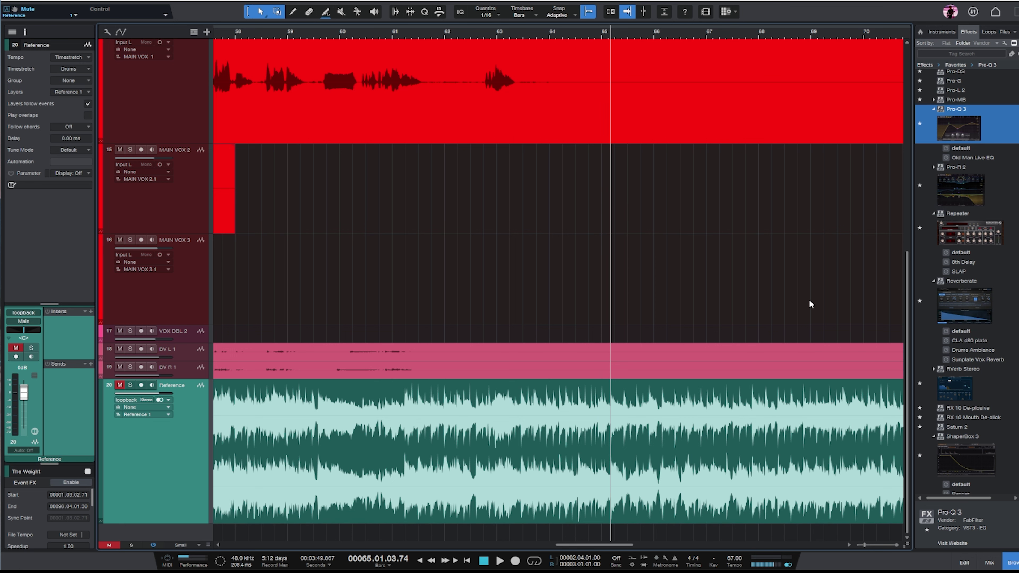
scroll(742, 287, up, 10)
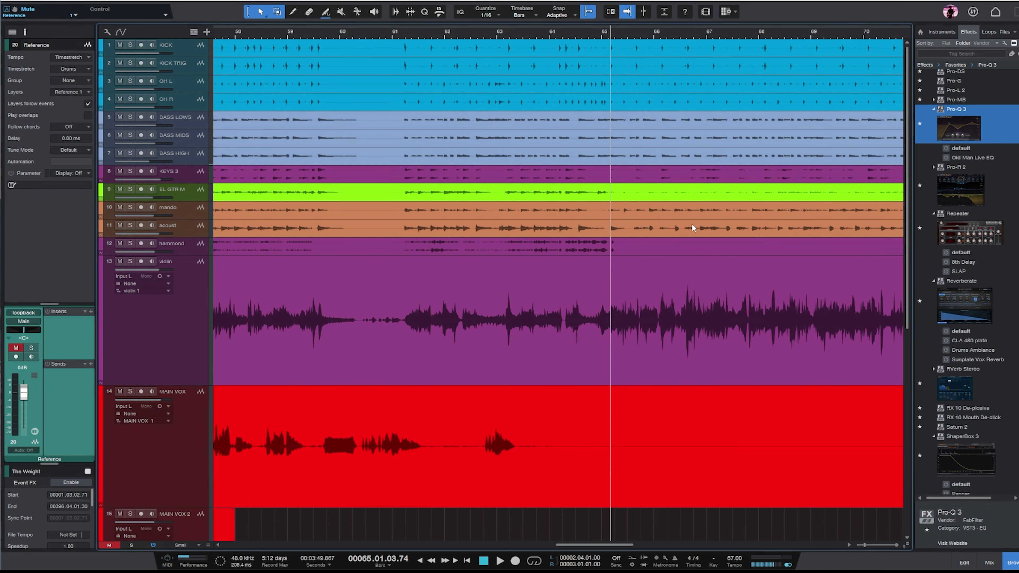
key(w)
key(w)
key(w)
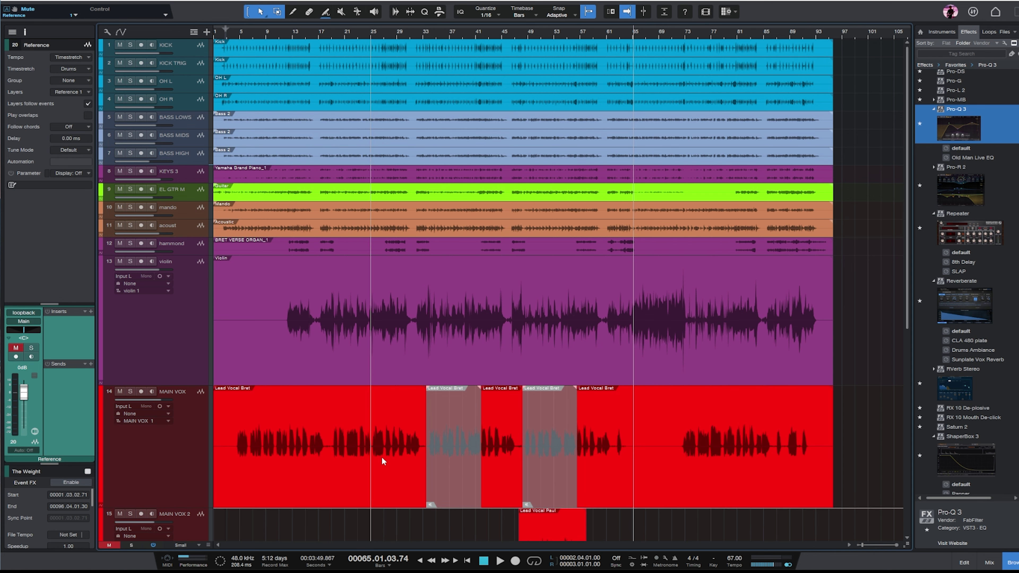
- Switch to the browser, review the microphones used on Roswell Pro Audio's The Weight page, and return to Studio One
key(alt+Tab)
scroll(593, 216, up, 3)
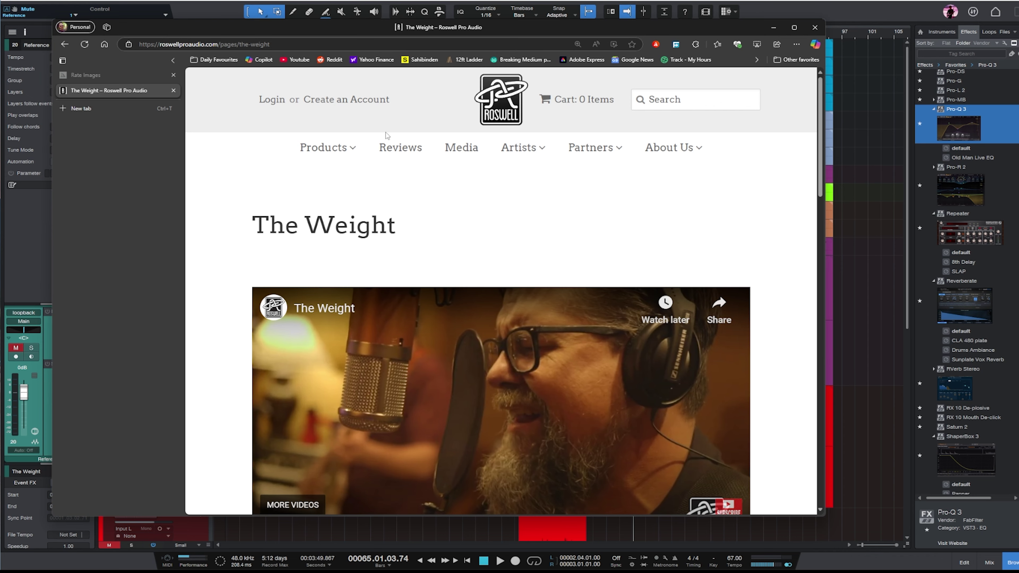
scroll(758, 231, down, 4)
scroll(522, 297, down, 4)
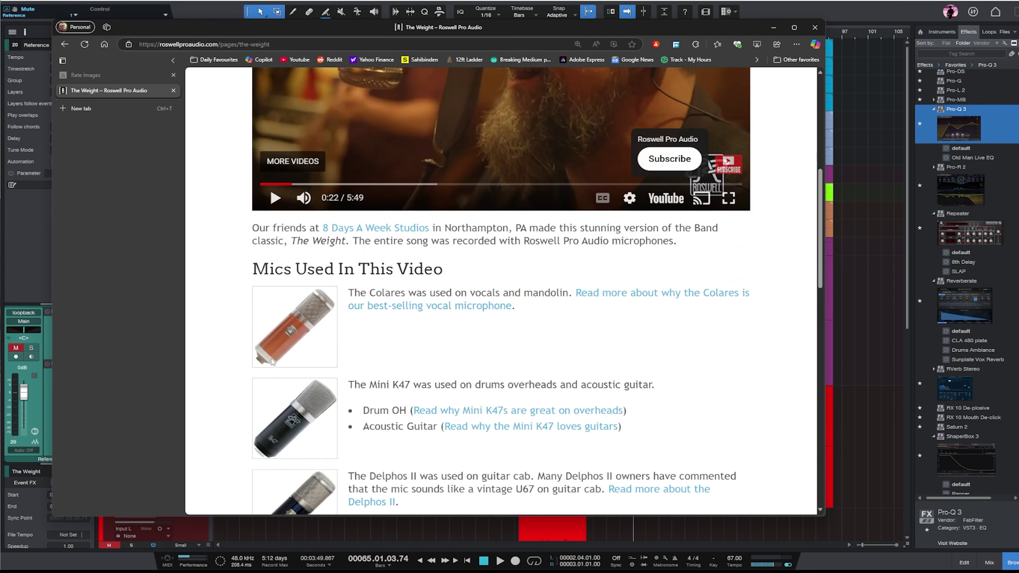
scroll(314, 196, down, 2)
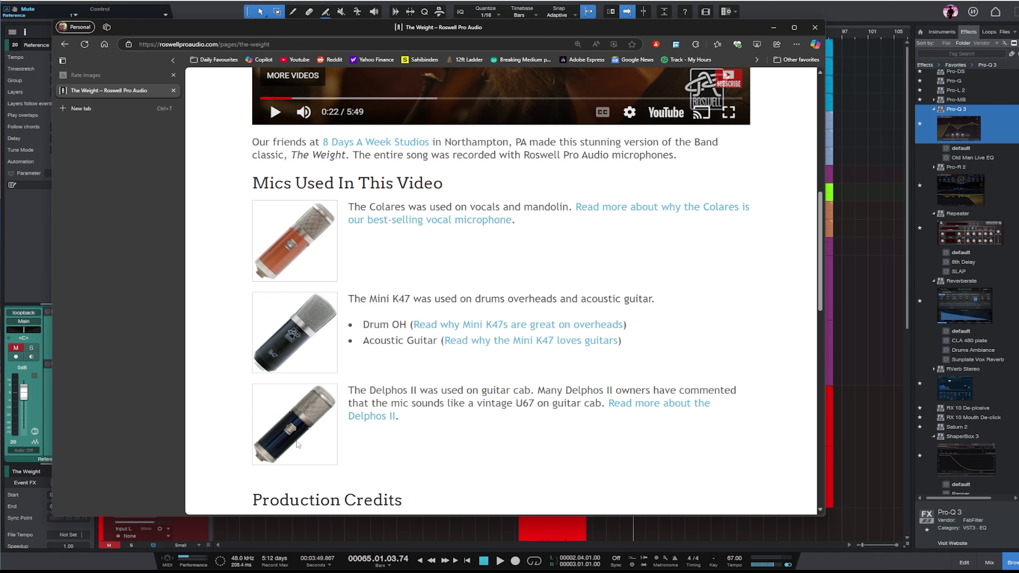
click(865, 4)
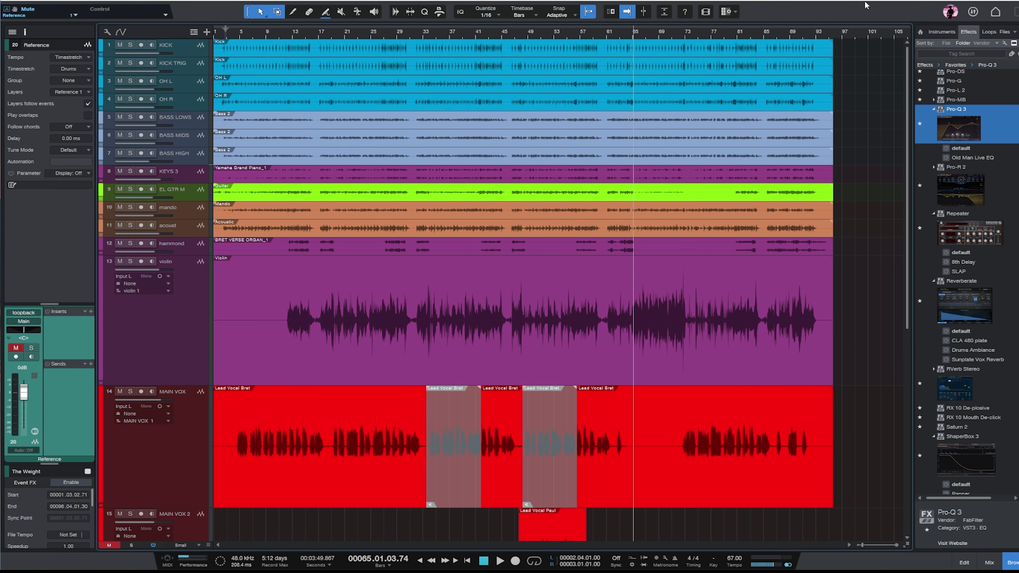